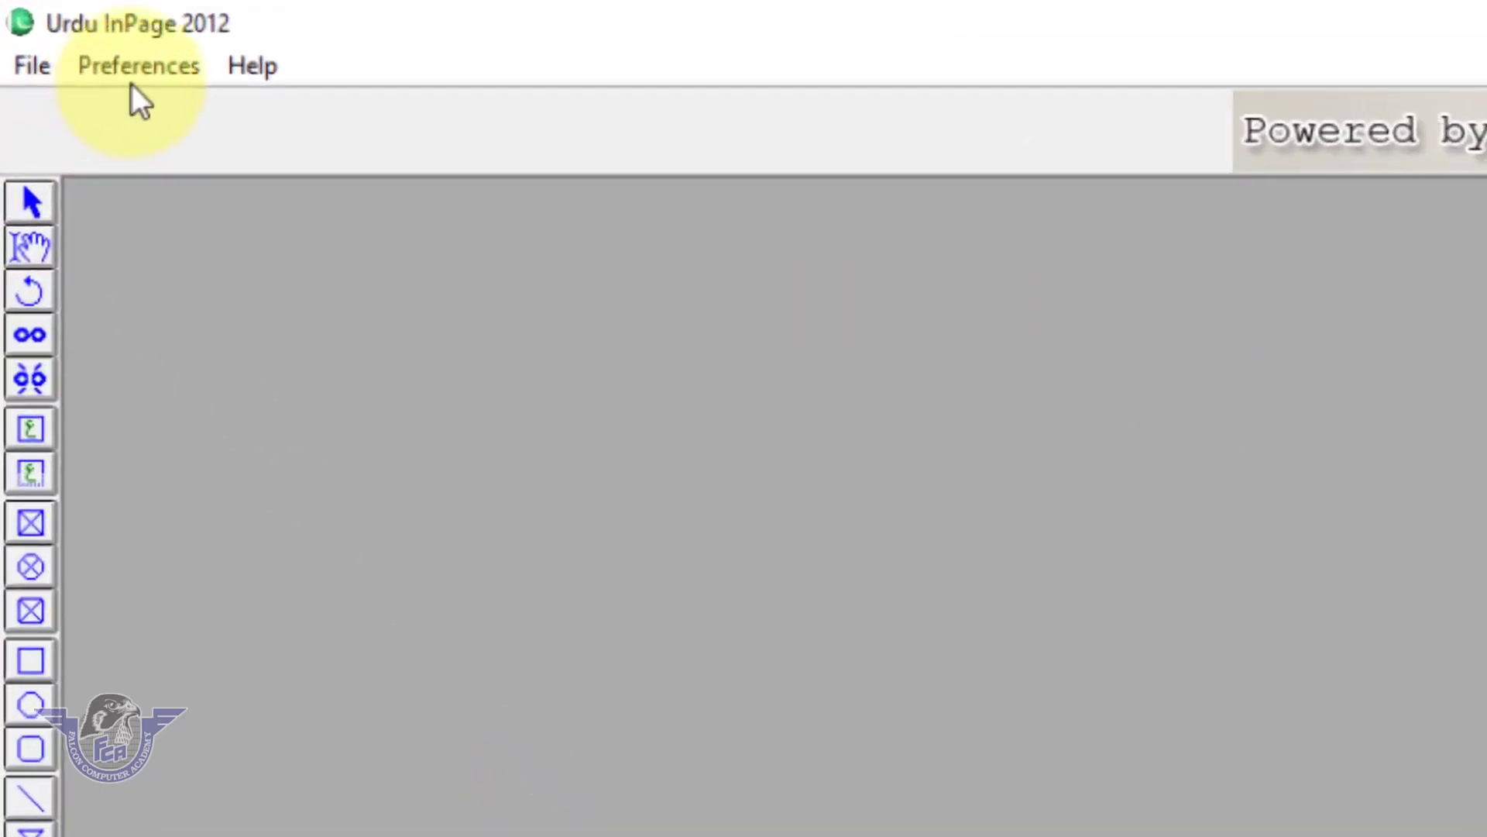
Step: Set the keyboard layout to Phonetic in the keyboard preferences, trying Monotype first
left_click(143, 73)
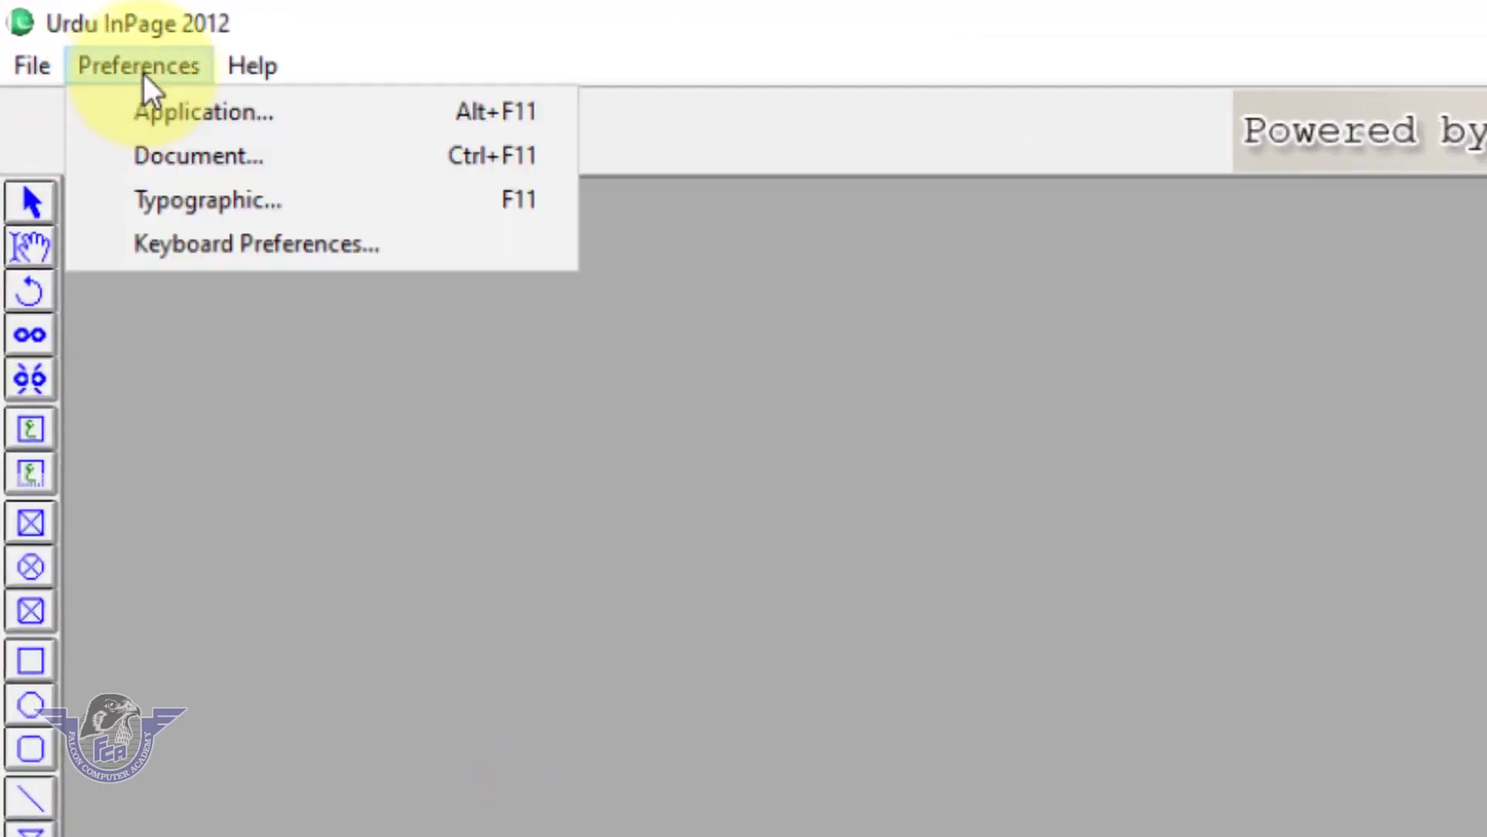
left_click(226, 241)
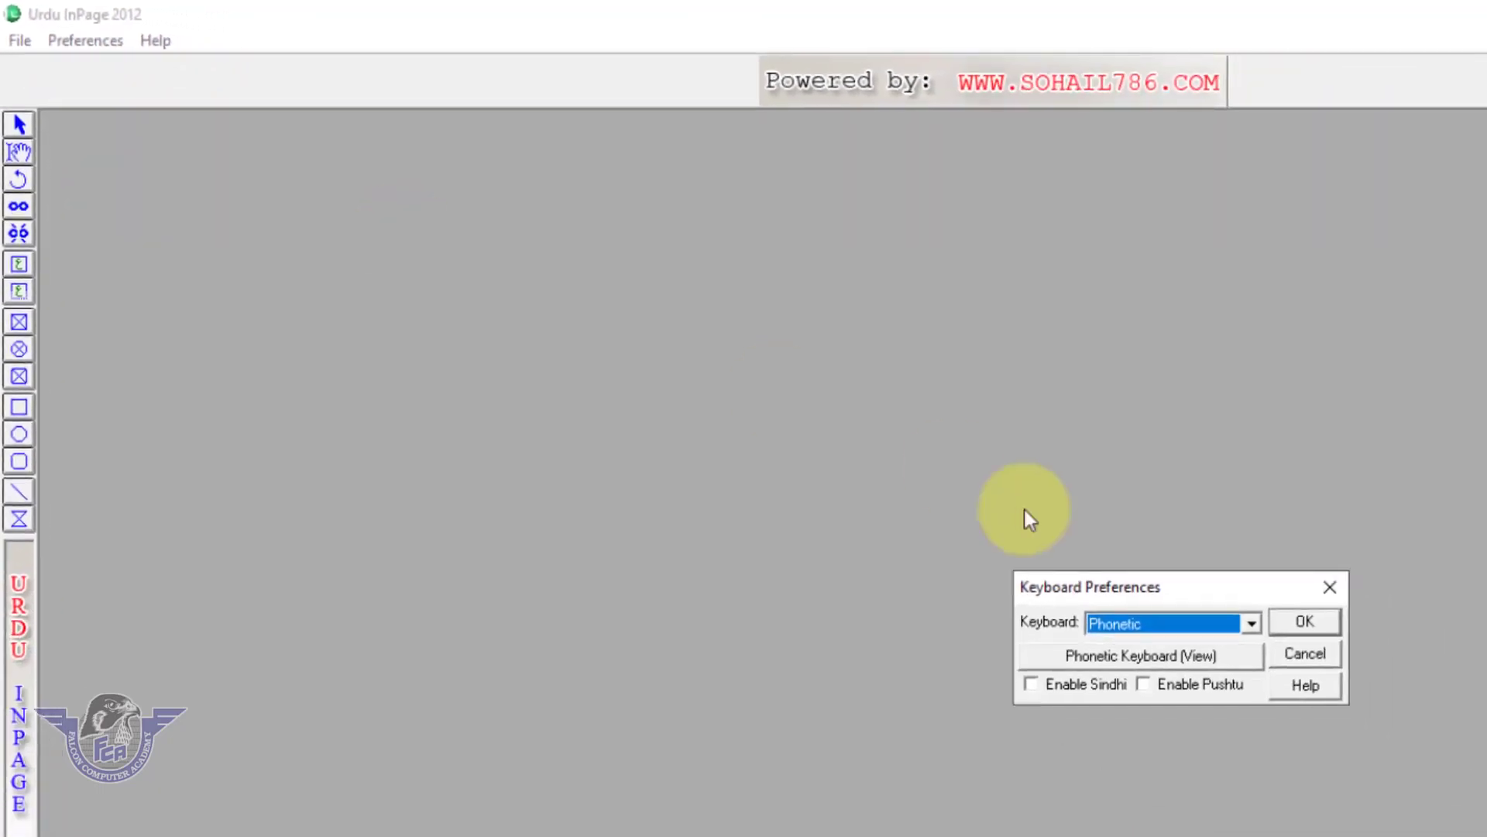
left_click(1457, 792)
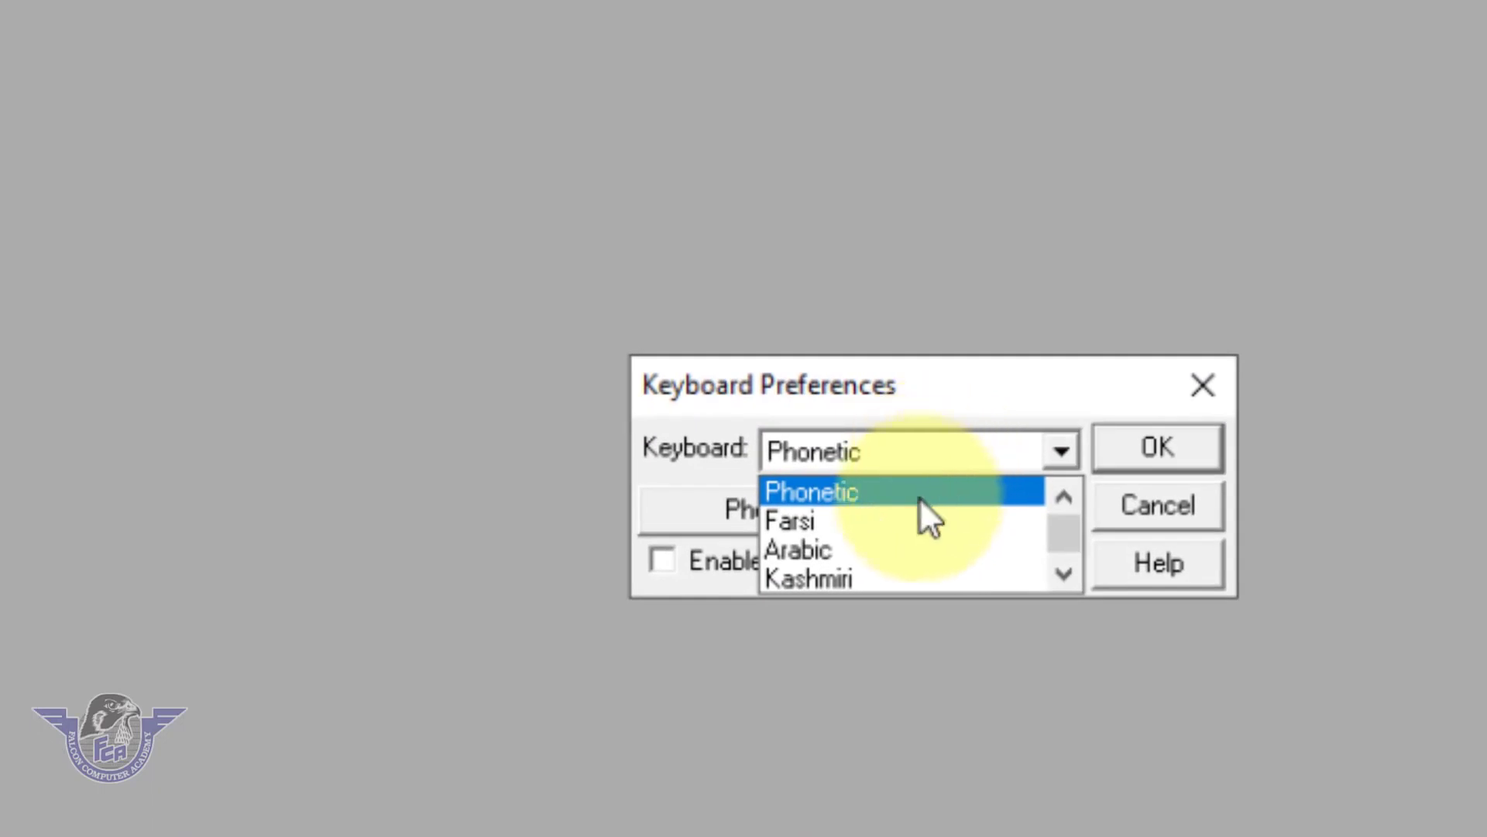
scroll(916, 550, "down", 5)
scroll(913, 547, "down", 1)
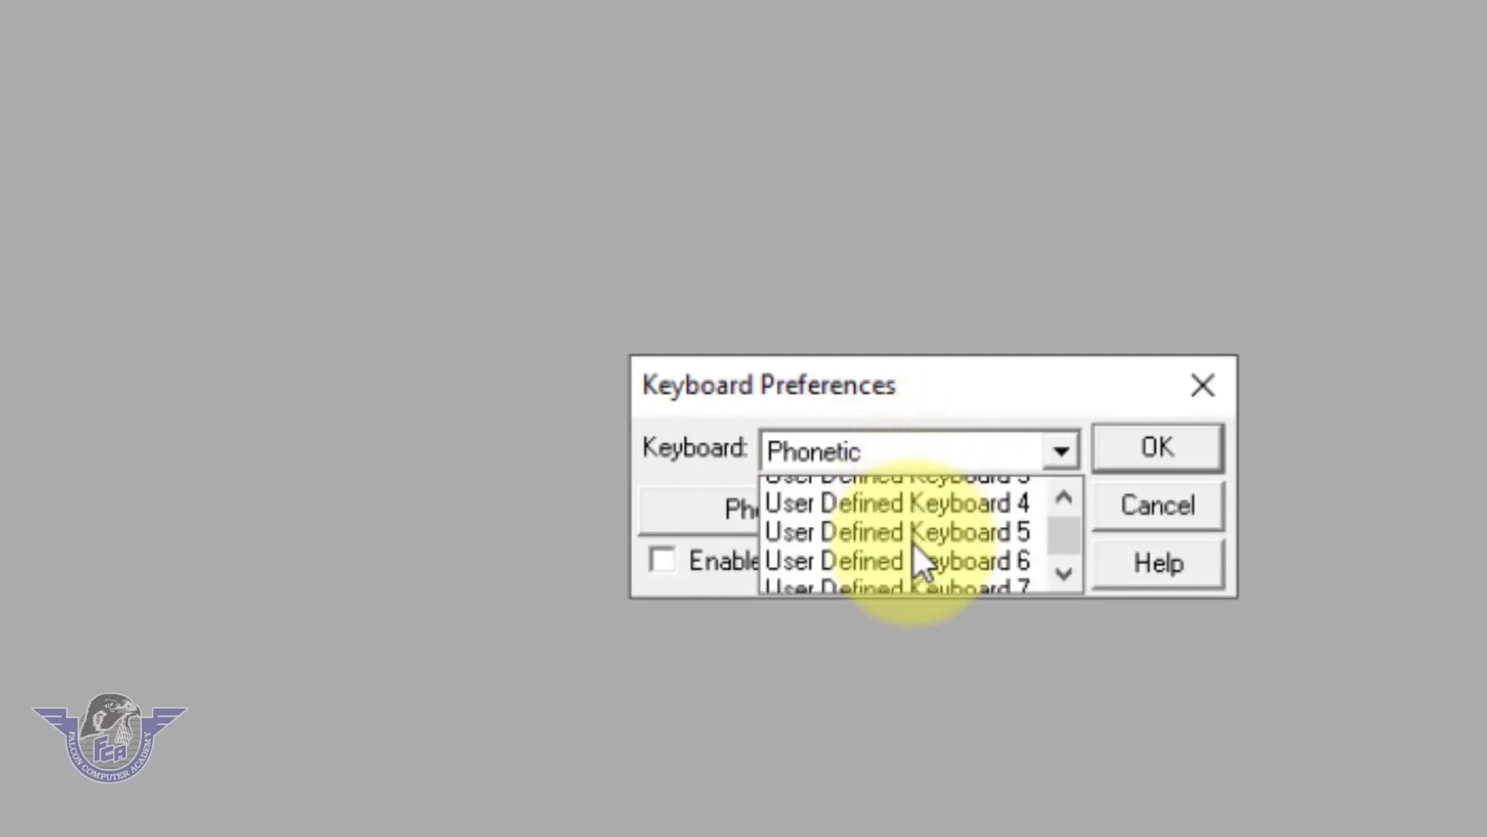
scroll(913, 543, "up", 5)
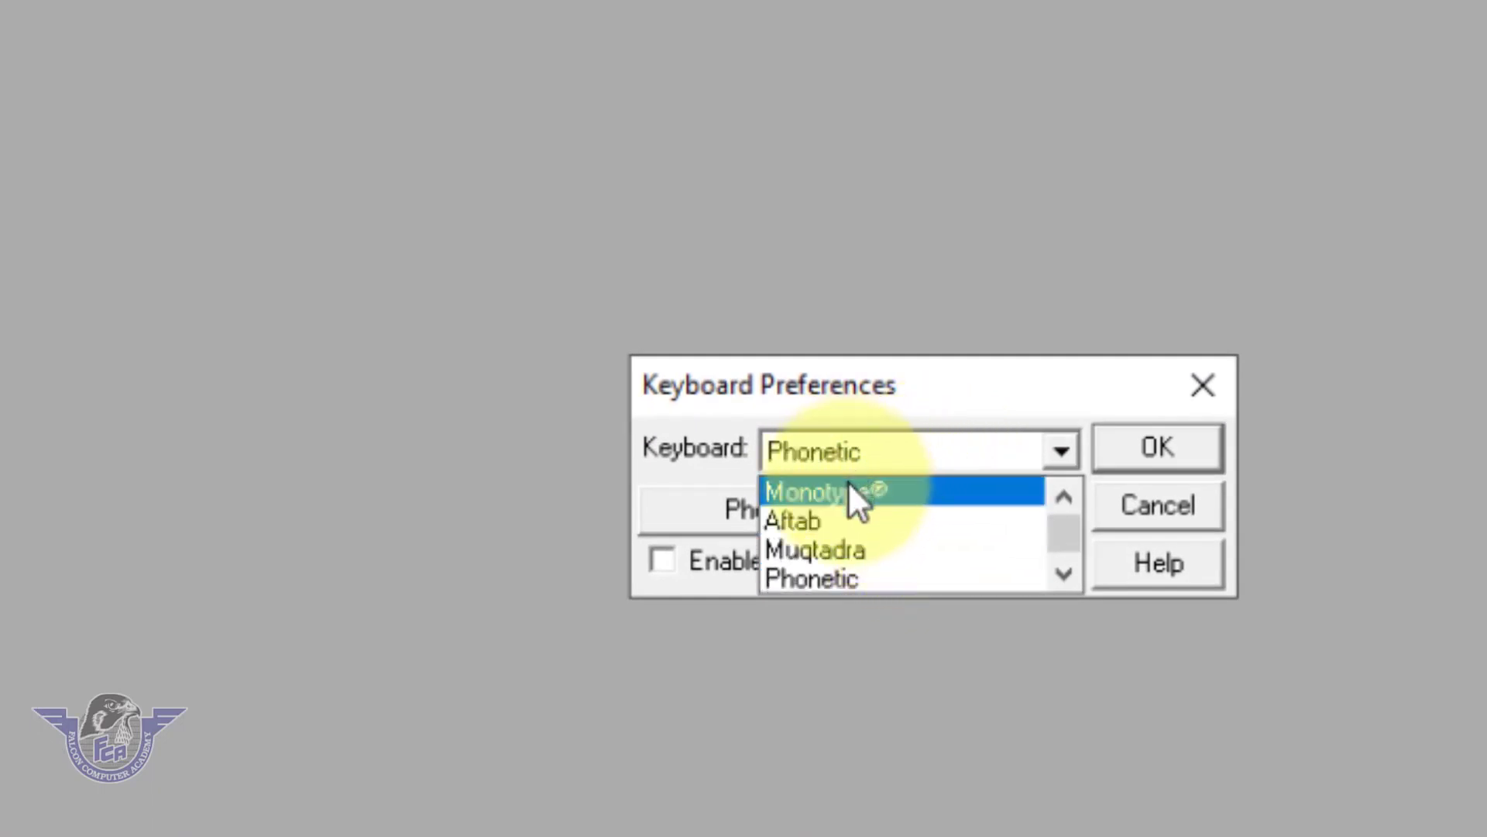
left_click(850, 494)
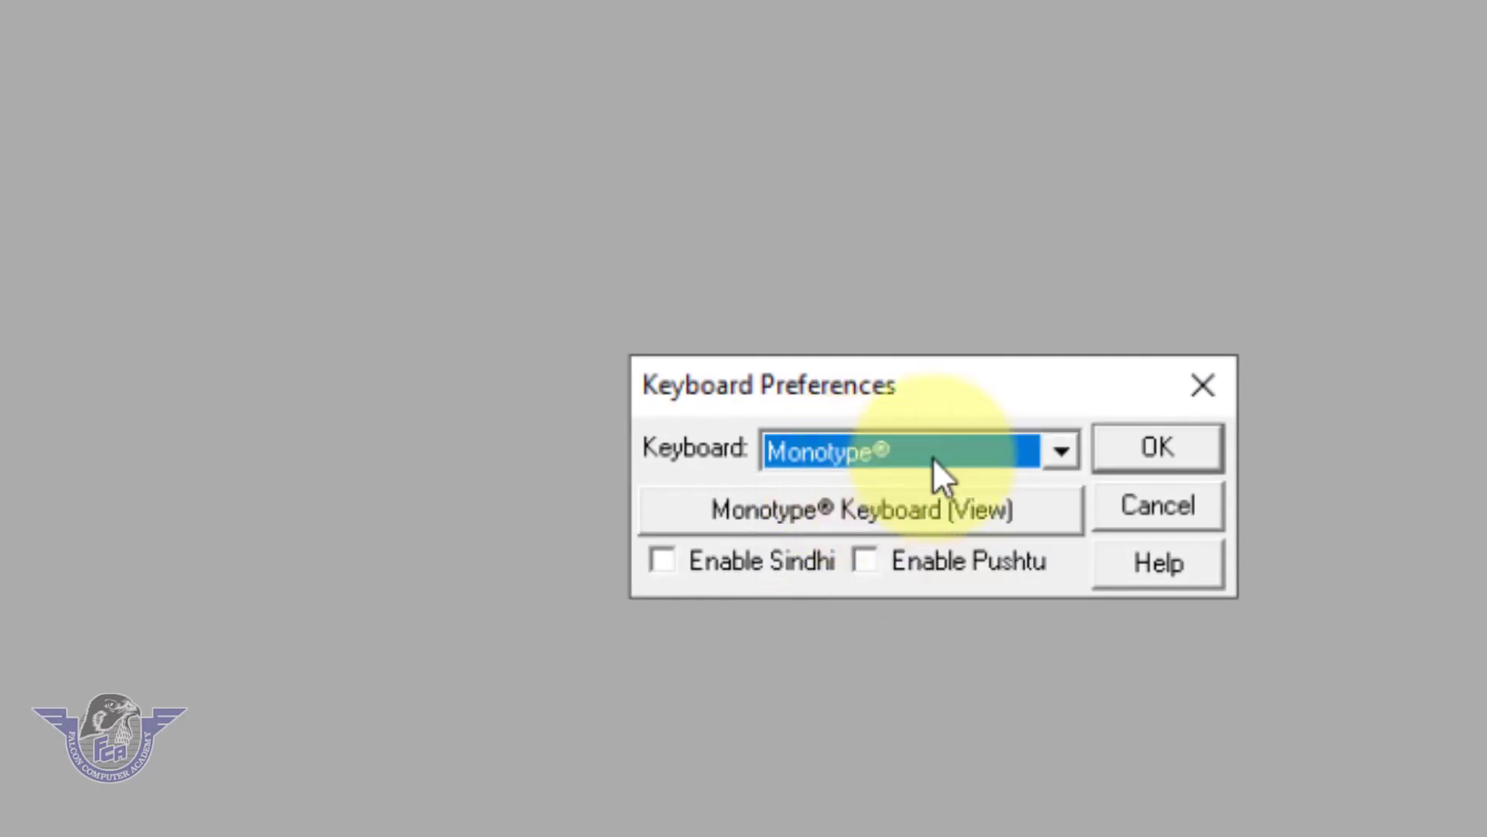
left_click(883, 457)
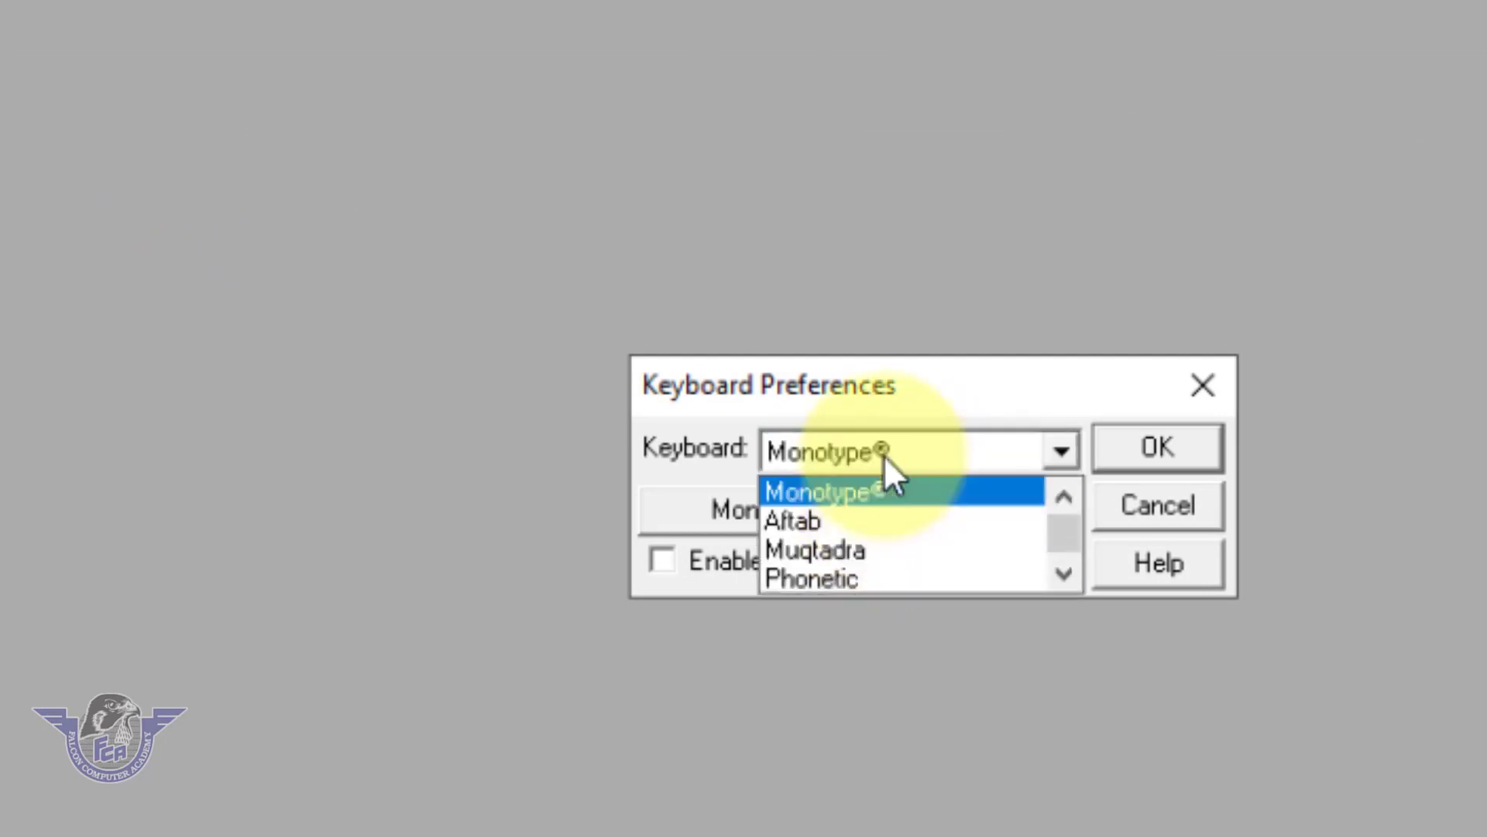
left_click(875, 578)
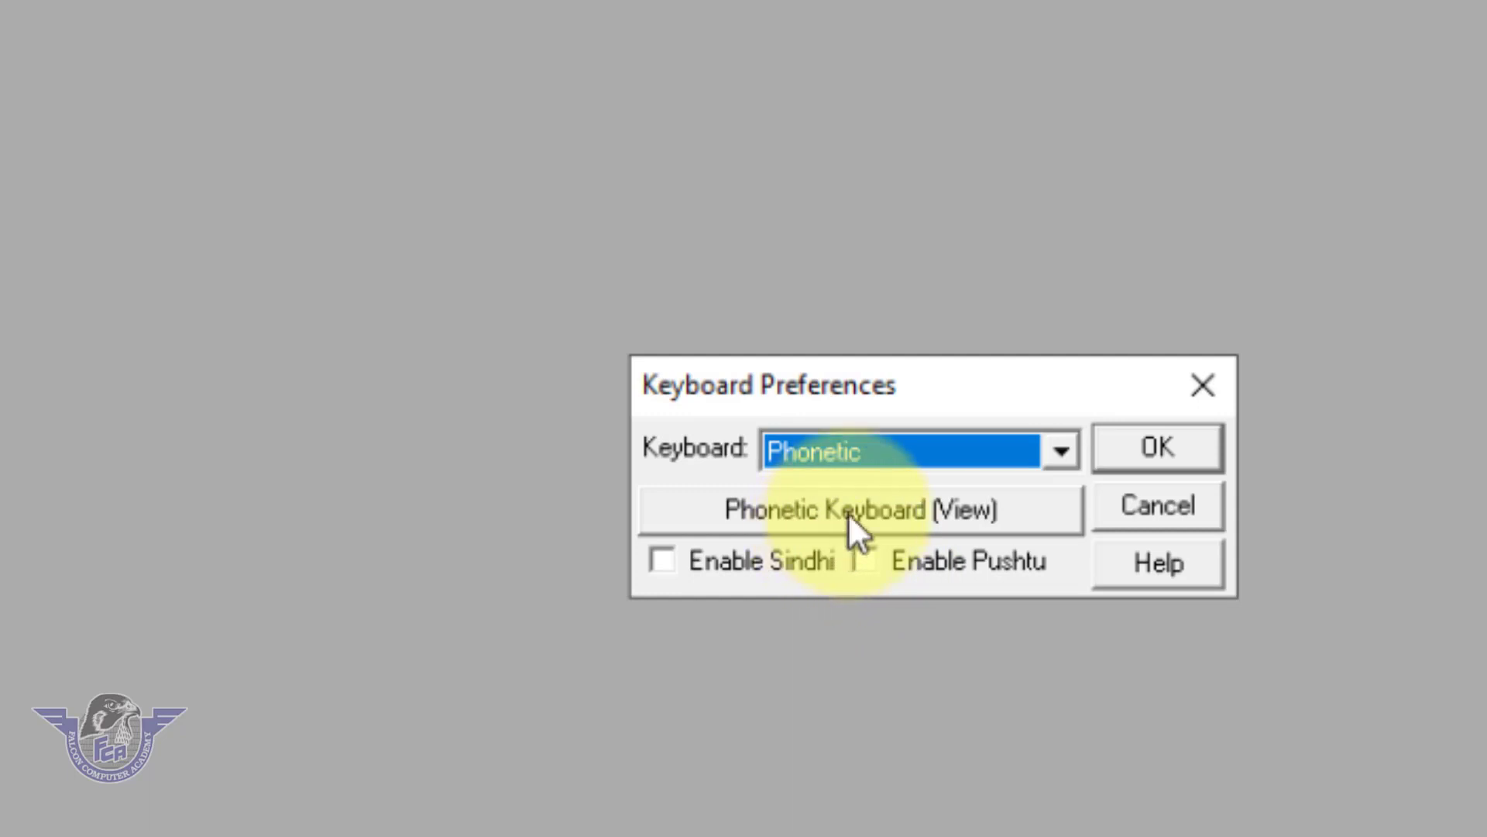
Step: View the key map of the Phonetic keyboard and accept the keyboard preferences
left_click(871, 513)
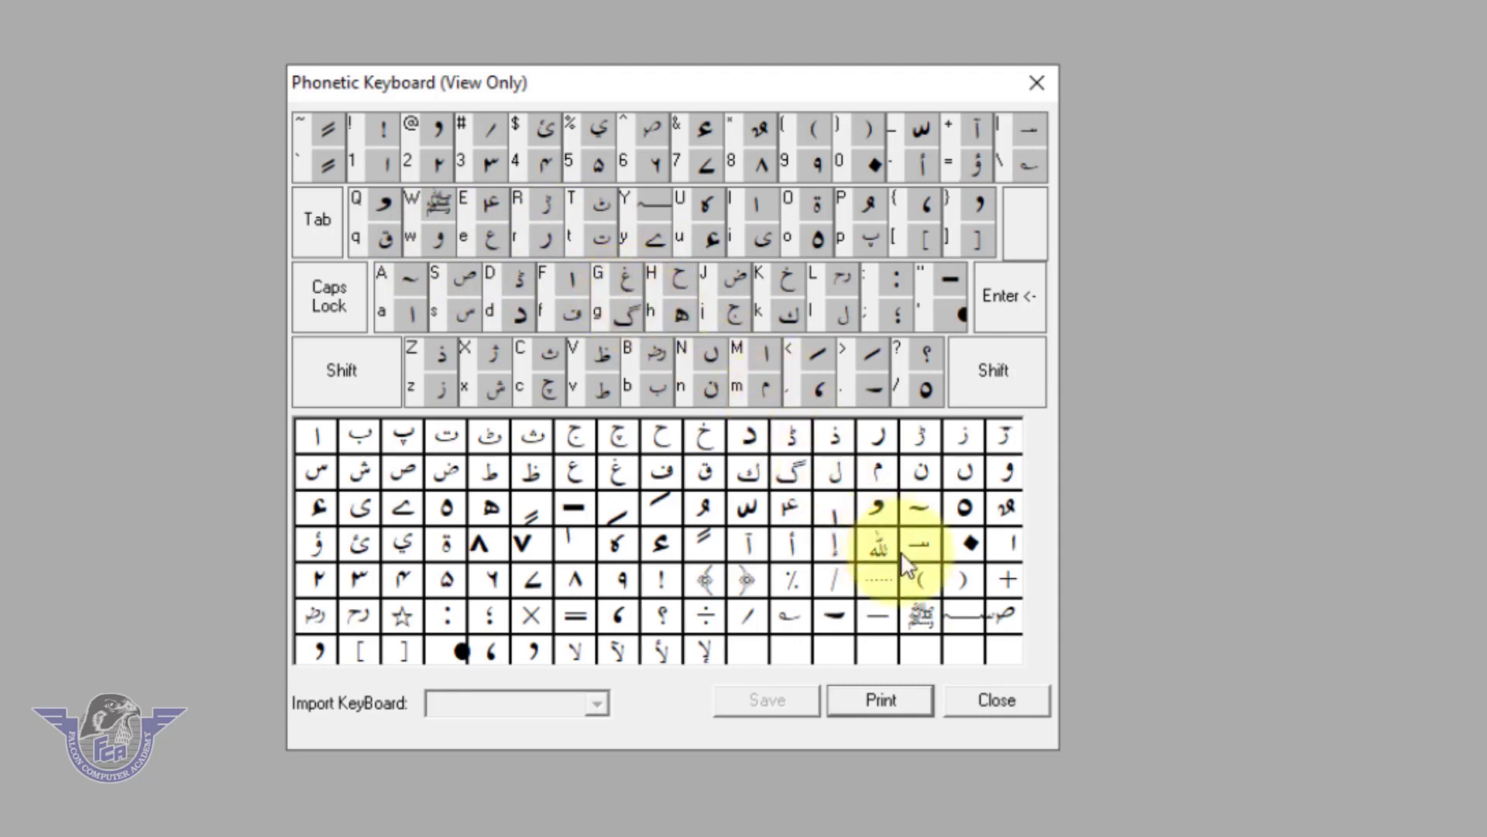
left_click(993, 698)
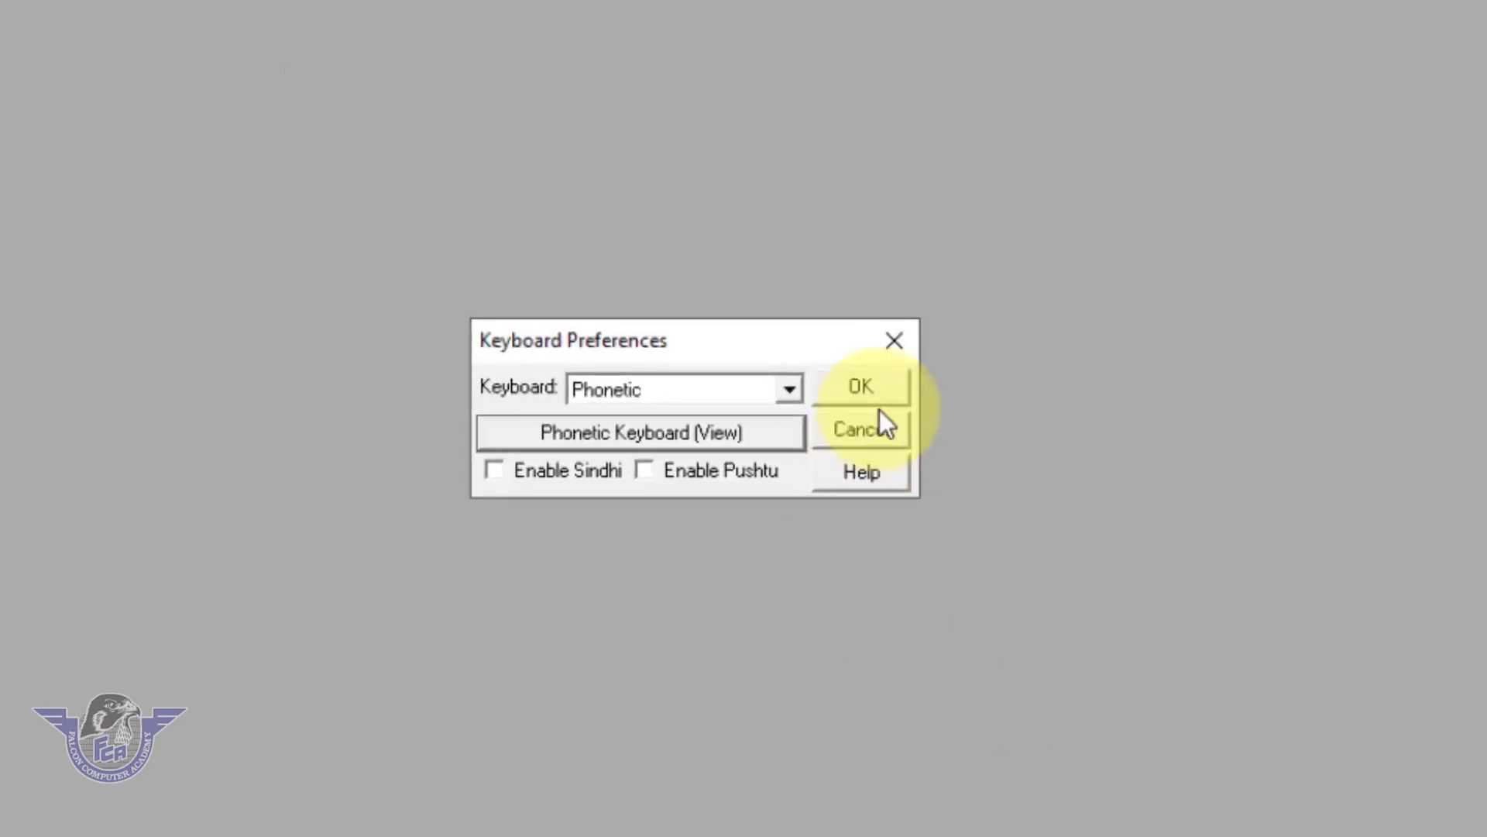
left_click(945, 387)
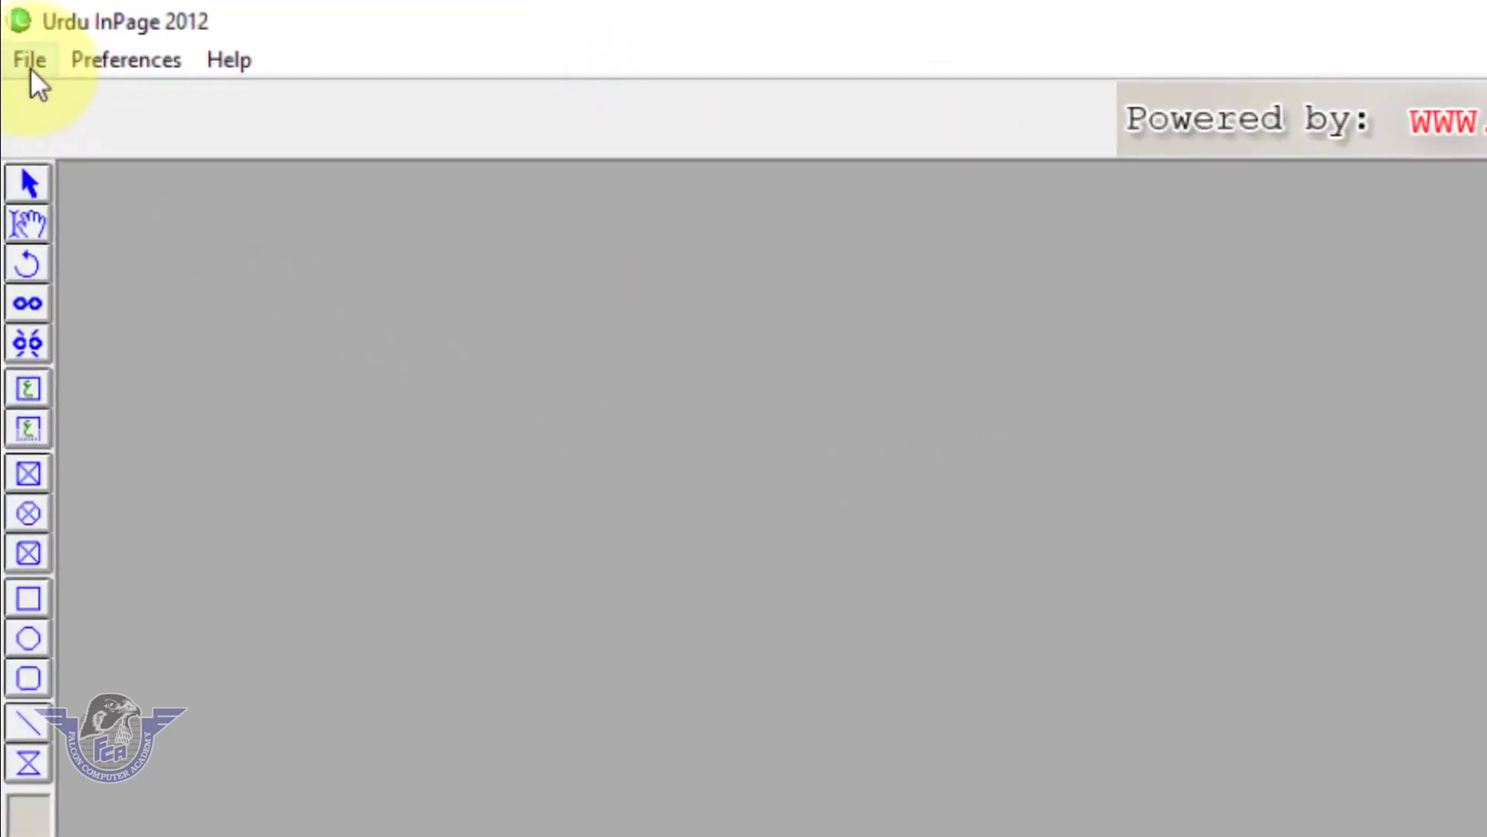
Step: Create a new document with the A4 210x297mm page size
left_click(30, 62)
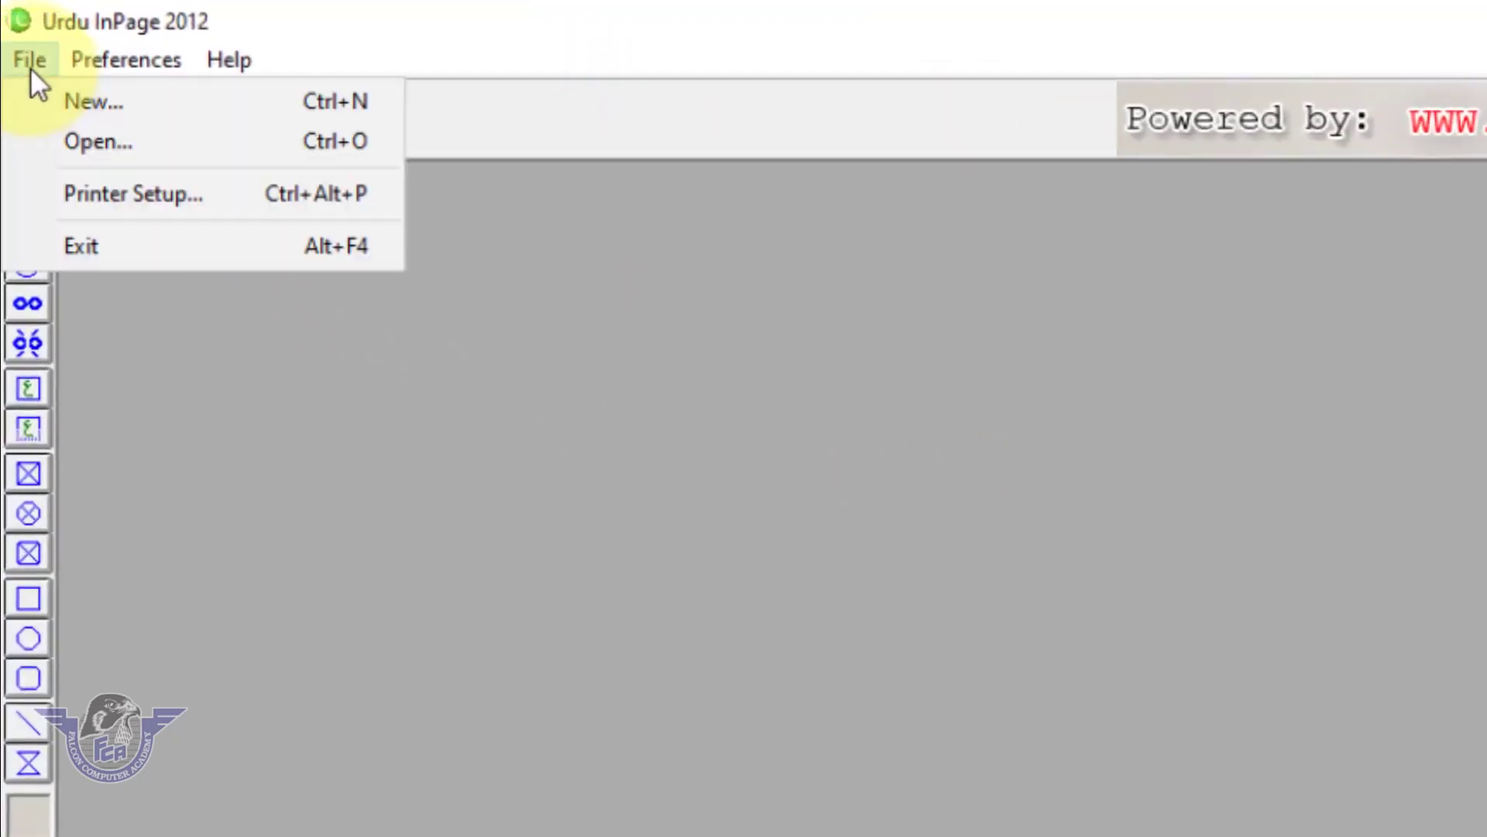
left_click(57, 100)
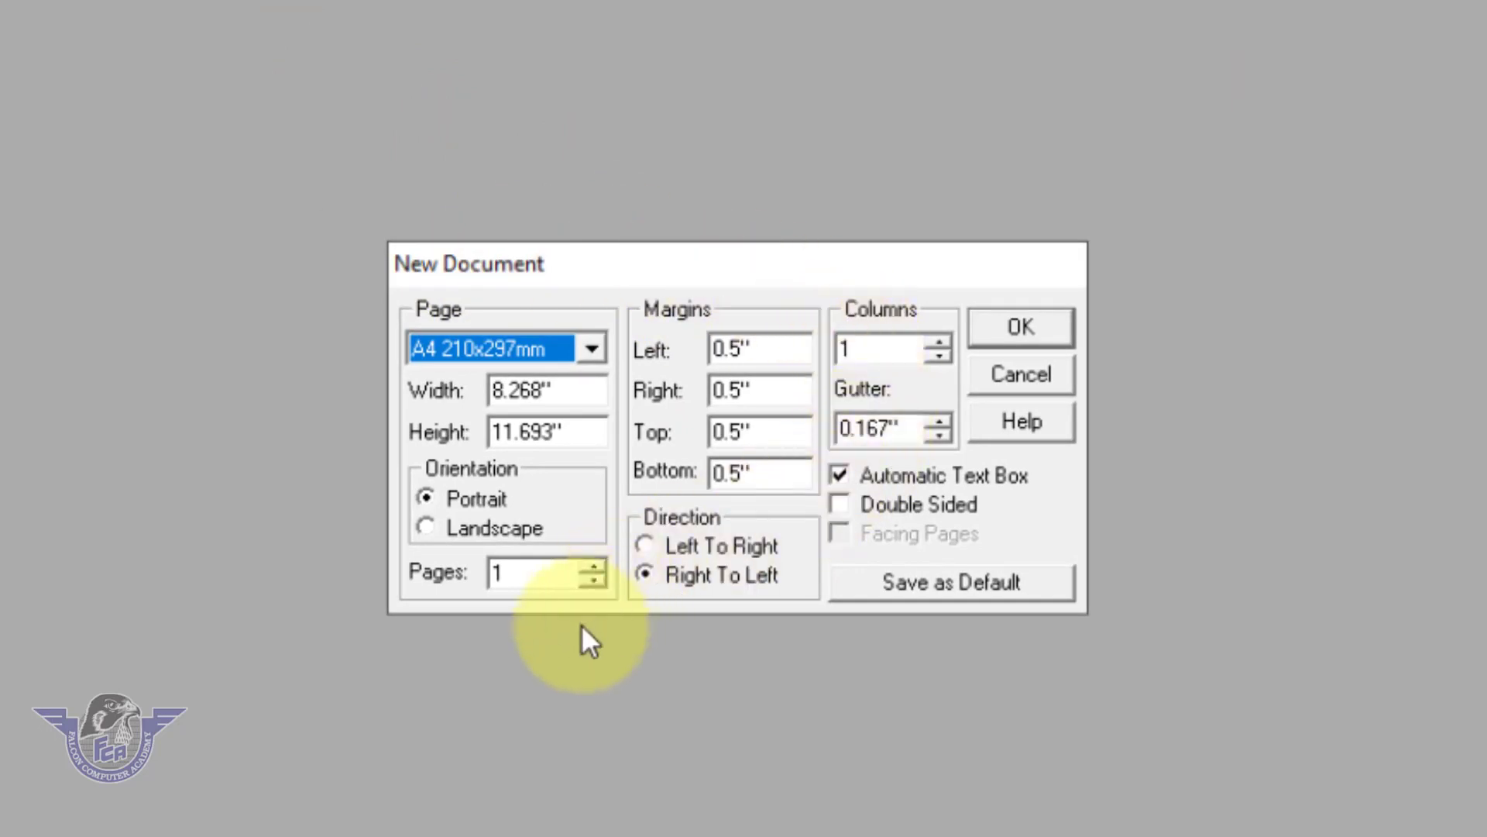
left_click(517, 349)
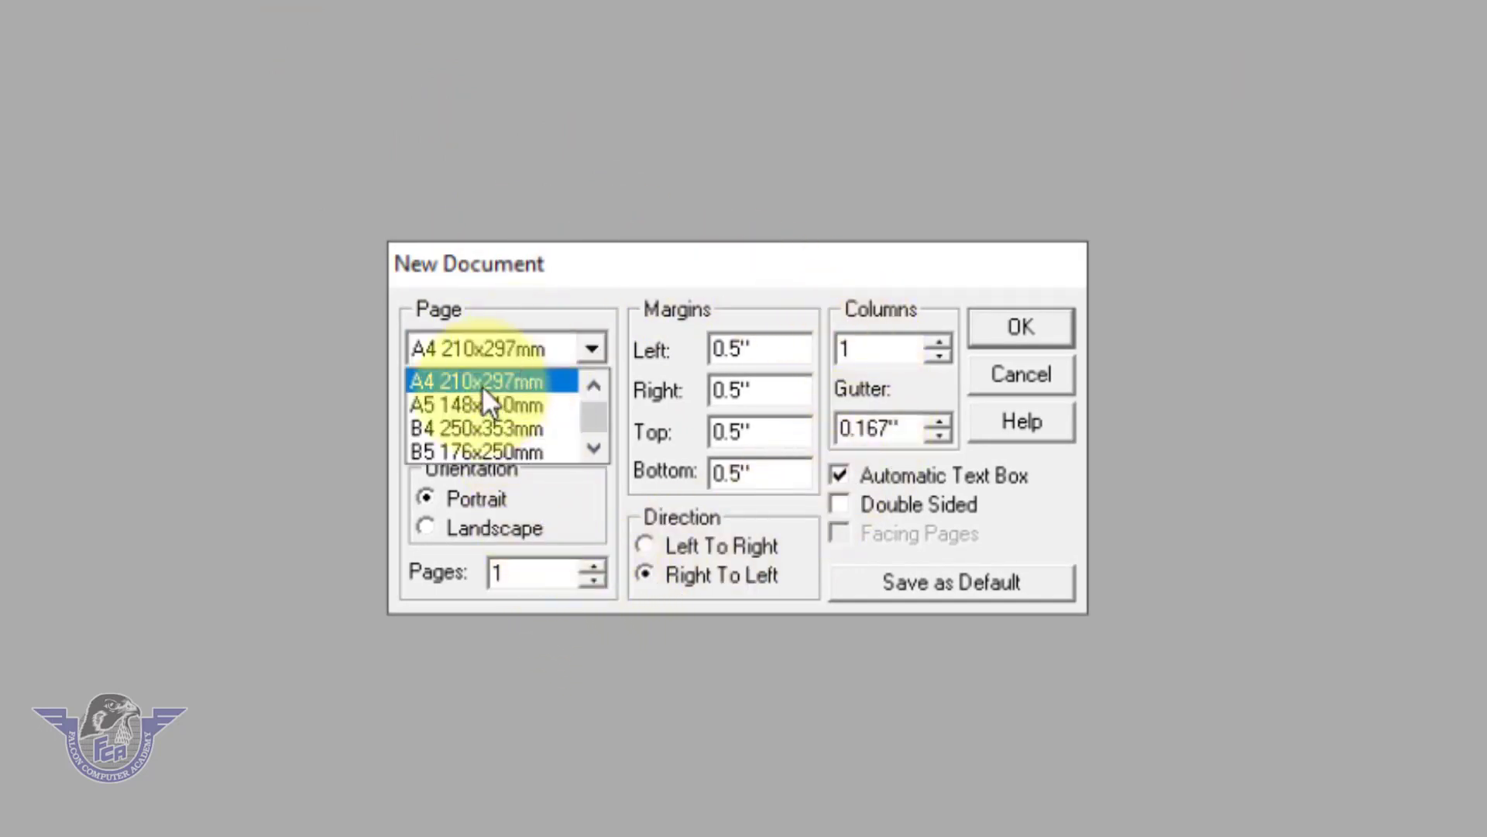
left_click(483, 382)
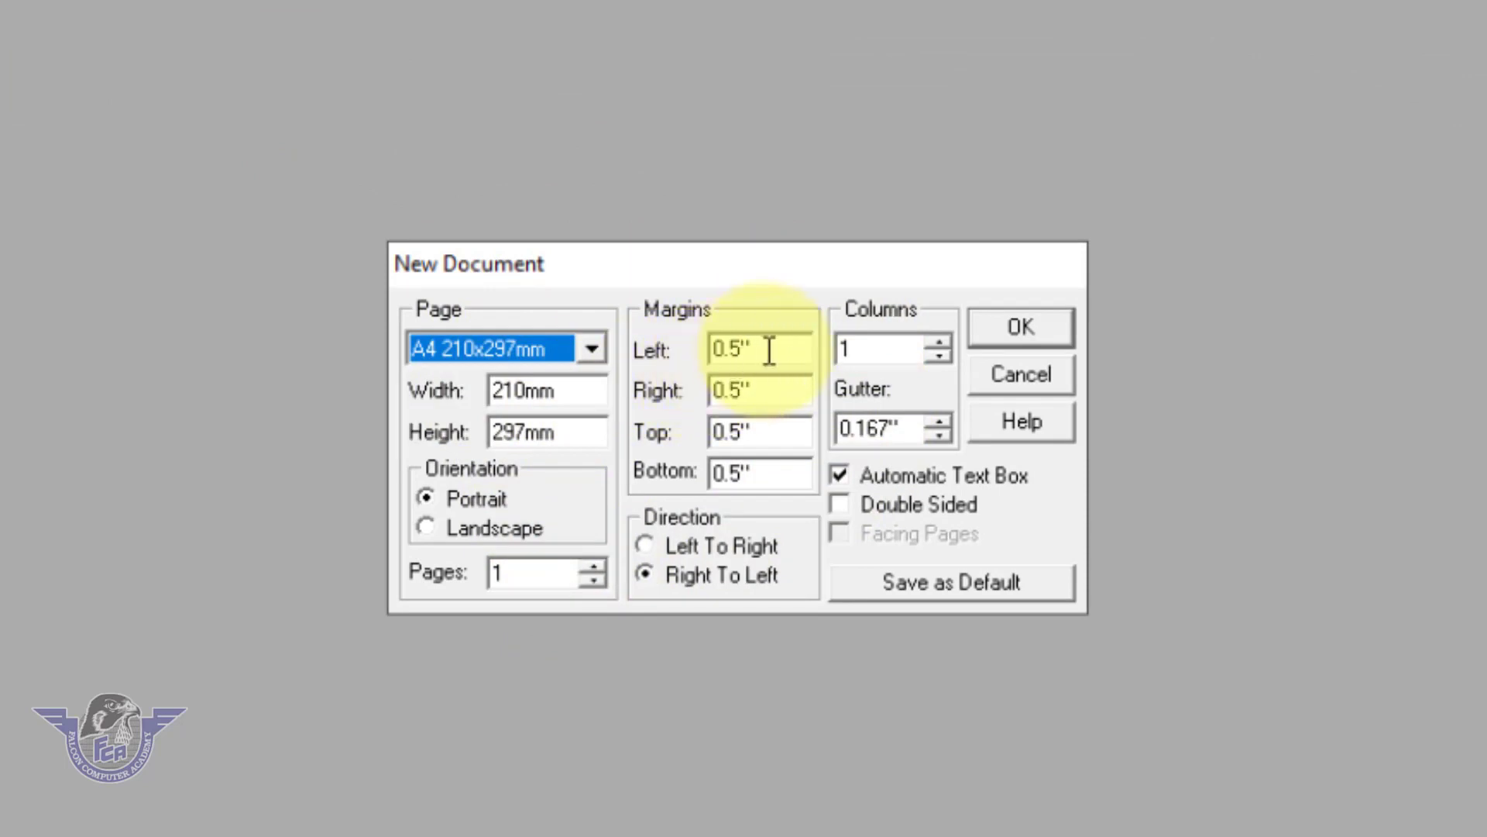
left_click(1035, 326)
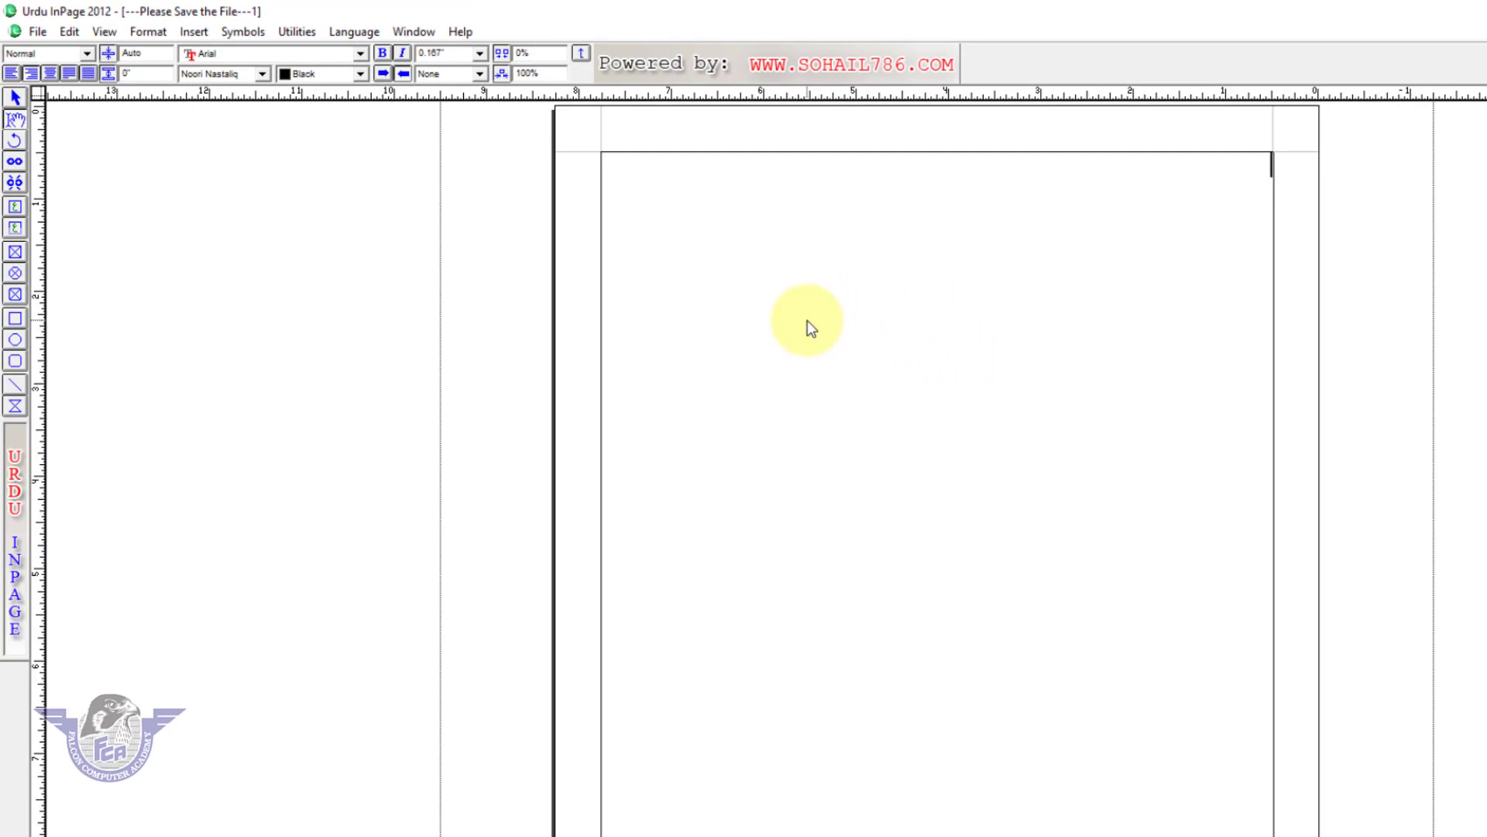
Step: Examine the blank page at each preset zoom level, from the smallest to the largest magnification
key("F5")
key("F6")
key("F7")
key("F8")
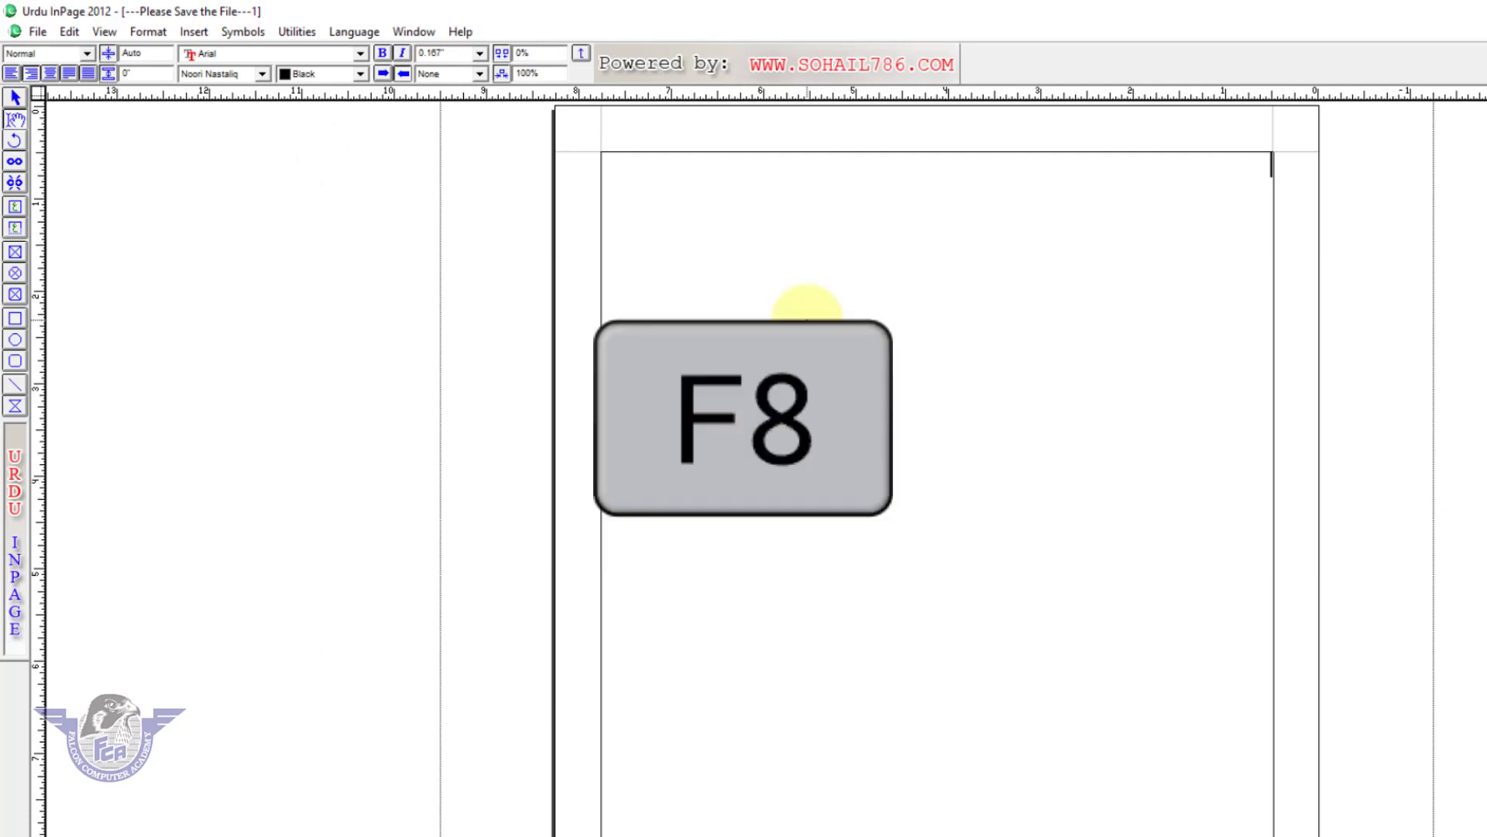
key("F5")
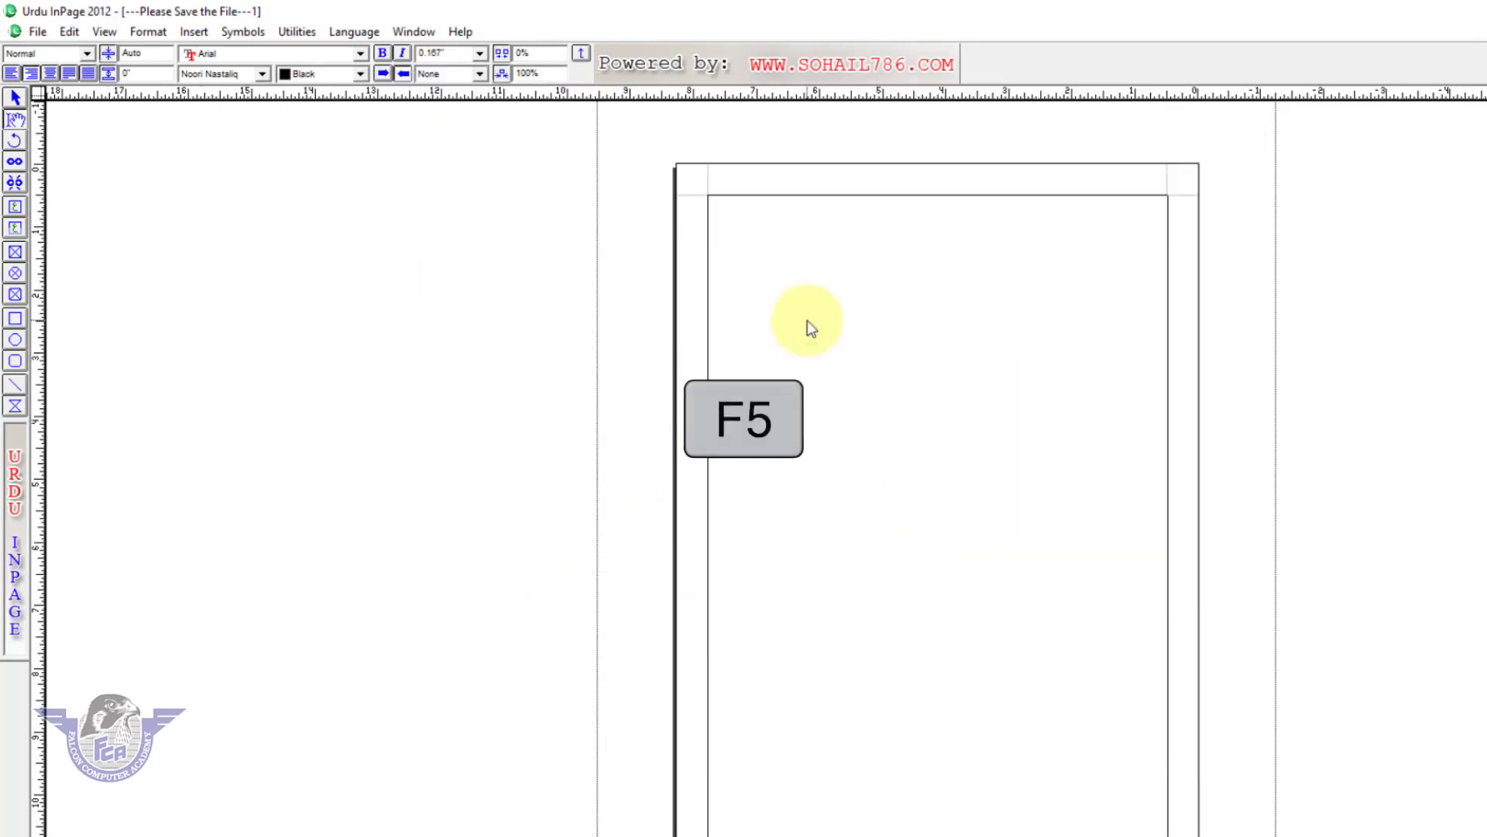
key("F5")
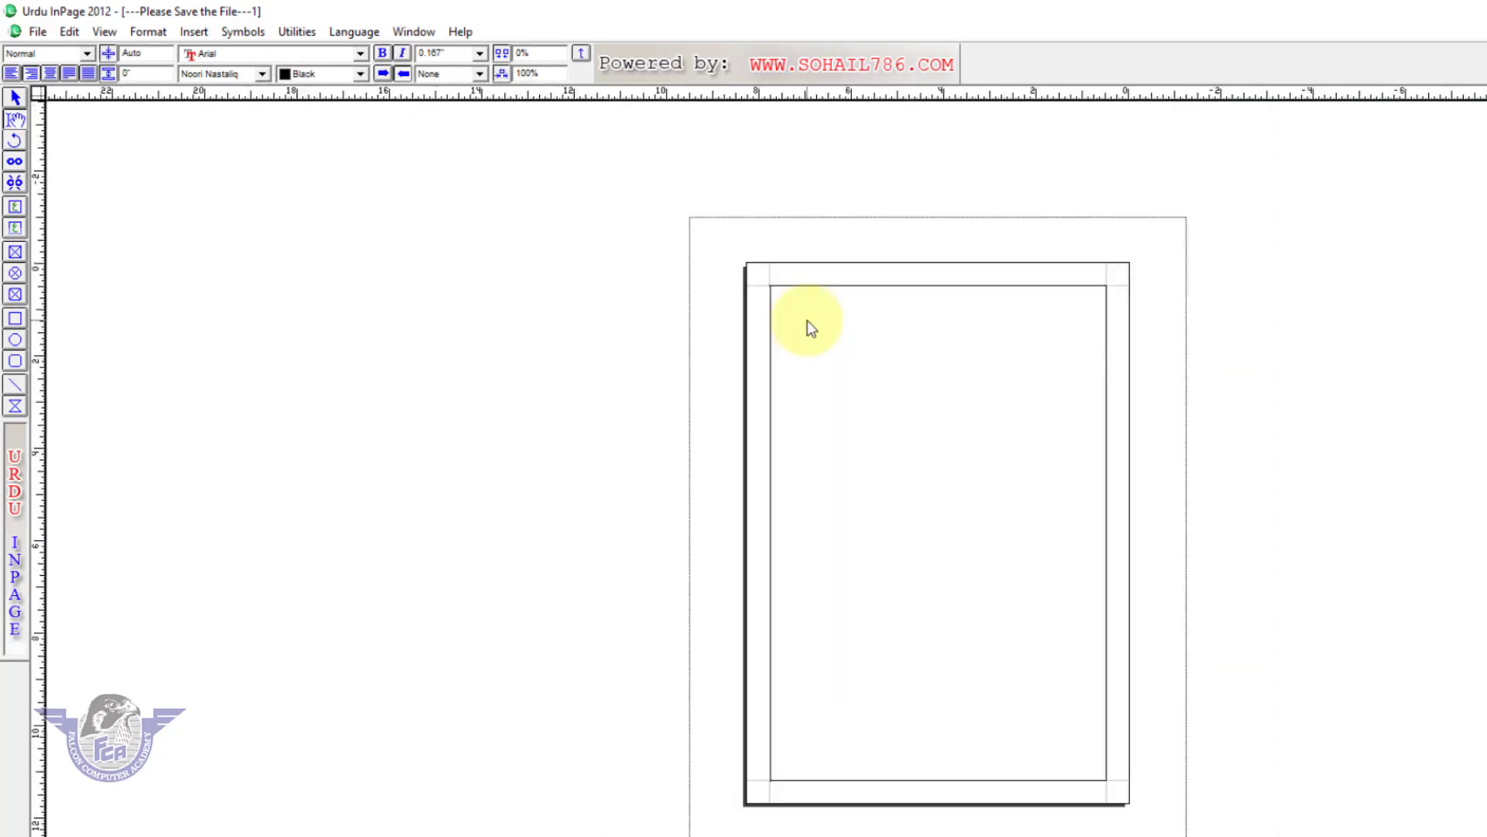
key("F6")
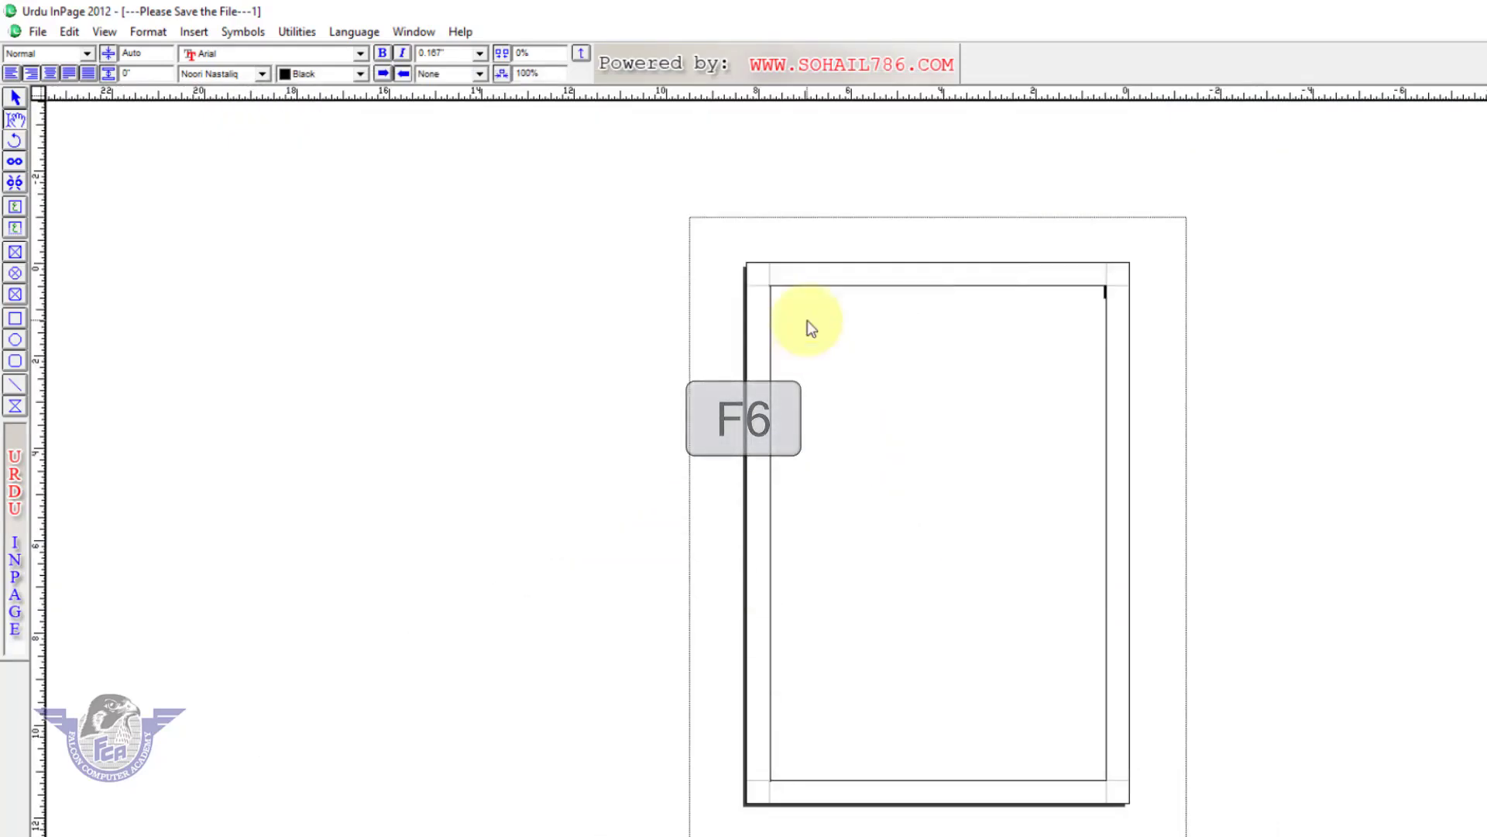
key("F7")
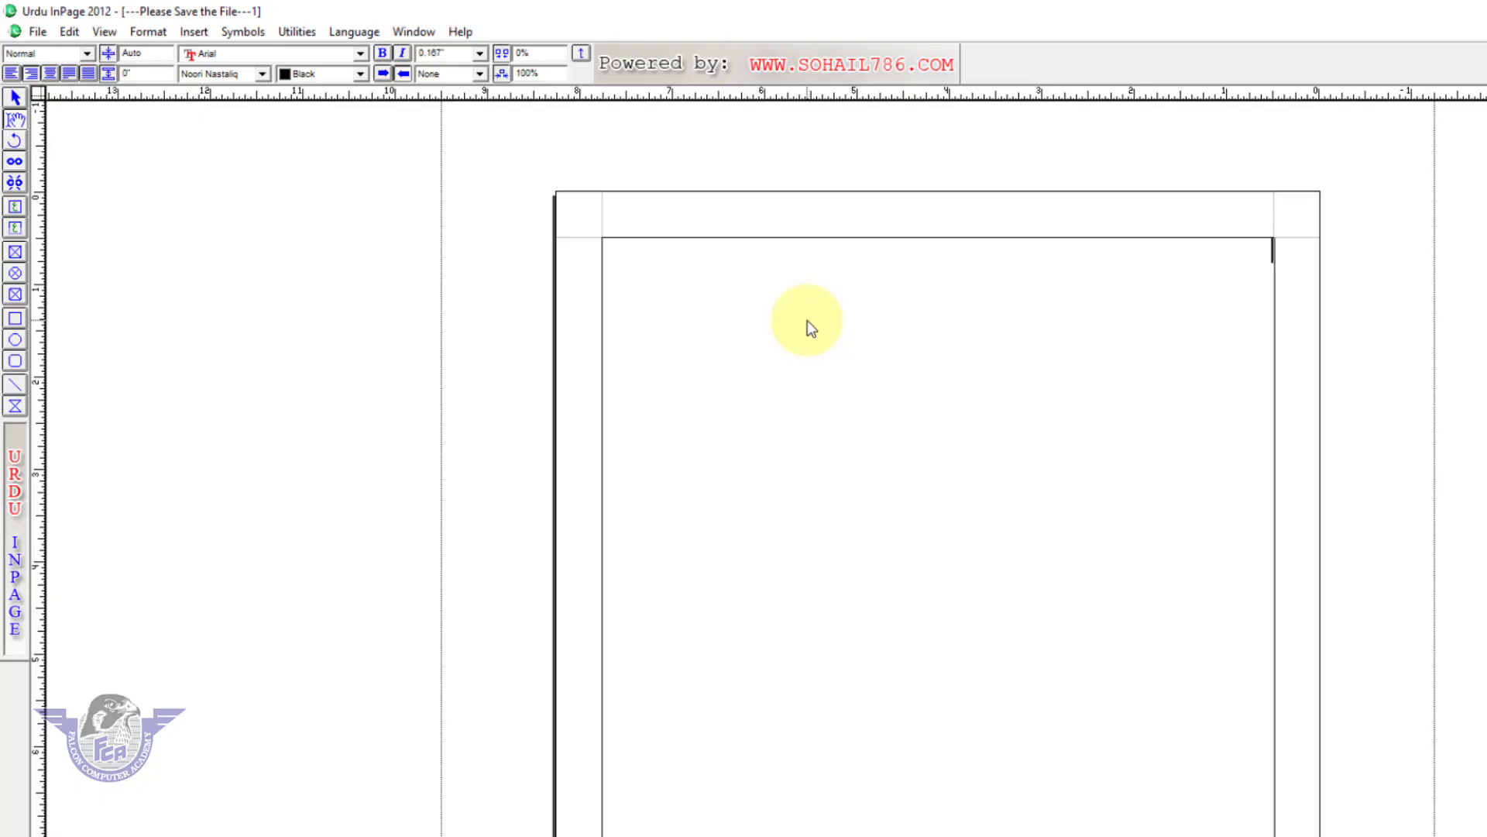
key("F8")
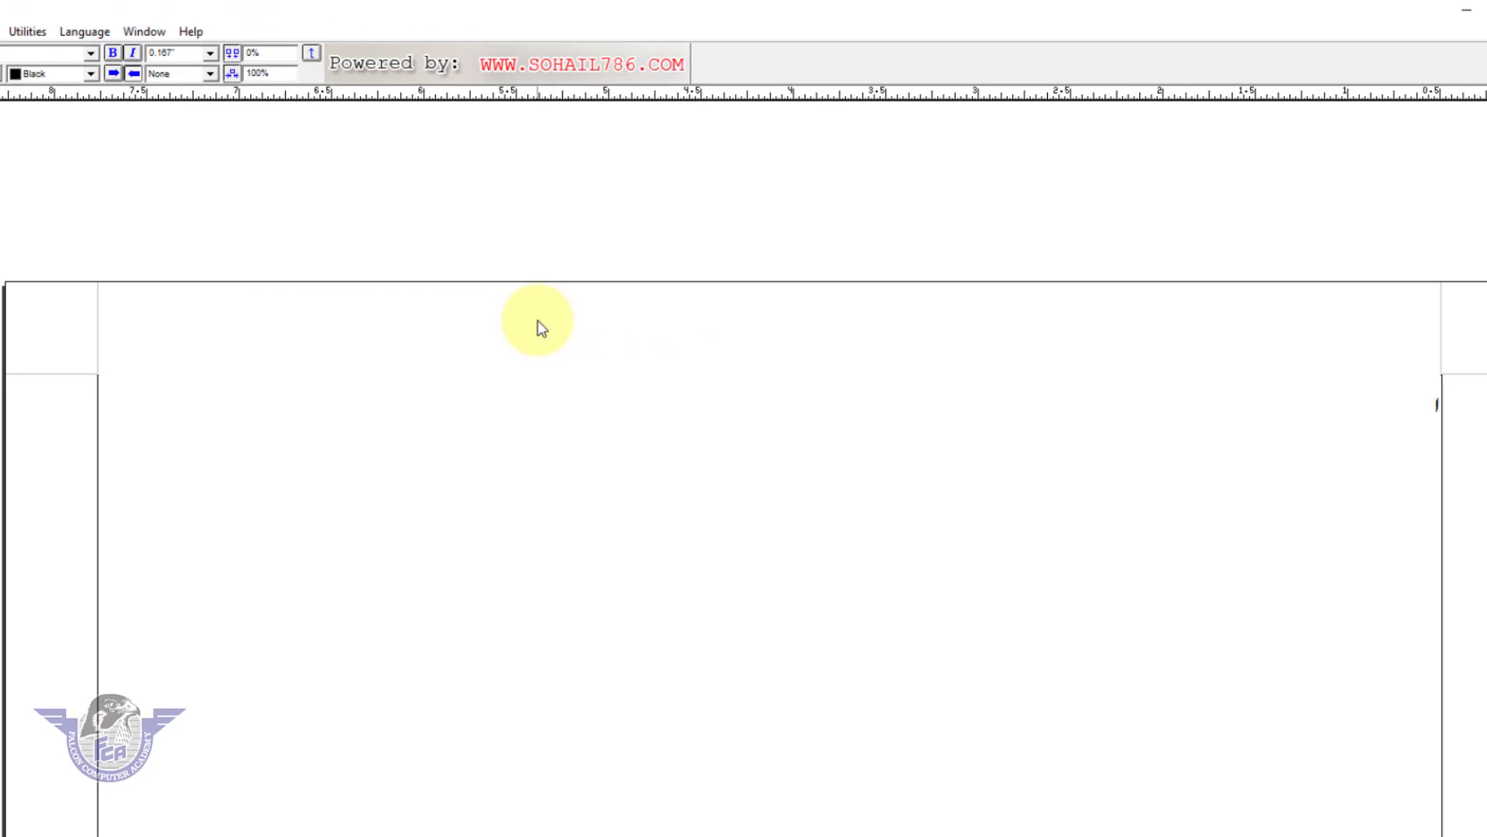
Step: Enter the Urdu letters "اب پ ت ٹ ث ج چ ح خ دڈ ذ" on the first line and start a new line
type("اب پ ت ٹ ث ")
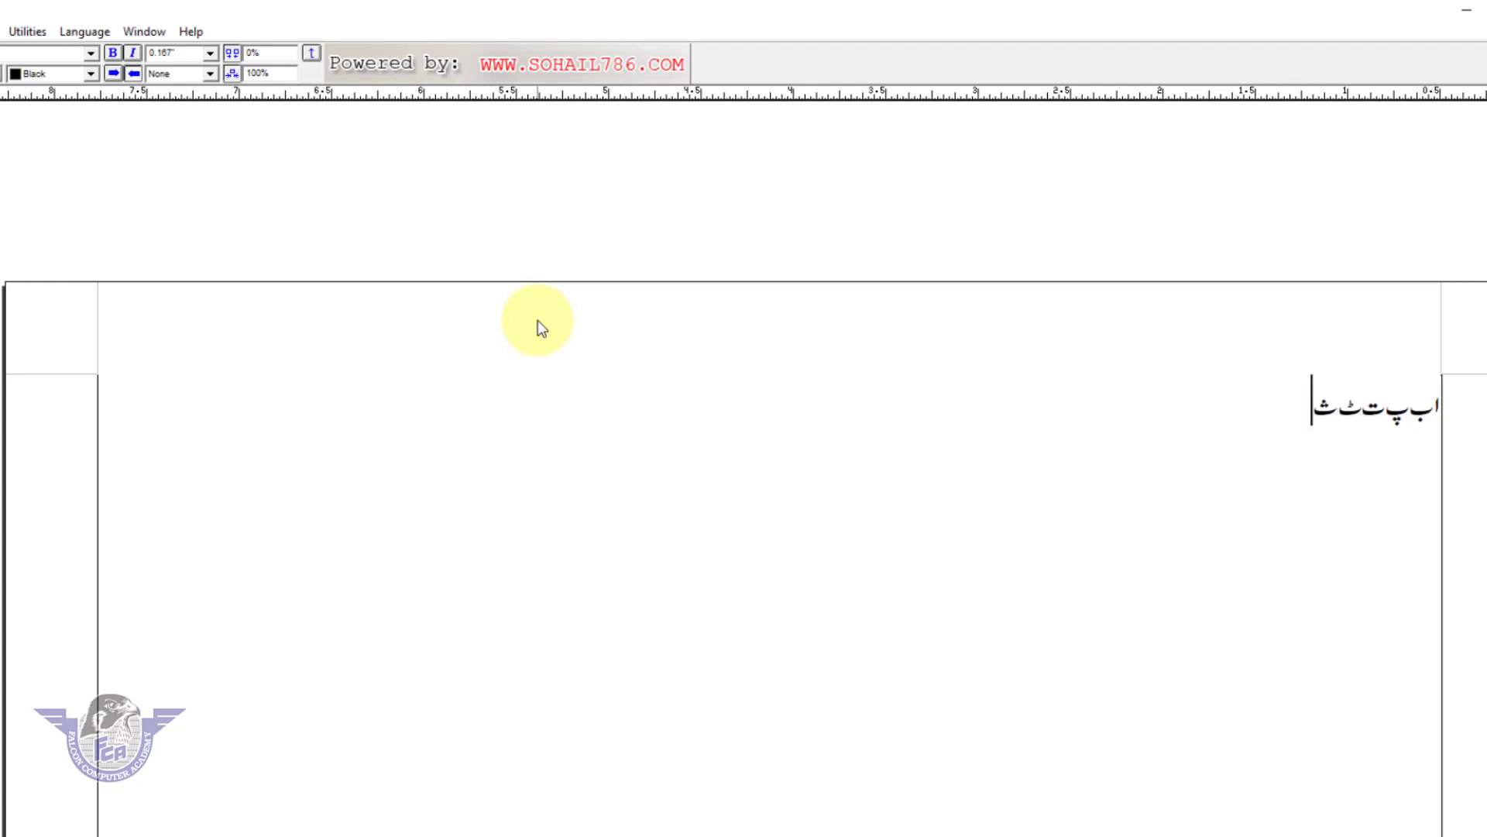
type("ج چ ح")
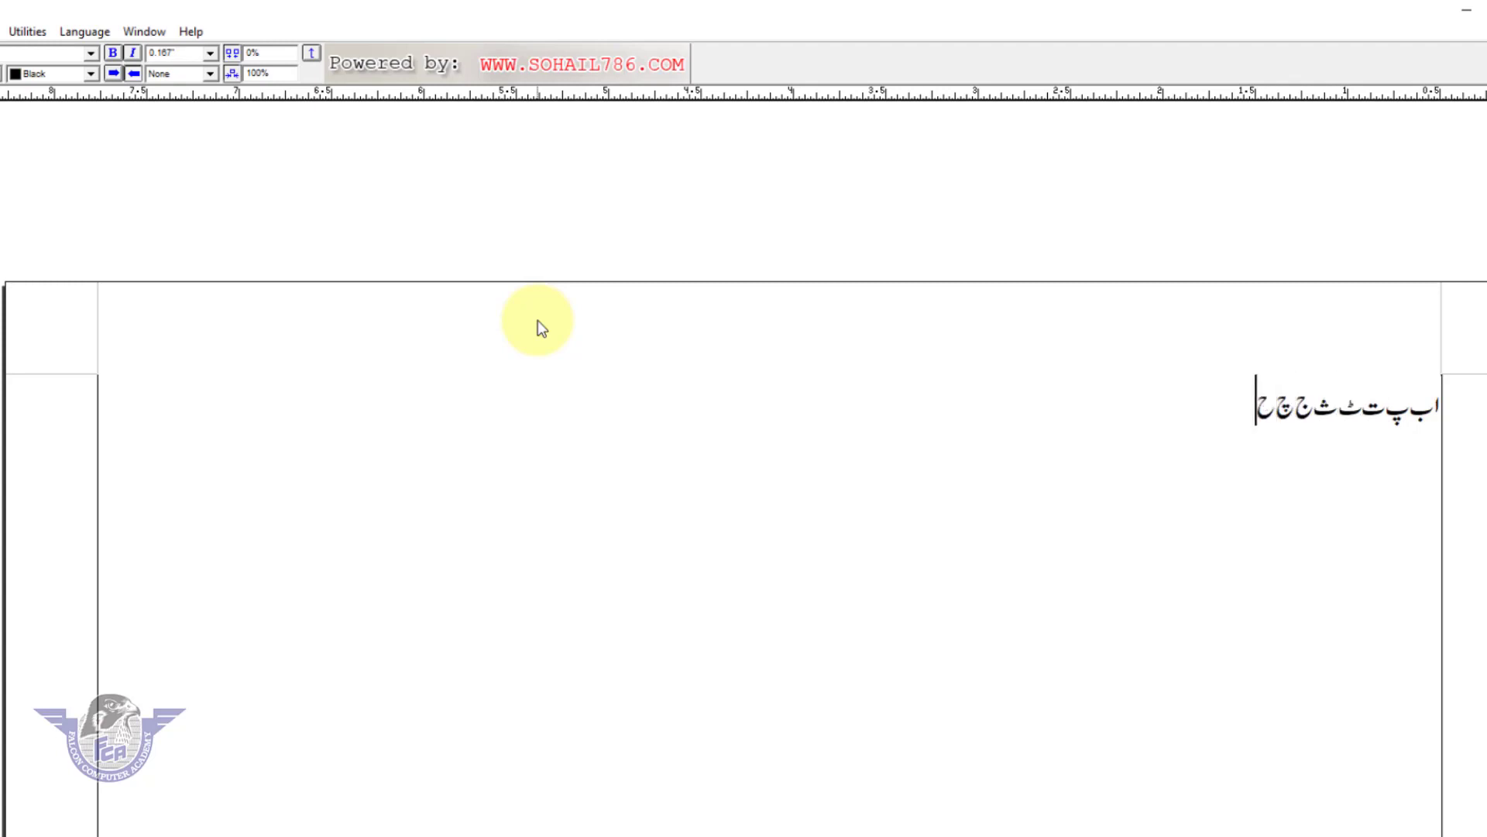
type(" خ دڈ ذ")
key("Return")
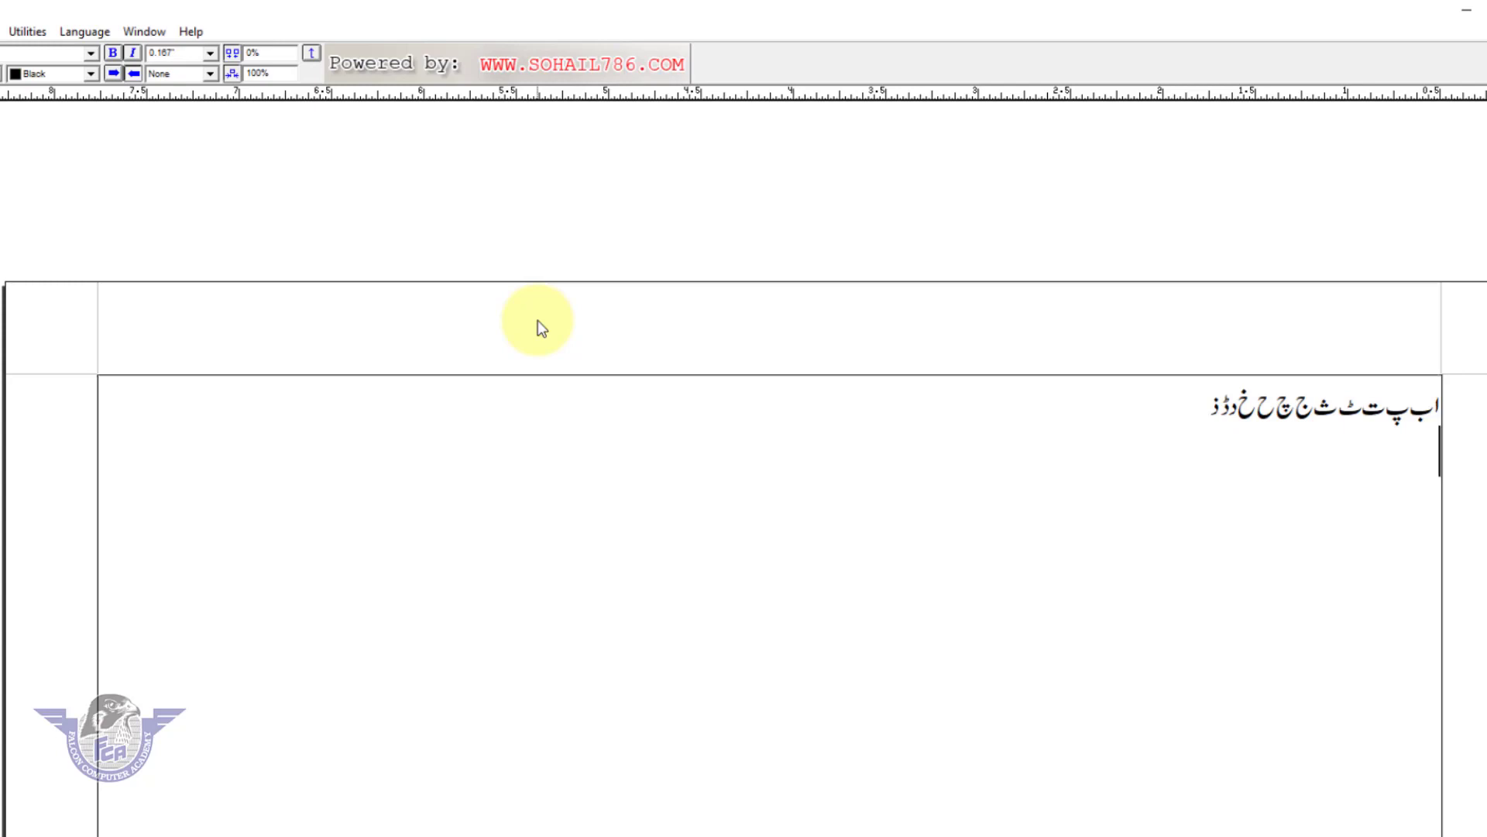
Step: Enter "فالکن کمپیوٹر اکیڈمی" on the second line, correcting the typing mistake in the middle word
type("فالکن کمپ؛ی")
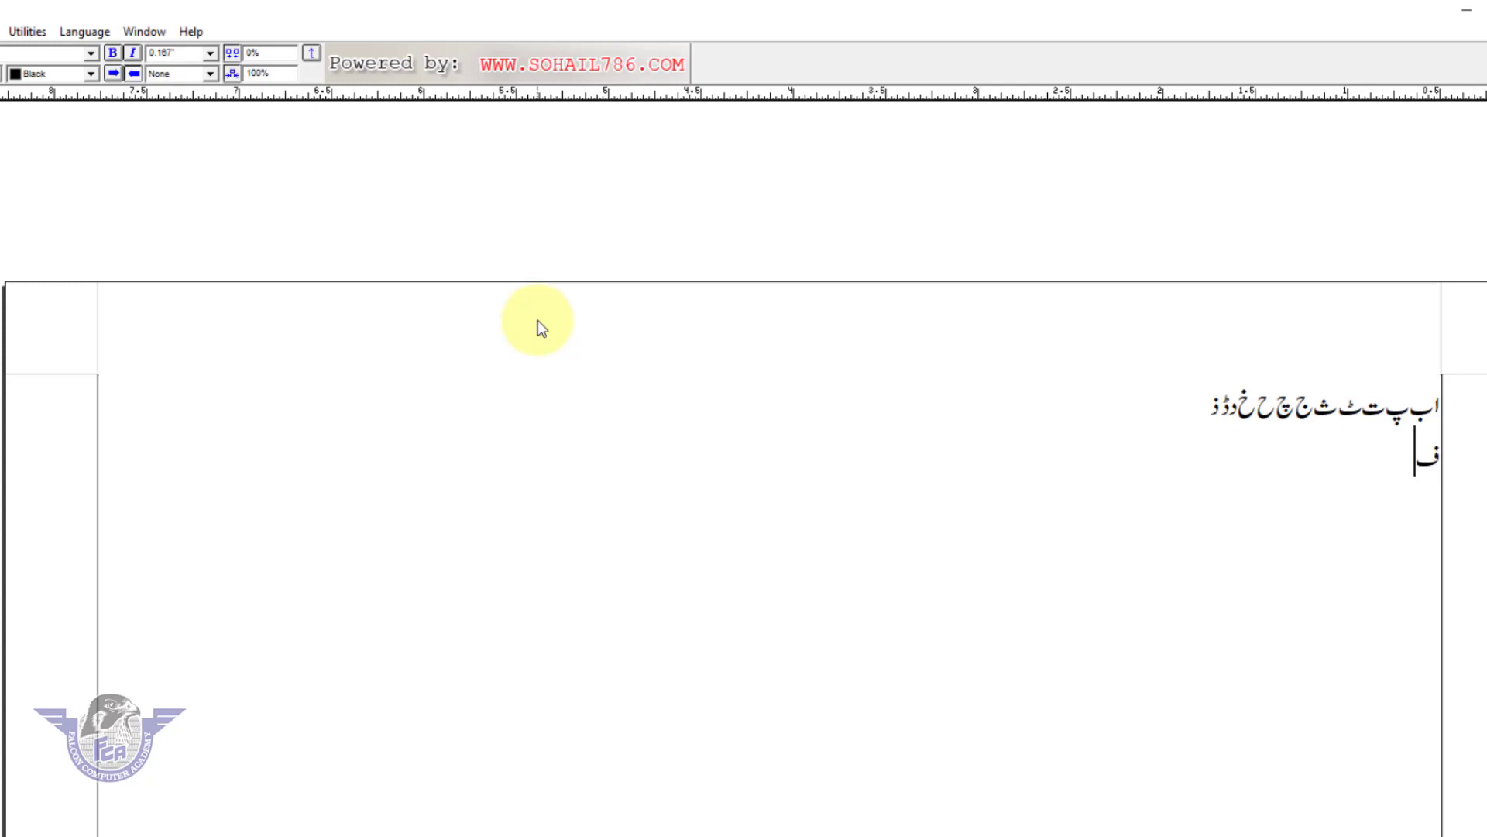
key("BackSpace")
key("BackSpace")
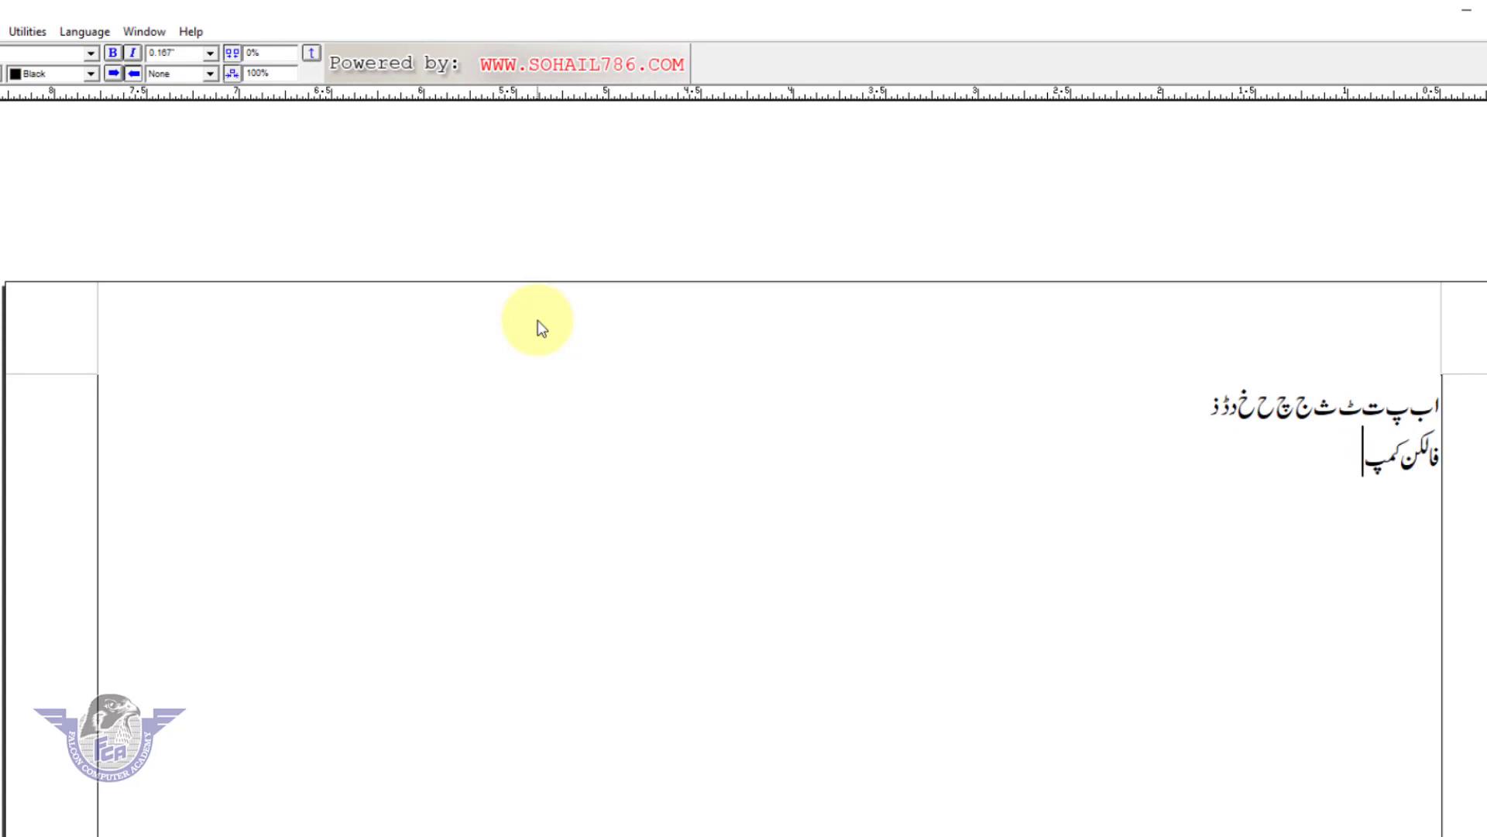
type("یوٹر اکیڈمی")
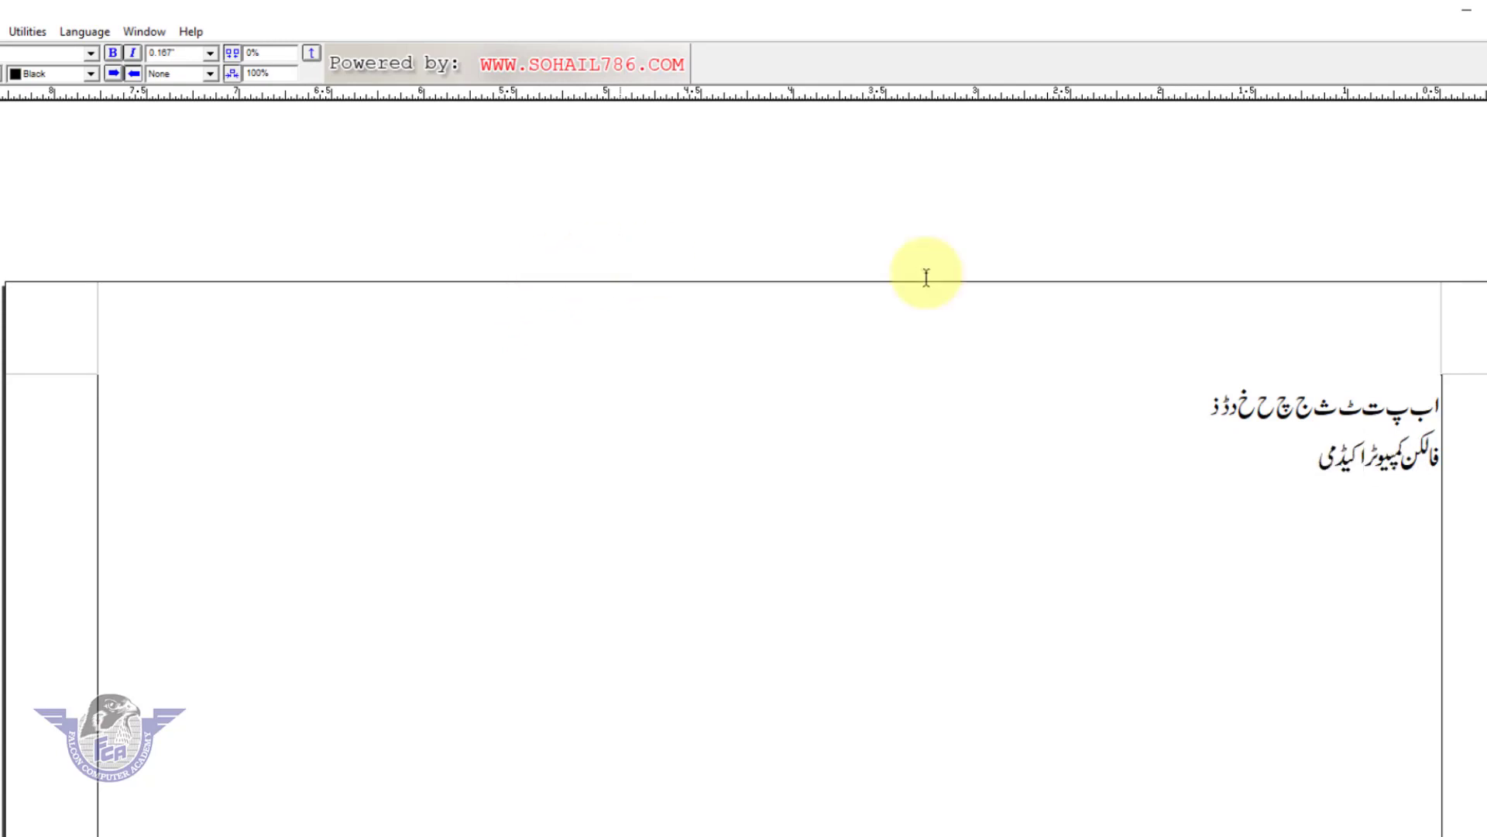
Step: Set the character spacing of the whole second line, "فالکن کمپیوٹر اکیڈمی", to 50%
left_click_drag(1319, 457, 1443, 457)
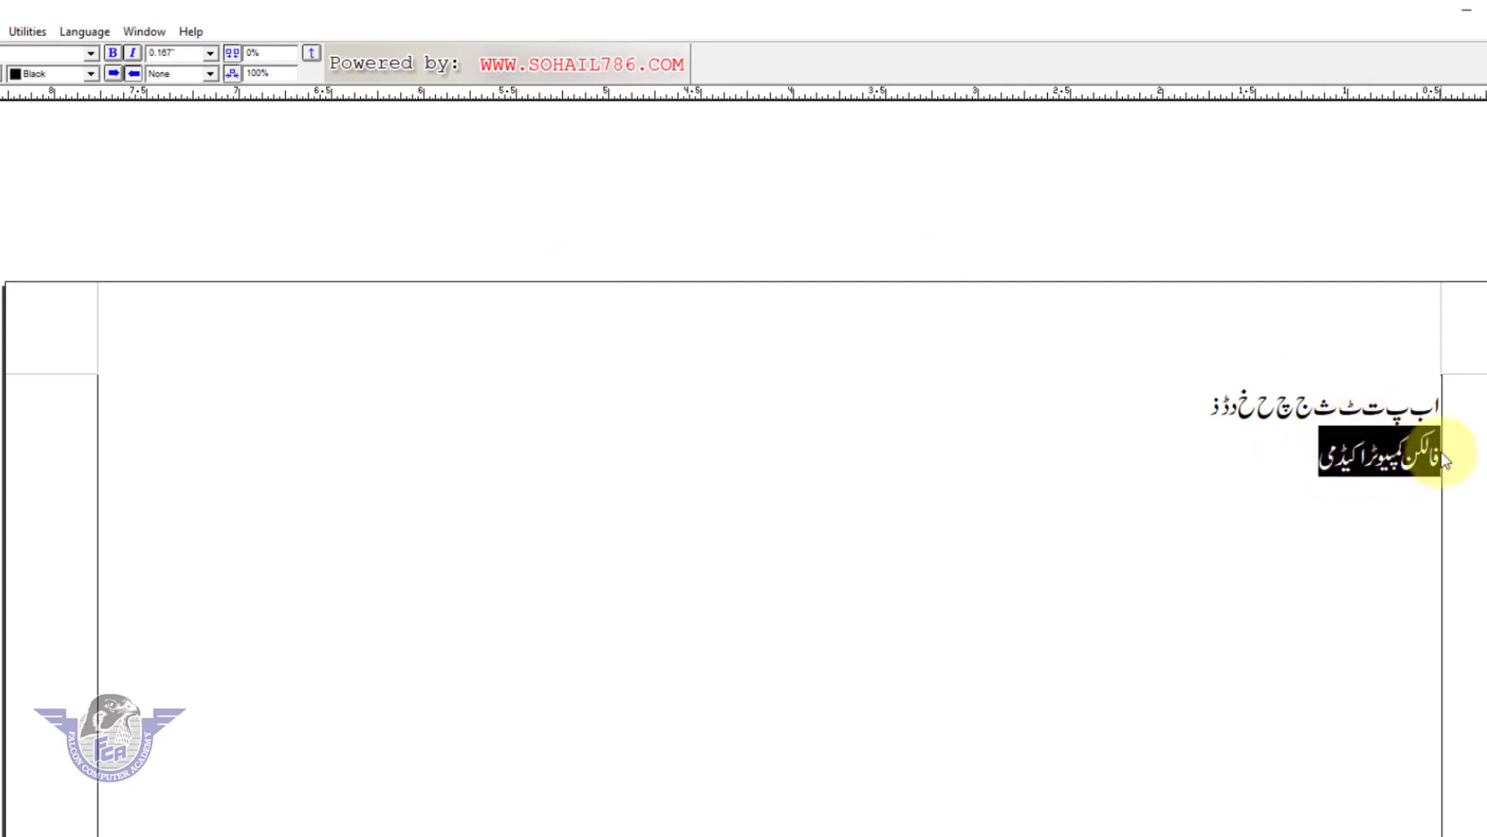
double_click(275, 53)
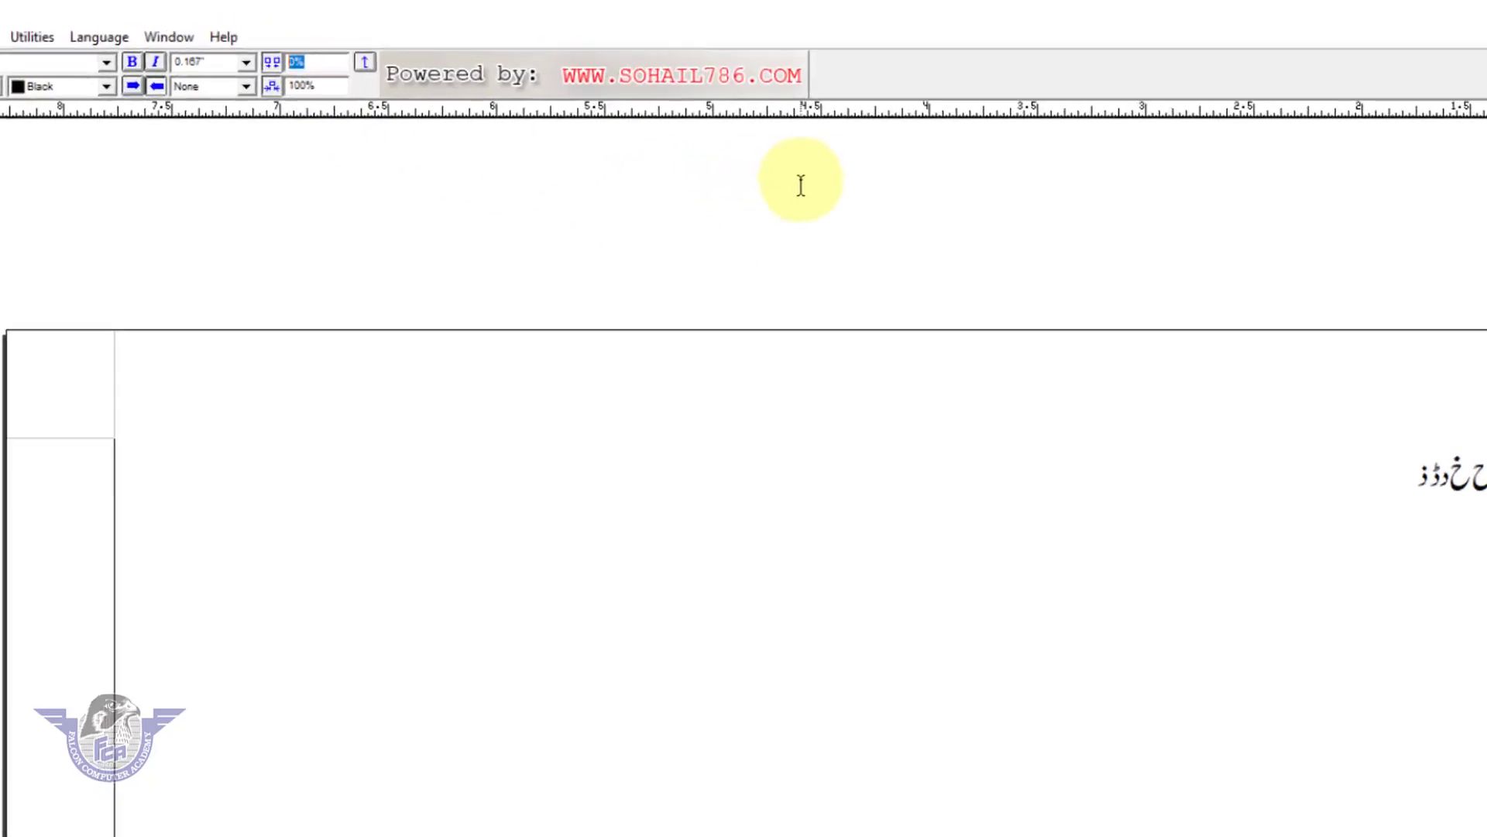
type("50")
key("Return")
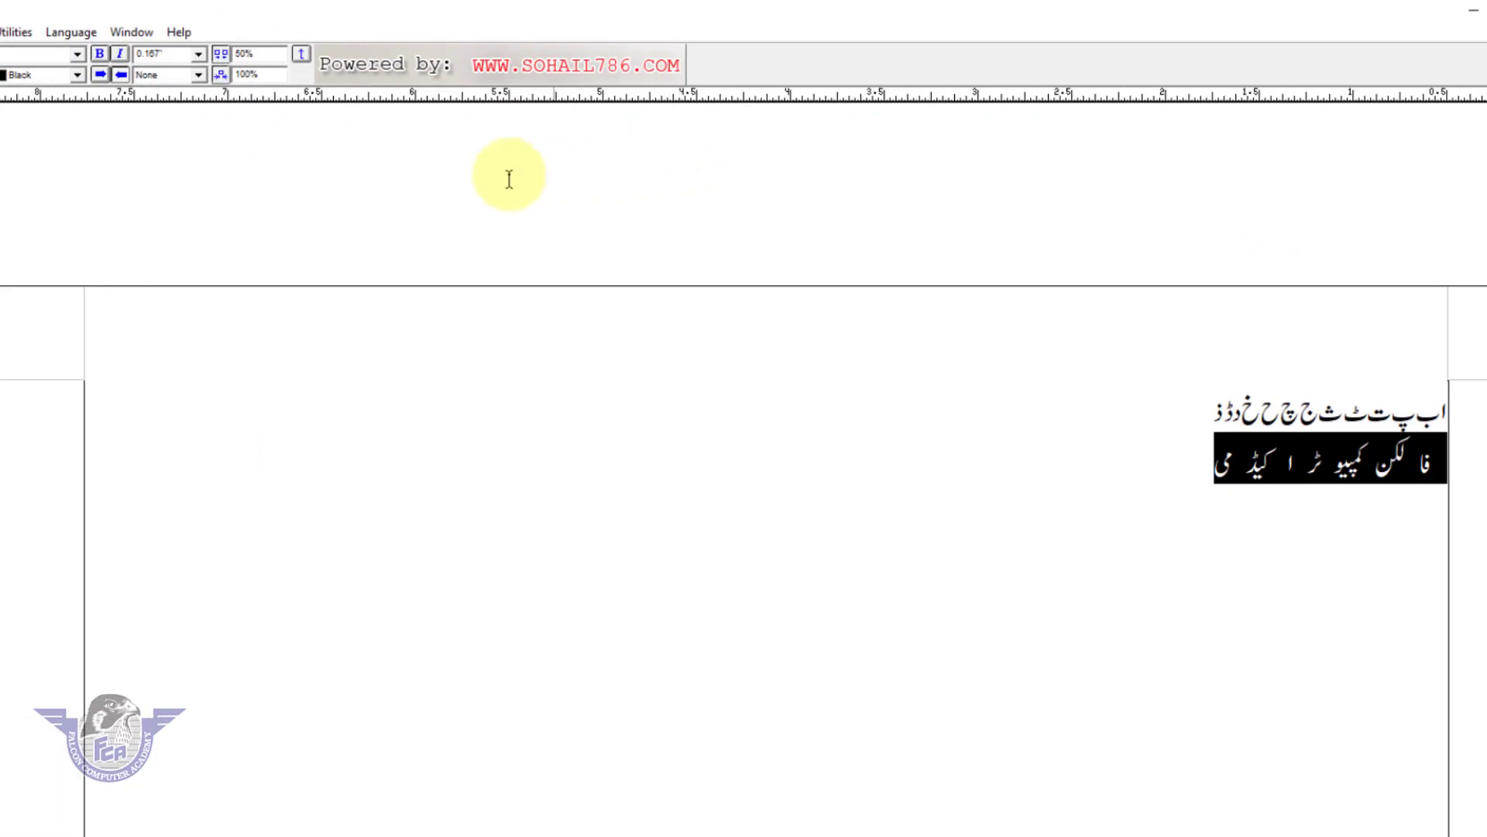
Step: Reset the character spacing of the second line to 0%
left_click(279, 57)
left_click_drag(279, 58, 188, 56)
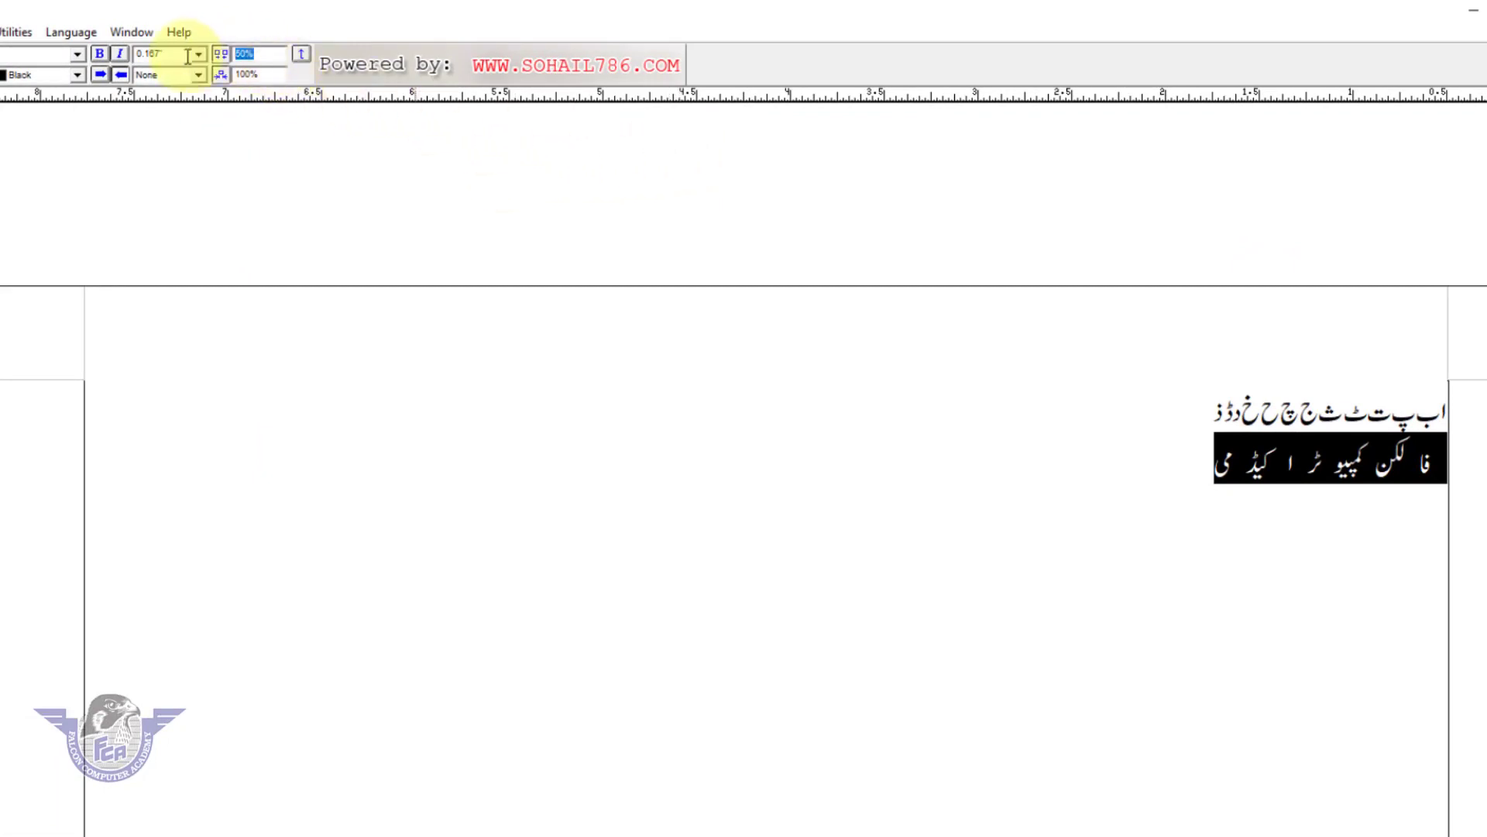
type("0")
key("Return")
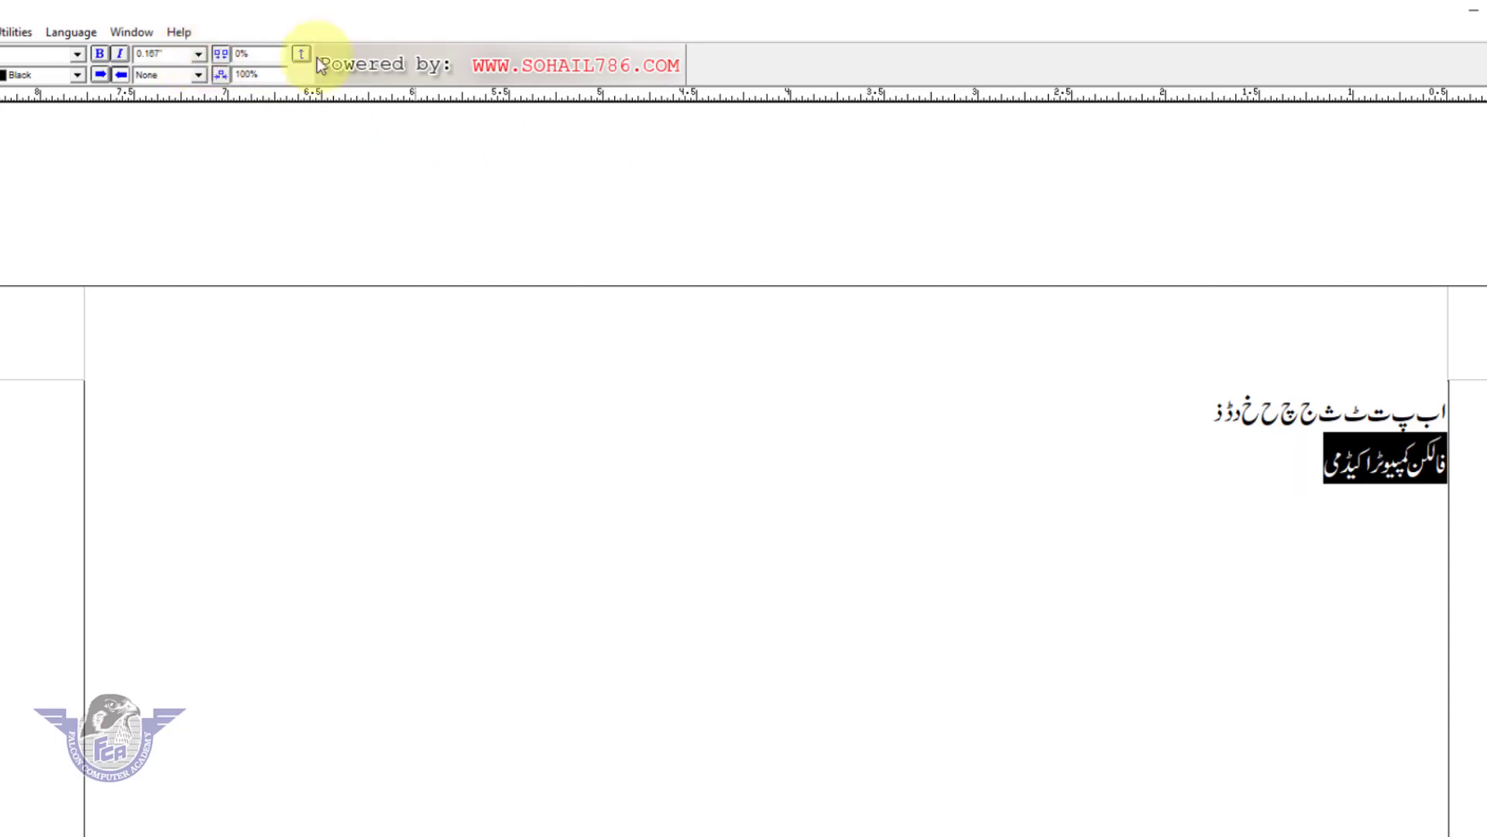
Step: Set the horizontal character scaling of the second line to 50%
left_click_drag(285, 74, 206, 81)
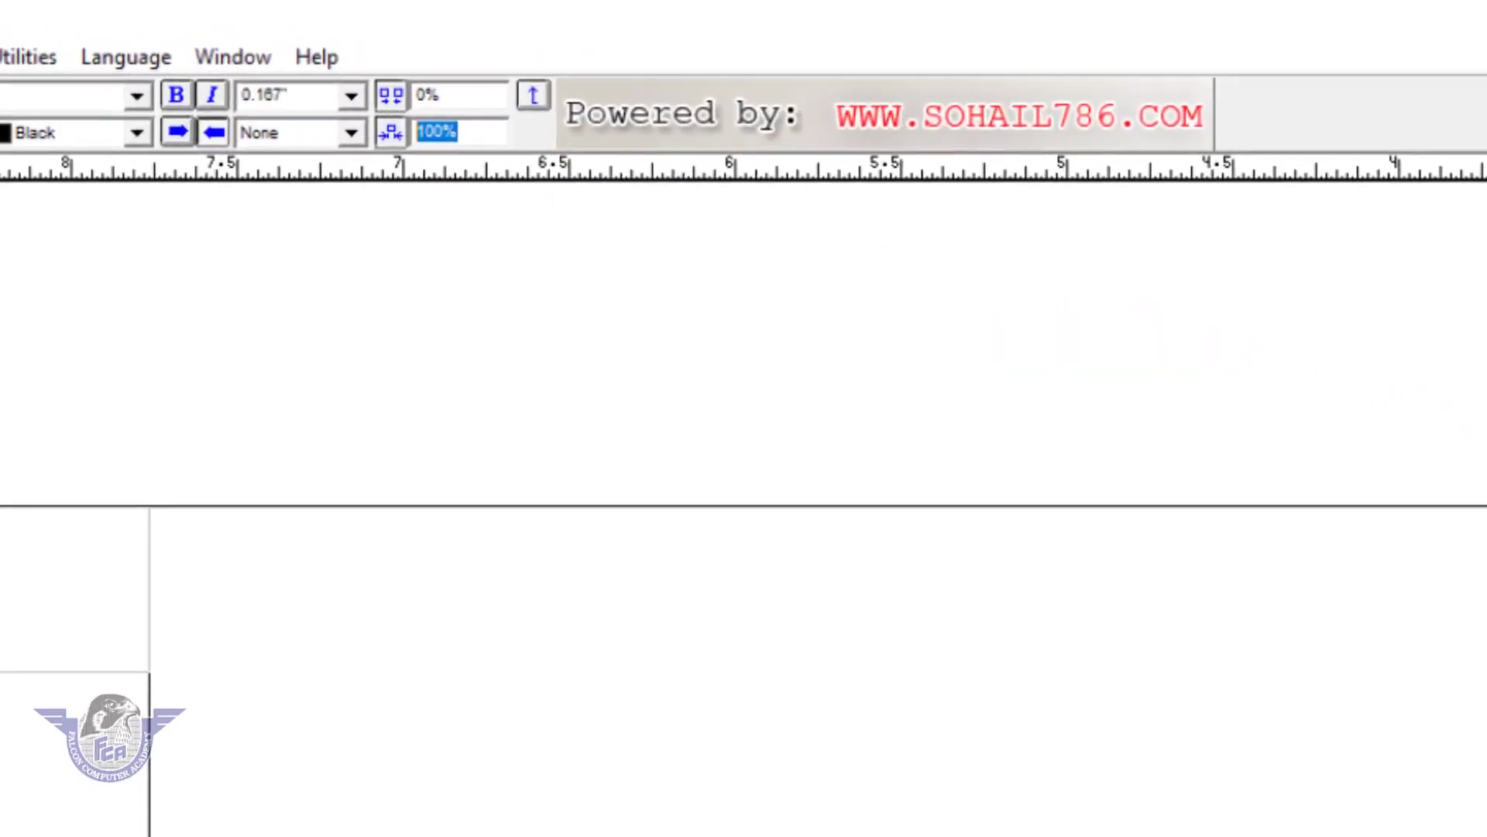
type("50")
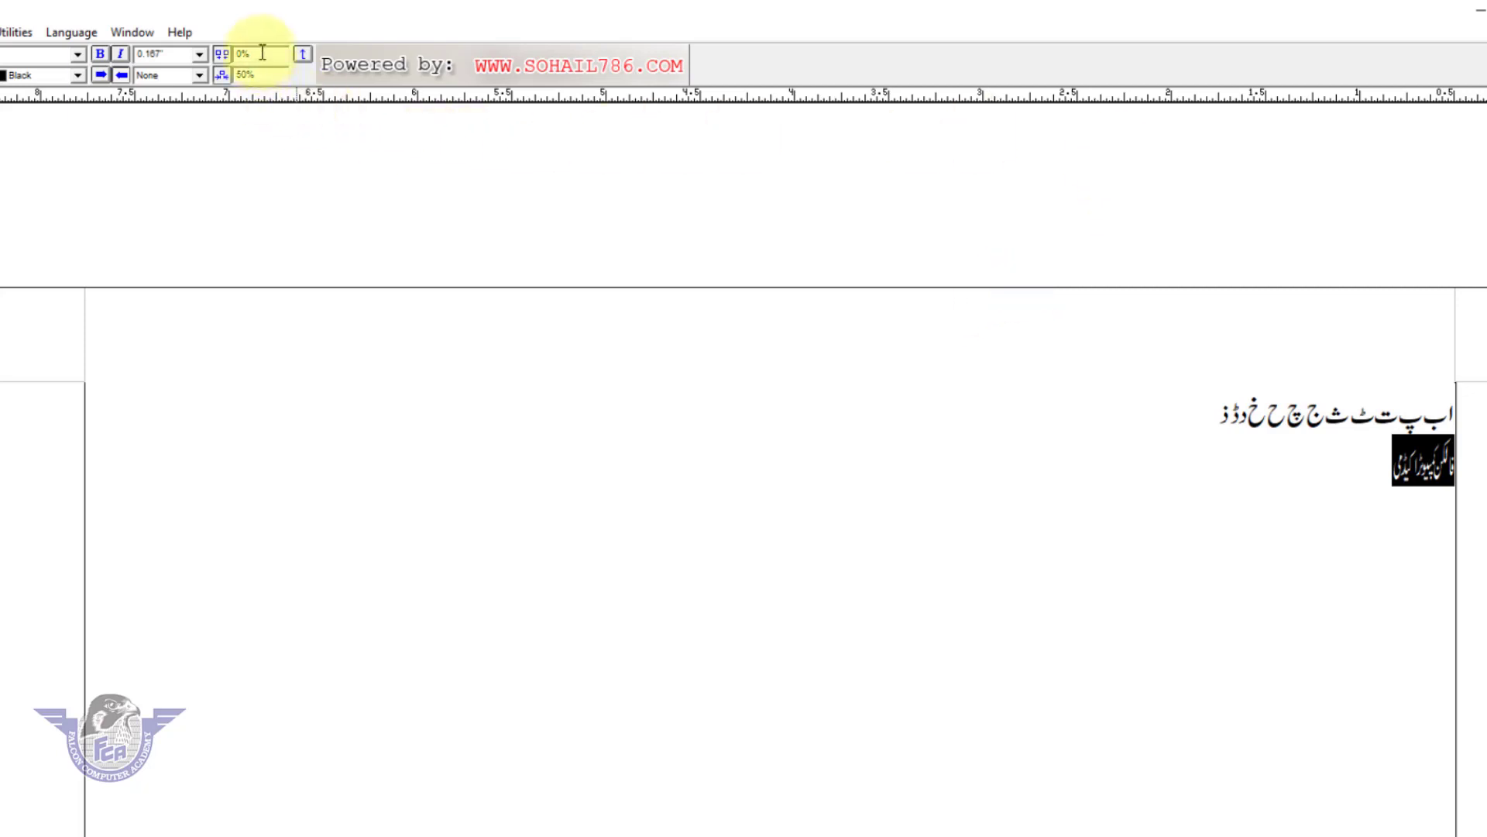
Step: Restore the second line's horizontal character scaling to 100% and enlarge its text to 24pt, continuing up to 48pt
left_click(289, 76)
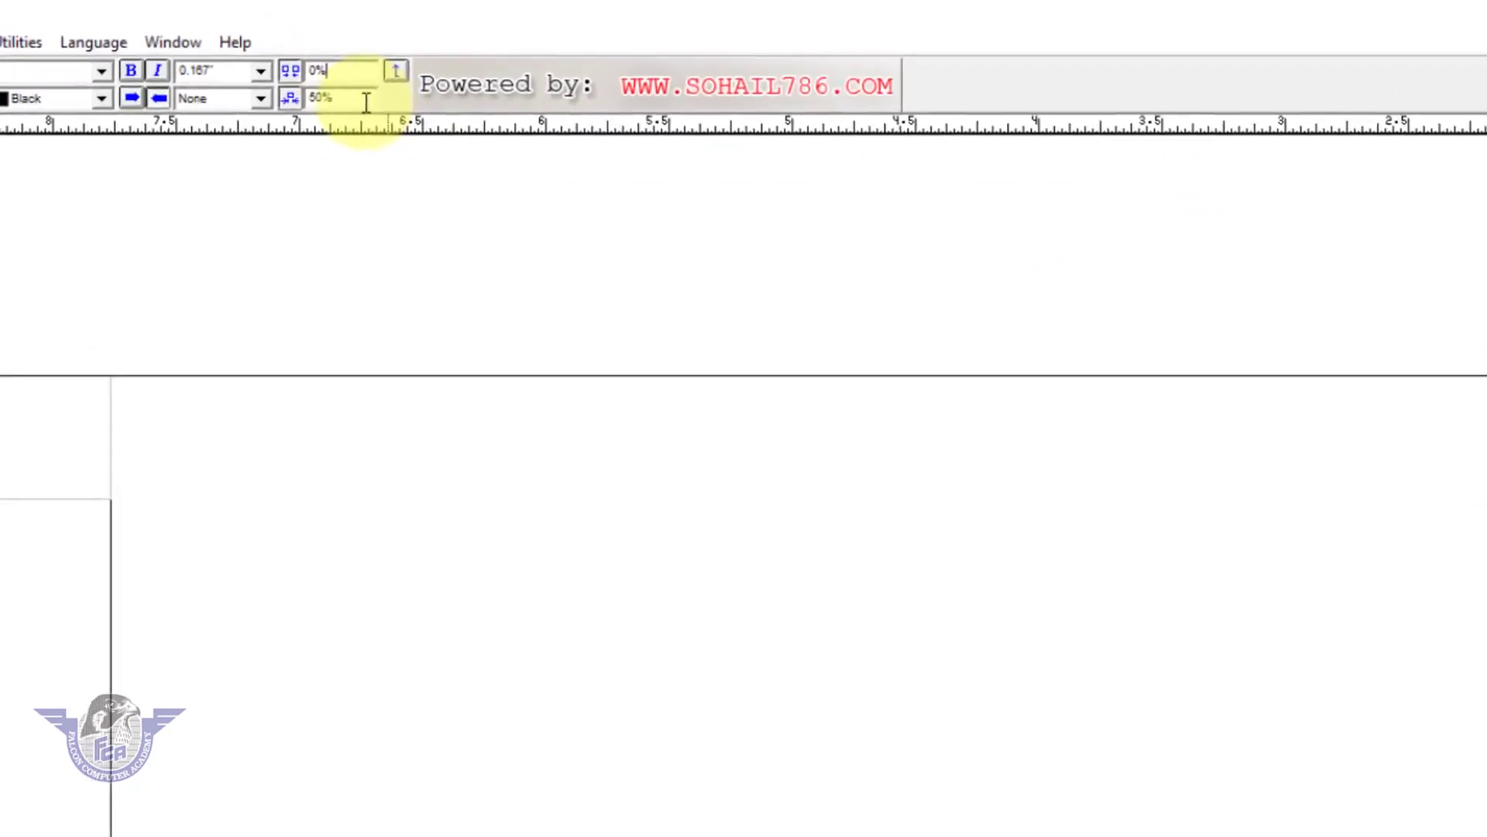
type("100%")
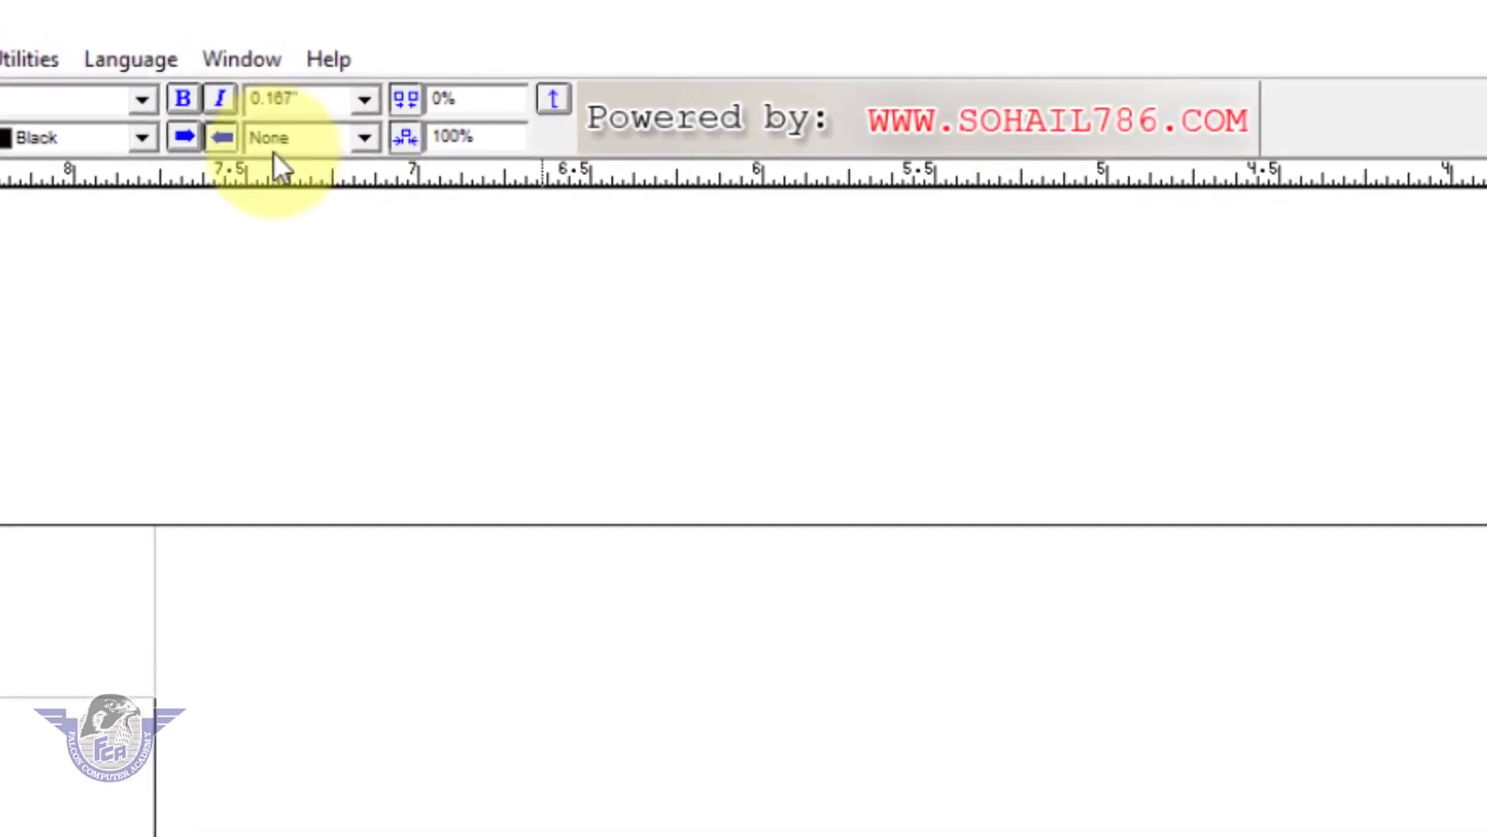
left_click(375, 104)
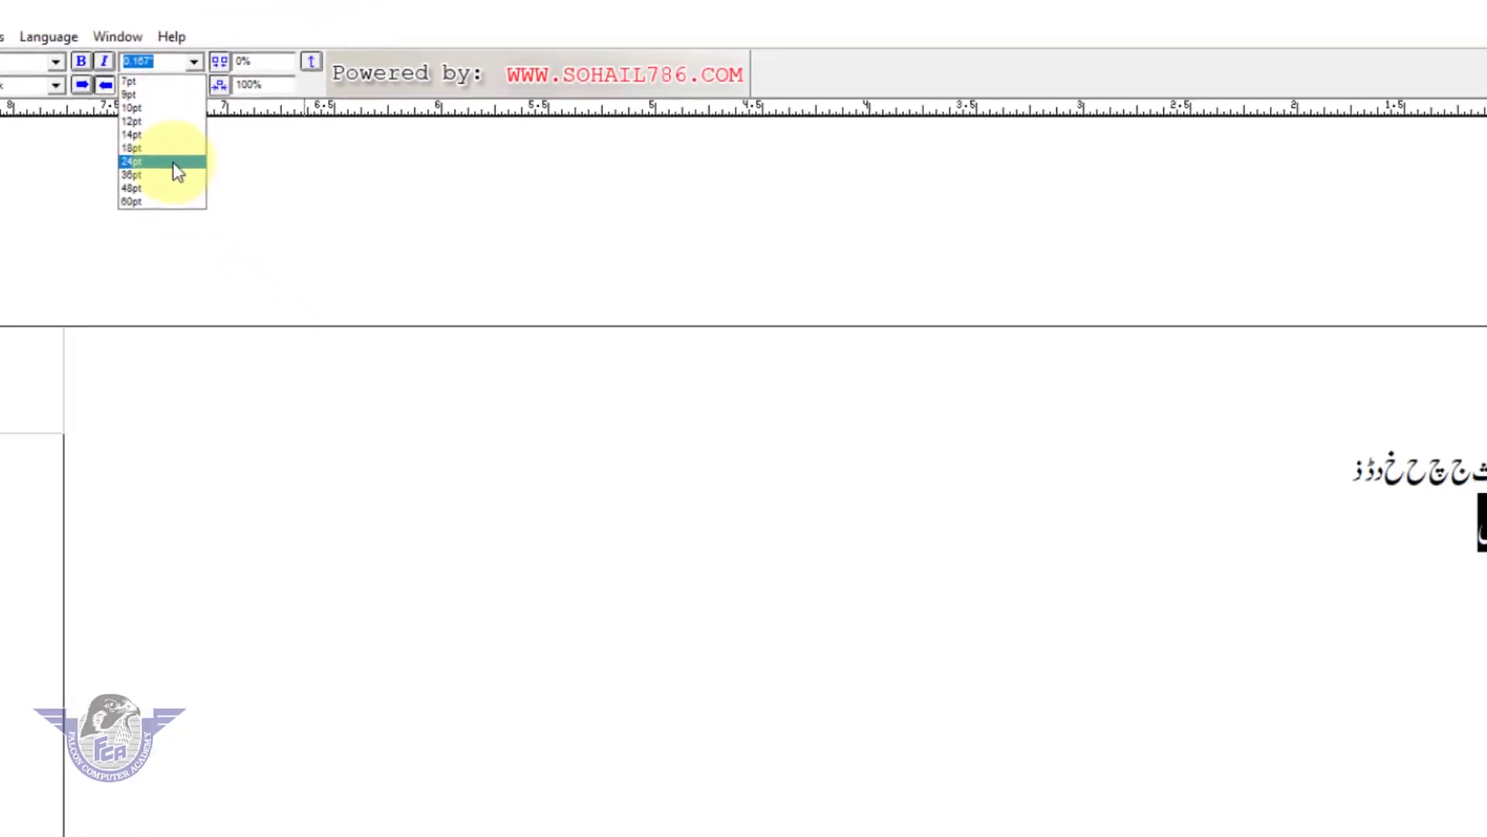
left_click(174, 161)
left_click(193, 61)
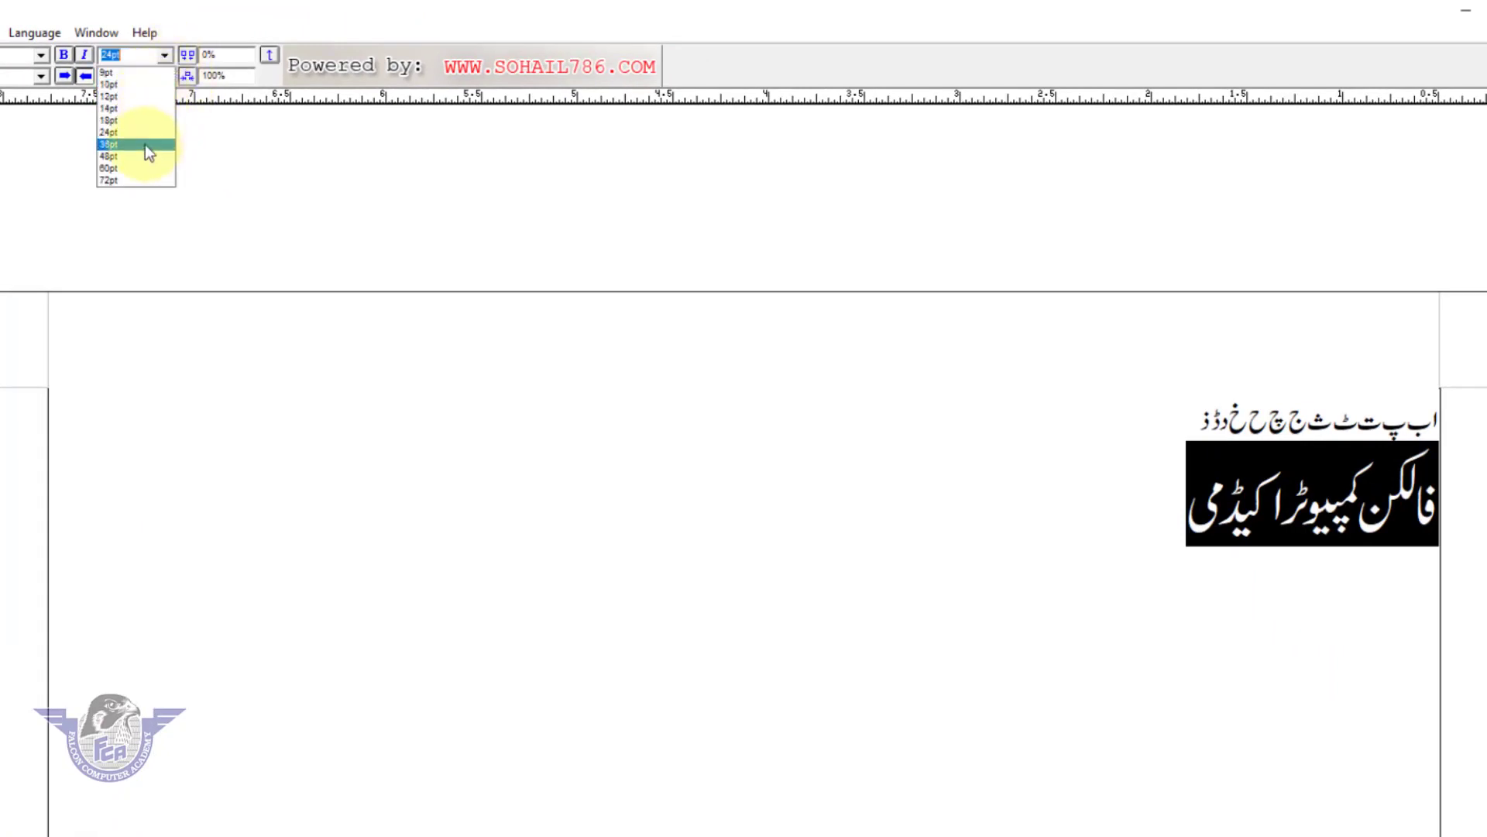
left_click(145, 156)
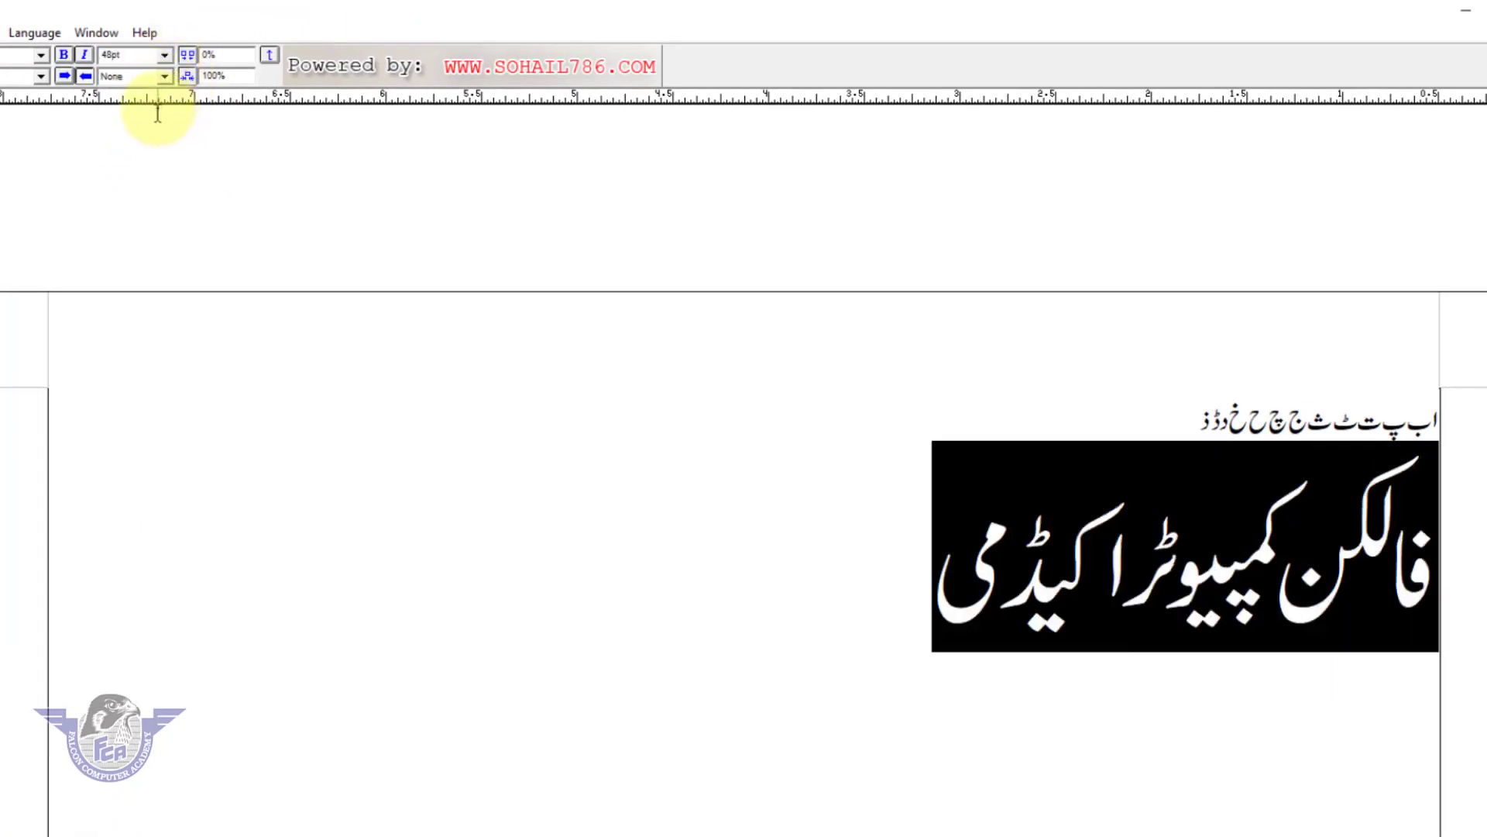
Step: Try the Single, Double, Overline and Reverse line styles on the second line, and restore the style to None
left_click(164, 77)
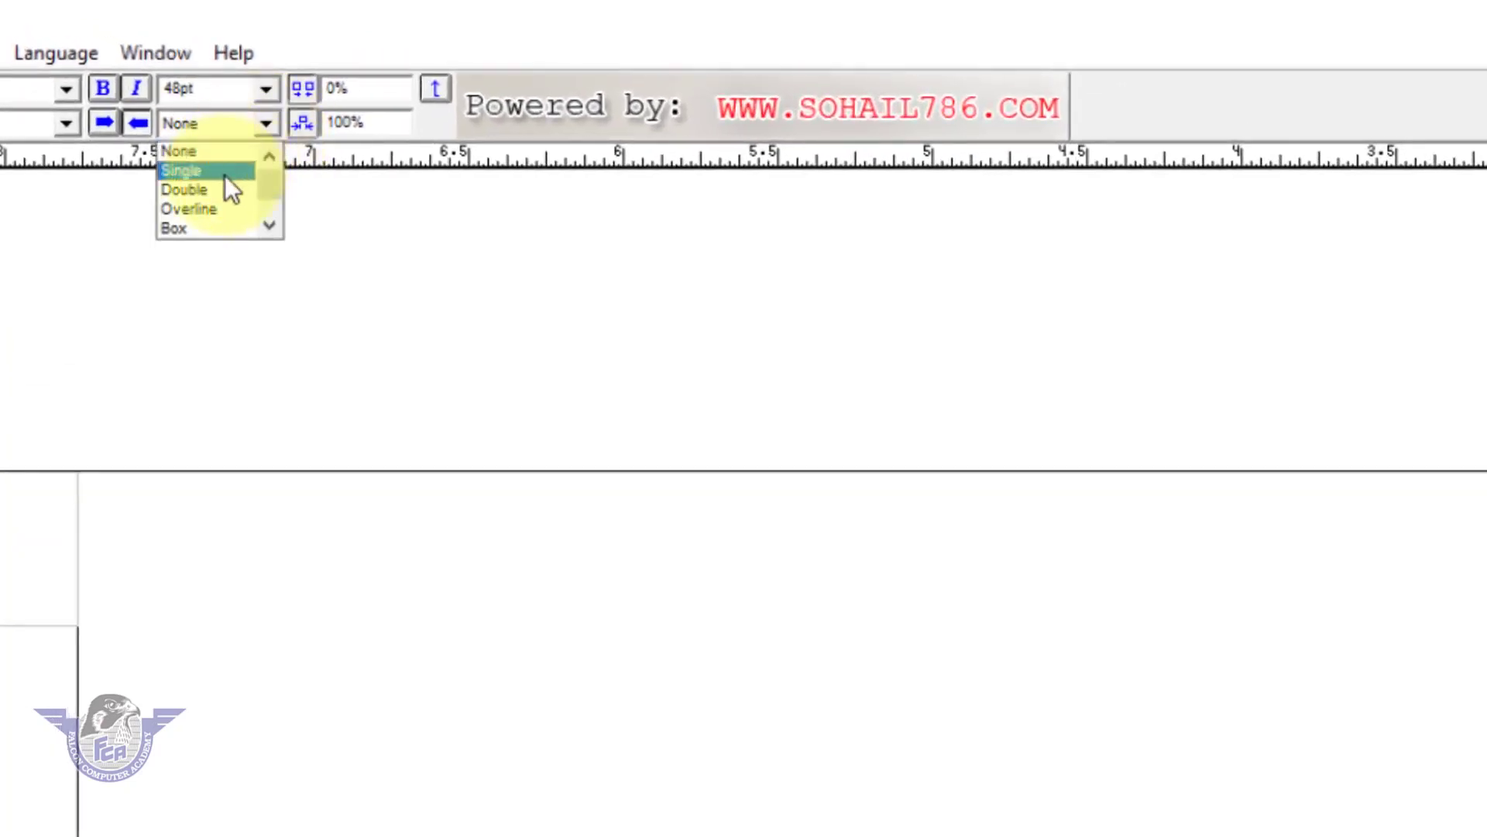
left_click(224, 175)
left_click(235, 124)
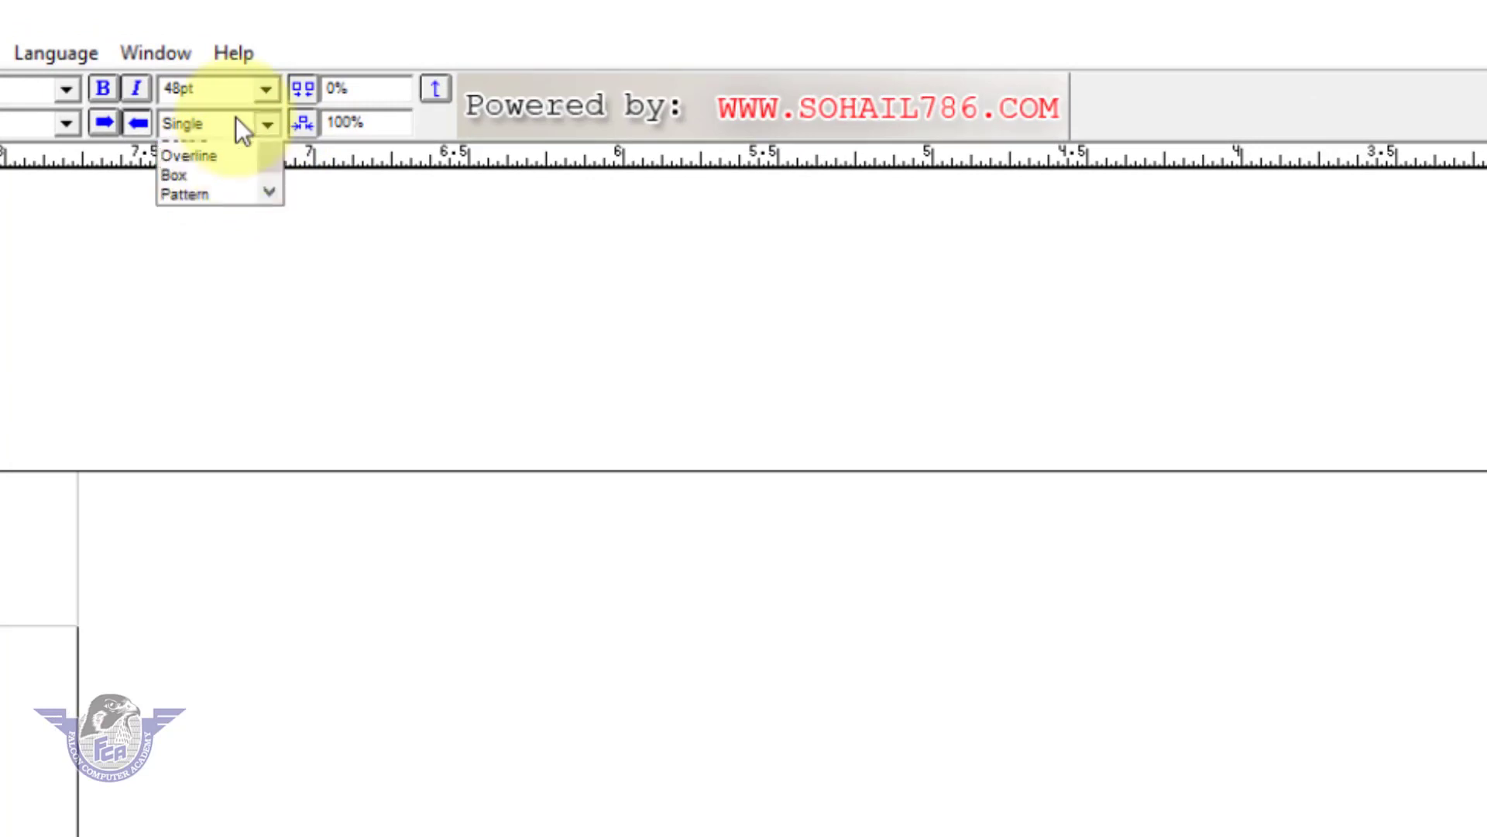
left_click(222, 167)
left_click(216, 127)
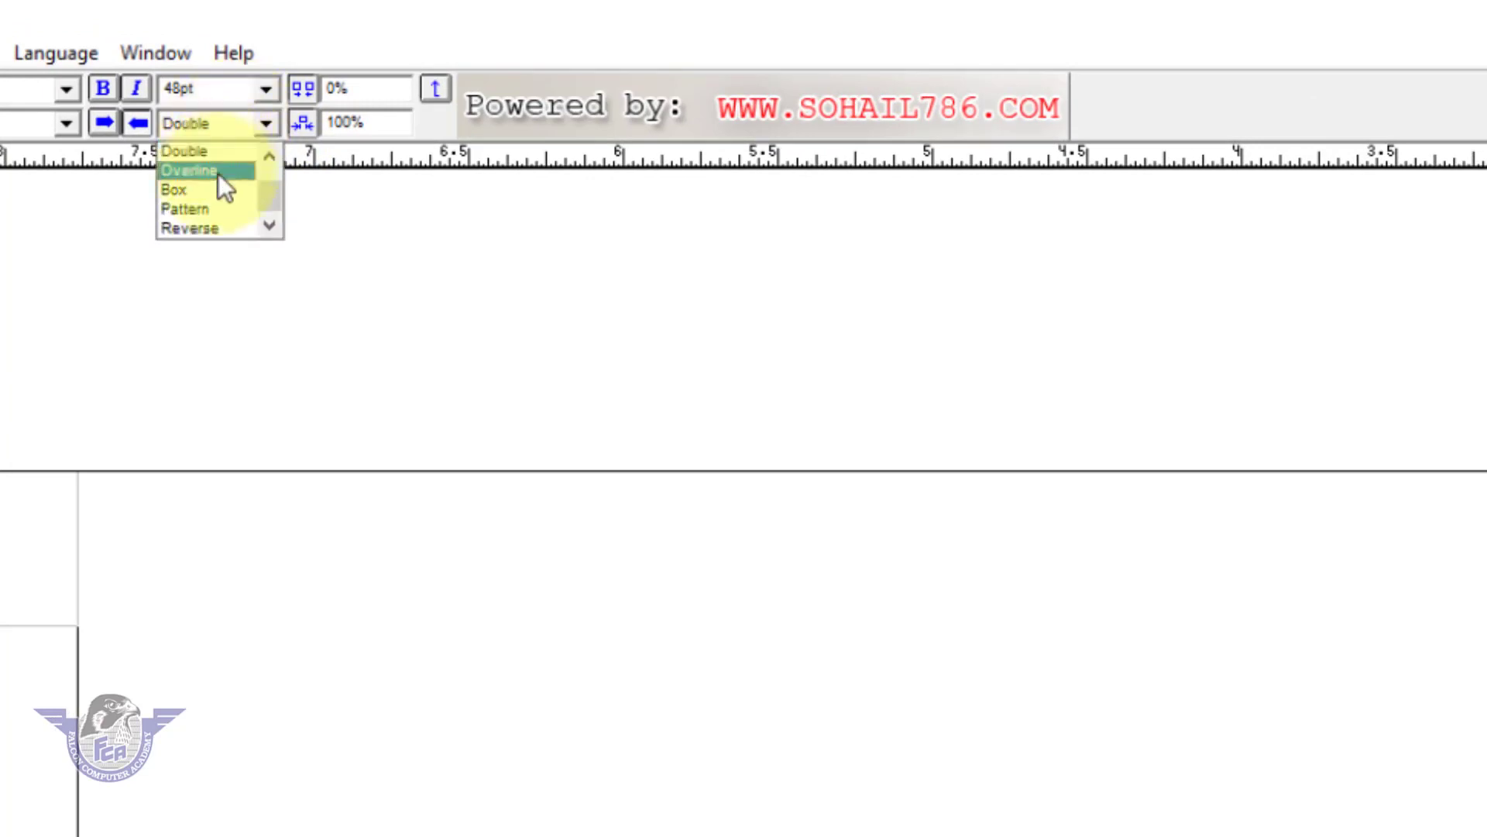
left_click(223, 170)
left_click(231, 128)
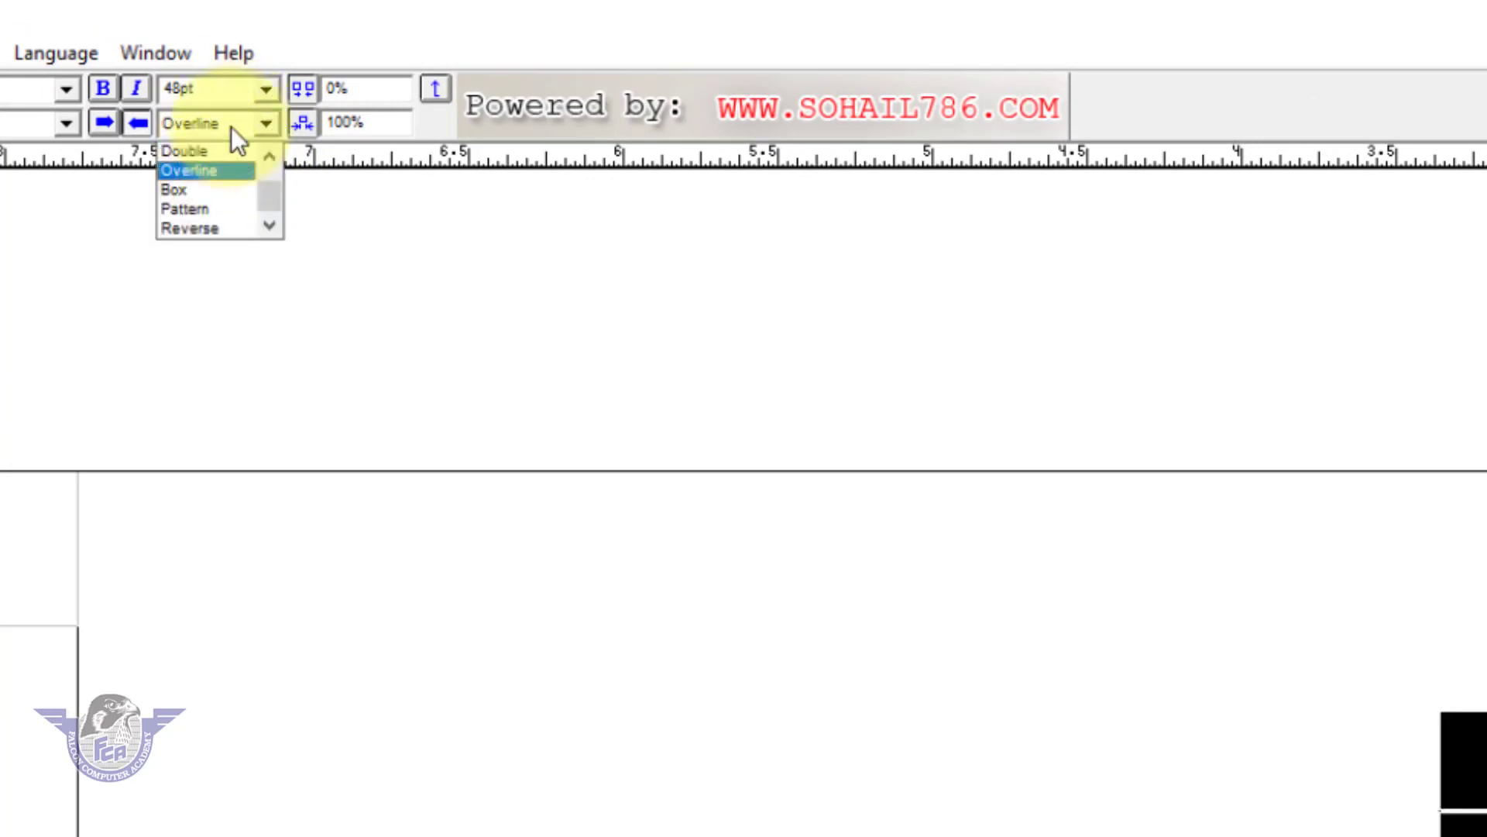
left_click(221, 228)
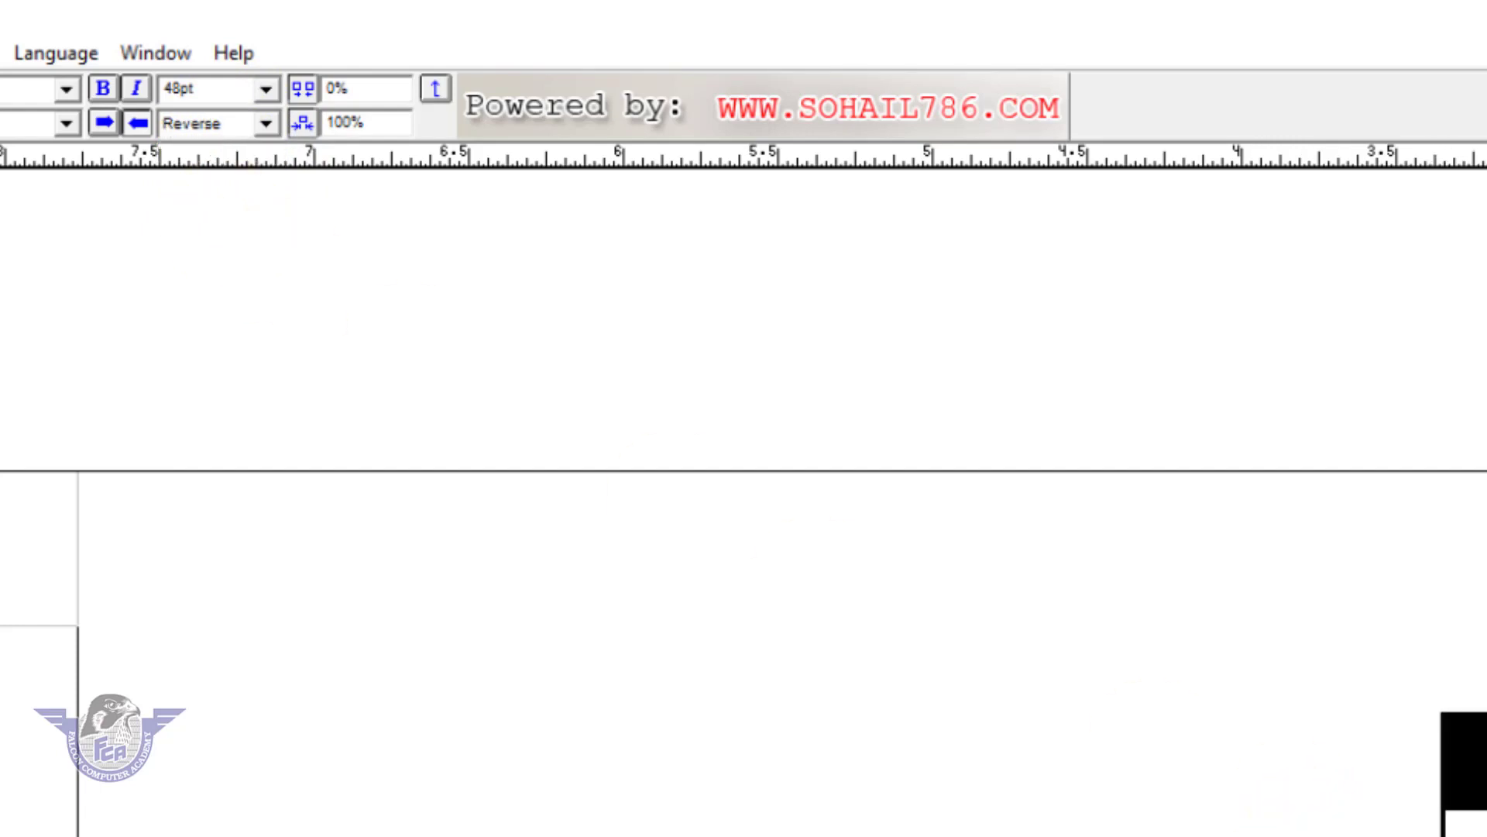
left_click(199, 123)
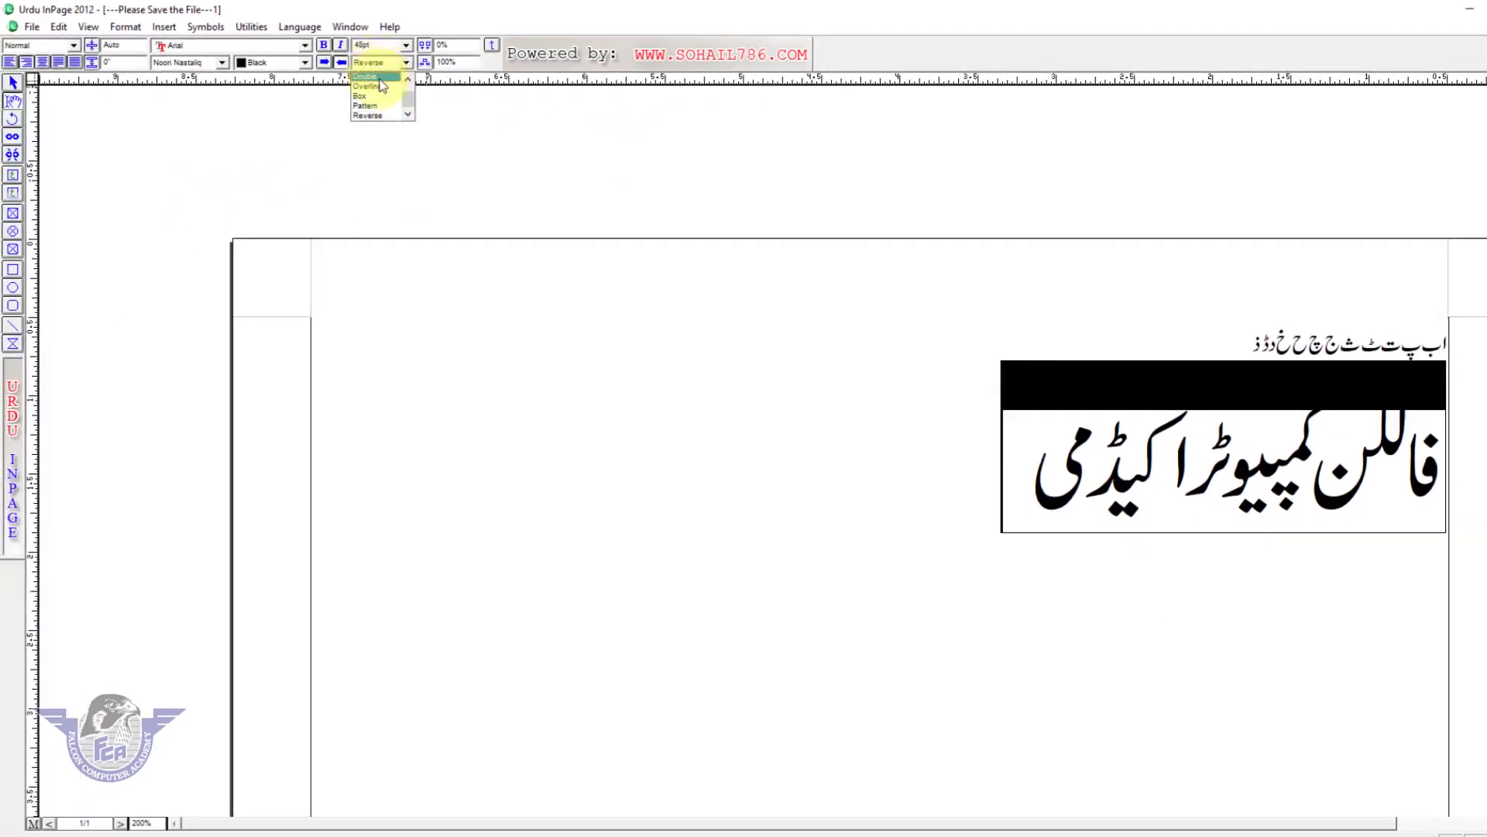
scroll(410, 97, "up", 2)
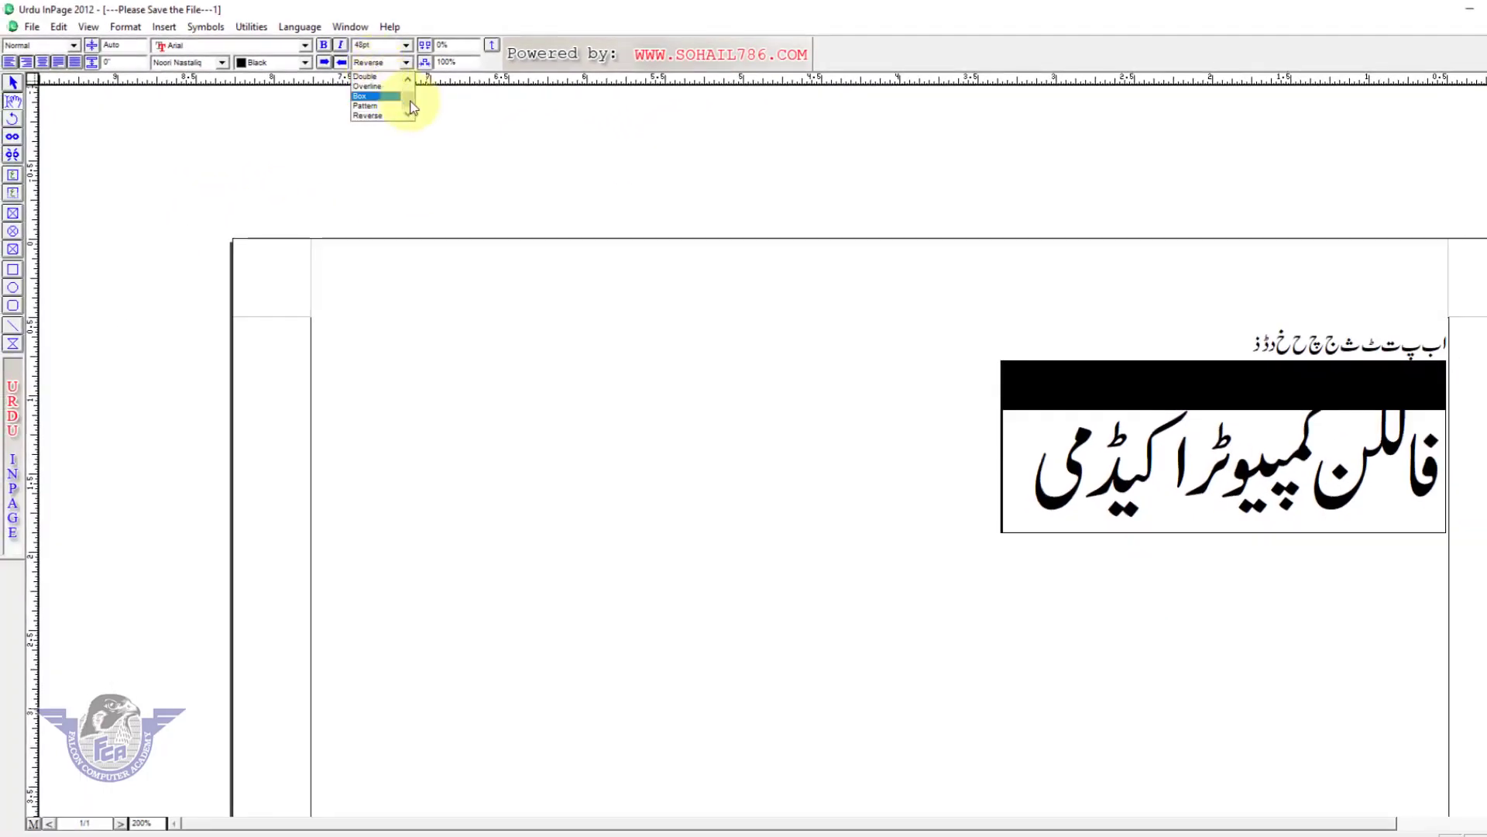
left_click(383, 76)
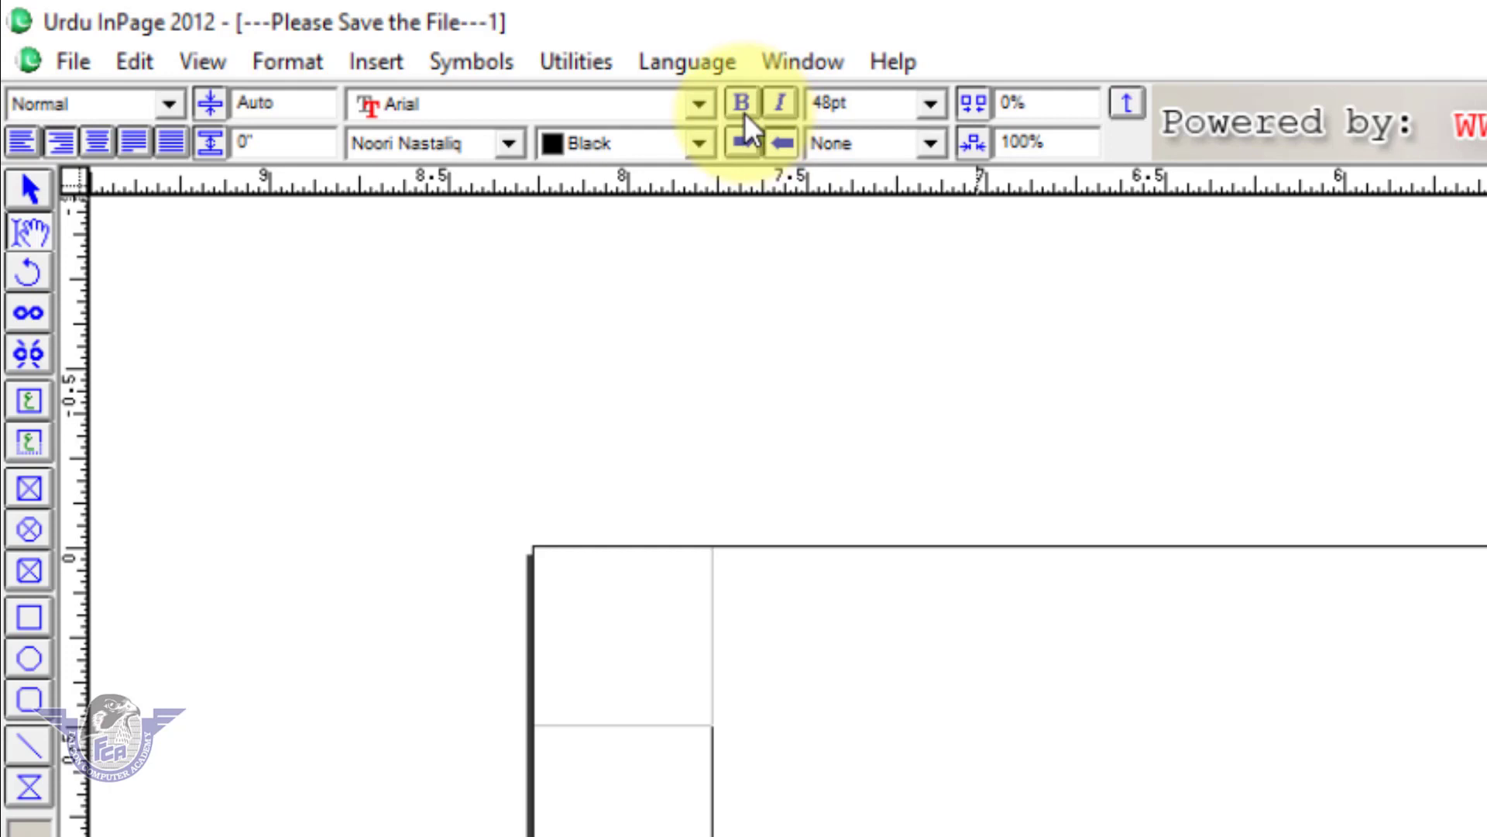
Step: Try left-to-right direction on the second line and return it to right-to-left
left_click(747, 142)
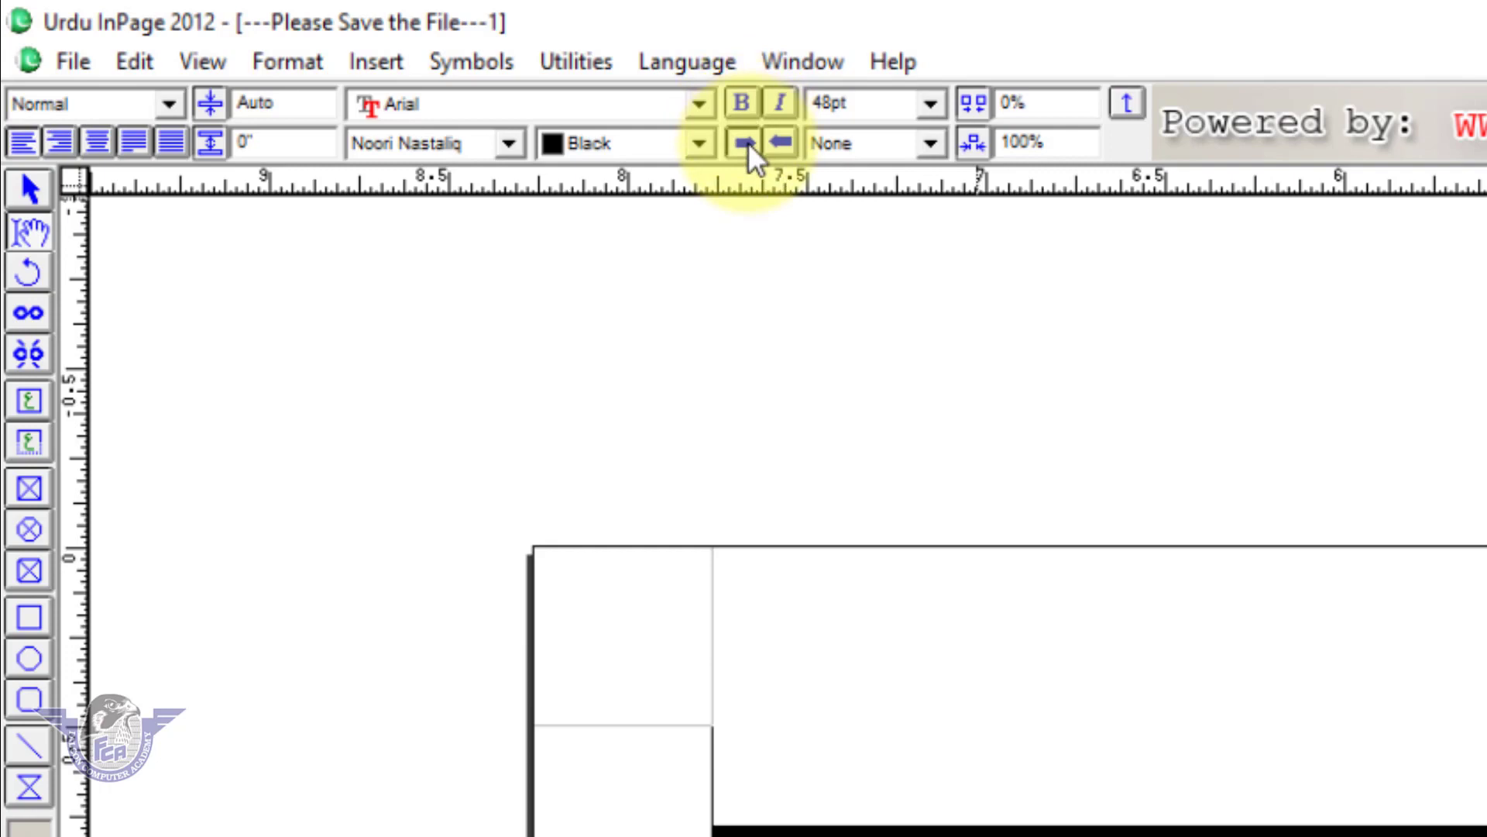
left_click(791, 144)
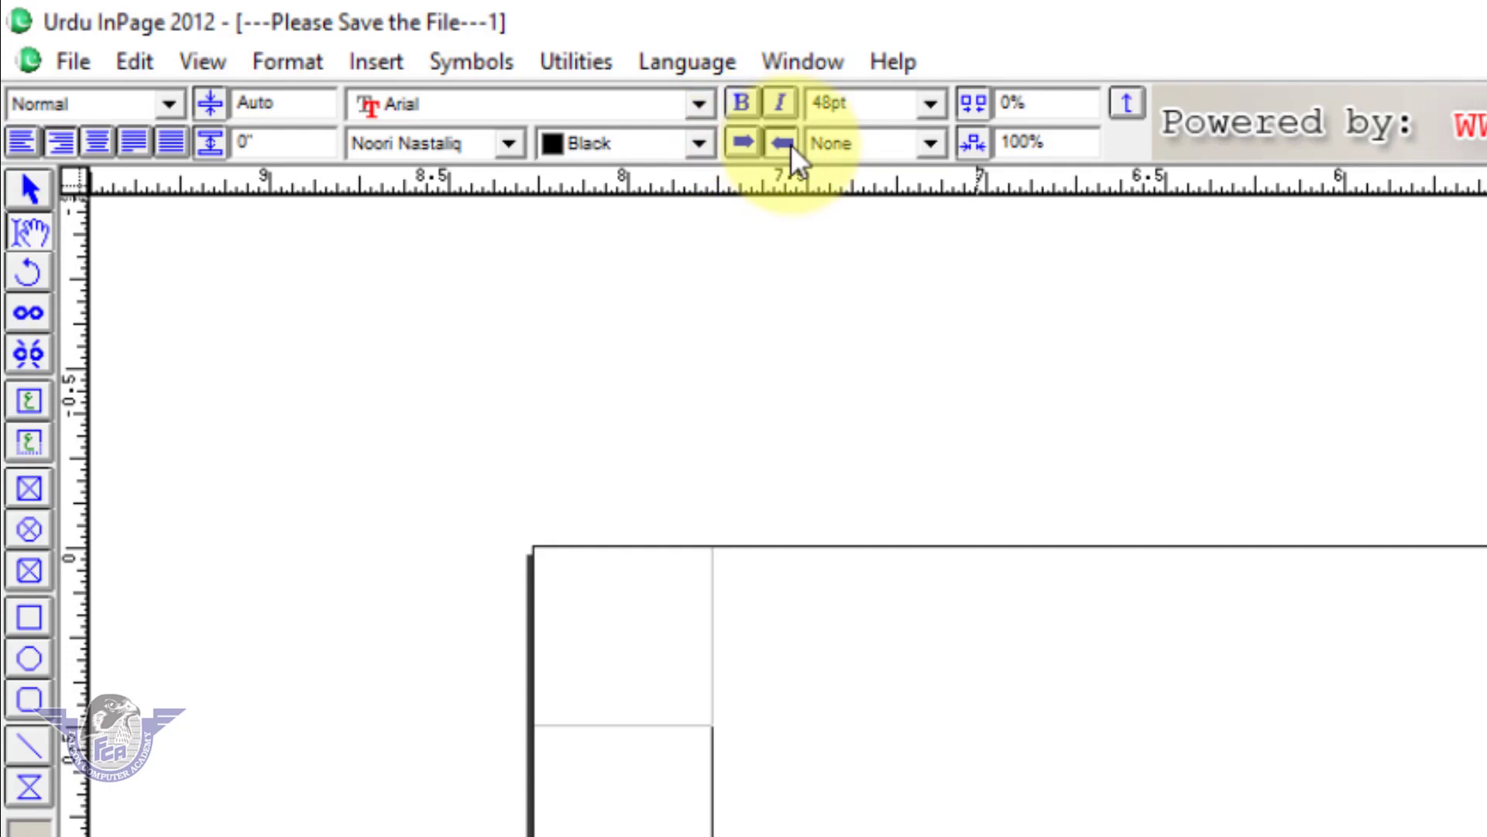
Step: Colour the second line's text Blue after trying Red, and clear the selection
left_click(642, 144)
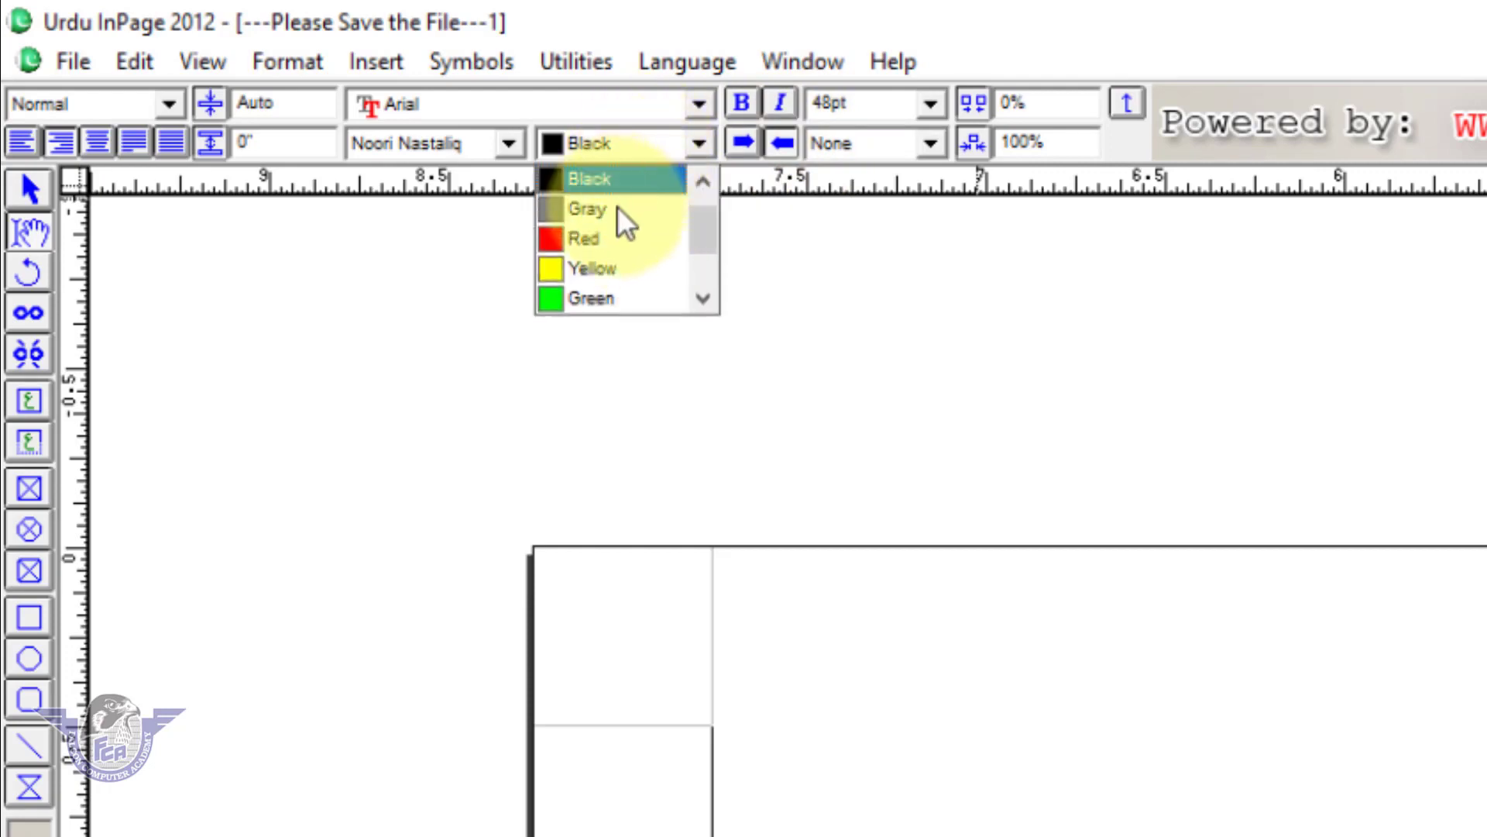
left_click(612, 240)
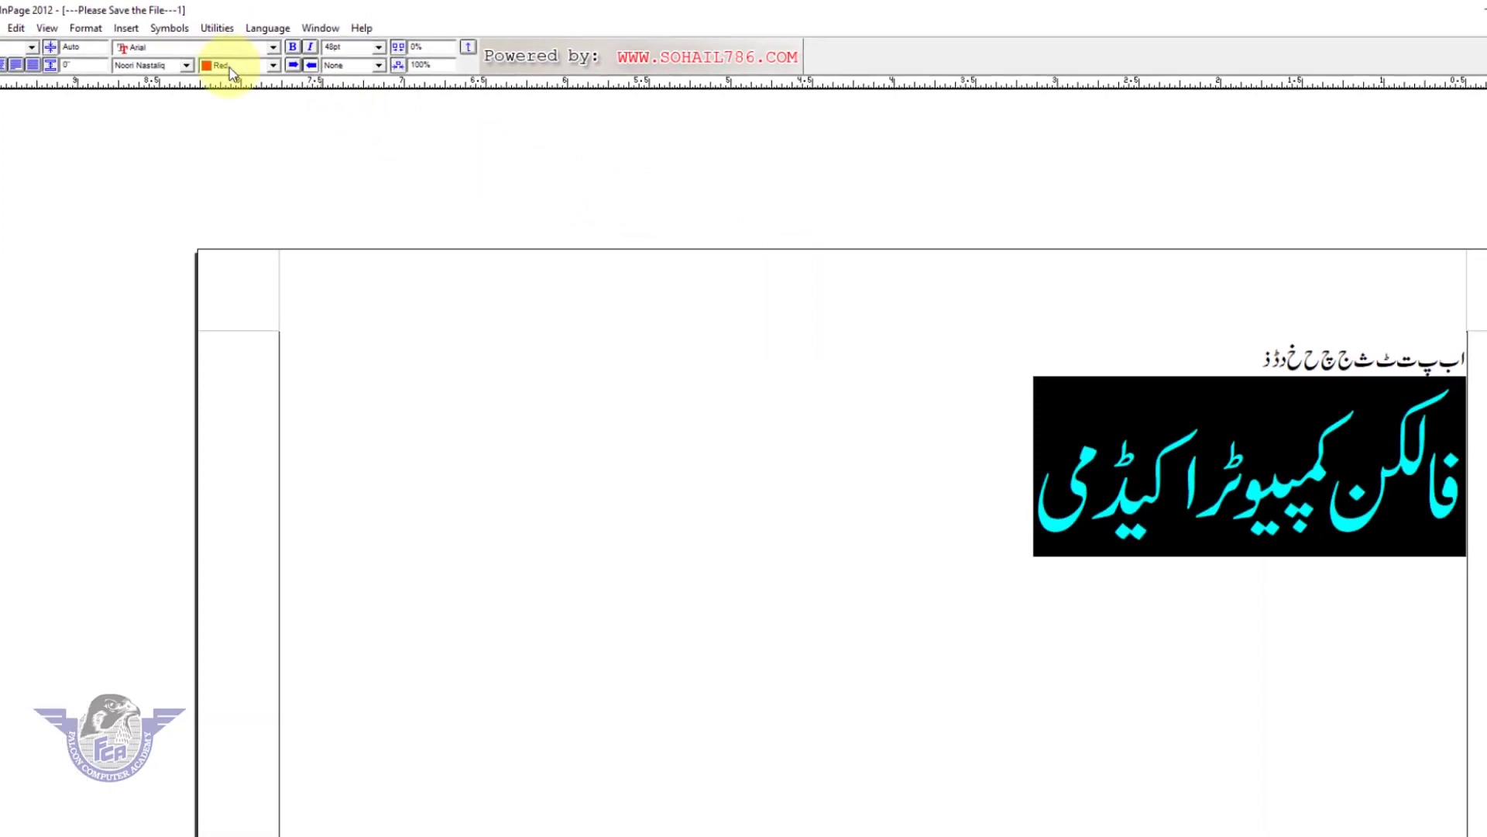
left_click(231, 71)
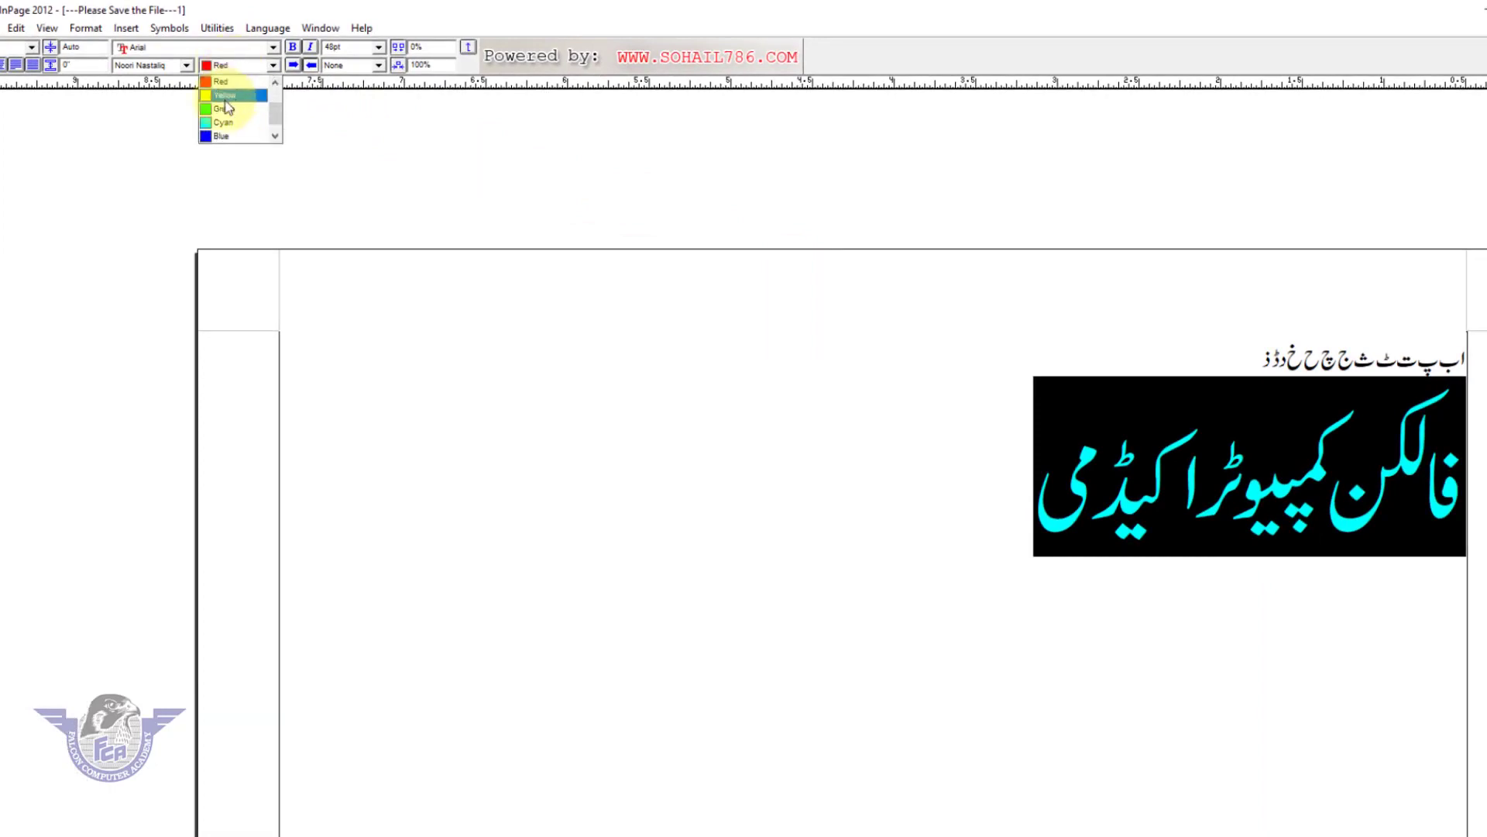
left_click(216, 138)
left_click(906, 514)
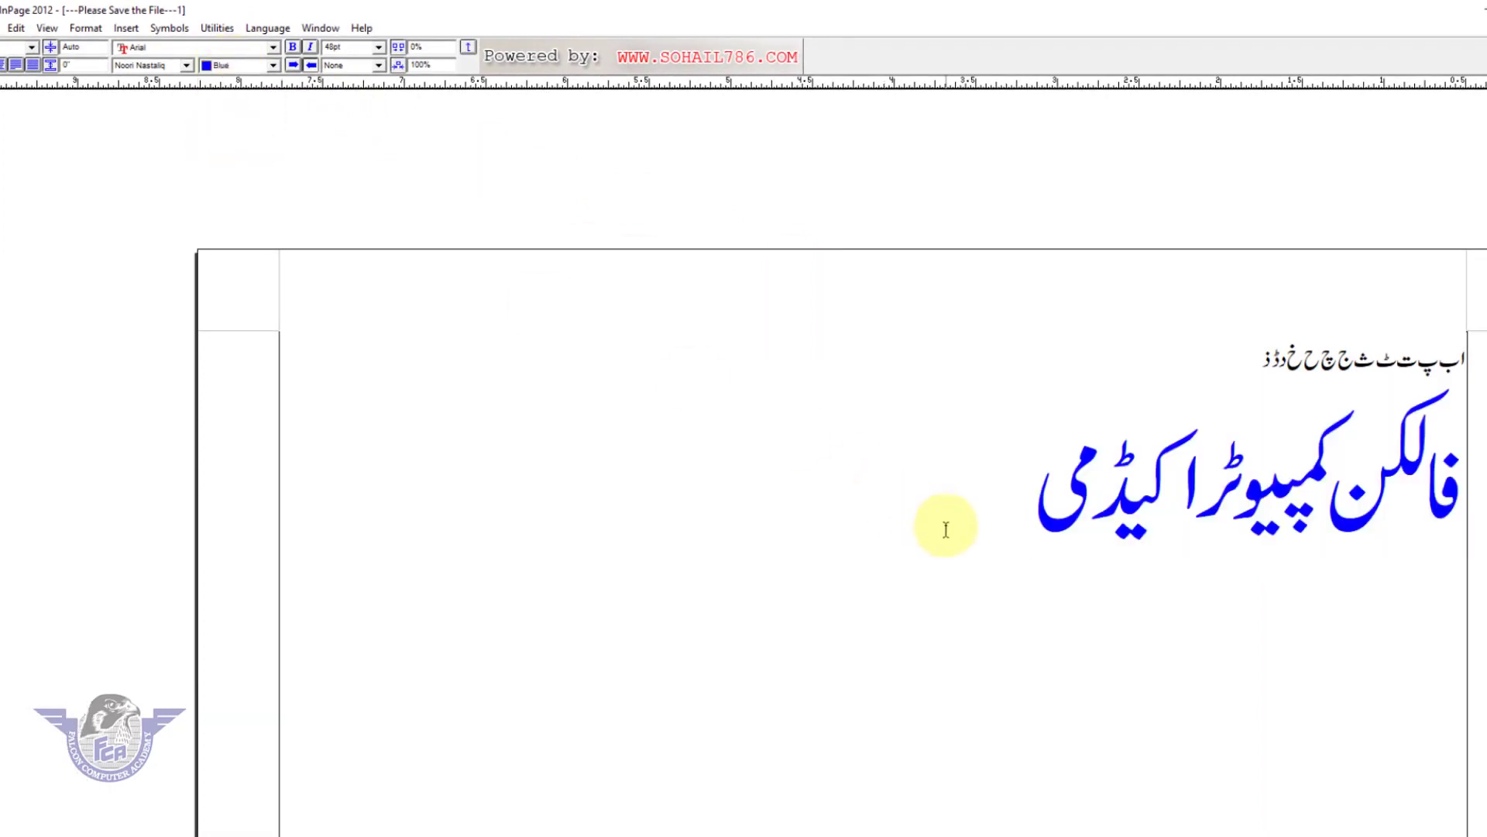
Step: Set the second line's Urdu font to Bombay Black after trying Lahori Nastaliq, Aasaar Bold and Akram
left_click_drag(989, 504, 1467, 510)
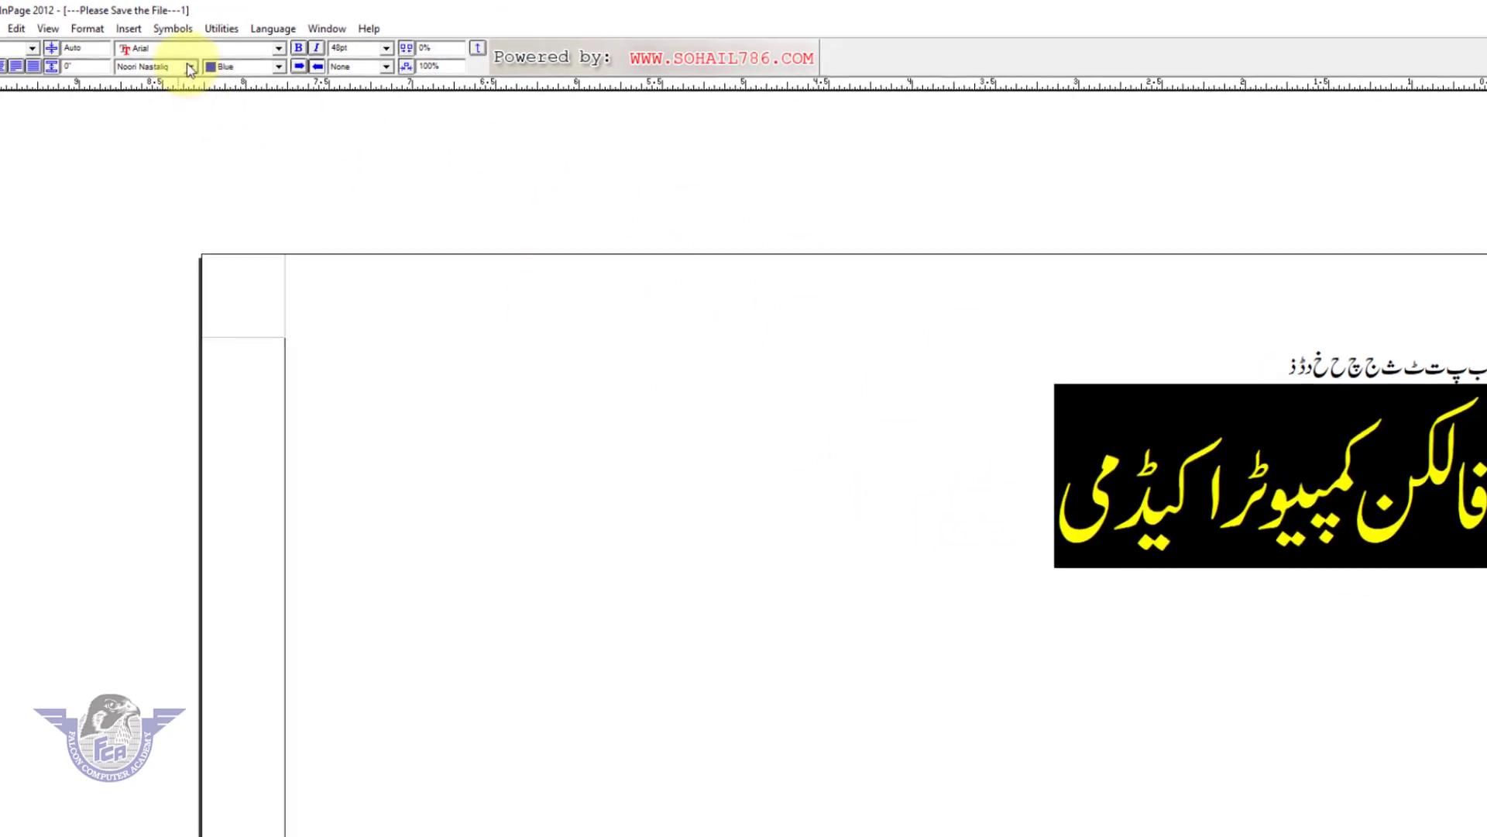
left_click(189, 68)
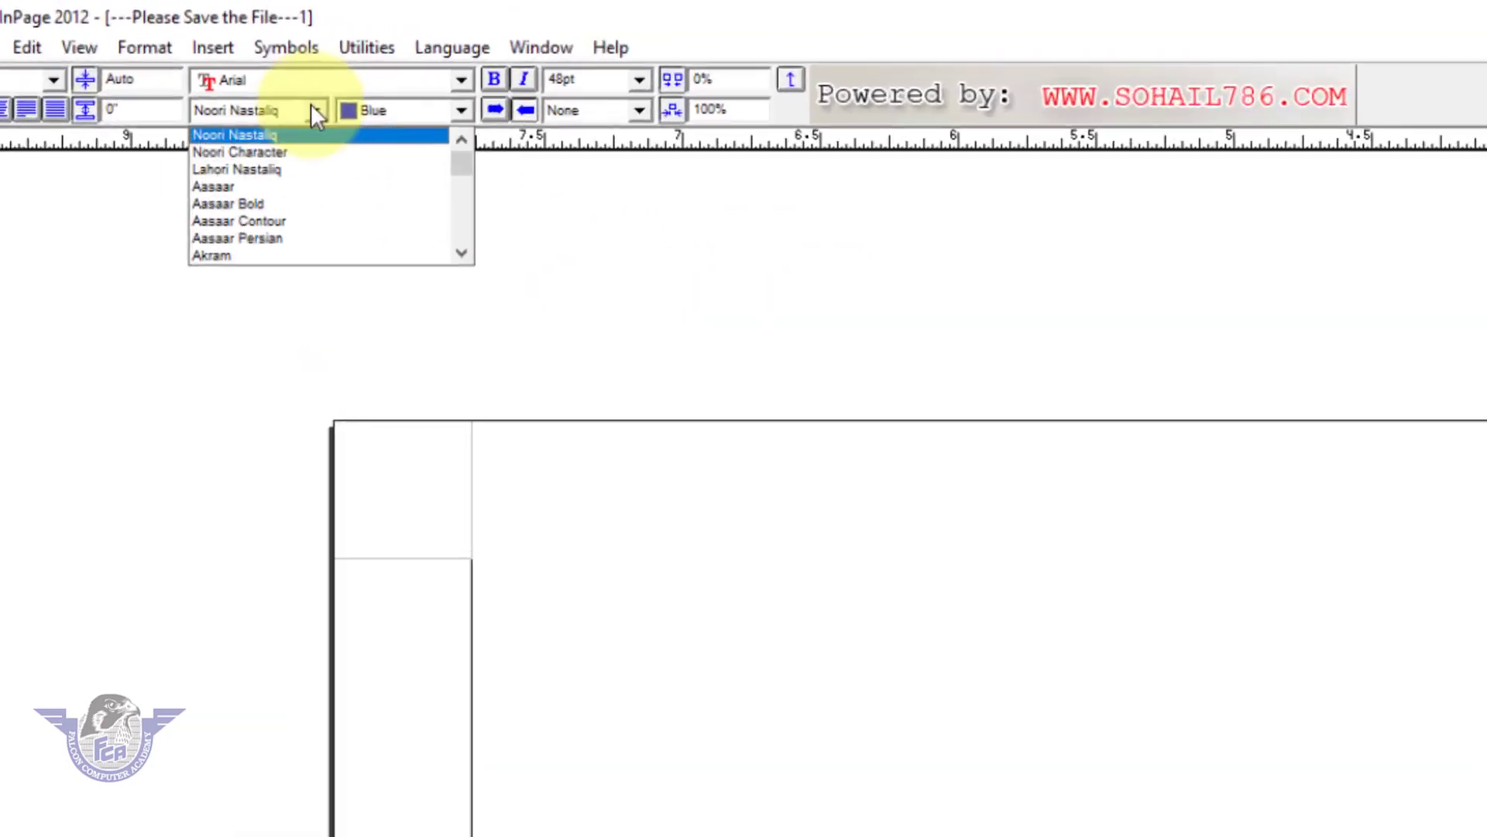
left_click(177, 99)
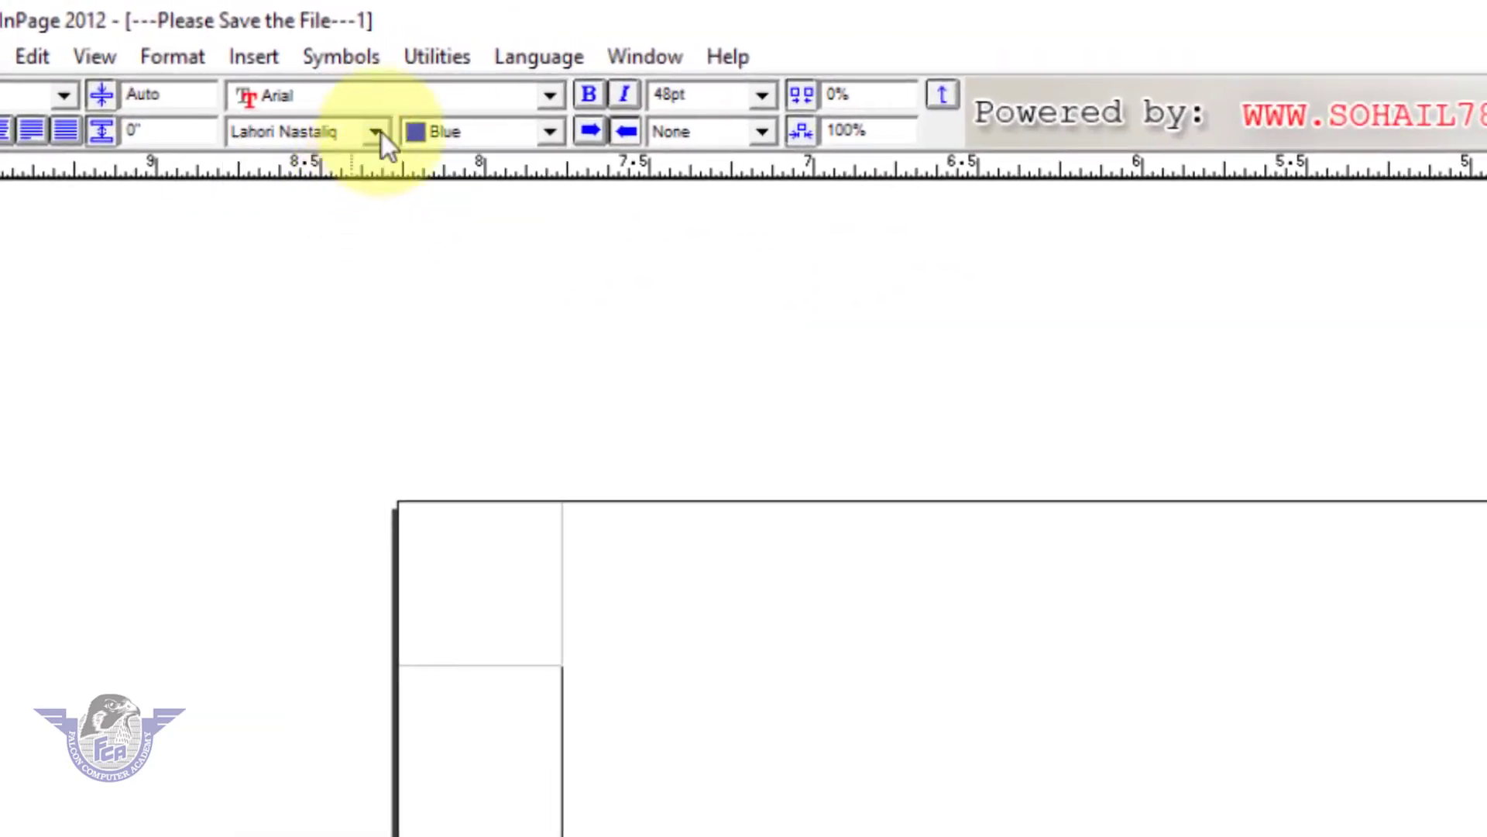
left_click(377, 132)
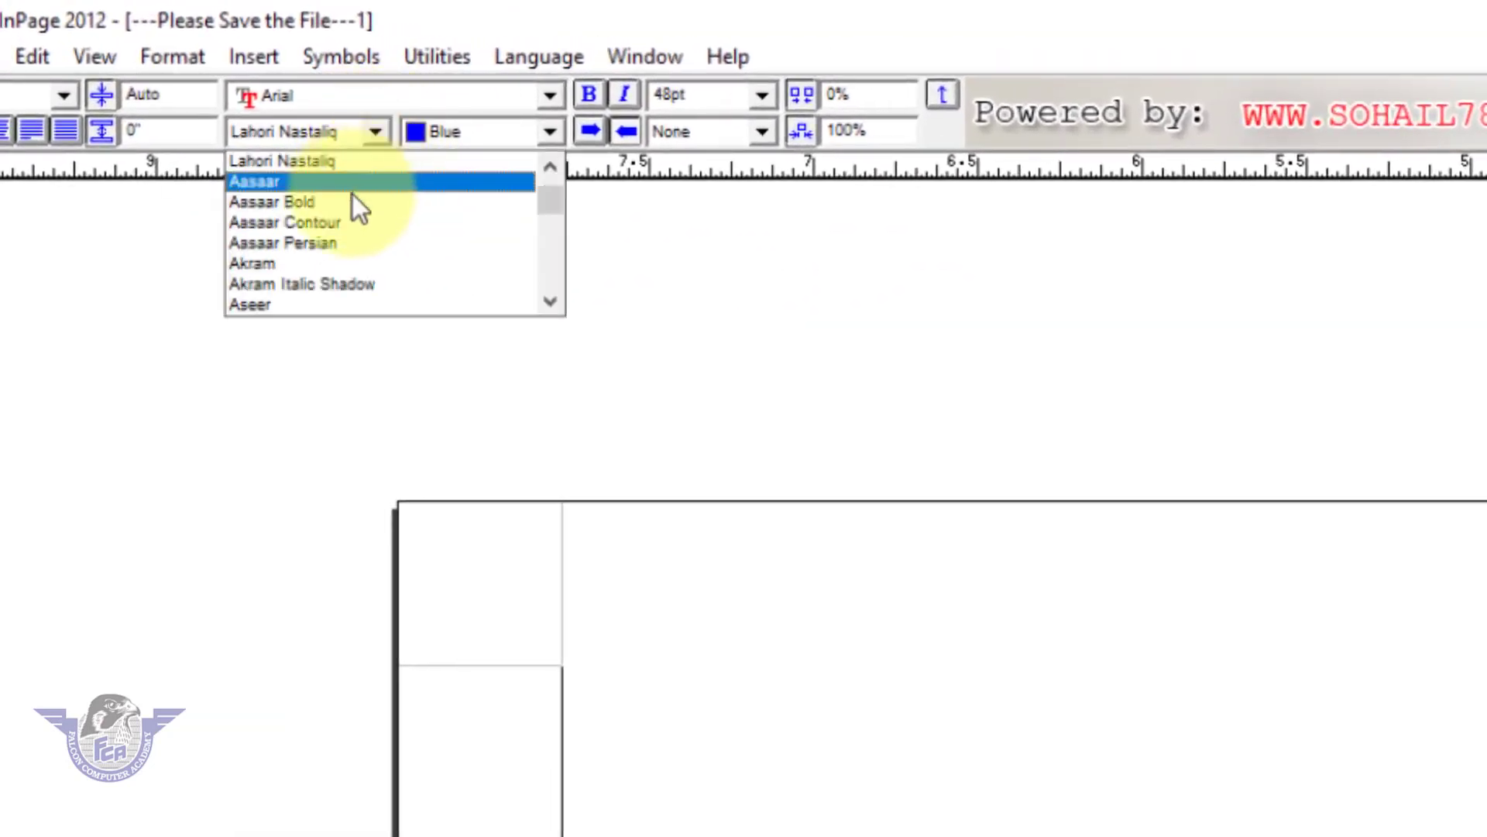
left_click(353, 200)
left_click(377, 133)
left_click(337, 223)
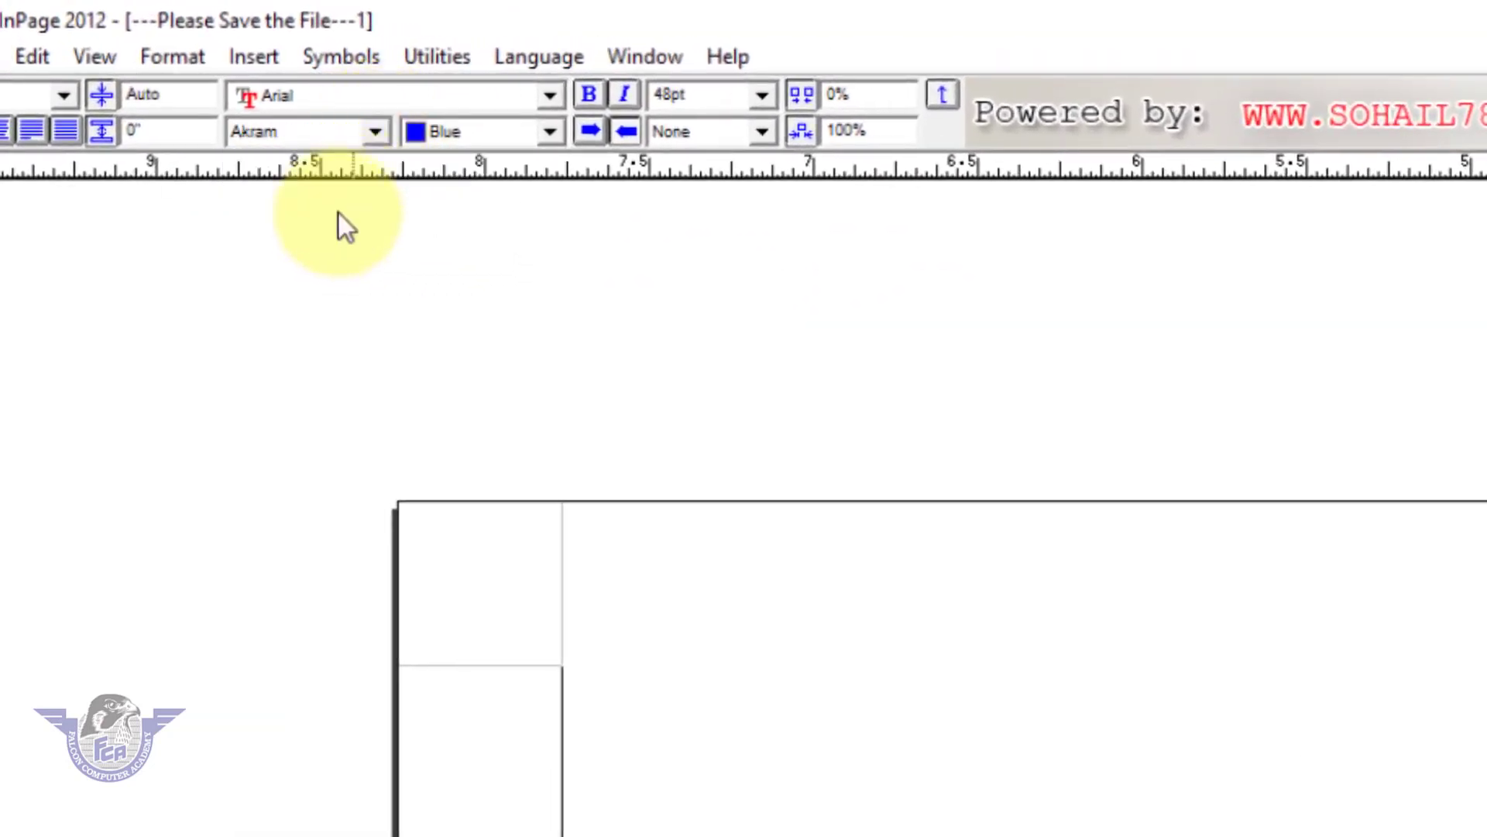
left_click(378, 133)
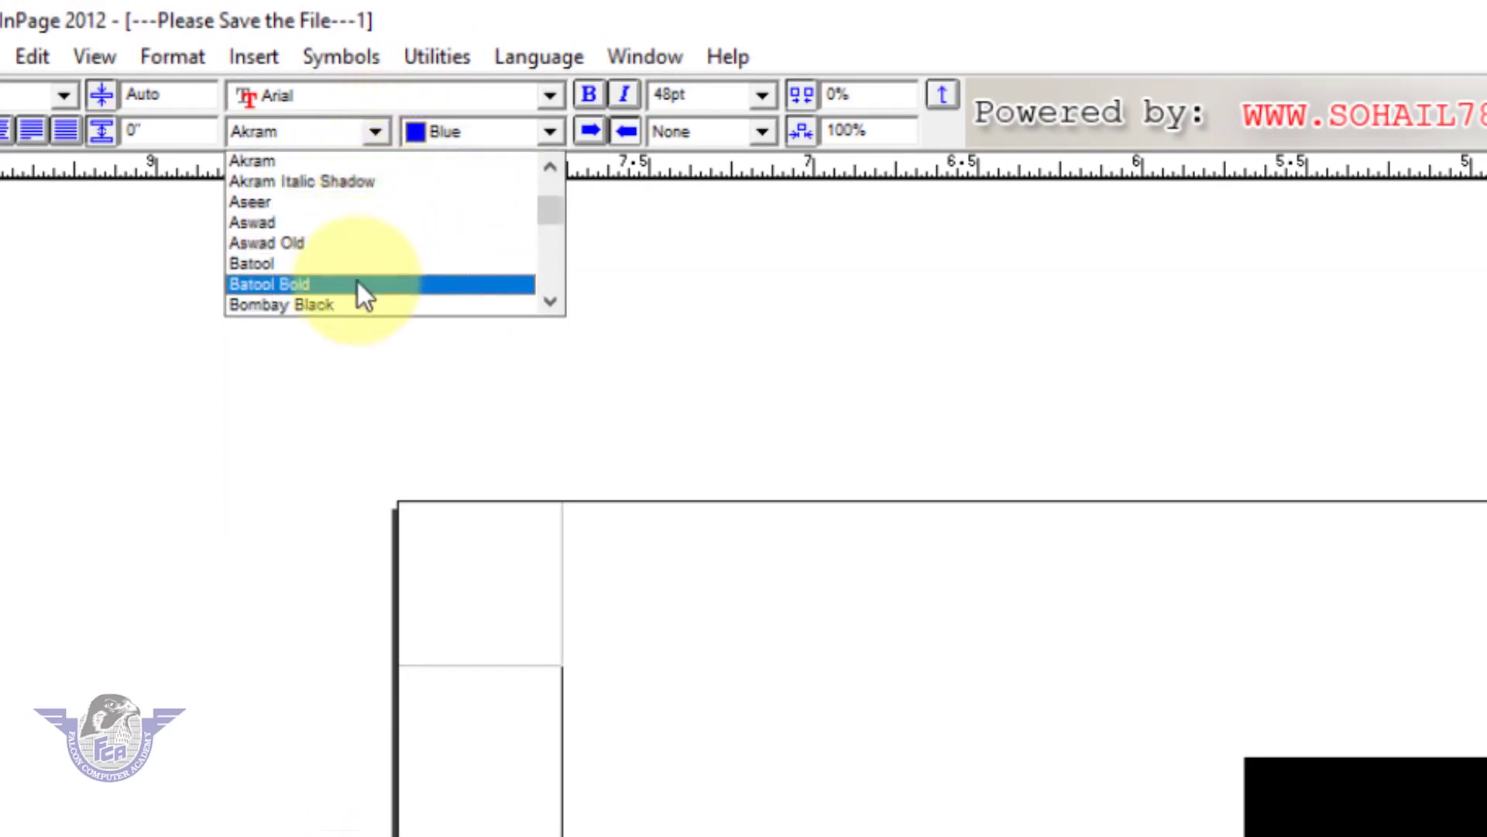
left_click(355, 304)
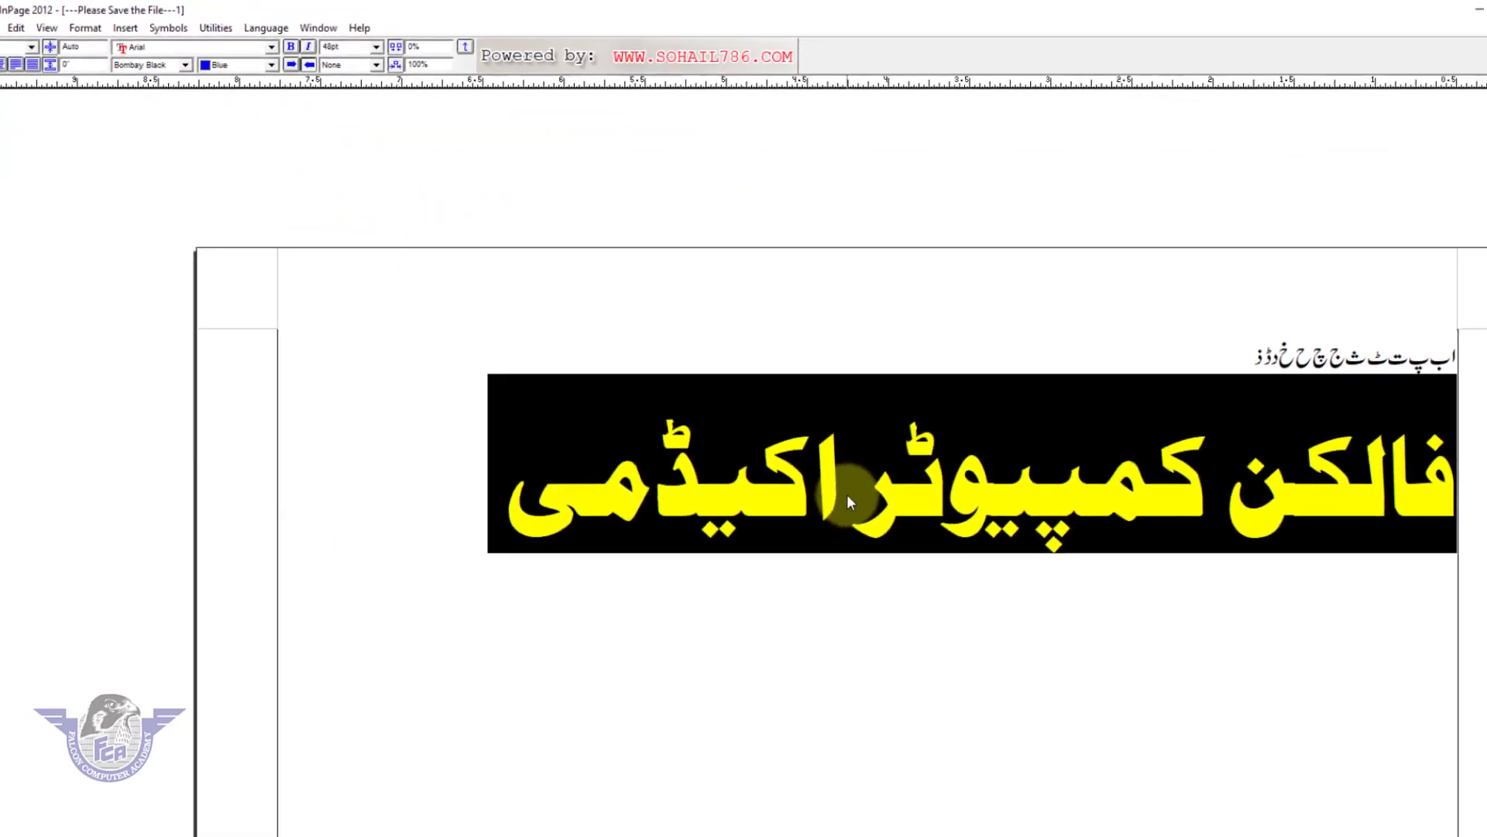
left_click(500, 518)
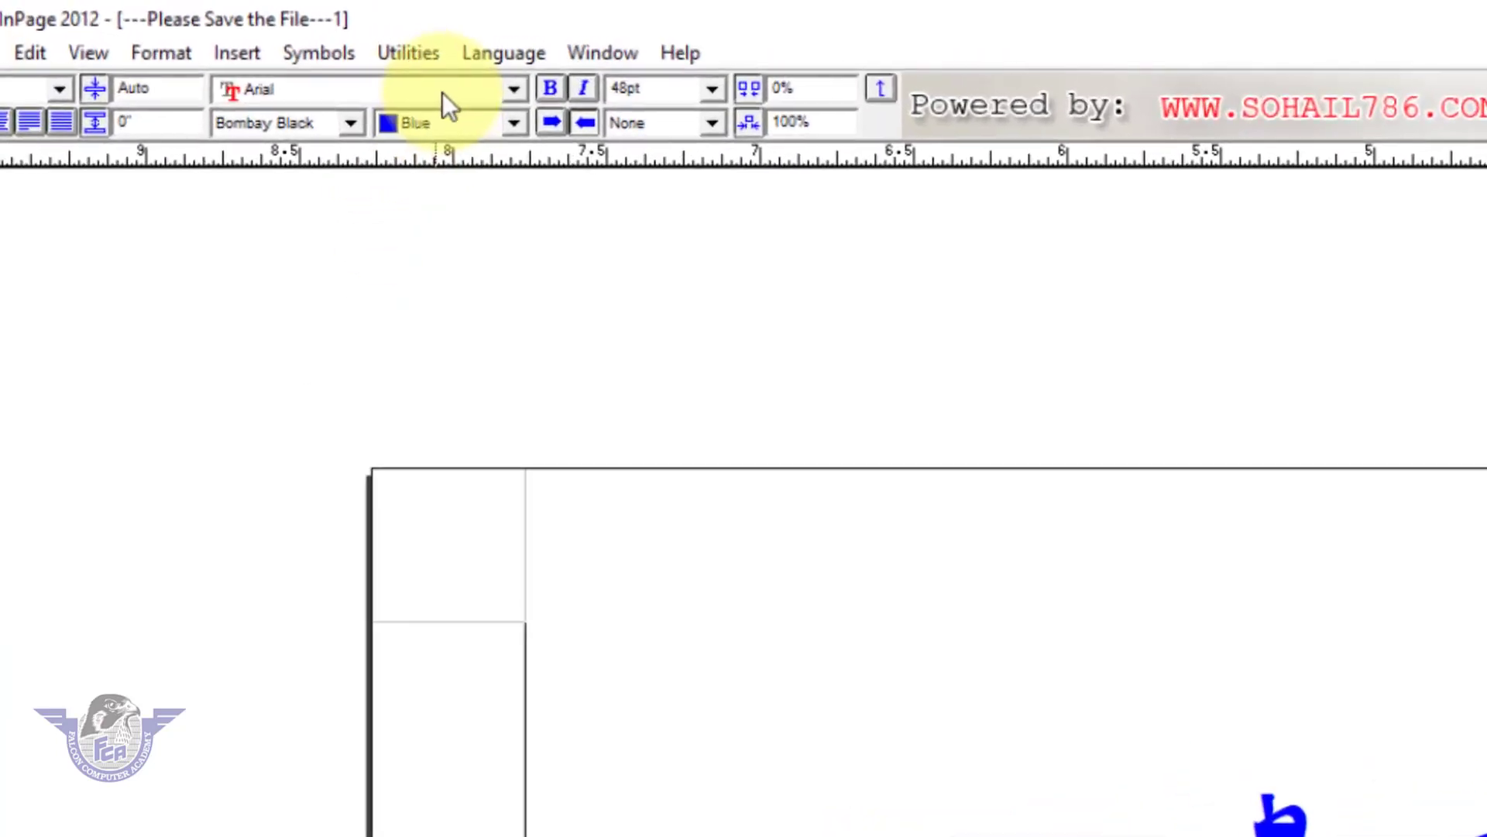
left_click(444, 91)
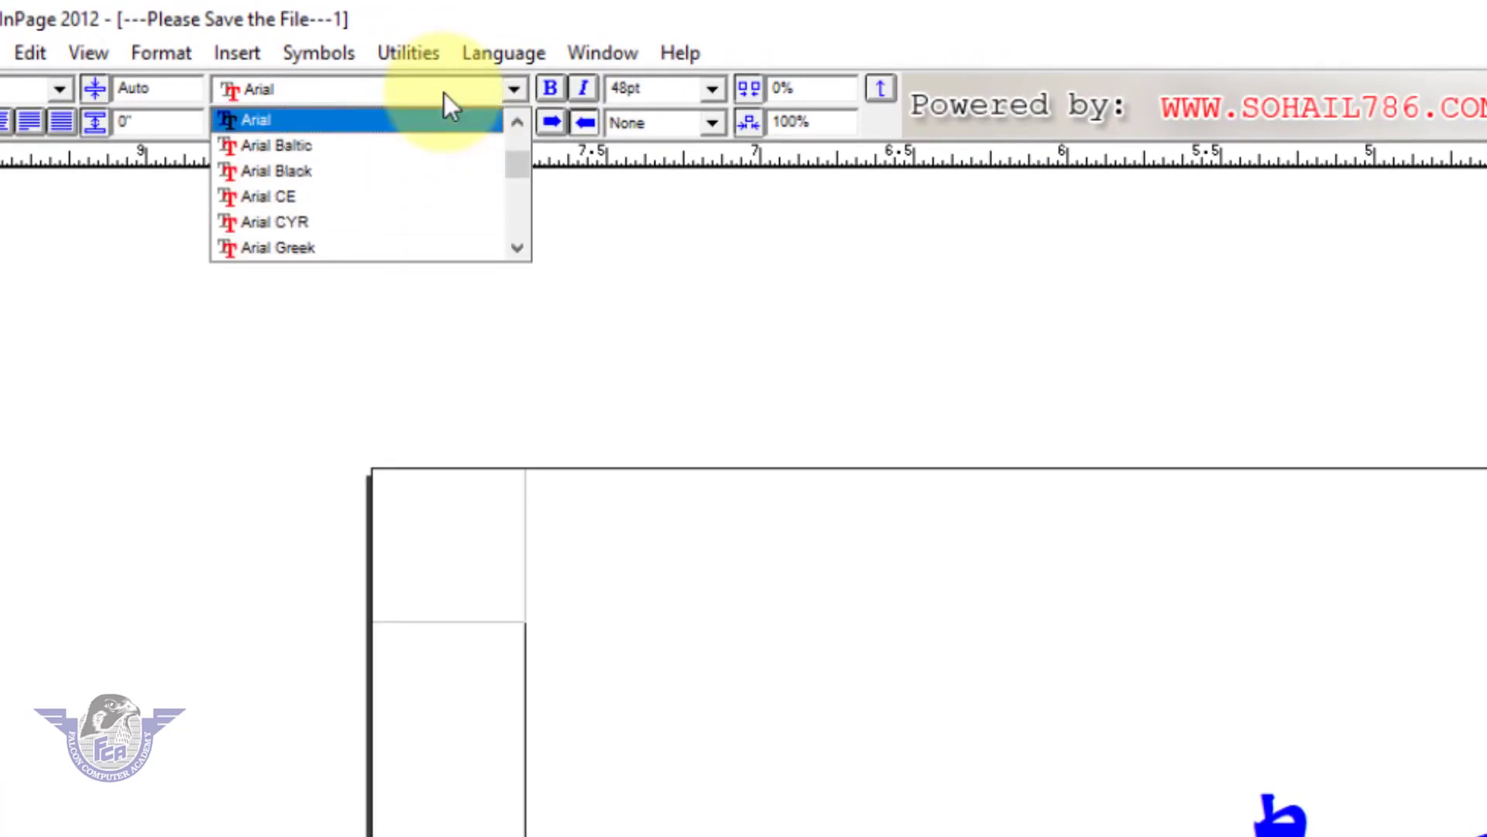
left_click(444, 91)
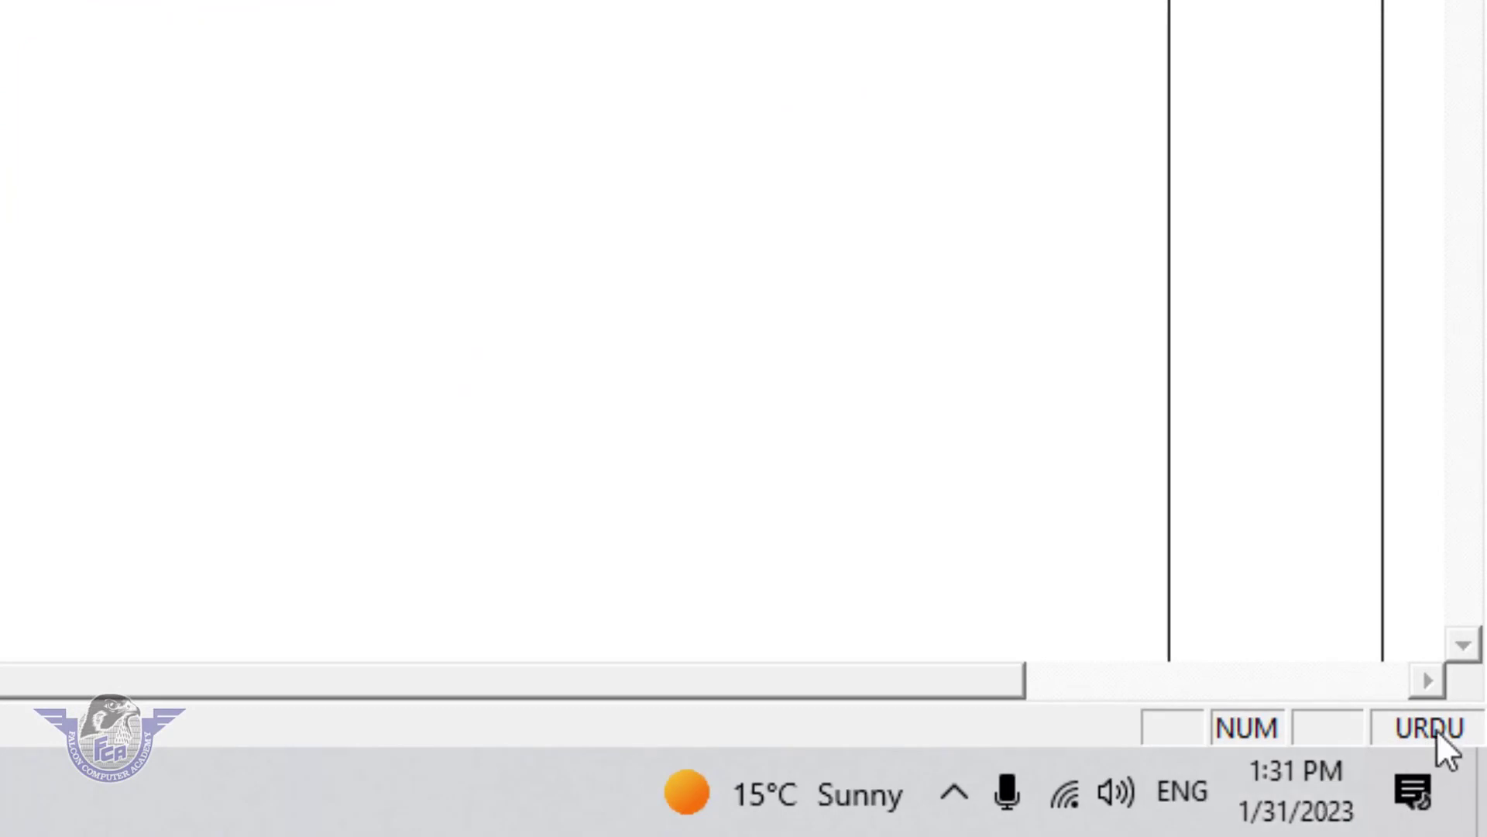
Step: Toggle the document's typing language between Urdu and English several times
left_click(1449, 728)
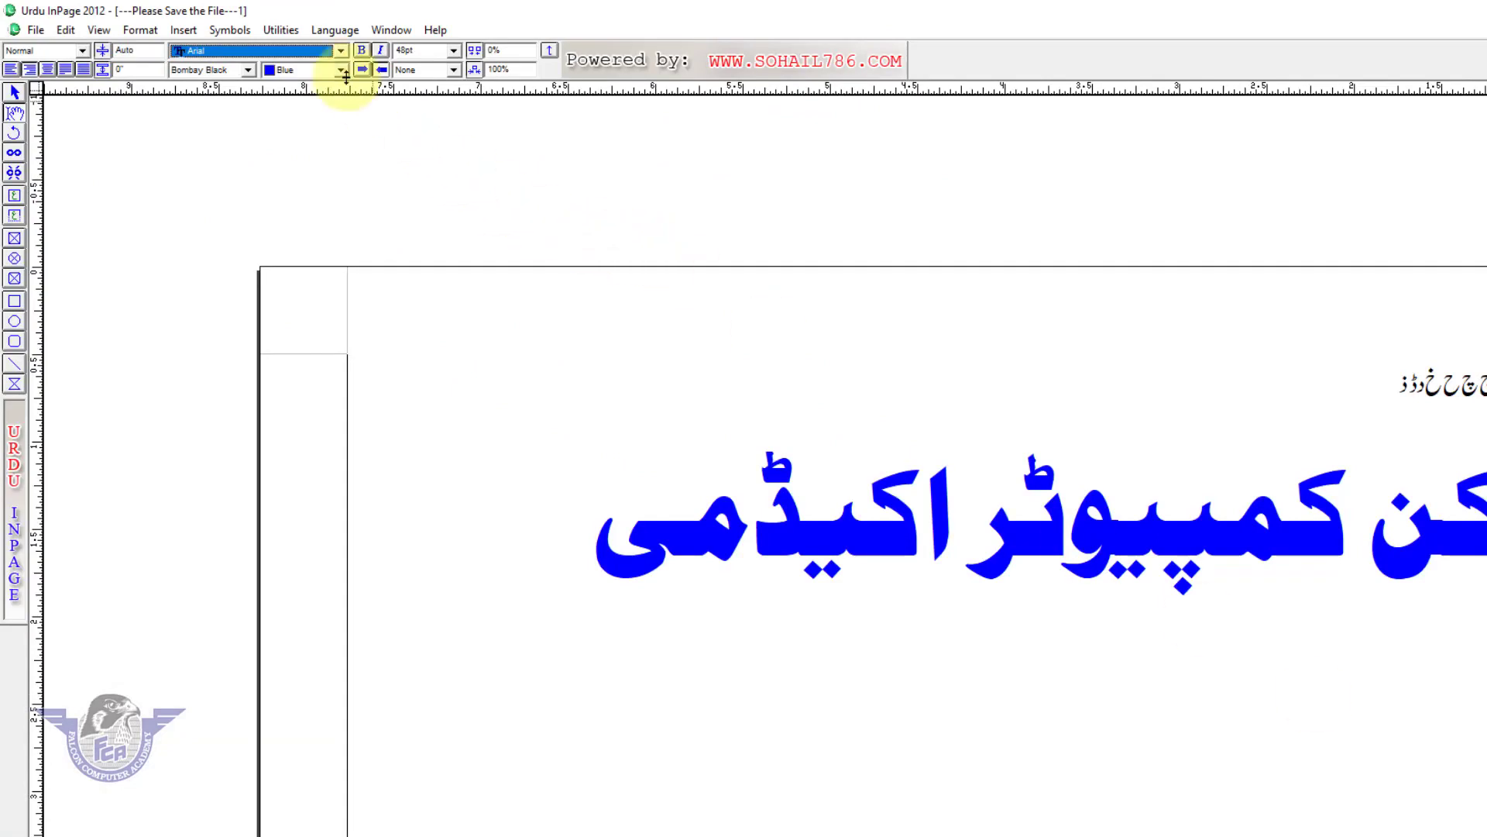
left_click(342, 29)
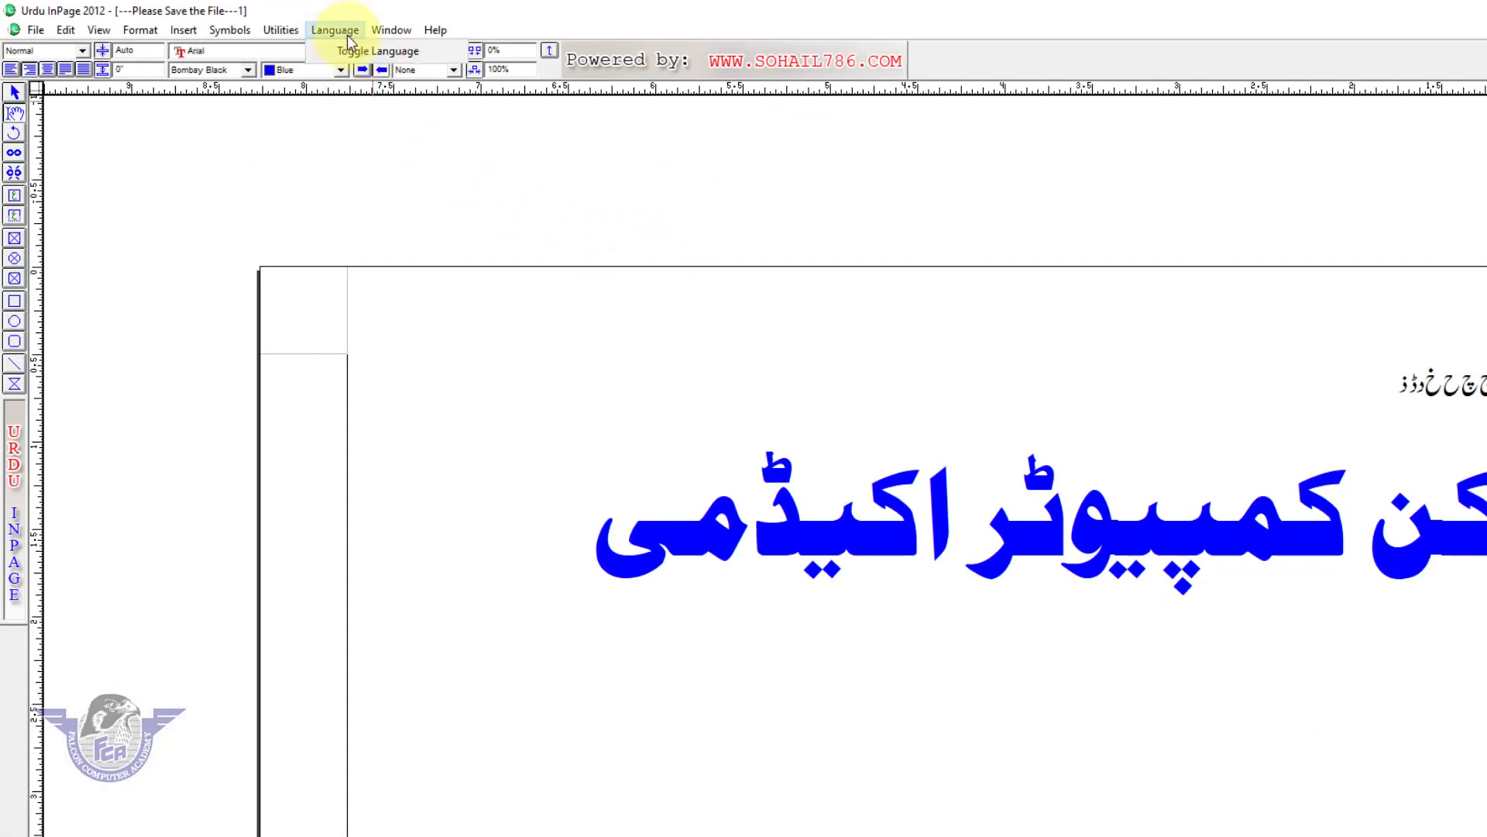
left_click(359, 51)
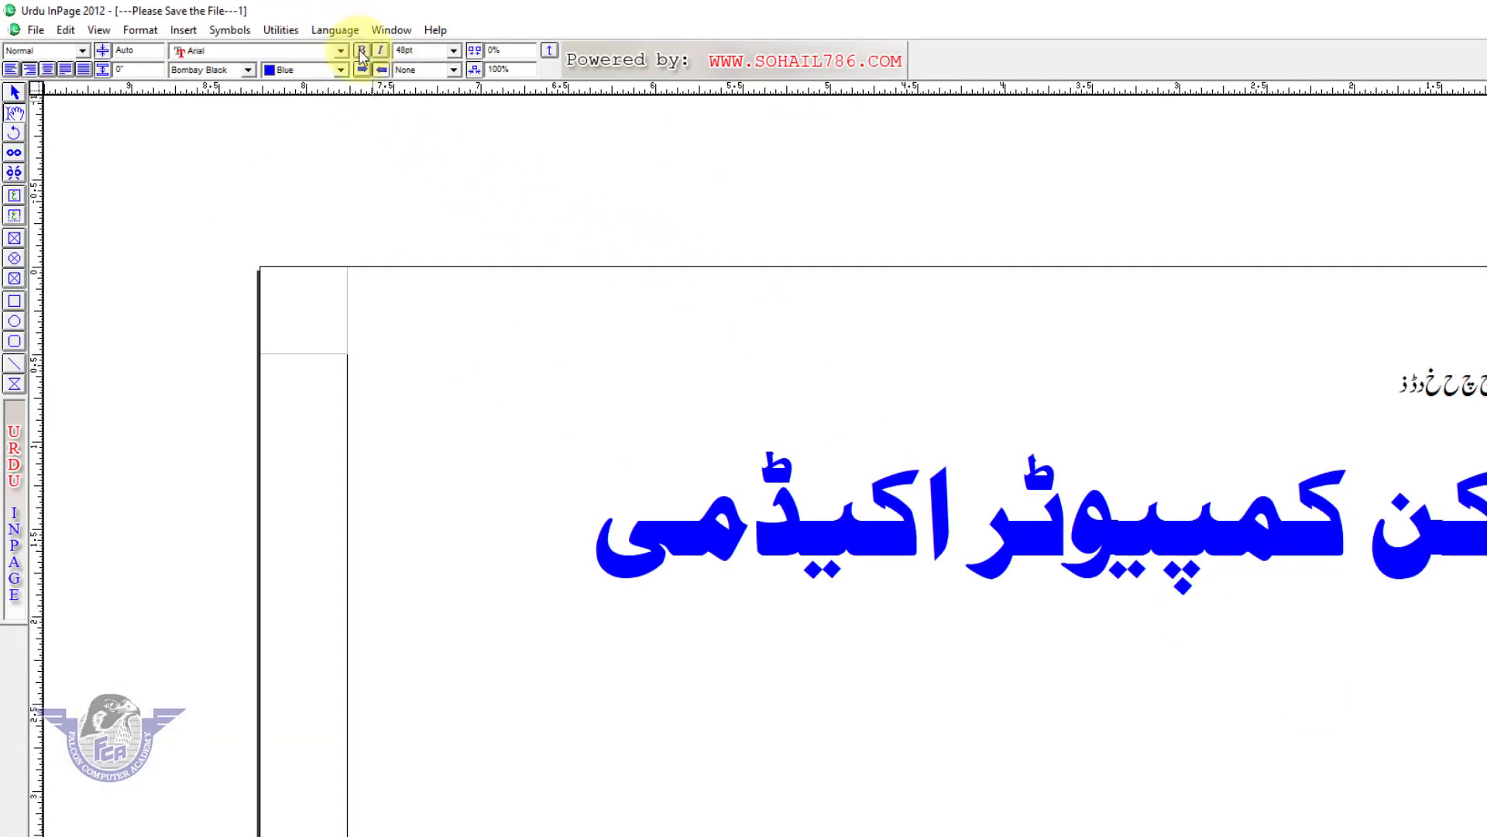
left_click(346, 29)
left_click(351, 56)
left_click(348, 32)
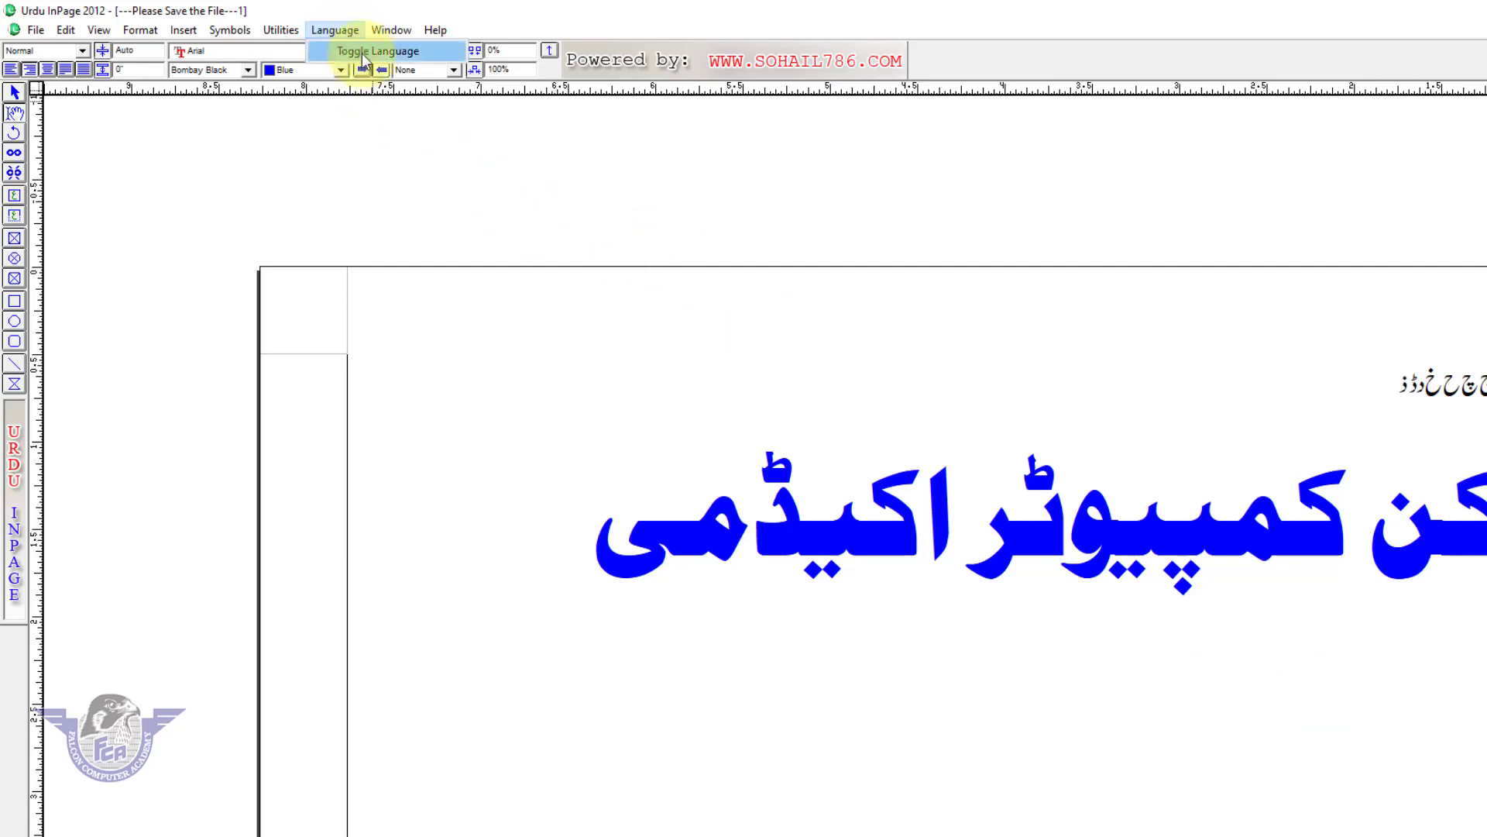
left_click(363, 53)
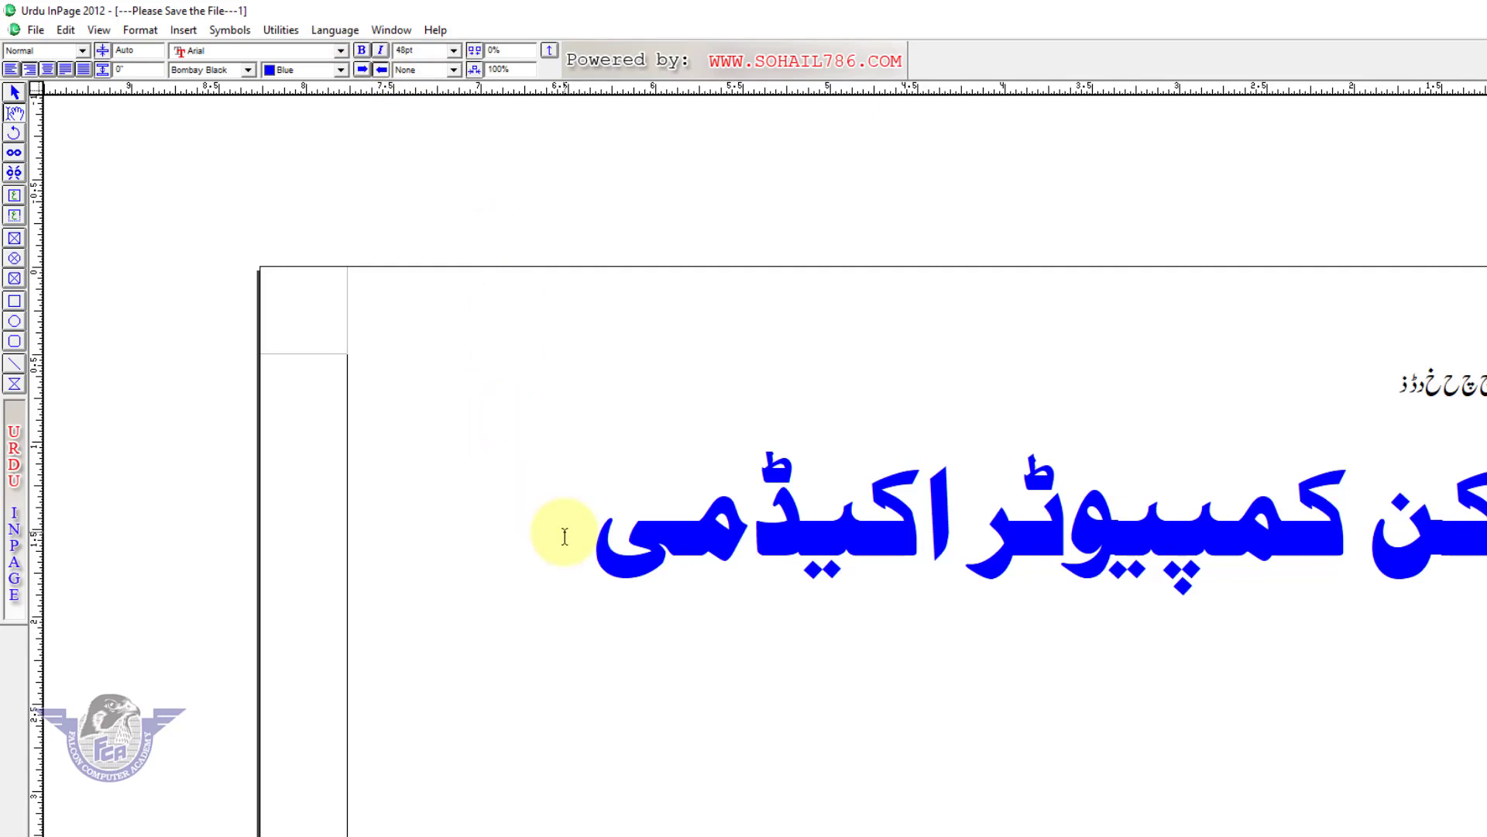
key("Home")
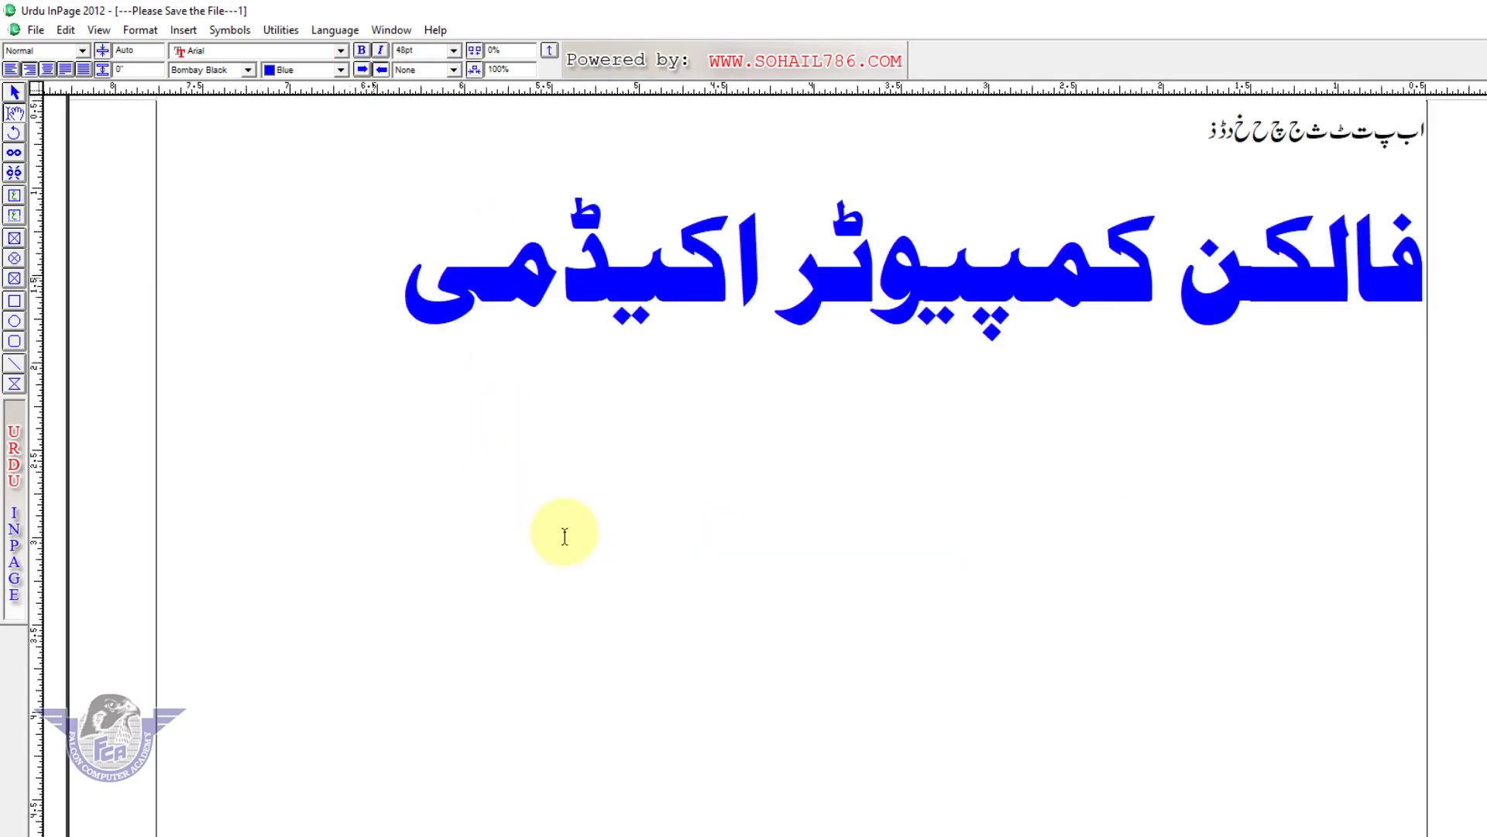
Step: Enter the English line "falcon computer academy" below the Urdu heading
type("falcon compute")
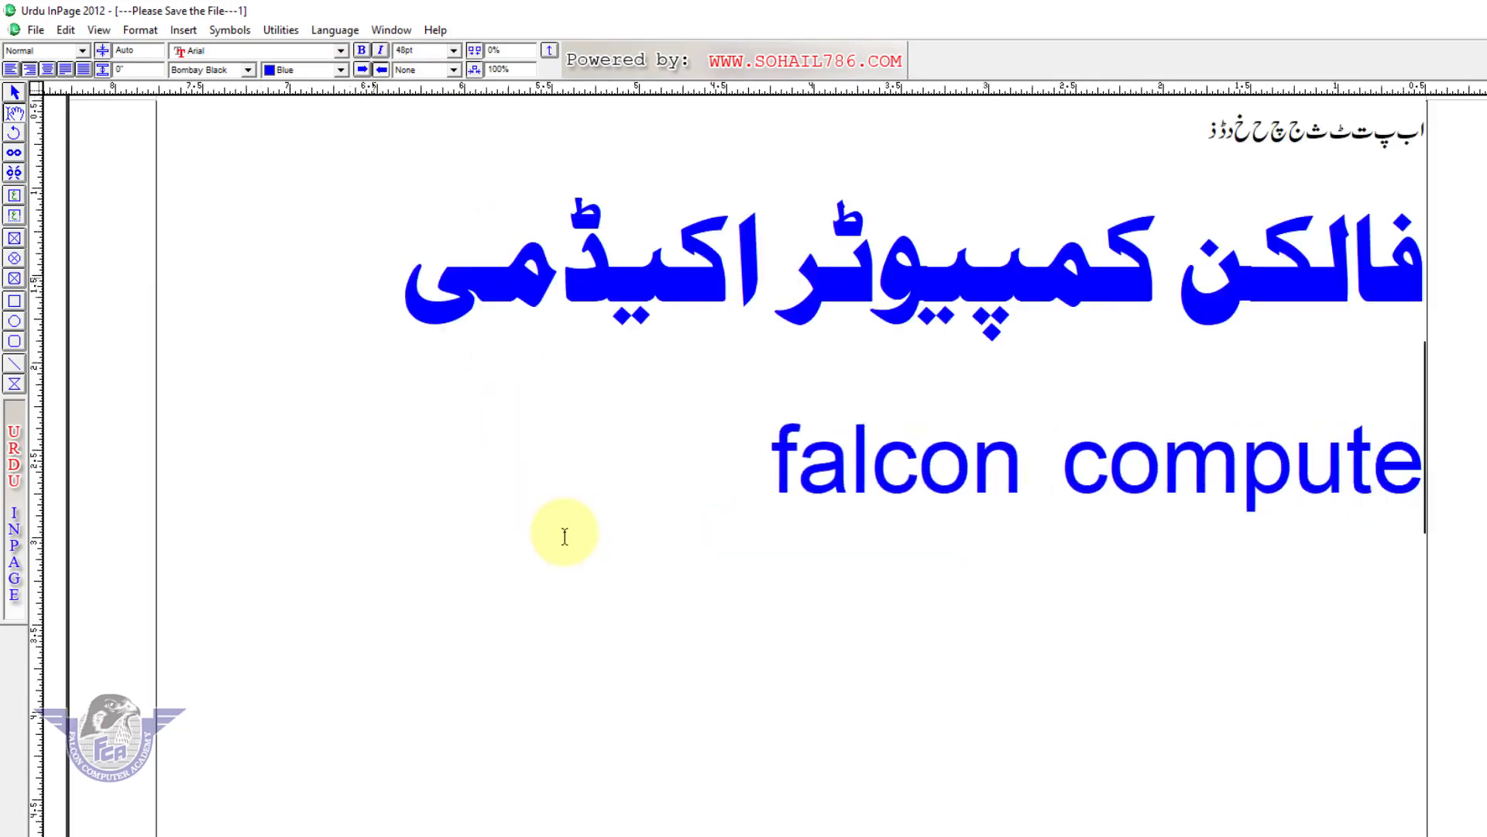
type("r academy")
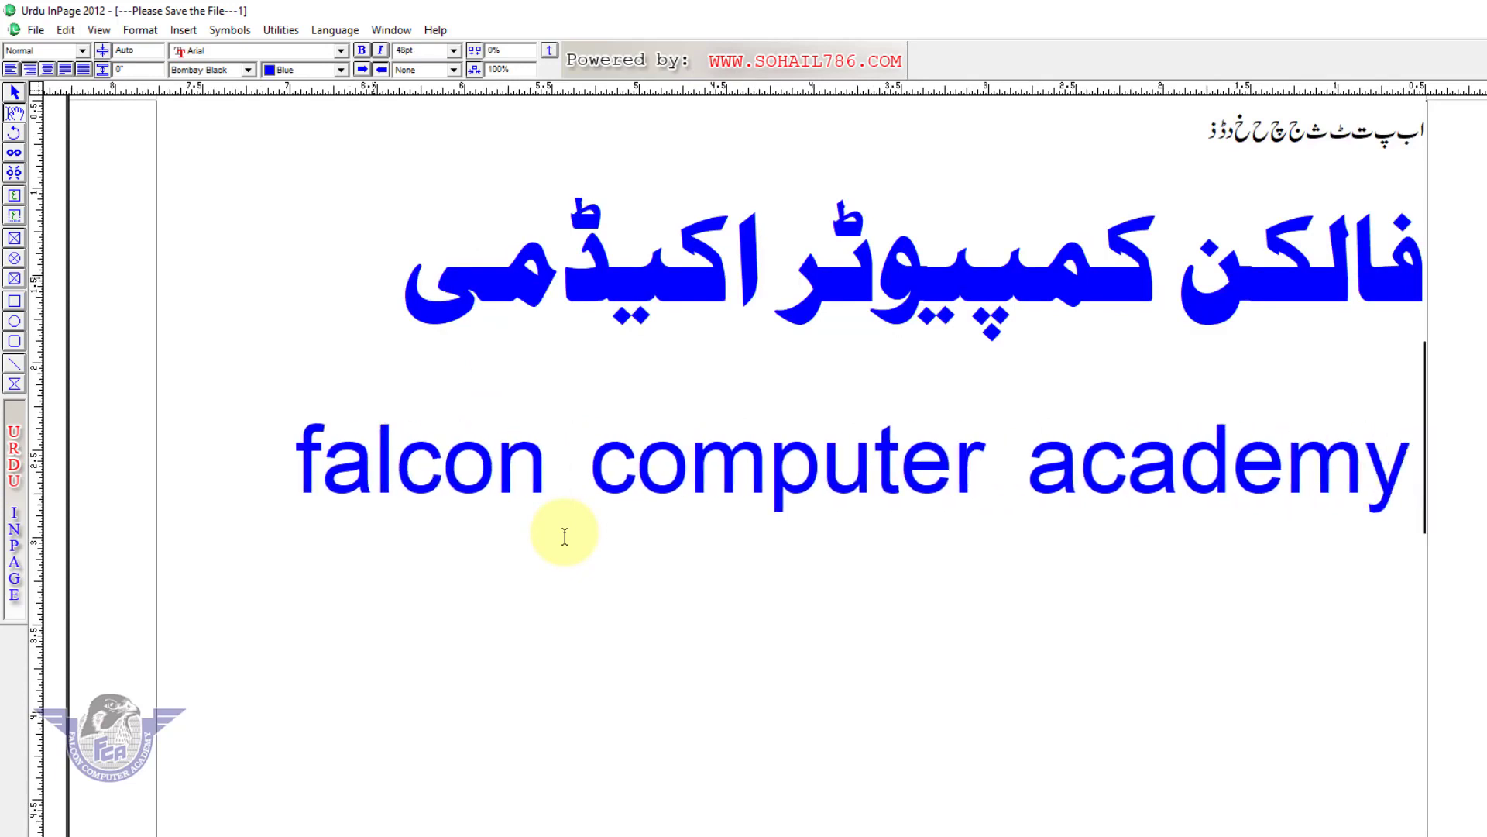
left_click(383, 491)
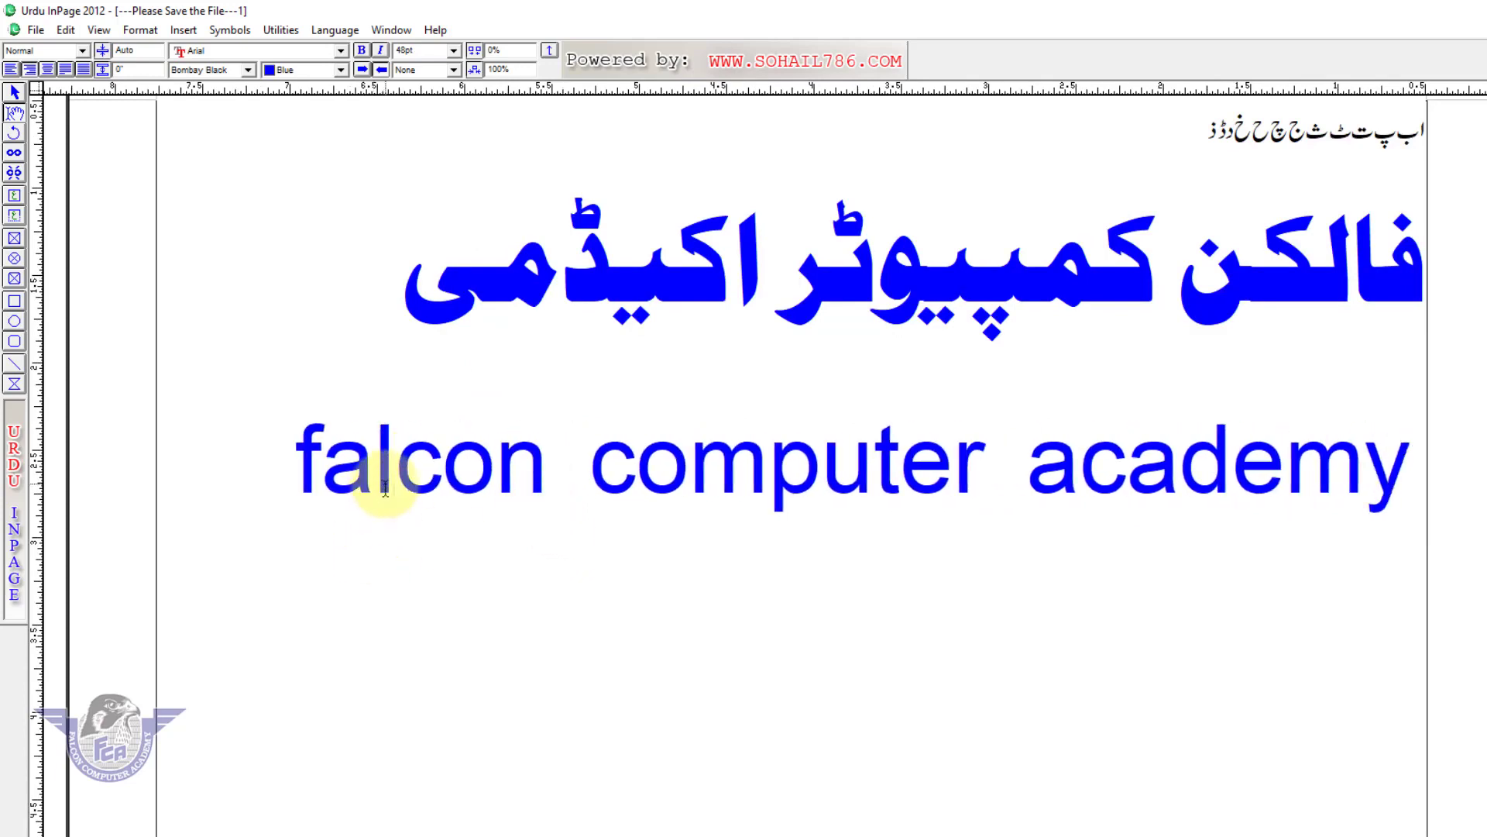
Step: Set the English line's font to Athletic Outfit after trying Arial Black, Arial Greek and Arial Unicode MS, and clear the selection
left_click_drag(293, 476, 279, 443)
triple_click(278, 443)
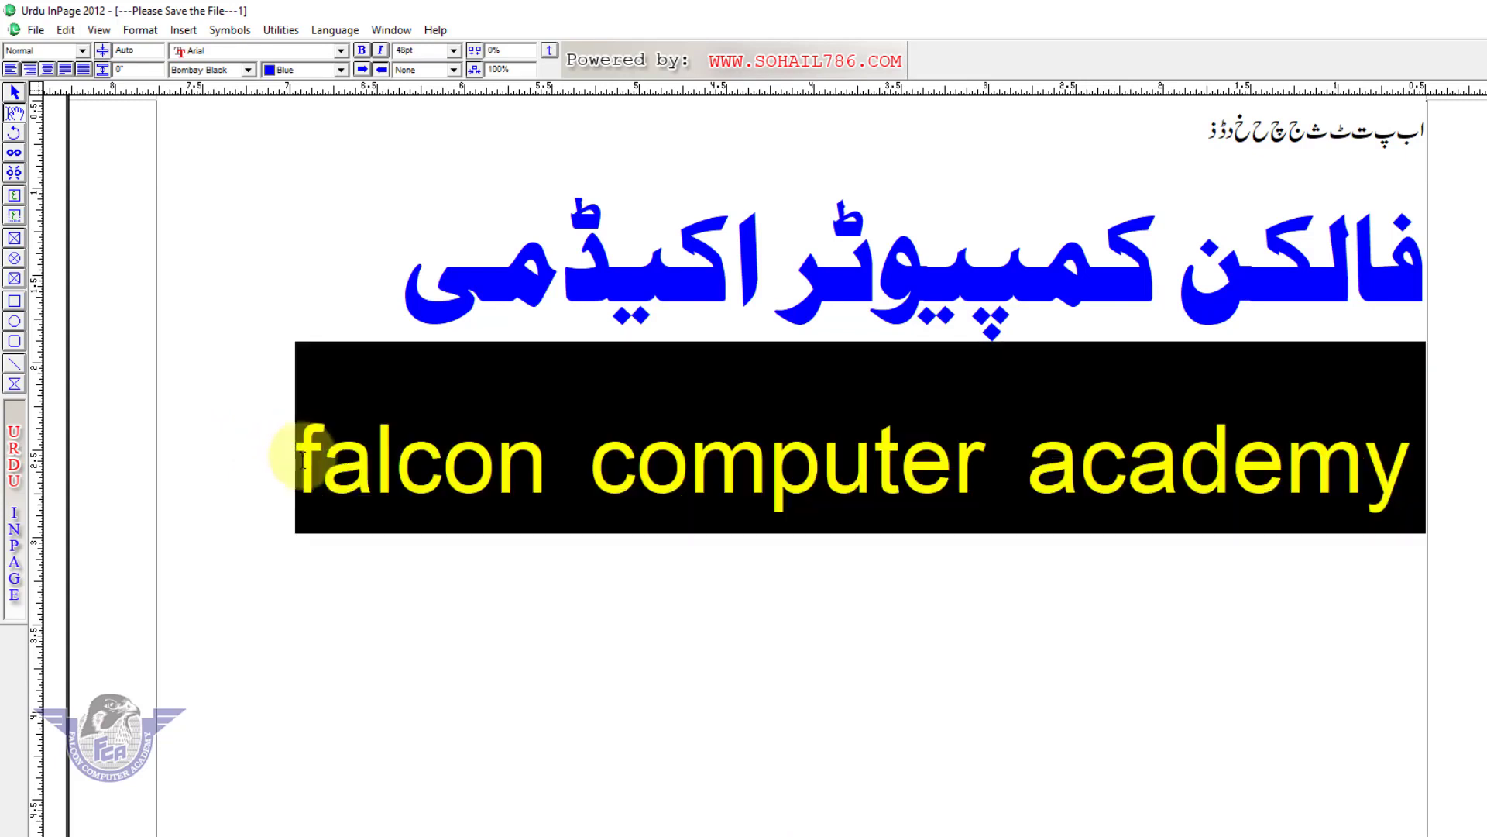
left_click(341, 51)
left_click(282, 93)
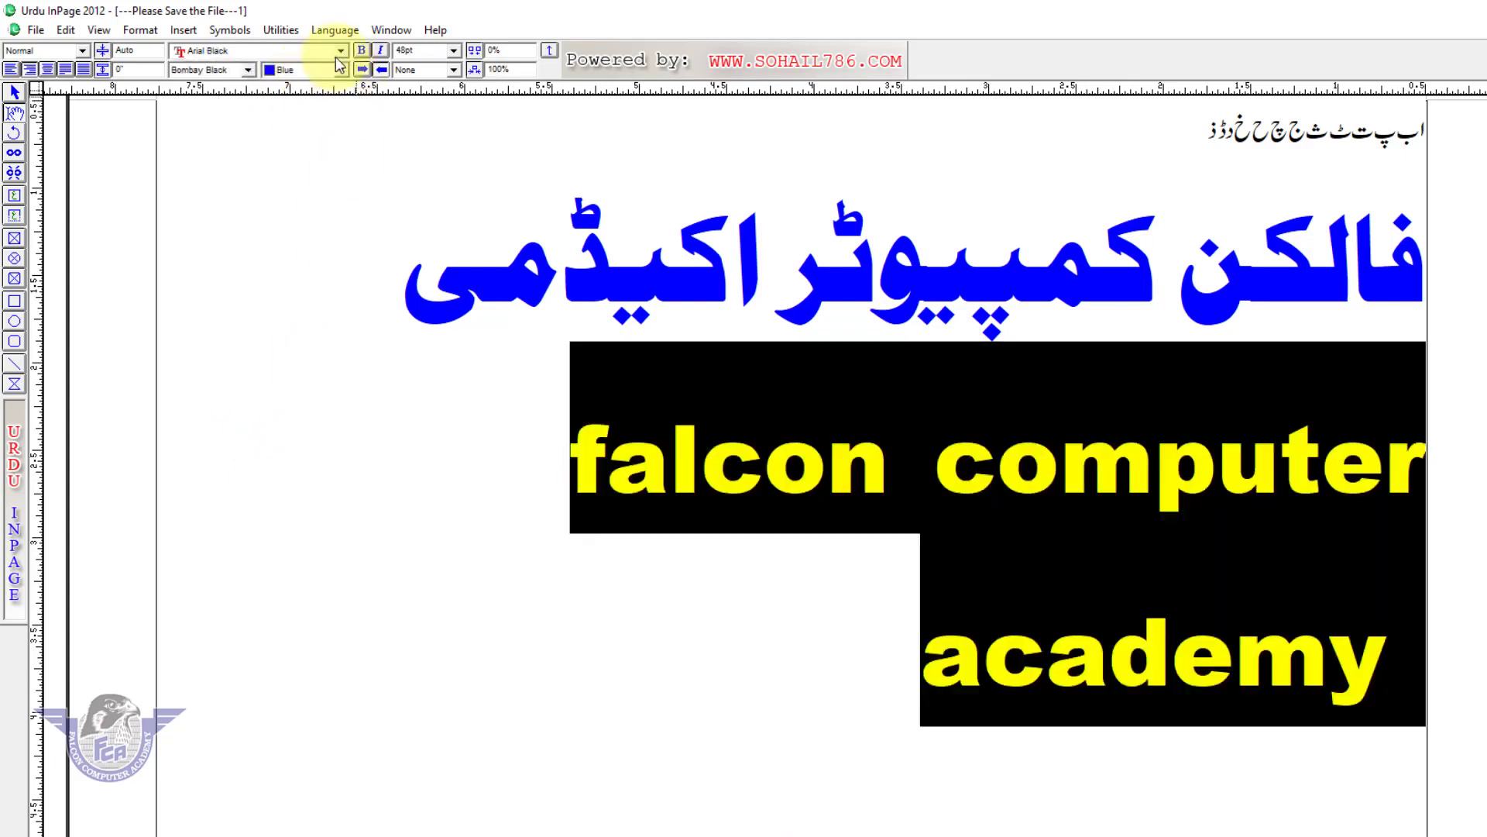
left_click(343, 52)
left_click(294, 113)
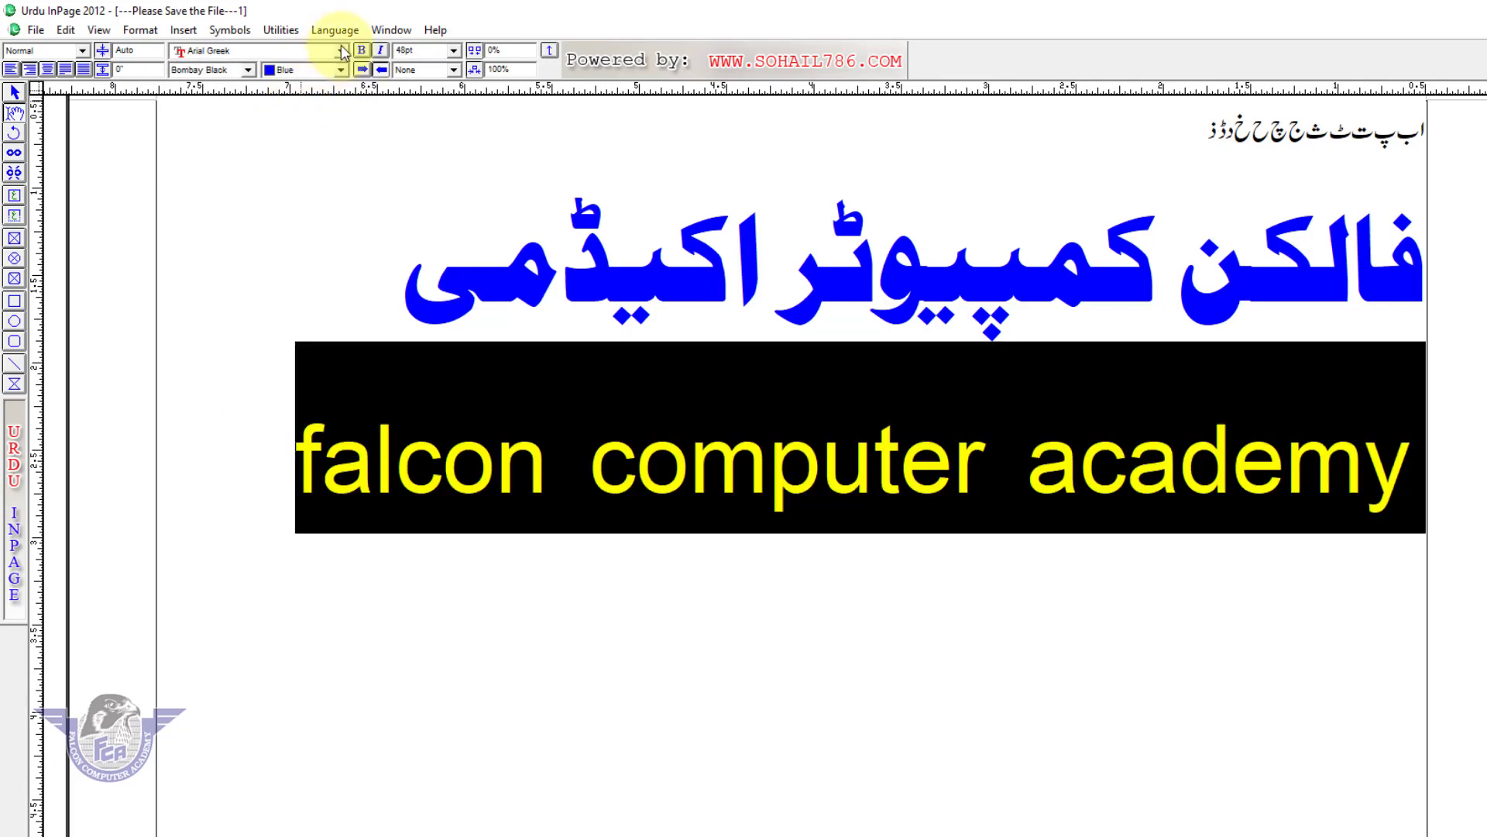
left_click(341, 51)
left_click(282, 125)
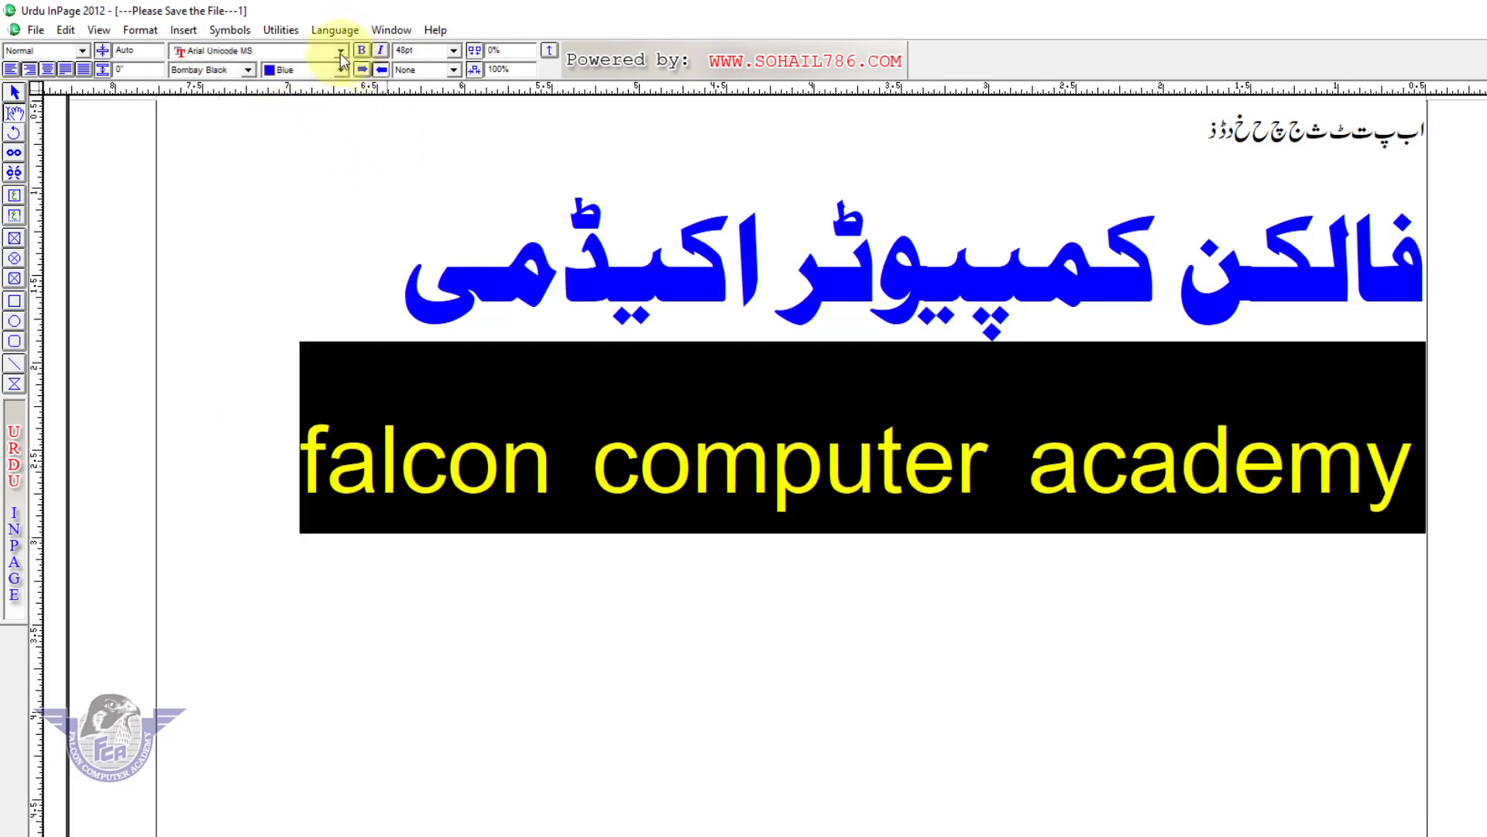
left_click(341, 51)
left_click(280, 126)
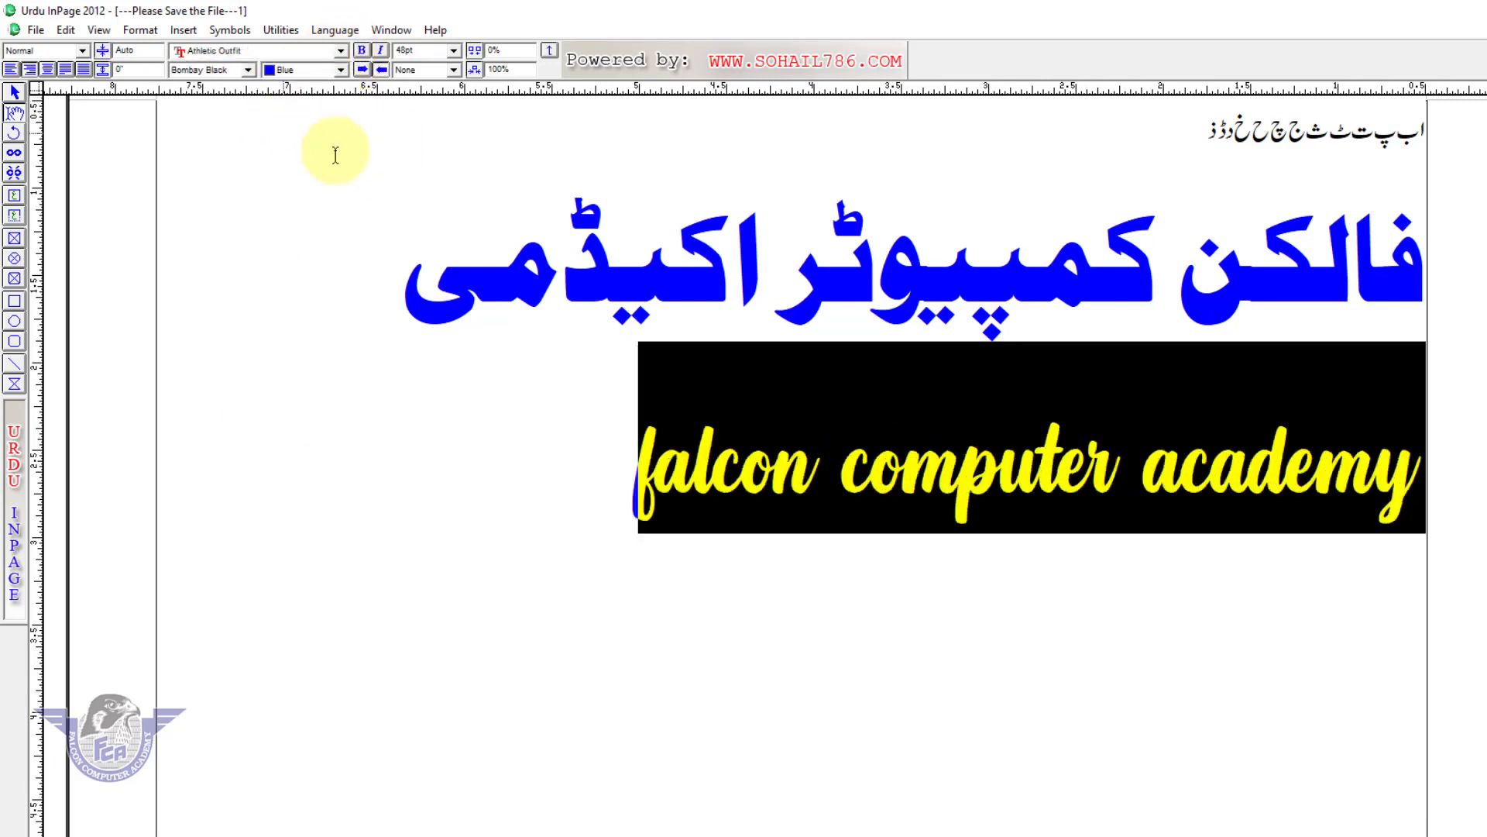
left_click(996, 462)
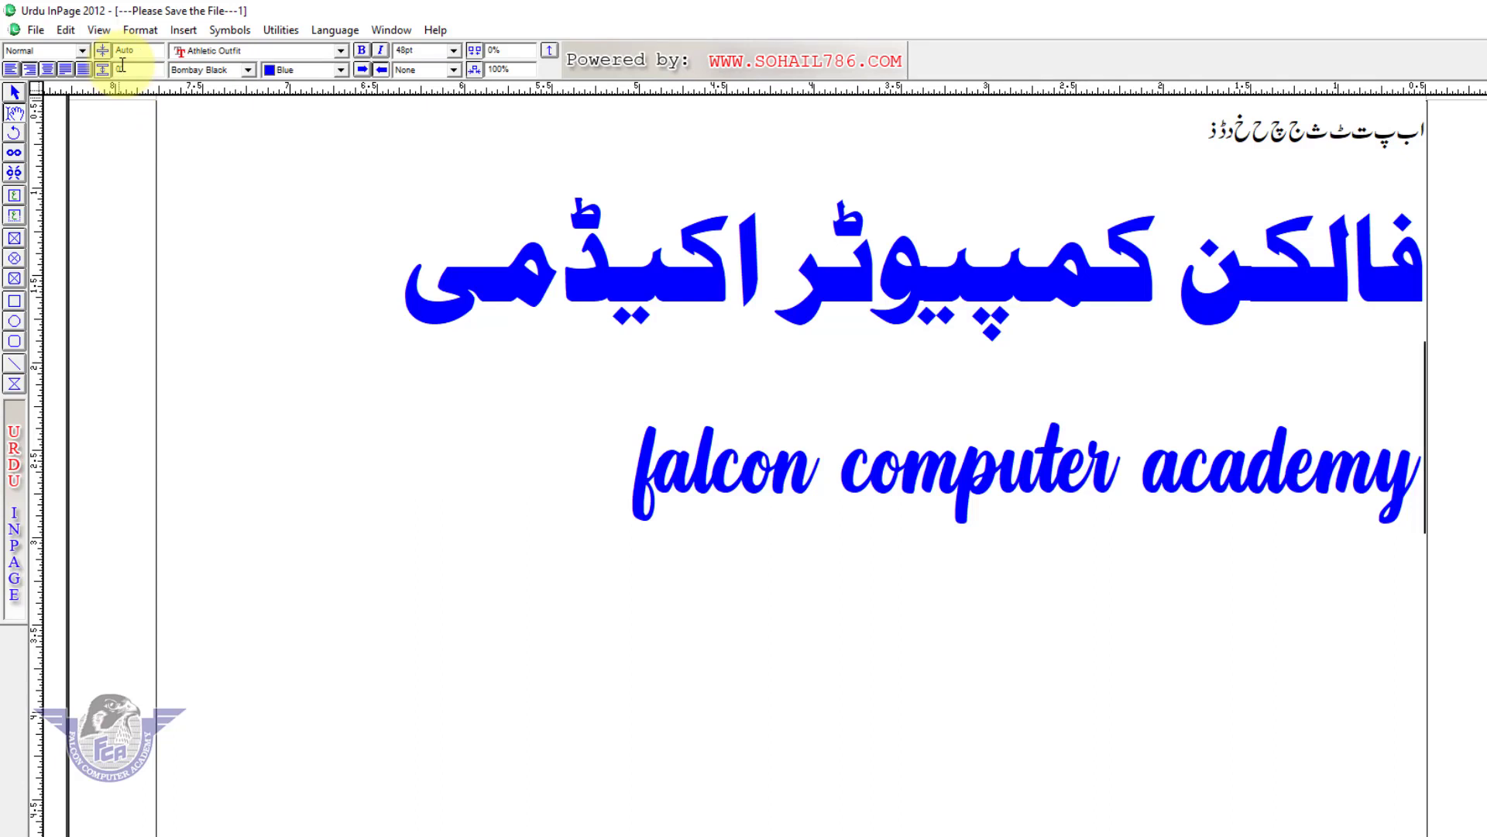
Step: Select all three lines, try a line spacing of 1 inch and return it to Auto
left_click_drag(571, 477, 1482, 254)
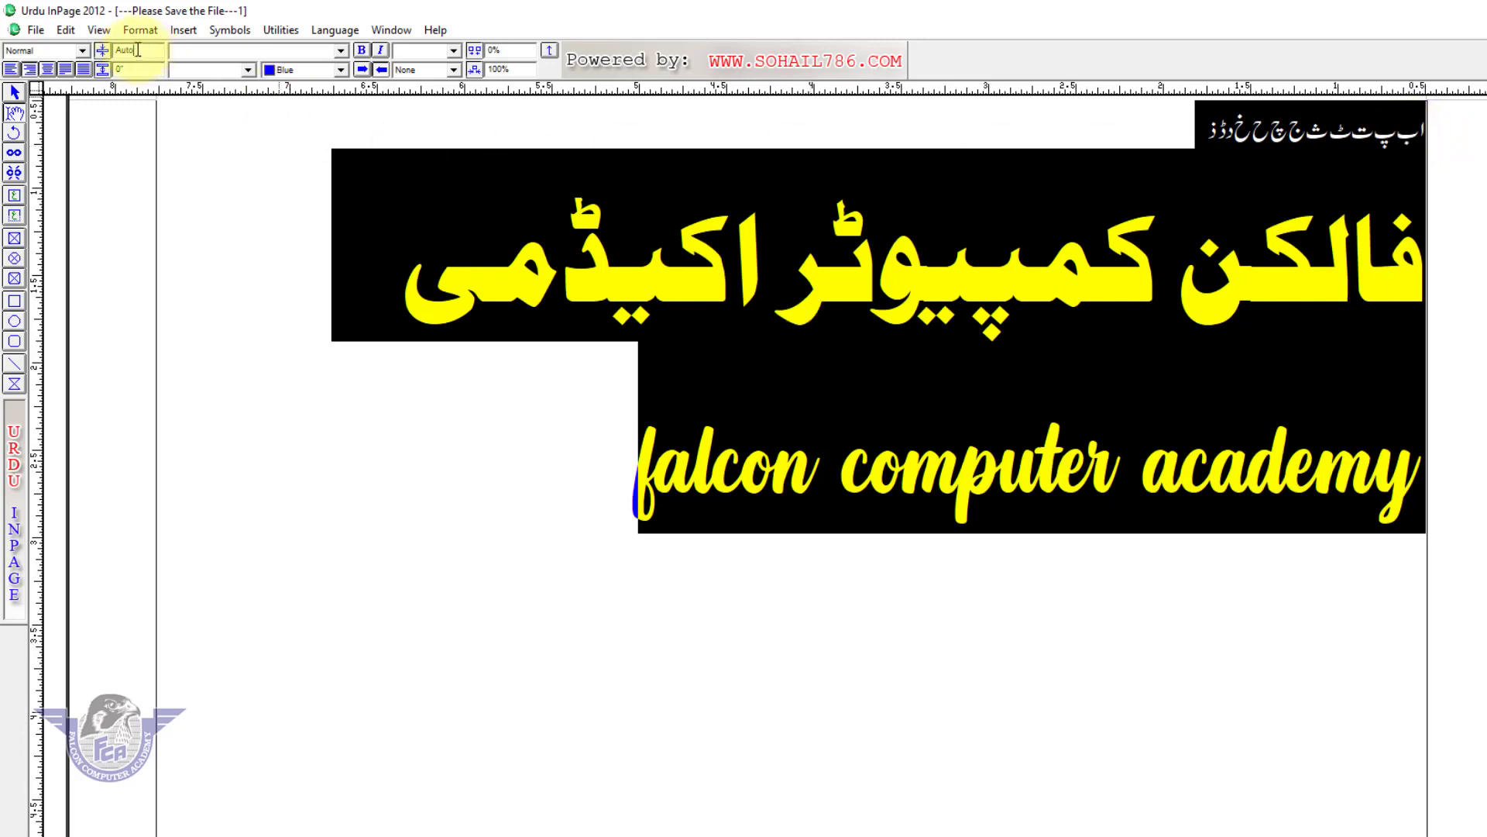
left_click_drag(137, 50, 56, 35)
type("1")
key("Return")
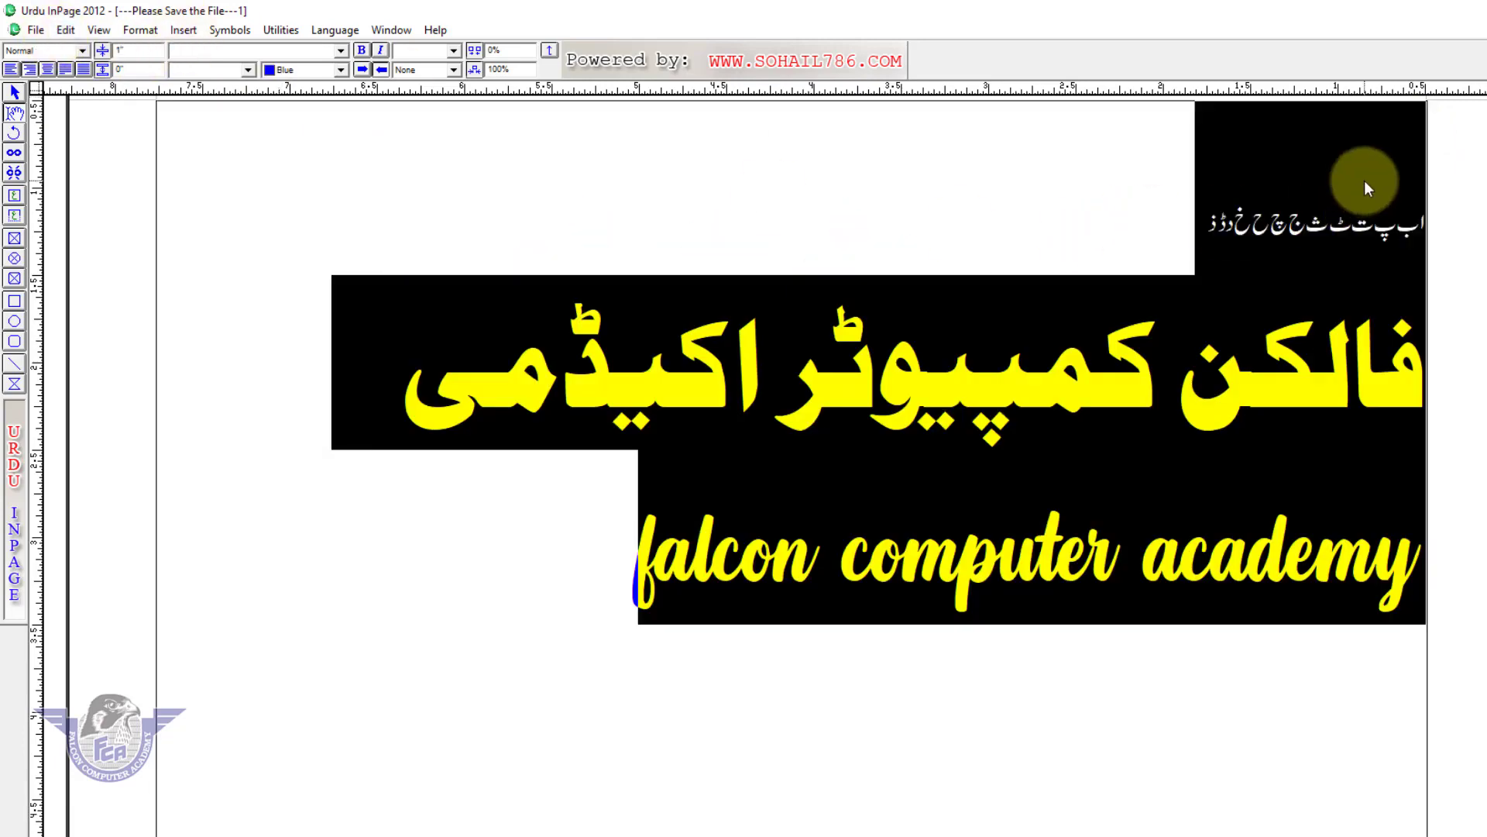
left_click_drag(139, 50, 17, 38)
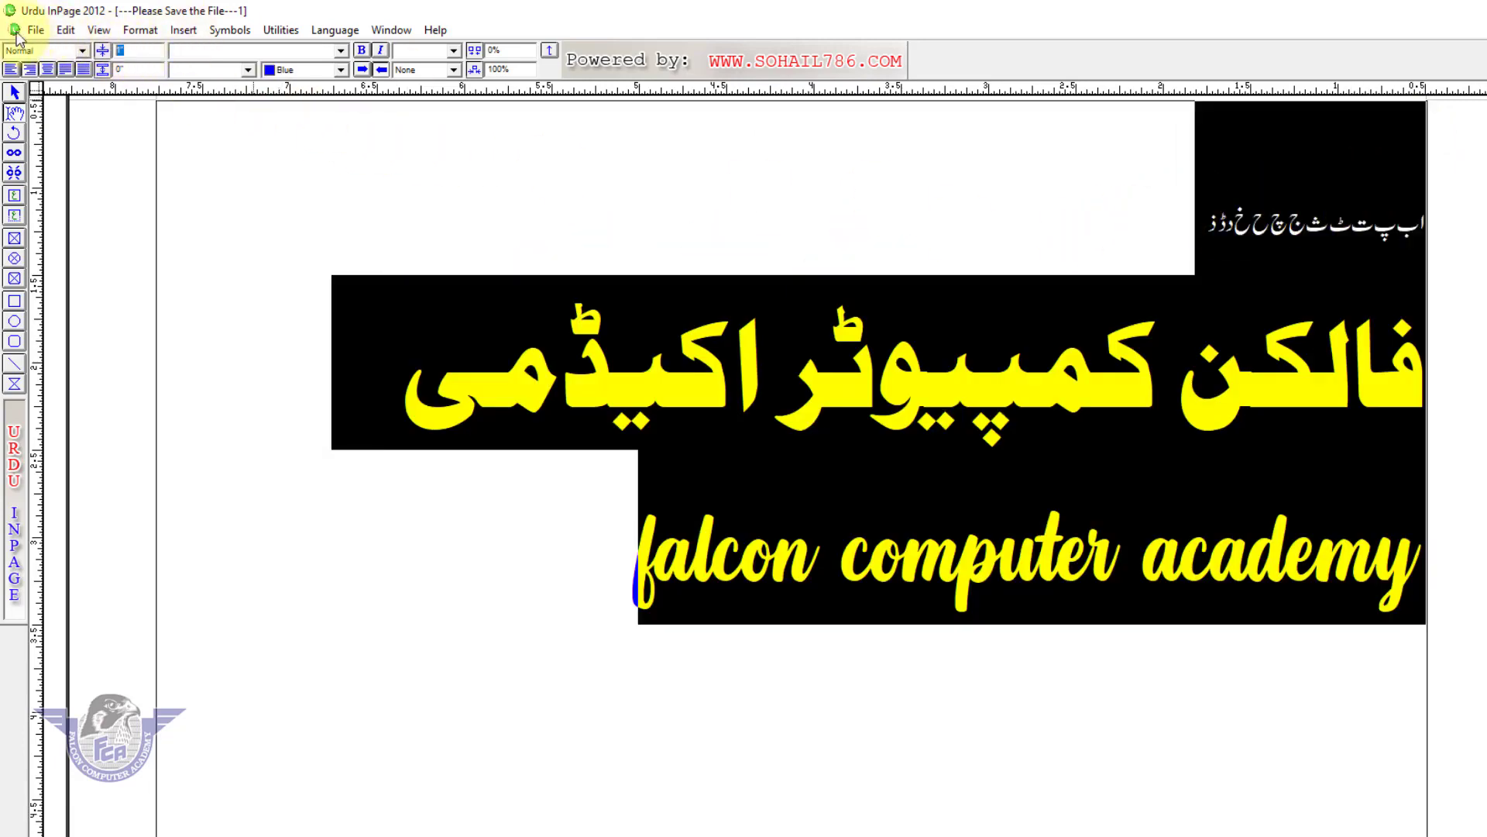
key("BackSpace")
key("Return")
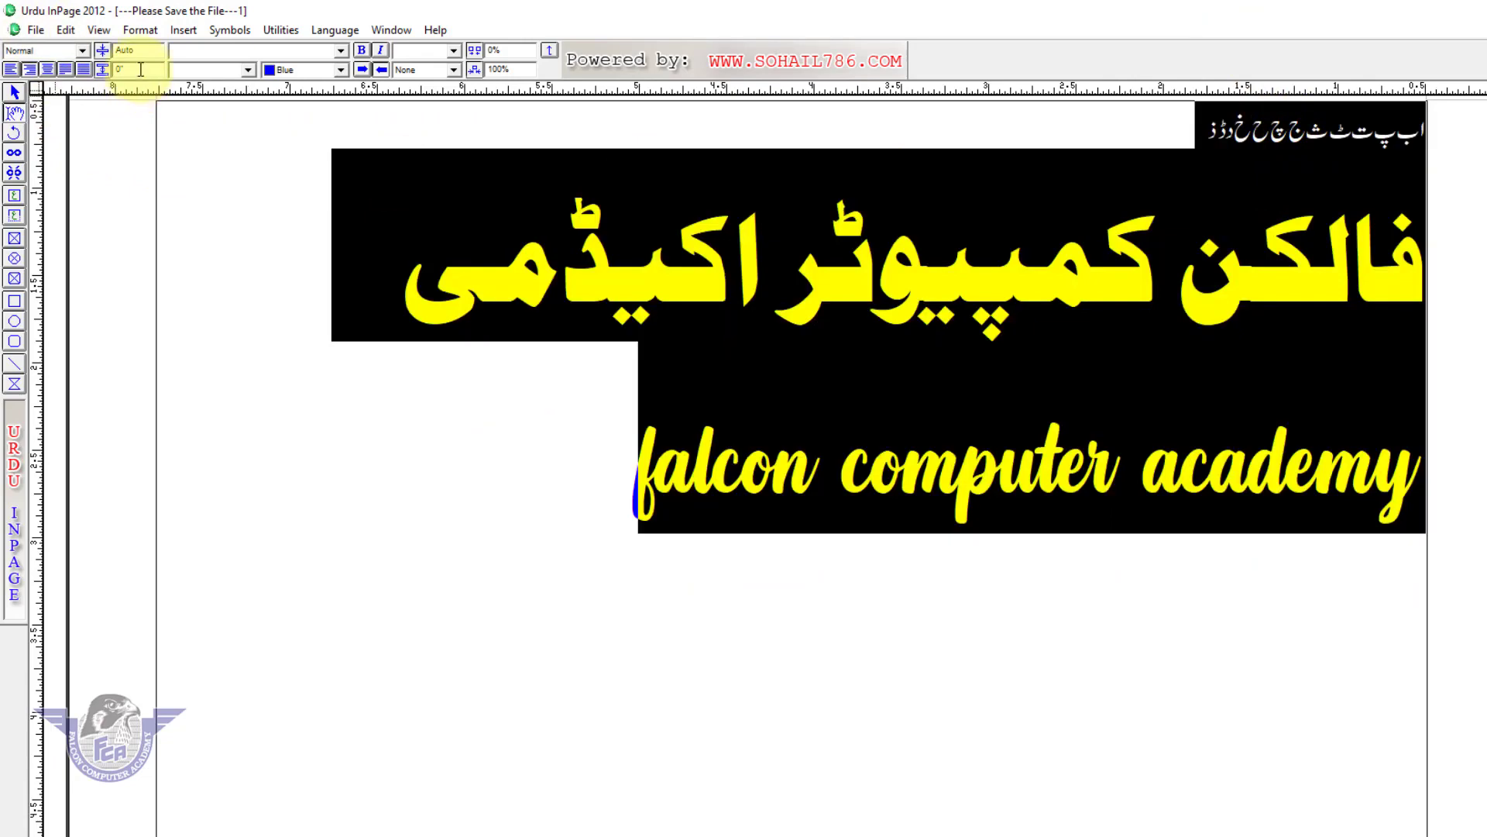
Step: Try a paragraph spacing of 1 inch on the selected lines and return it to 0
left_click_drag(132, 72, 68, 75)
type("1")
key("Return")
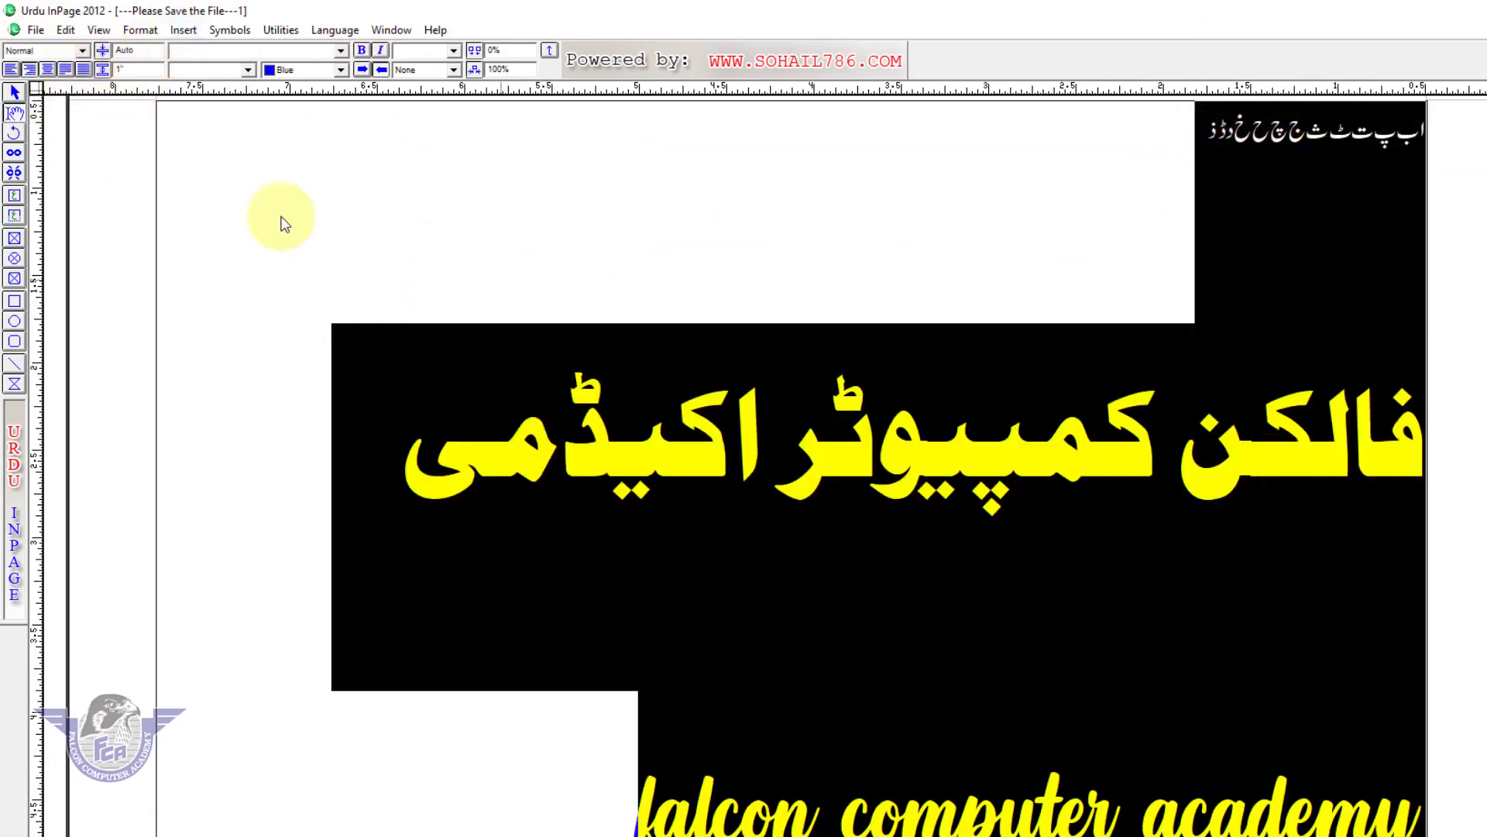
left_click_drag(138, 72, 12, 76)
type("0")
key("Return")
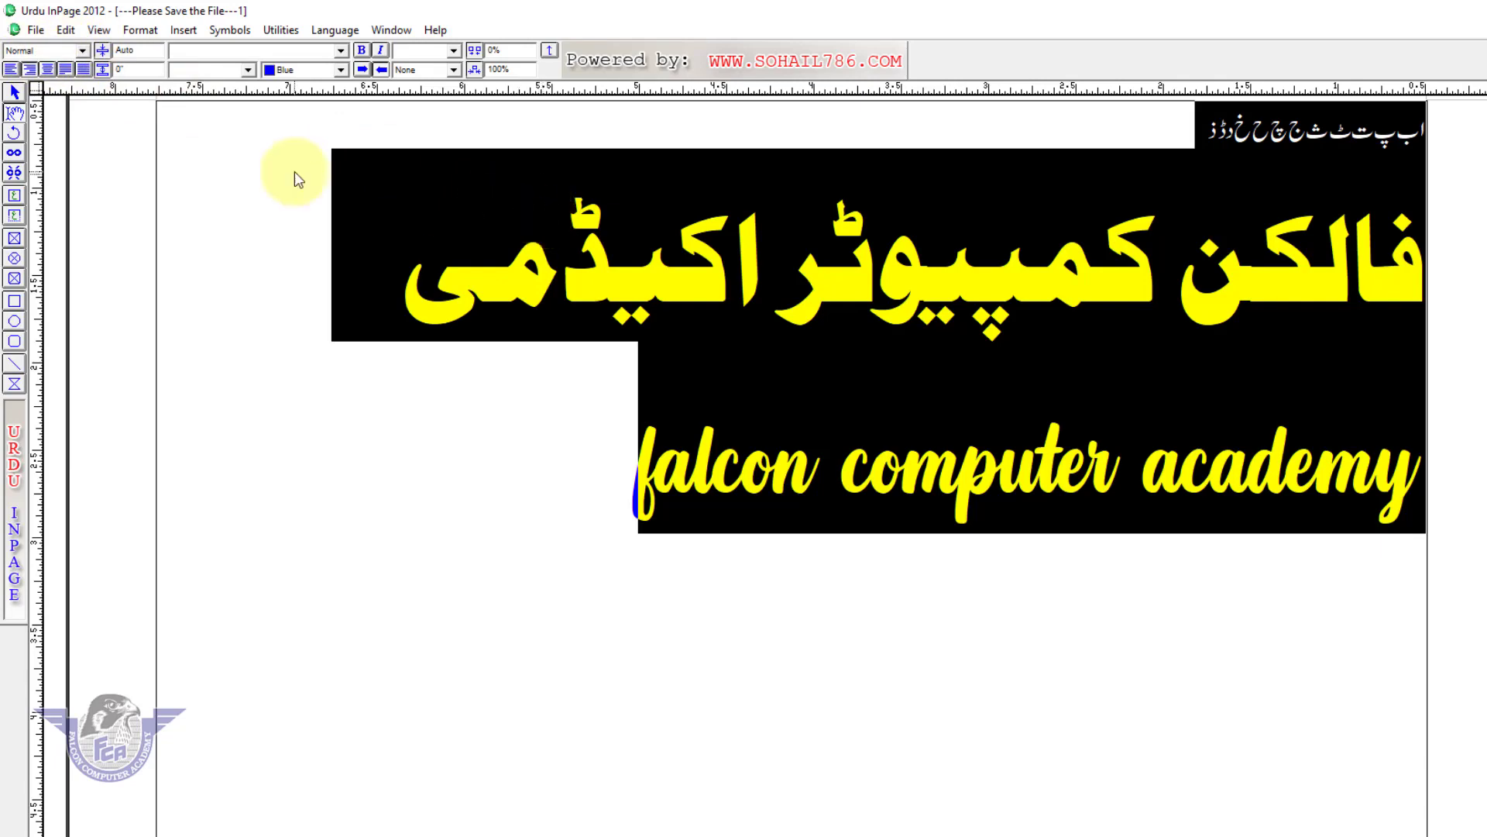
Step: Justify the three selected lines after trying left, right, centred and fully stretched alignment
left_click(11, 69)
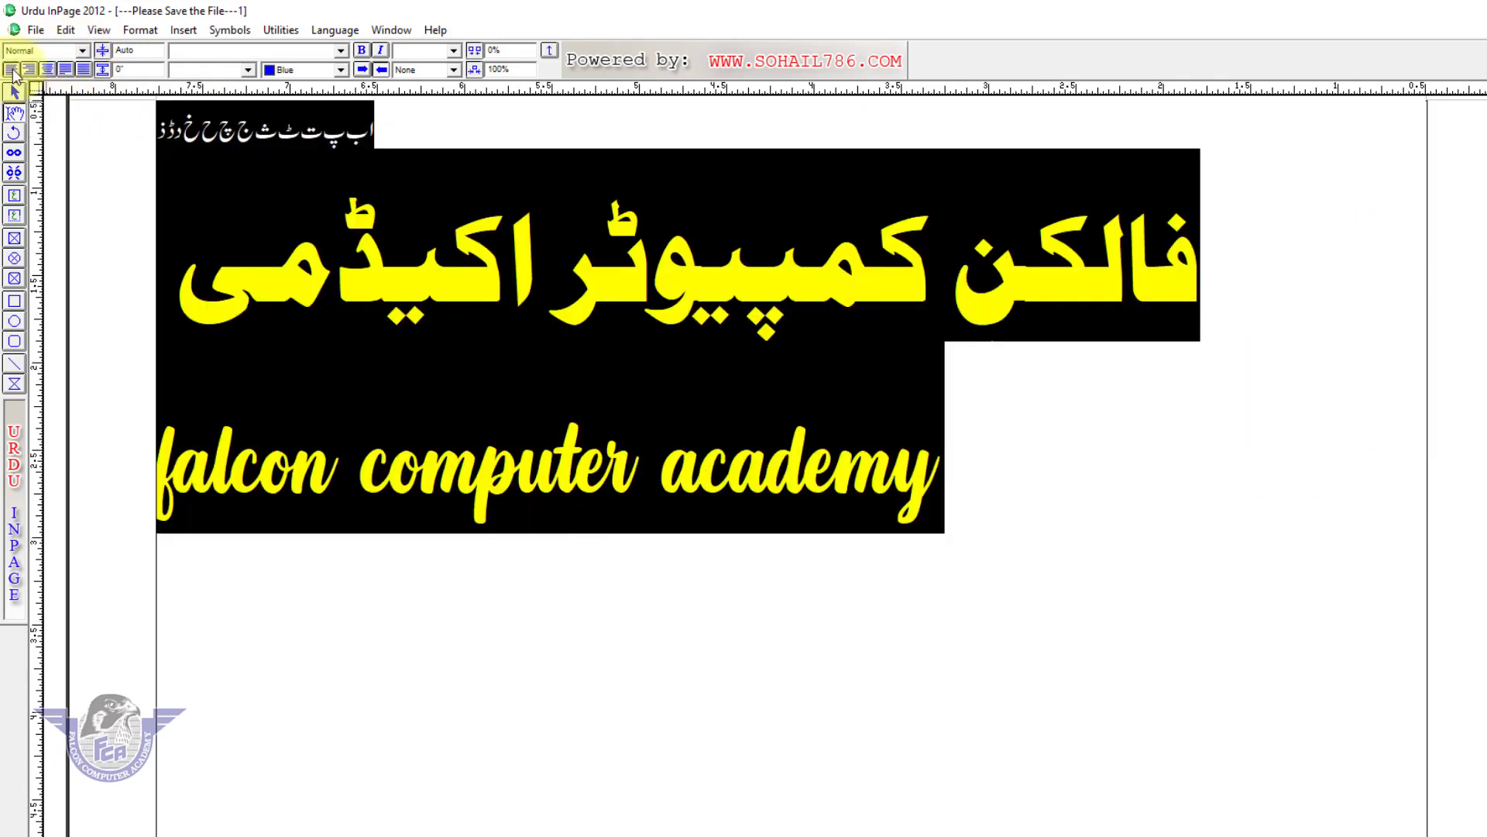
left_click(29, 70)
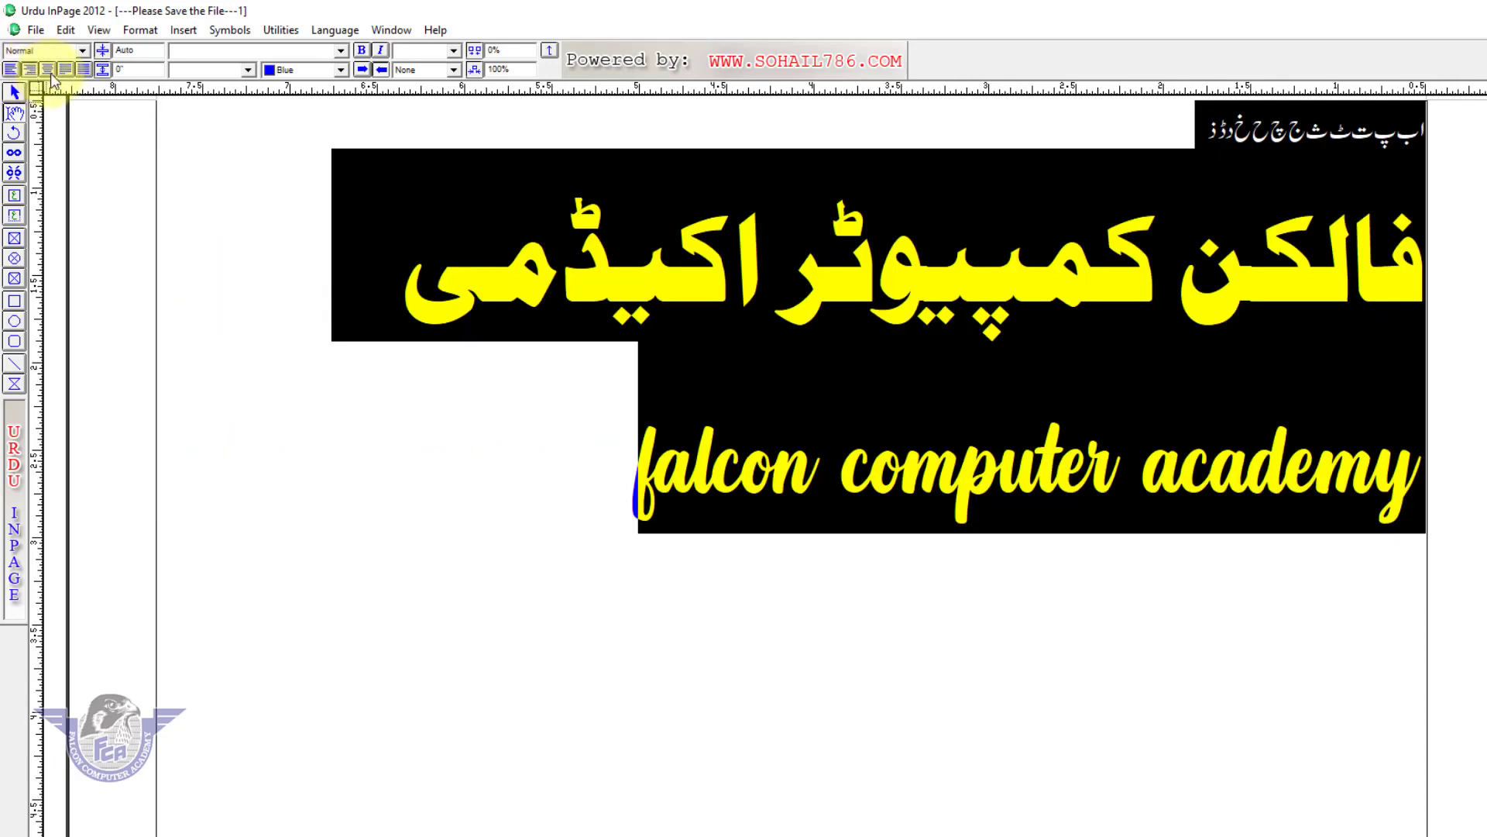
left_click(48, 70)
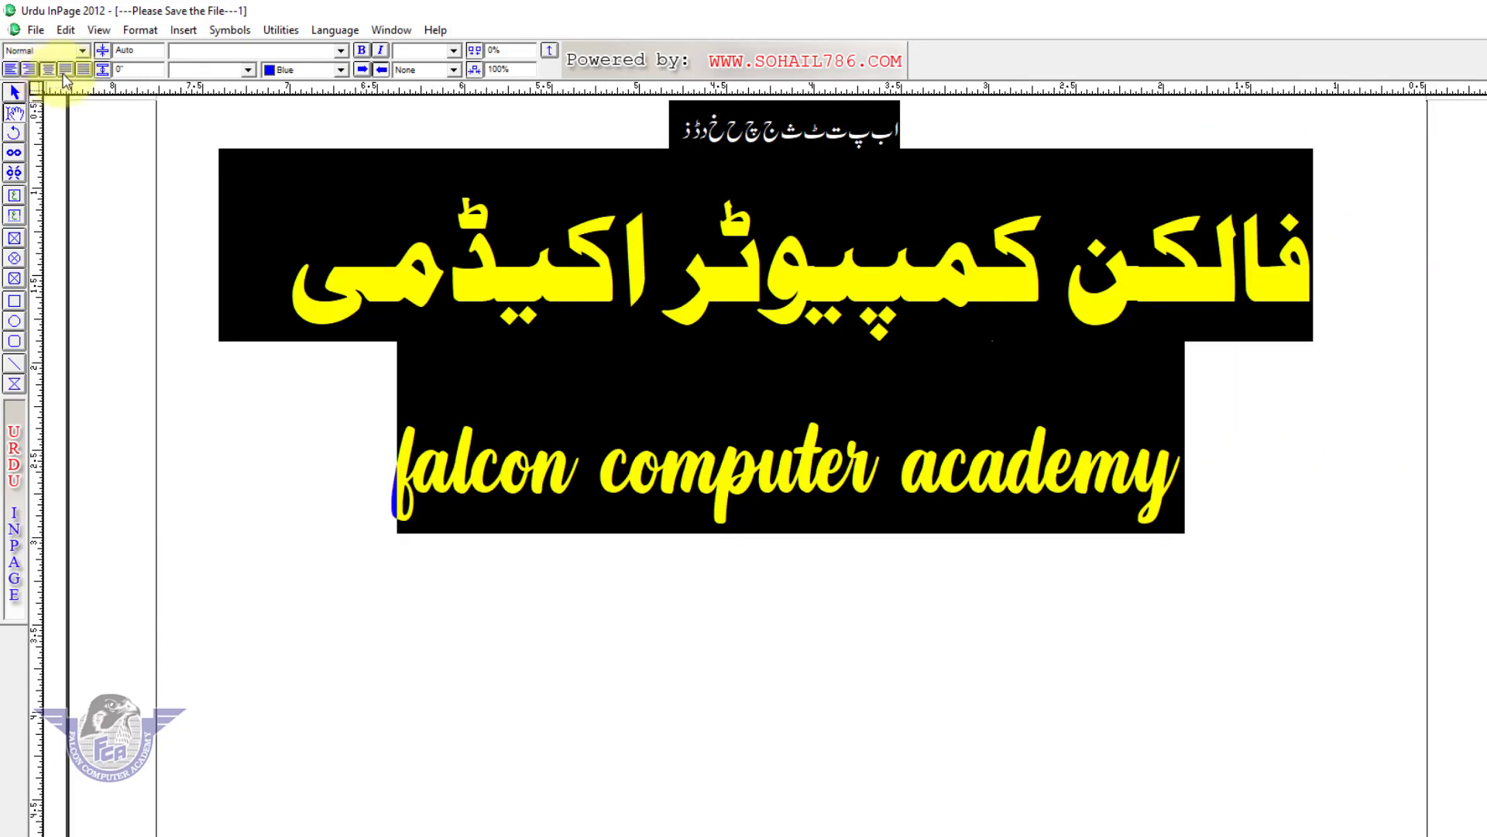
left_click(65, 72)
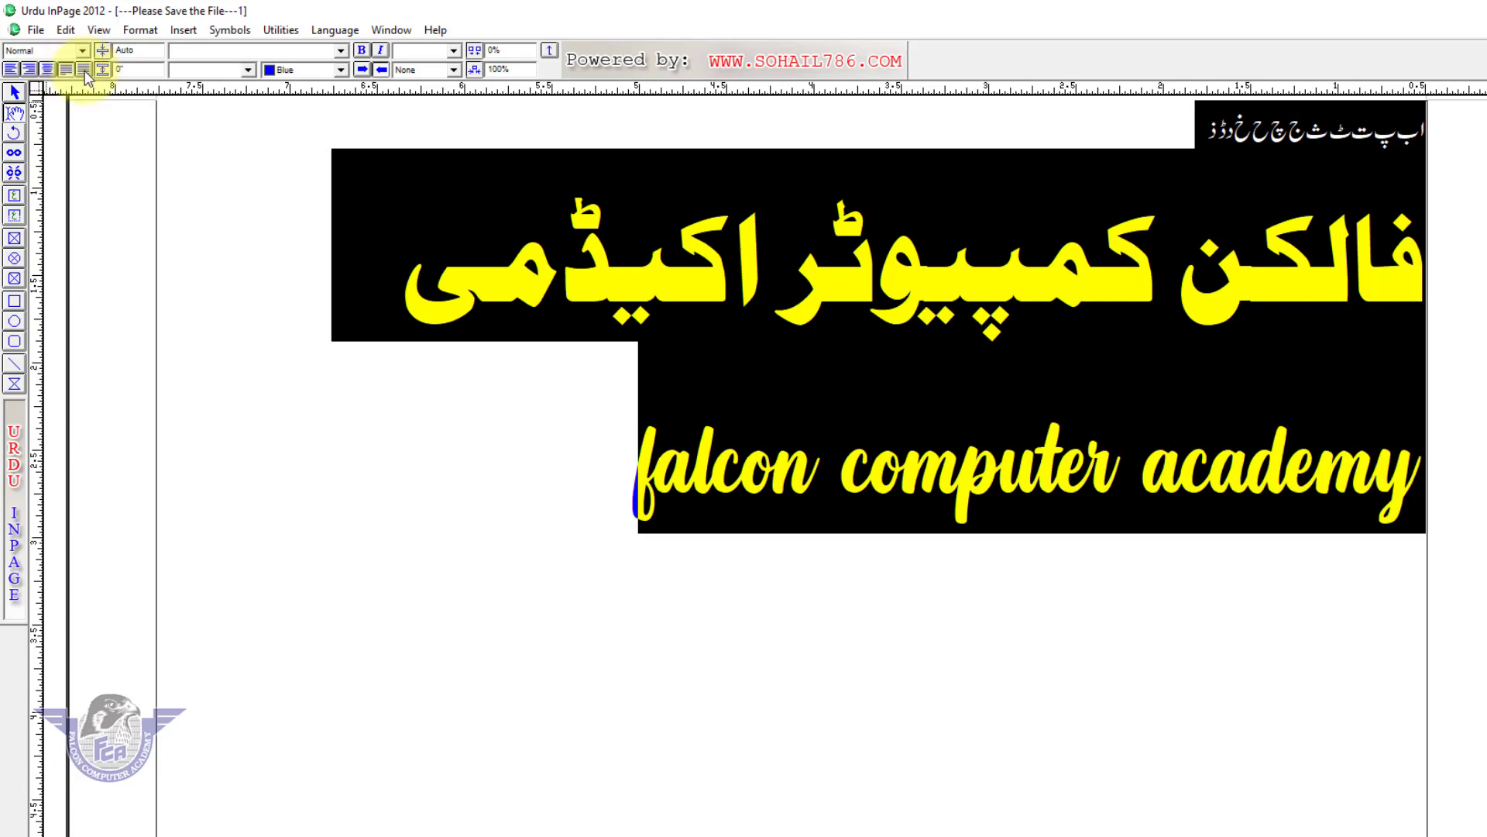
left_click(84, 70)
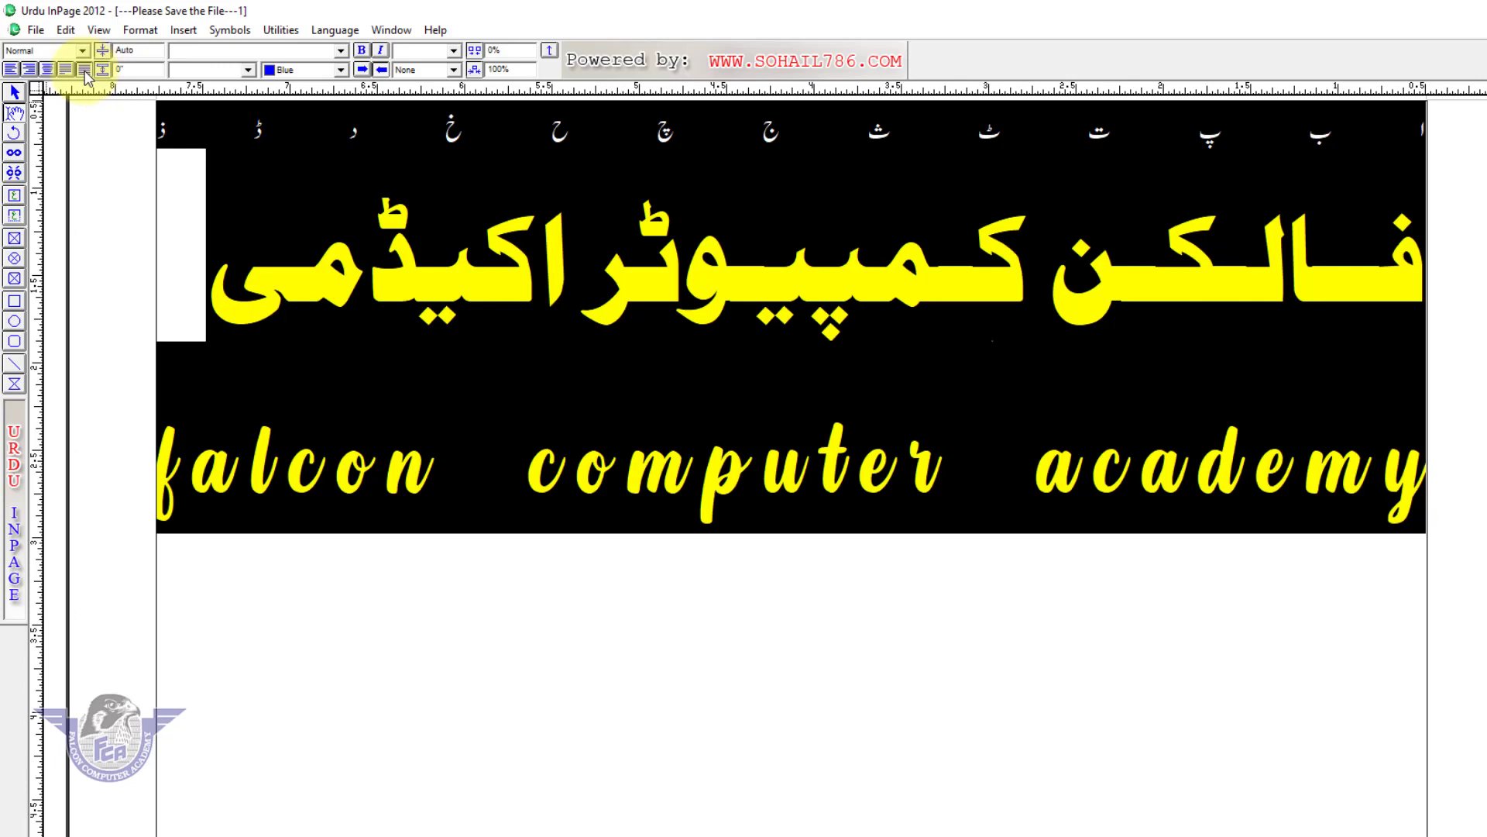
left_click(30, 71)
left_click(67, 71)
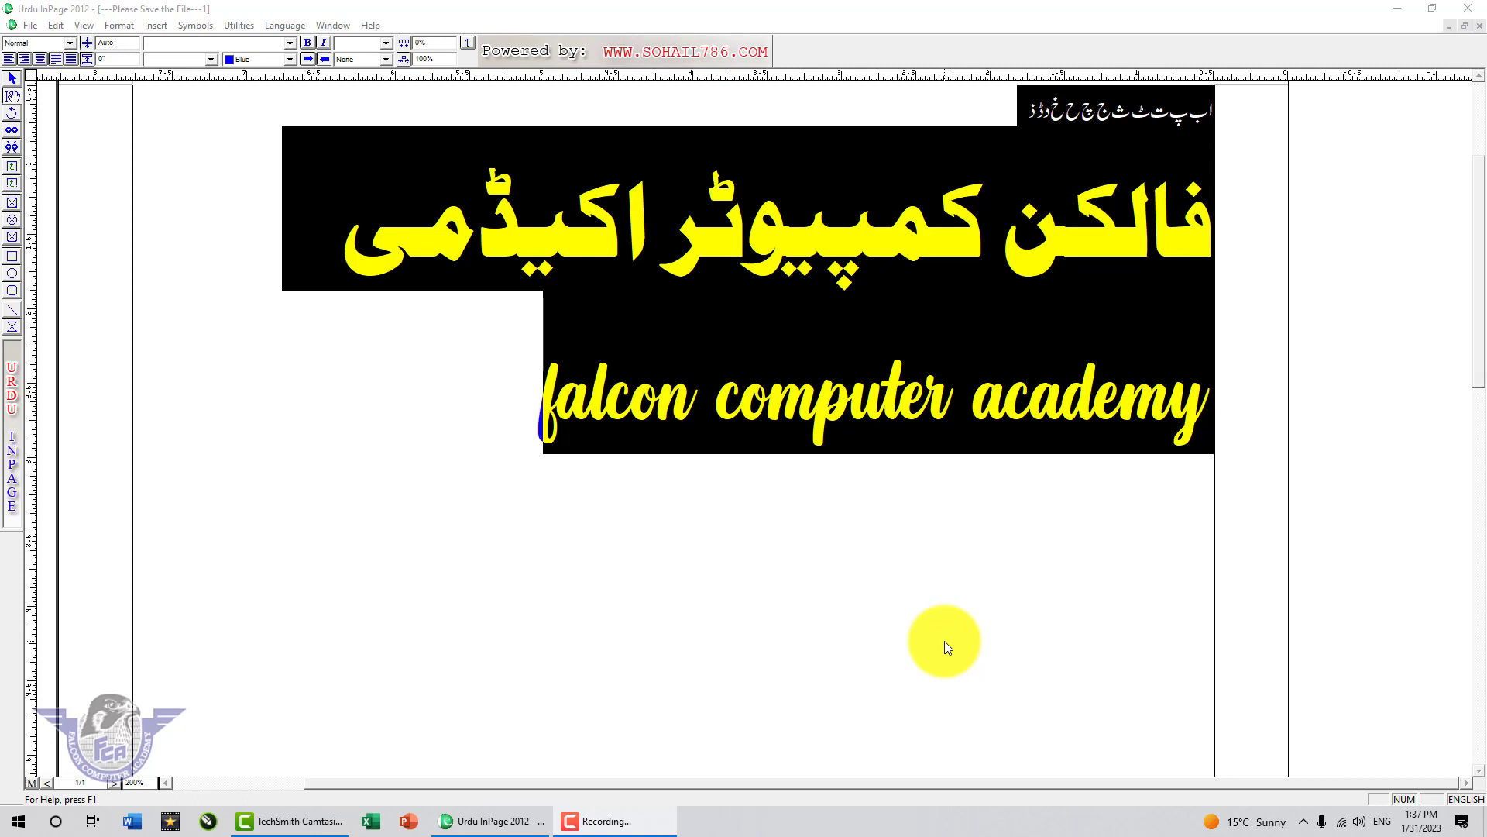
Step: Create a new one-page A4 portrait document with 0.5-inch margins, right-to-left direction and an automatic text box
left_click(169, 164)
left_click(30, 25)
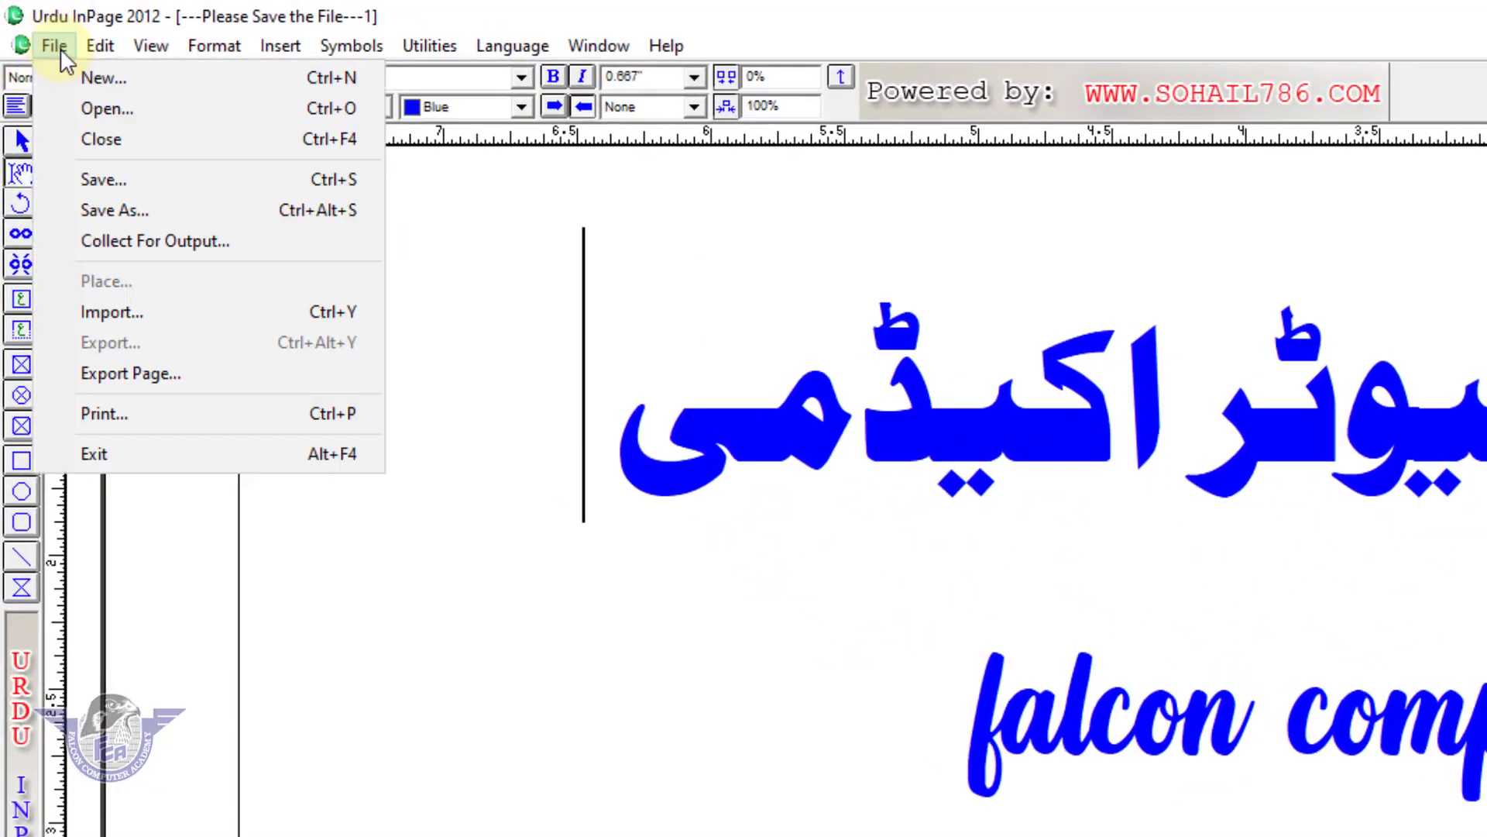
left_click(84, 79)
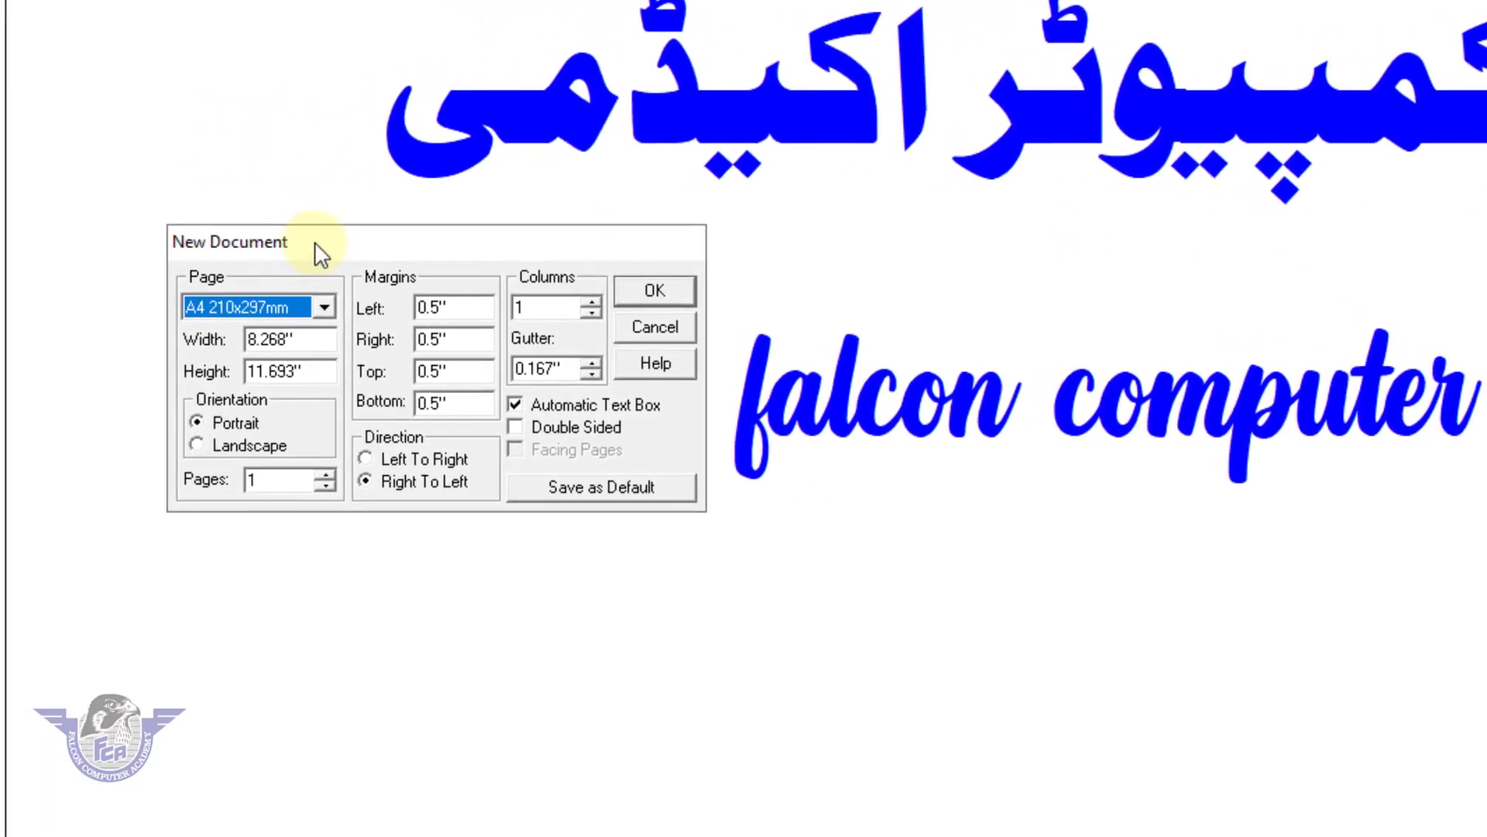
left_click_drag(314, 256, 243, 344)
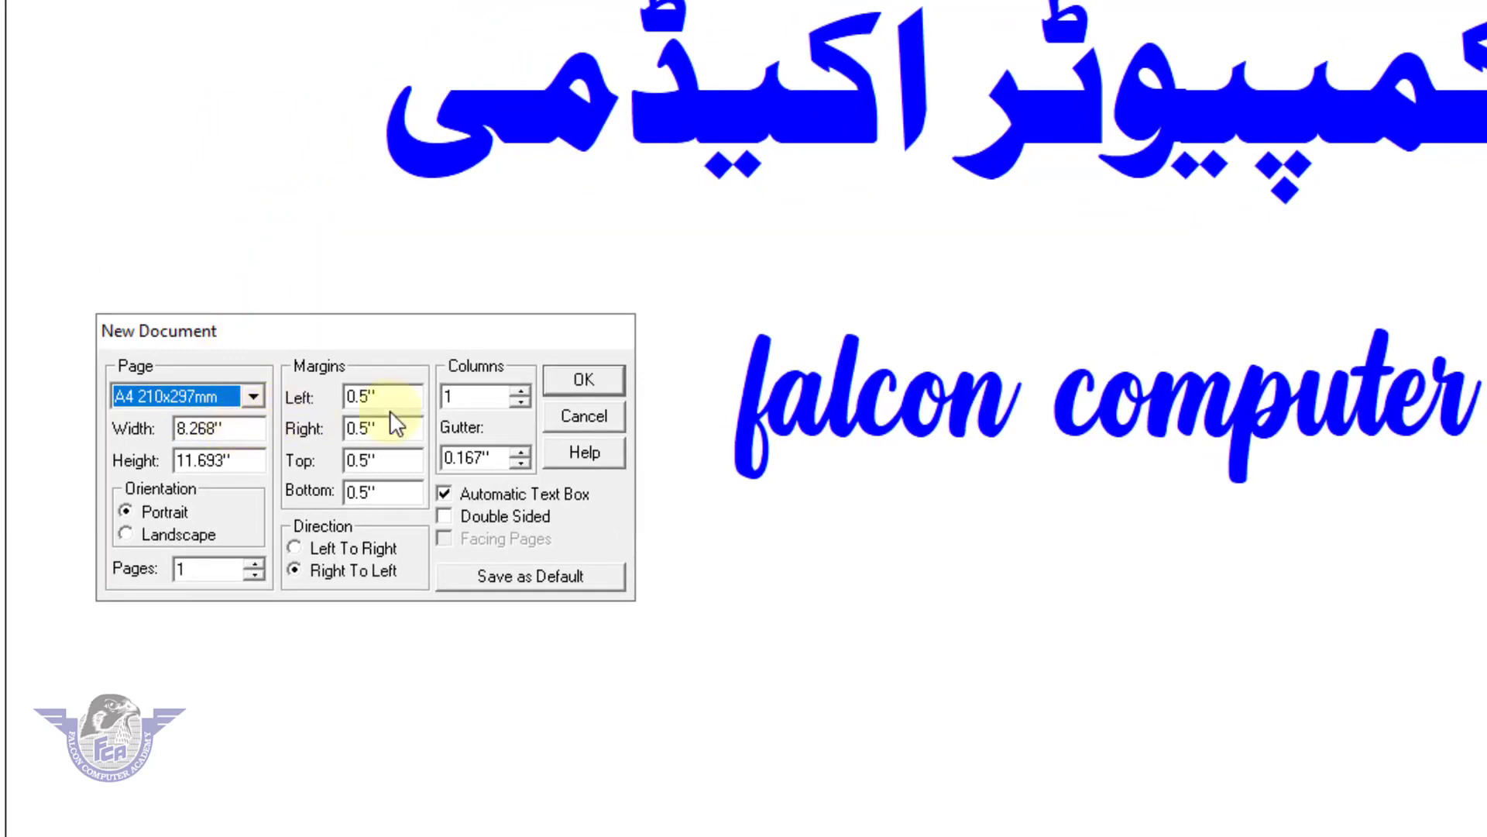
left_click(563, 379)
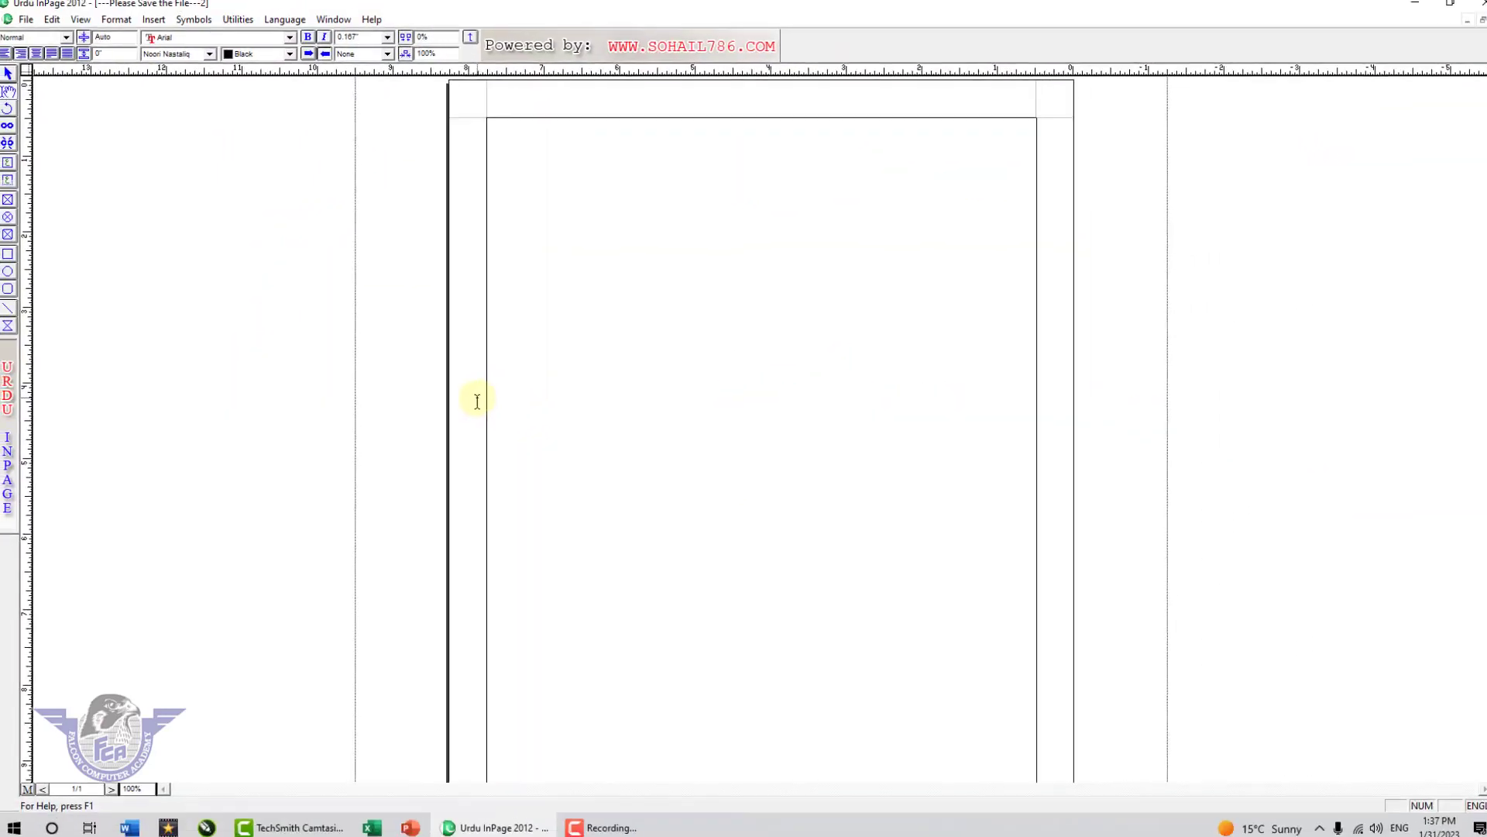
Step: Draw a text box near the top of the page and set its width to 3.5 and height to 5 inches
key("F8")
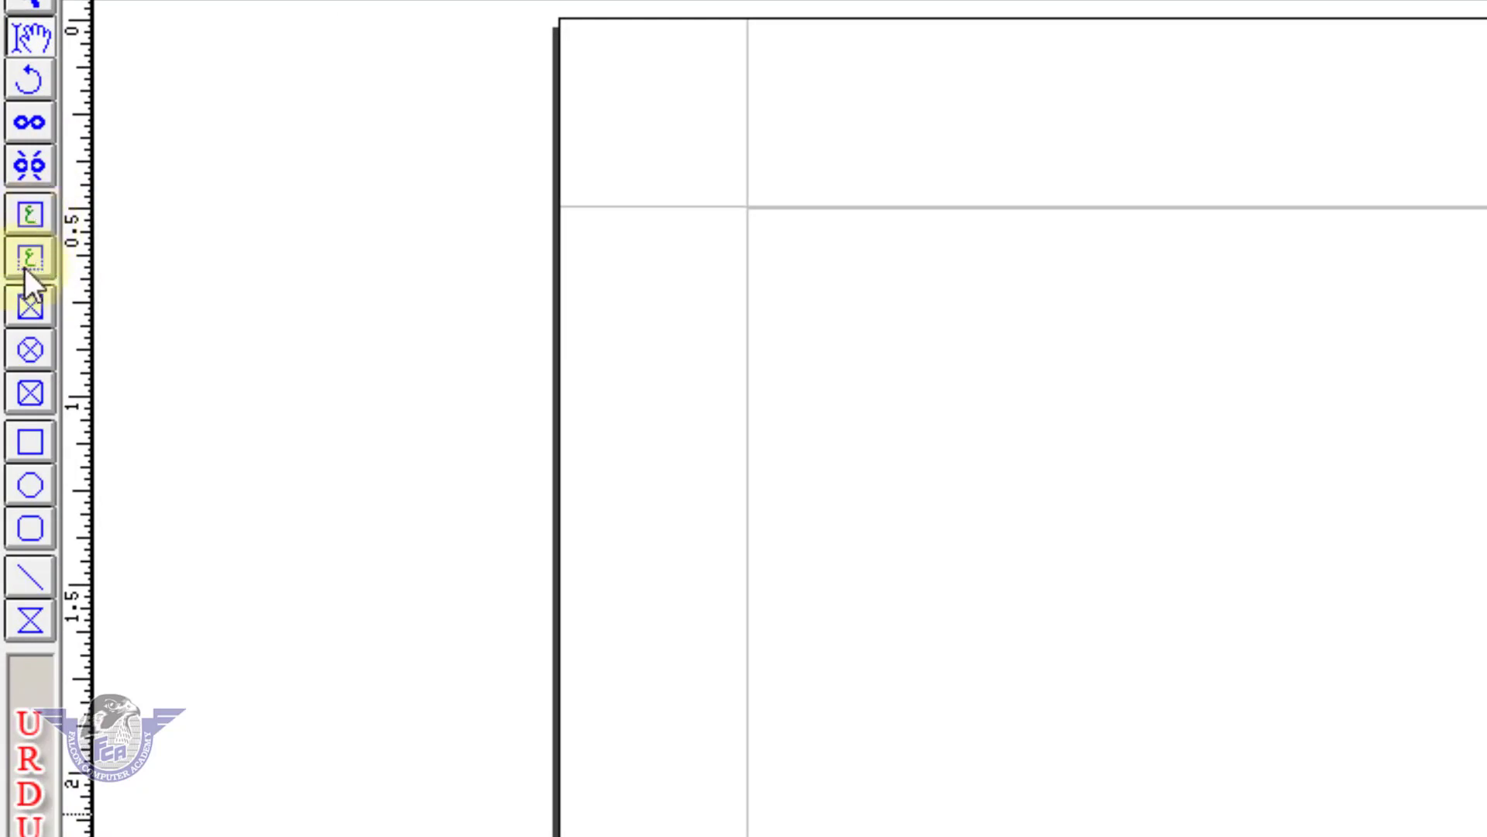
left_click(25, 221)
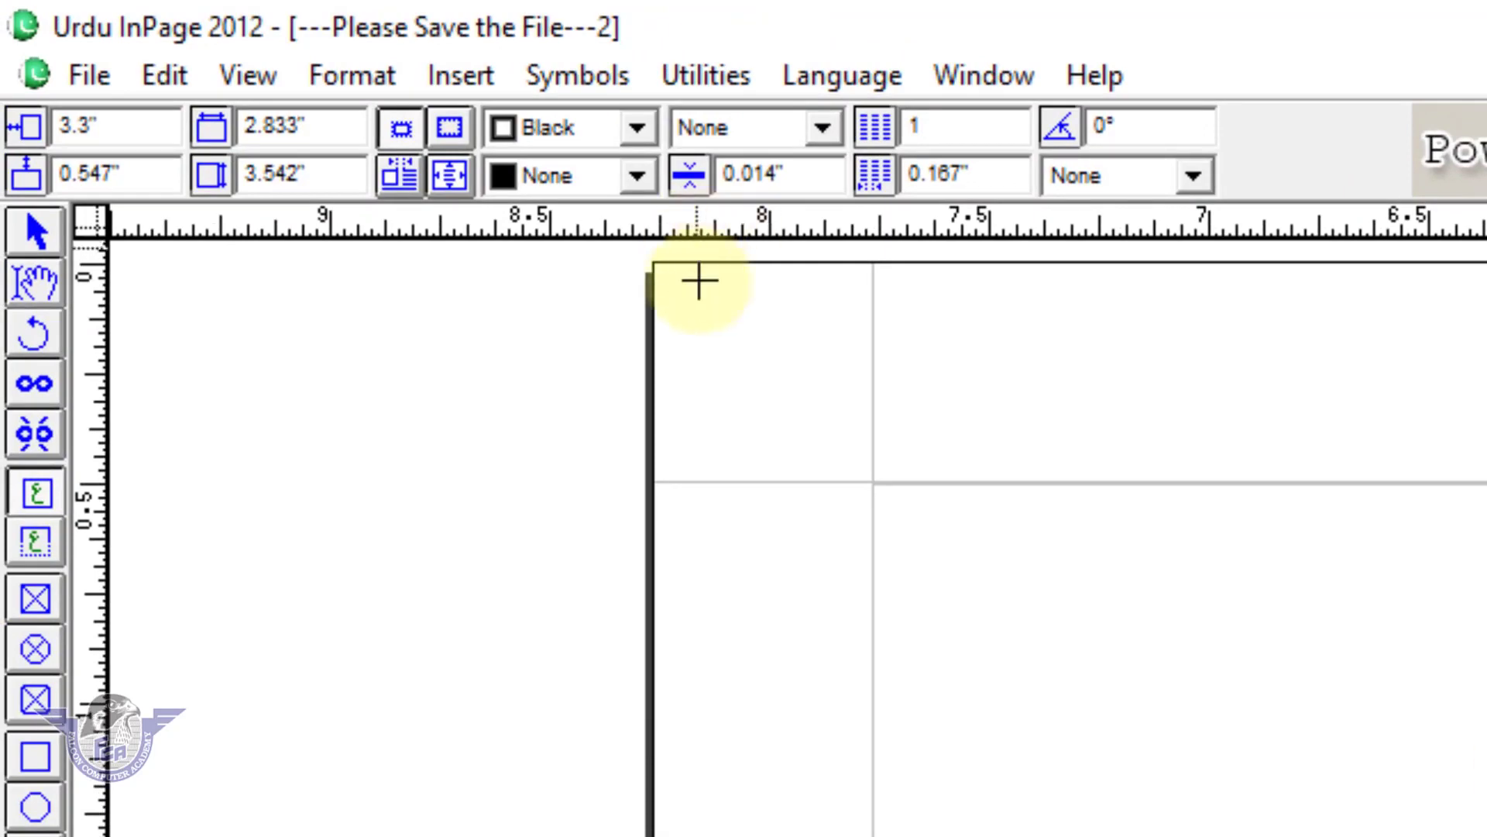
double_click(358, 128)
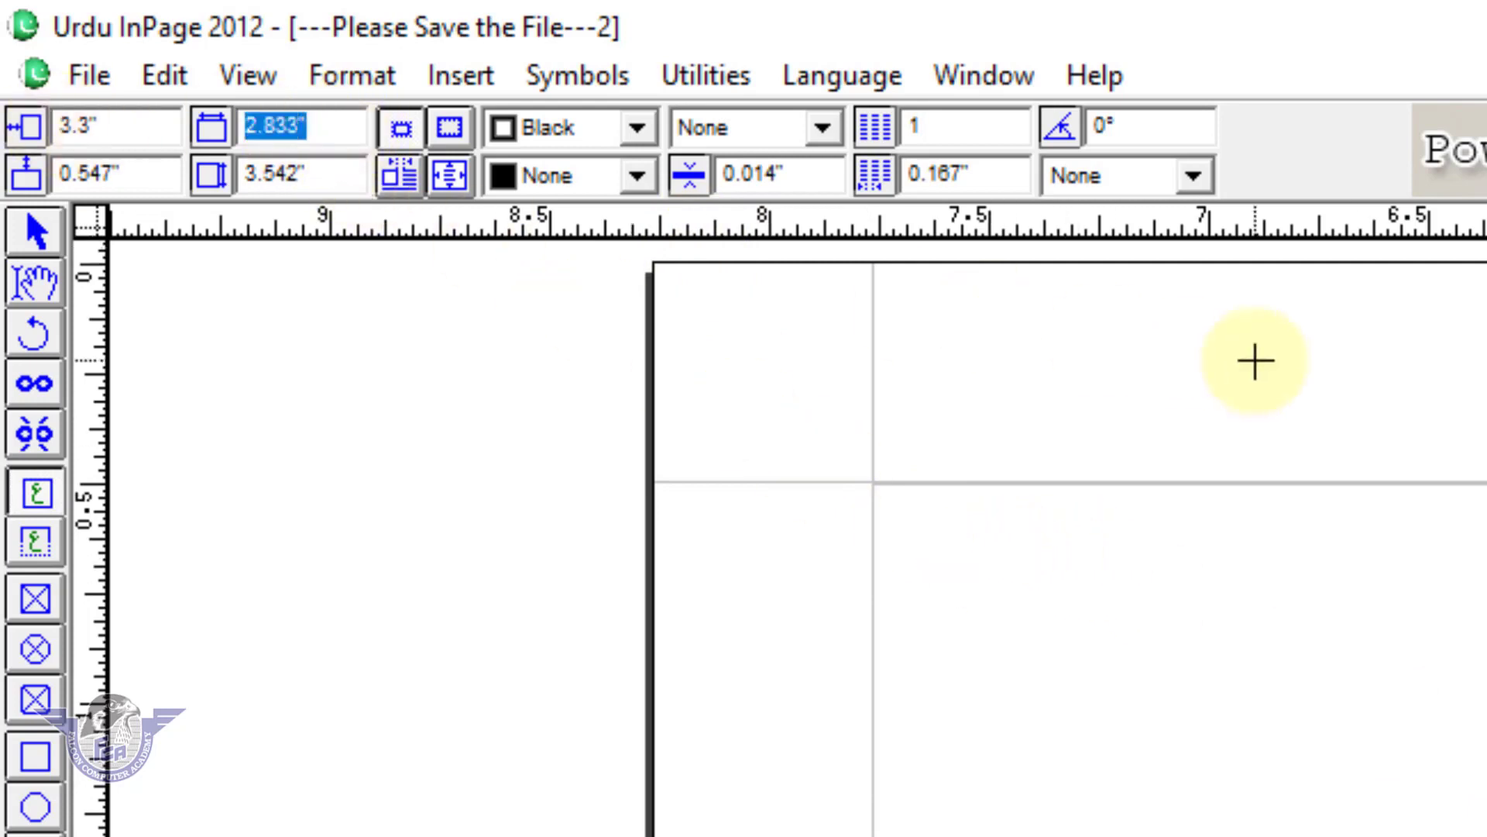
type("3.5")
key("Tab")
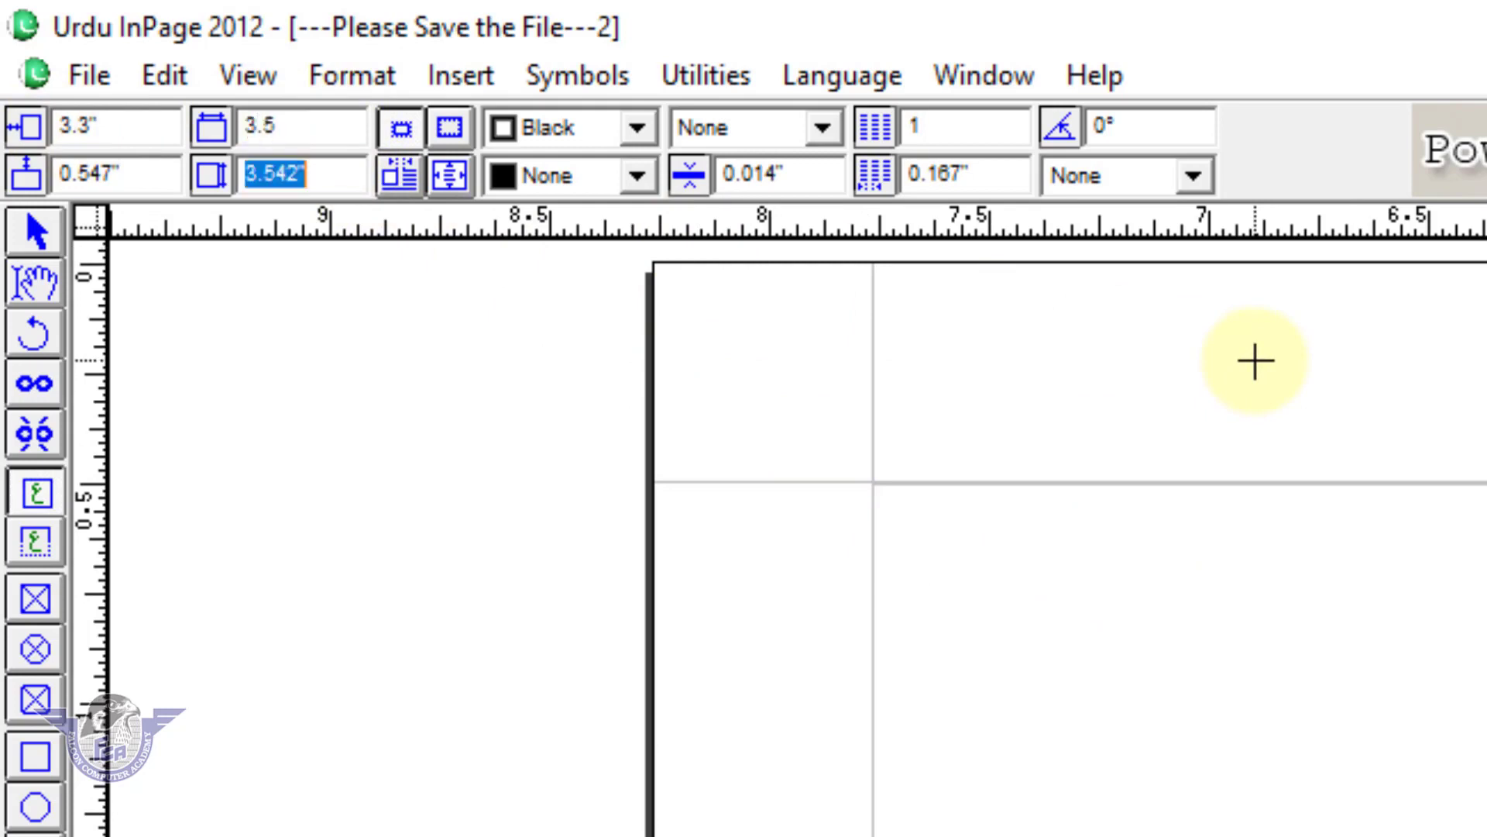
type("5")
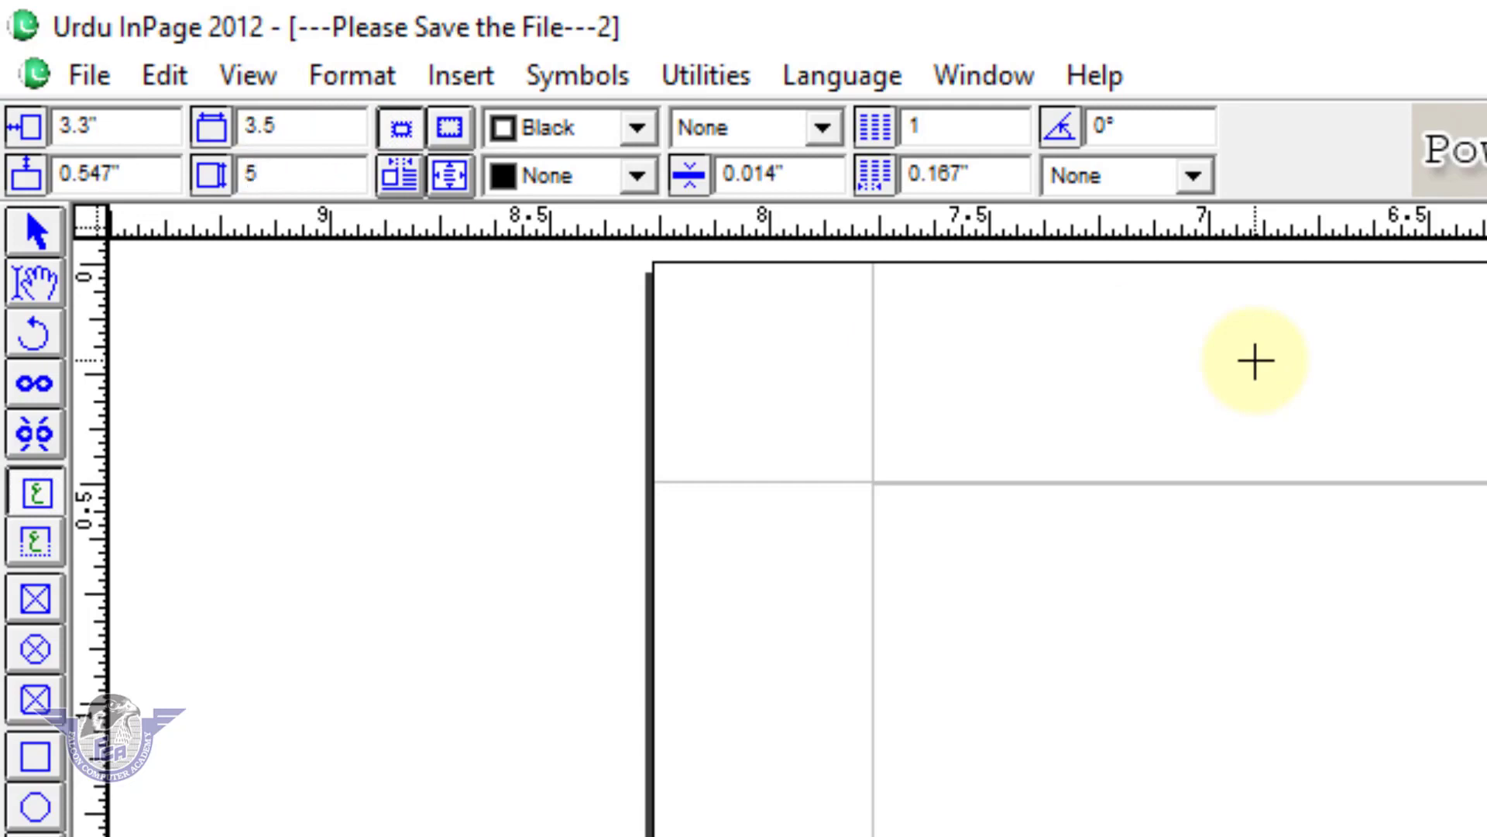
key("Return")
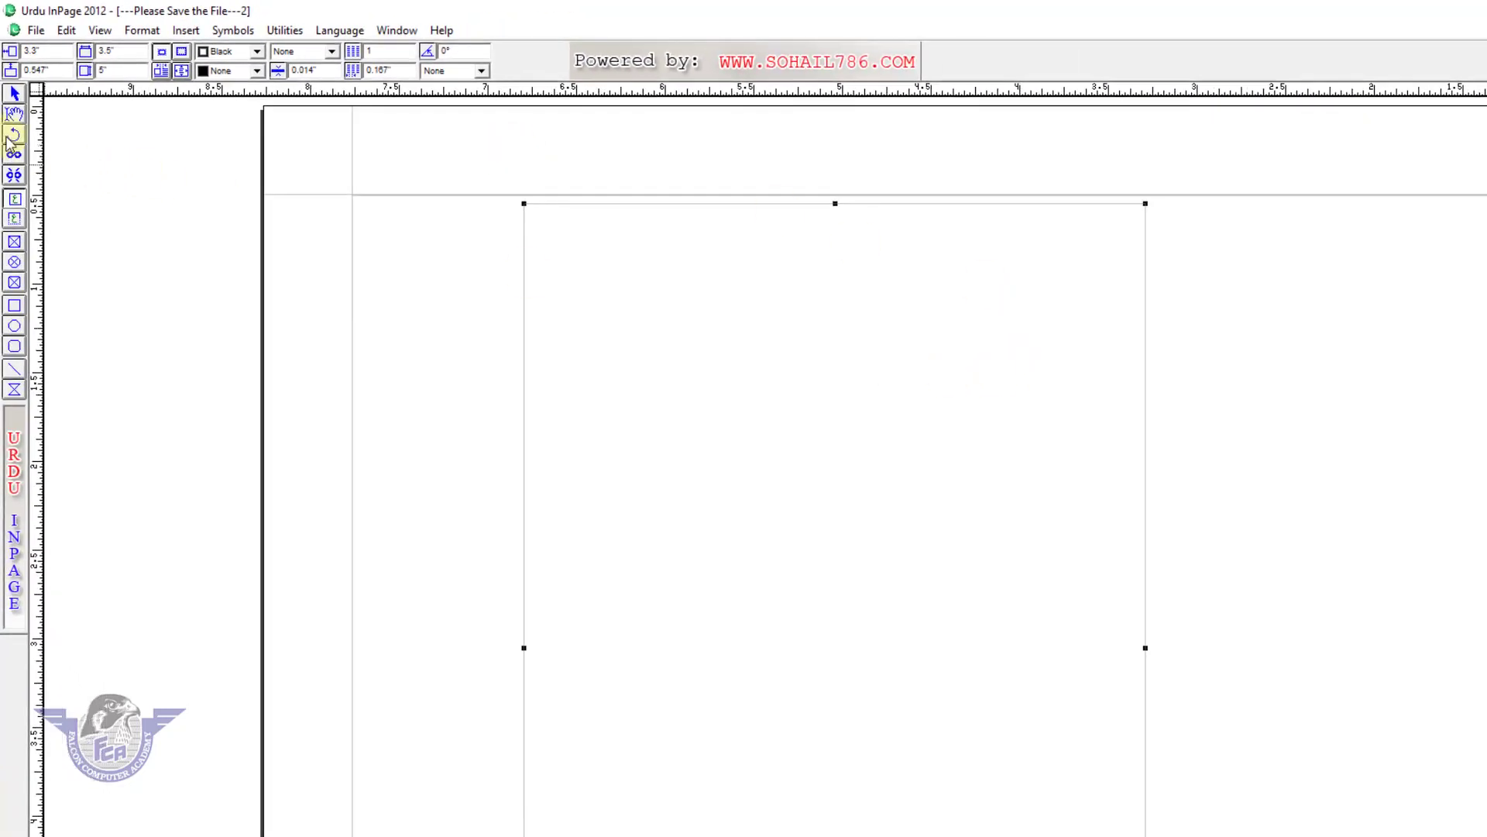
Step: Move the text box so it lies against the top margin, at about 2.529 inches horizontally and 0.5 inches vertically
left_click(15, 94)
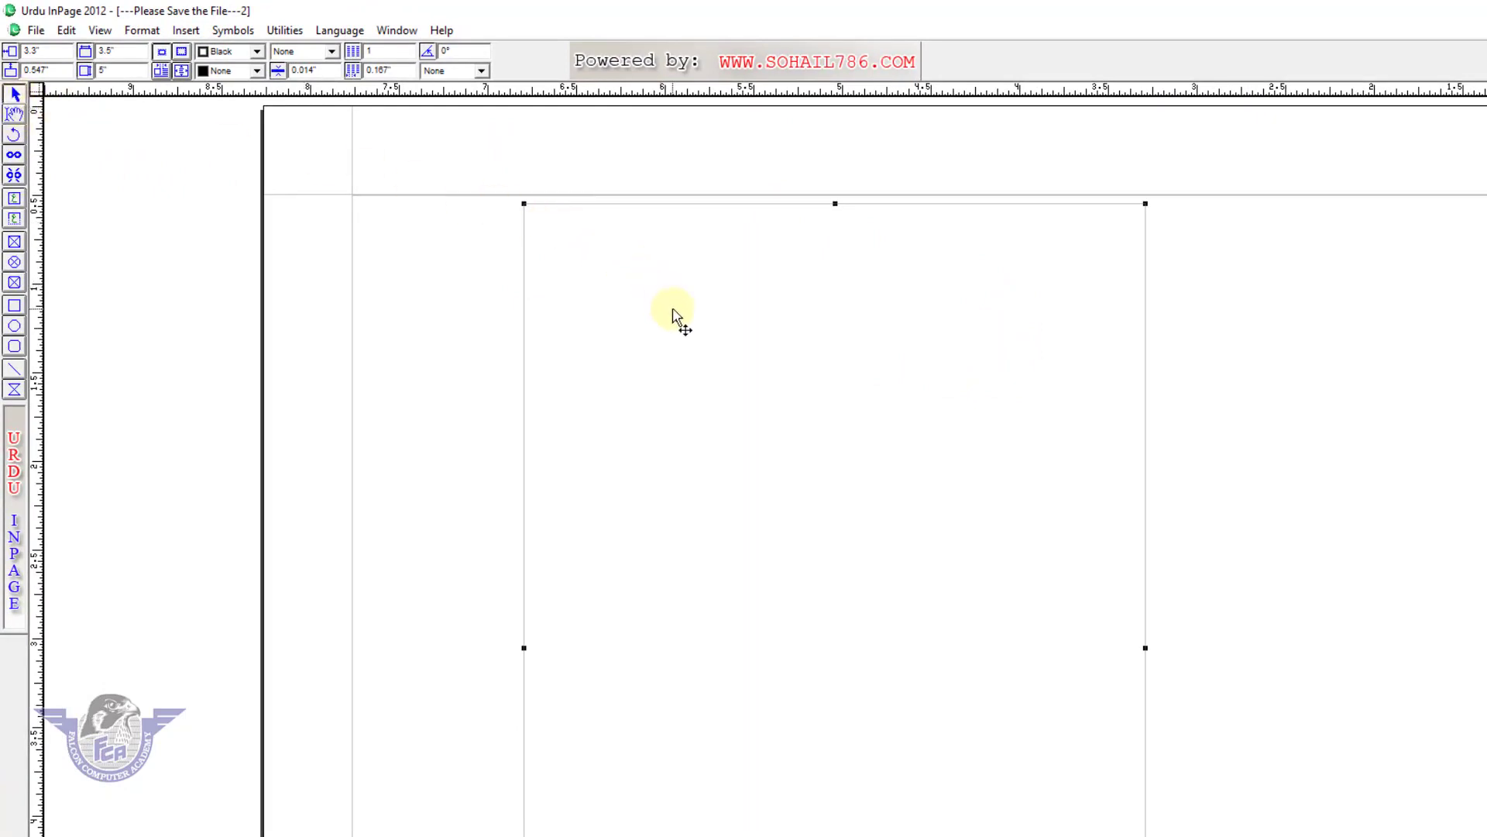
left_click_drag(677, 319, 808, 302)
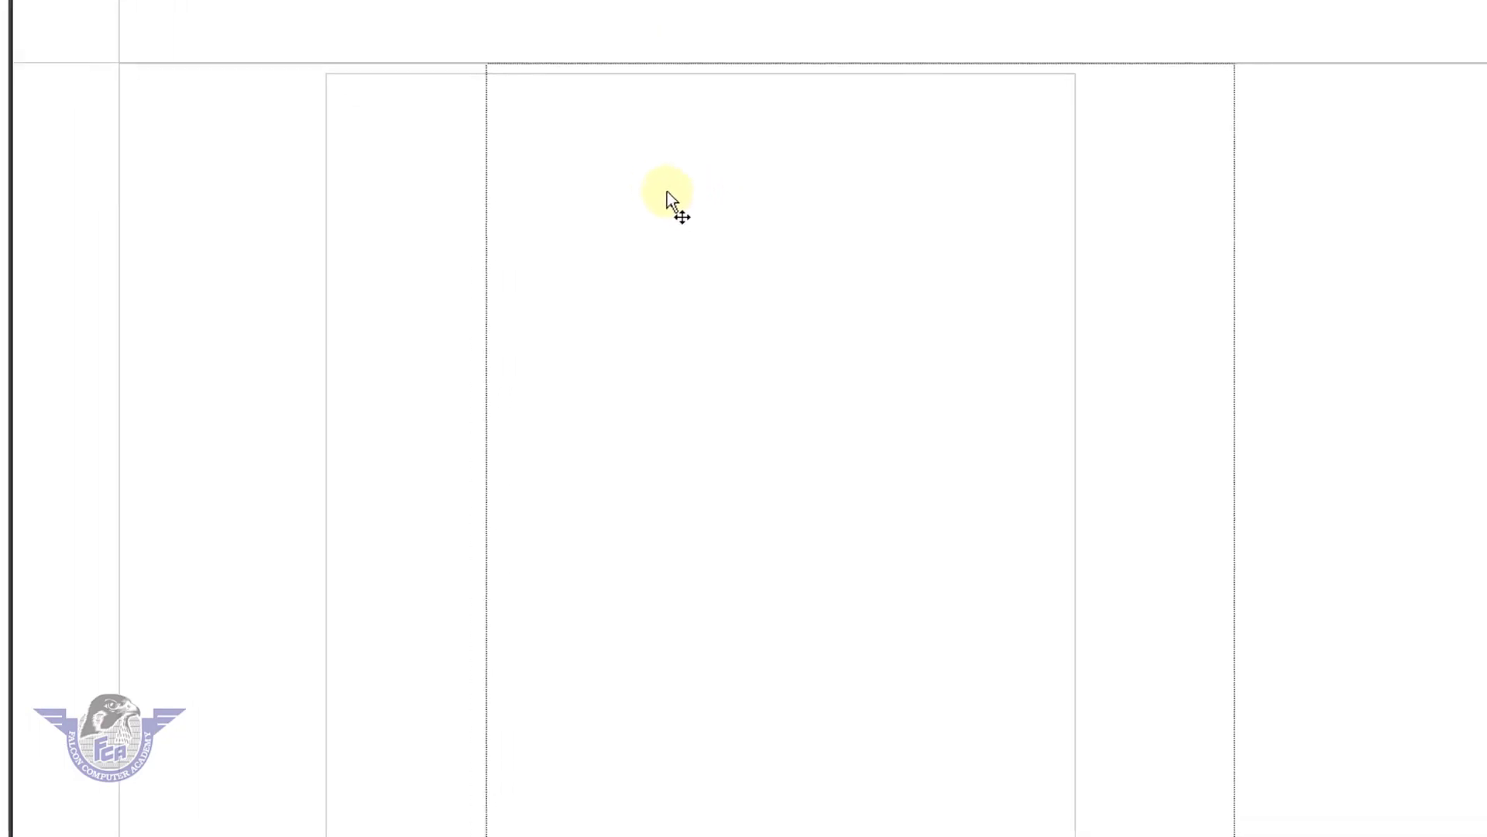
left_click_drag(667, 192, 645, 239)
left_click_drag(662, 316, 666, 262)
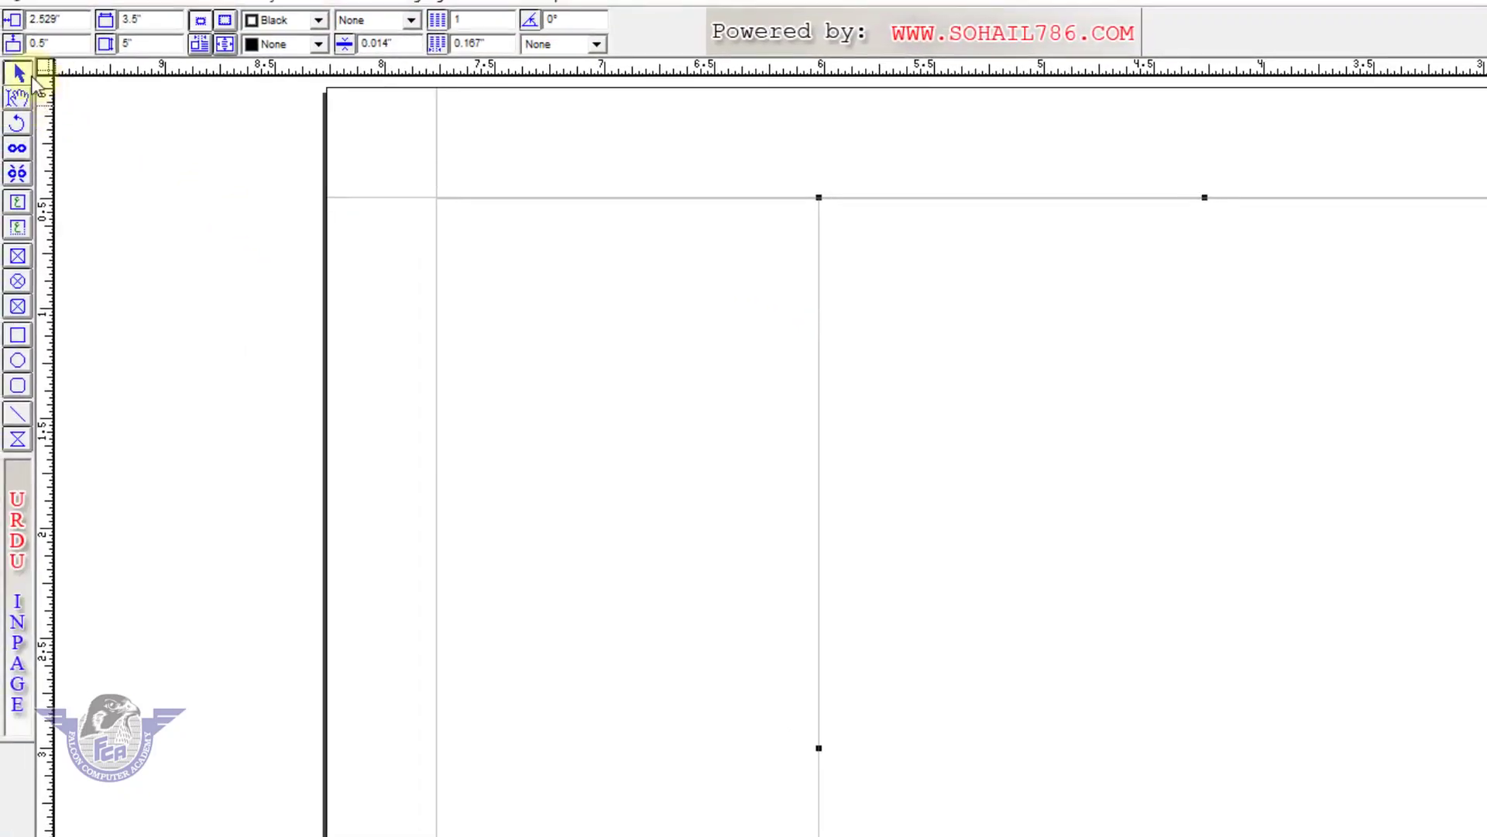
Step: Open the object properties of the 3.5 by 5 inch text box and set its border color to Blue
right_click(1084, 400)
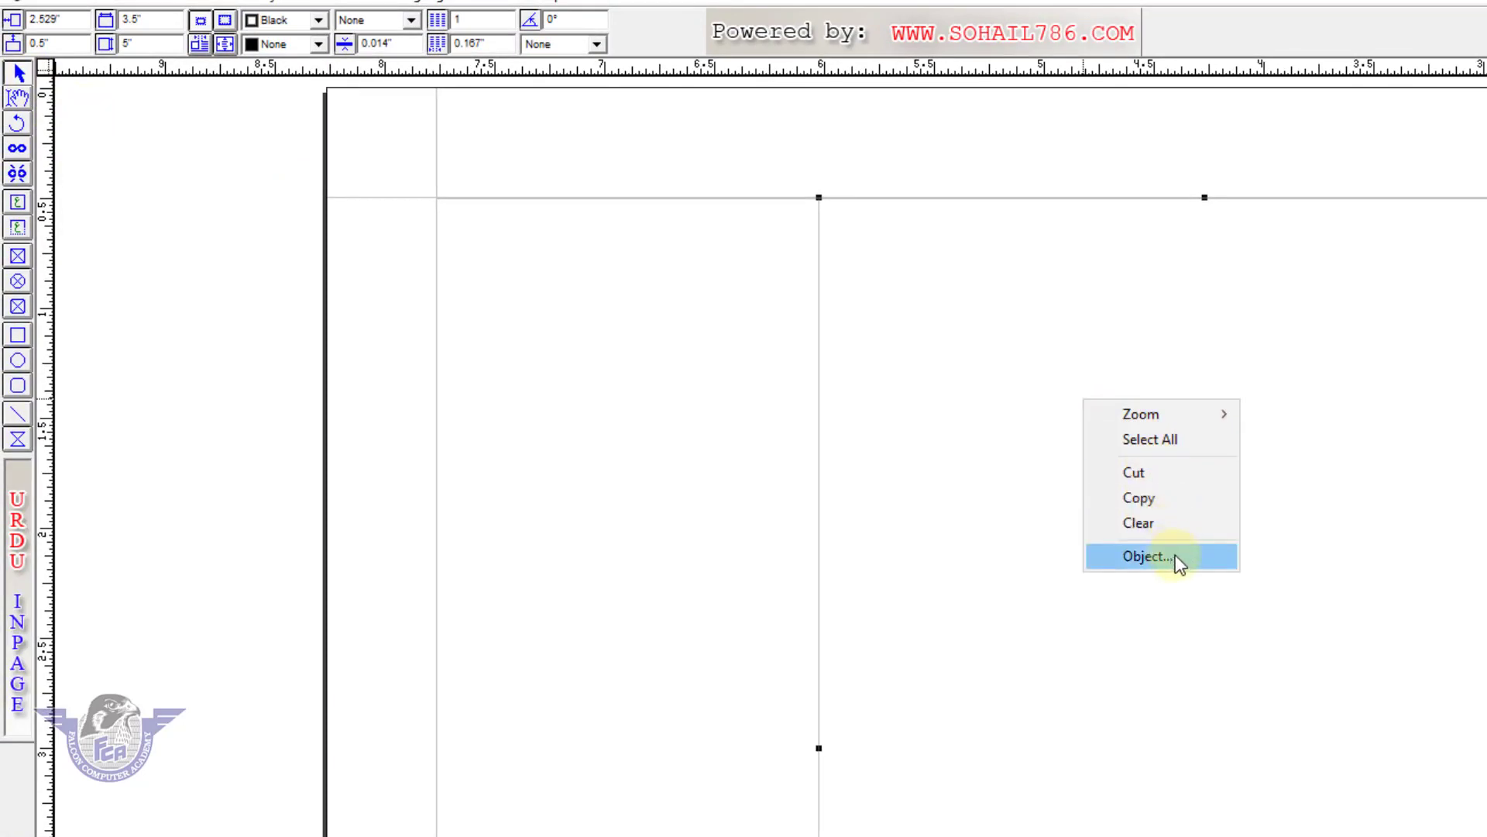
left_click(1145, 556)
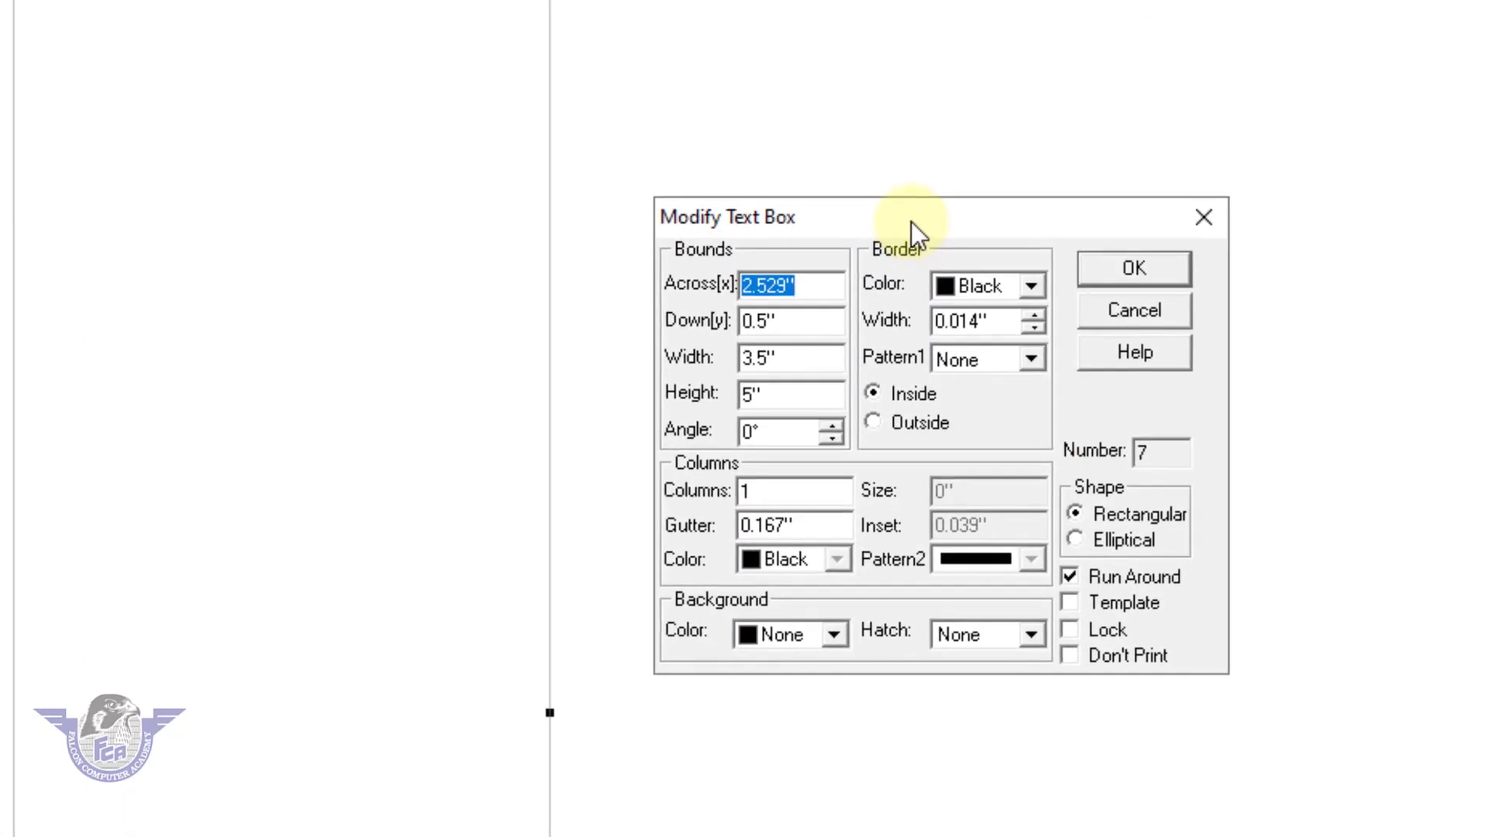
left_click_drag(896, 218, 397, 208)
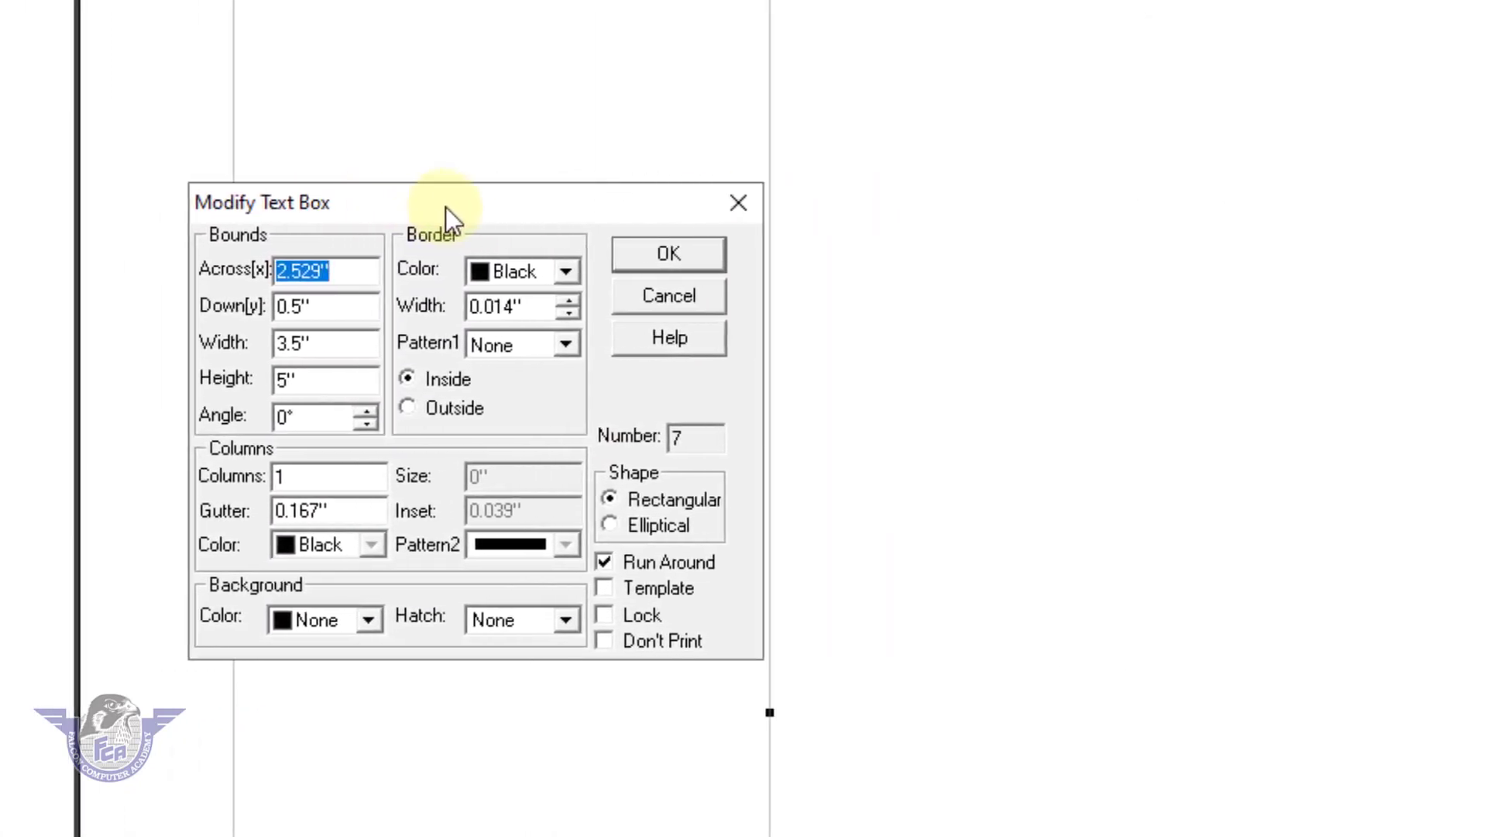
left_click(500, 268)
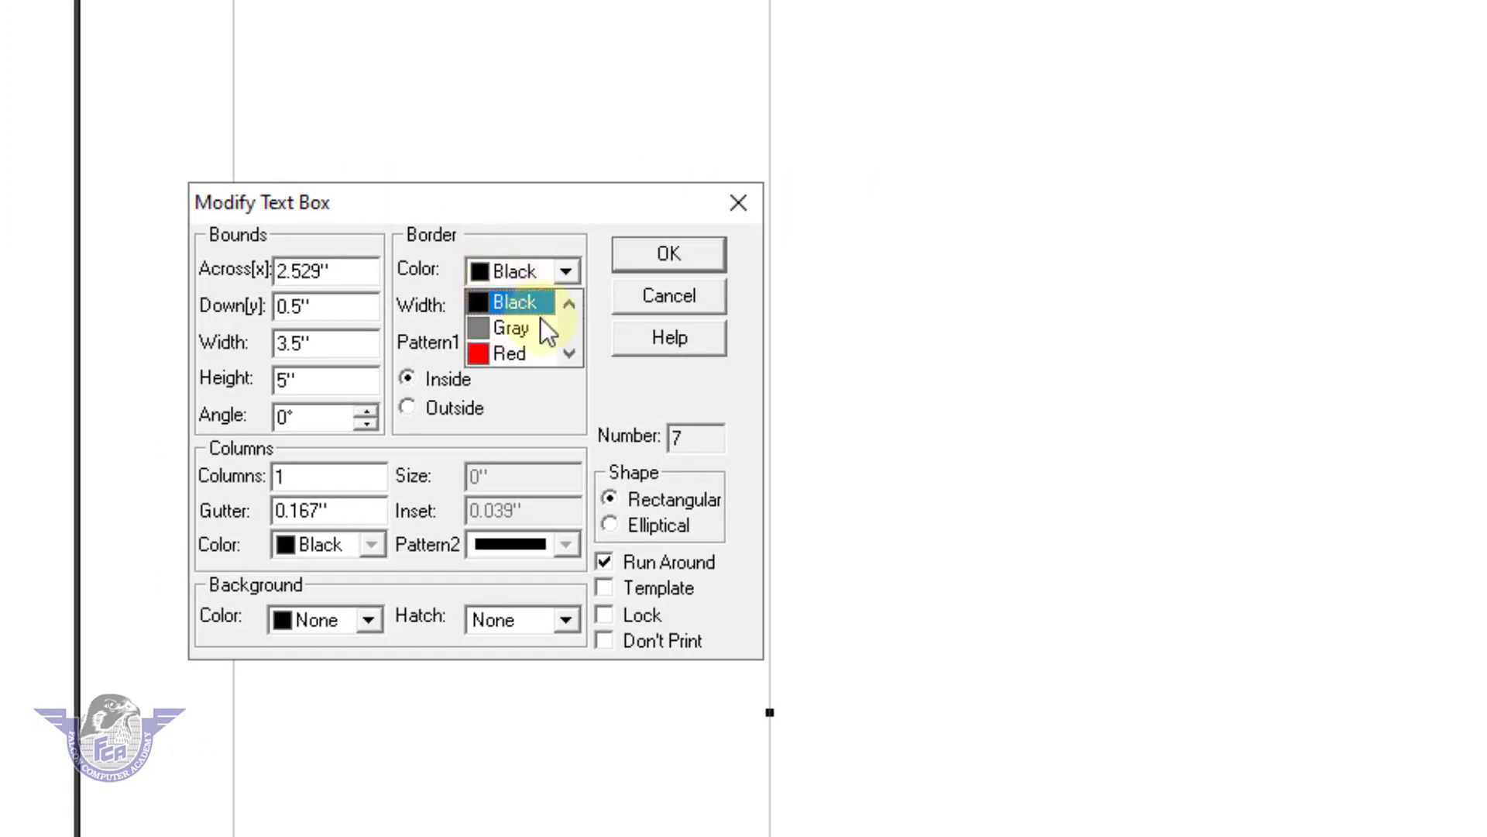
left_click(569, 357)
left_click(569, 358)
left_click(568, 358)
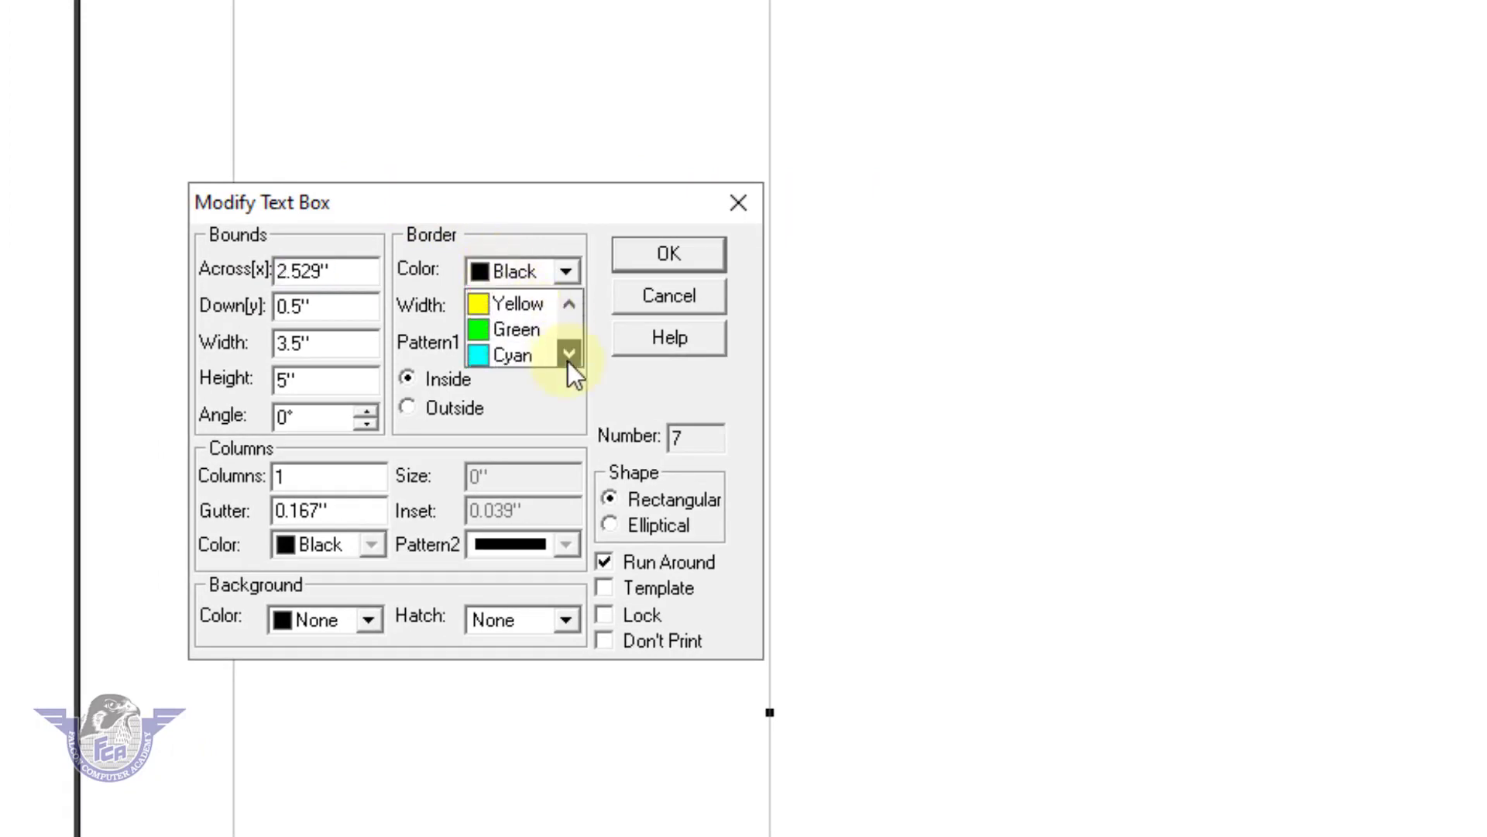
left_click(568, 358)
left_click(518, 354)
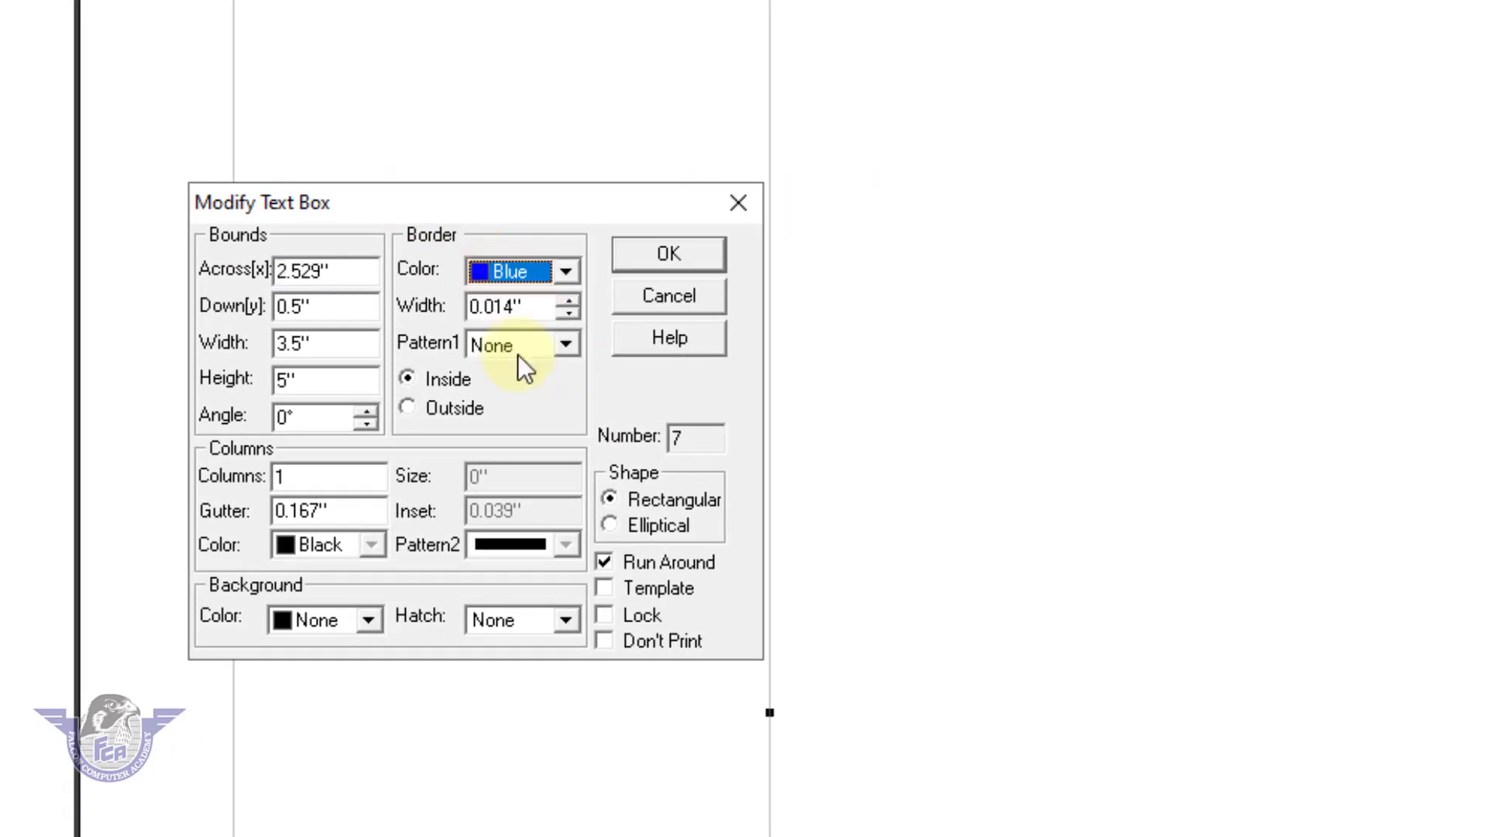
Step: Increase the text box's border width to 0.098 inches
left_click(570, 300)
left_click(569, 301)
left_click(569, 301)
left_click(569, 300)
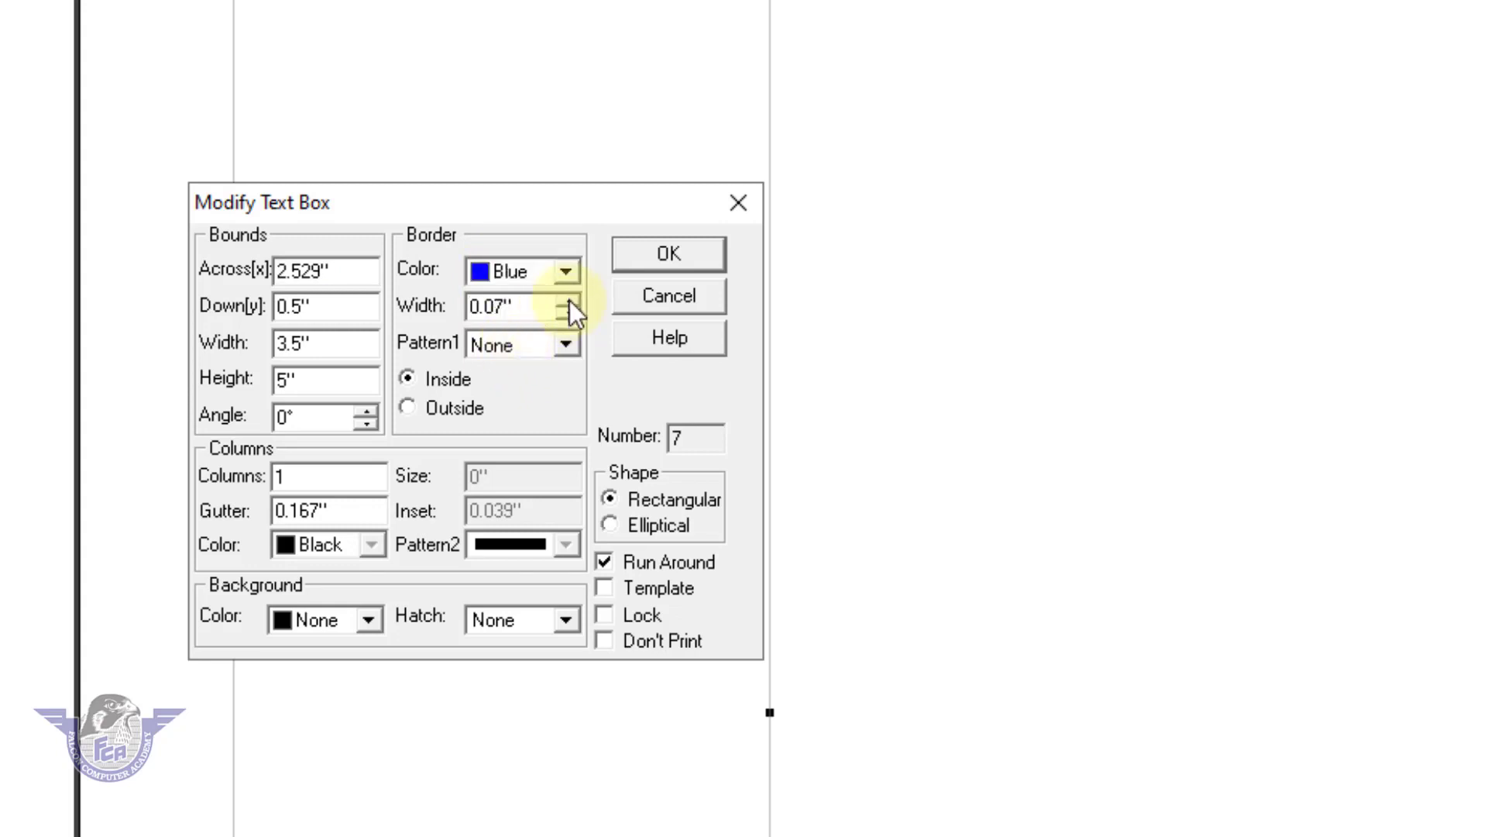
left_click(569, 300)
left_click(570, 300)
left_click_drag(530, 210, 554, 165)
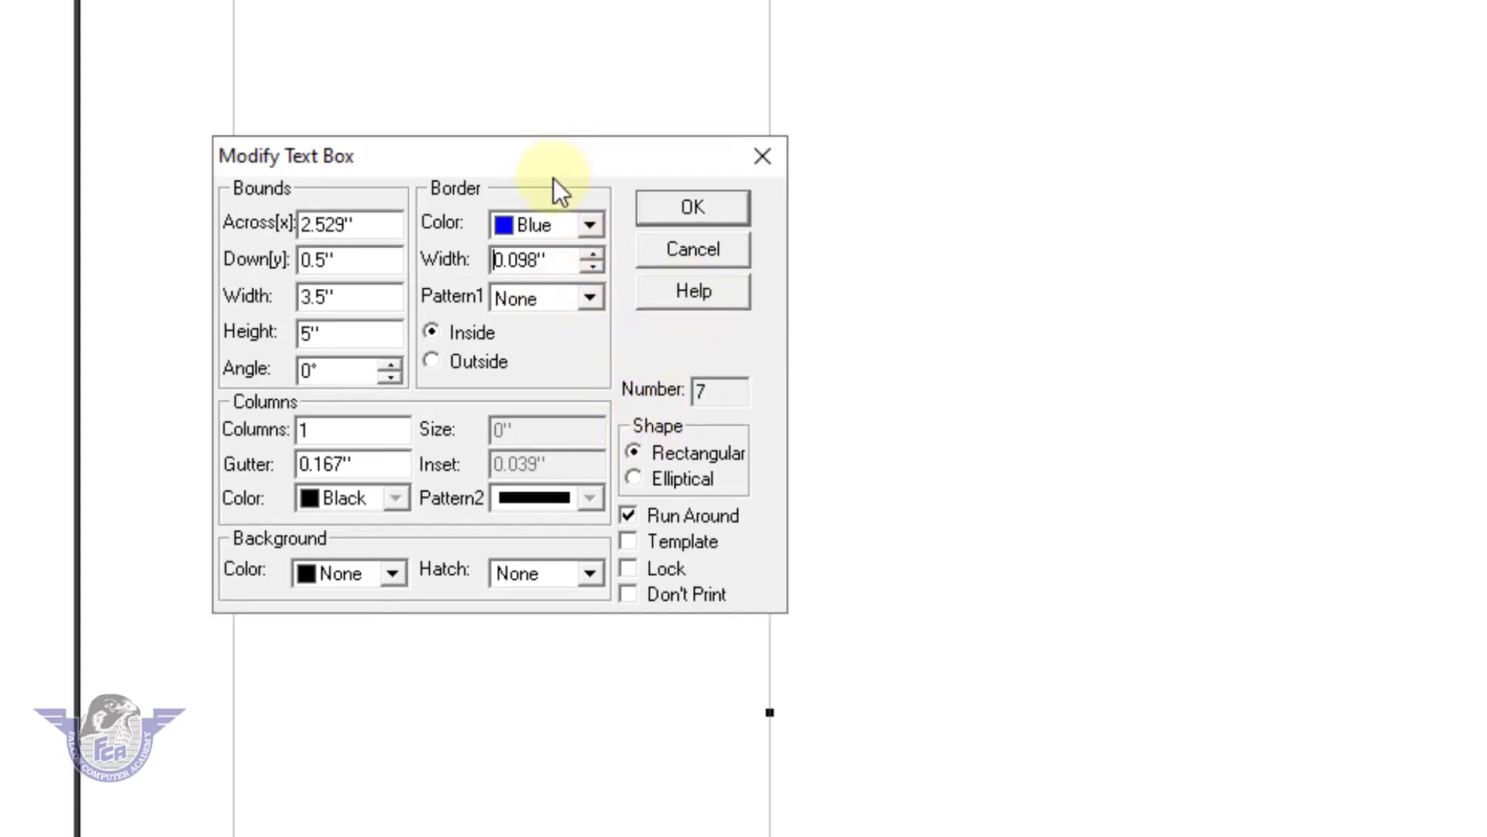
Step: Choose the dash-dot border pattern with diamonds for the text box and apply the border settings
left_click(554, 296)
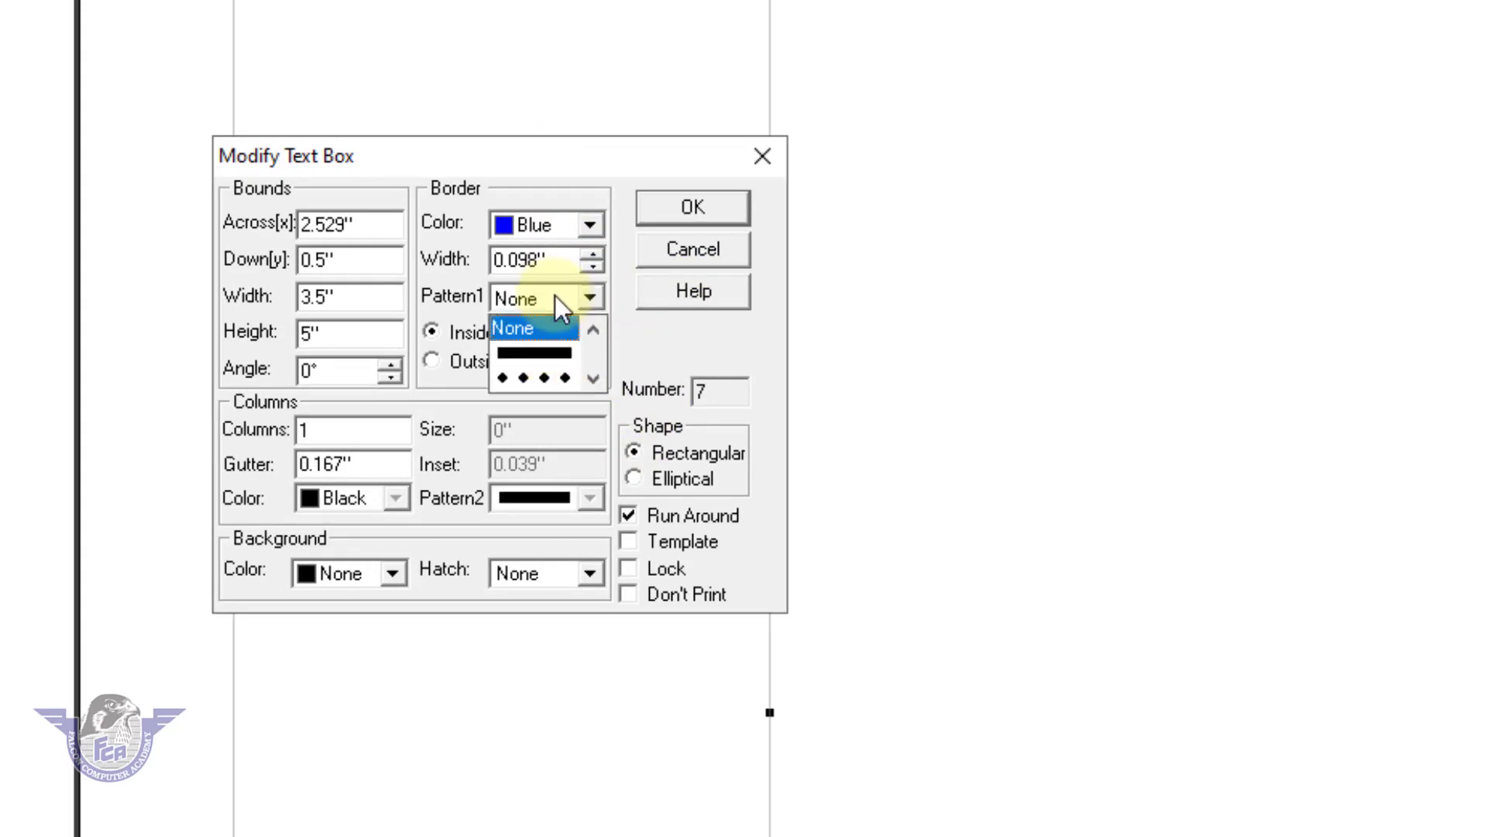
left_click(555, 295)
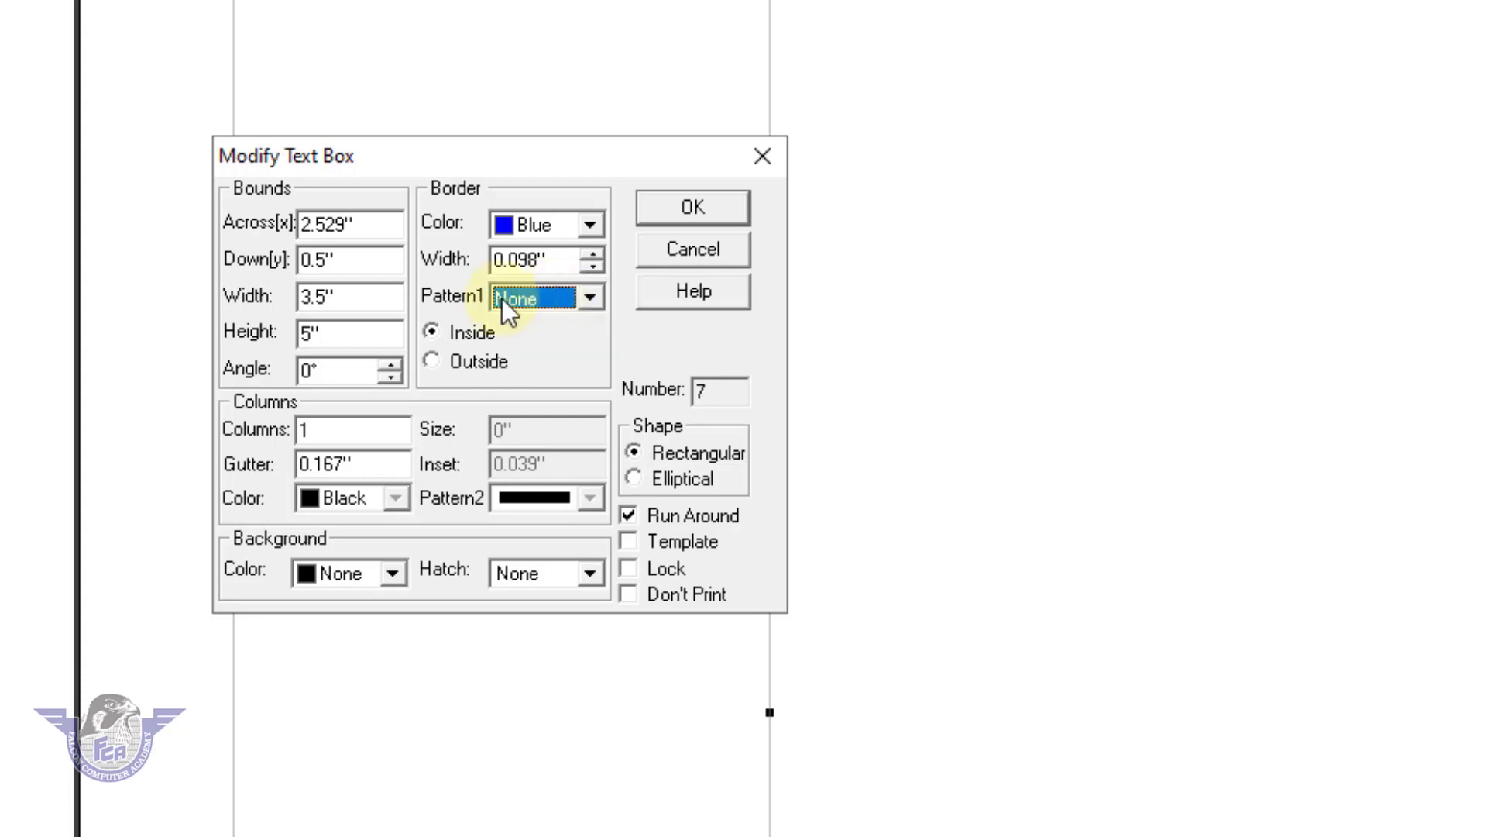
left_click(533, 298)
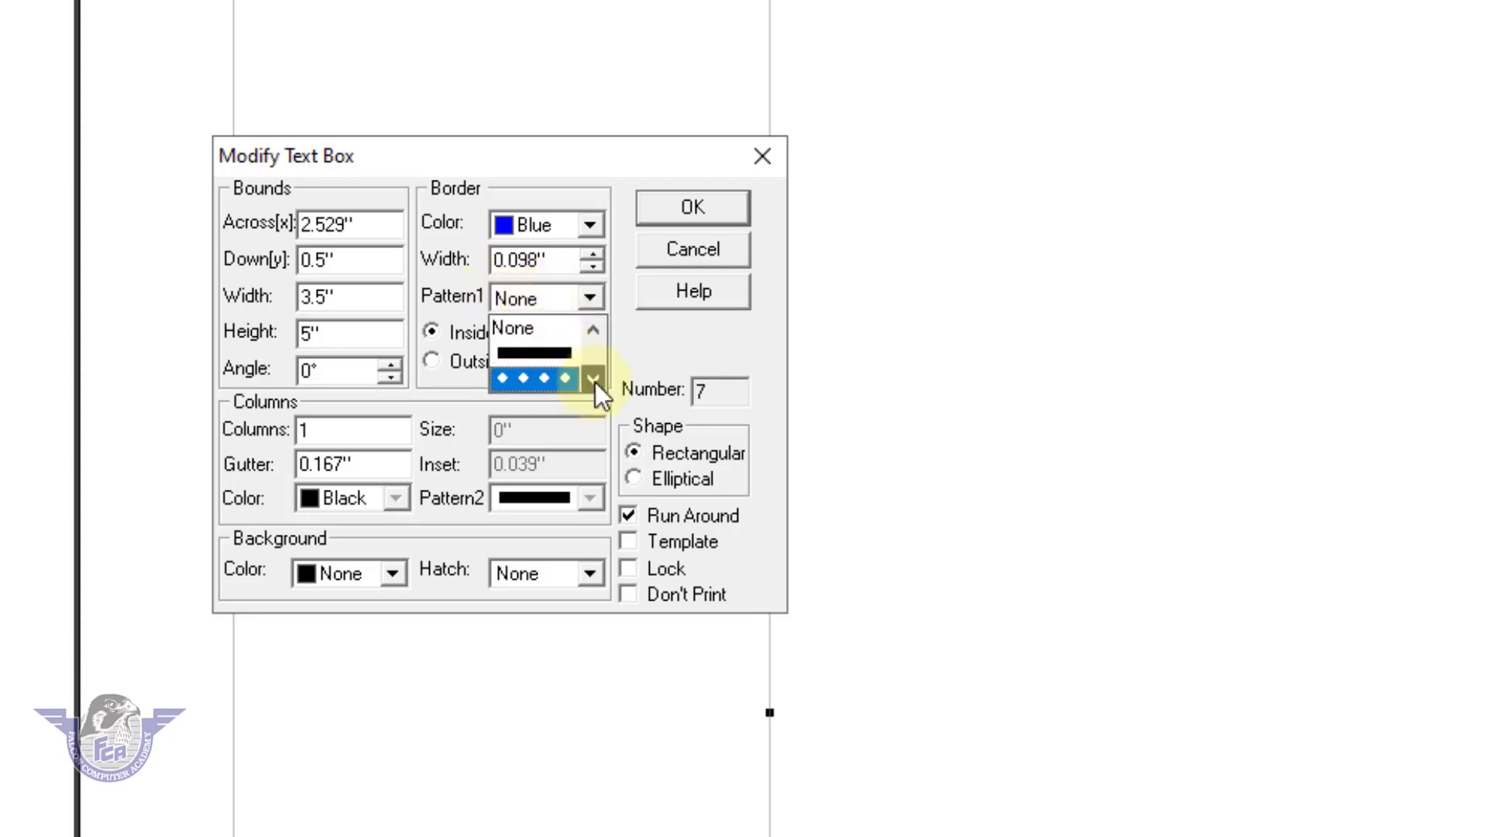
left_click(594, 380)
left_click(595, 382)
scroll(565, 378, "down", 4)
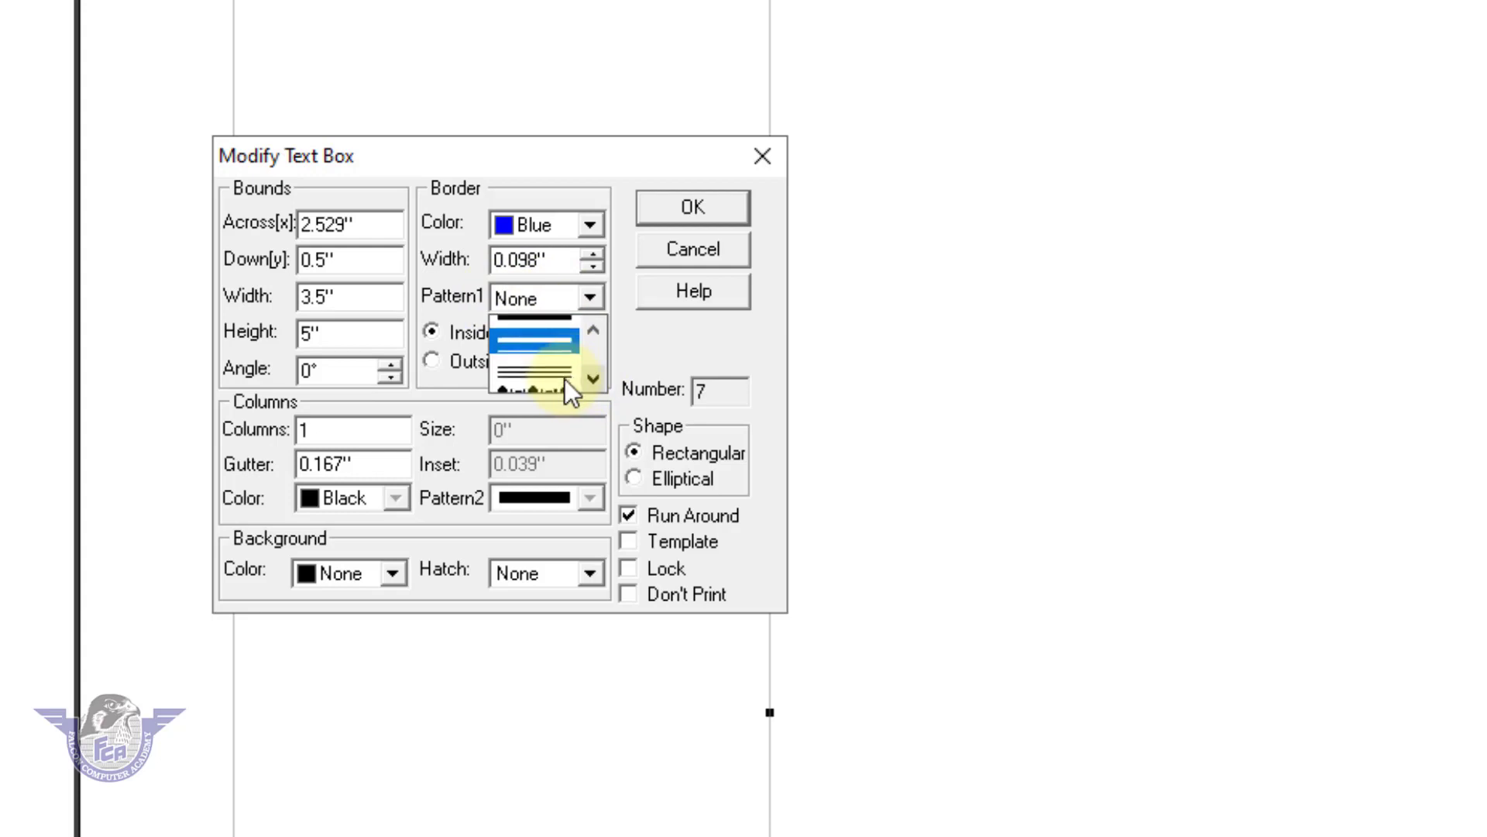
left_click(557, 352)
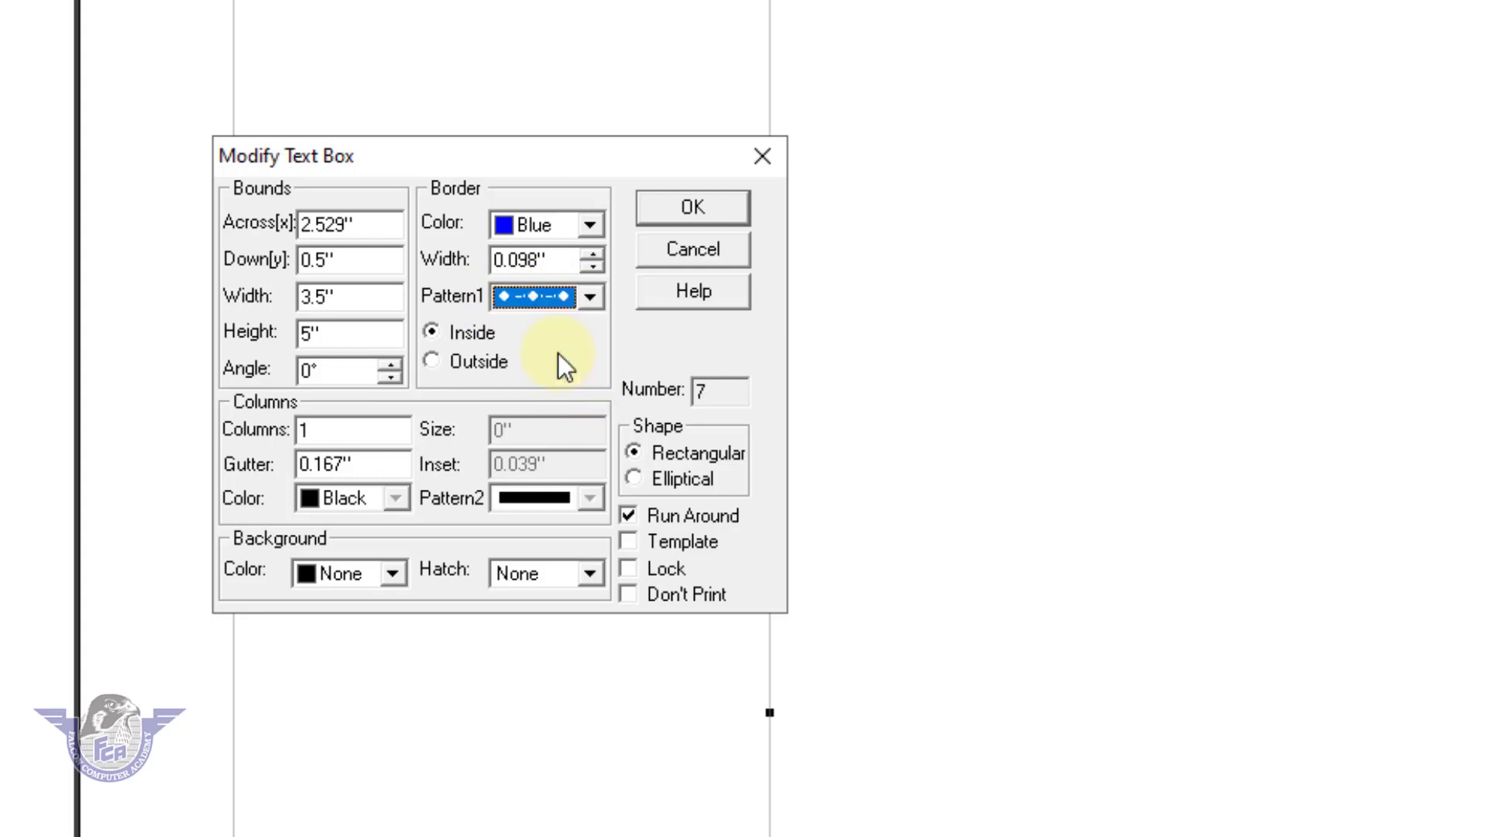
left_click(713, 211)
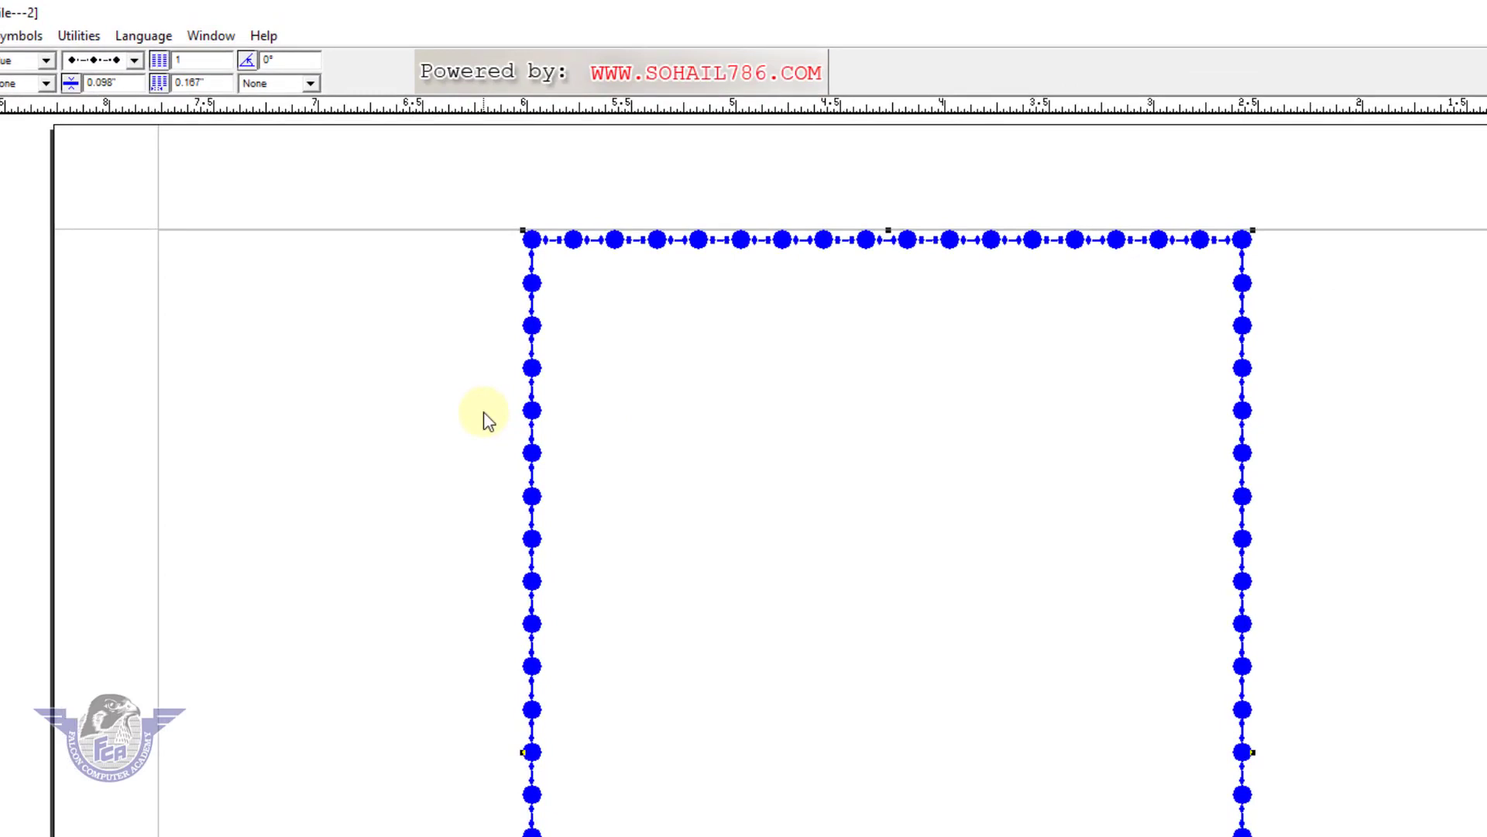
Step: Draw a title text box about 0.781 by 0.275 inches and place it directly above the upper-left corner of the blue border
key("F6")
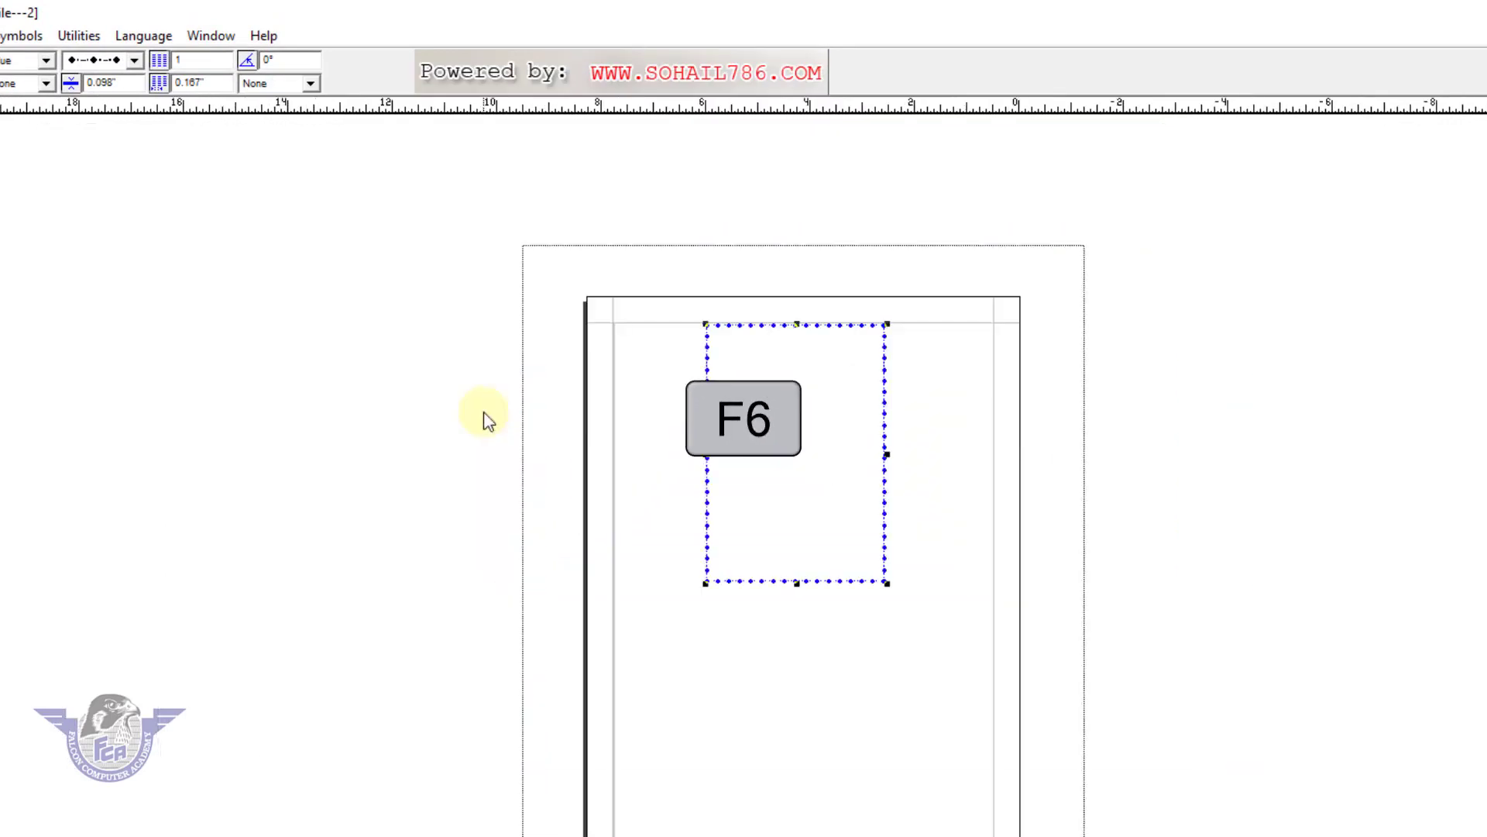
key("F6")
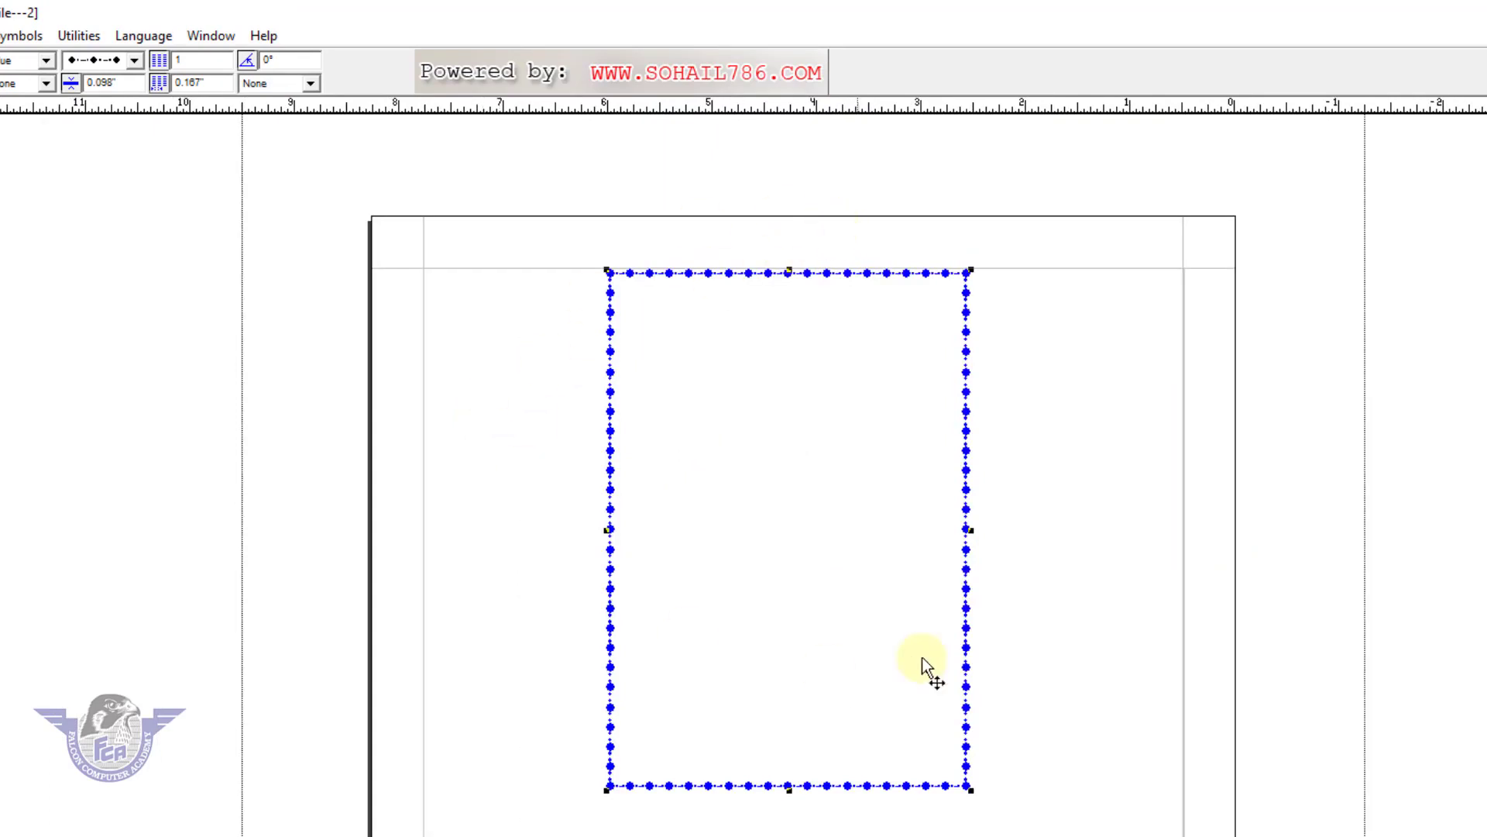
key("F6")
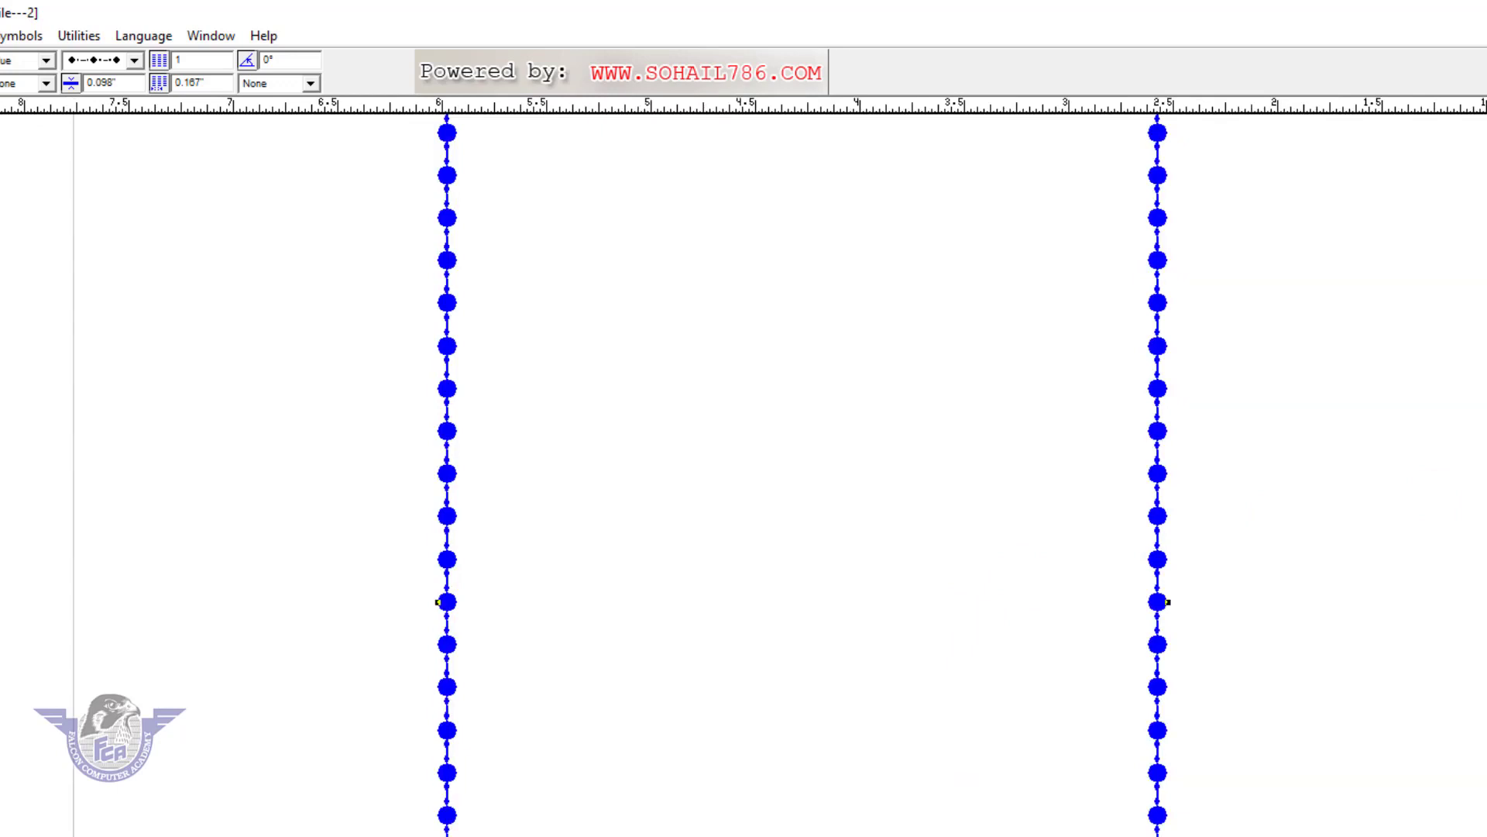
scroll(781, 388, "up", 5)
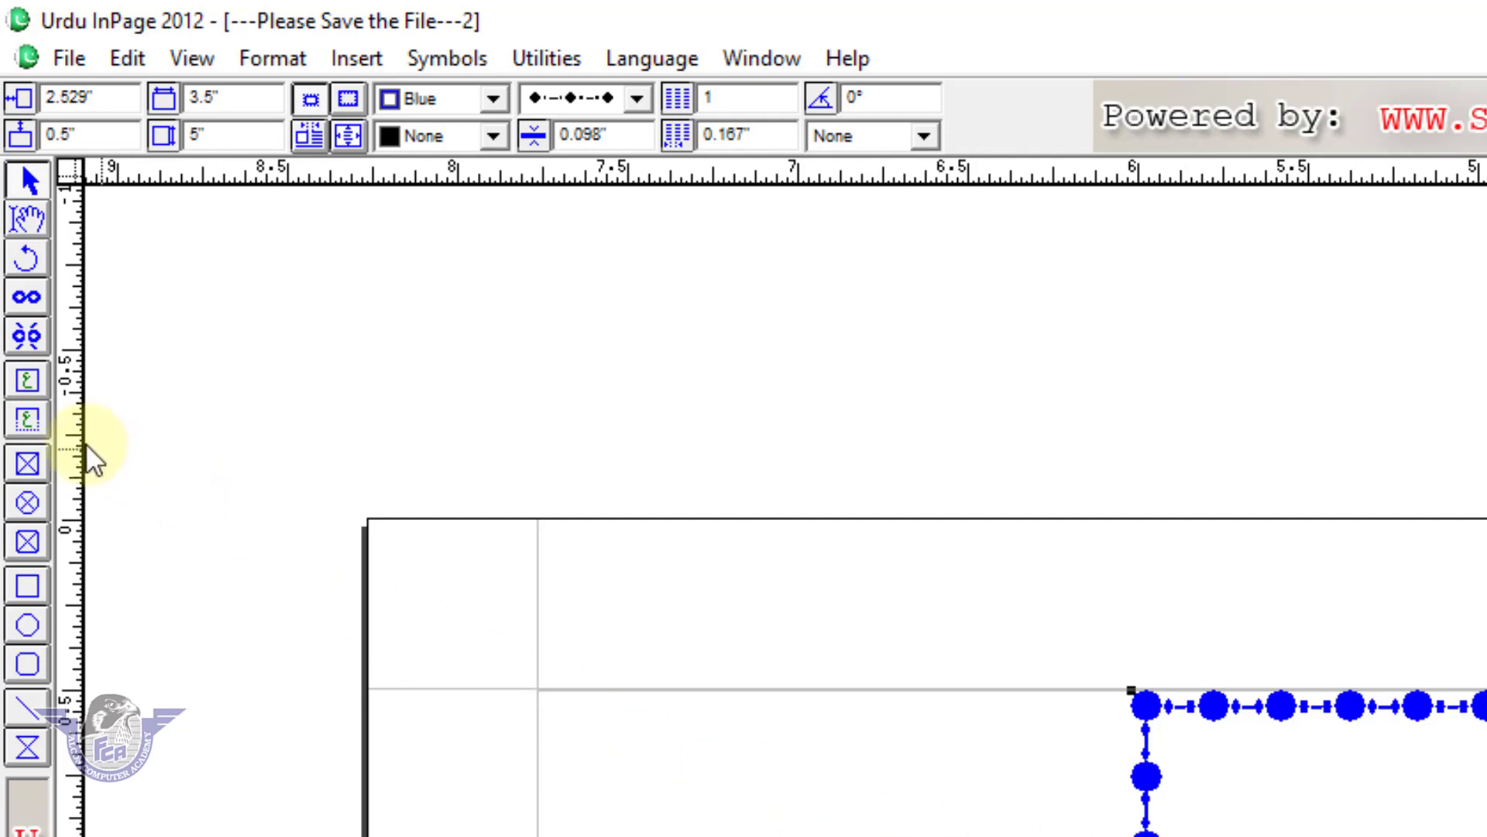
left_click(20, 419)
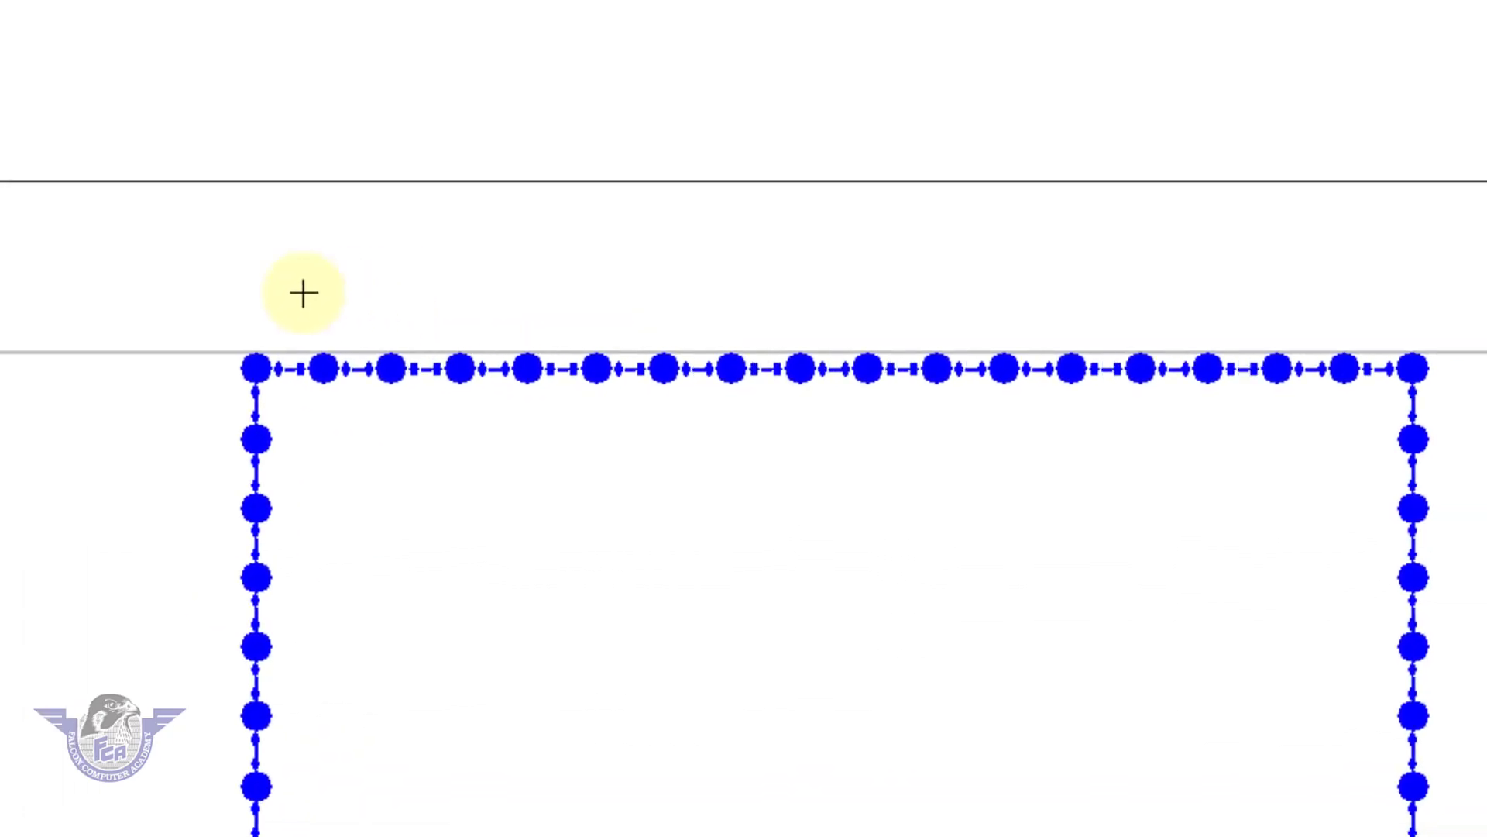
left_click_drag(1144, 611, 1267, 670)
left_click_drag(385, 335, 528, 328)
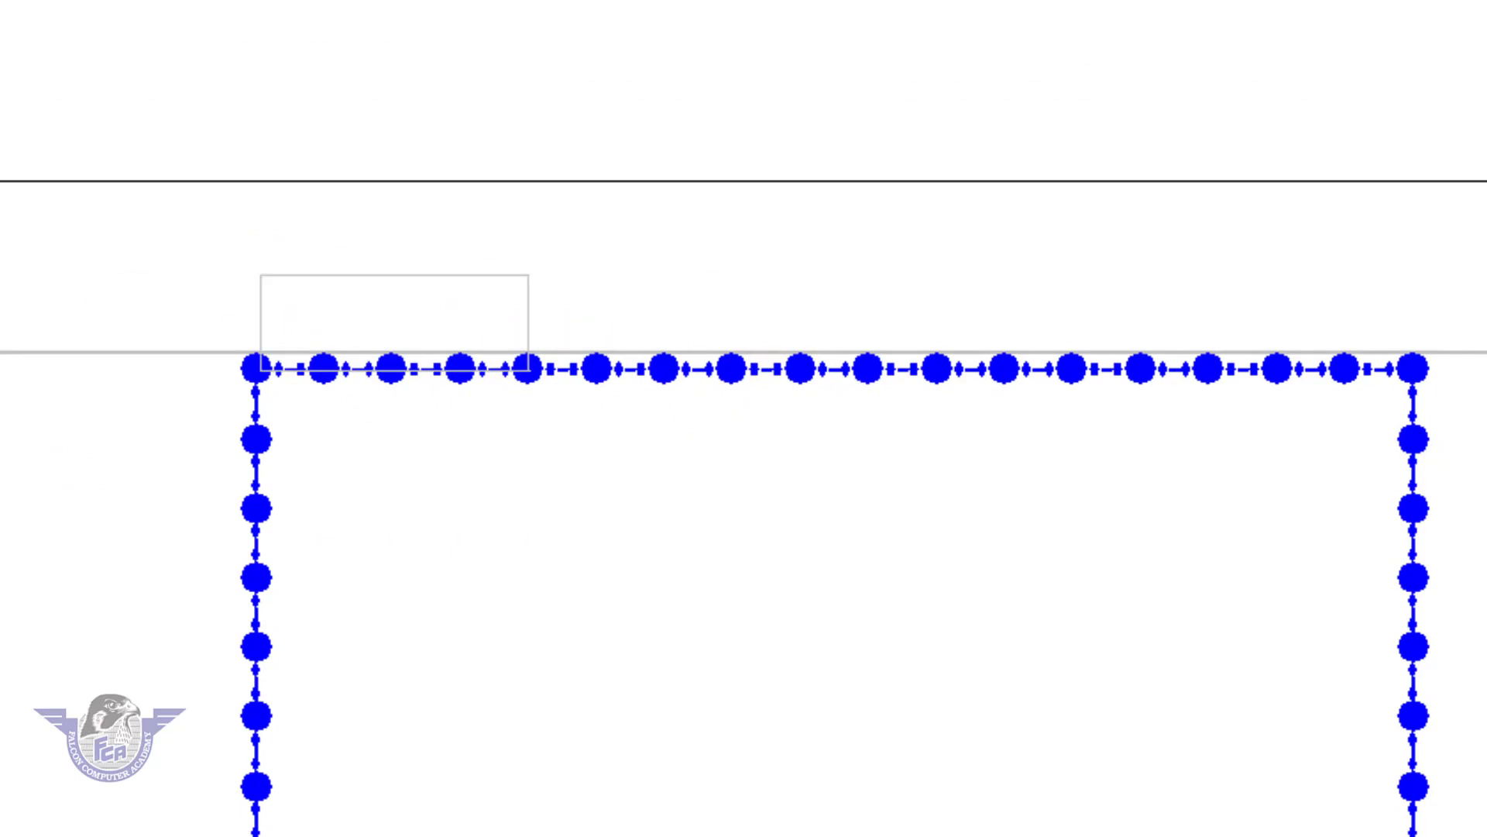
left_click(327, 304)
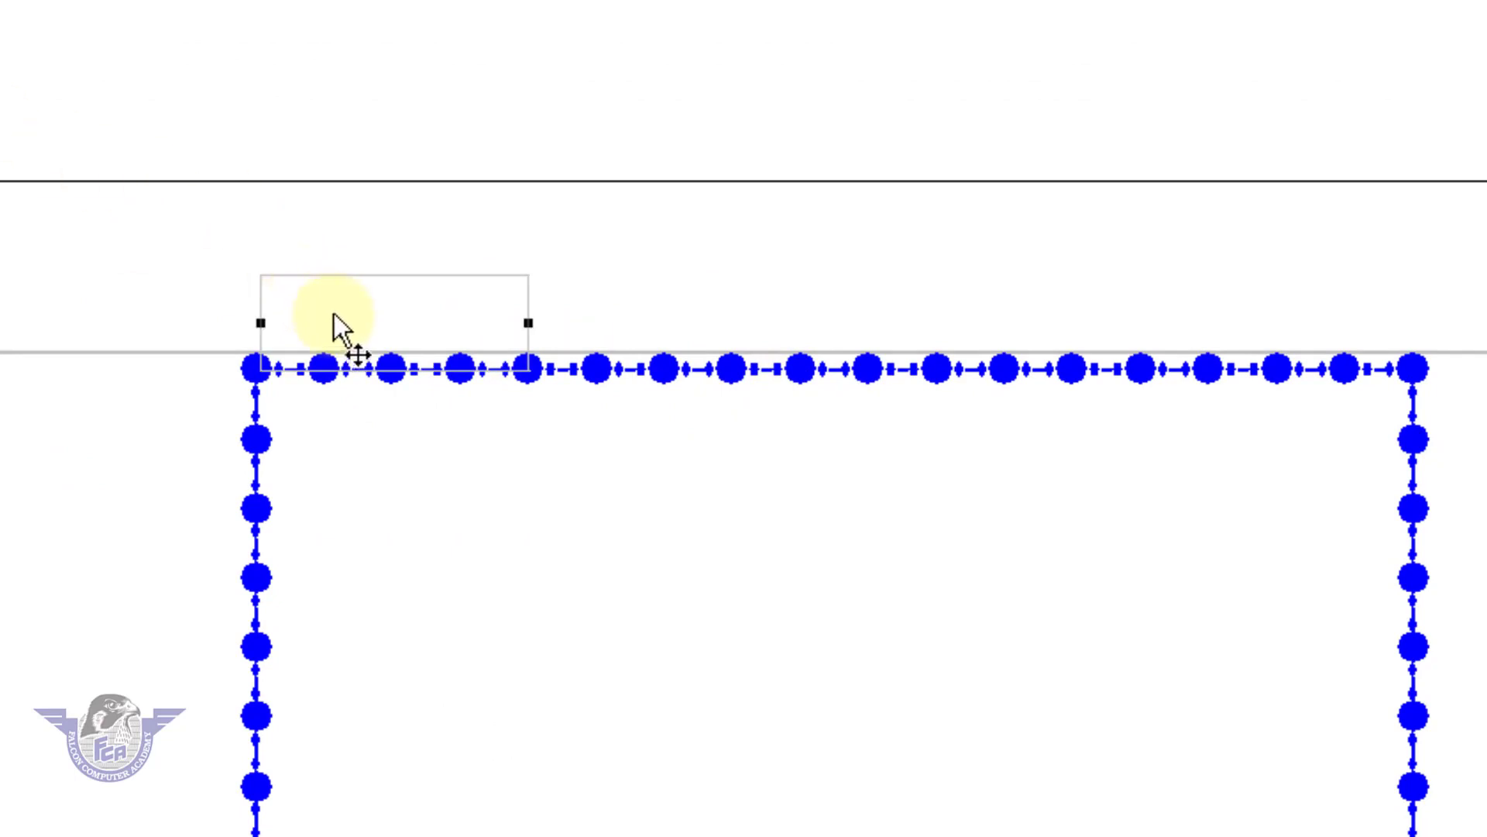
left_click_drag(334, 313, 335, 292)
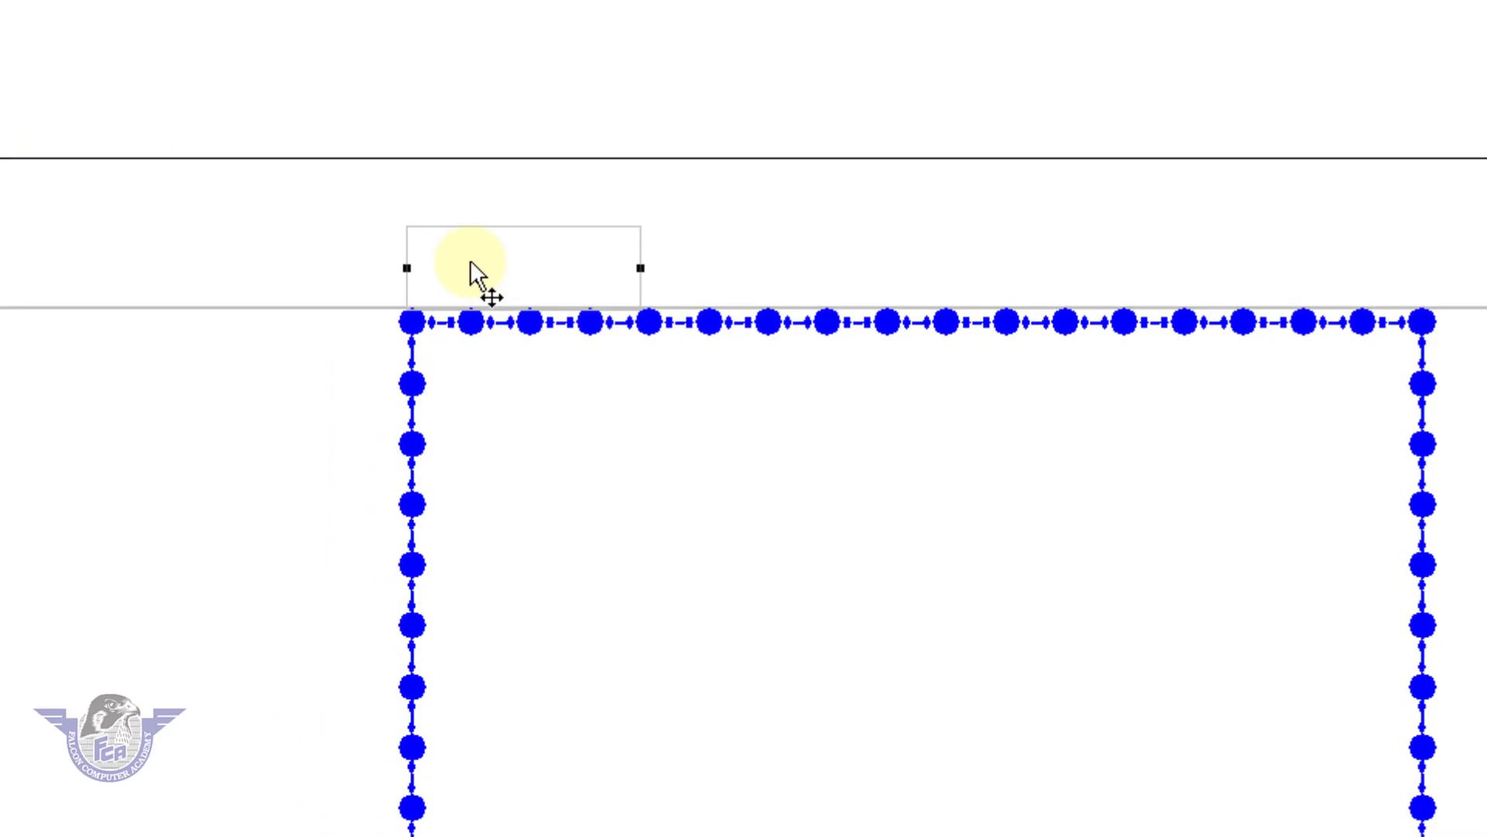
left_click_drag(499, 276, 114, 286)
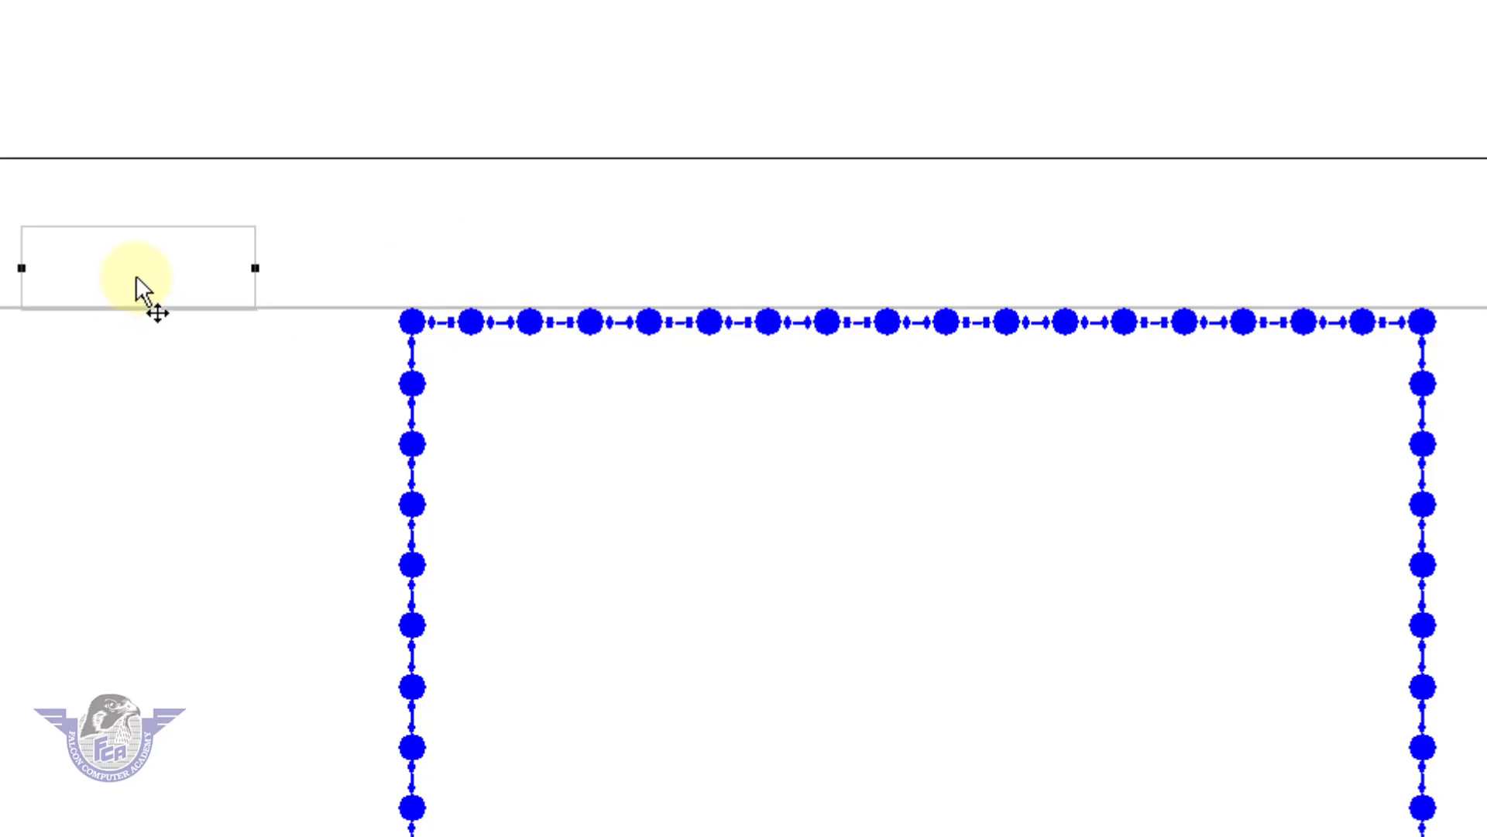
left_click_drag(136, 276, 503, 276)
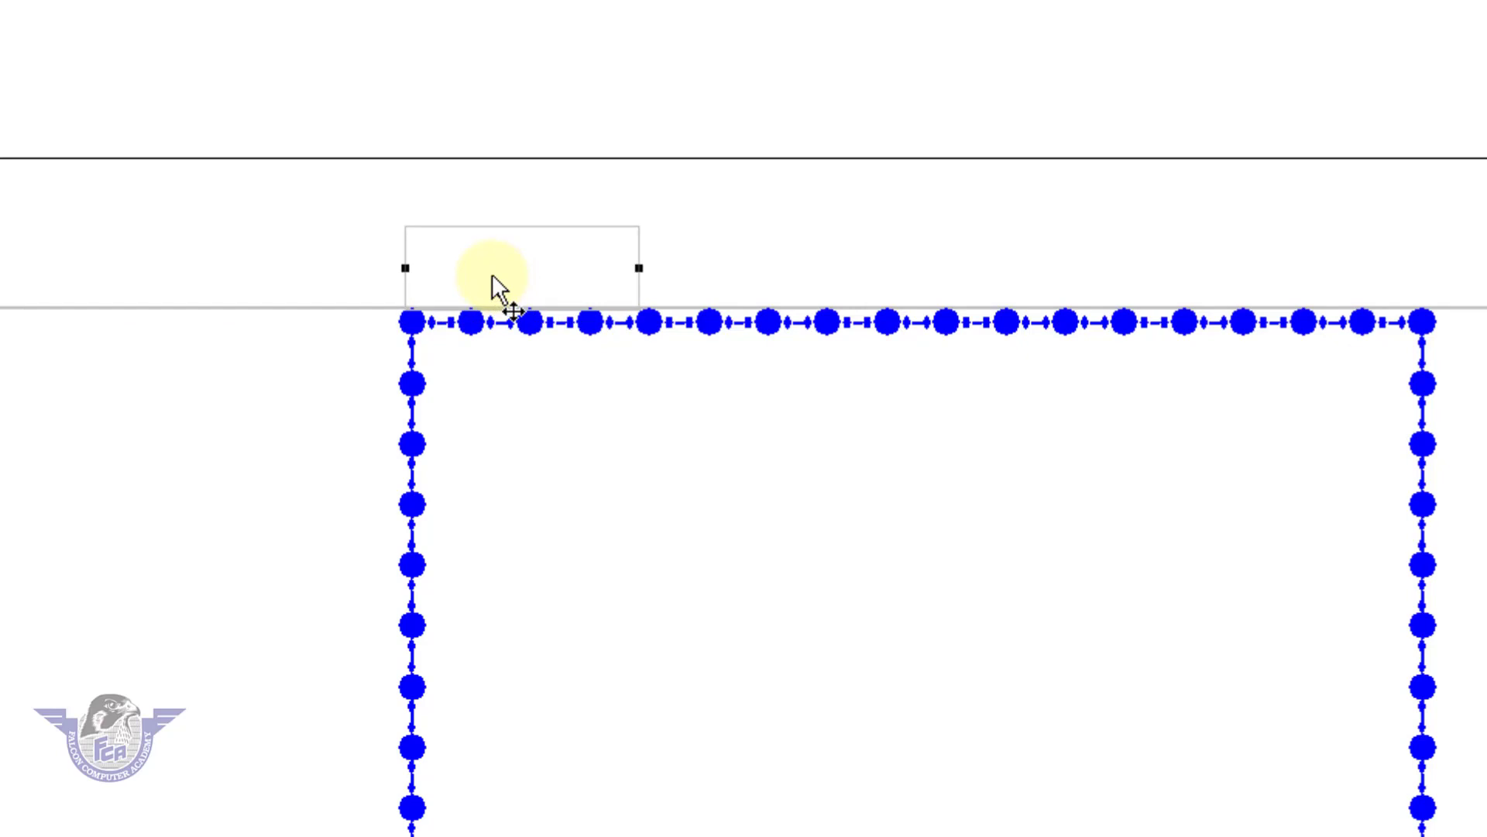
Step: Copy the small title text box, paste it and place the copy above the upper-right corner of the blue border
right_click(493, 276)
left_click(609, 404)
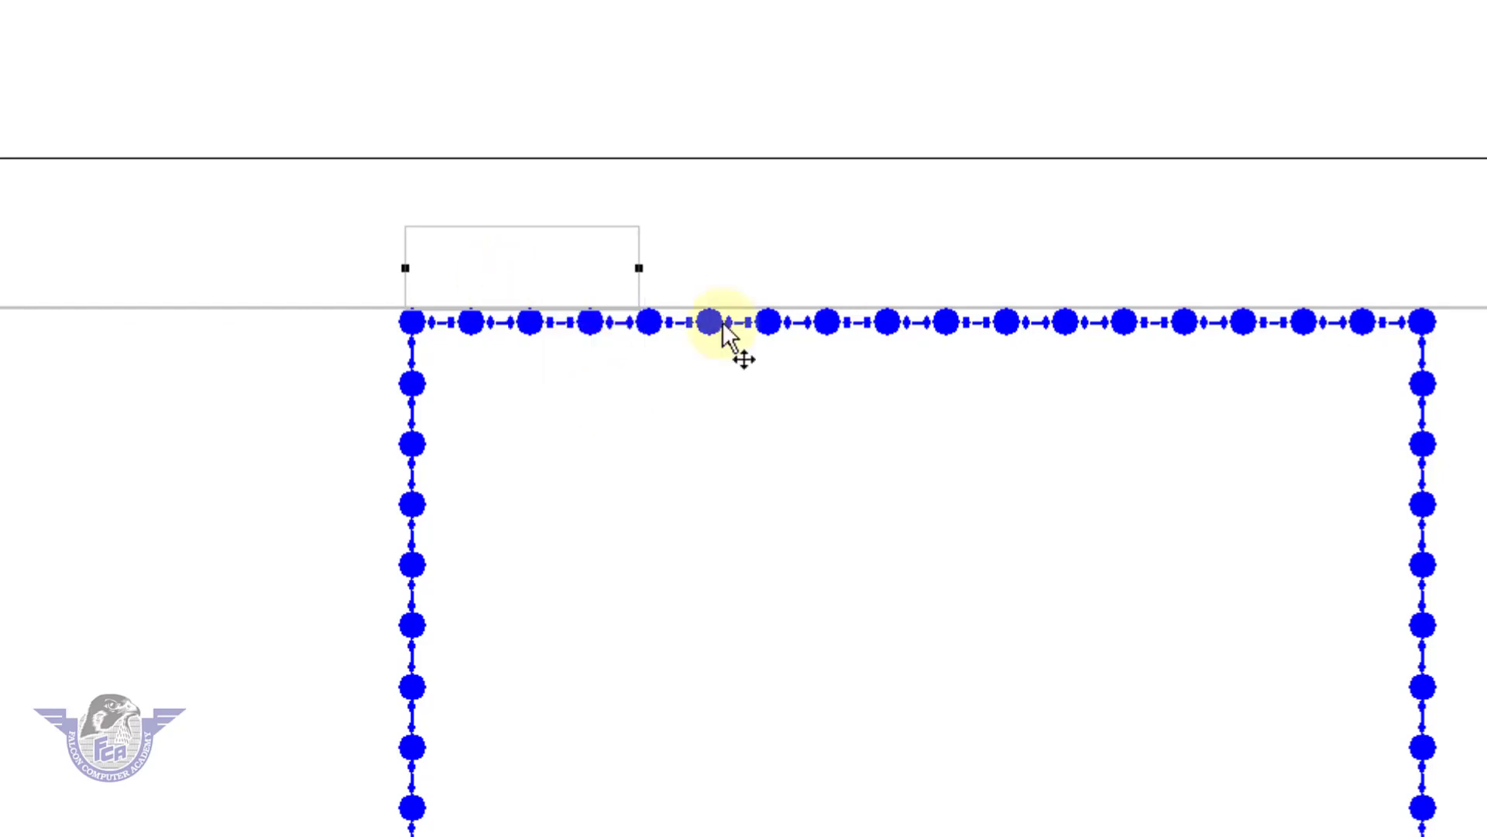
right_click(922, 223)
left_click(1004, 423)
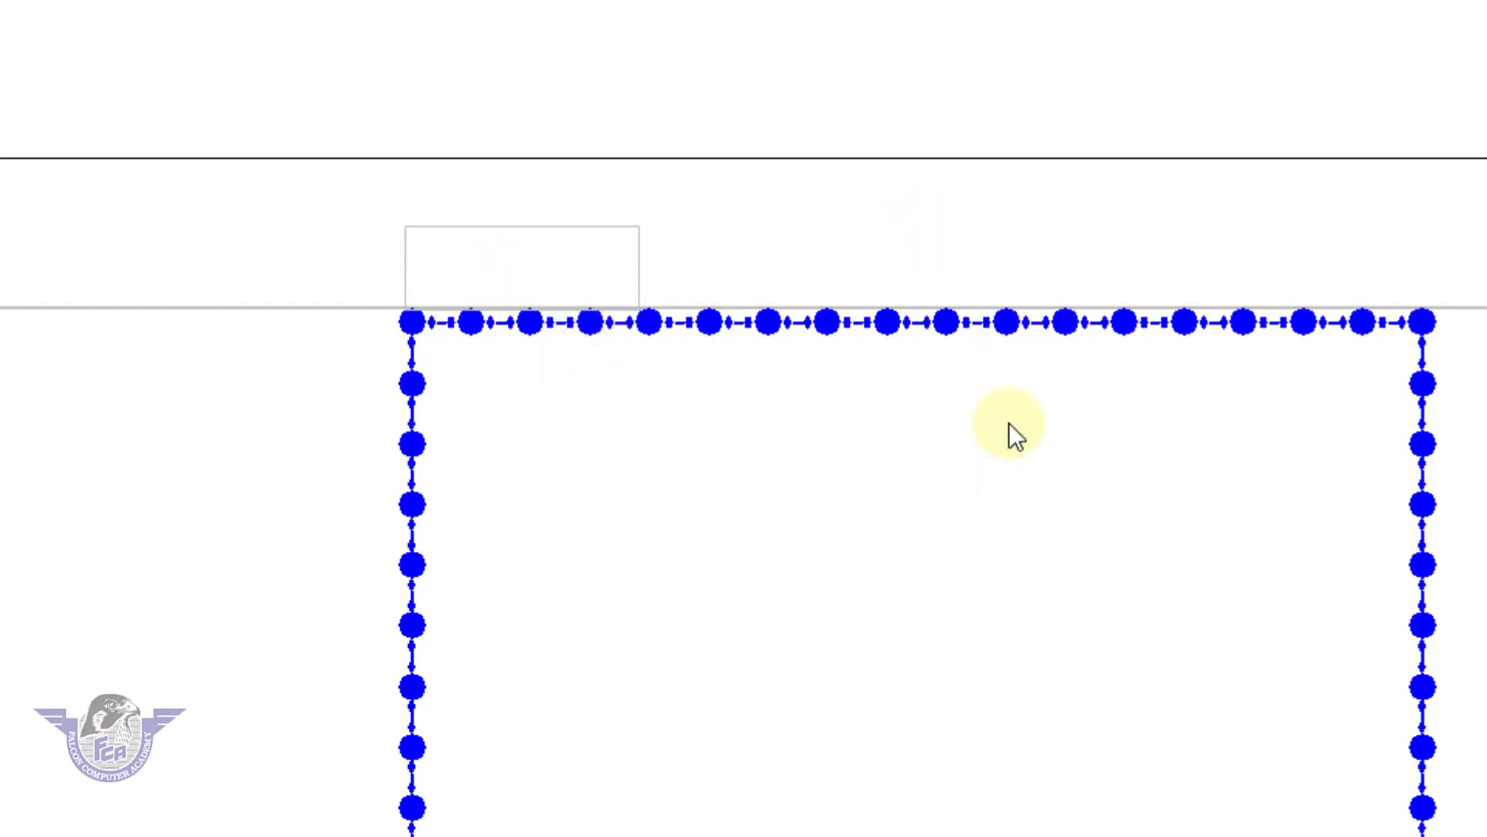
left_click(1251, 277)
left_click_drag(1250, 277, 1349, 267)
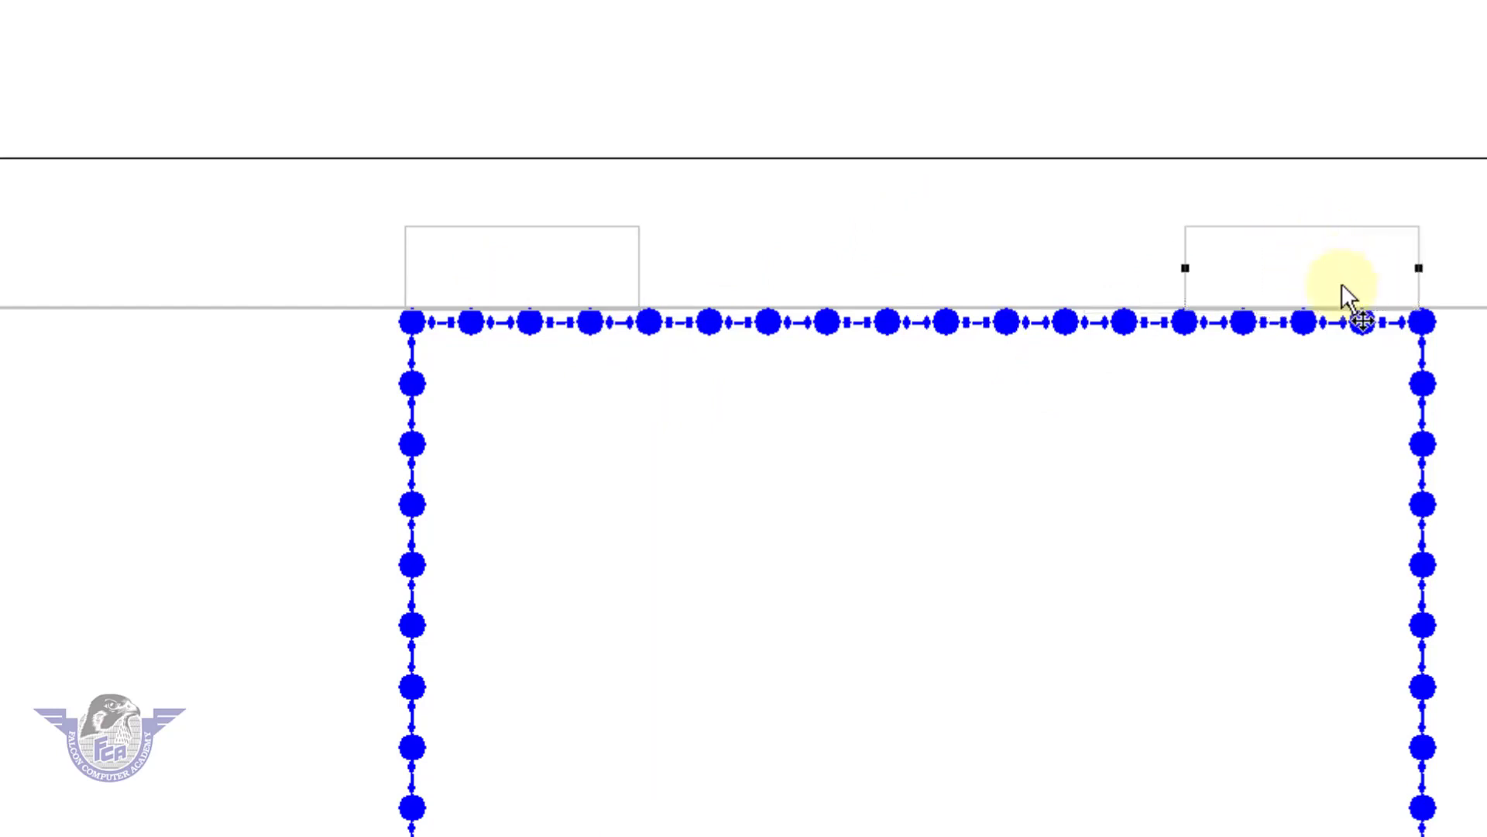
Step: Stretch the copied title box leftward to roughly twice its width, keeping its right edge at the border's corner
left_click(1116, 271)
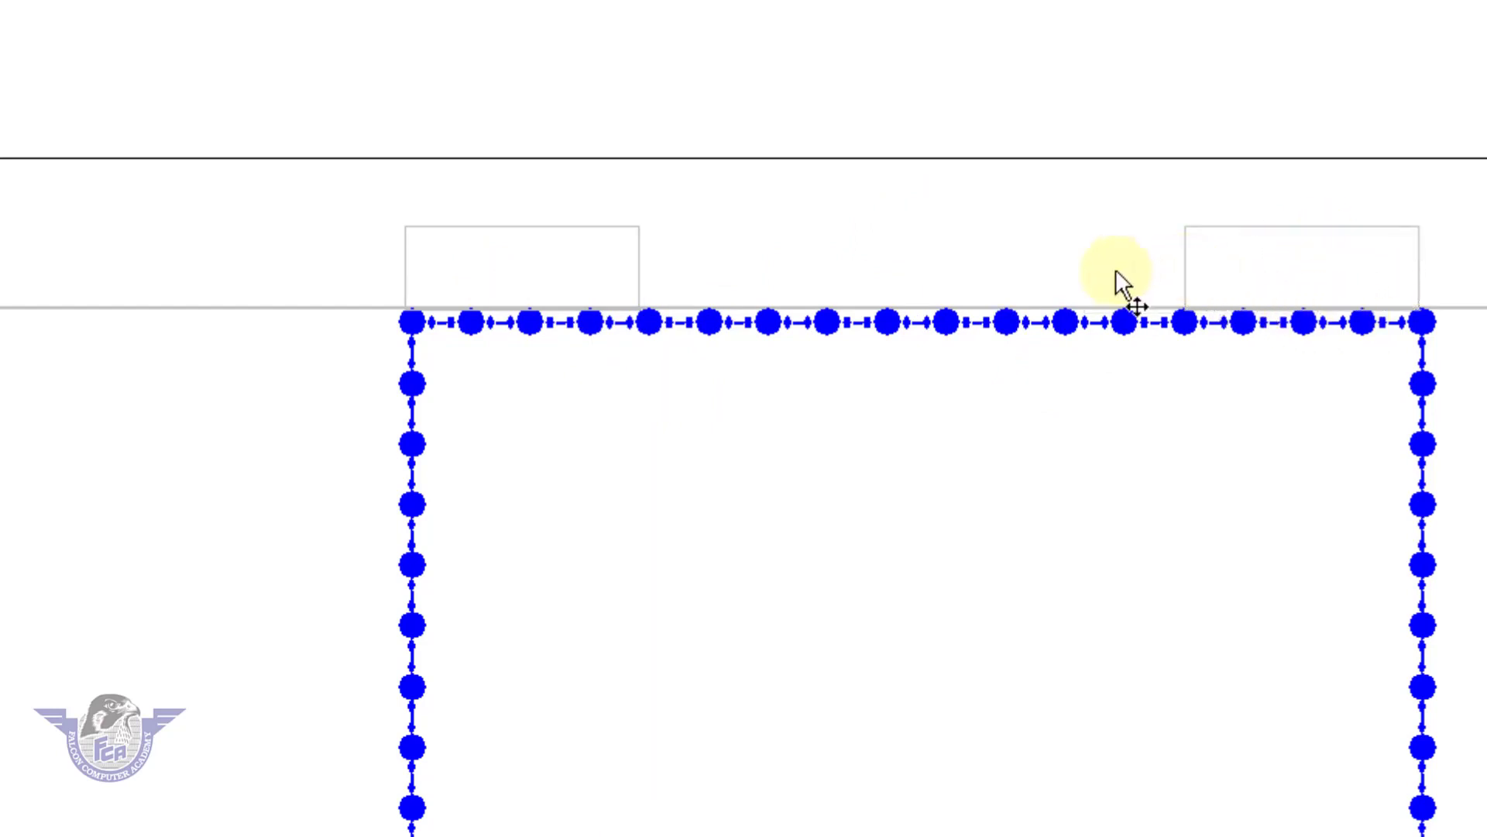
left_click(1185, 276)
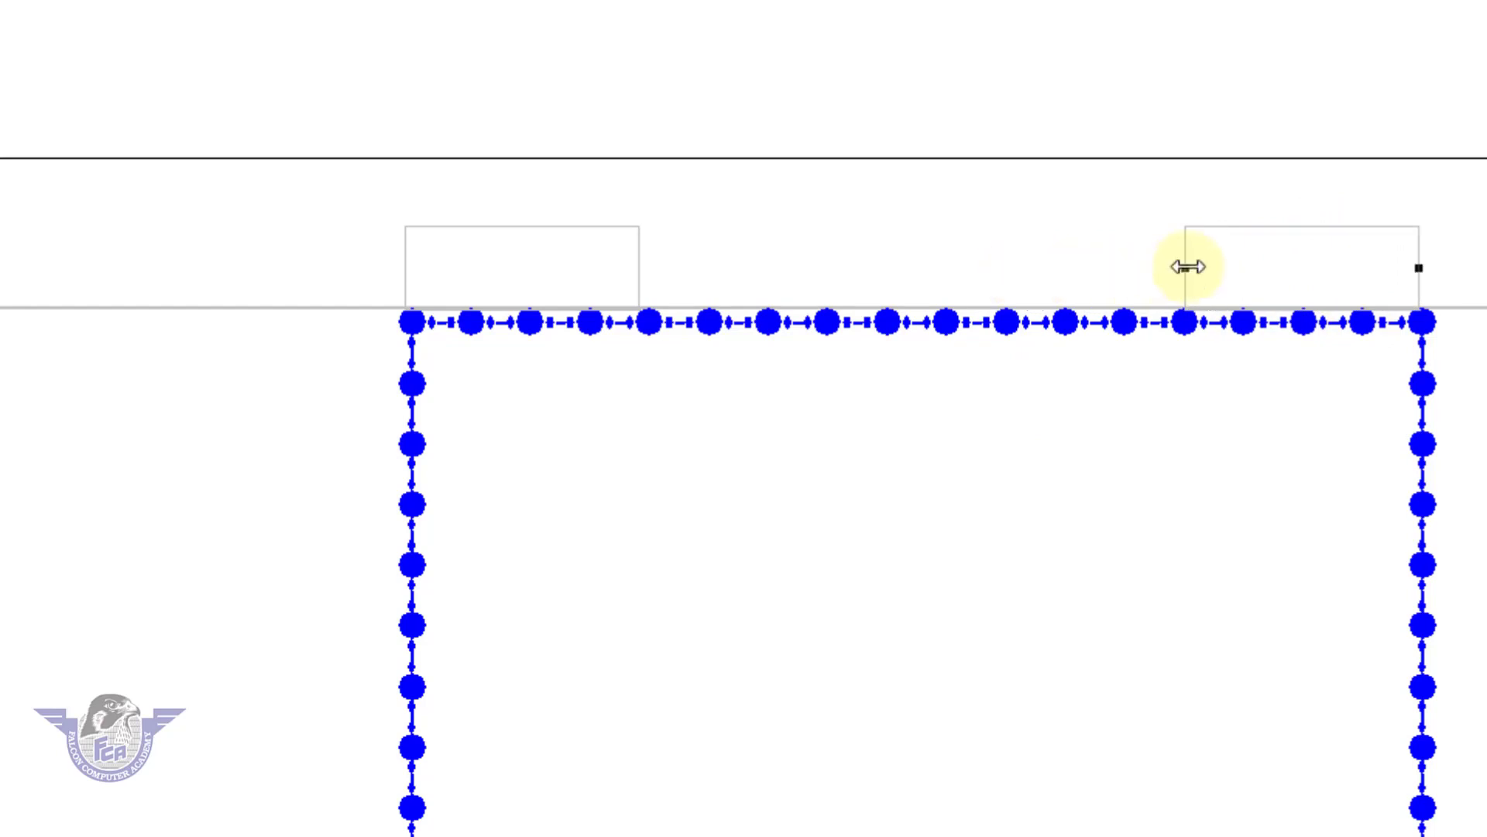
left_click_drag(1185, 267, 948, 266)
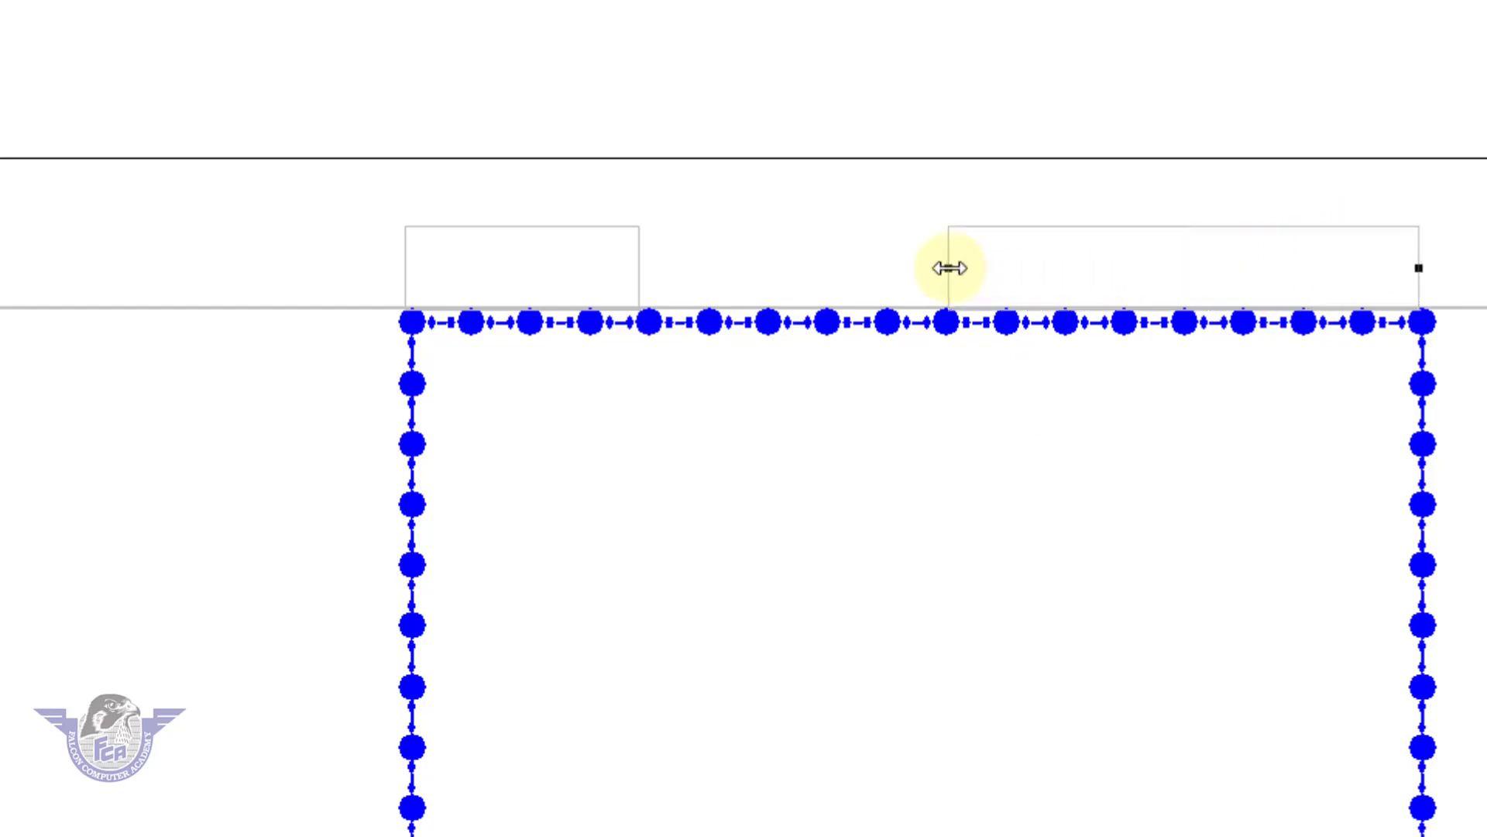
Step: Insert an automatic page number in the small text box above the blue border's upper-left corner
left_click(581, 292)
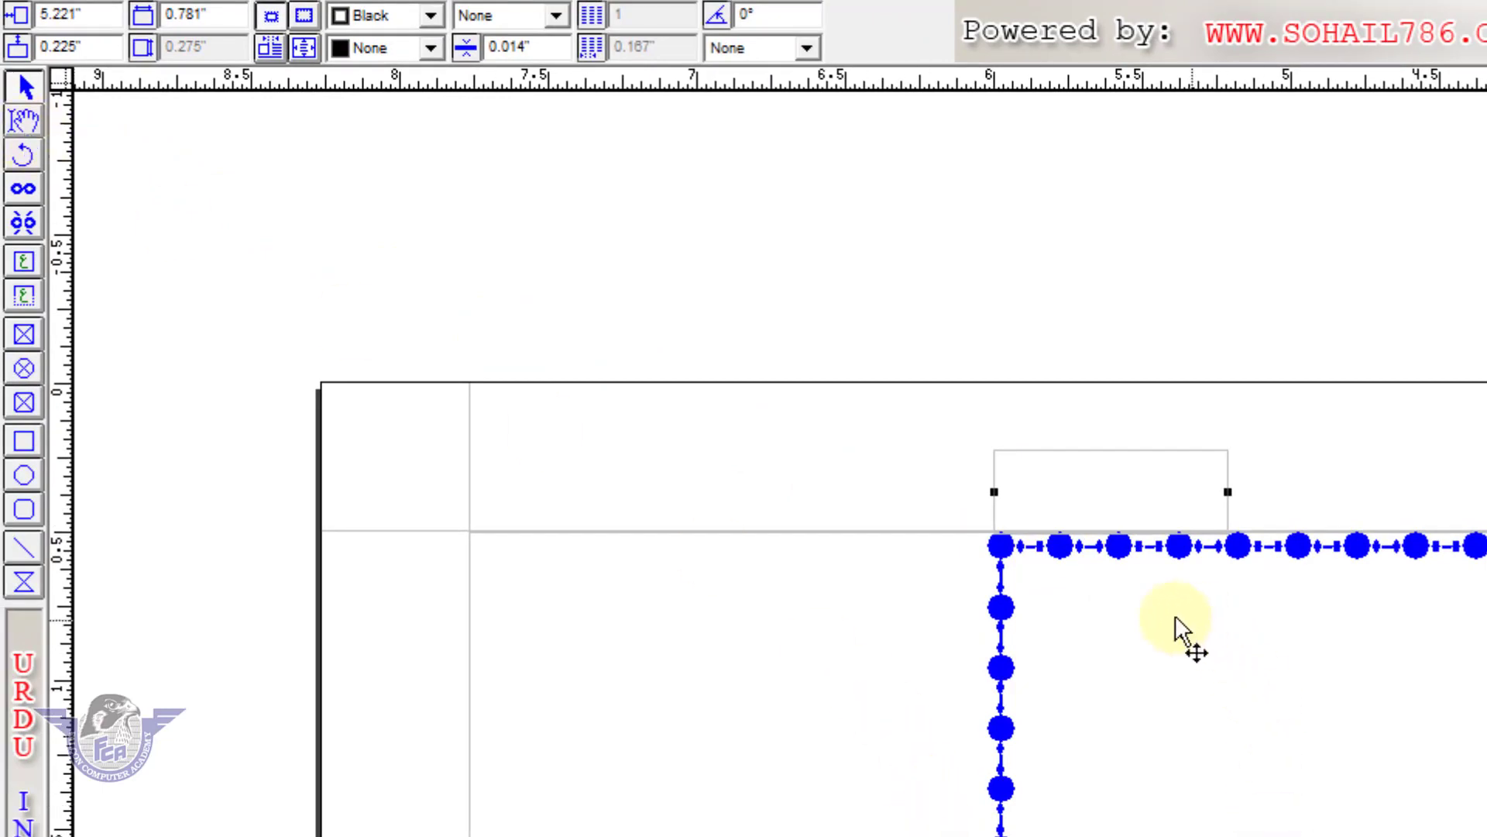
left_click(23, 123)
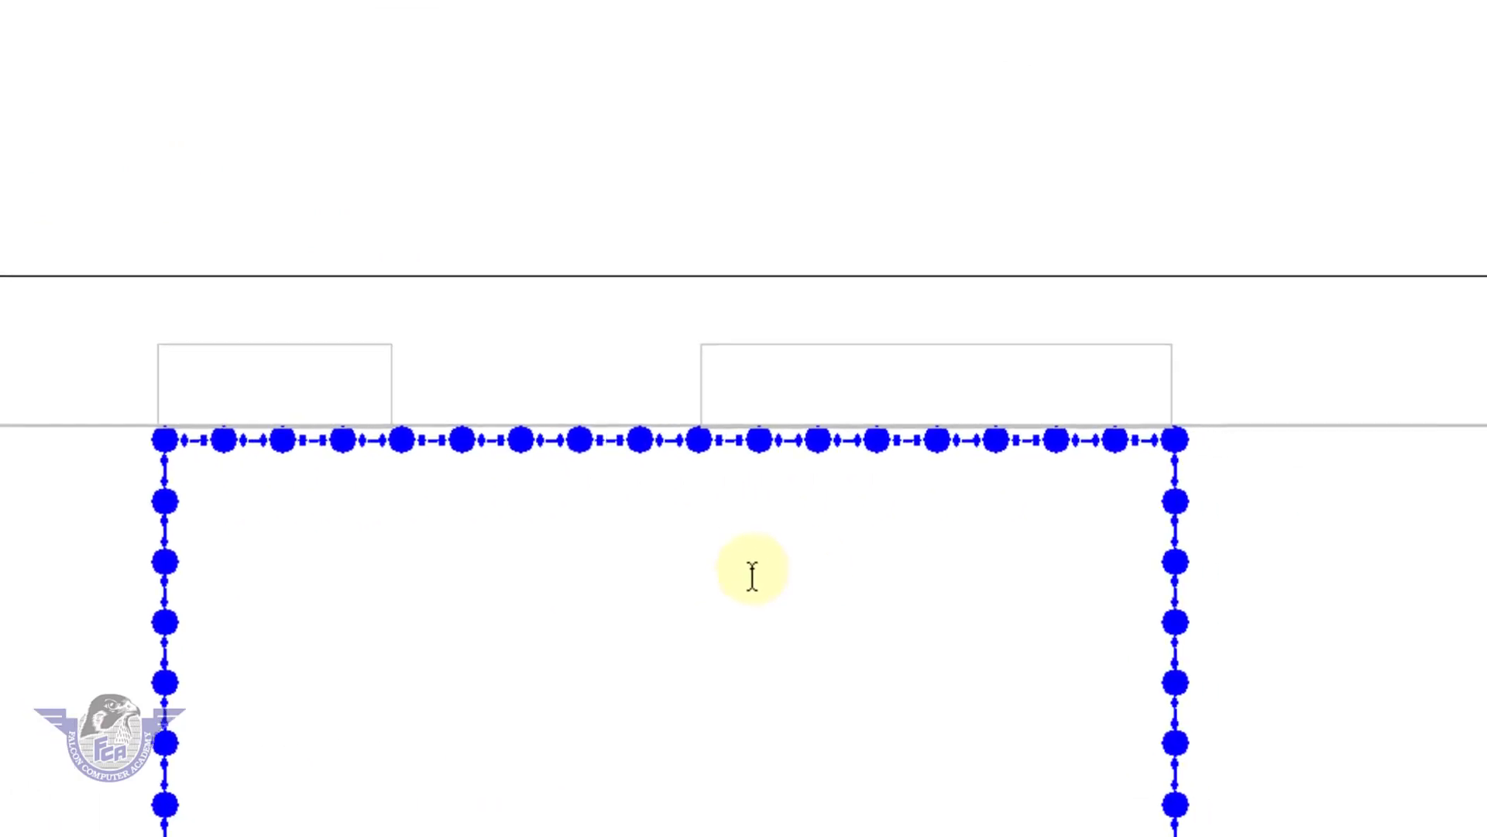
left_click(291, 399)
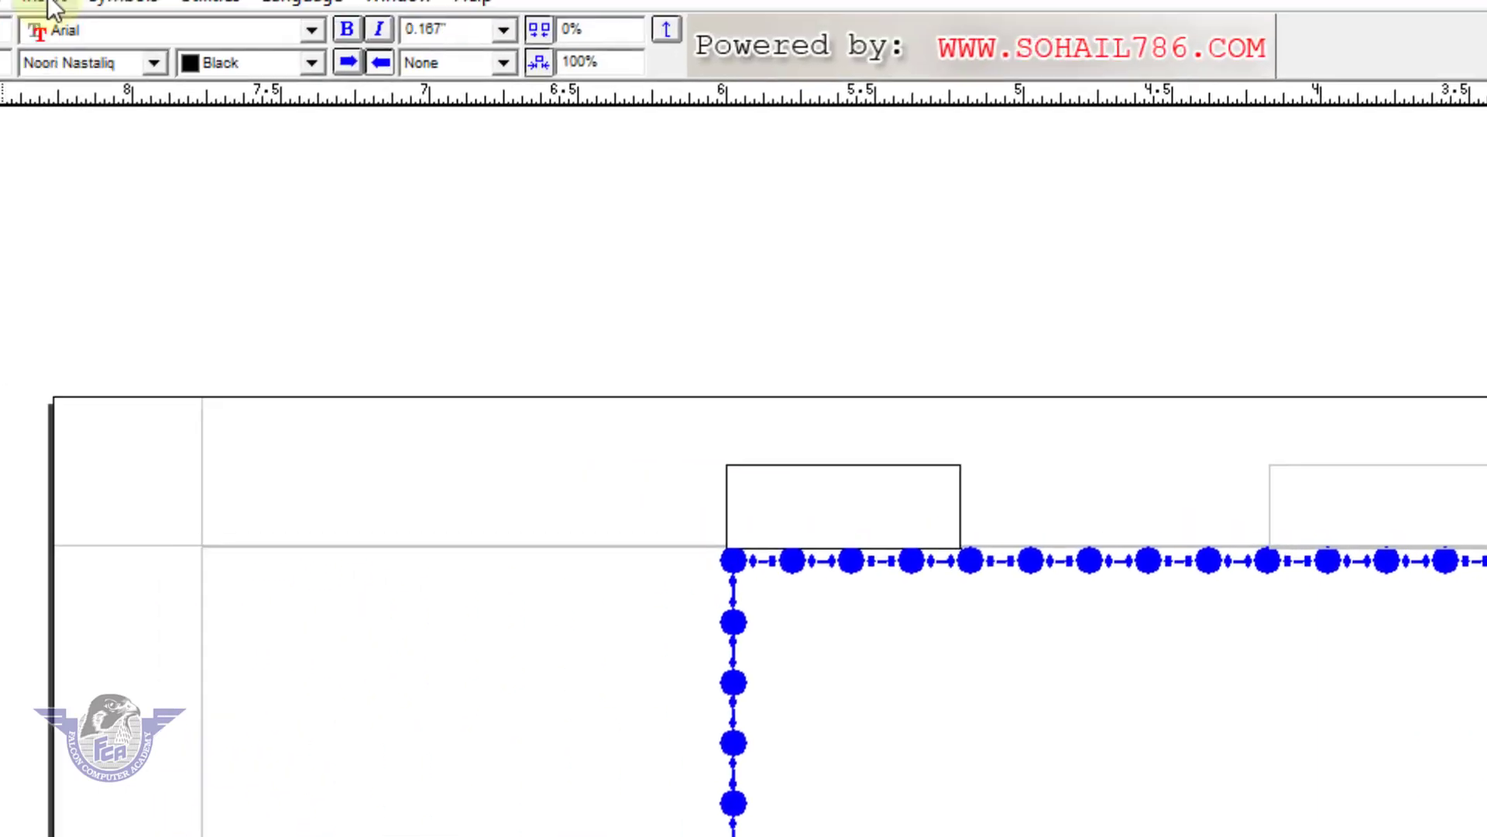
left_click(48, 2)
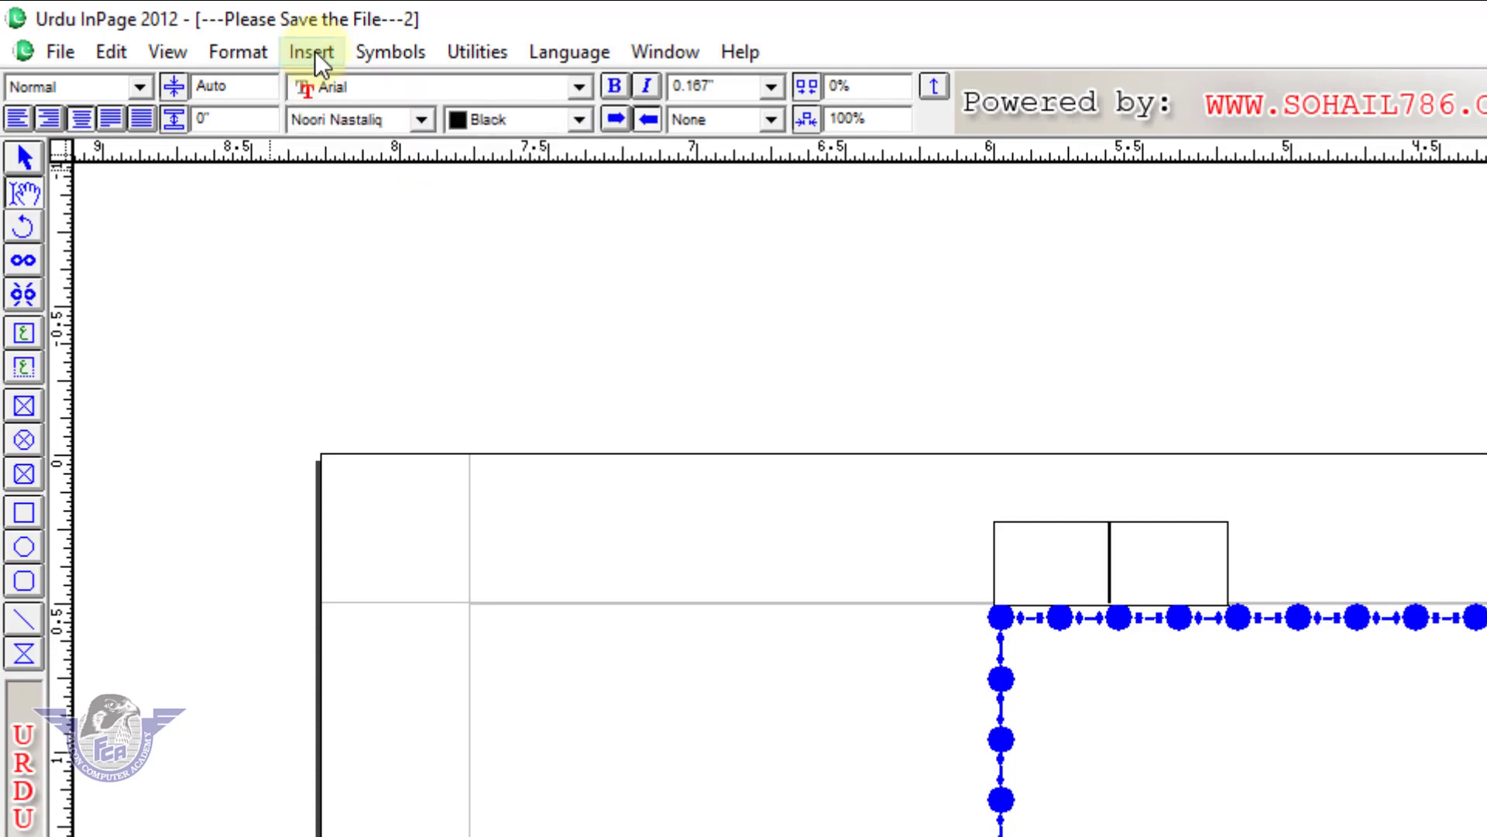
left_click(315, 52)
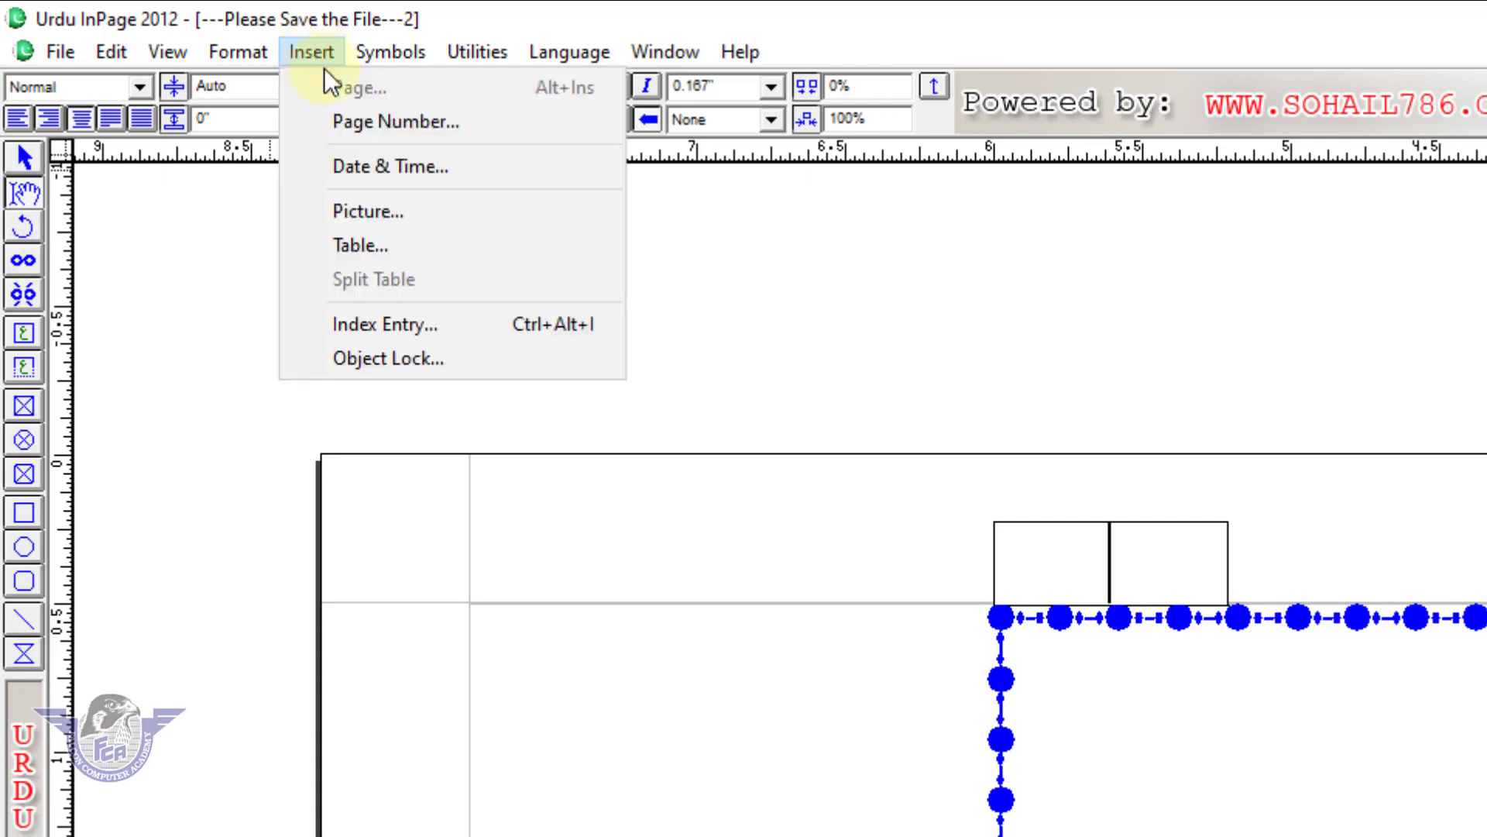
left_click(386, 124)
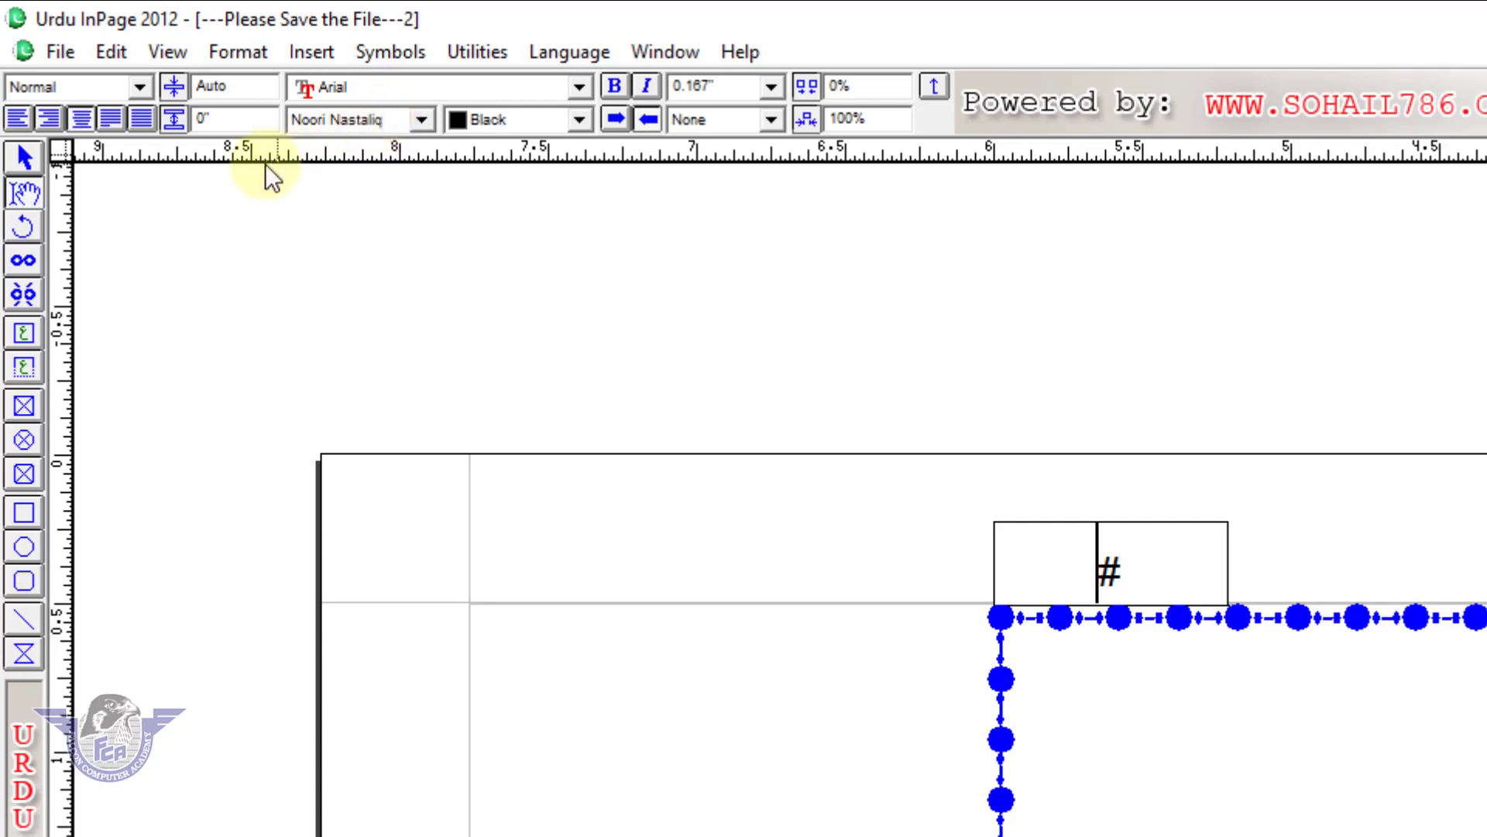
Step: Enter the centred Urdu title "ان پیج مکمل کورس ان اُردو" in the wide box above the border's upper-right corner
left_click(1420, 540)
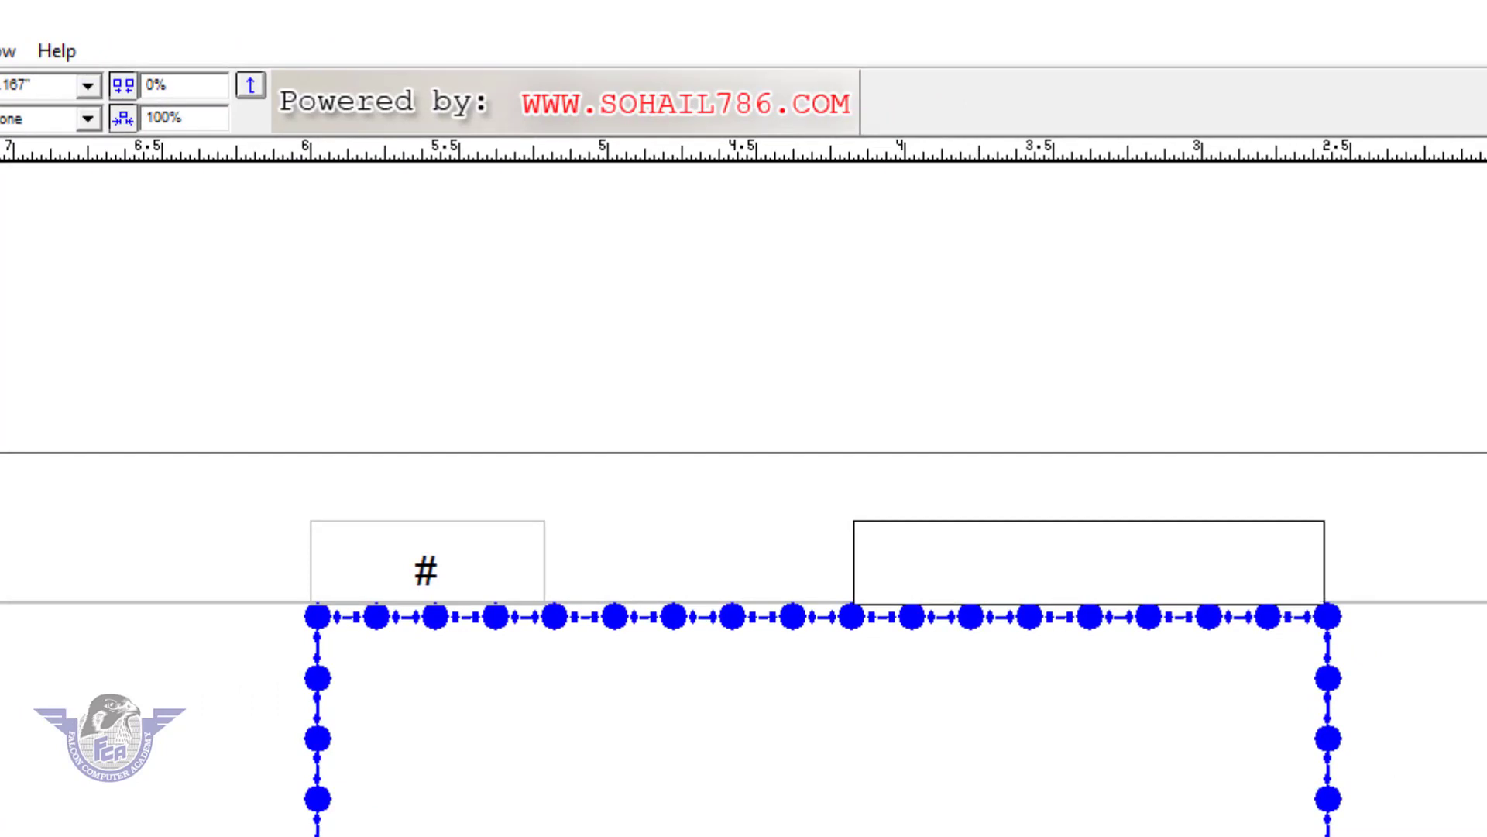
type("an")
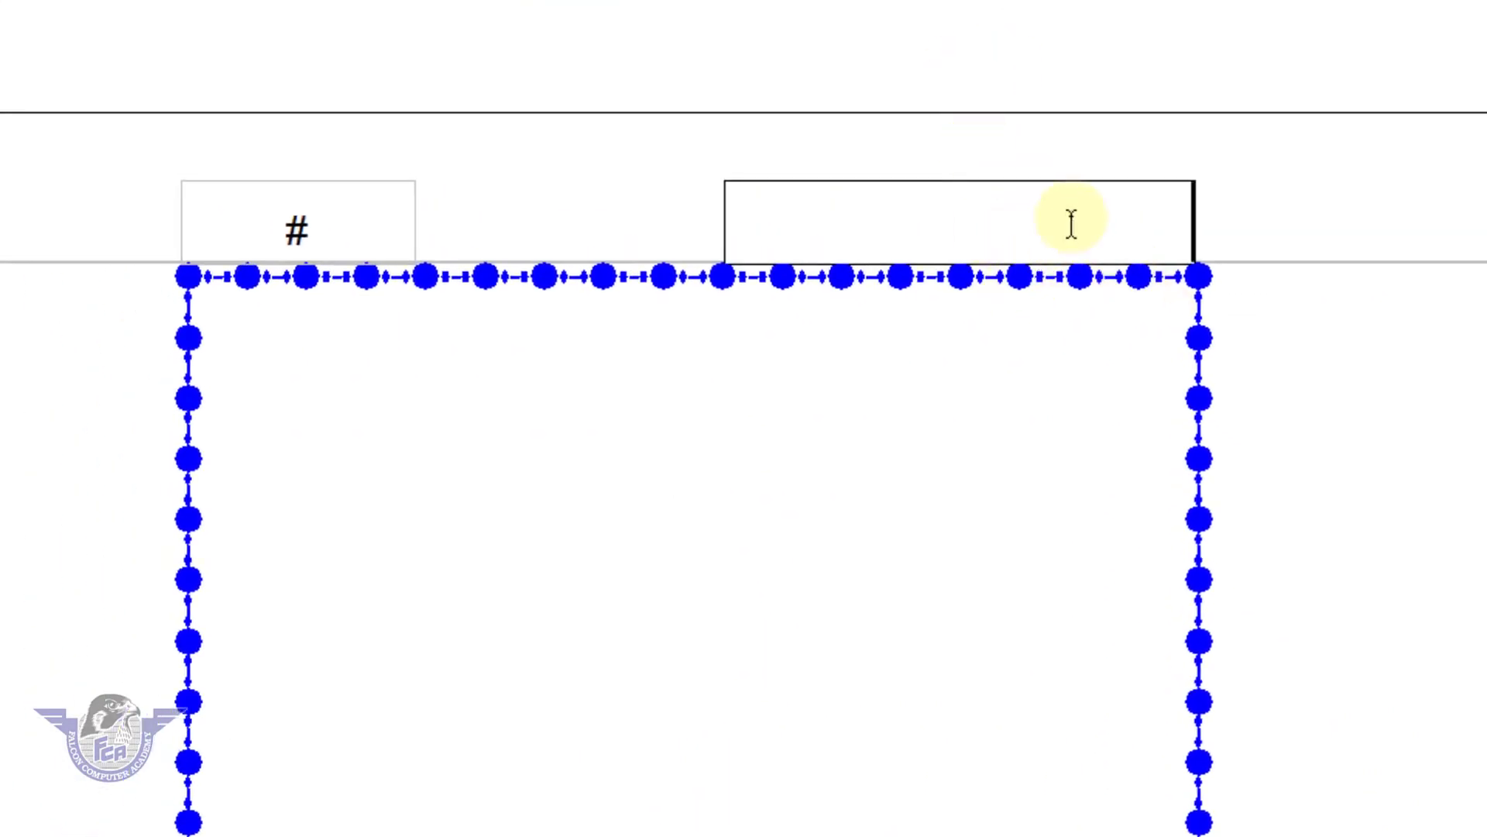
type("ان پیج م")
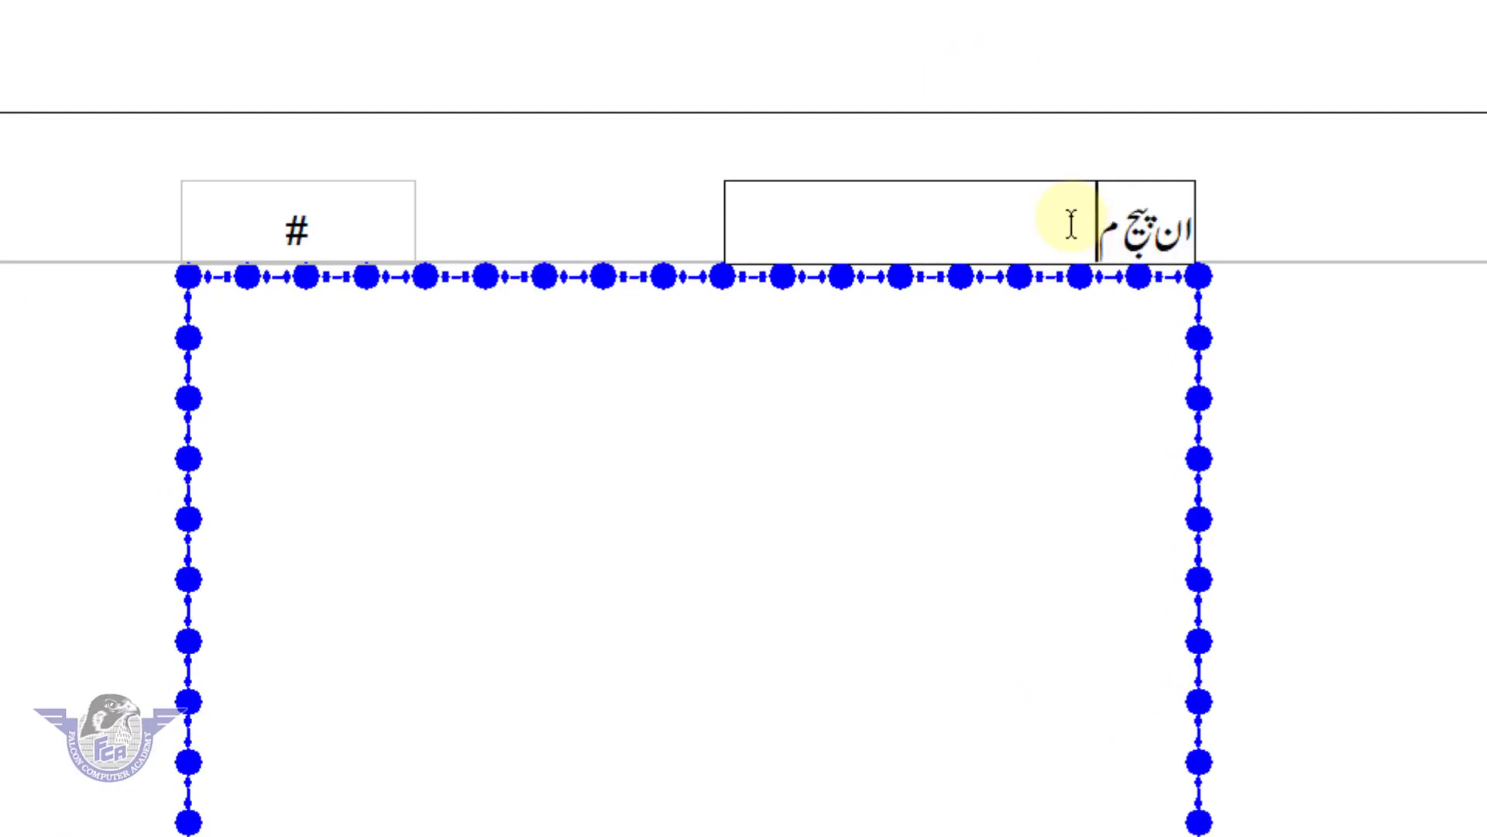
type("کمل کورس ان")
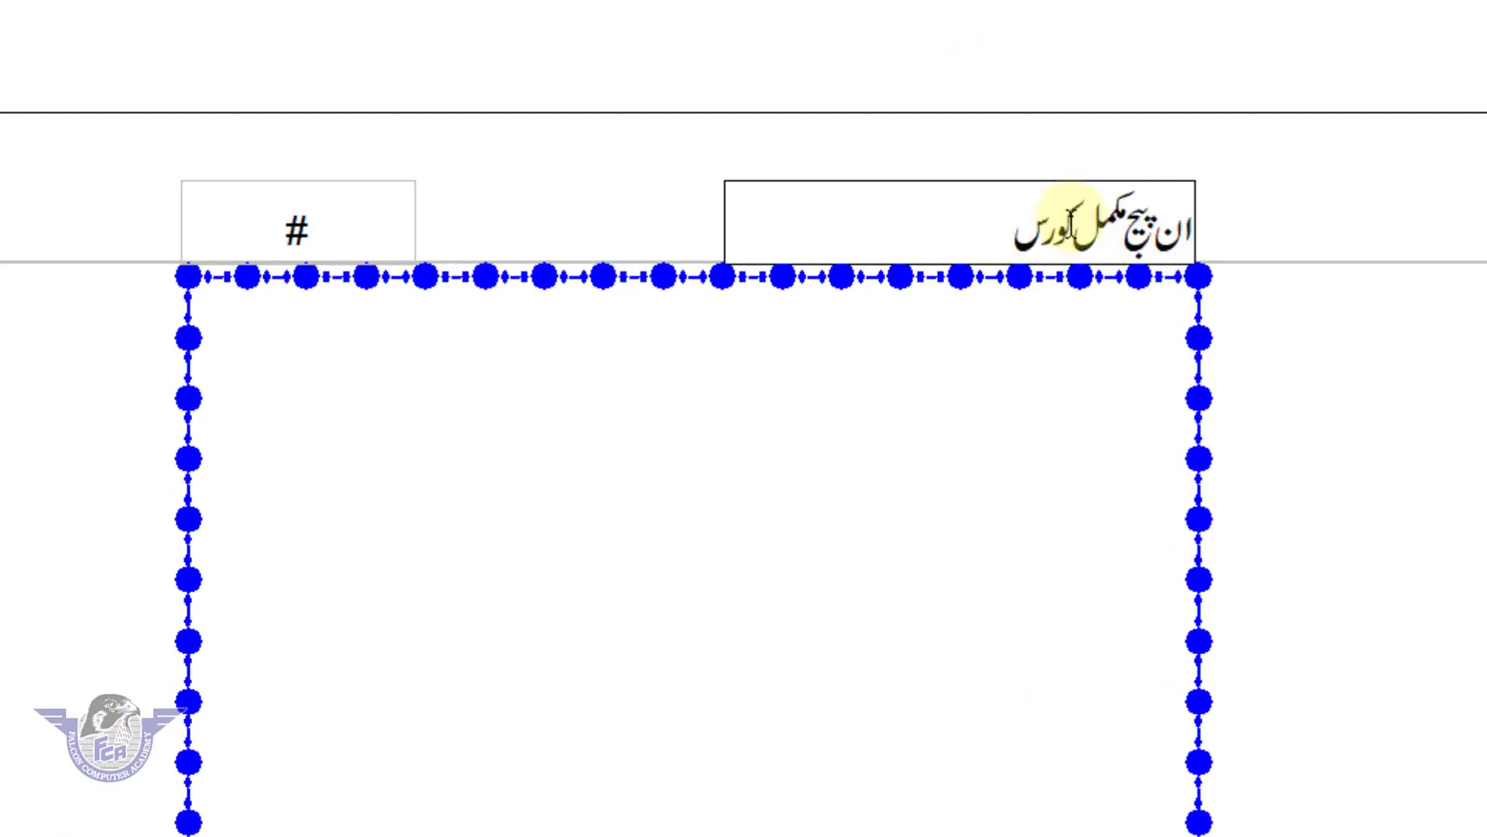
type(" اُردو")
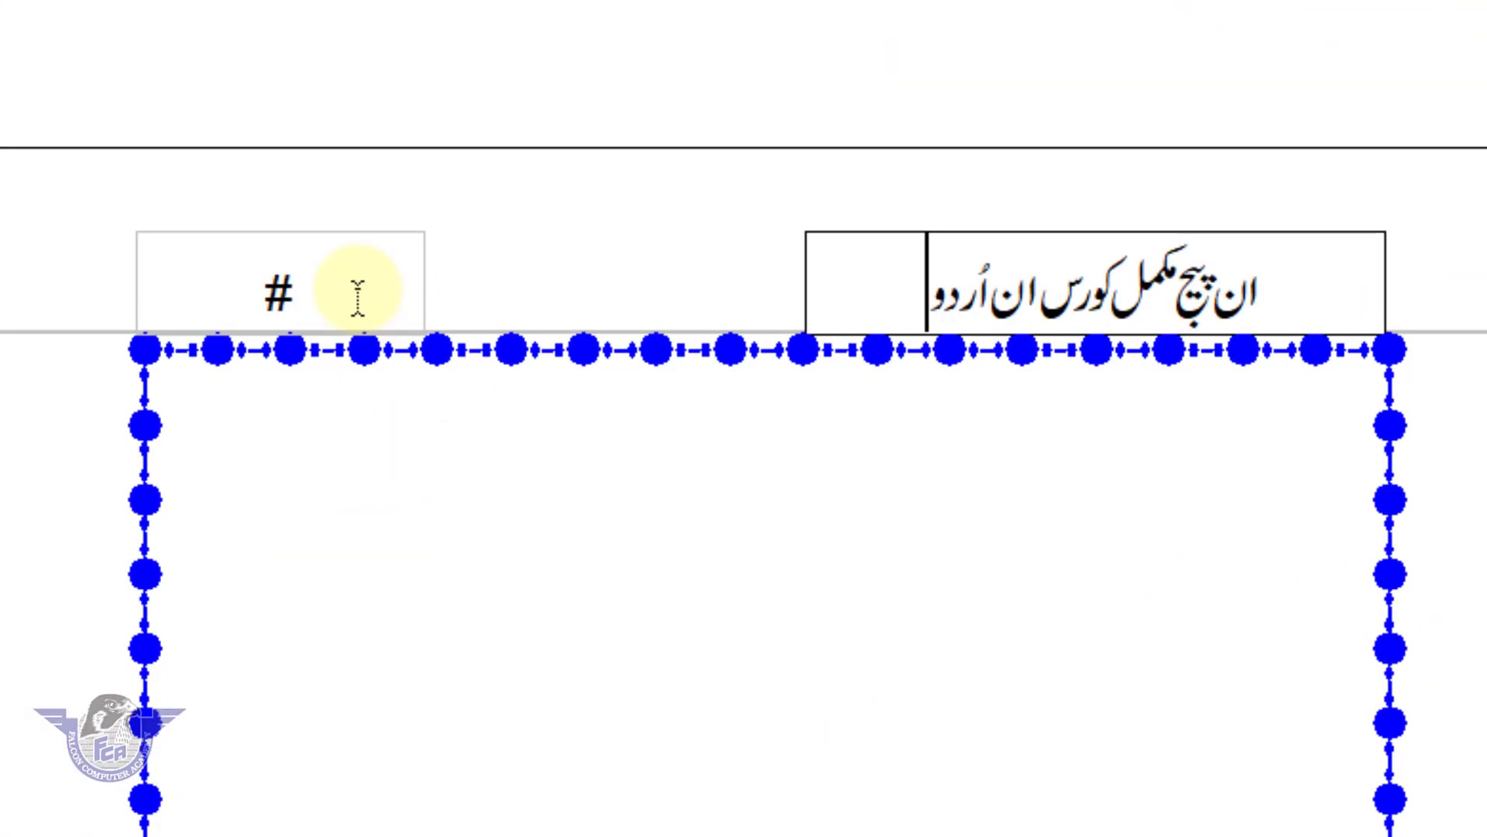
Step: Return from the master page to the document page and place the text cursor inside the blue-bordered box
left_click(31, 832)
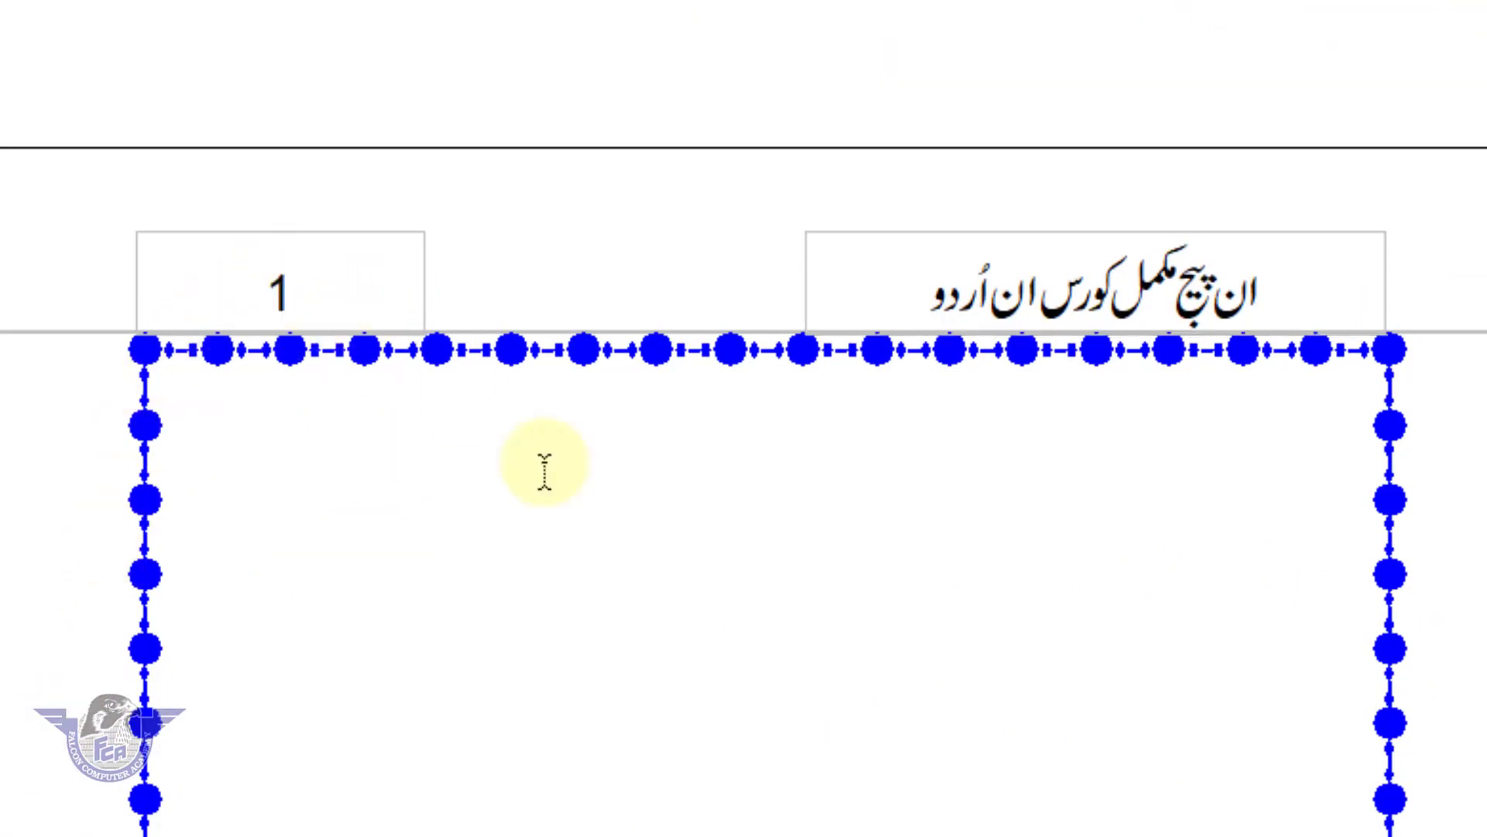
left_click(1200, 485)
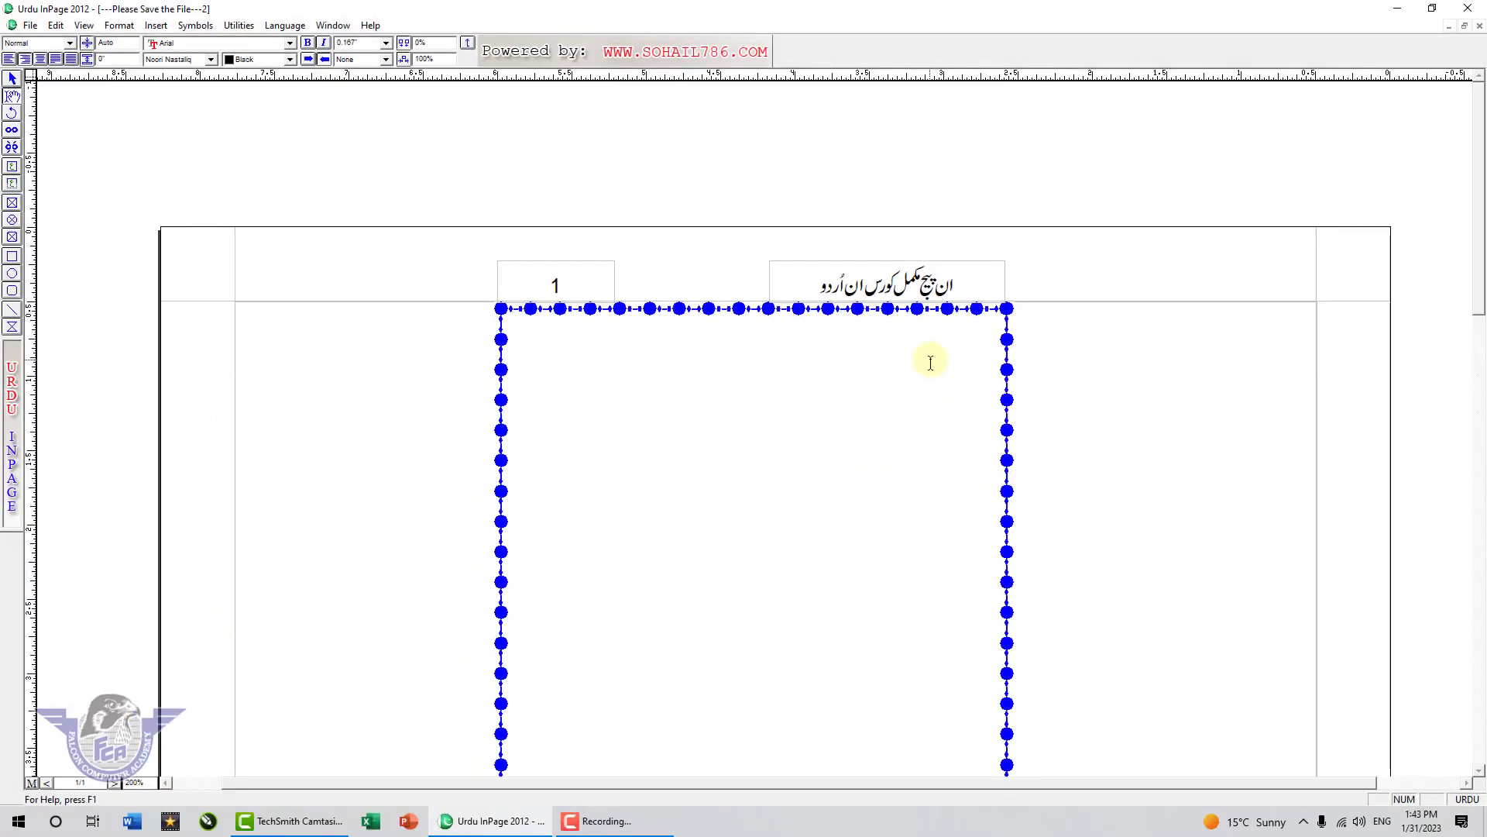
key("F6")
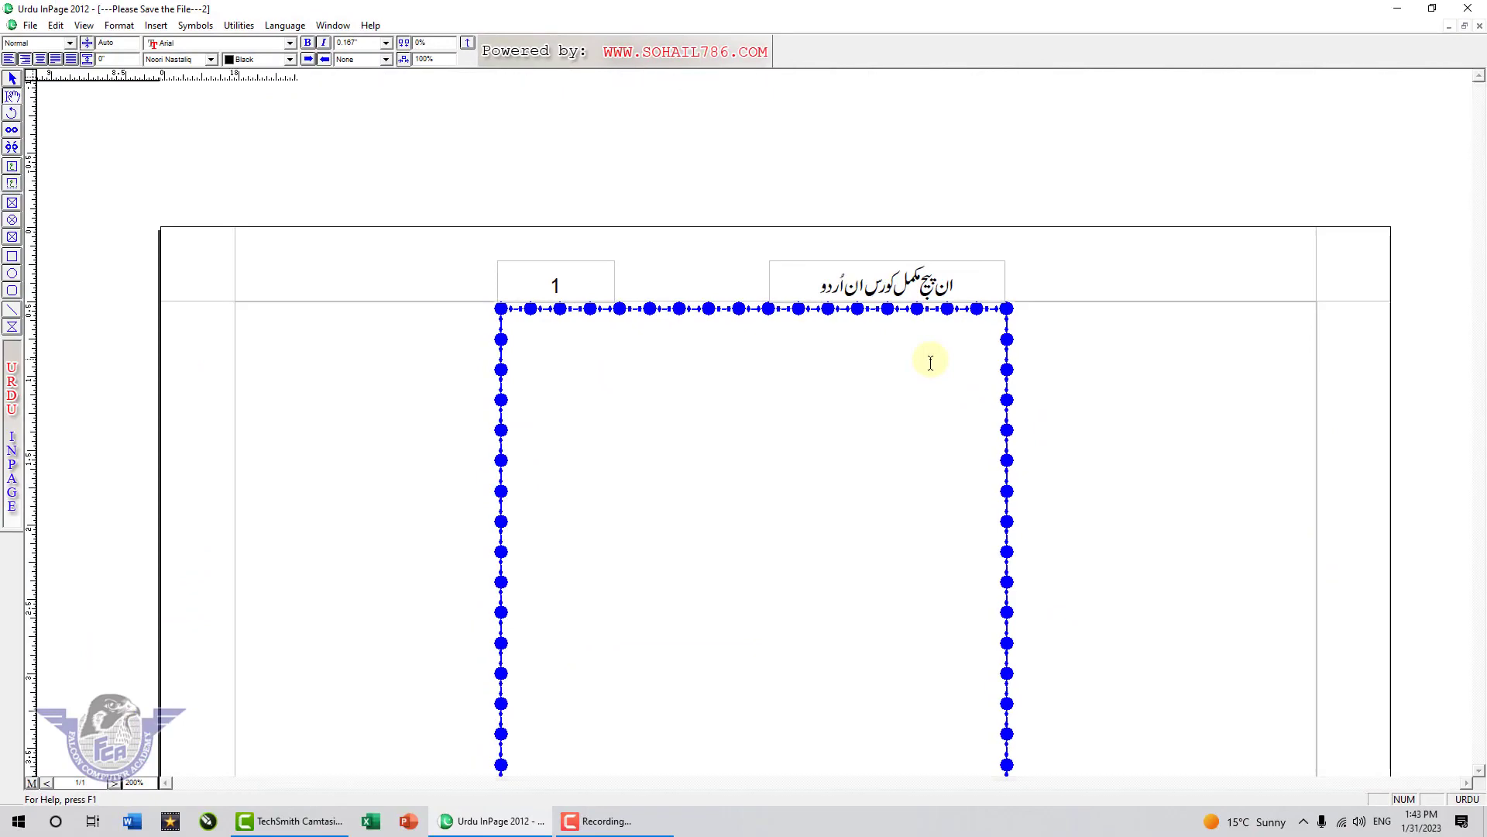
key("F7")
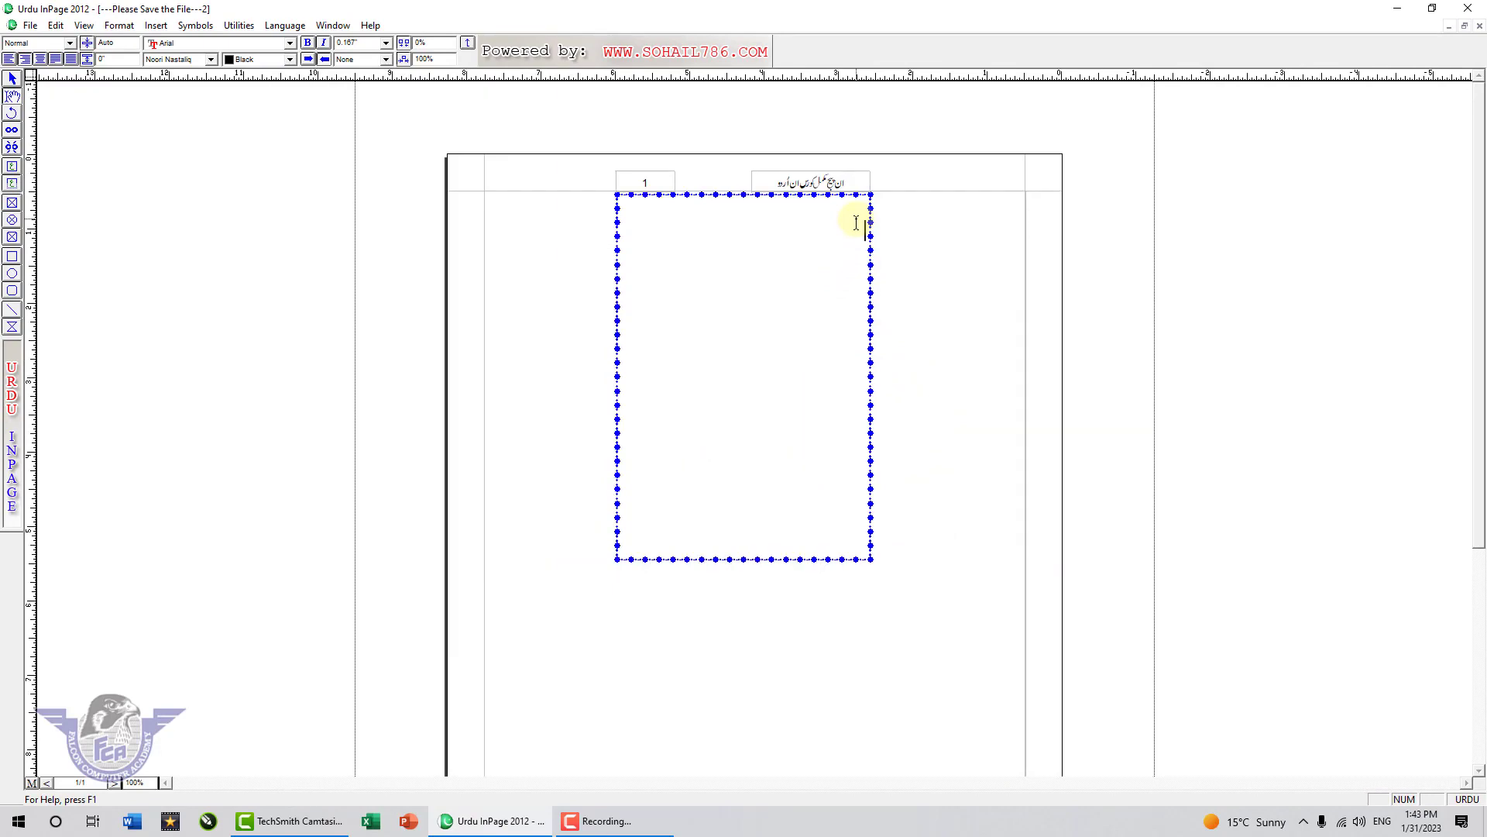
Step: Fill the bordered text box with blank lines so the text runs on to further pages
key("Return")
key("Return")
key("Return")
key("Return")
key("Return")
key("Return")
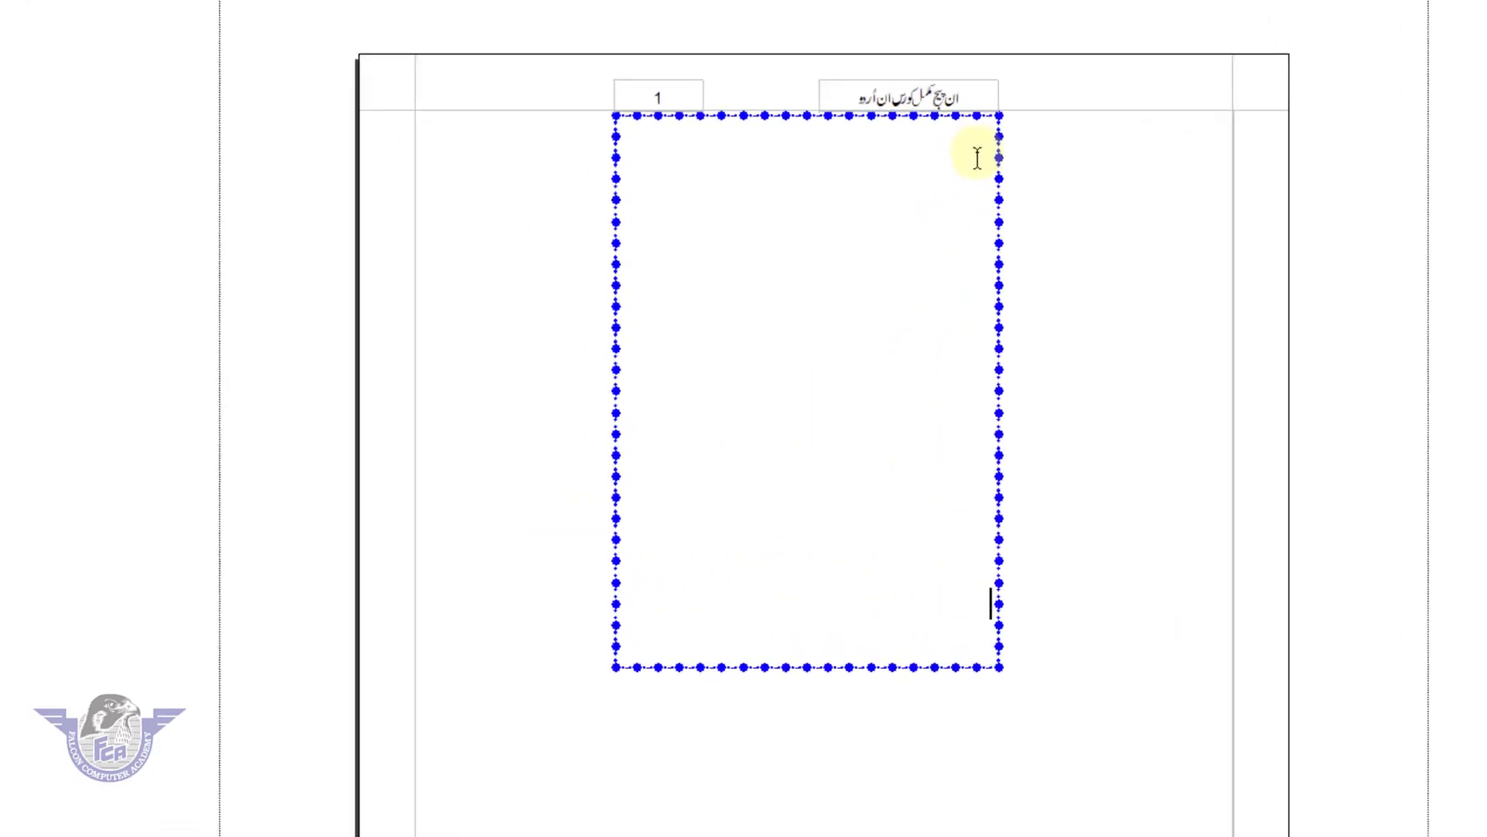
key("Return")
key("Return")
key("Return")
key("Return")
key("Return")
key("Return")
key("Return")
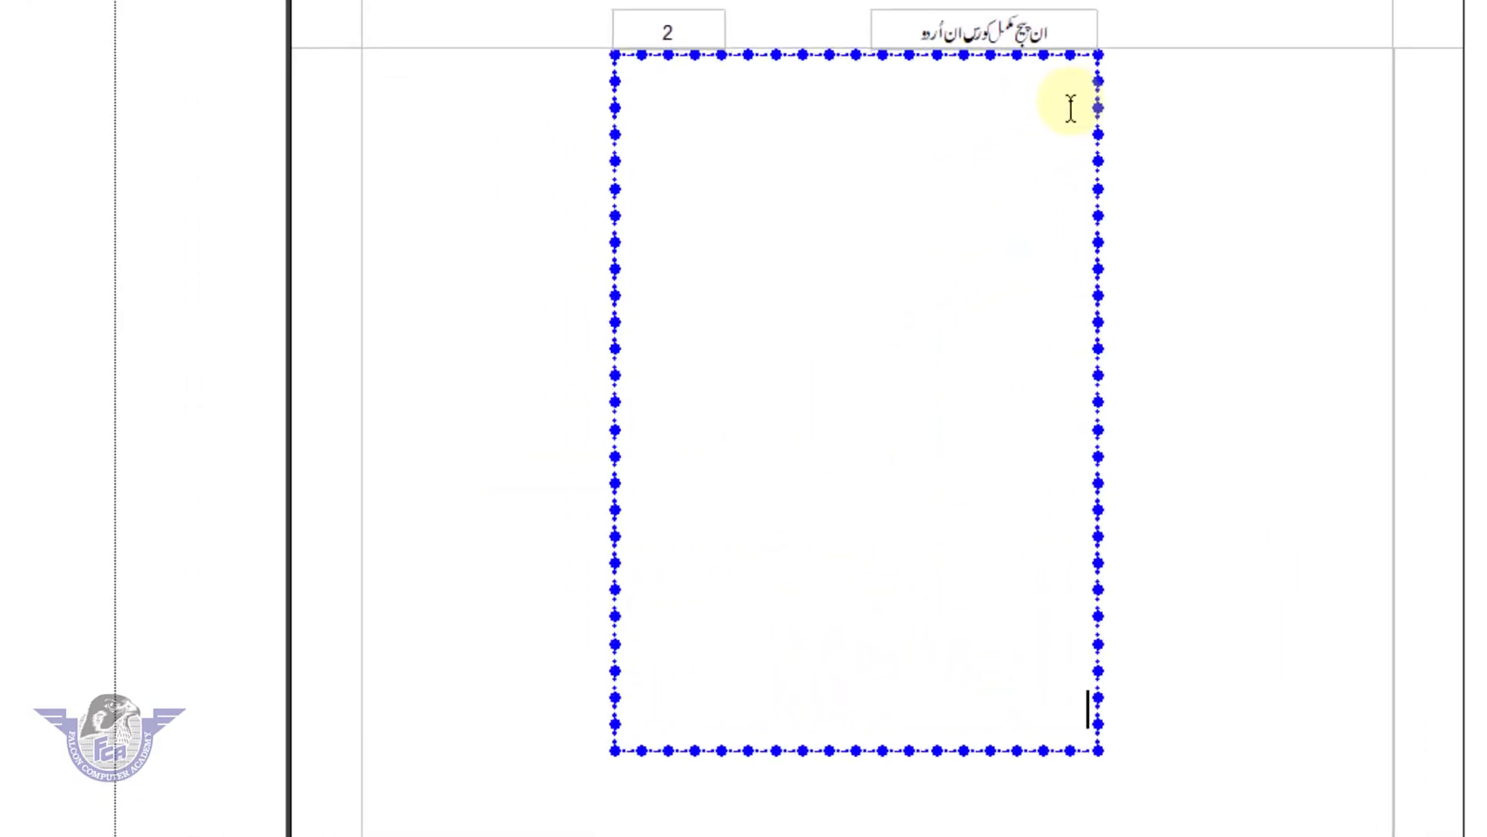
key("Return")
key("Return")
key("Return")
key("Return")
key("Return")
key("Return")
key("Return")
key("Return")
key("Return")
key("Return")
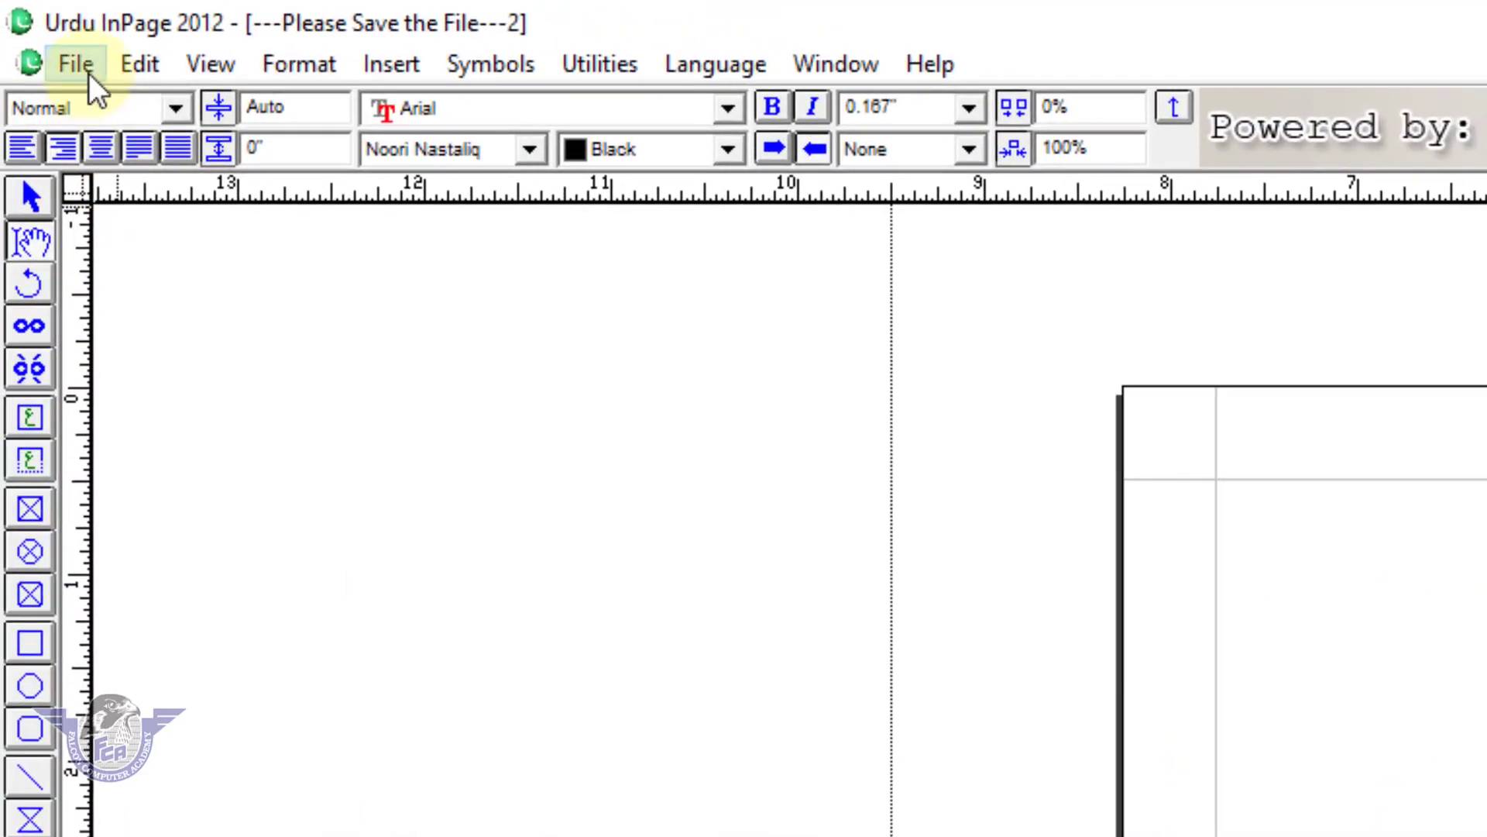
Step: Start a new document and choose the A4 210x297mm page size
left_click(88, 75)
left_click(116, 108)
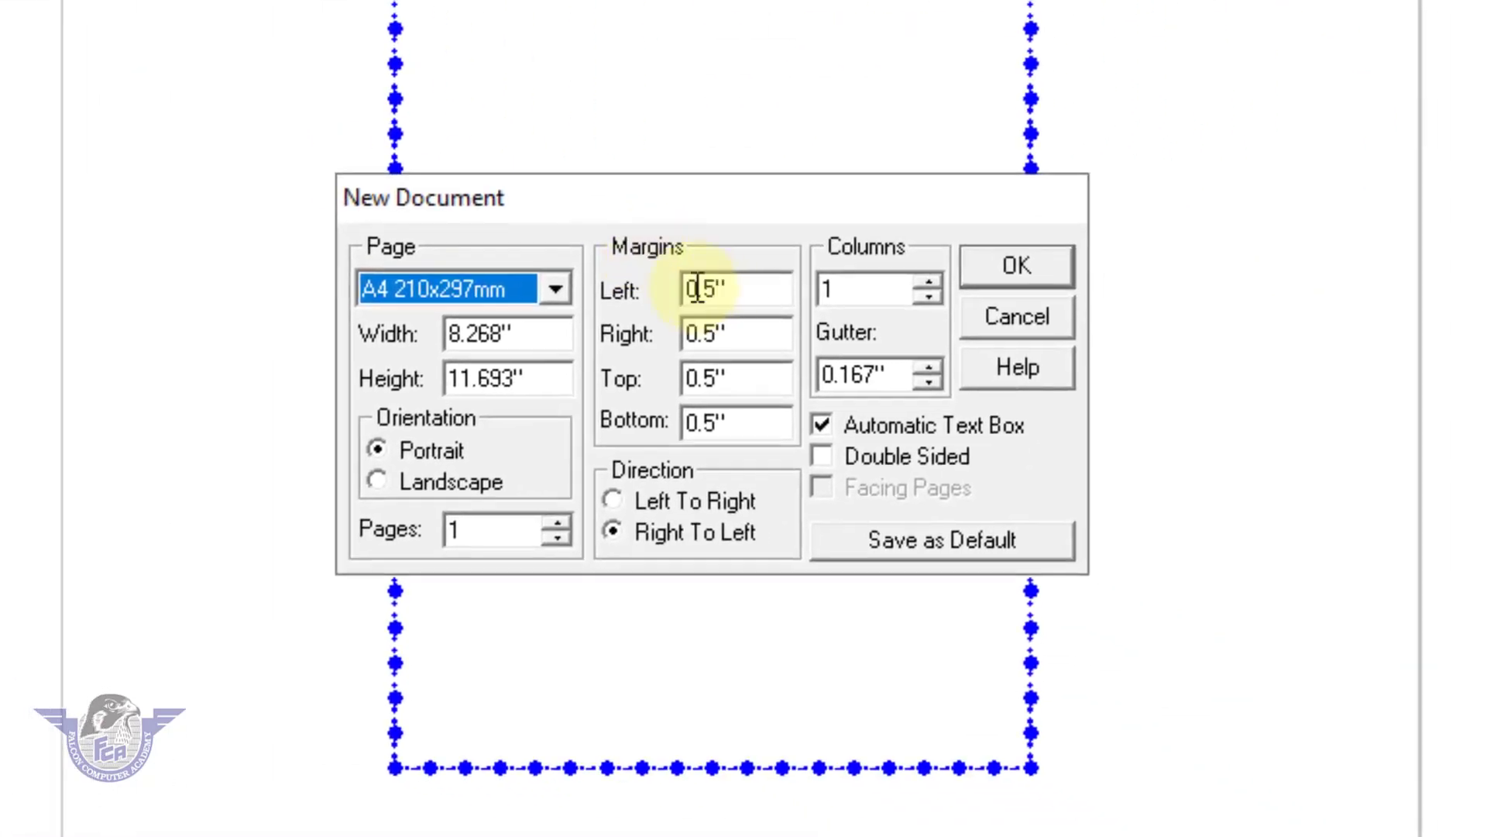
left_click(502, 290)
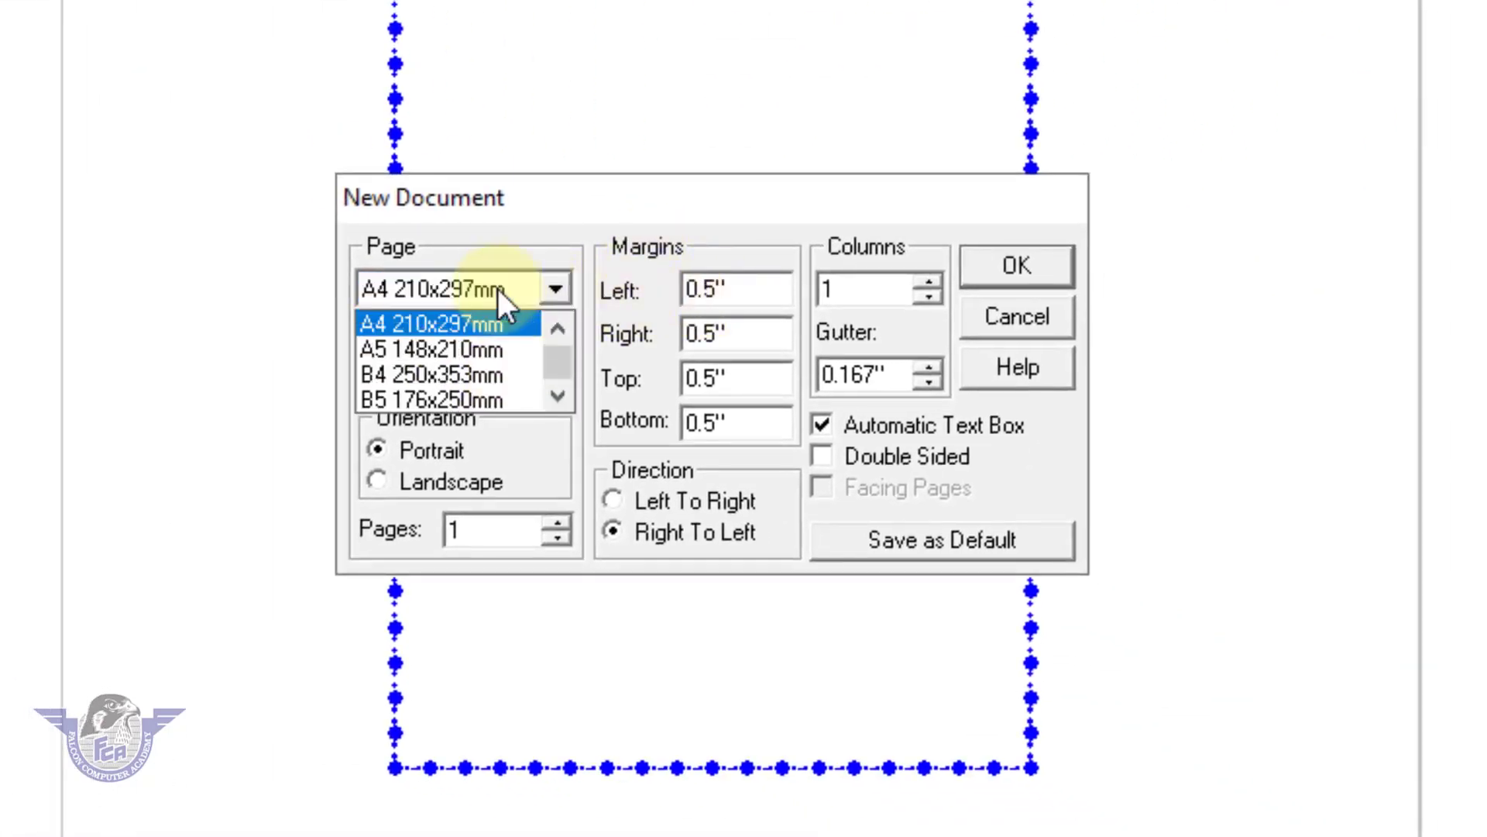
left_click(462, 323)
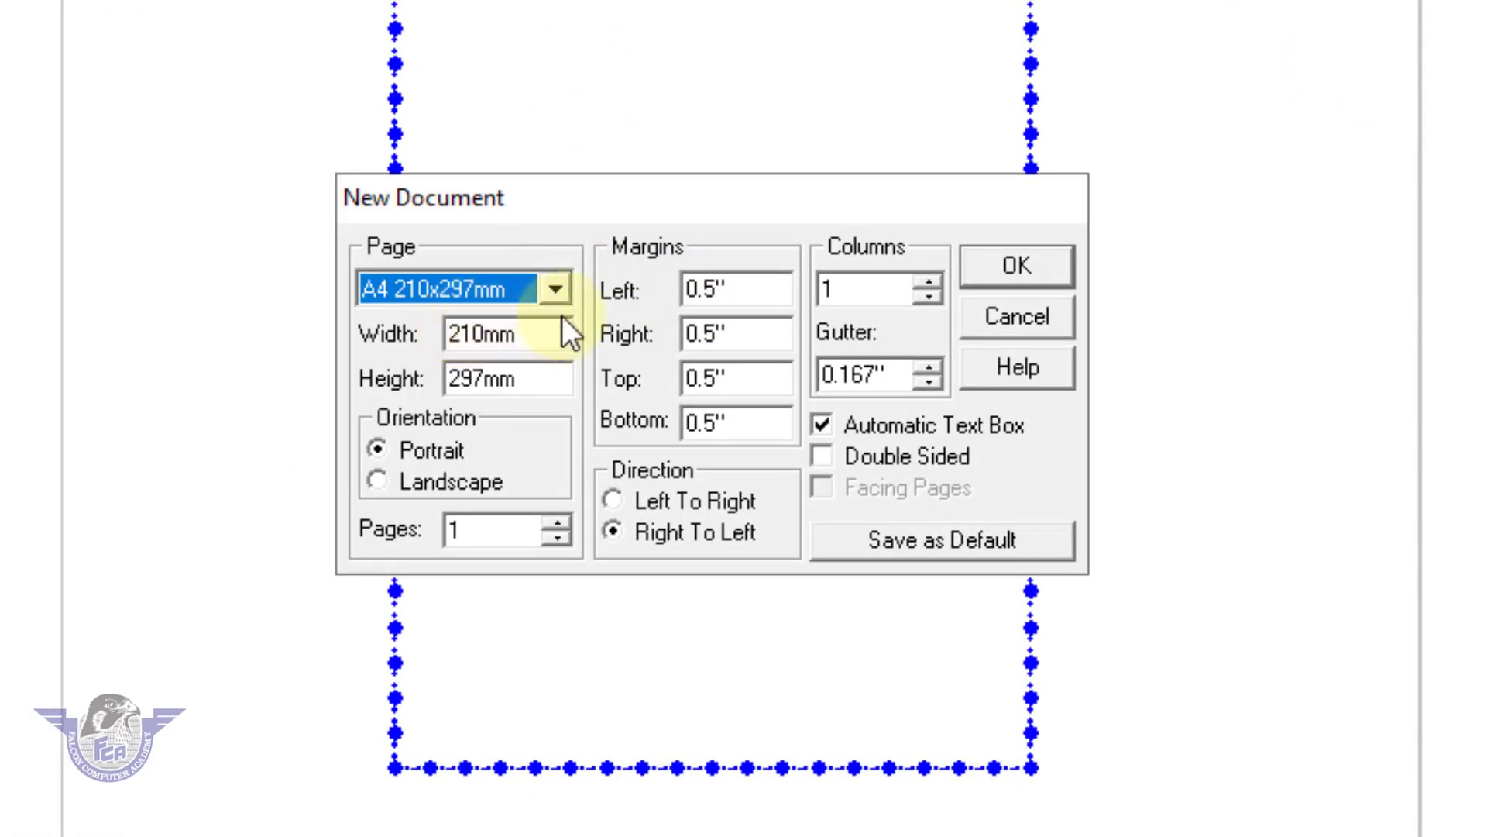
Step: Set the left, right, top and bottom margins to 1 inch and create the document
left_click(763, 287)
left_click_drag(762, 288, 588, 292)
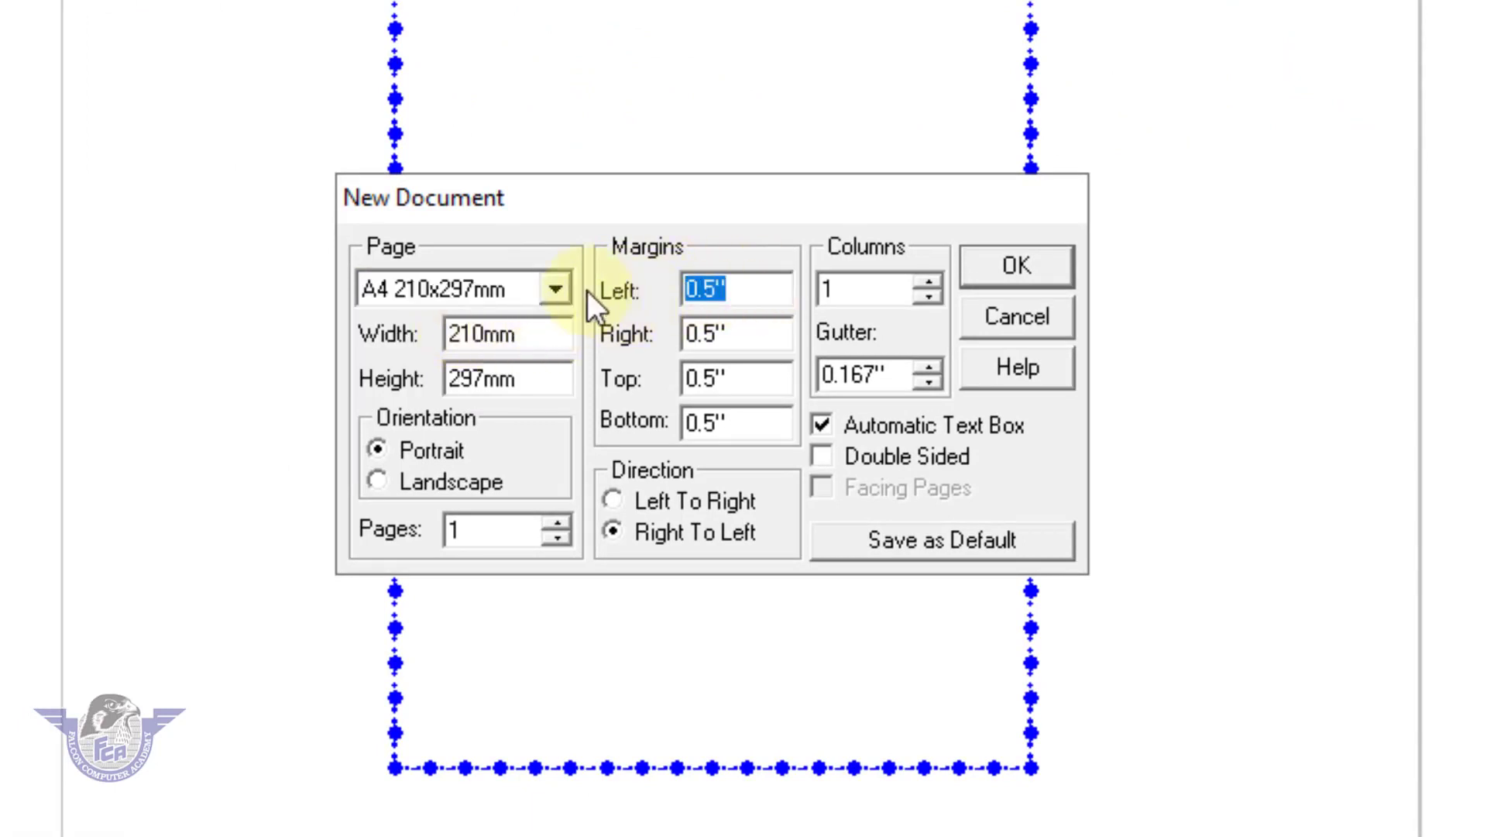
type("1")
key("Tab")
type("1")
key("Tab")
type("1")
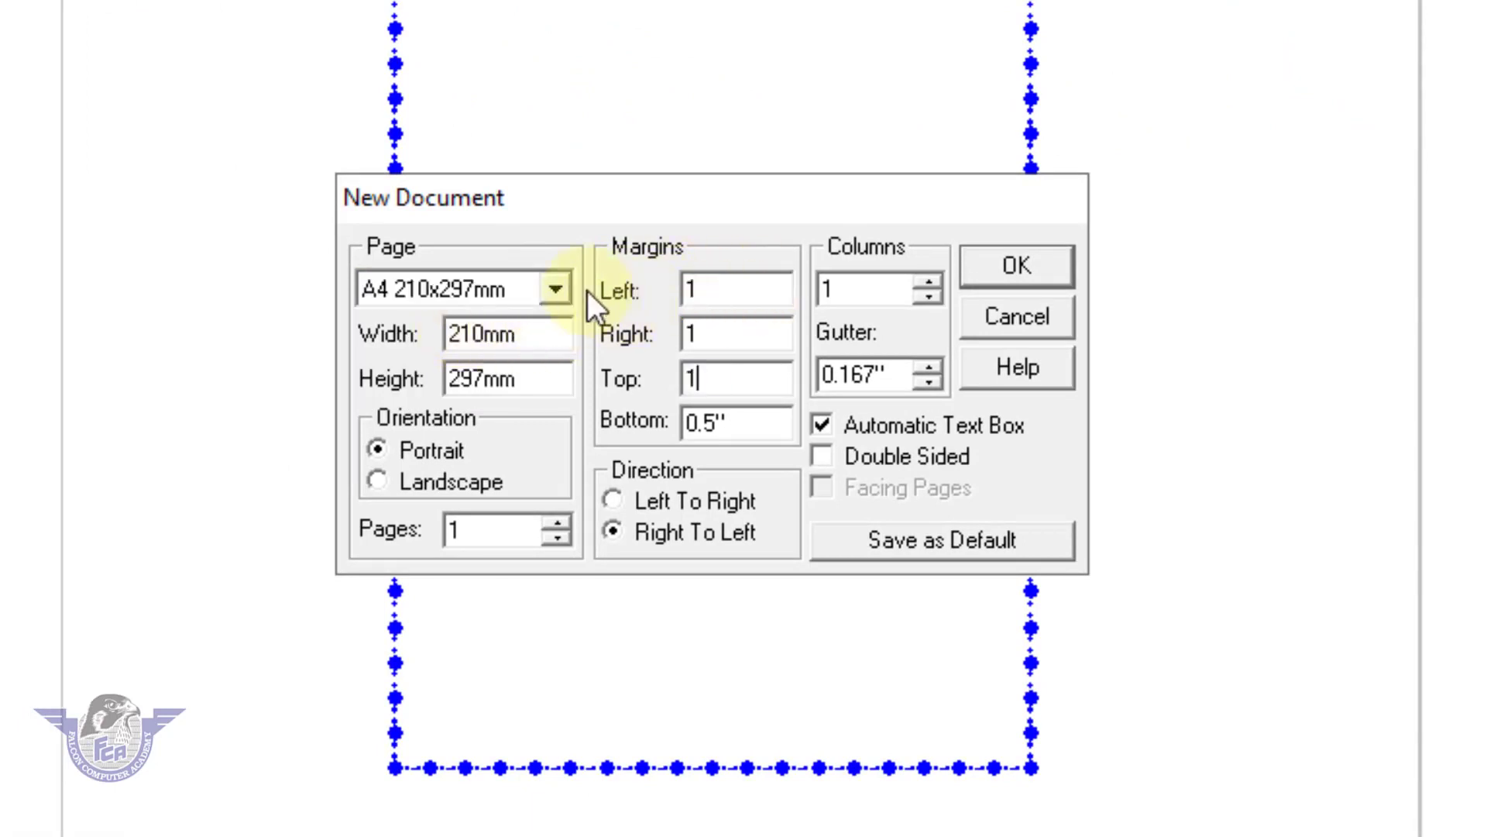
key("Tab")
type("1")
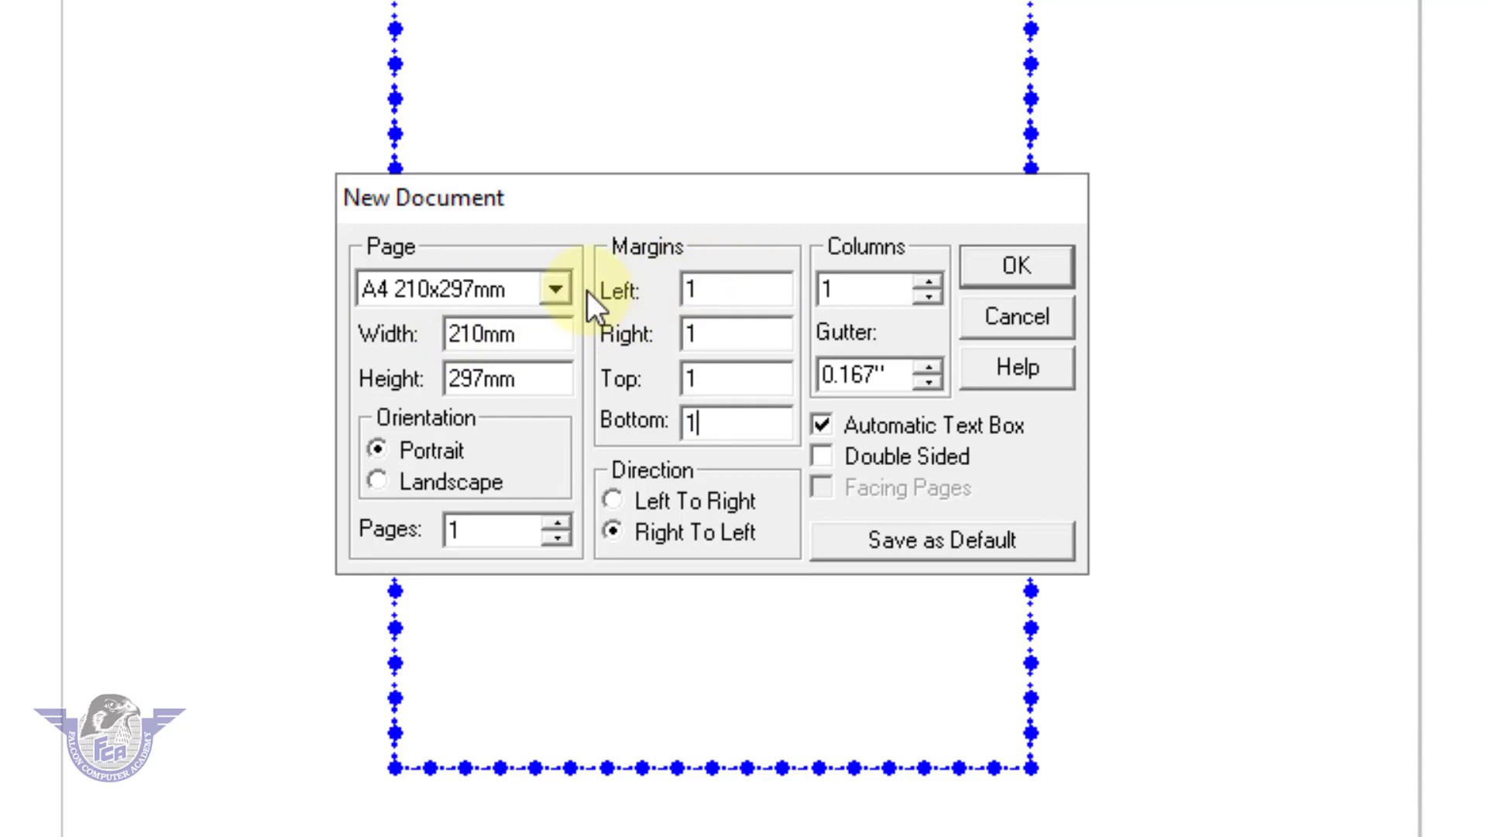
left_click(1023, 273)
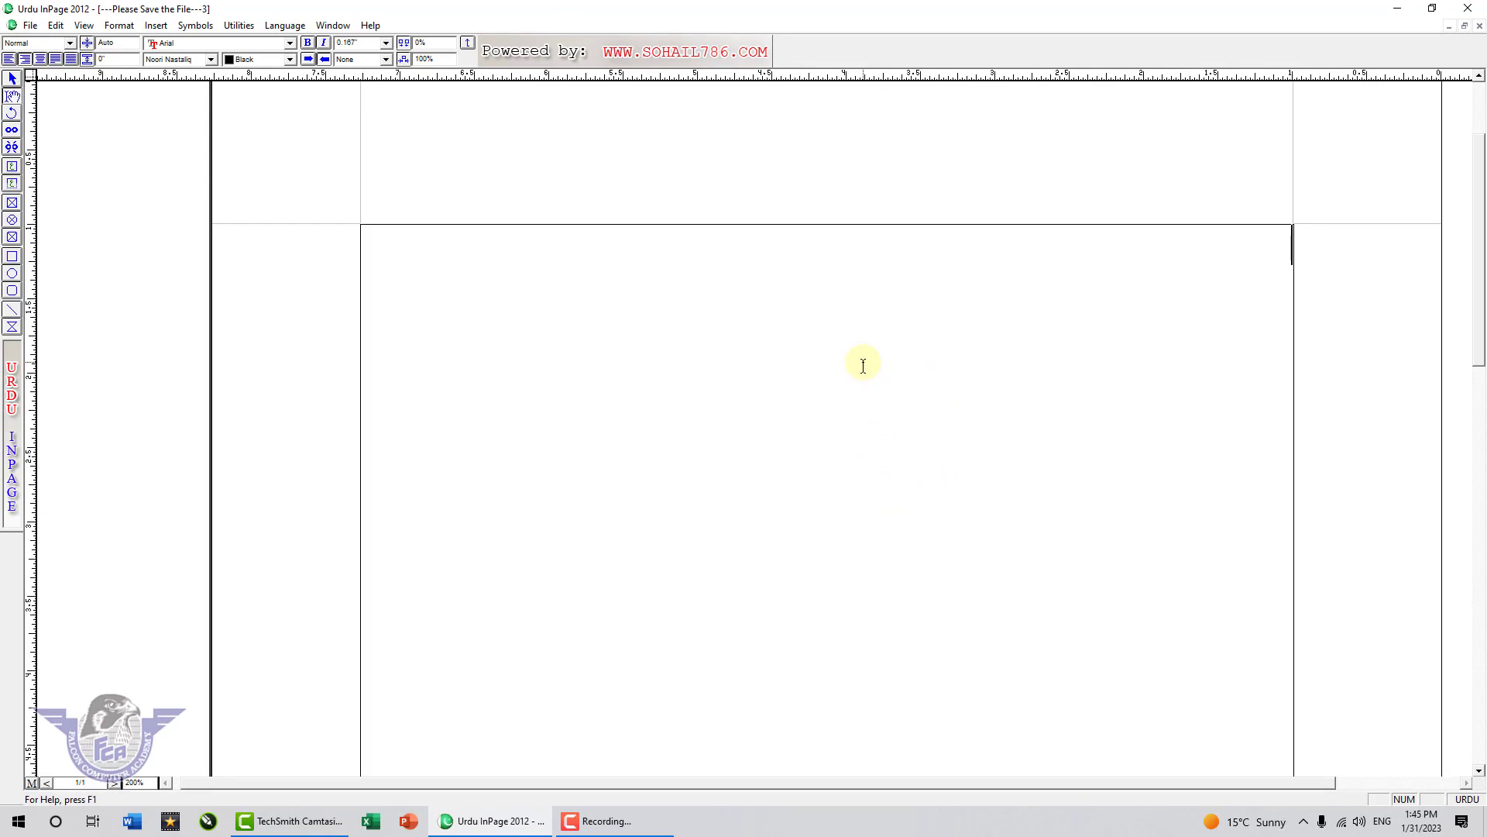
right_click(668, 322)
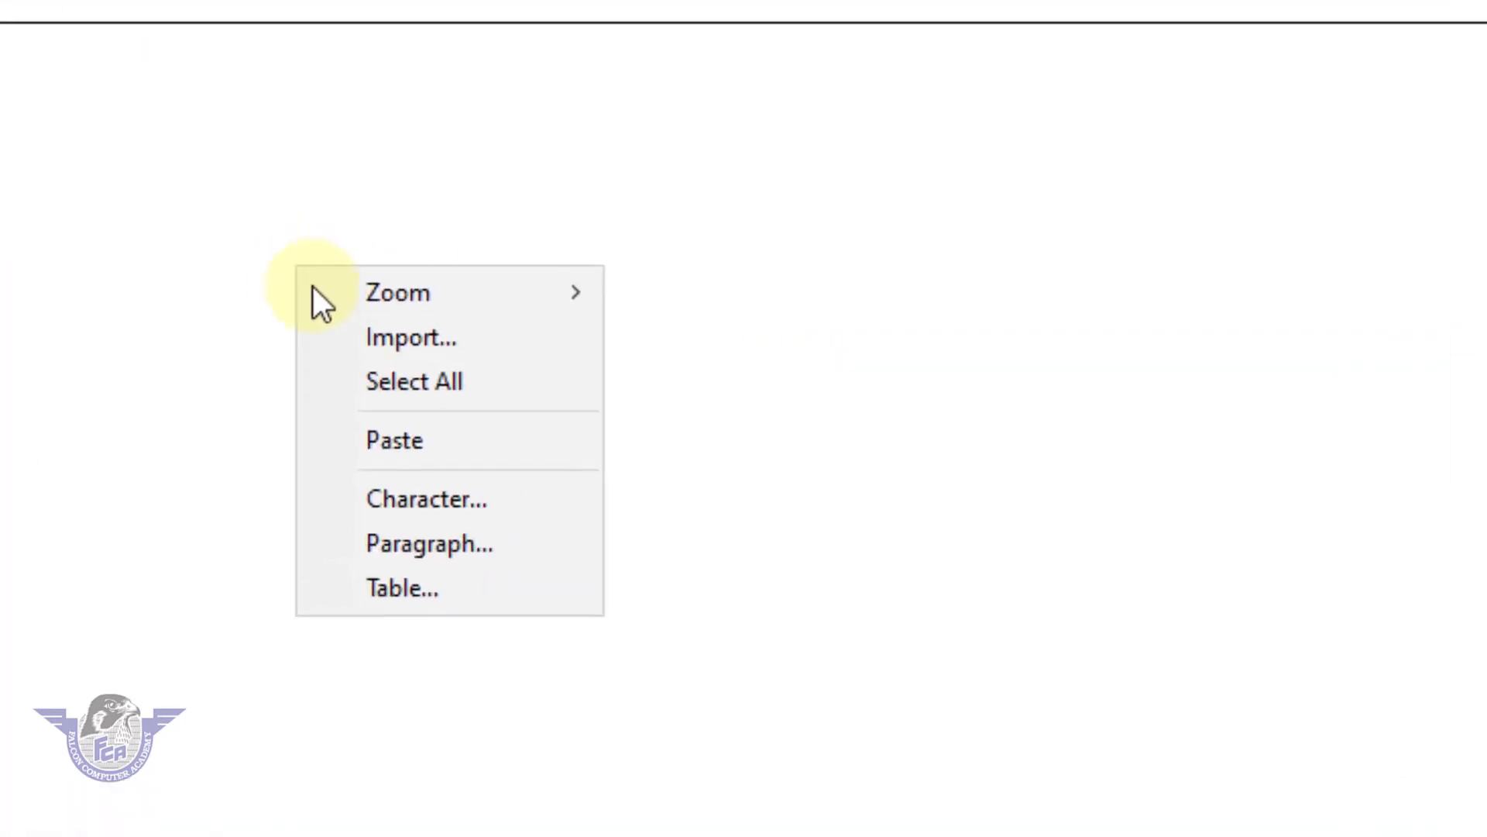
left_click(446, 587)
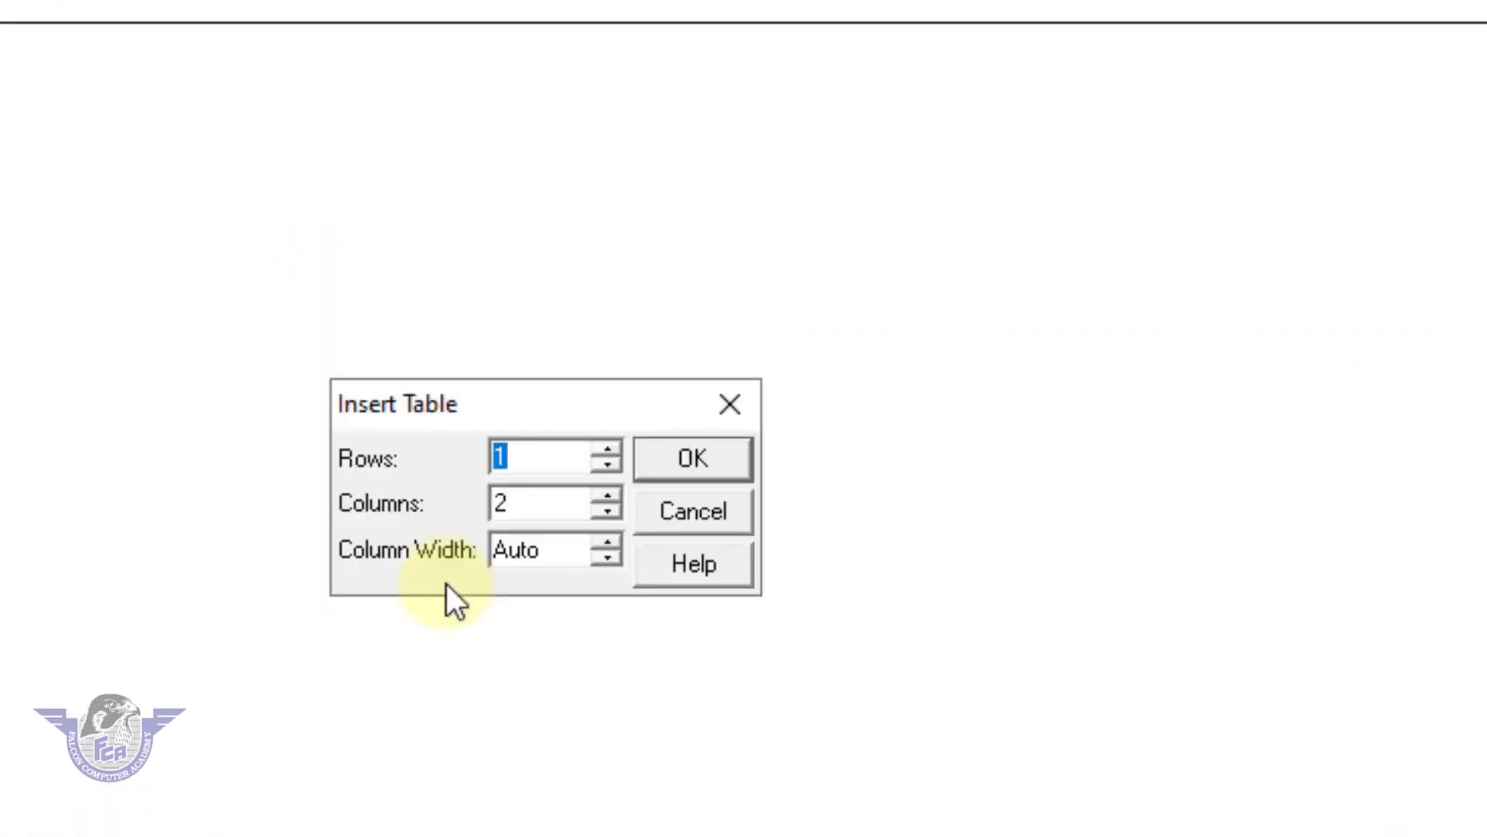
left_click(670, 515)
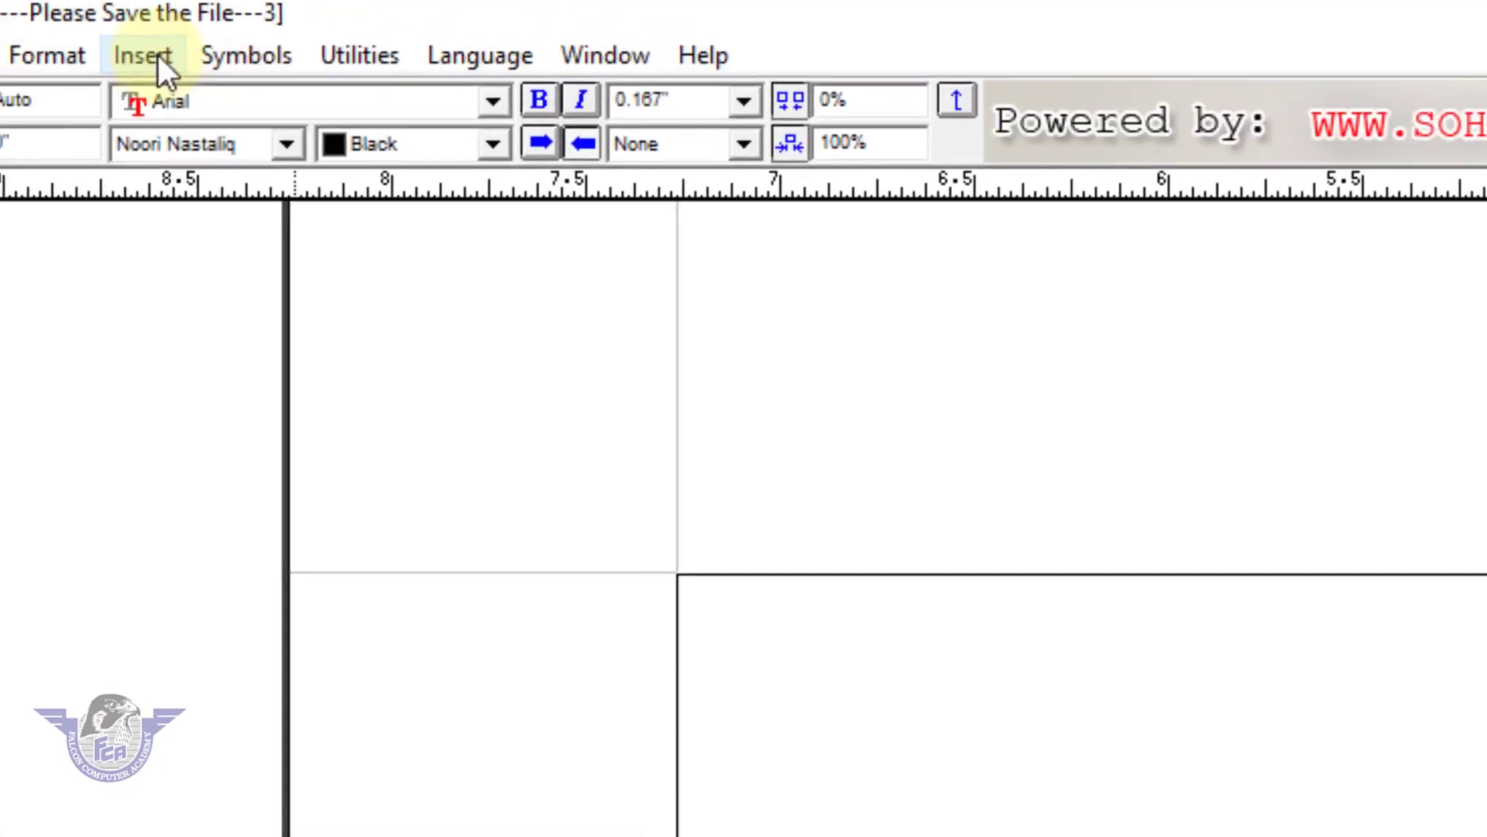
Step: Insert a table with 4 rows and 4 columns at automatic column width in the new document
left_click(155, 56)
left_click(248, 311)
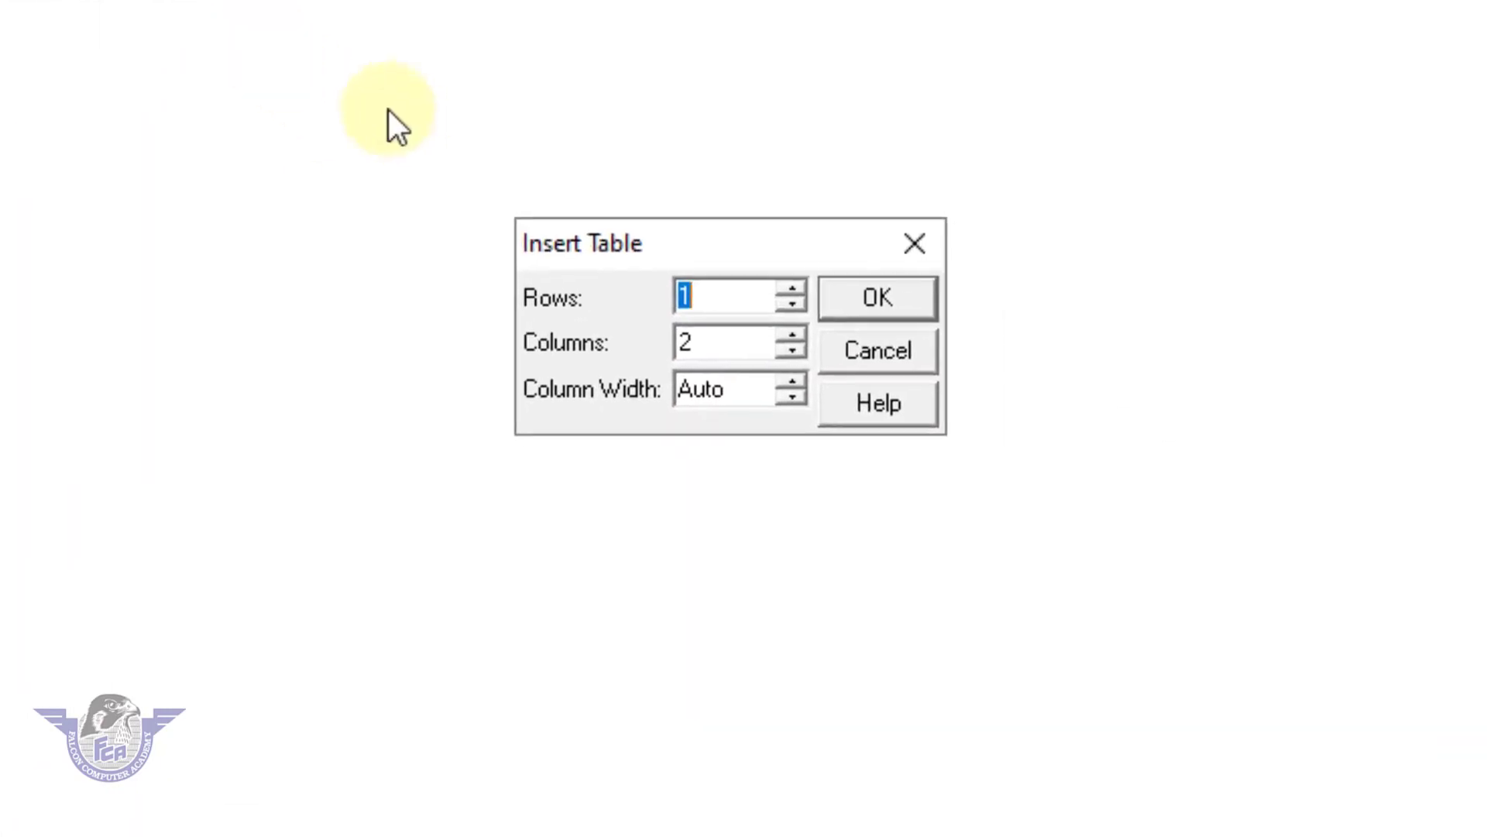
left_click(797, 287)
left_click(798, 286)
left_click(797, 287)
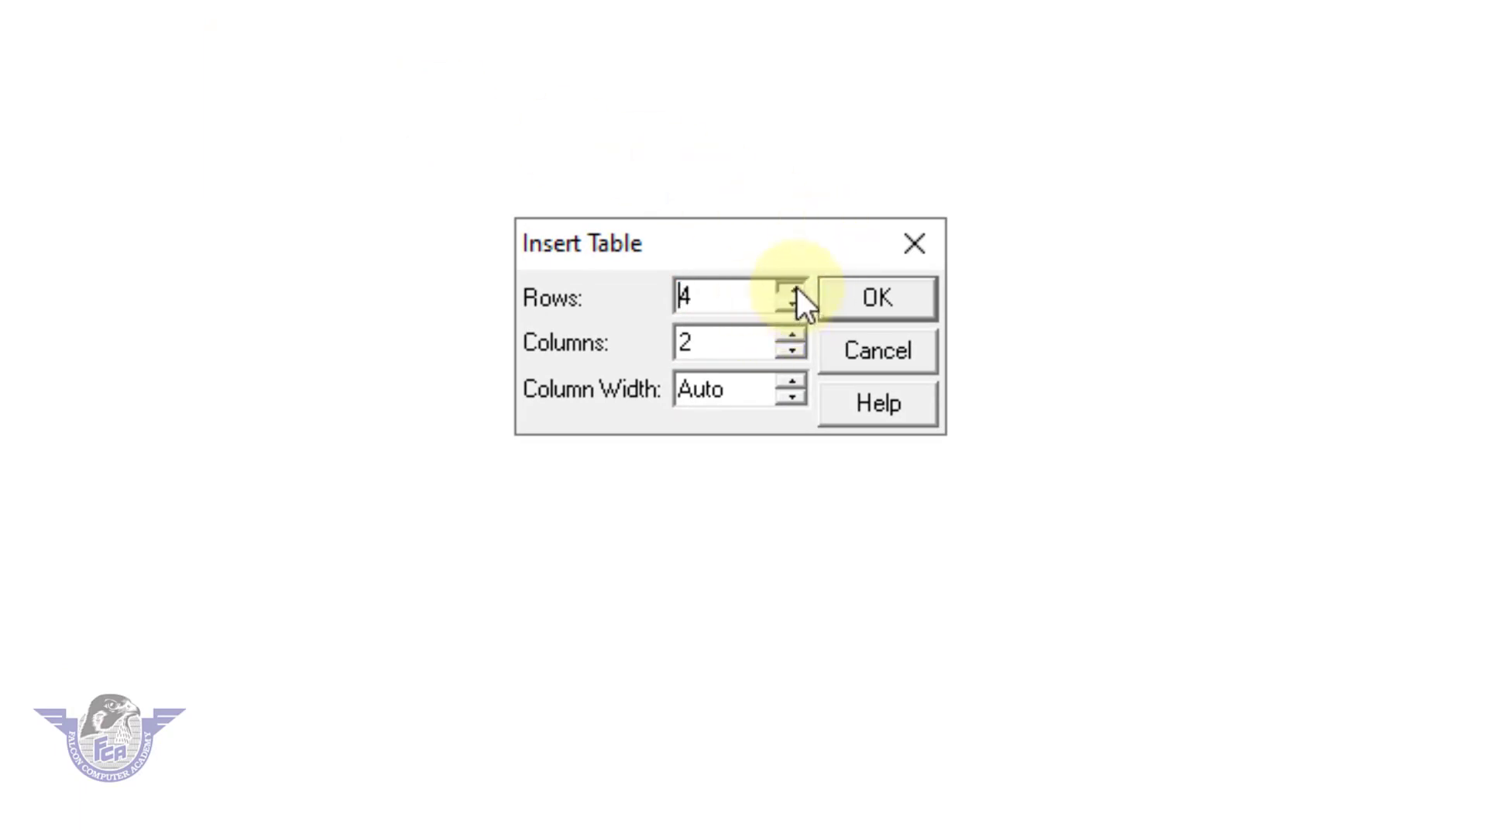
left_click(796, 334)
left_click(796, 335)
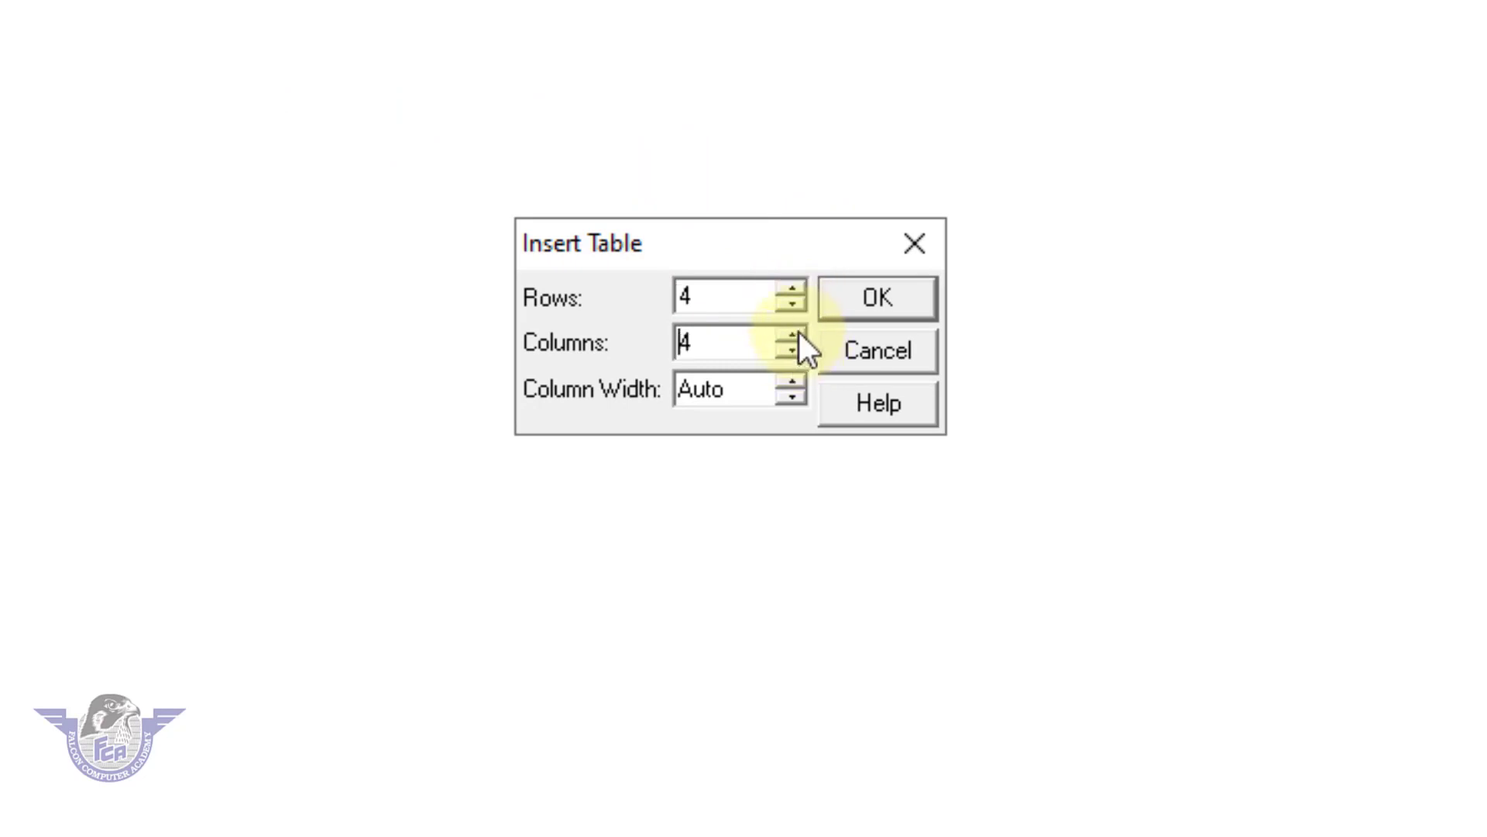
left_click(878, 300)
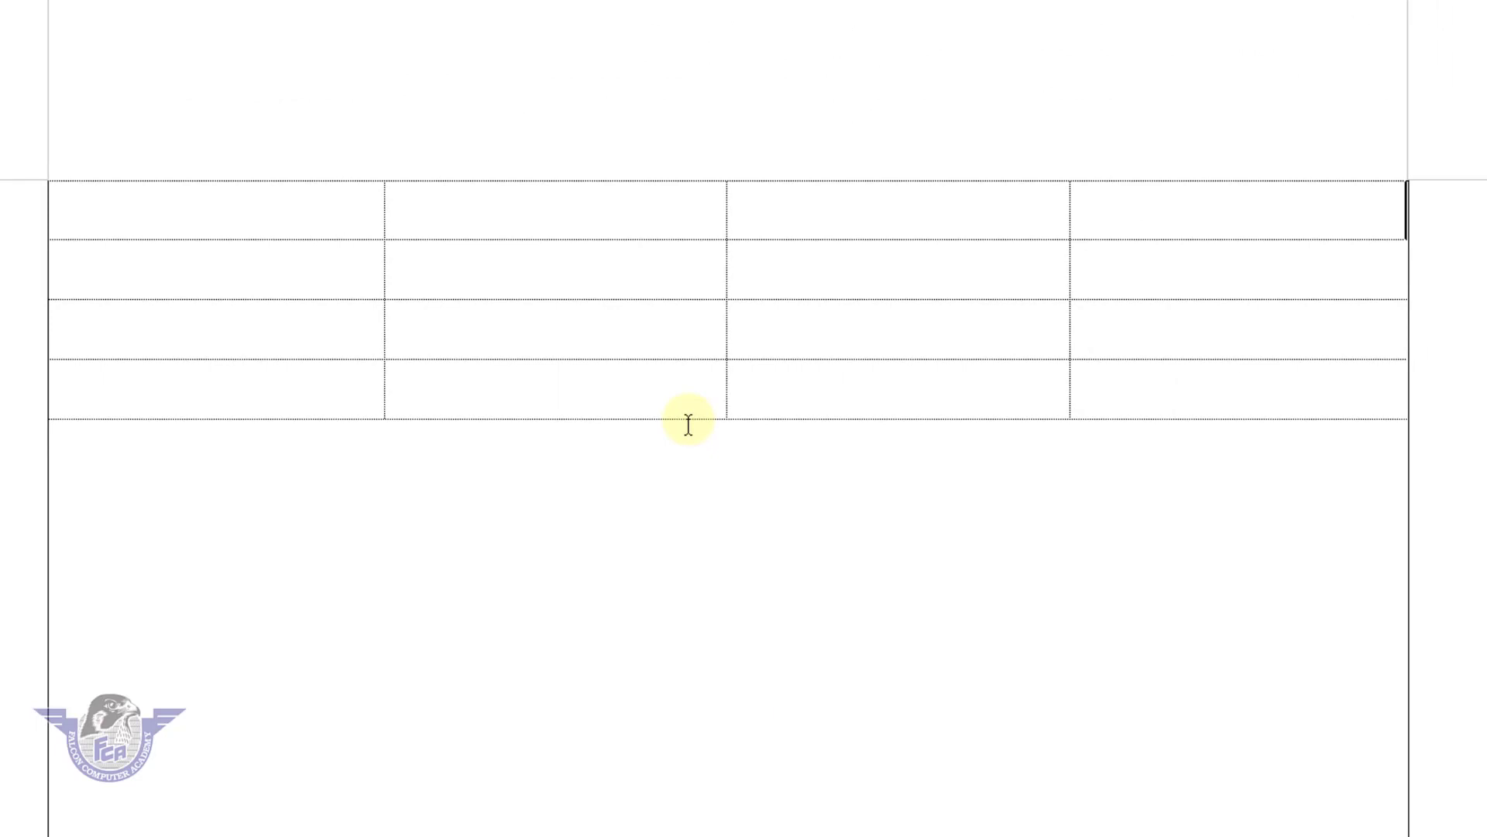
Step: Fill the table's header row from right to left with "نام", "کلاس", "رول نمبر" and "مضمون"
type("نام")
key("Tab")
type("کلاس")
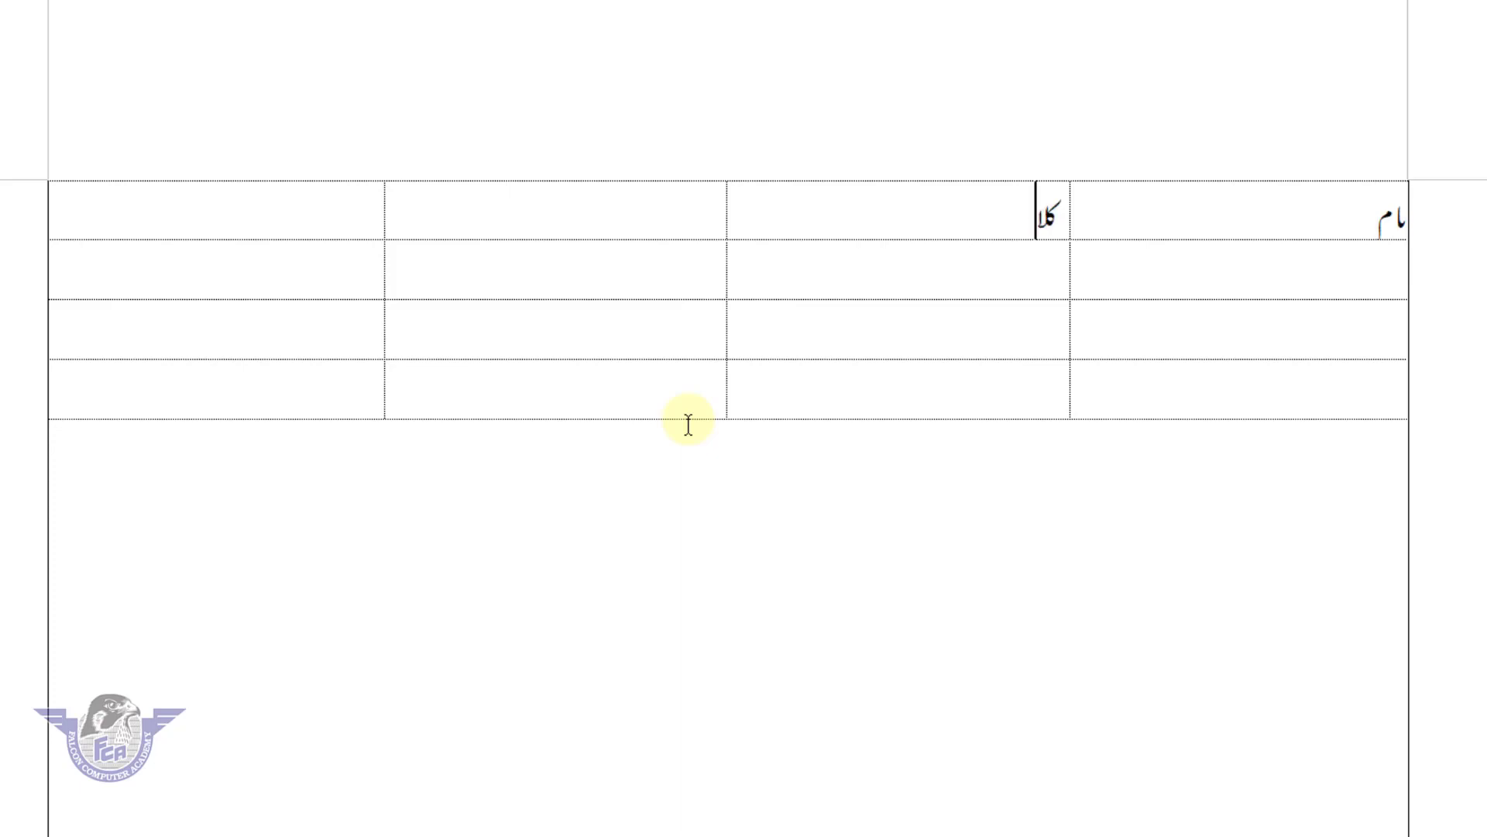
key("Tab")
type("رول نمبر")
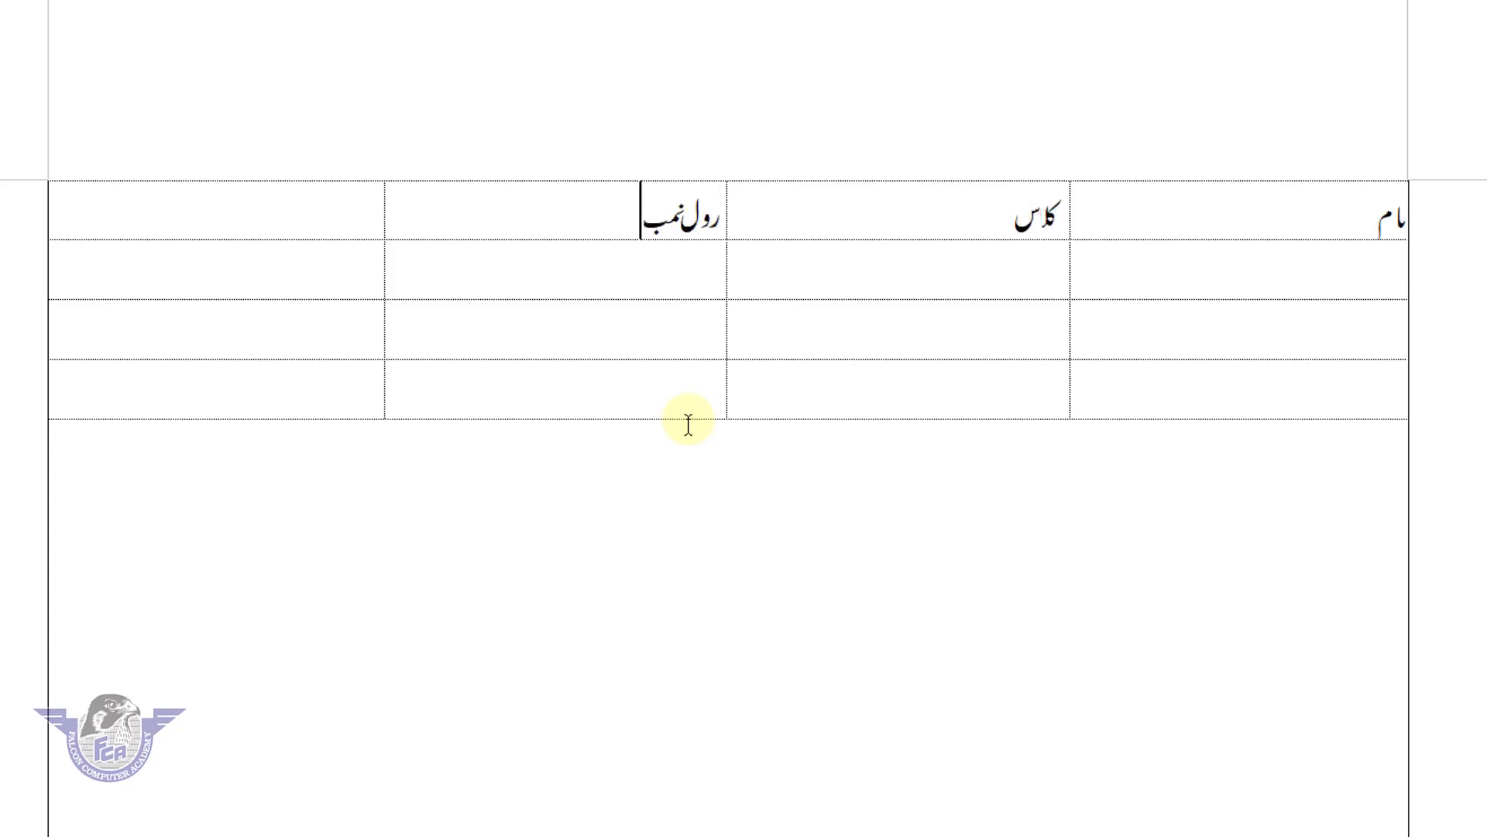
key("Tab")
type("مضمون")
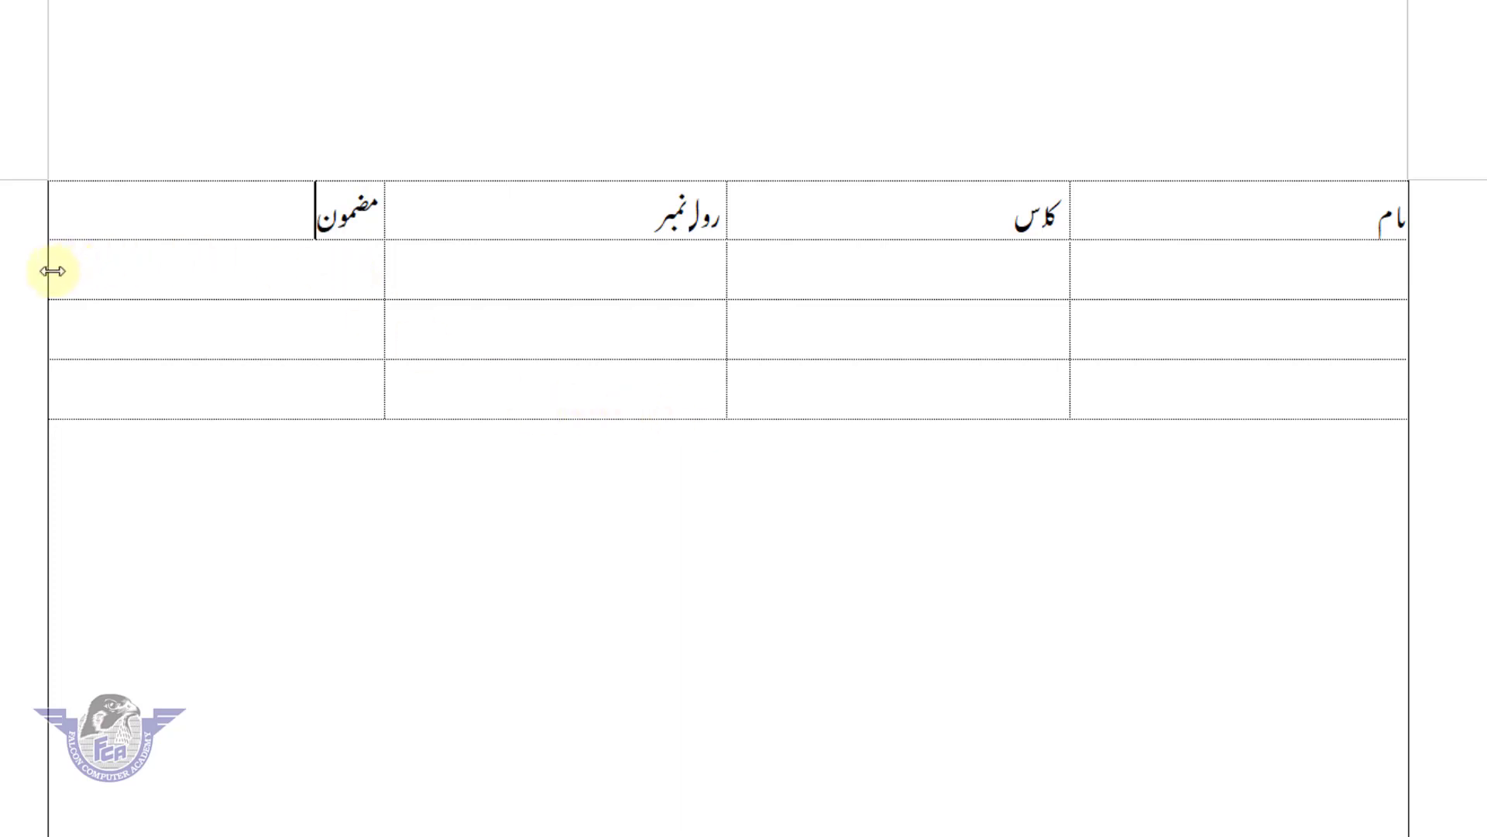
Step: Narrow the "مضمون" column to about half its width and insert a new column after it
left_click_drag(57, 271, 228, 279)
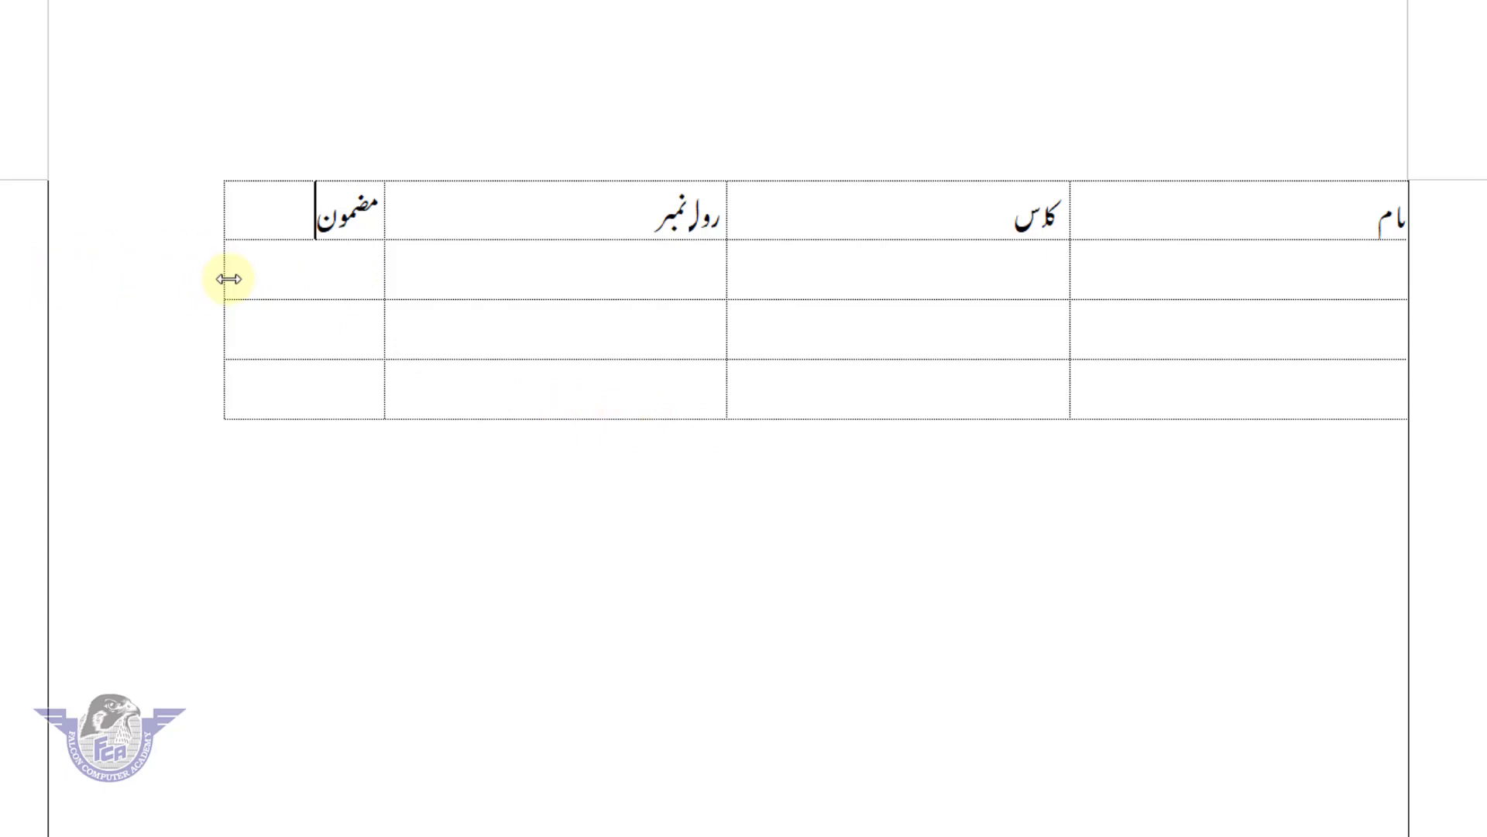
right_click(282, 214)
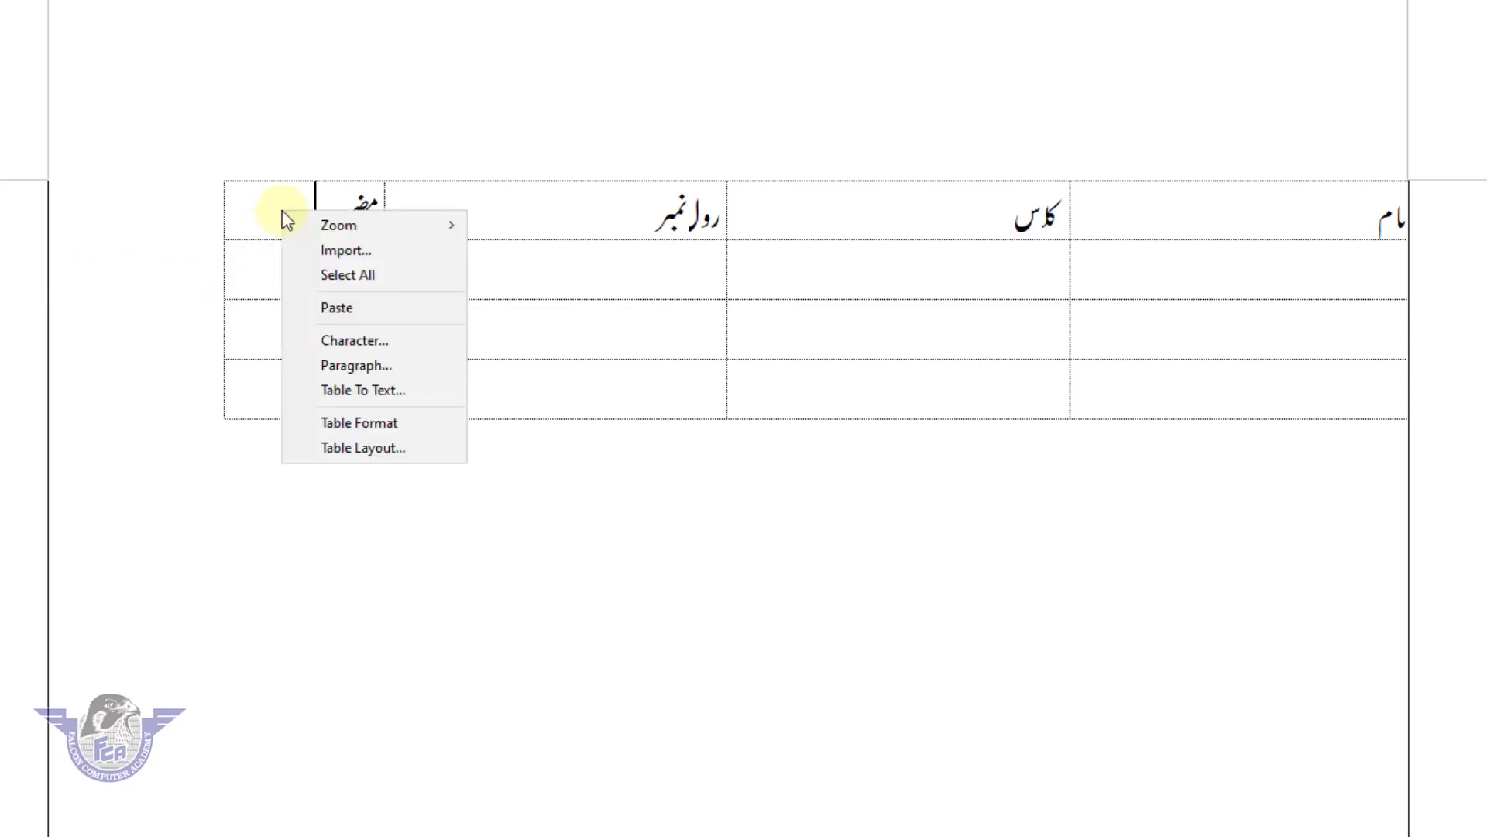
left_click(374, 449)
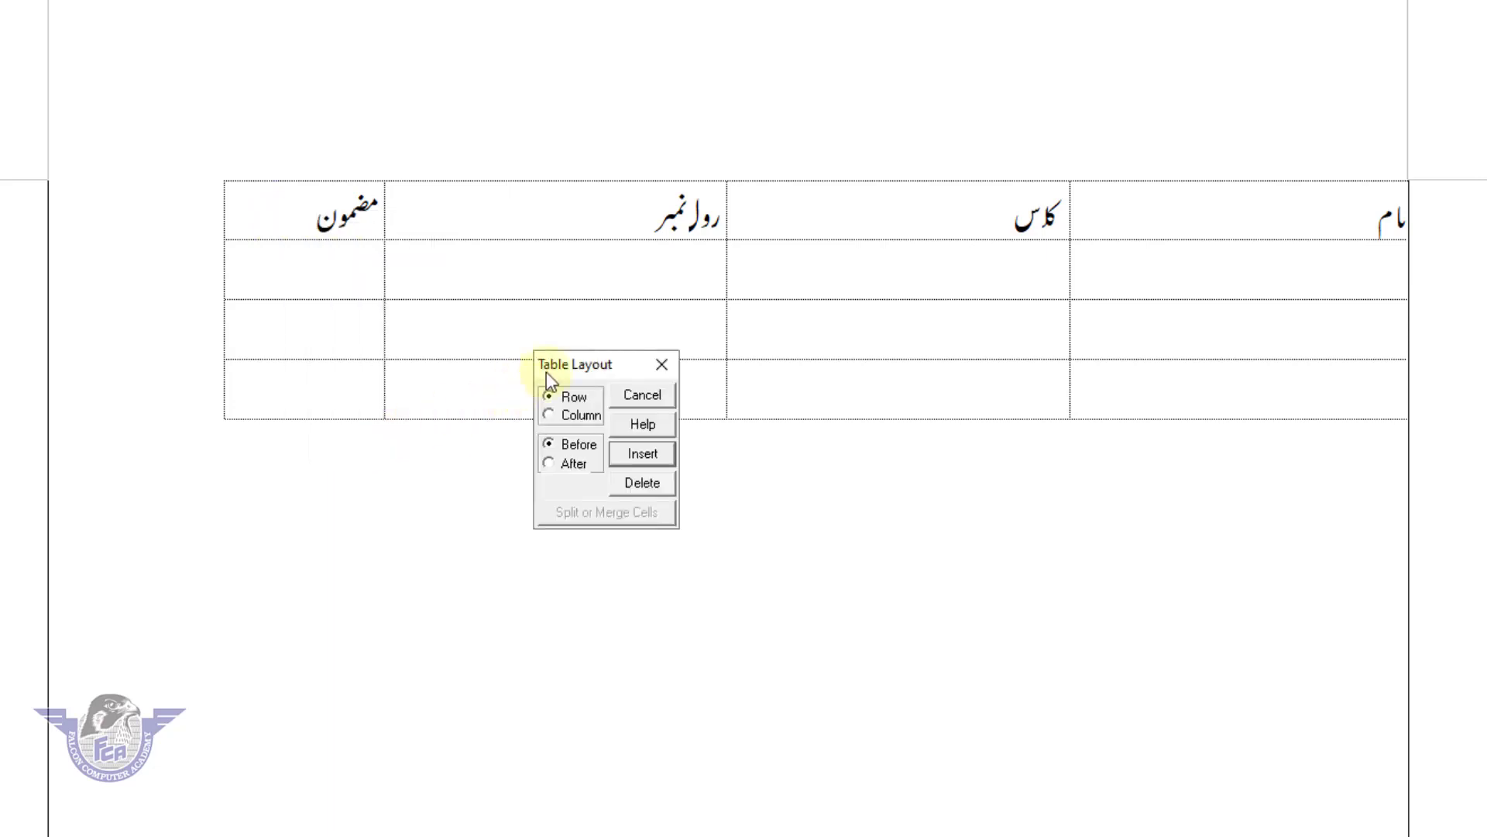
left_click_drag(579, 363, 316, 297)
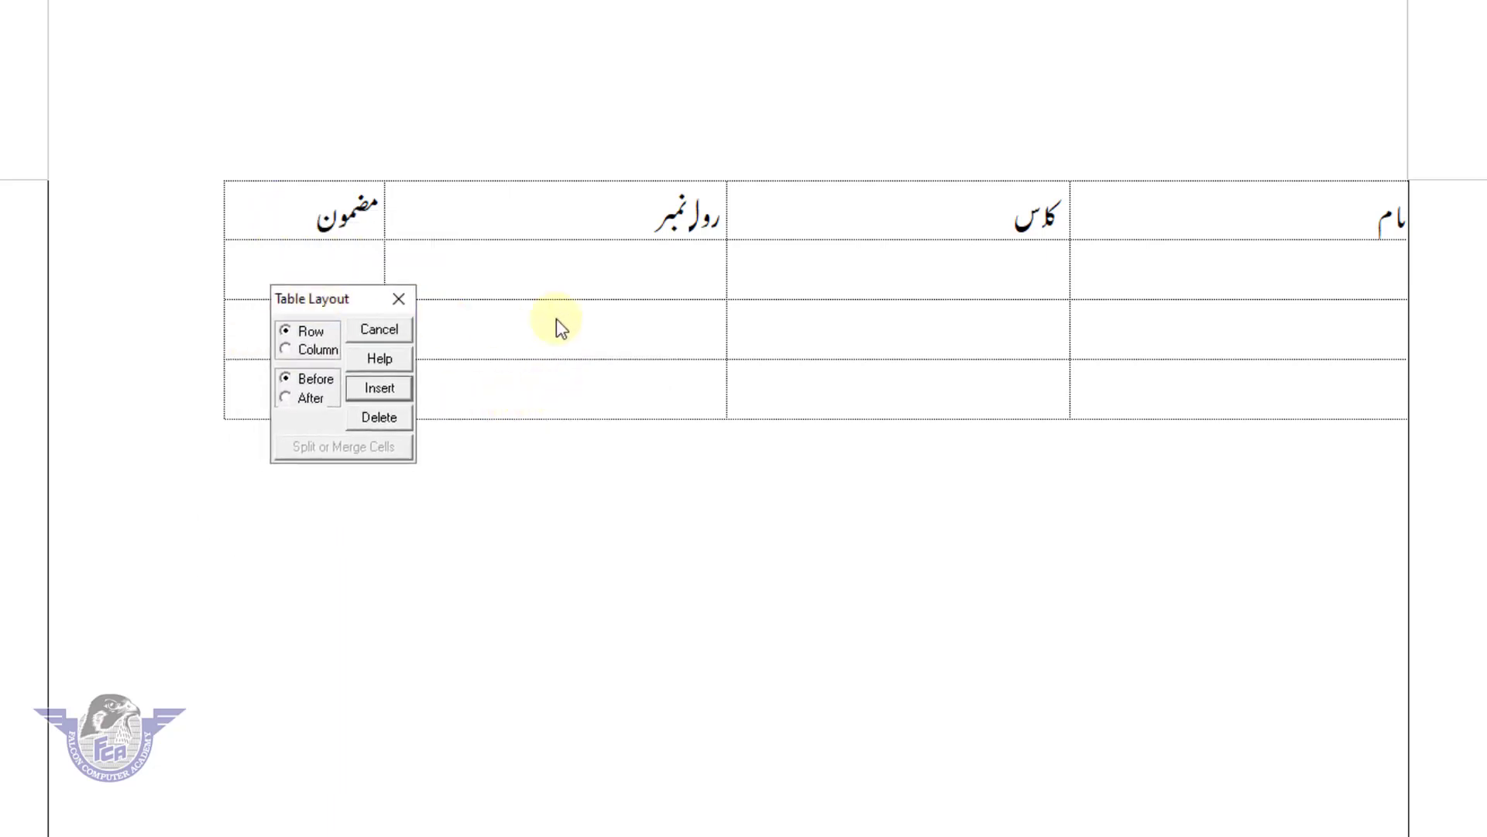
left_click(317, 350)
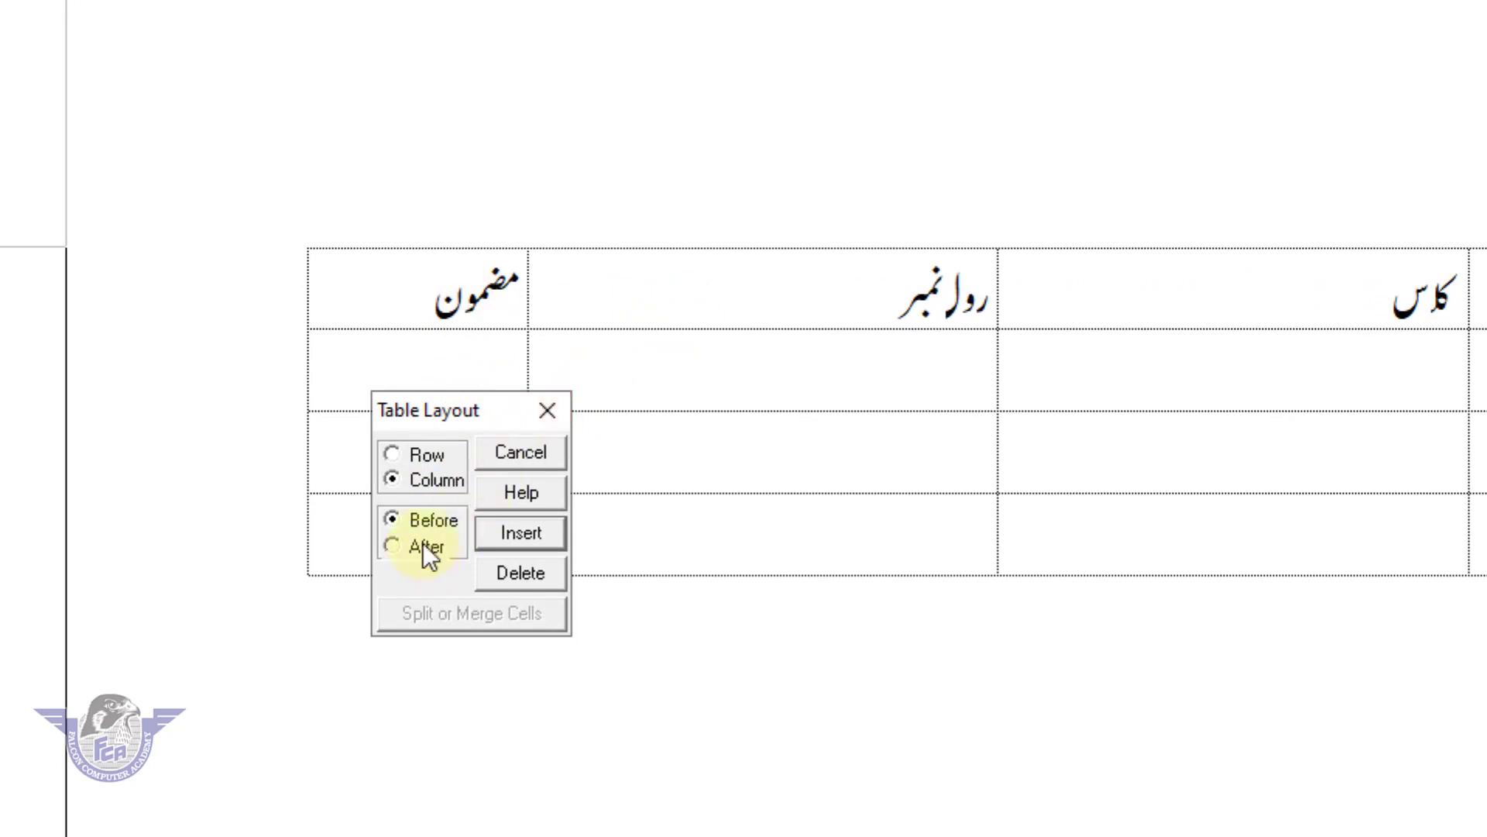
left_click(526, 533)
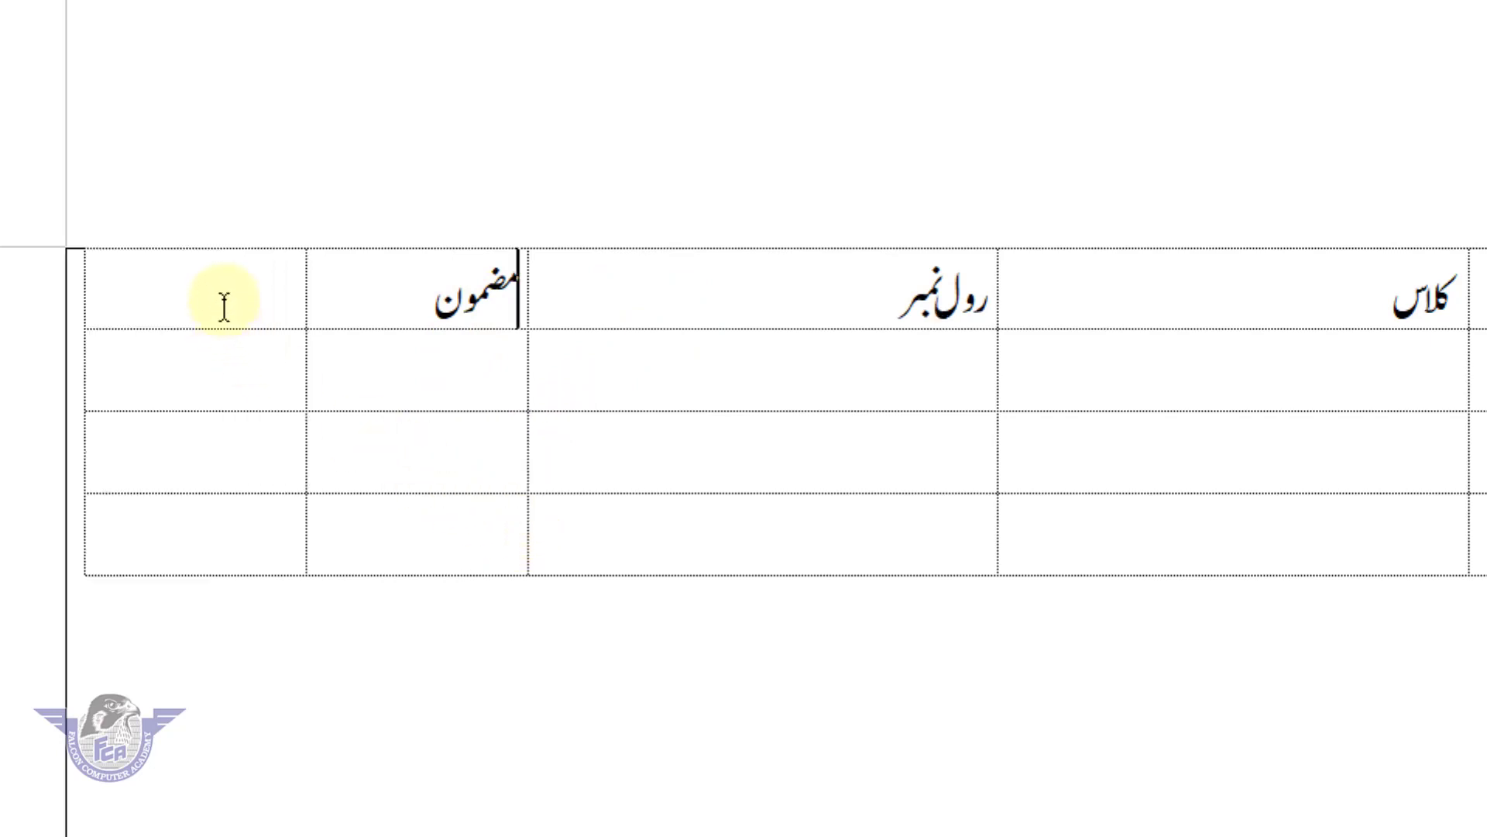
Step: Enter the header "حاصل کردہ نمبرز" in the new column
type("حا")
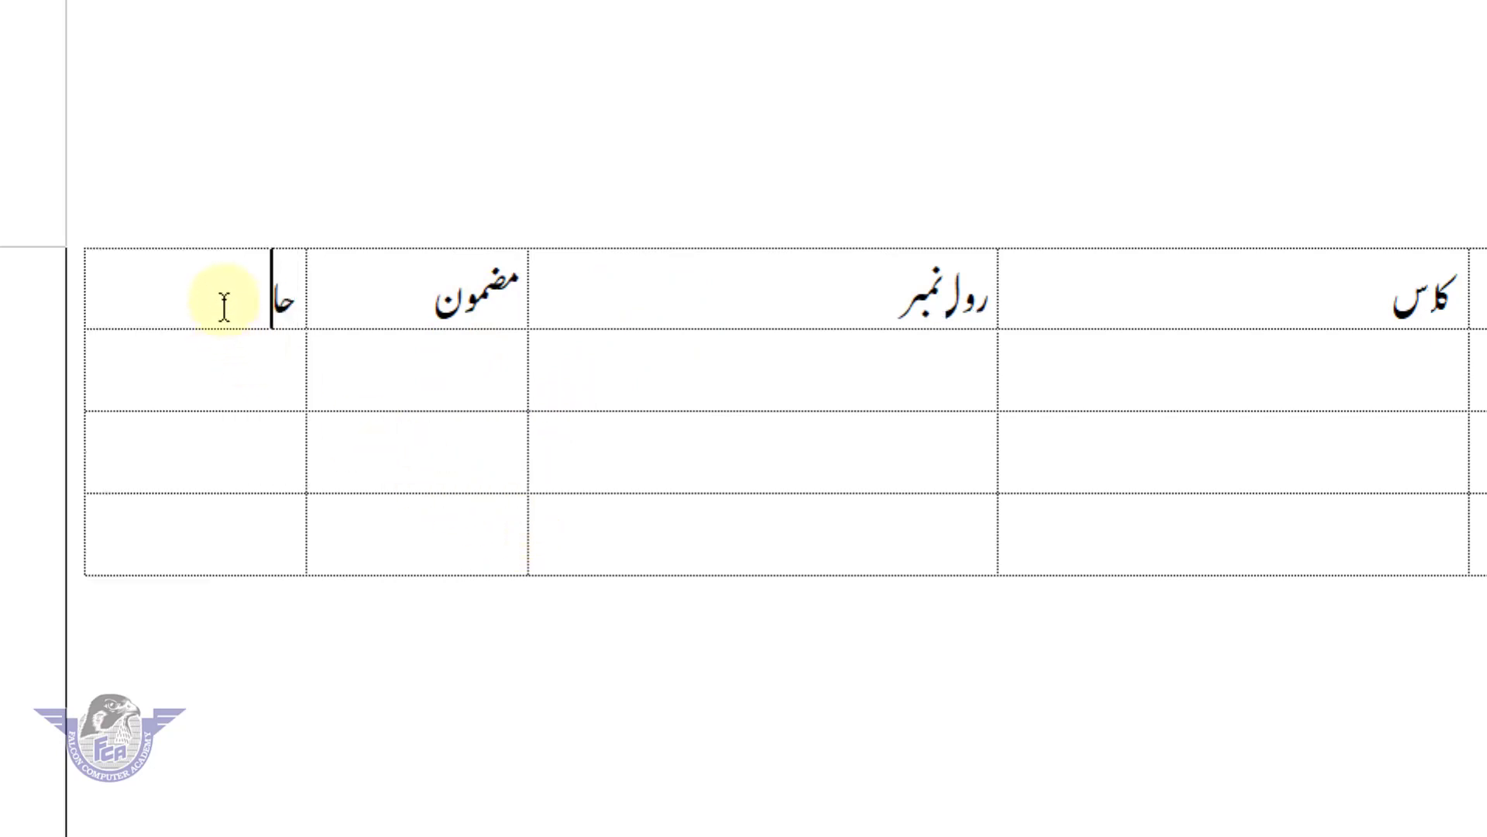
type("صل کرد")
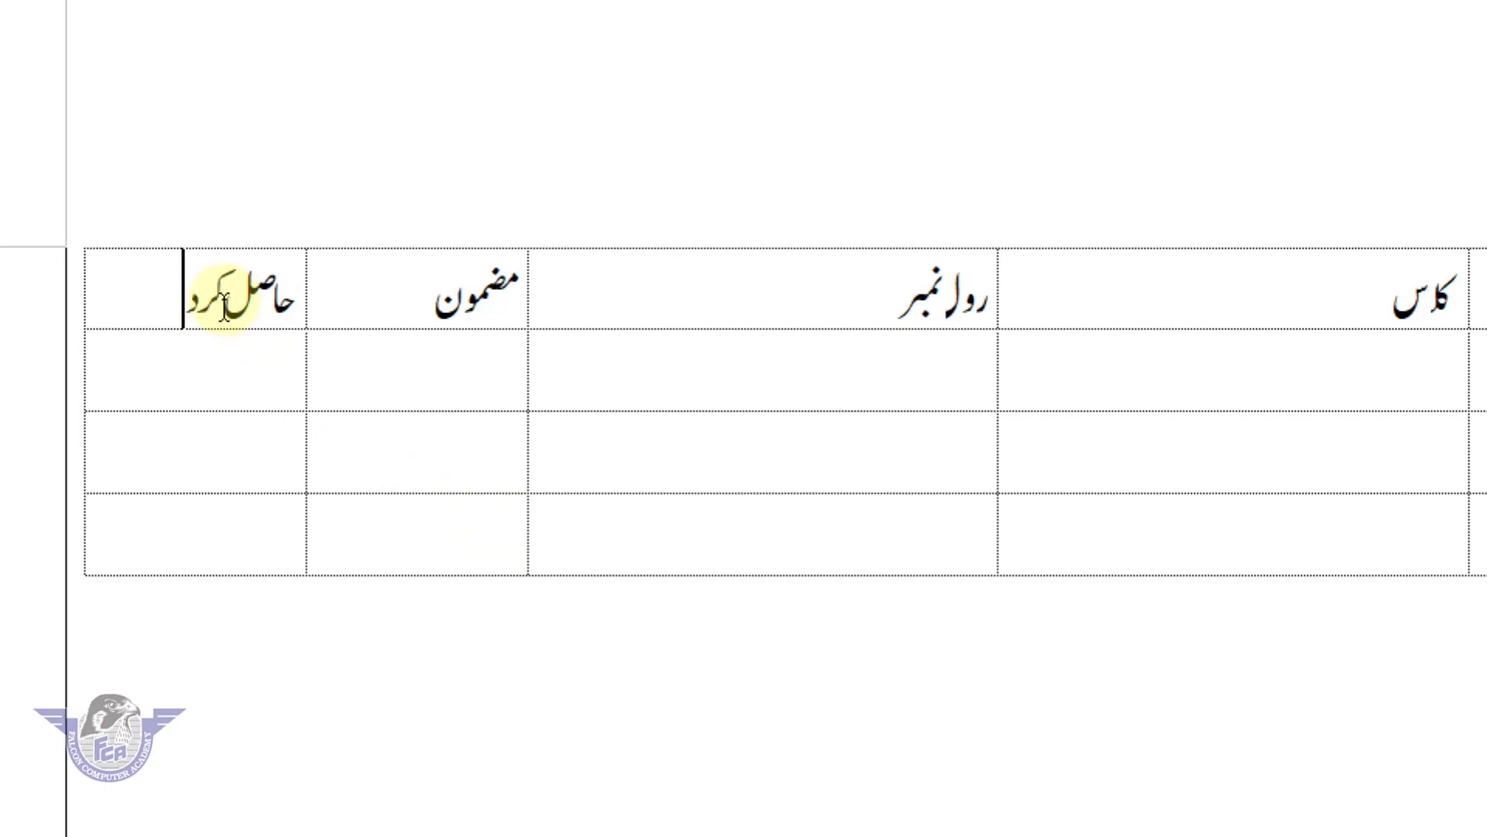
type("ہ نمبرز")
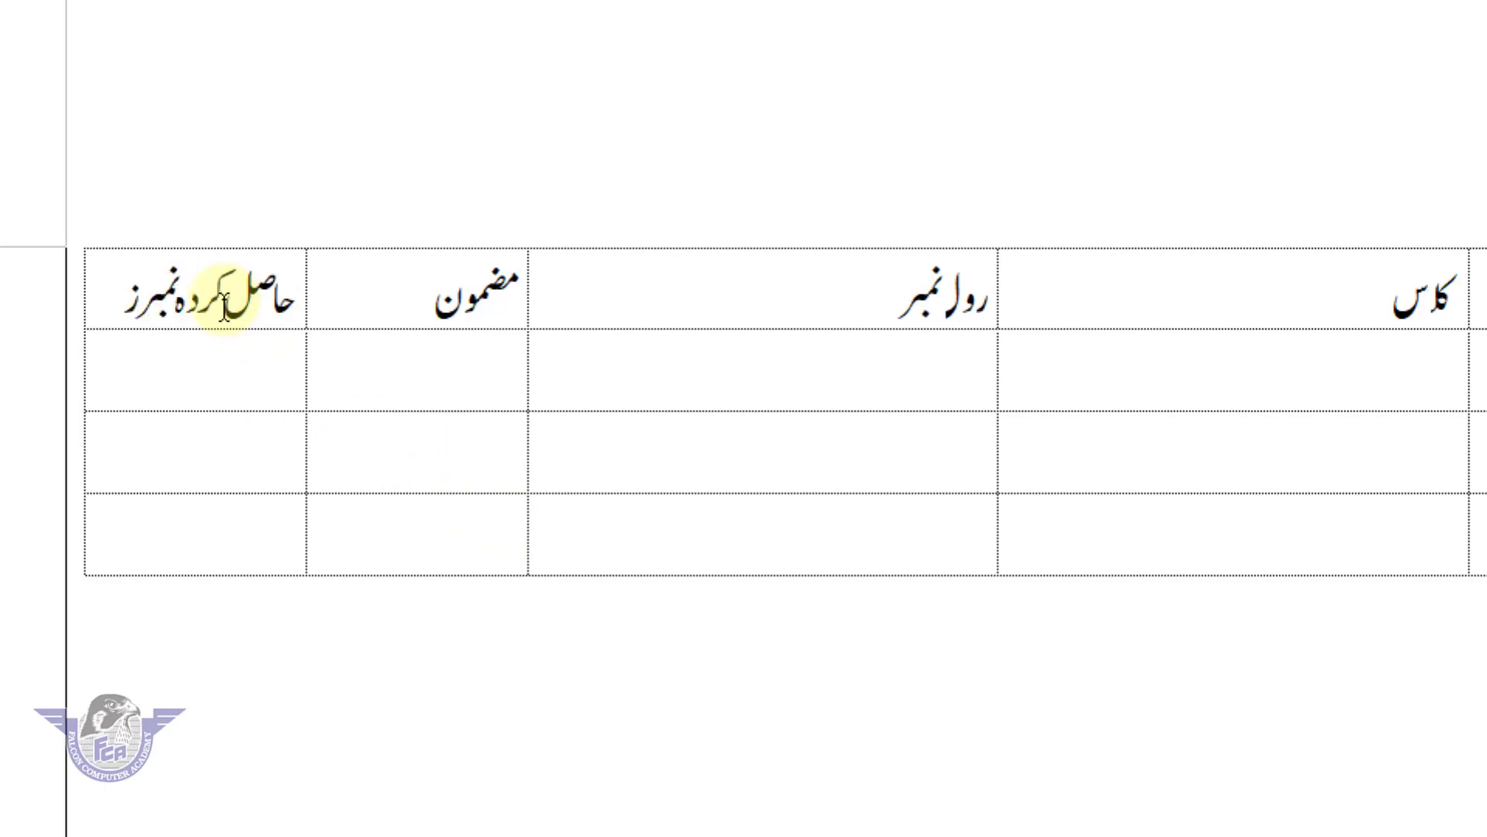
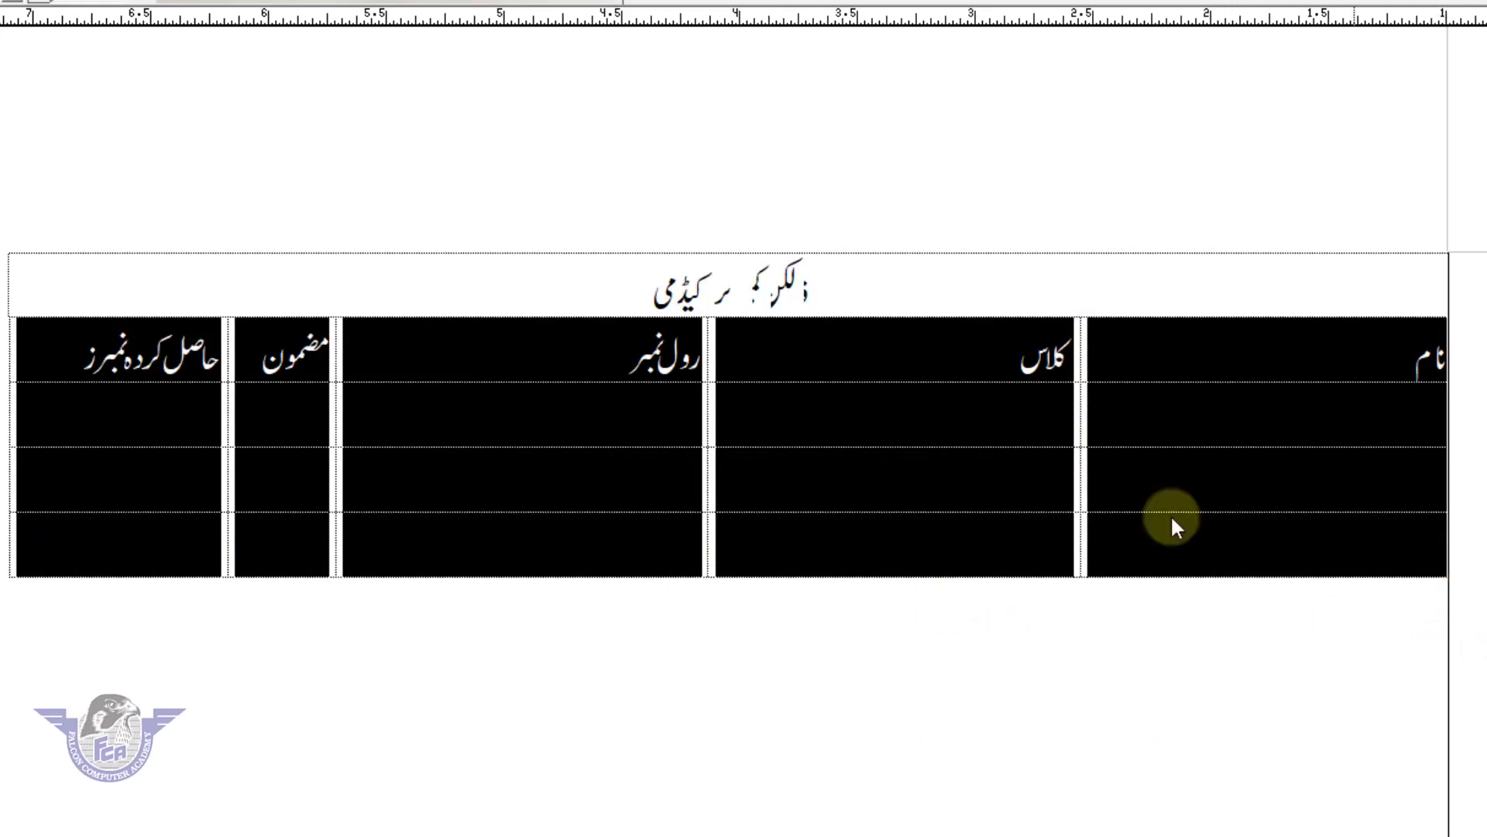
Step: Format all the selected table cells with a black solid-line border
right_click(875, 464)
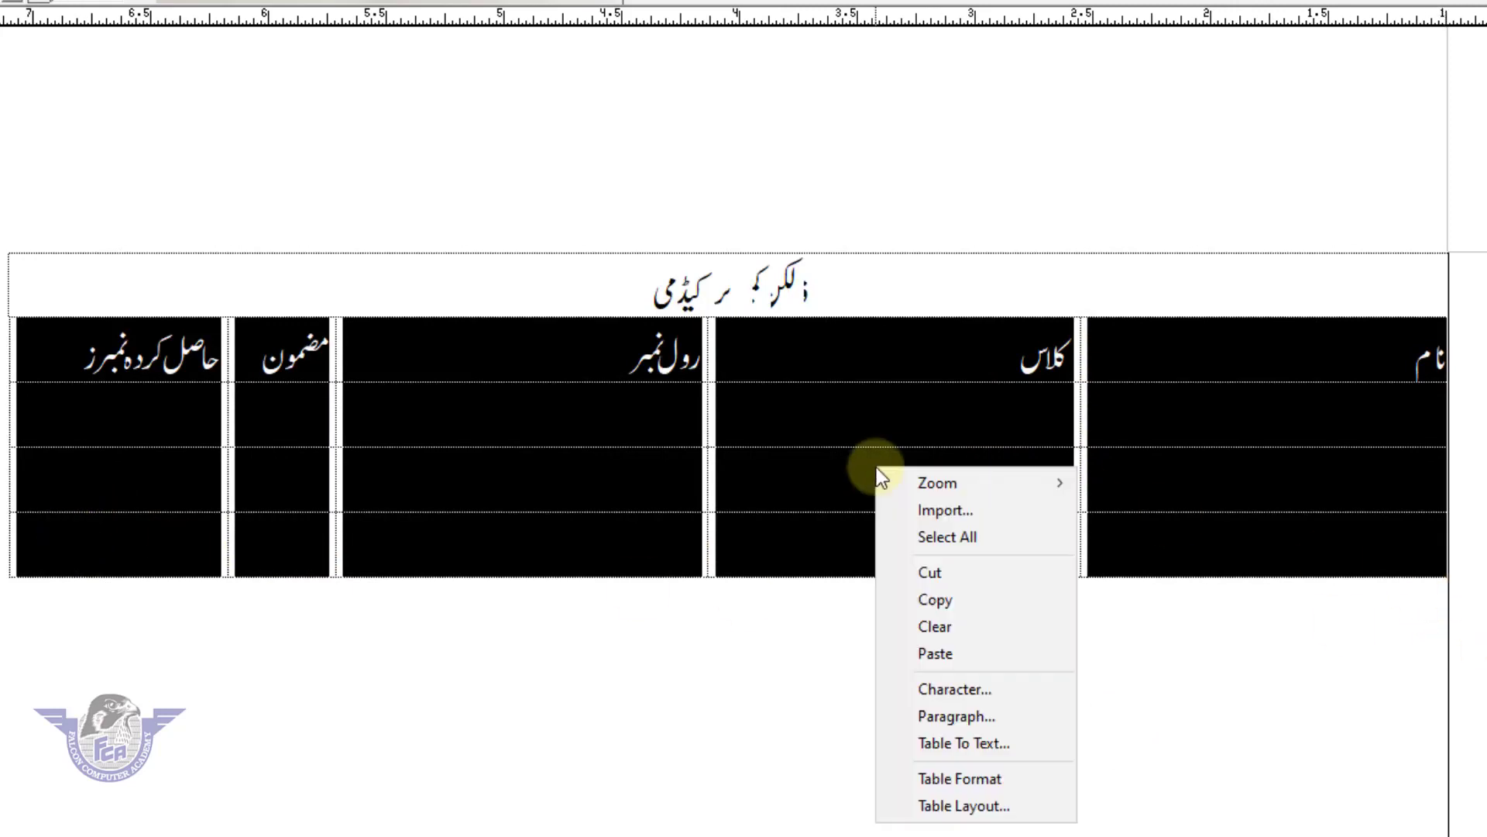
left_click(1015, 783)
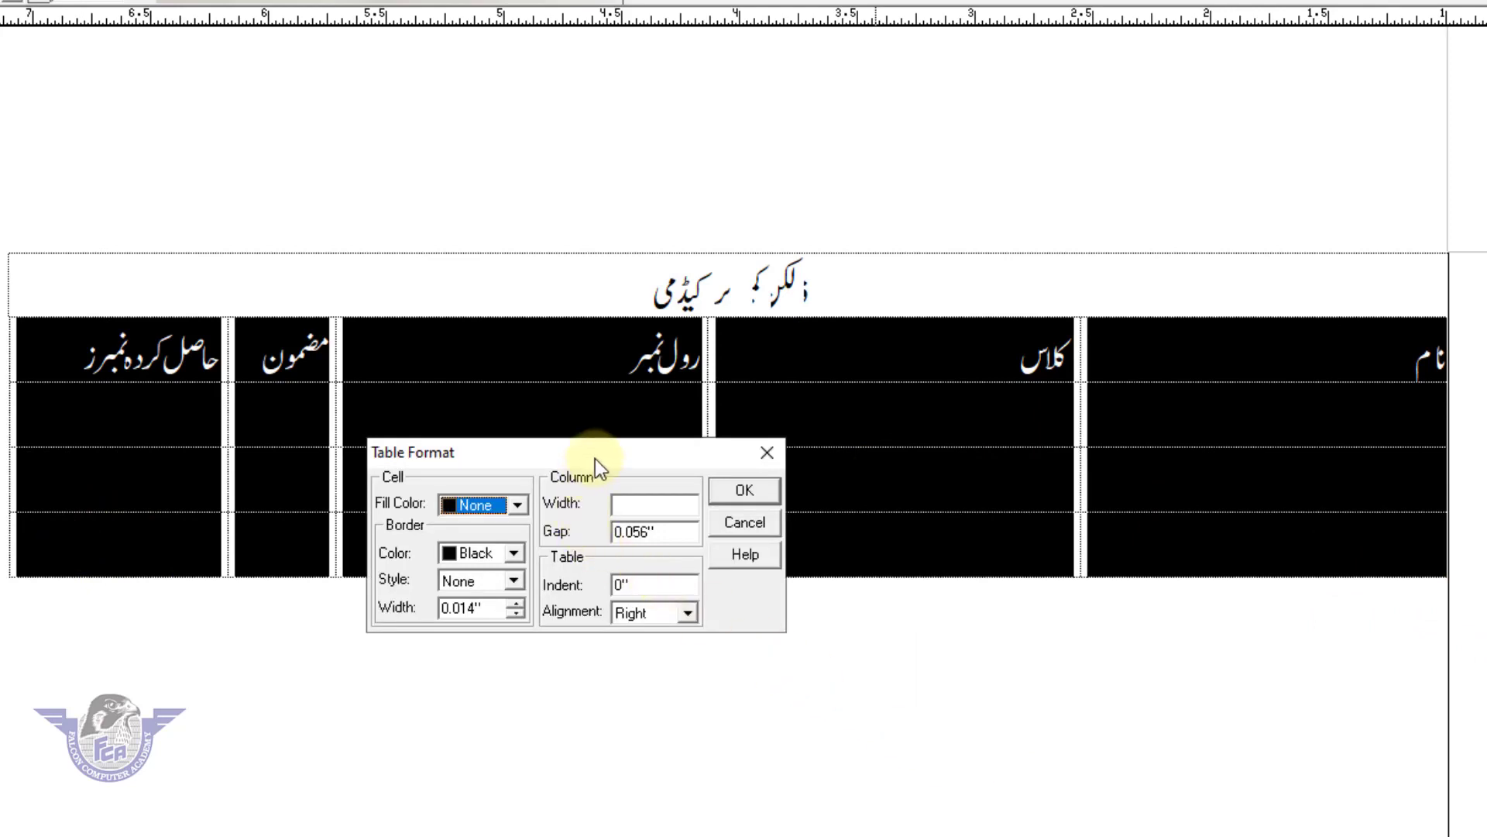
left_click_drag(595, 459, 505, 712)
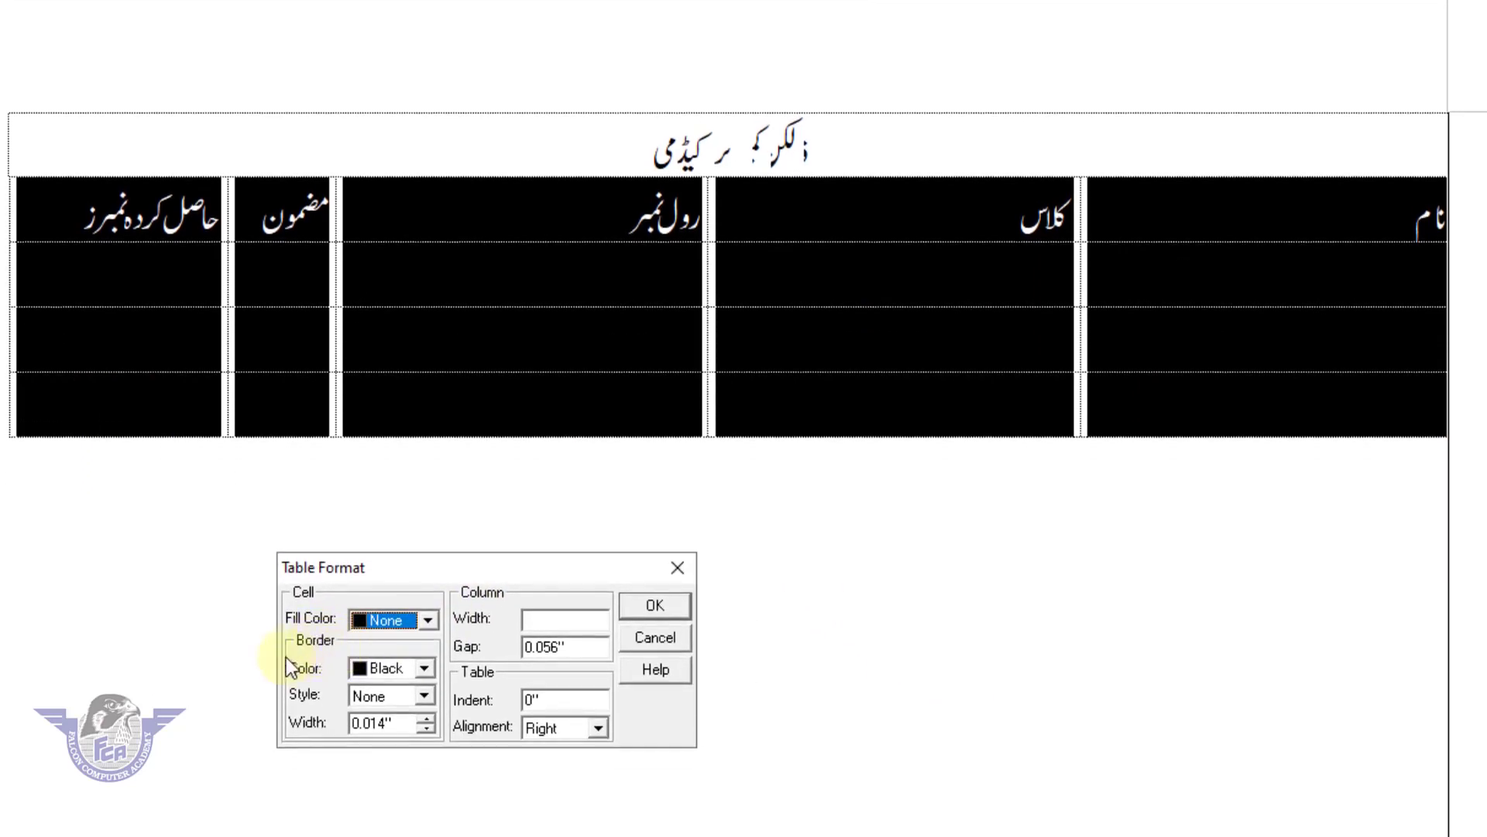
left_click(400, 672)
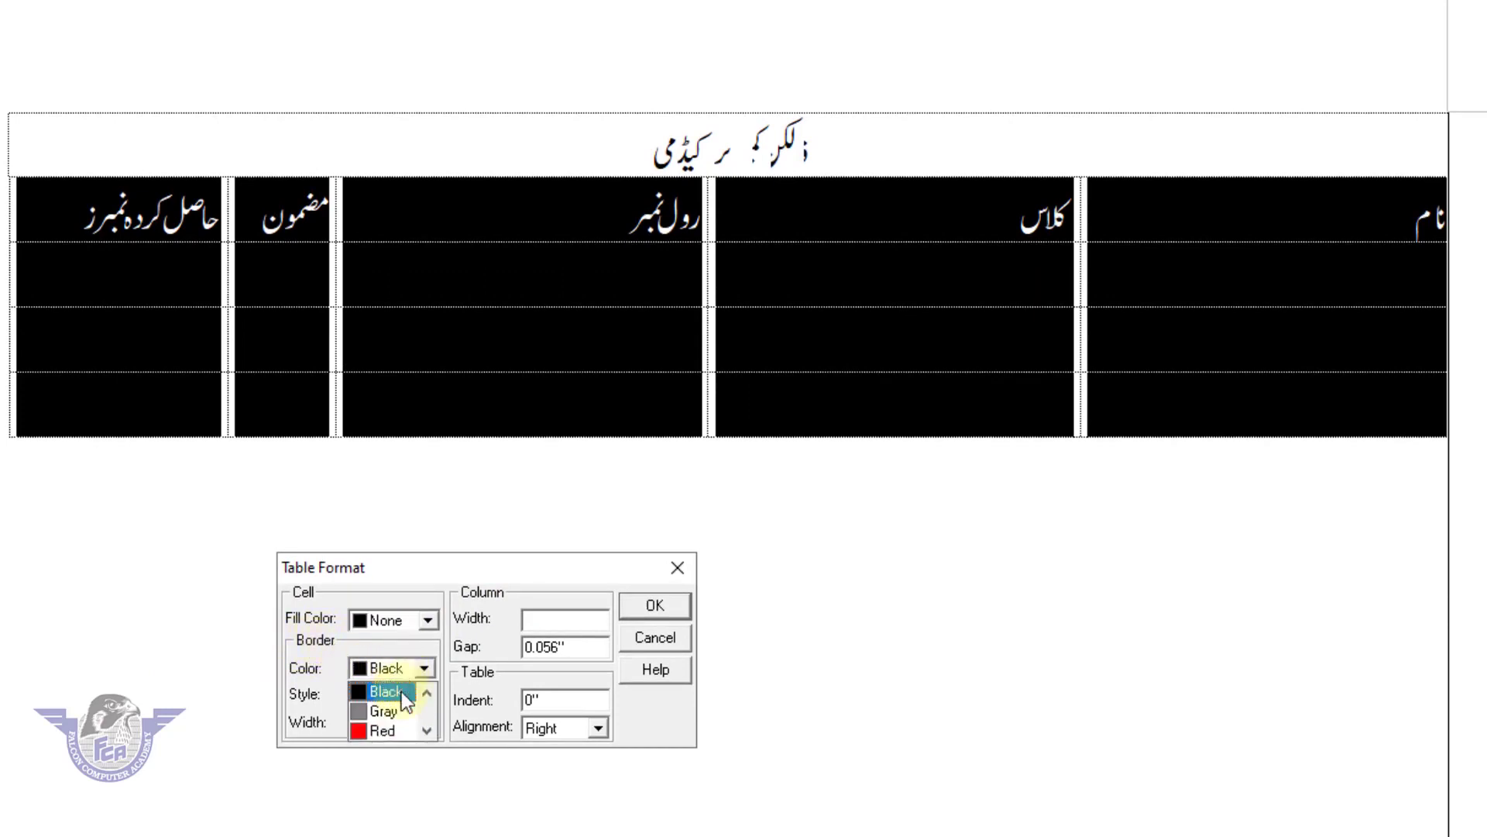
left_click(402, 691)
left_click(402, 695)
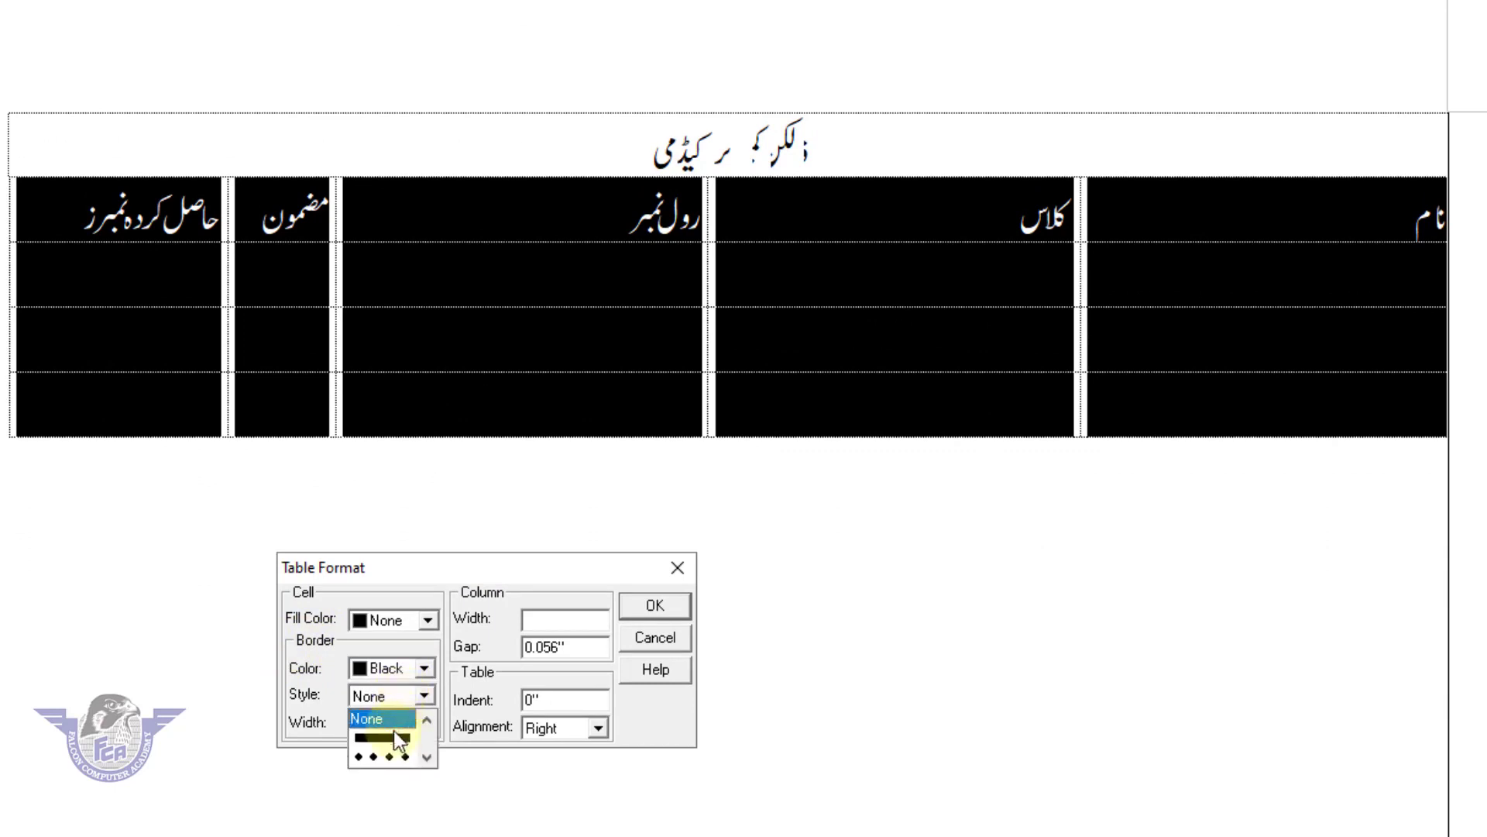
left_click(394, 737)
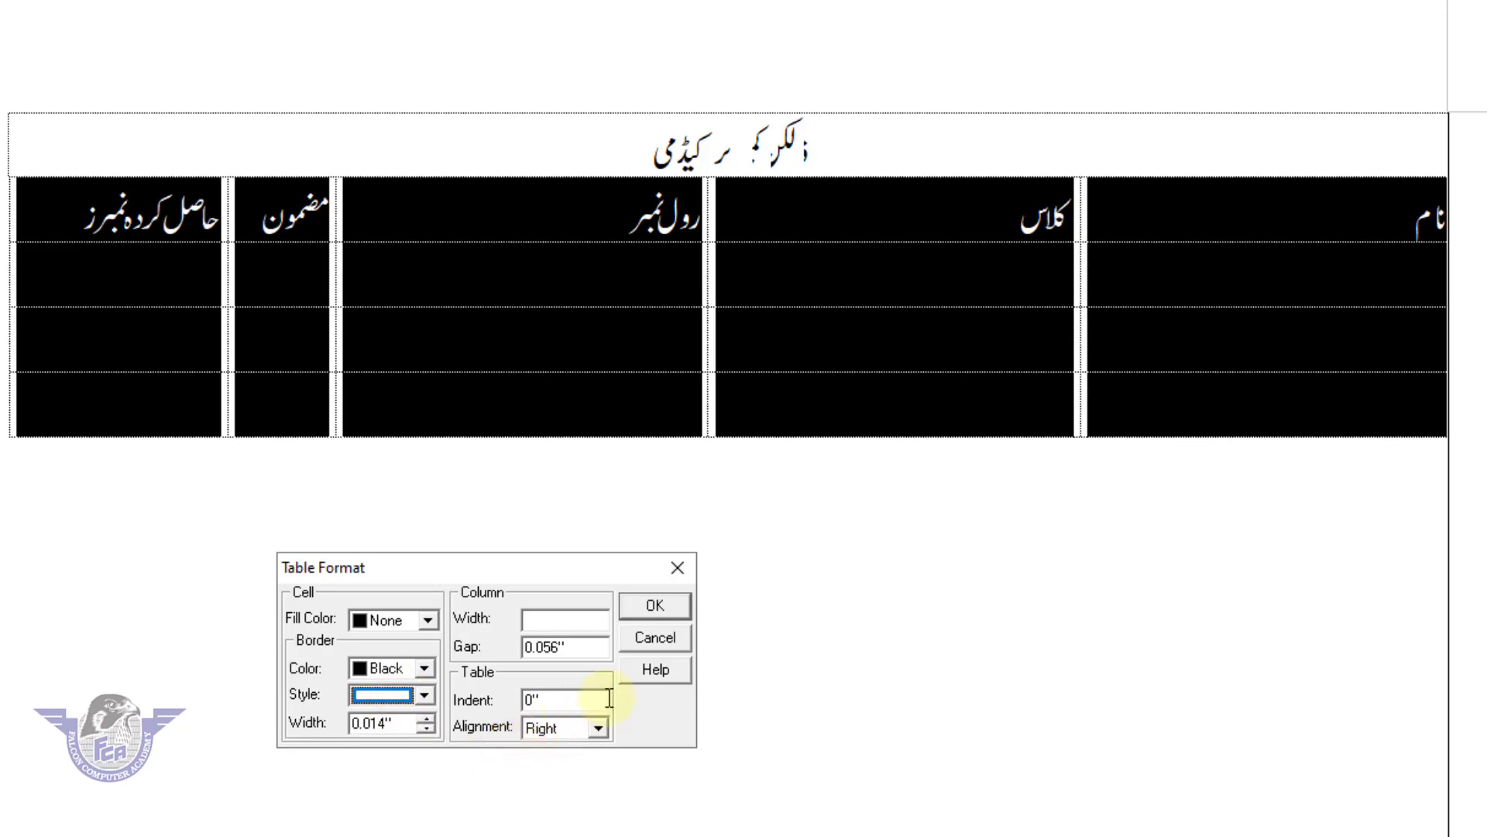
left_click(657, 606)
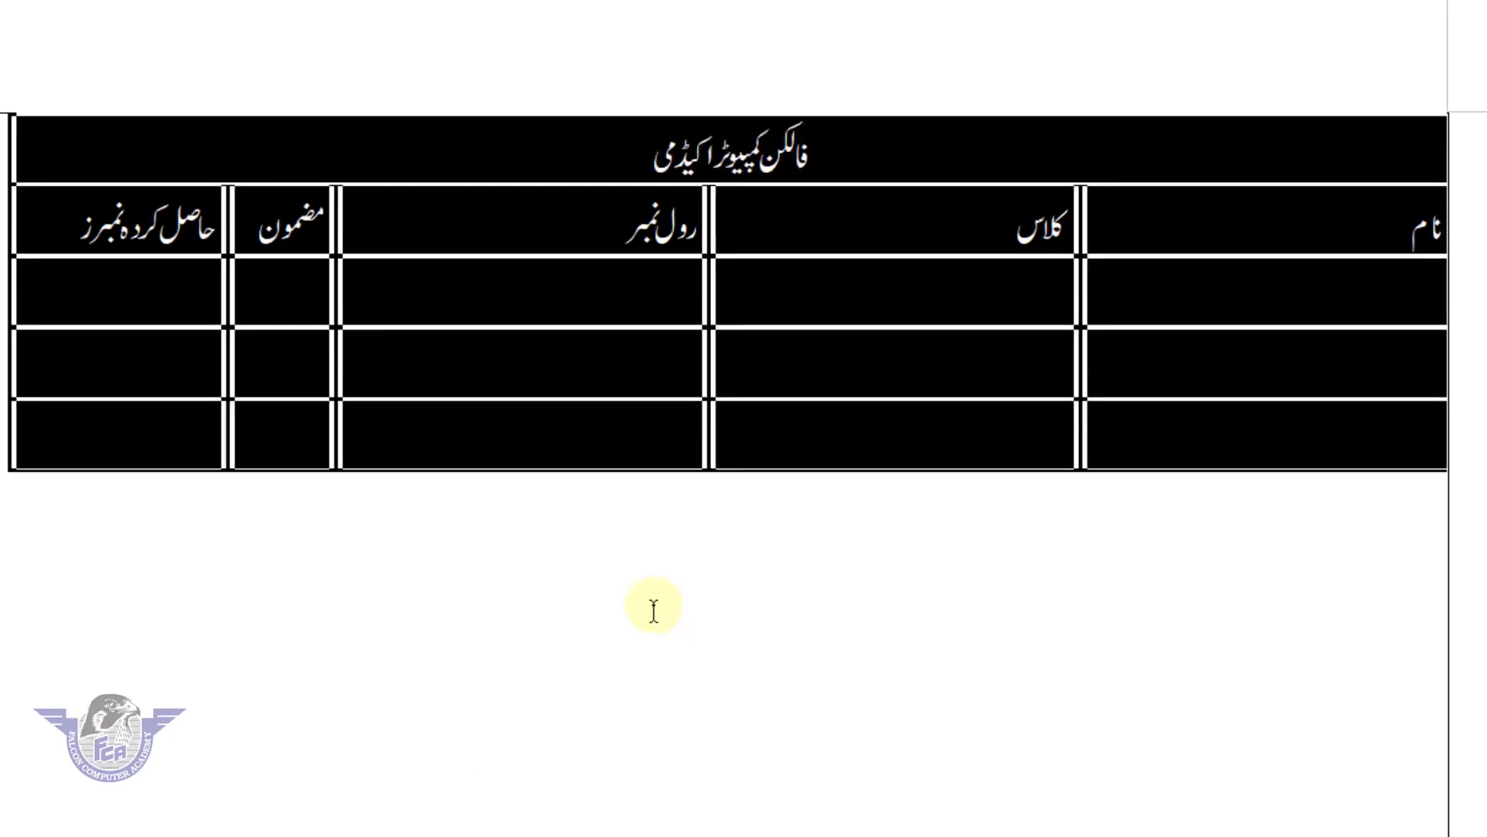
left_click(522, 366)
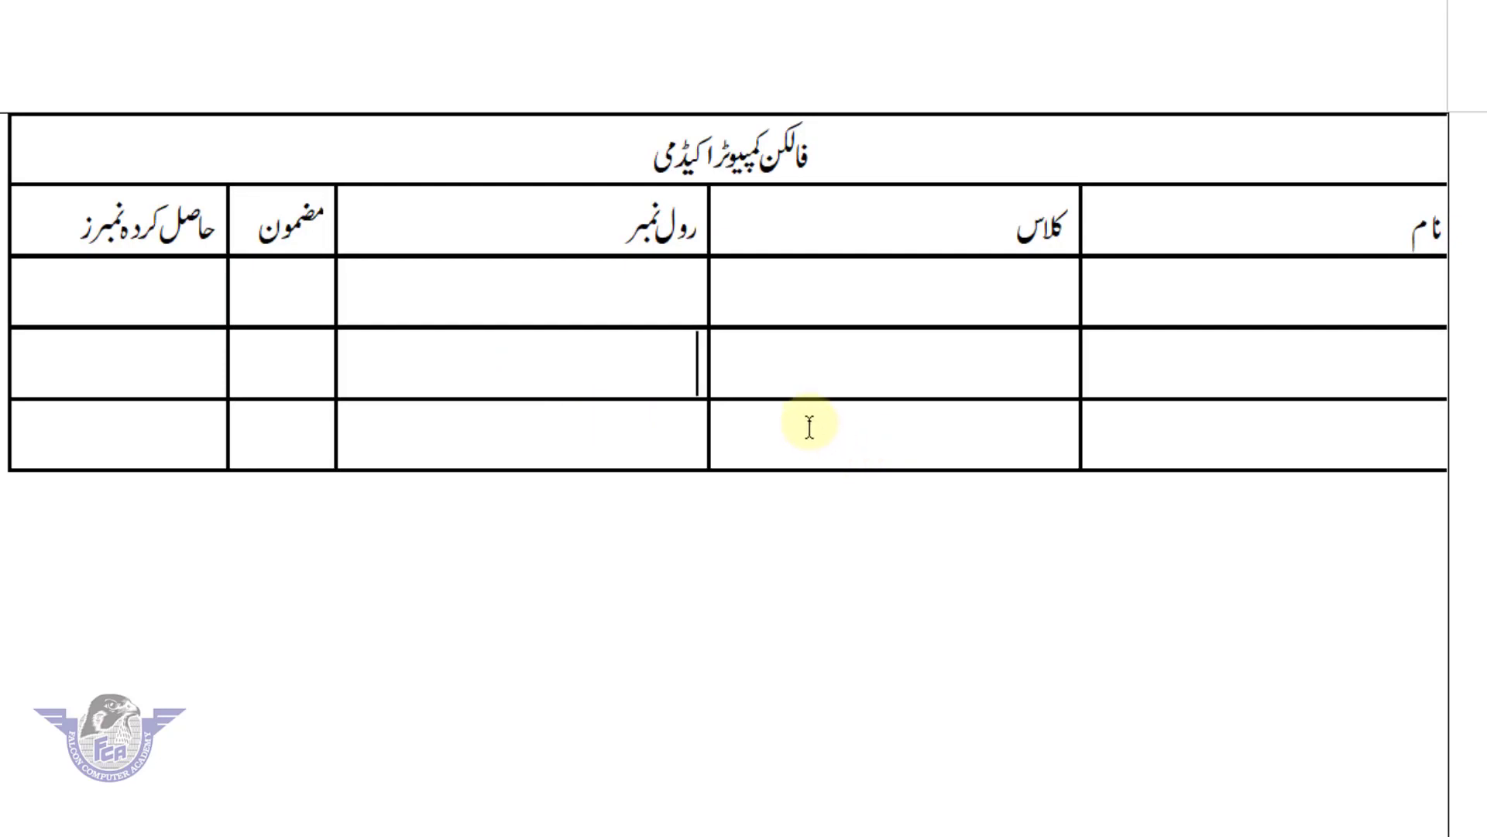
Step: Fill all cells of the table's second-to-last row with yellow
left_click(203, 428)
left_click_drag(256, 432, 1263, 432)
left_click(1263, 432)
left_click_drag(1224, 378, 84, 361)
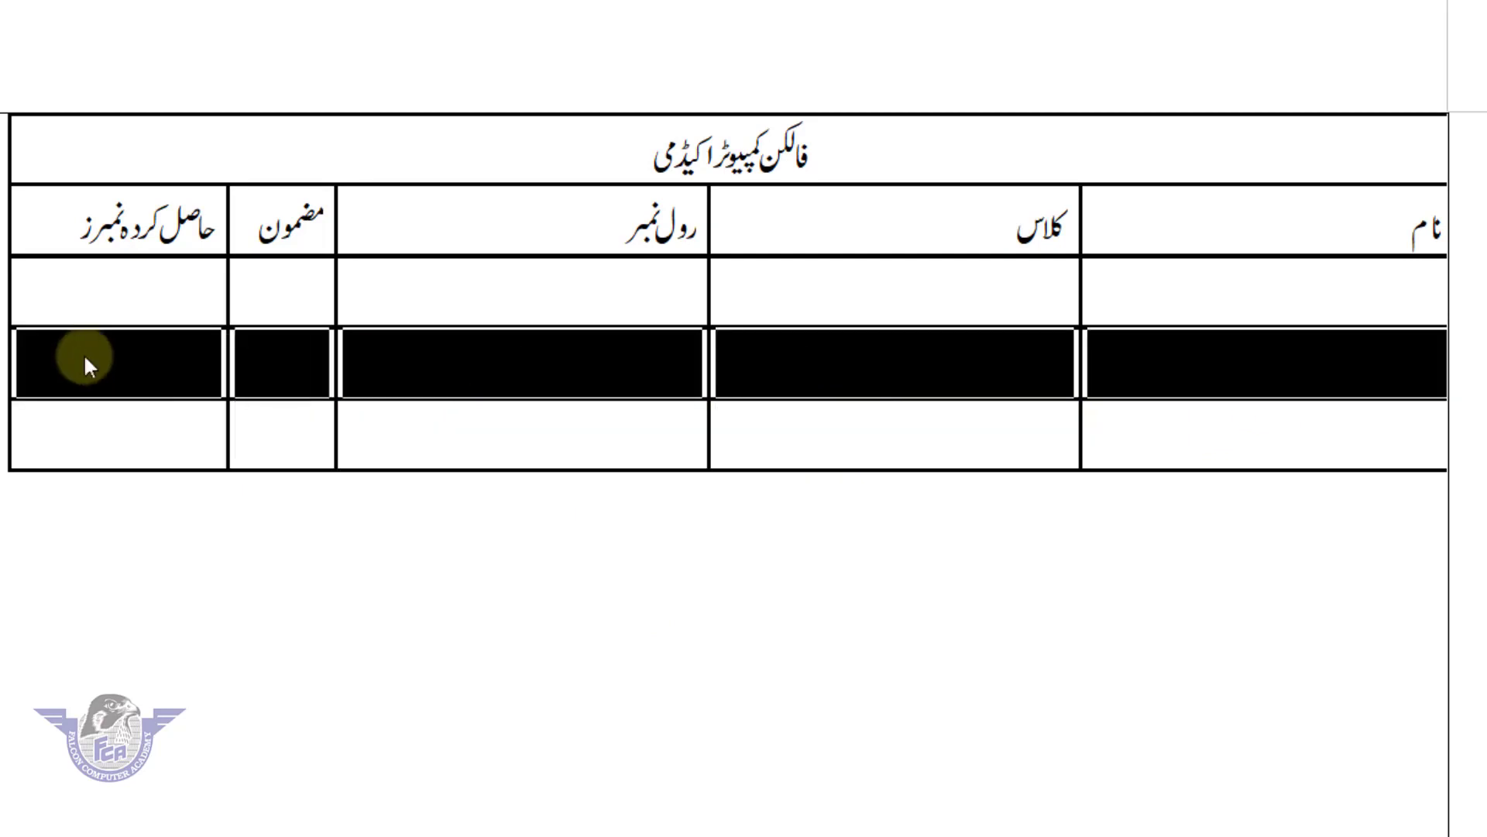
right_click(85, 358)
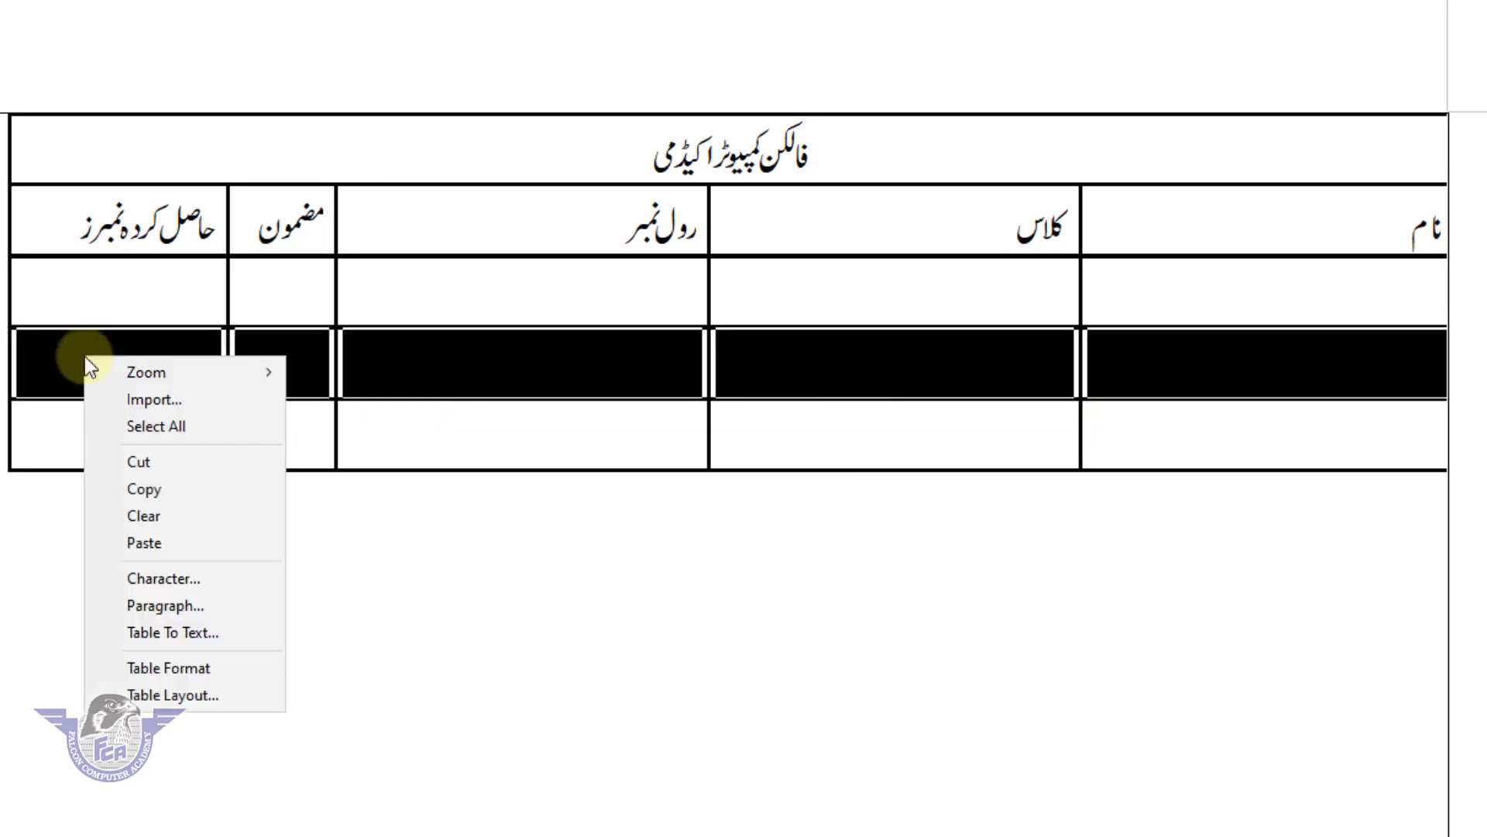
left_click(228, 667)
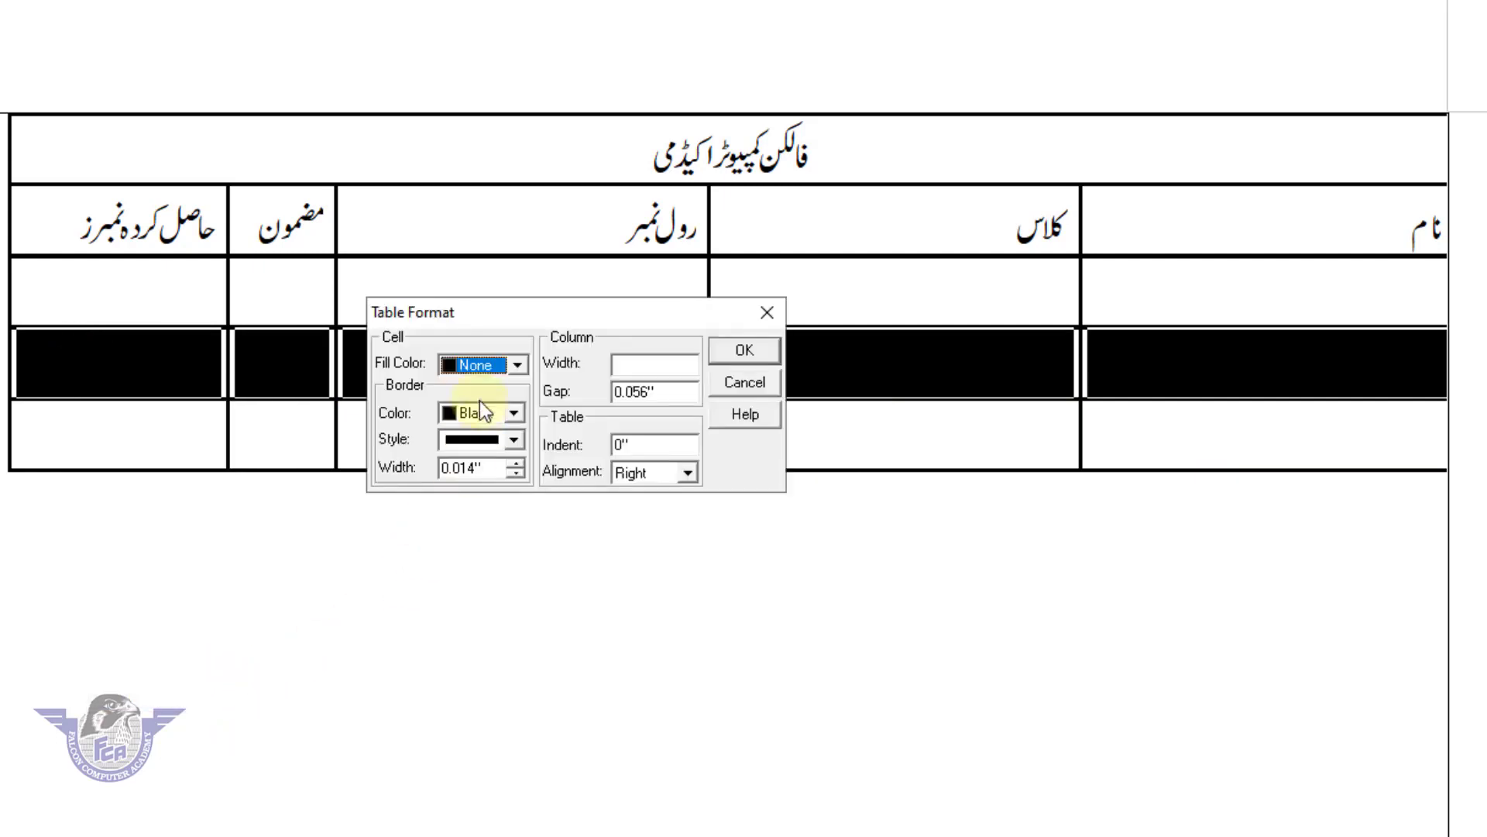
left_click(451, 365)
left_click(524, 431)
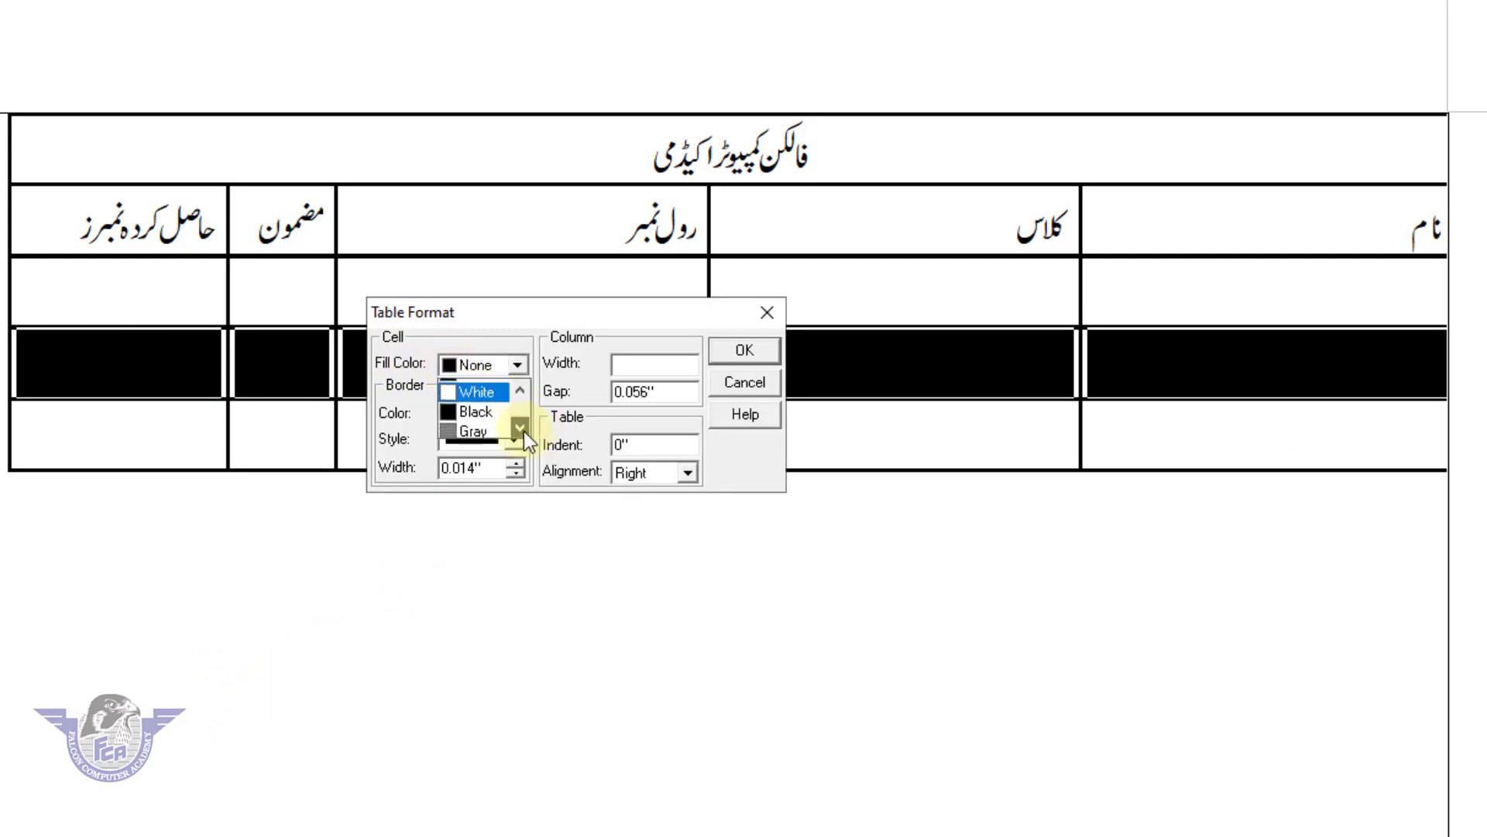
left_click(524, 431)
left_click(524, 431)
left_click(473, 426)
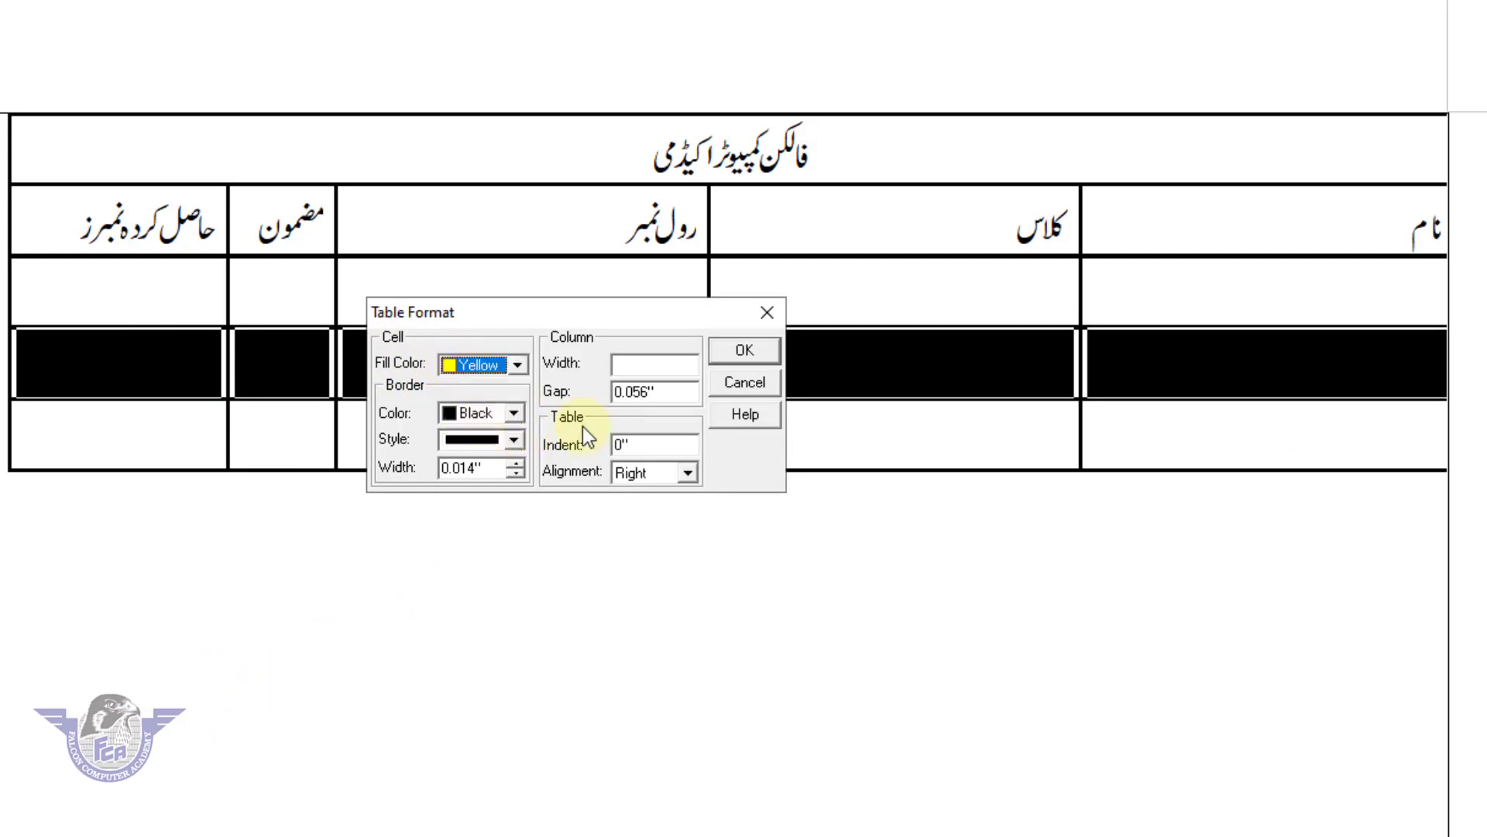
left_click(742, 351)
left_click(850, 399)
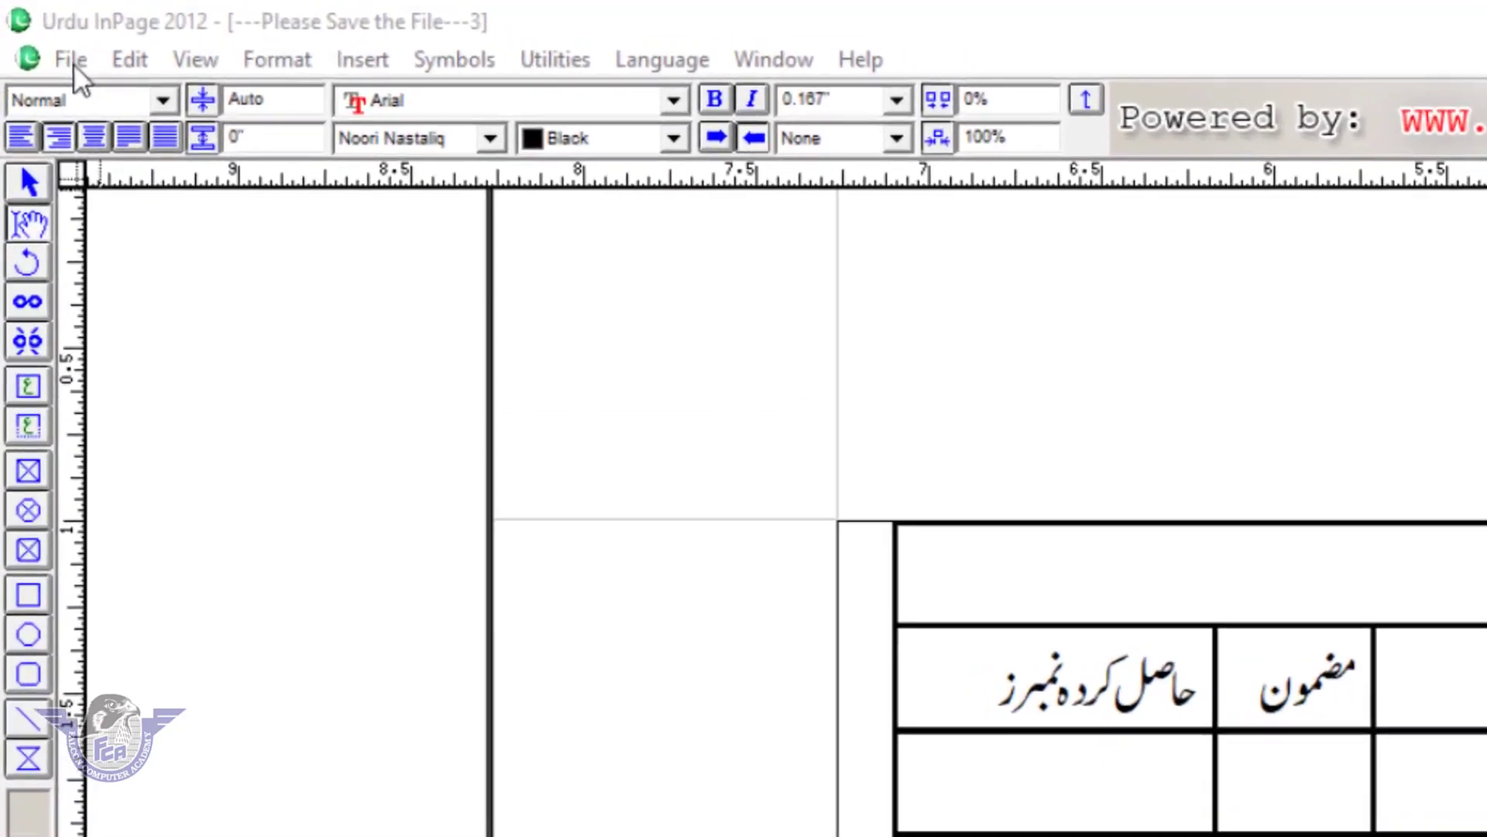
Step: Start a new document with the A4 210x297mm page size and 1 inch left, right, top and bottom margins
left_click(73, 60)
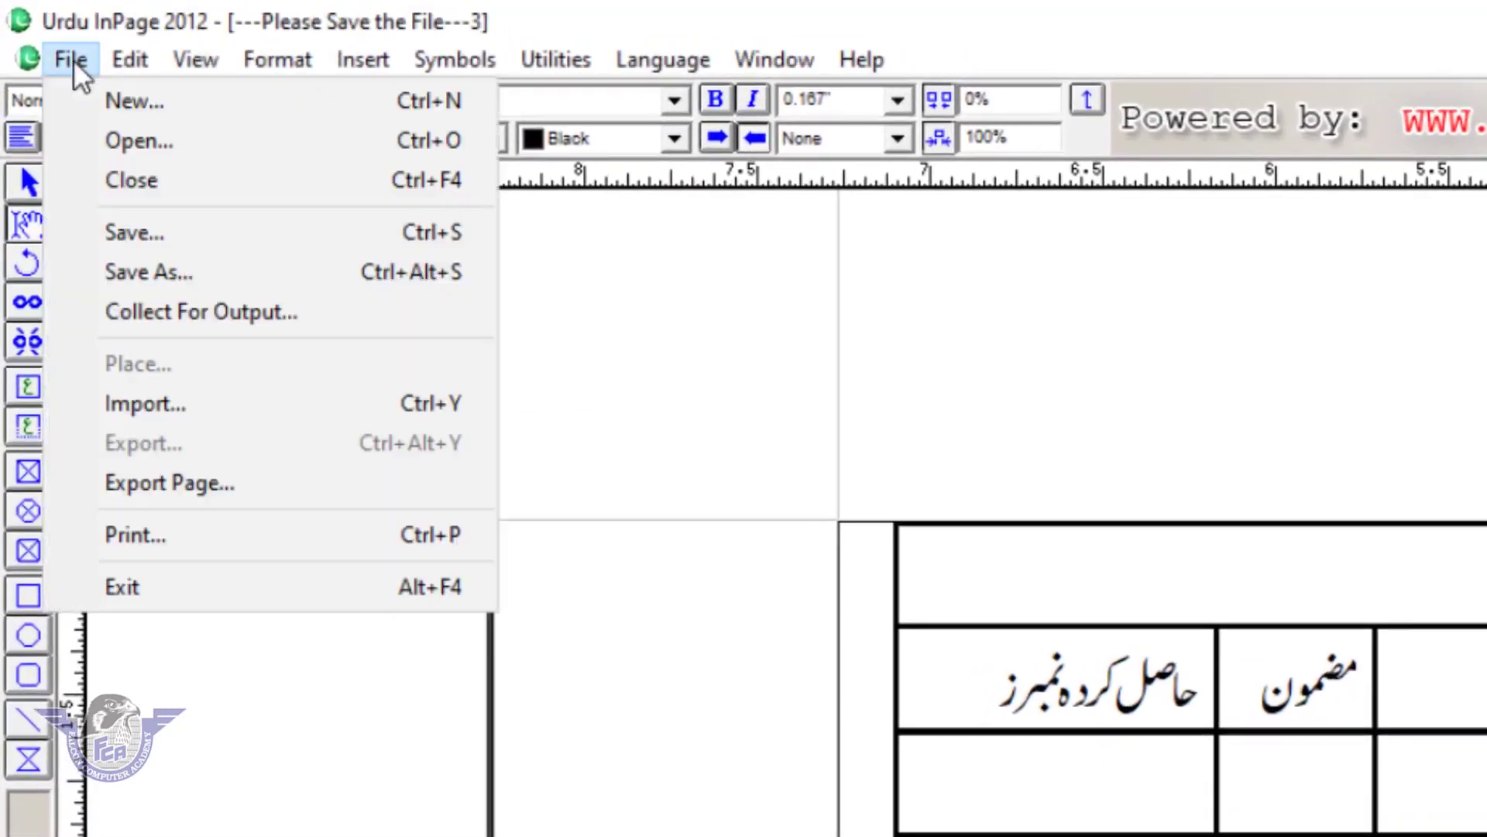
left_click(124, 100)
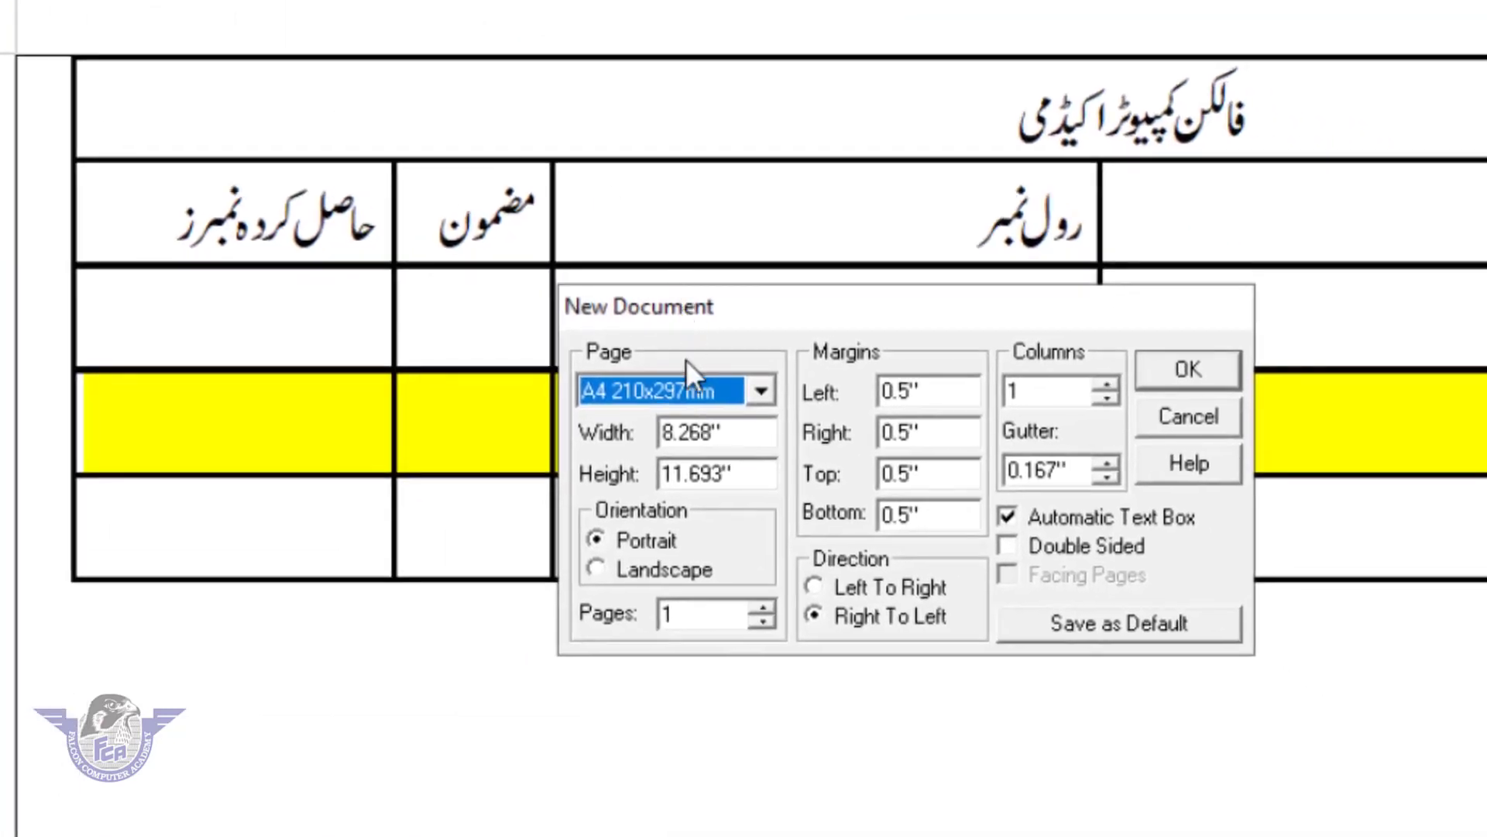
left_click(671, 387)
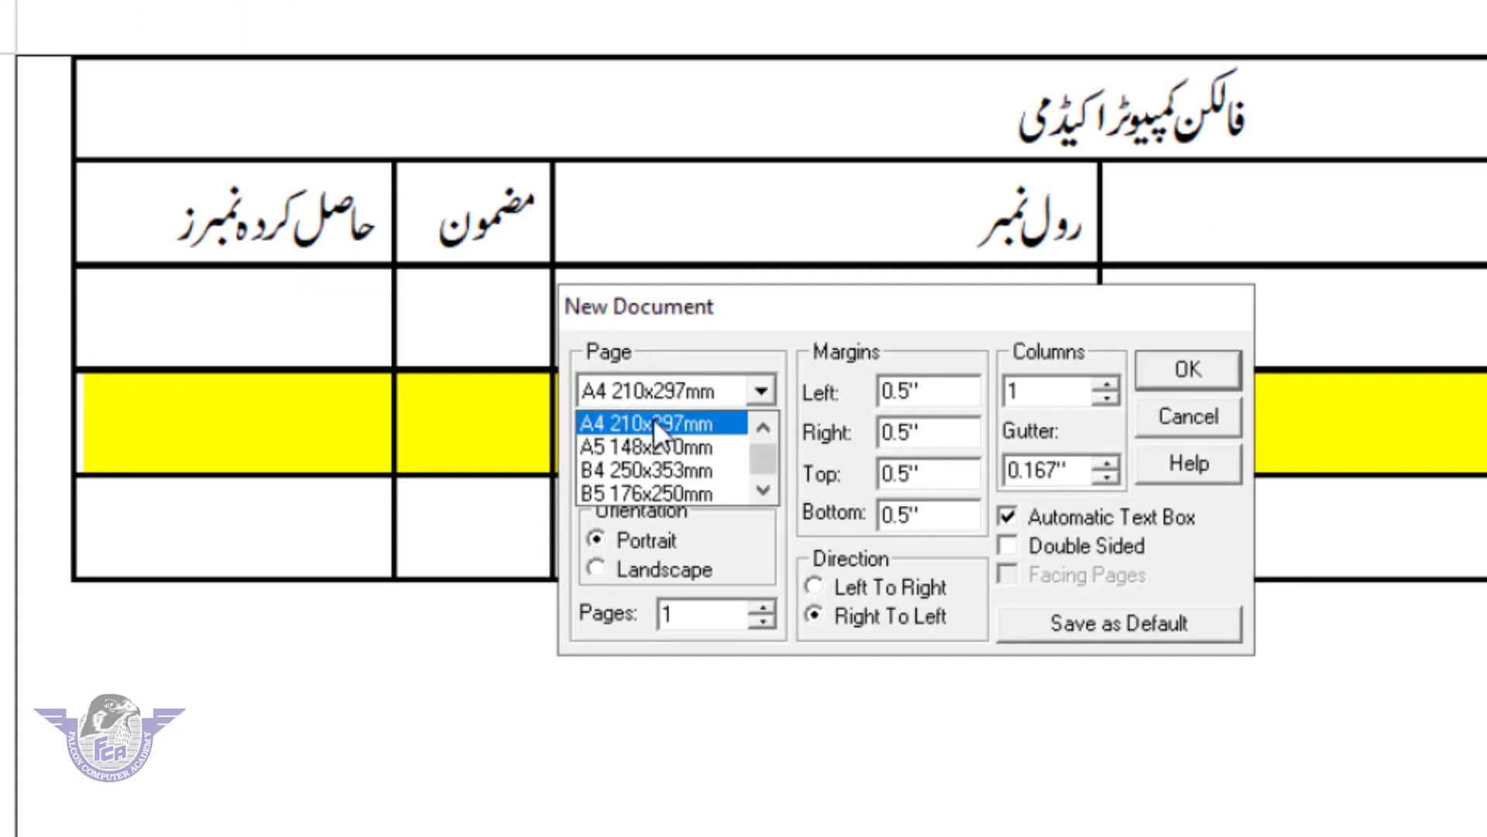
left_click(653, 418)
left_click_drag(946, 390, 645, 383)
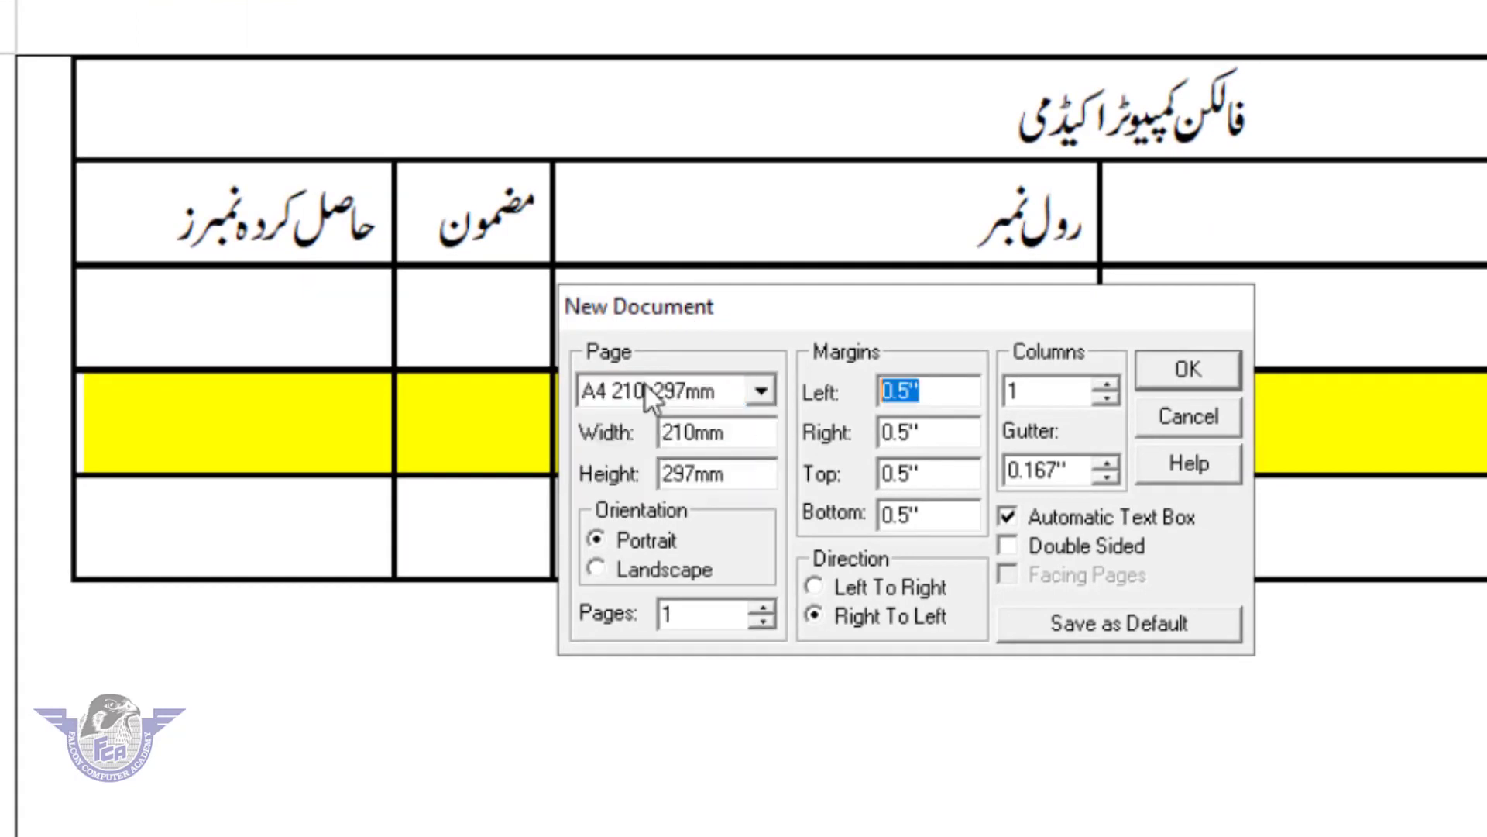
type("1")
key("Tab")
type("1")
key("Tab")
type("1")
key("Tab")
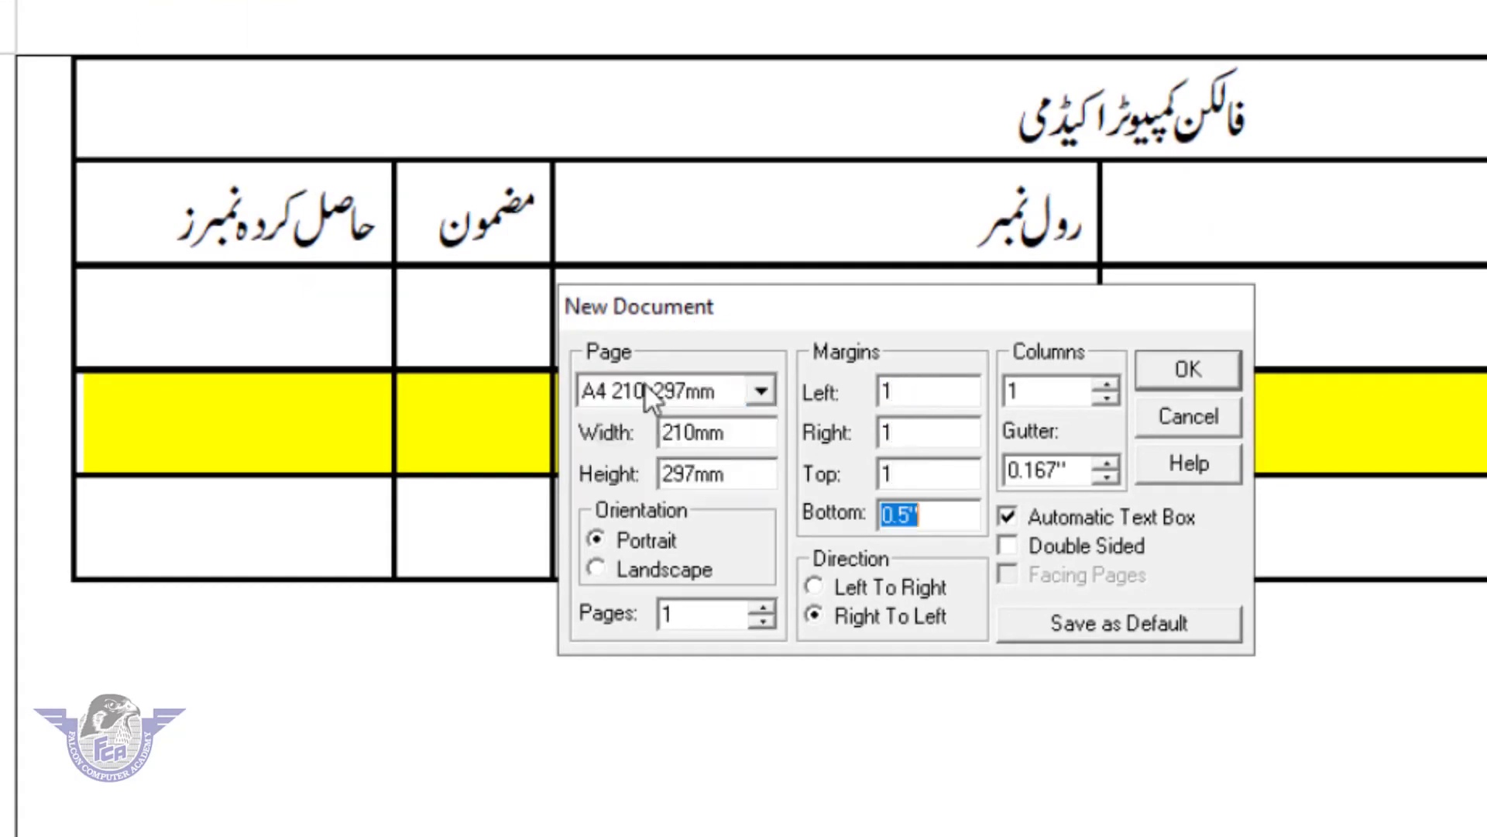
type("1")
Step: Set the number of columns to 3 and create the document
left_click(1082, 394)
left_click(1106, 382)
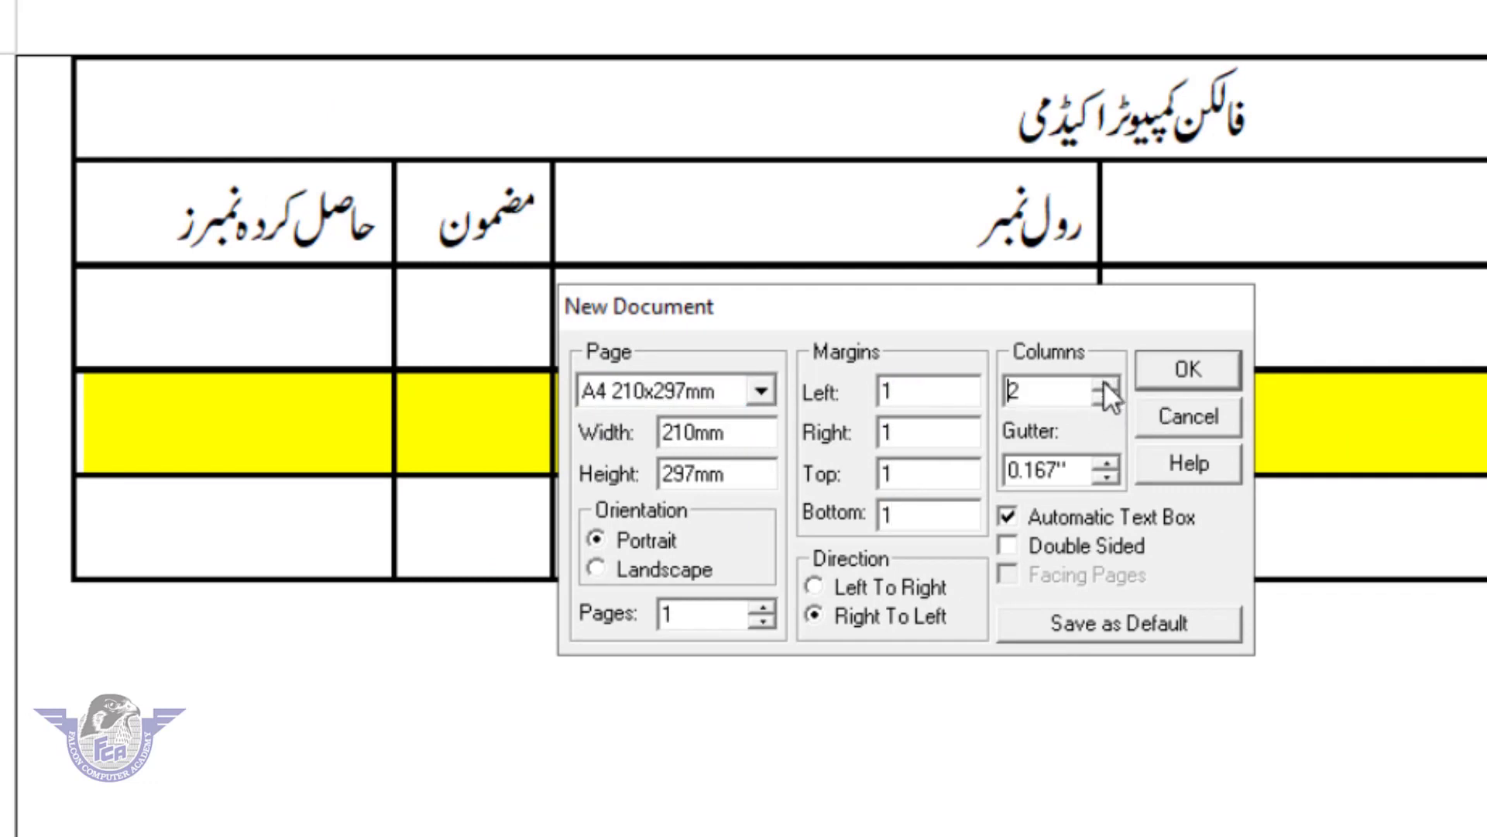
left_click(1105, 383)
left_click(1159, 383)
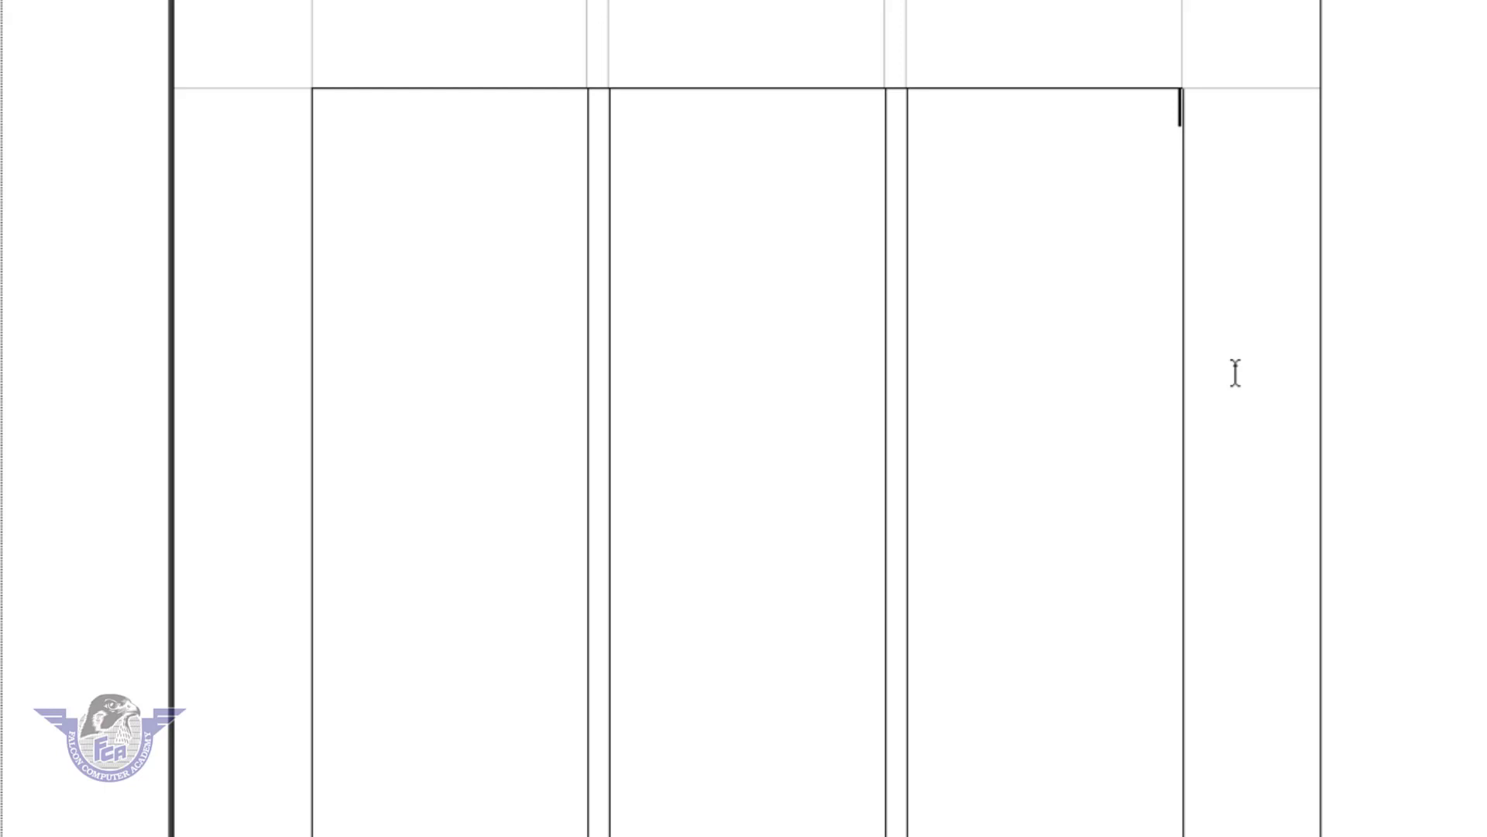
Step: Enter the Urdu text "آج ہم ان پیج میں کام کرنا شروع کر رہے ہیں اور" in the rightmost column
key("F8")
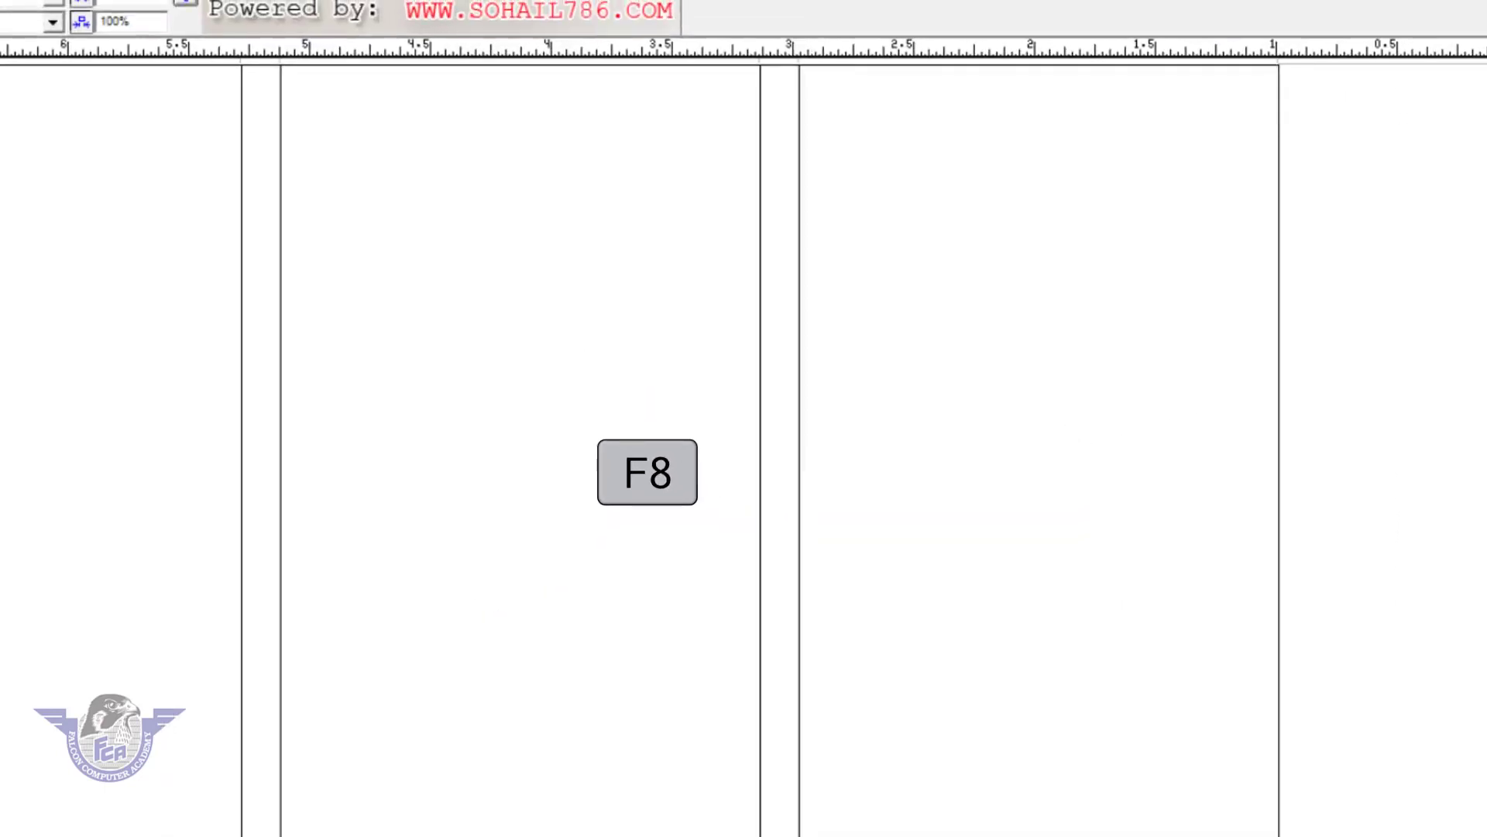
scroll(744, 447, "up", 3)
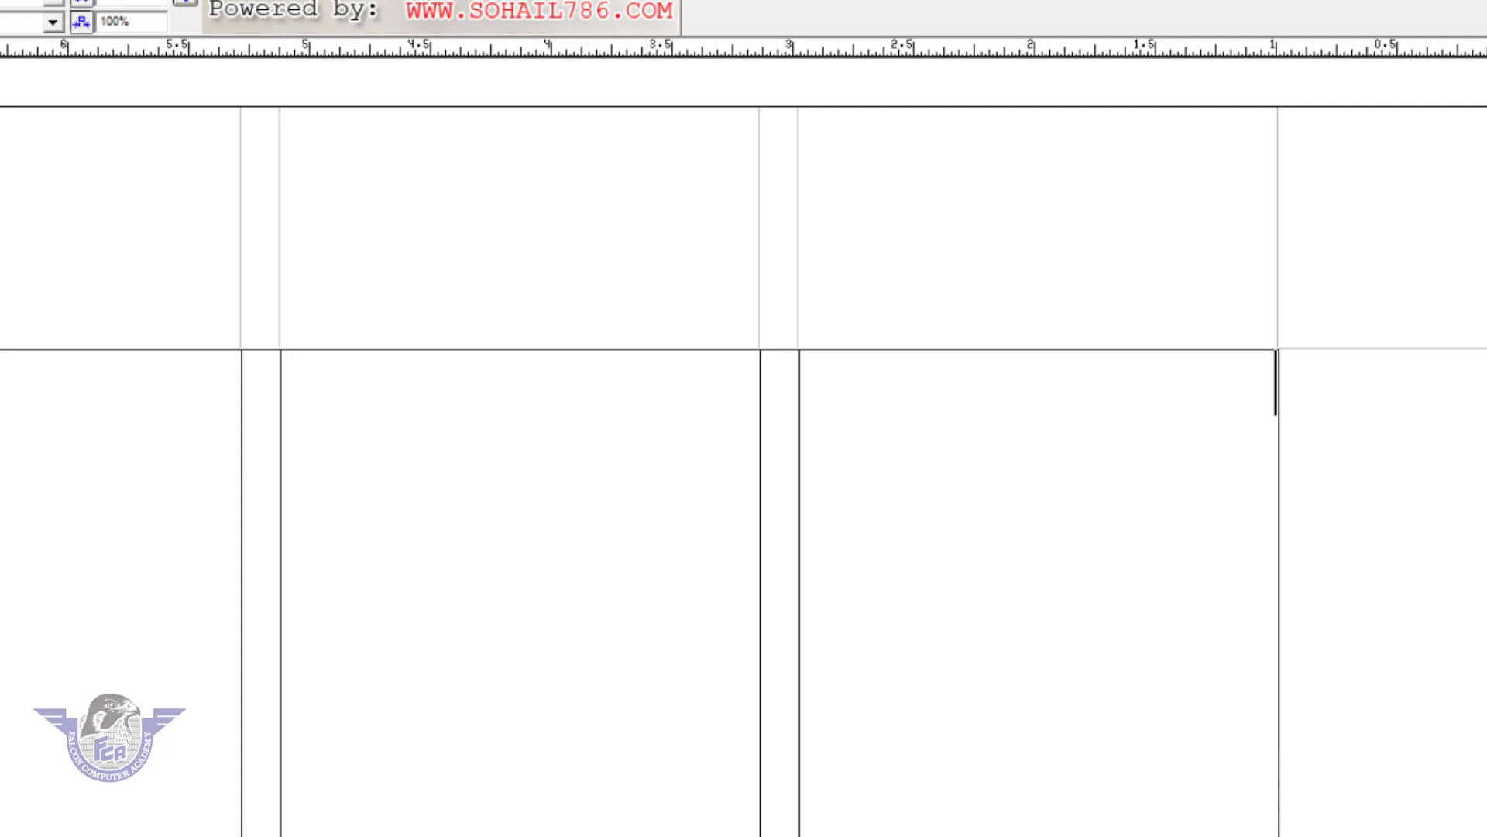
type("آج ہم")
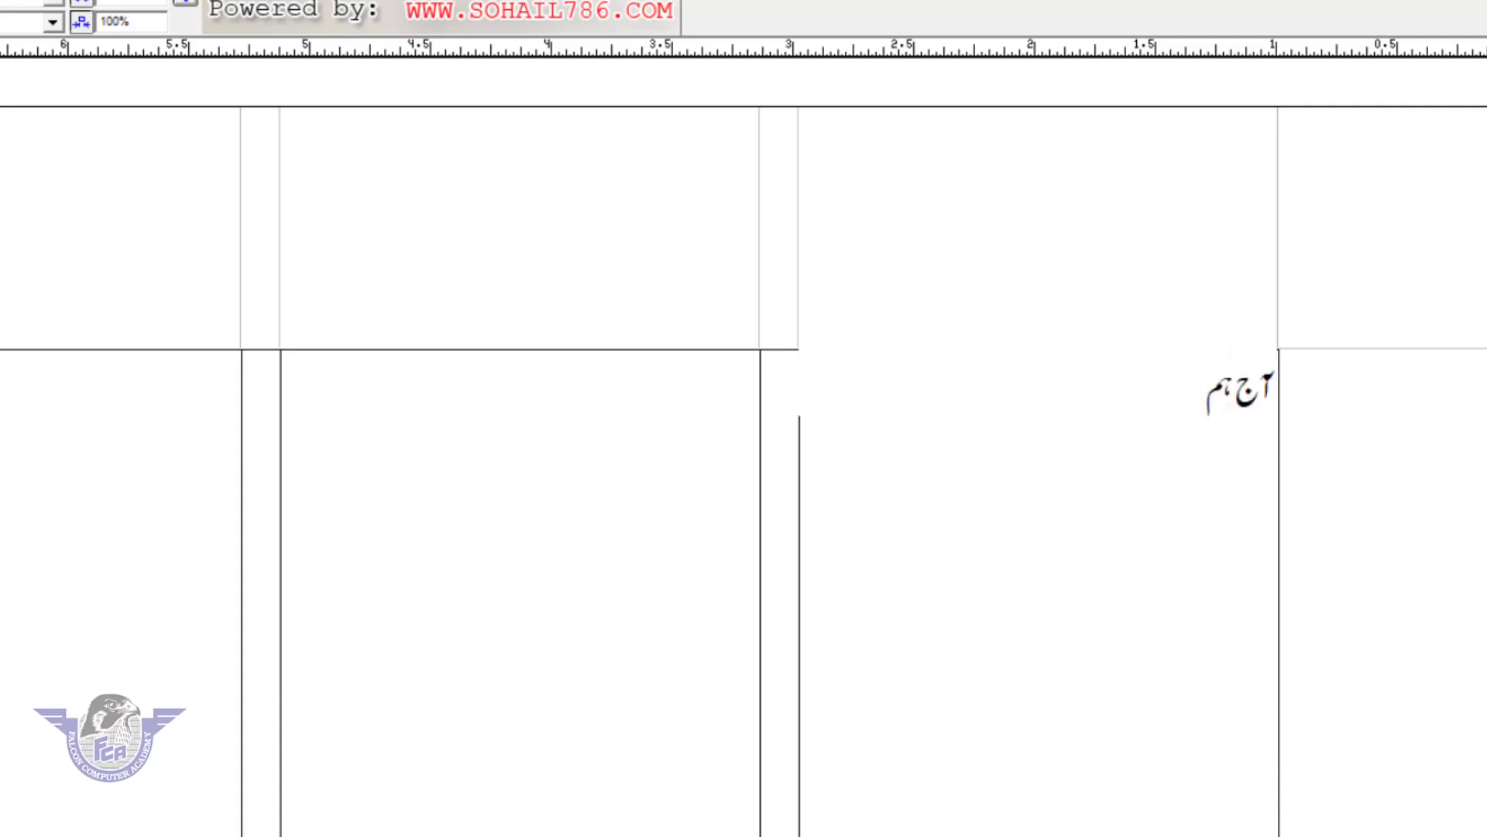
type(" ان پیج میں کام")
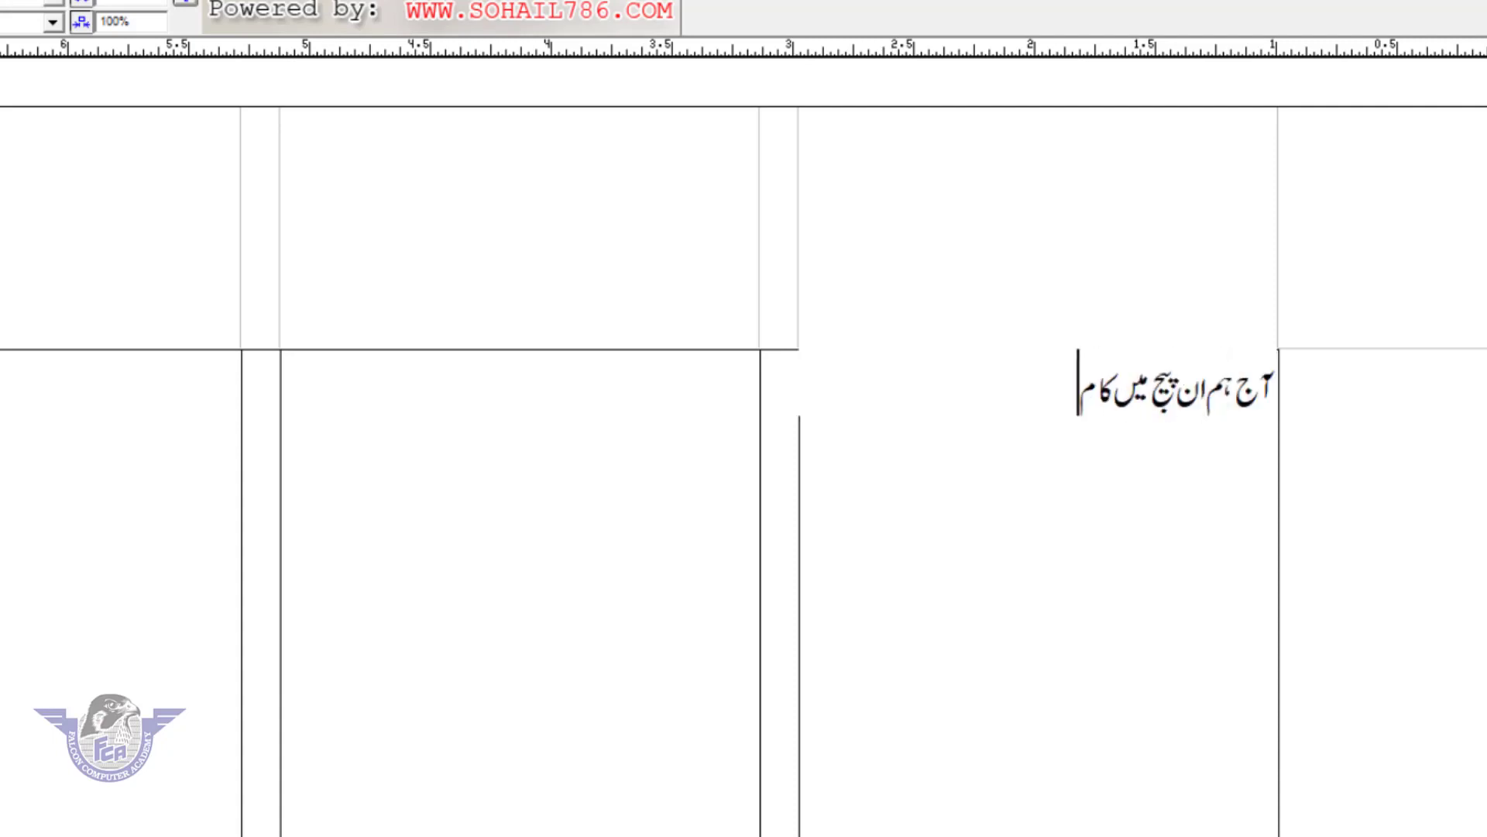
type(" کرنا شروع")
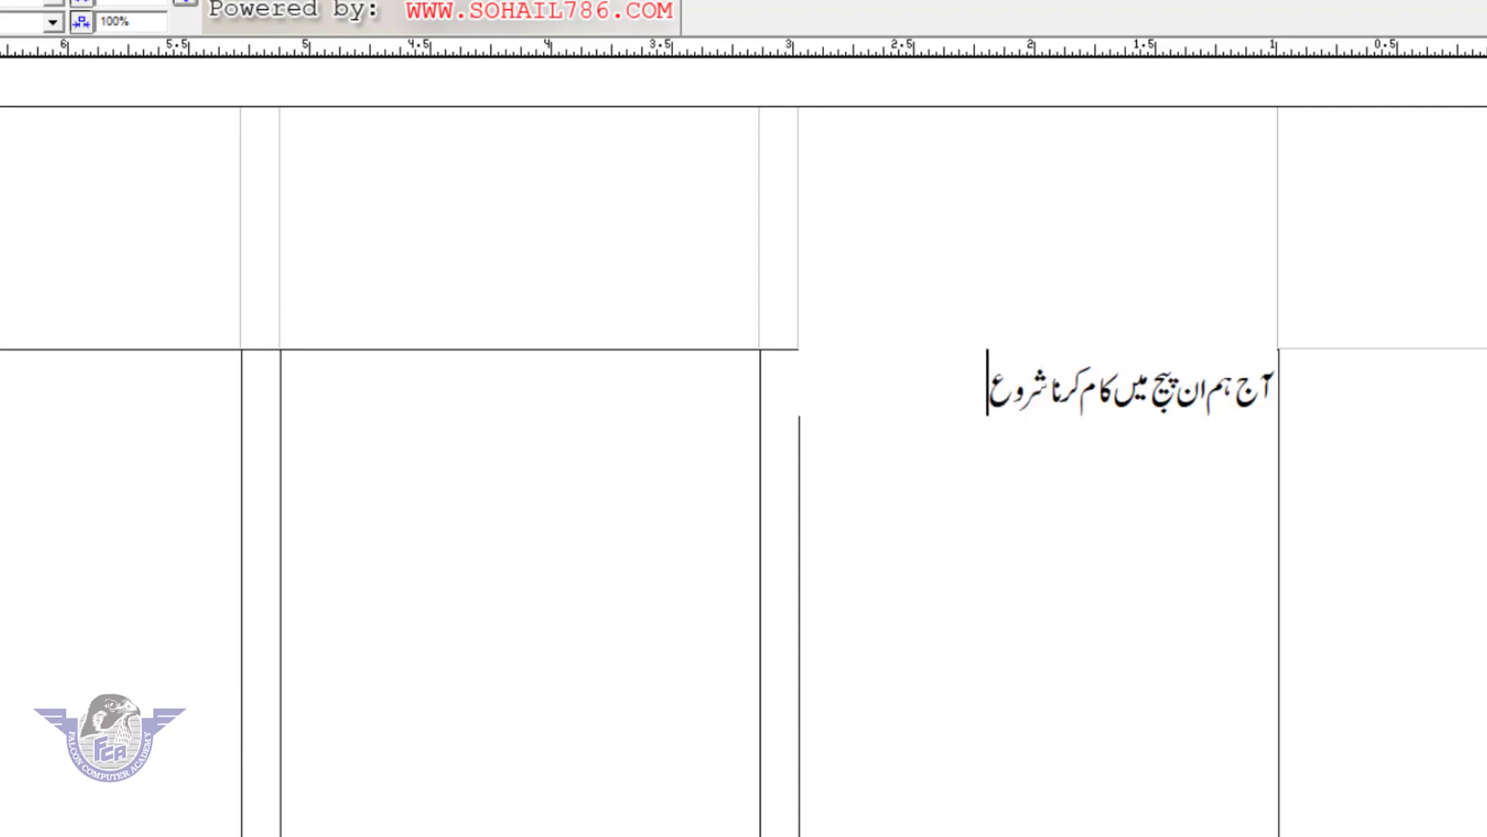
type(" کر رہے ہیں اور")
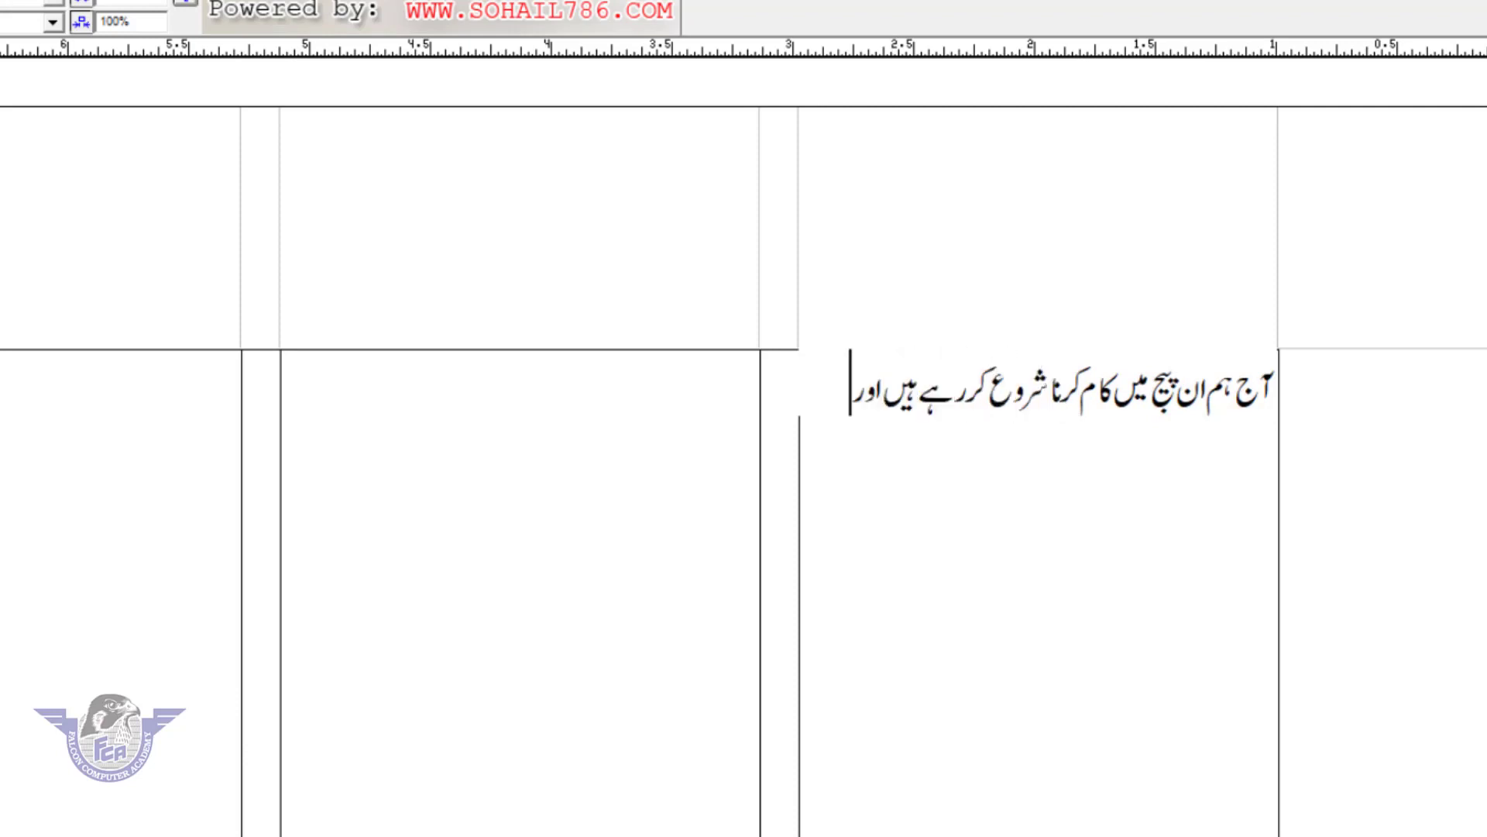
Step: Continue the sentence with "ان پیج میں پیج کالم"
type(" ان پیجمیں")
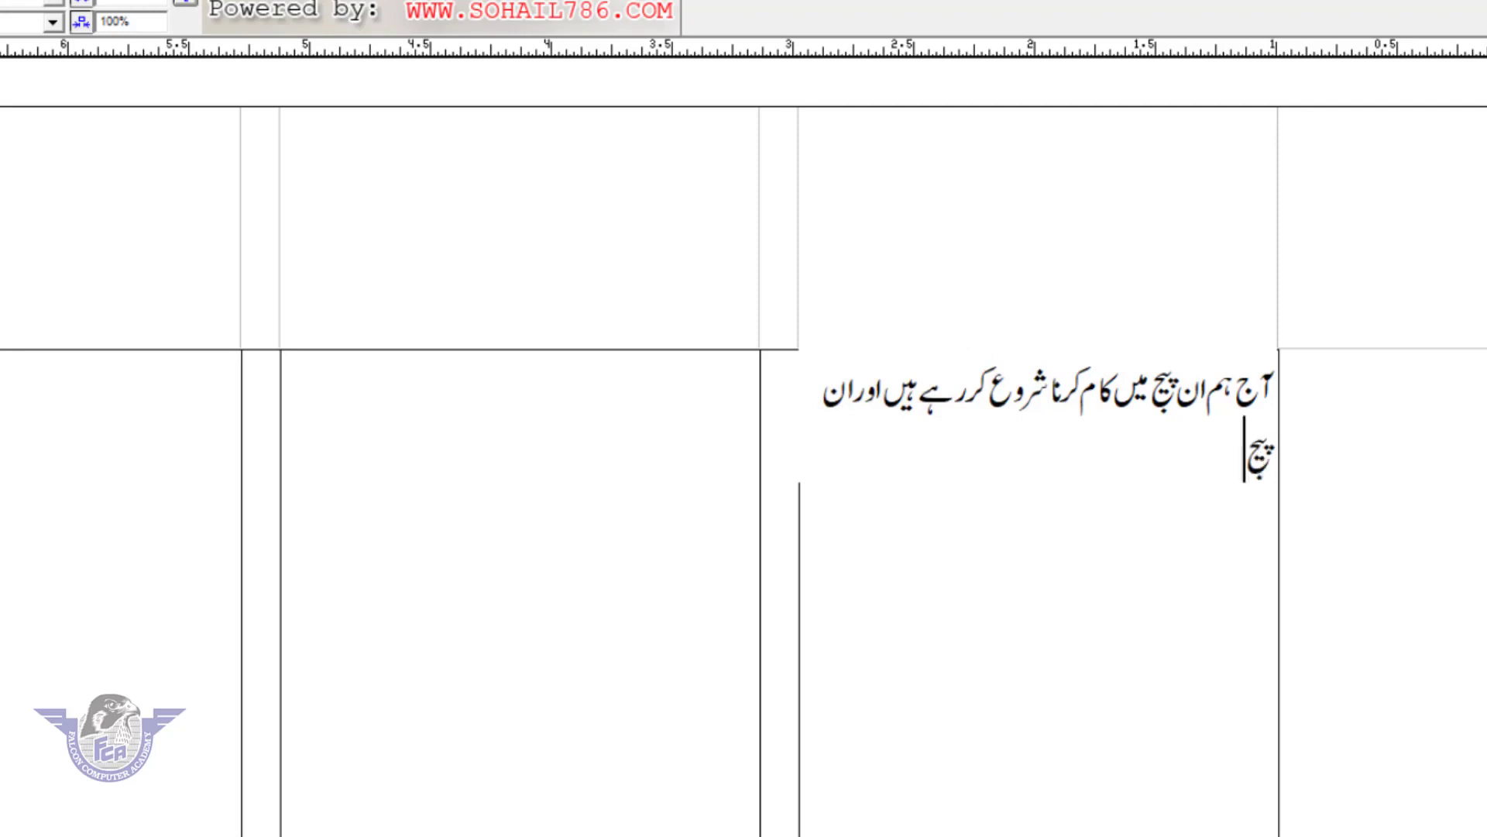
key("BackSpace")
key("BackSpace")
key("BackSpace")
type("میں پیج")
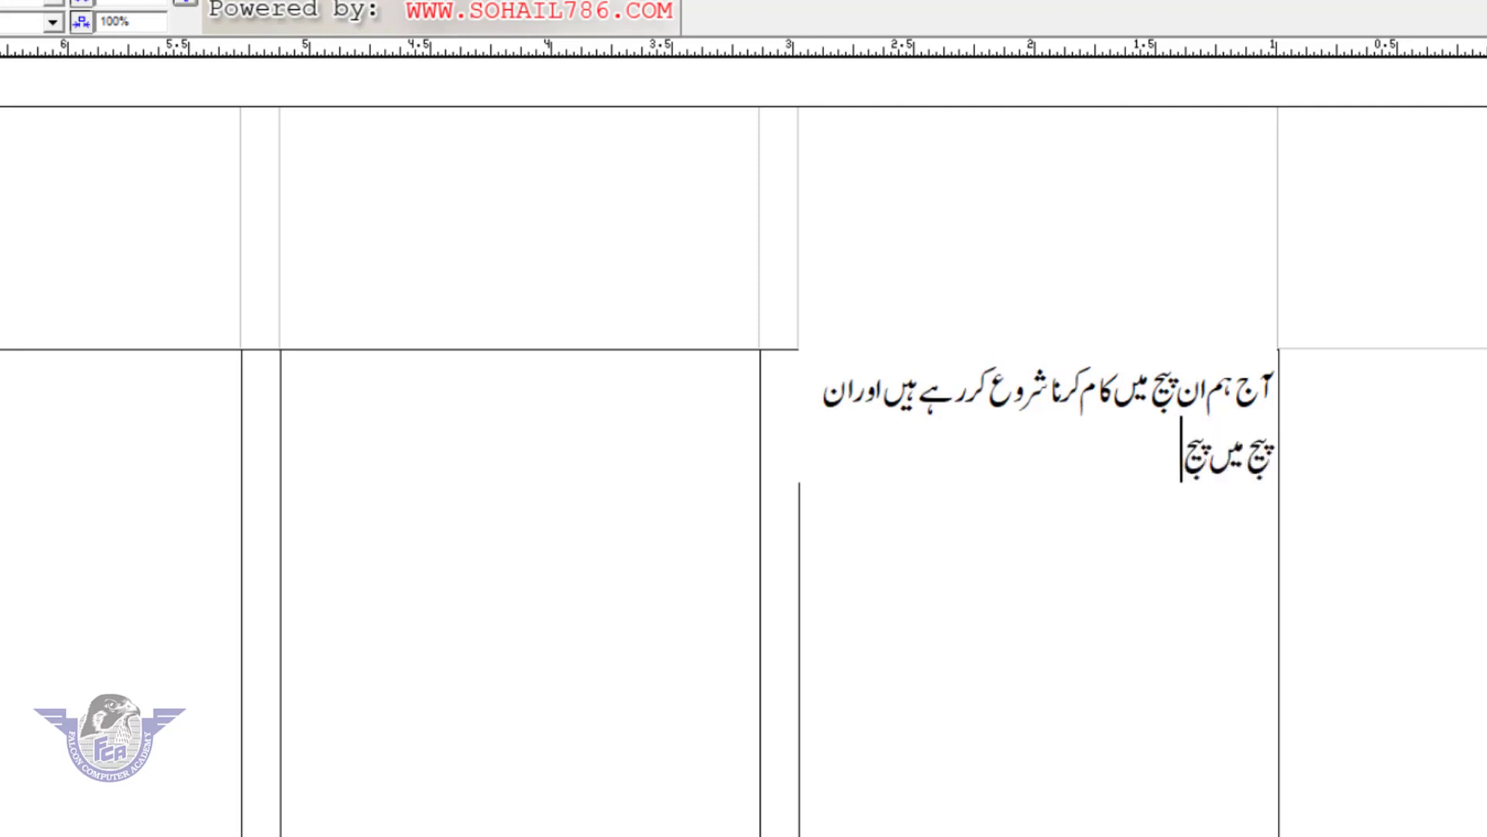
type(" س")
key("BackSpace")
key("BackSpace")
type("کالم")
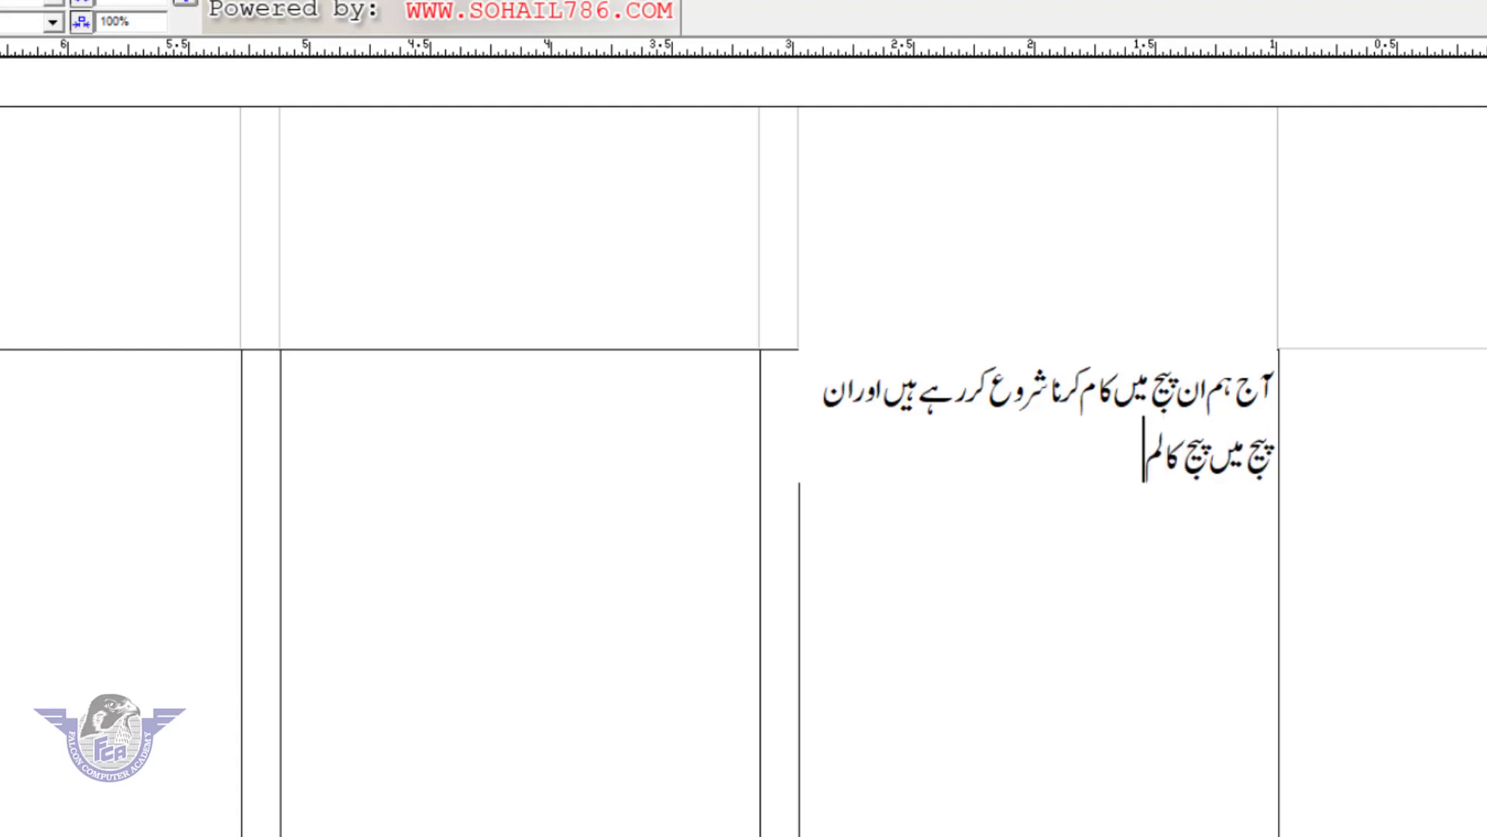
Step: Complete the paragraph with "کس طرح سے ایڈ کر سکتے ہیں اس کے بارے میں جانے گے"
type(" کس طر")
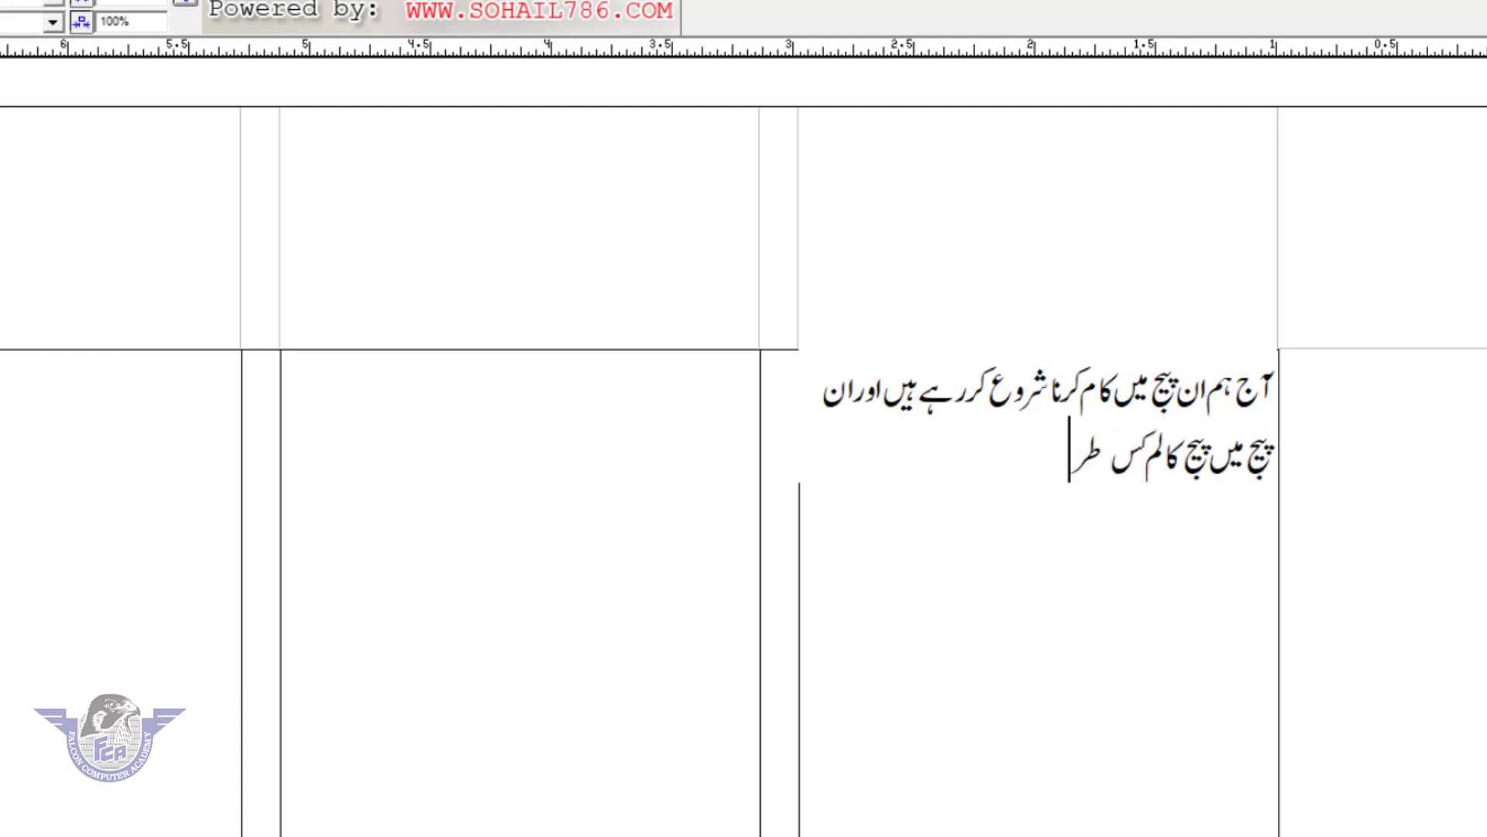
type("ح سے ایڈ کر سکتے ہیں")
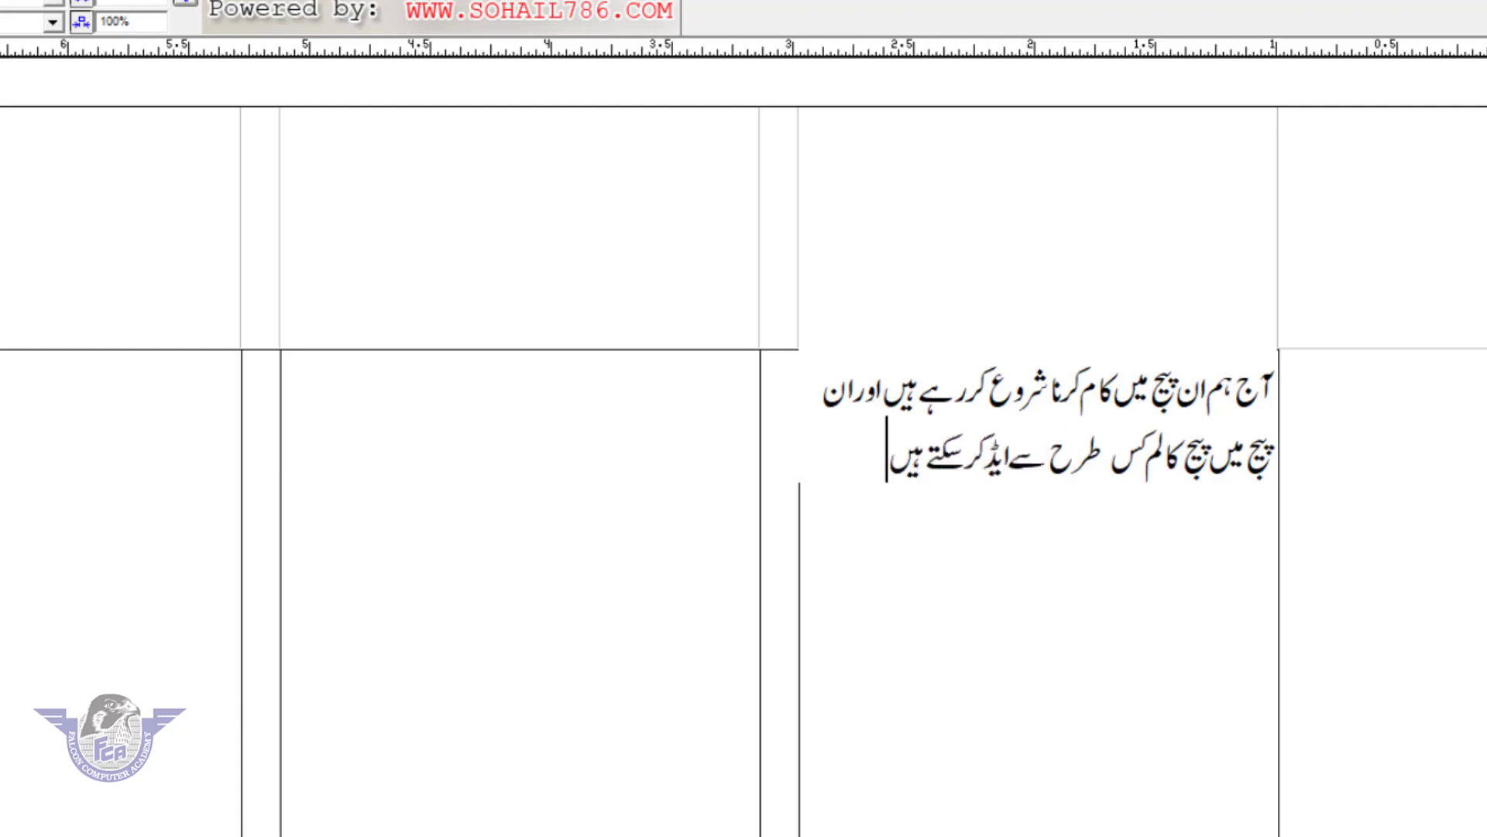
type(" اس کے بارے میں")
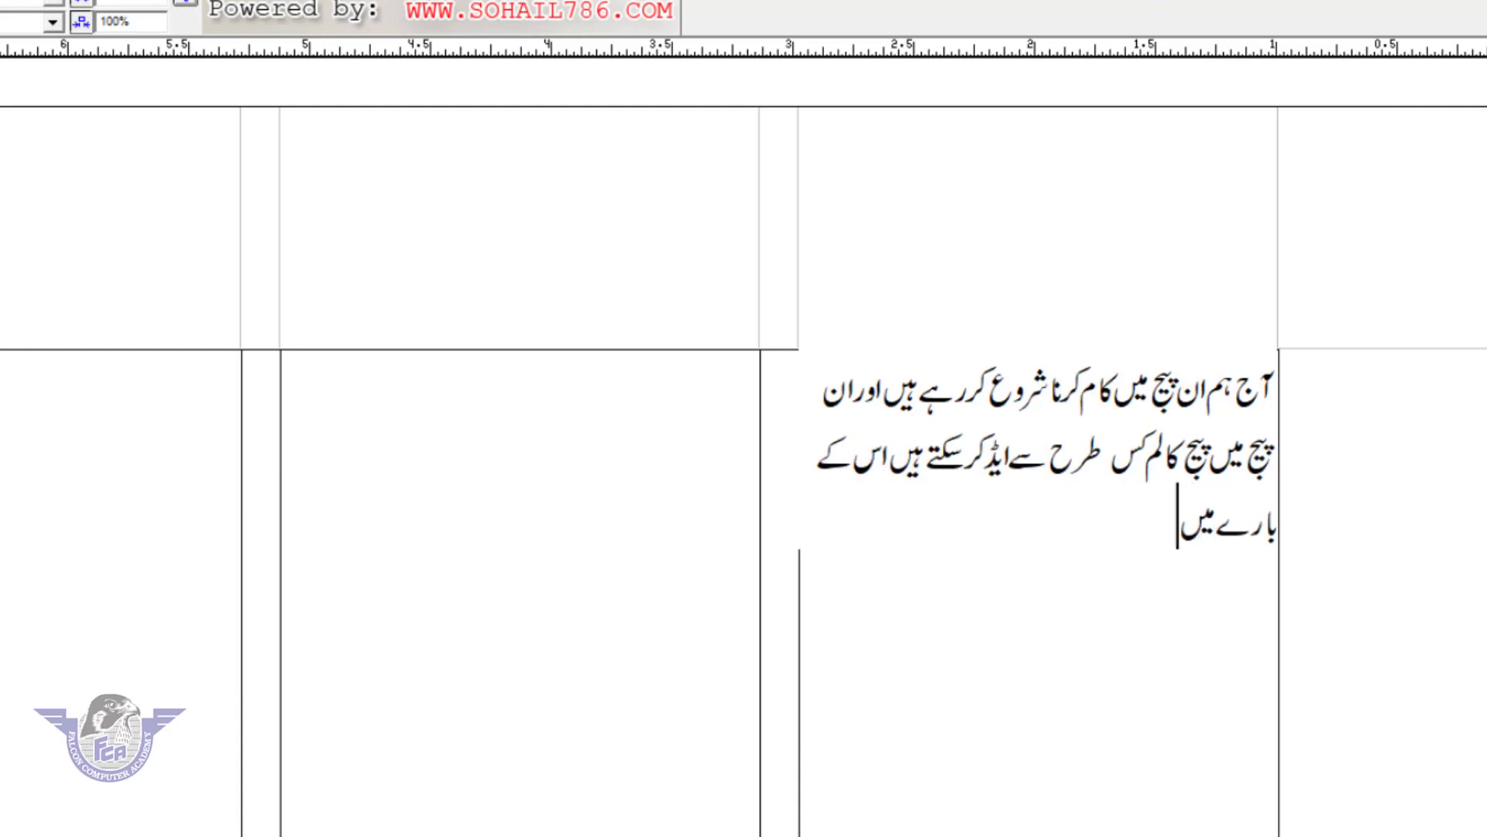
type(" جانے گے")
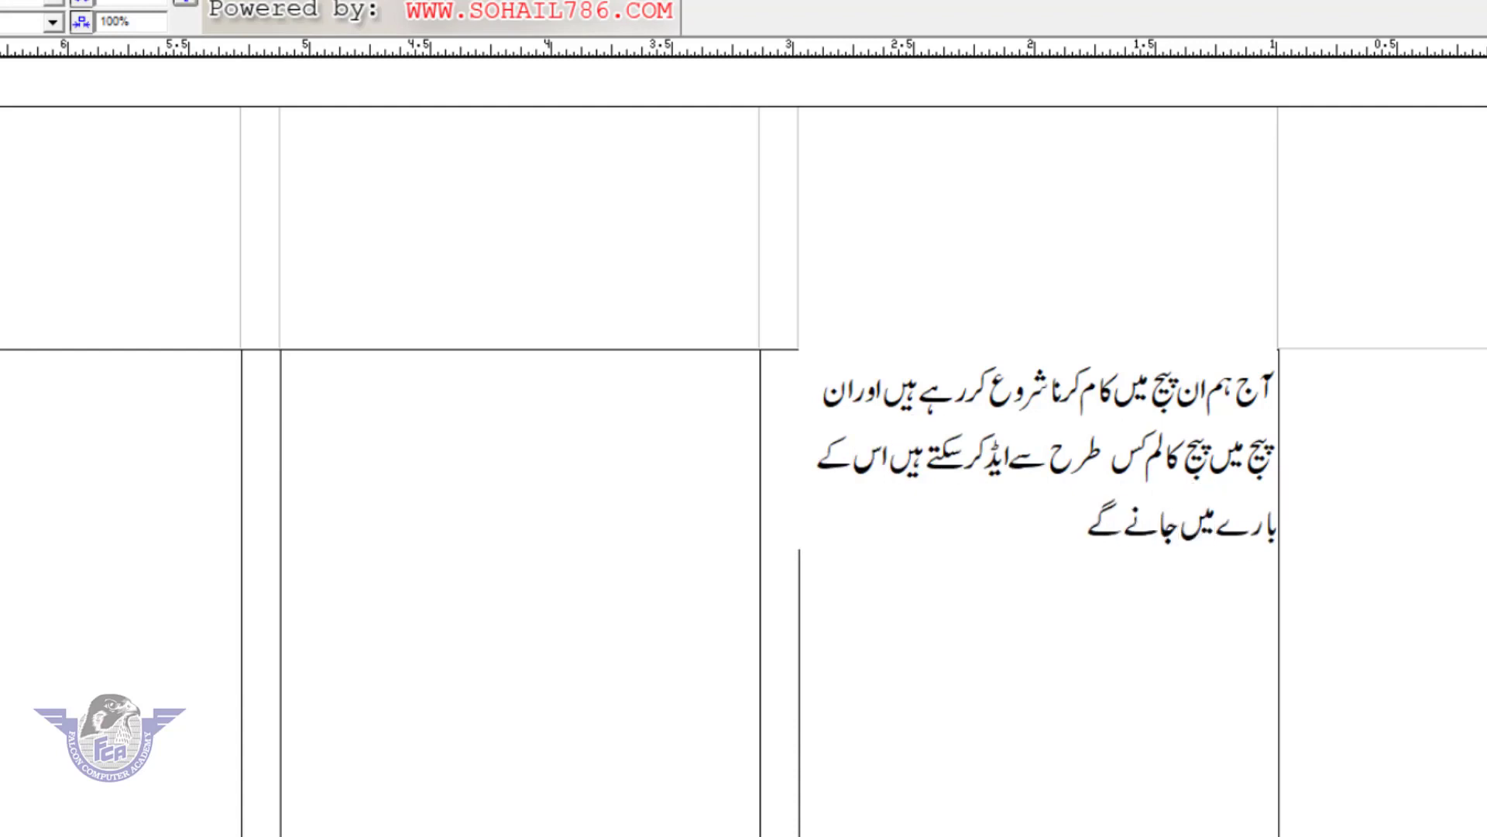
Step: Copy the whole paragraph and paste it twice at the end of the text
left_click_drag(1063, 534, 1280, 399)
right_click(1174, 389)
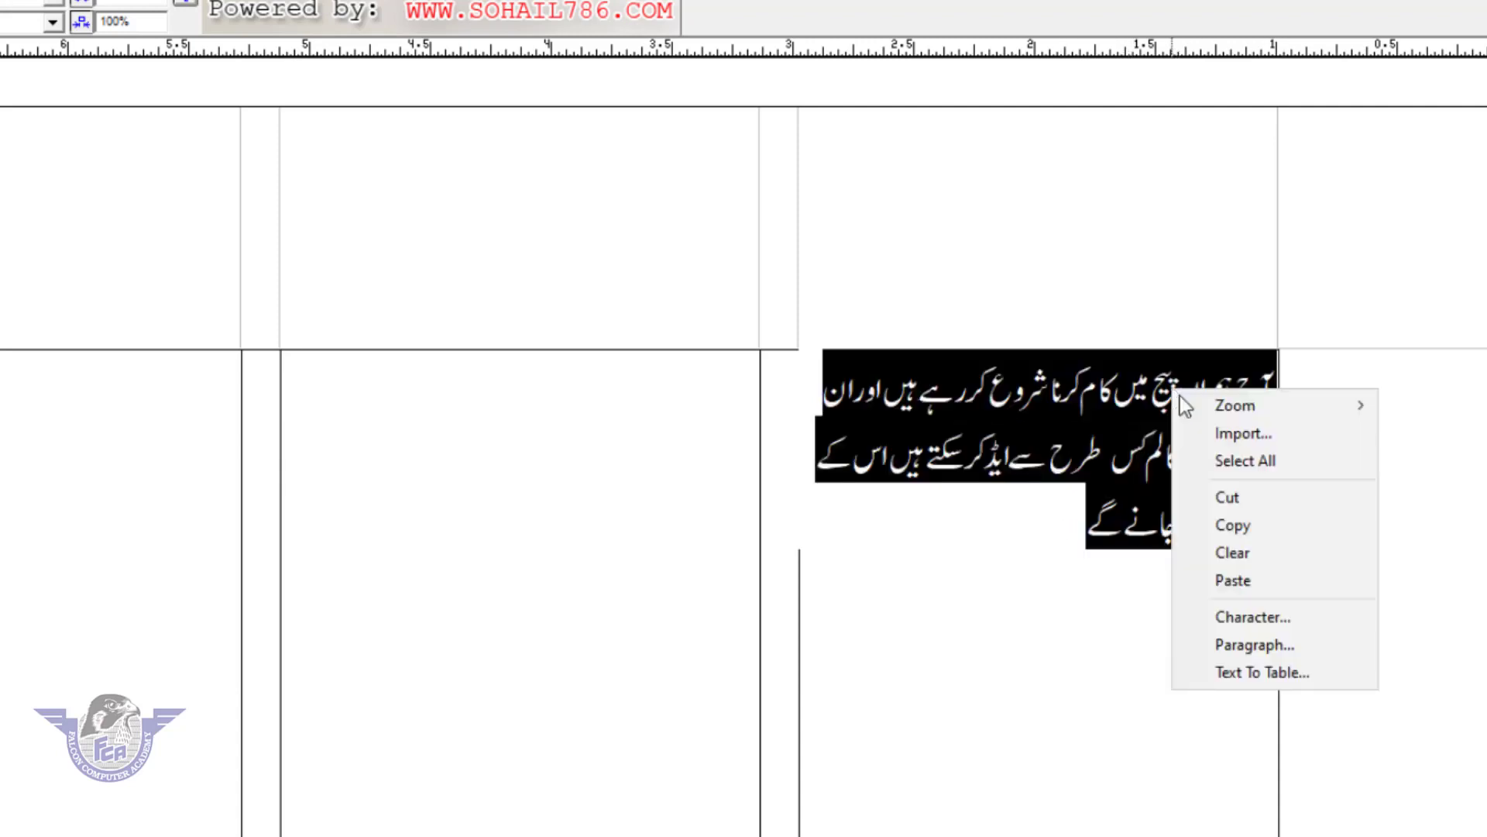
left_click(1244, 526)
left_click(1084, 526)
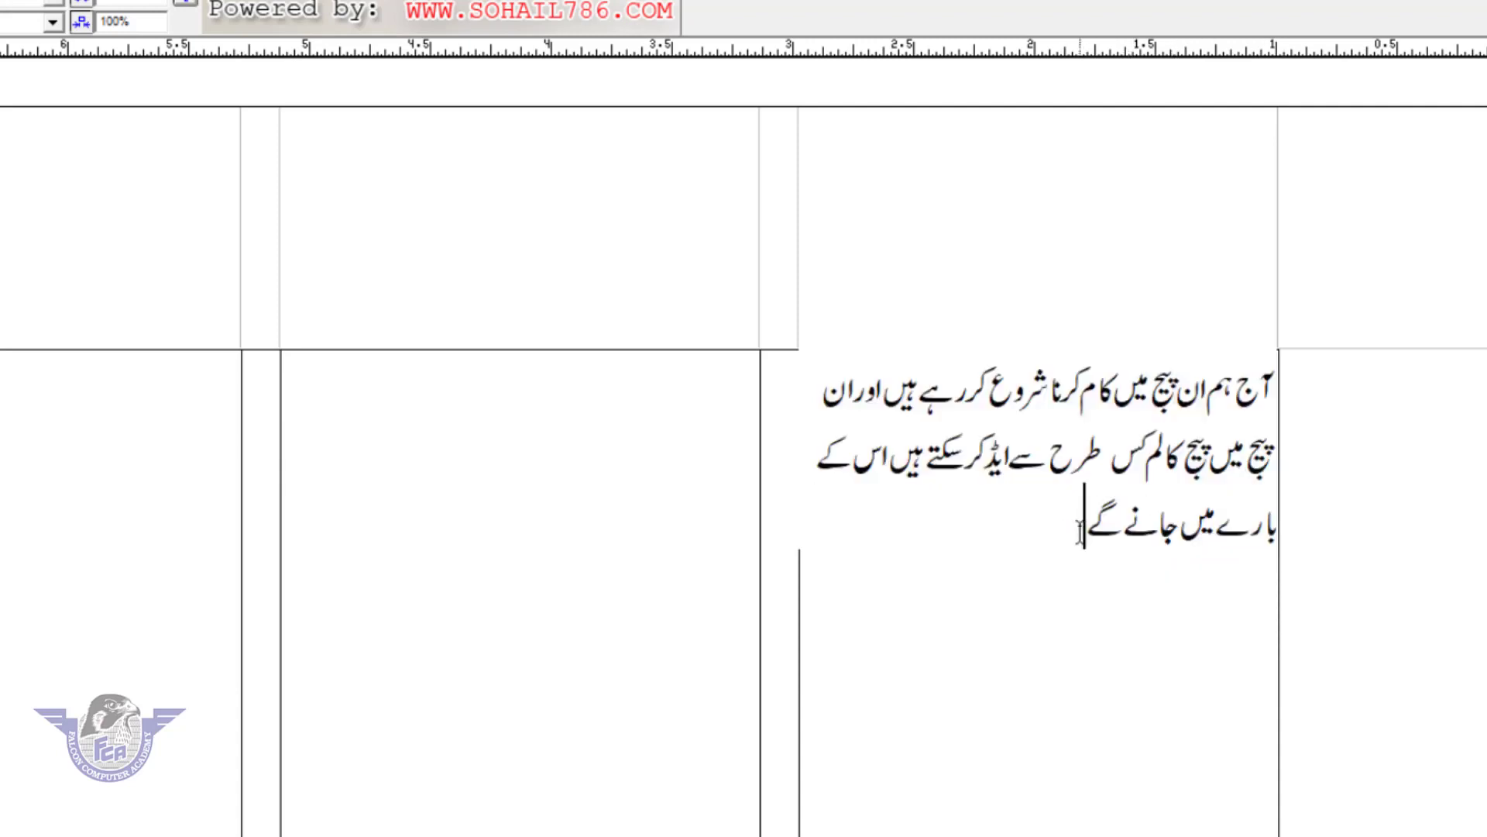
right_click(1082, 528)
left_click(1141, 634)
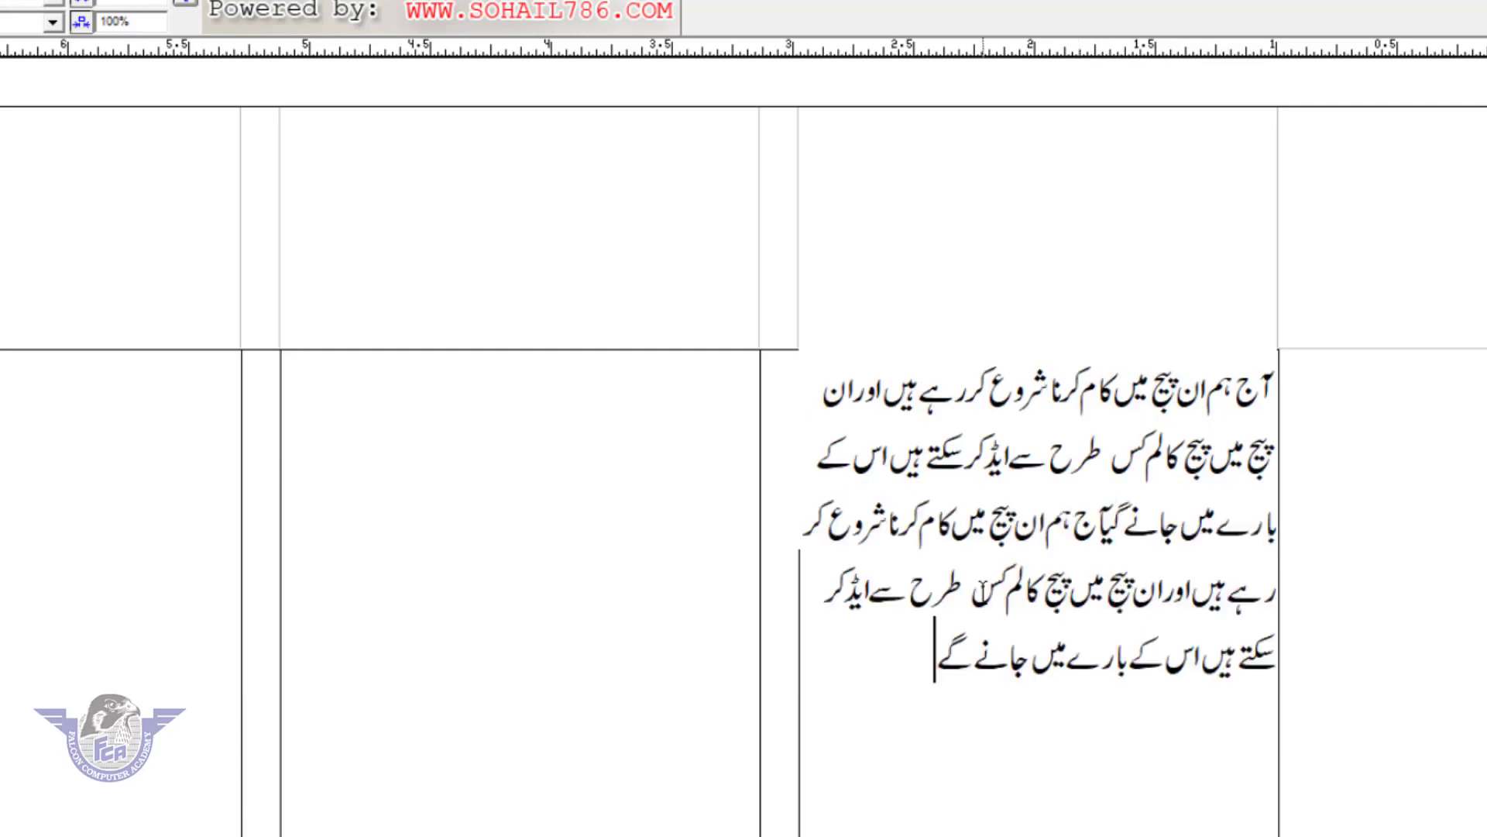
right_click(925, 657)
left_click(969, 761)
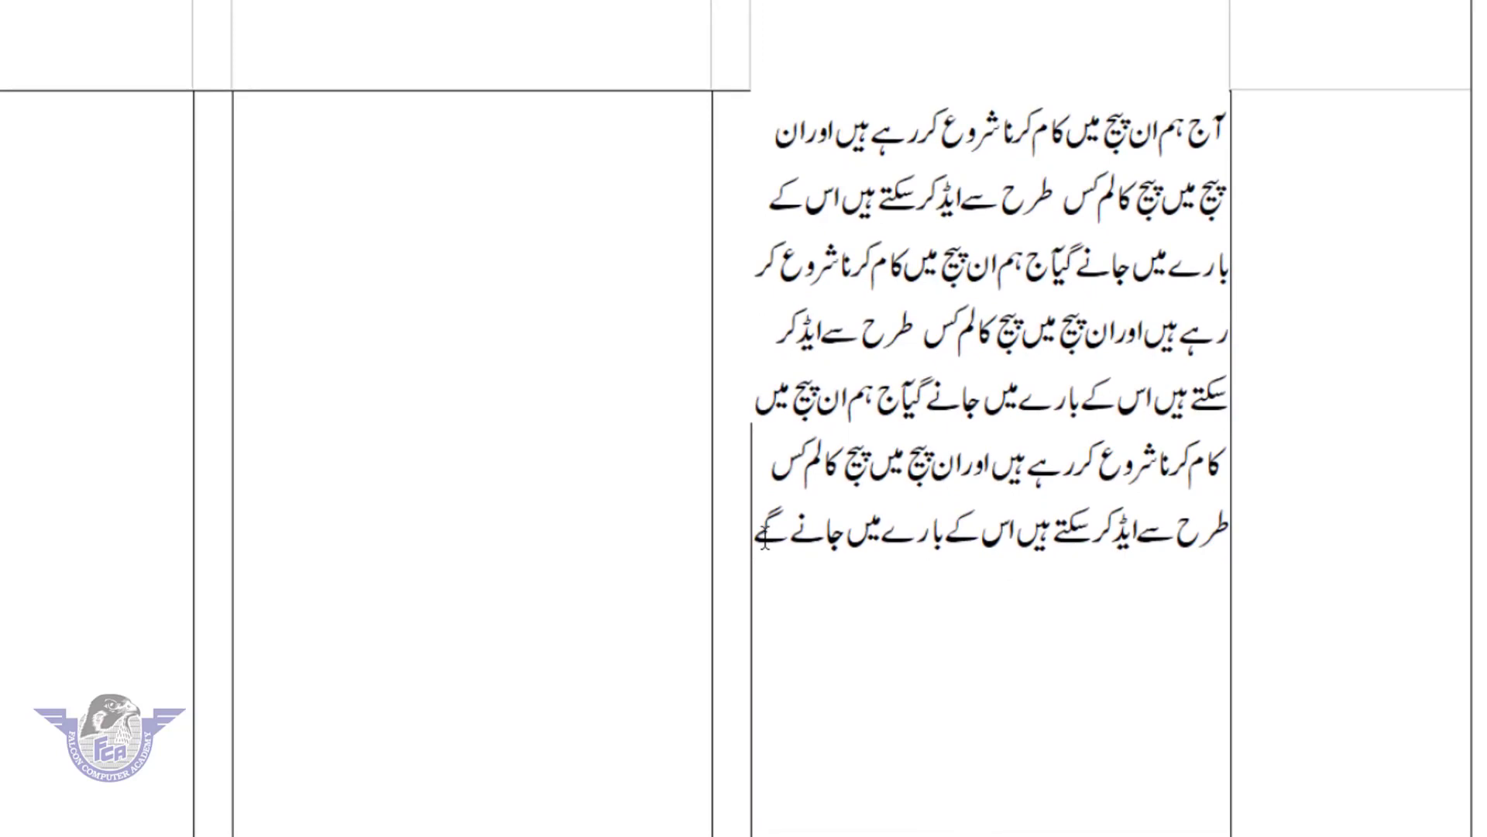
Step: Paste the copied paragraph five more times to fill the column further
key("ctrl+v")
key("ctrl+v")
key("ctrl+v")
key("ctrl+v")
key("ctrl+v")
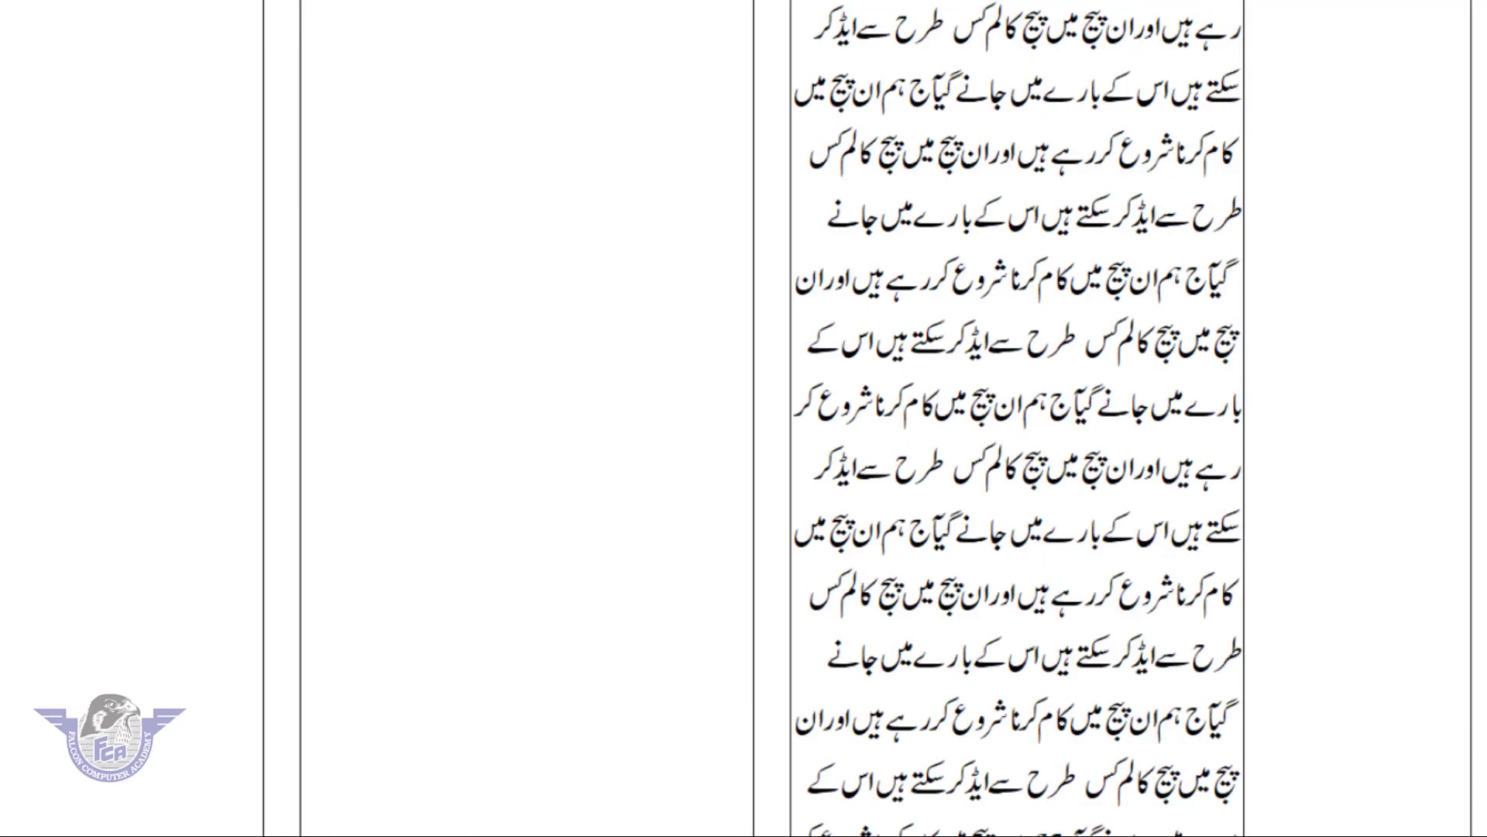
scroll(1233, 338, "up", 2)
left_click(1234, 338)
left_click_drag(814, 46, 1239, 832)
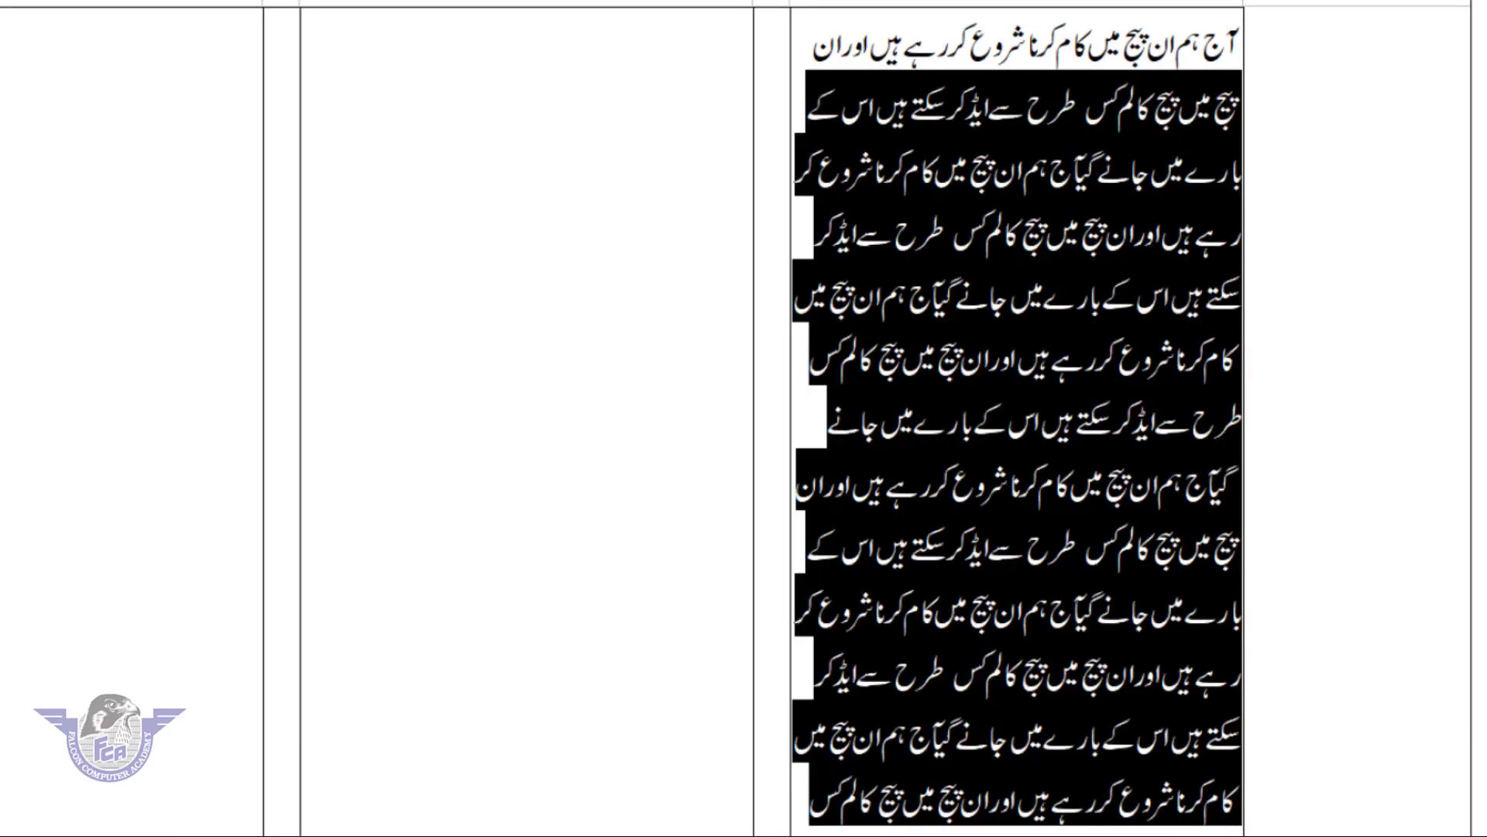
left_click(963, 692)
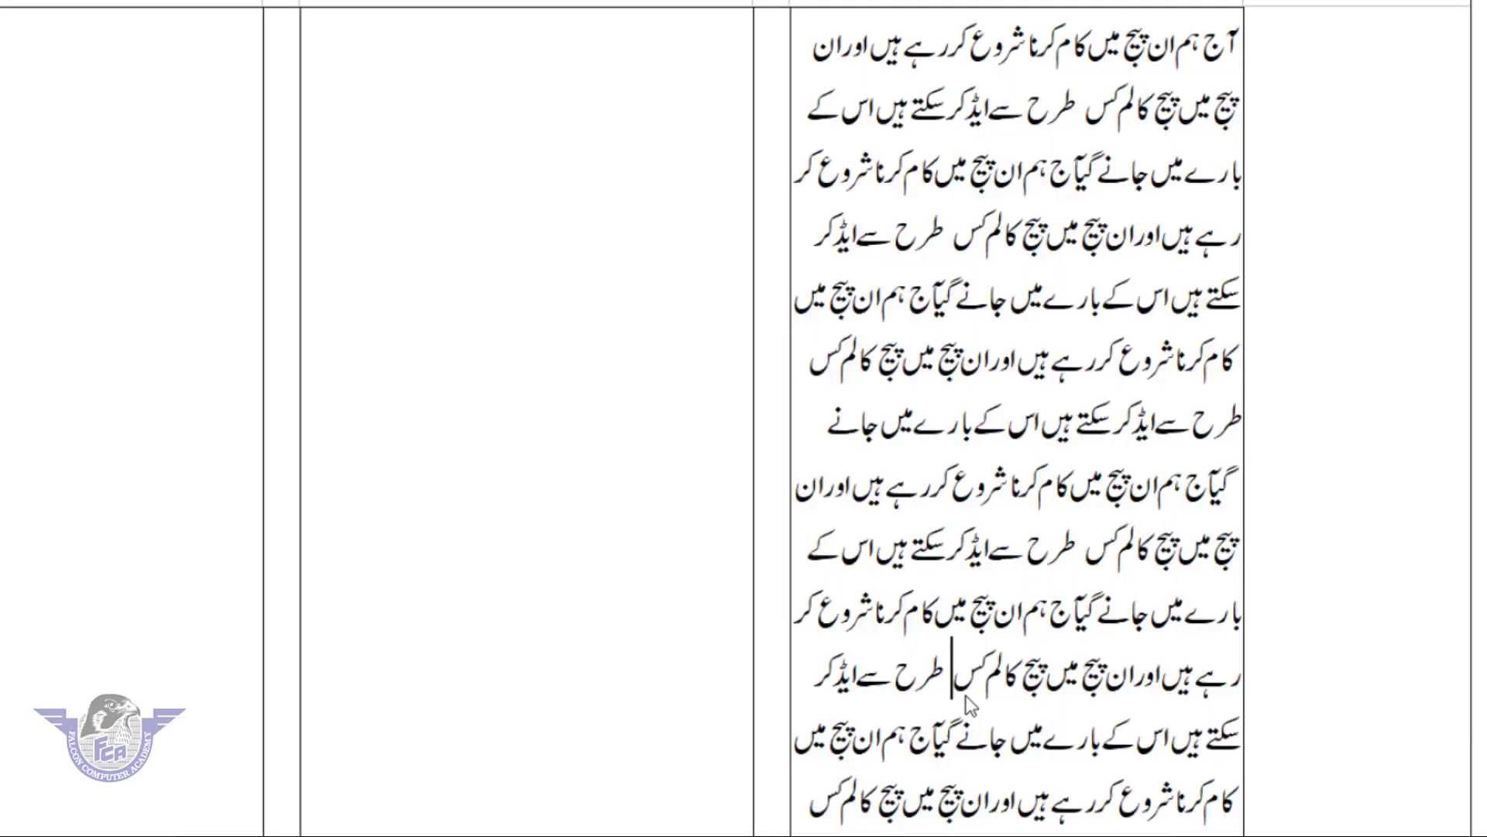
Step: Justify all the text in the document so its lines span the column width
key("ctrl+a")
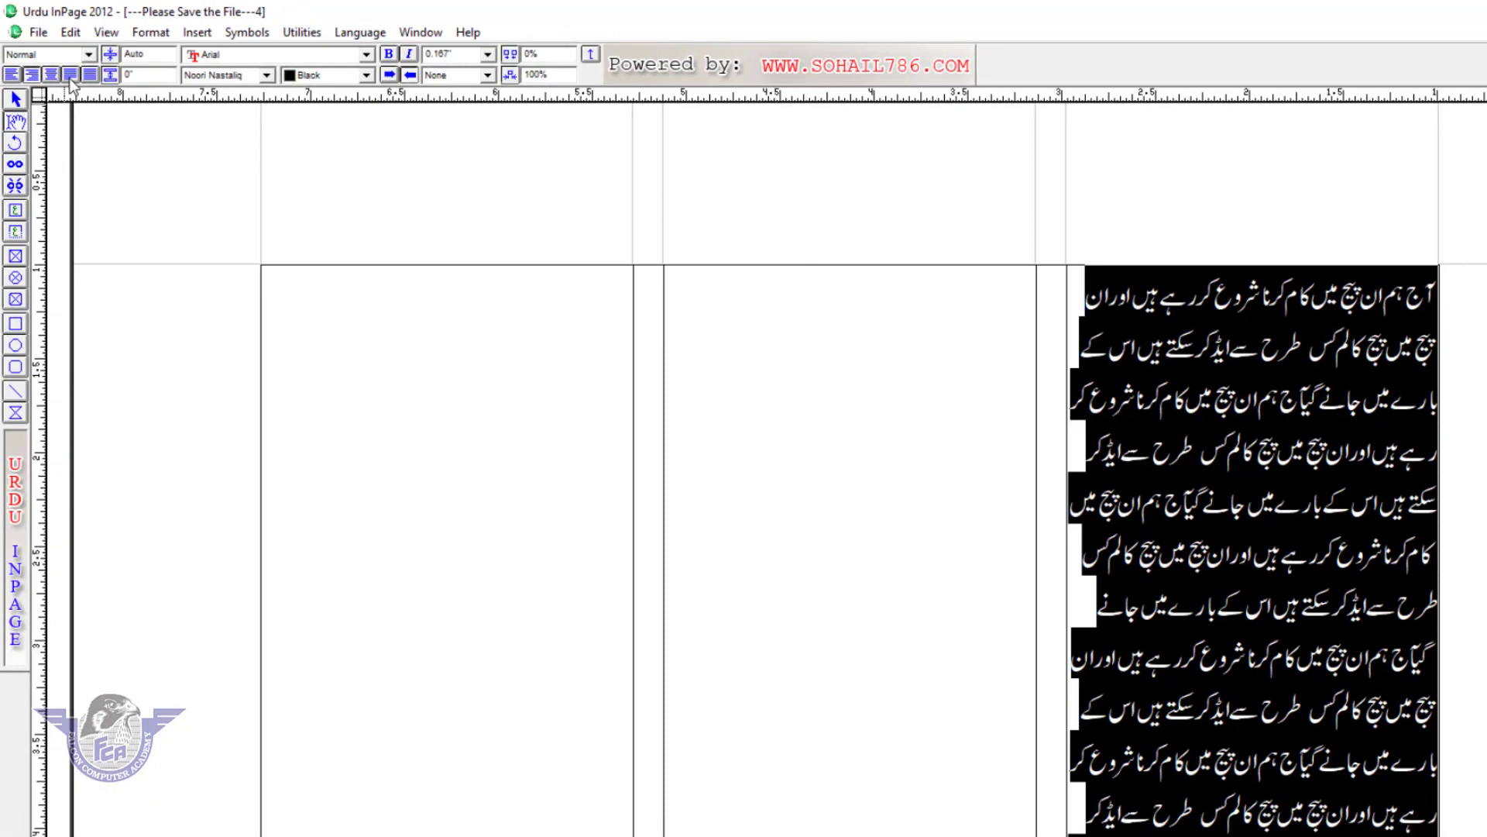
left_click(69, 75)
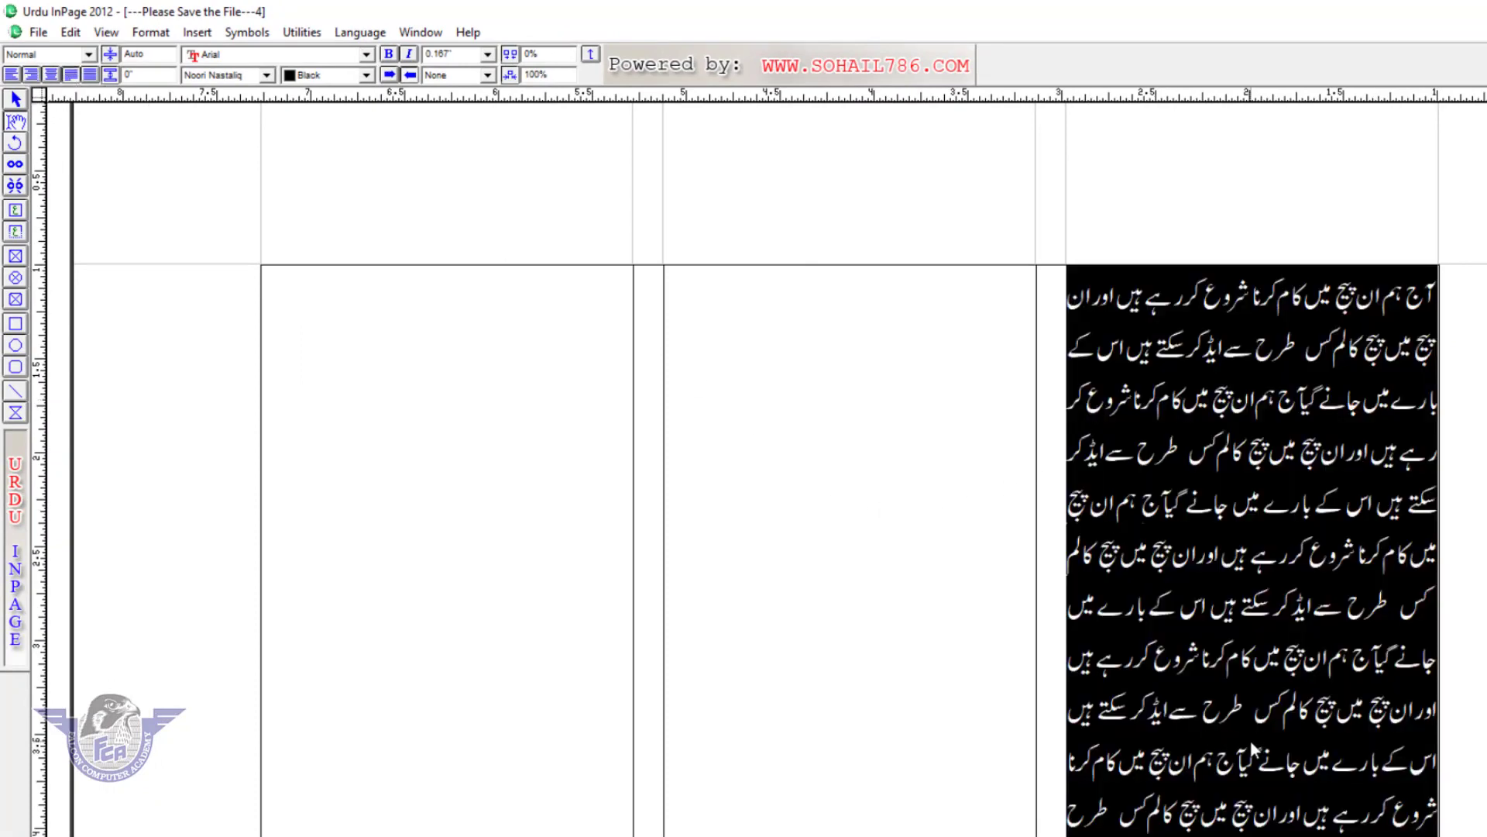
left_click(1276, 413)
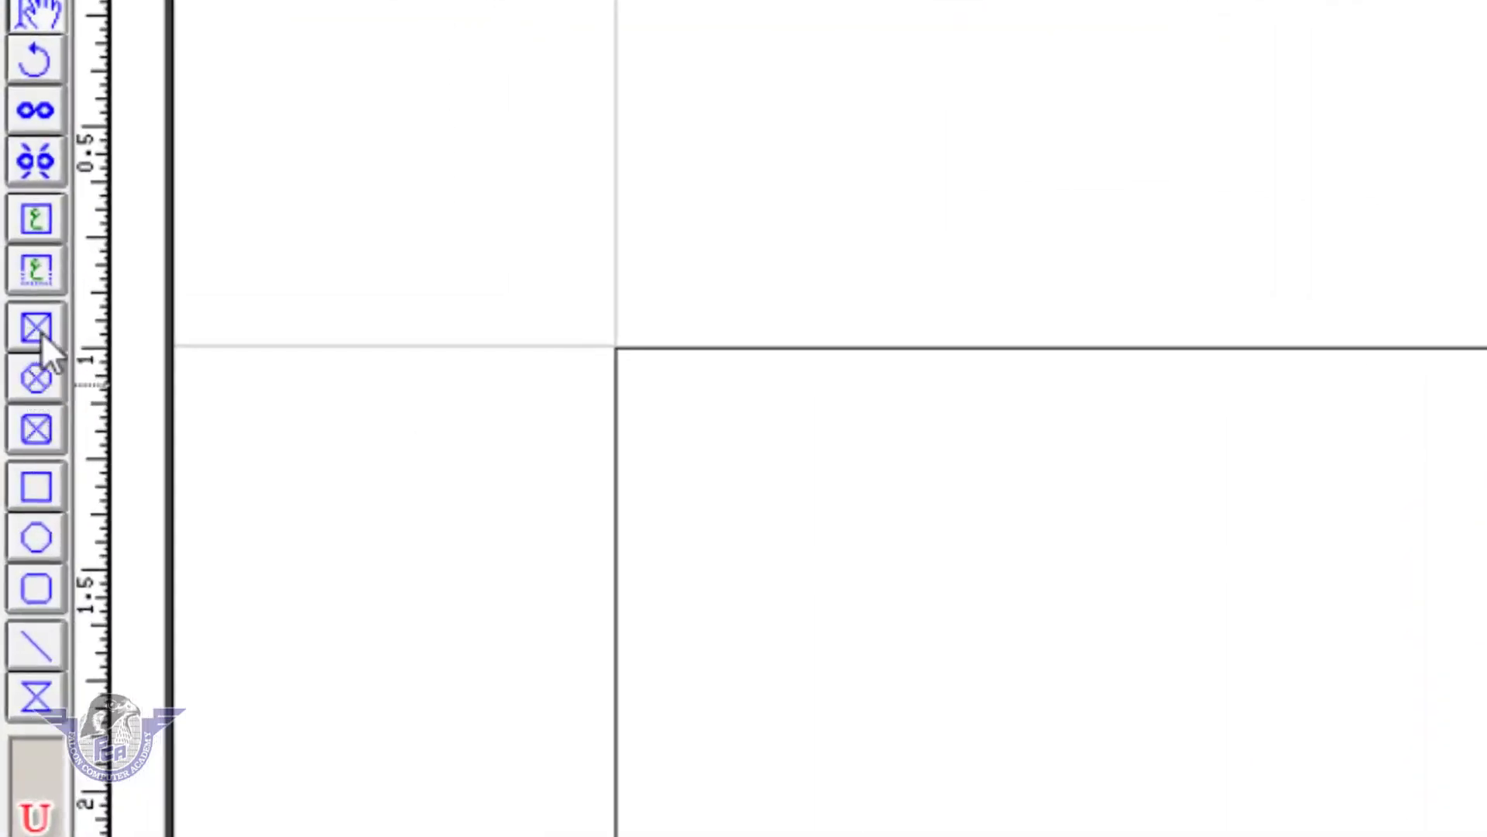
Step: Draw an elliptical picture frame about 1.3 by 1.4 inches over the rightmost column's text and move it near that column's upper-left corner
left_click(29, 382)
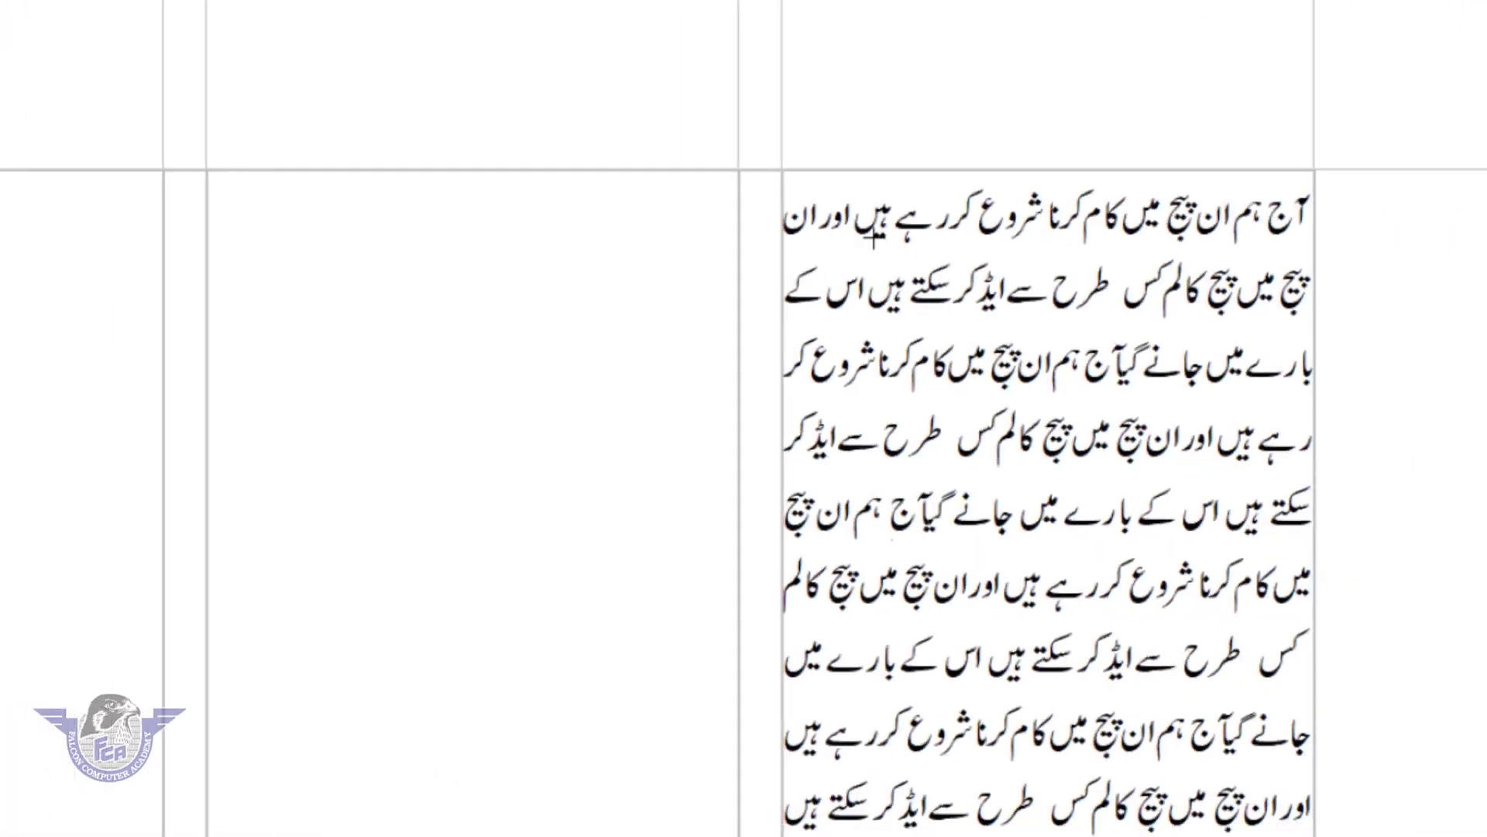
left_click_drag(775, 225, 1113, 612)
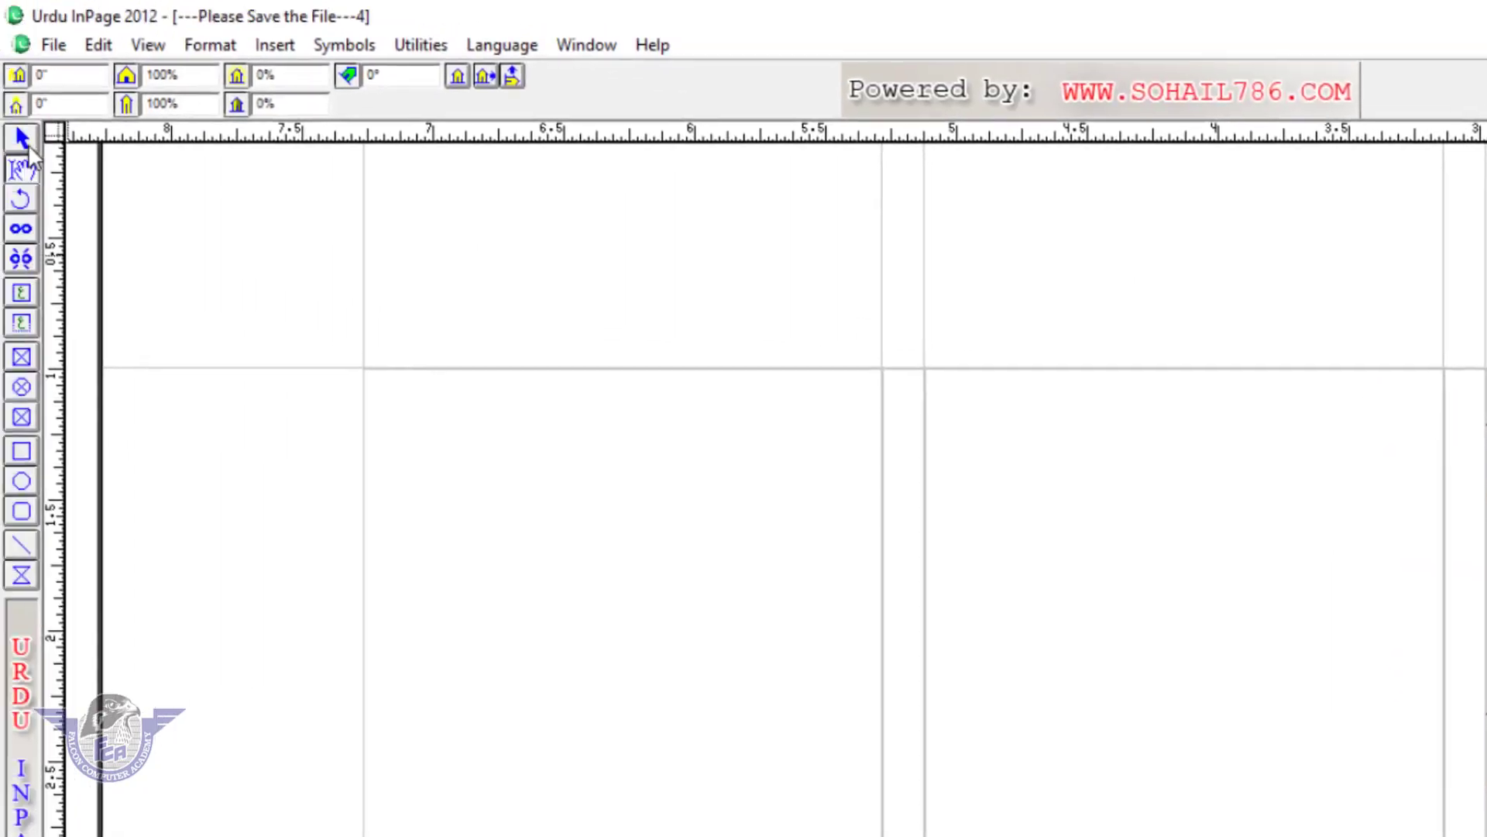
left_click(24, 141)
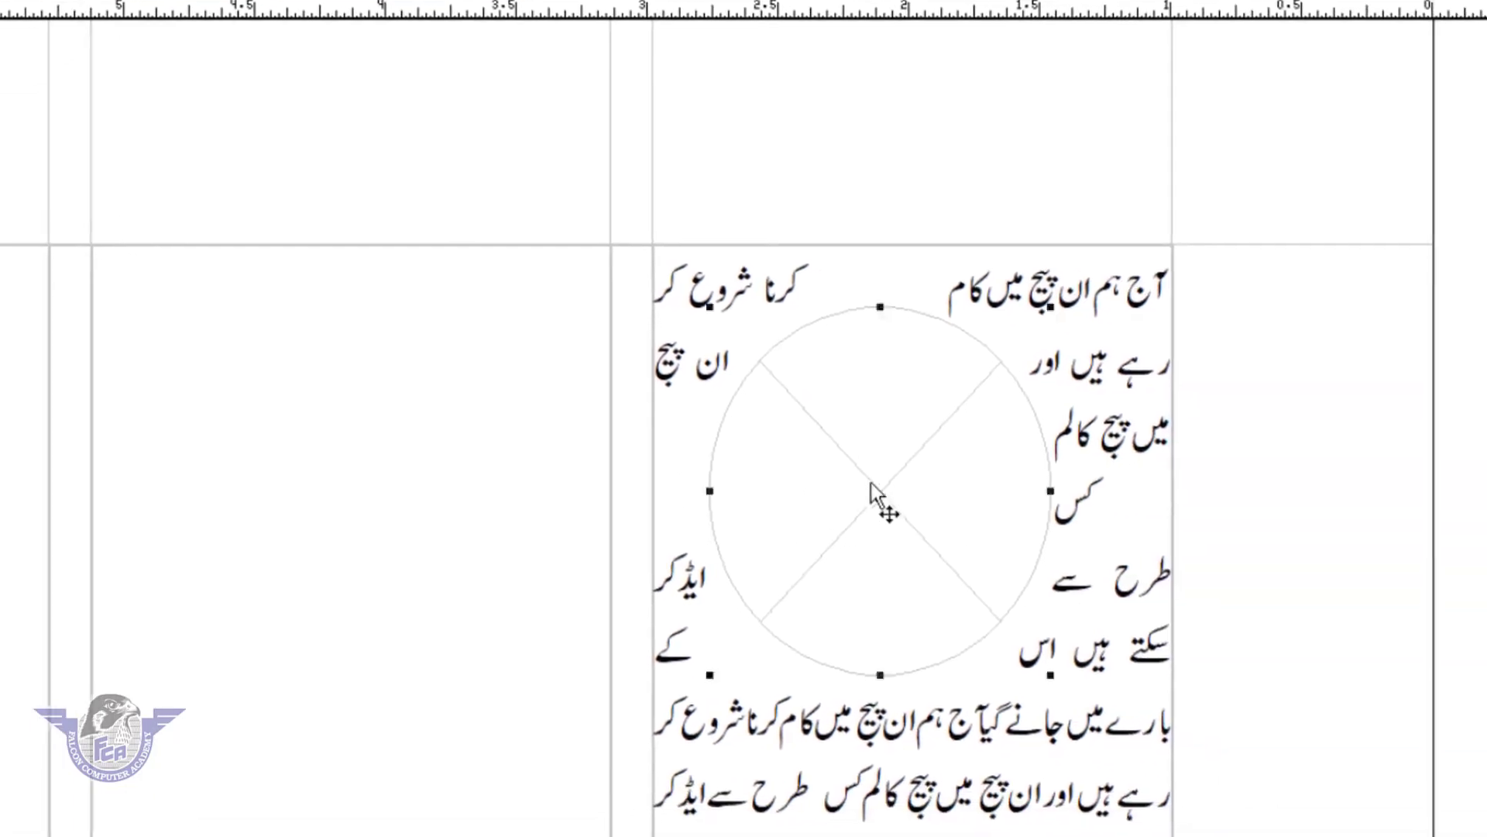
left_click_drag(876, 489, 821, 417)
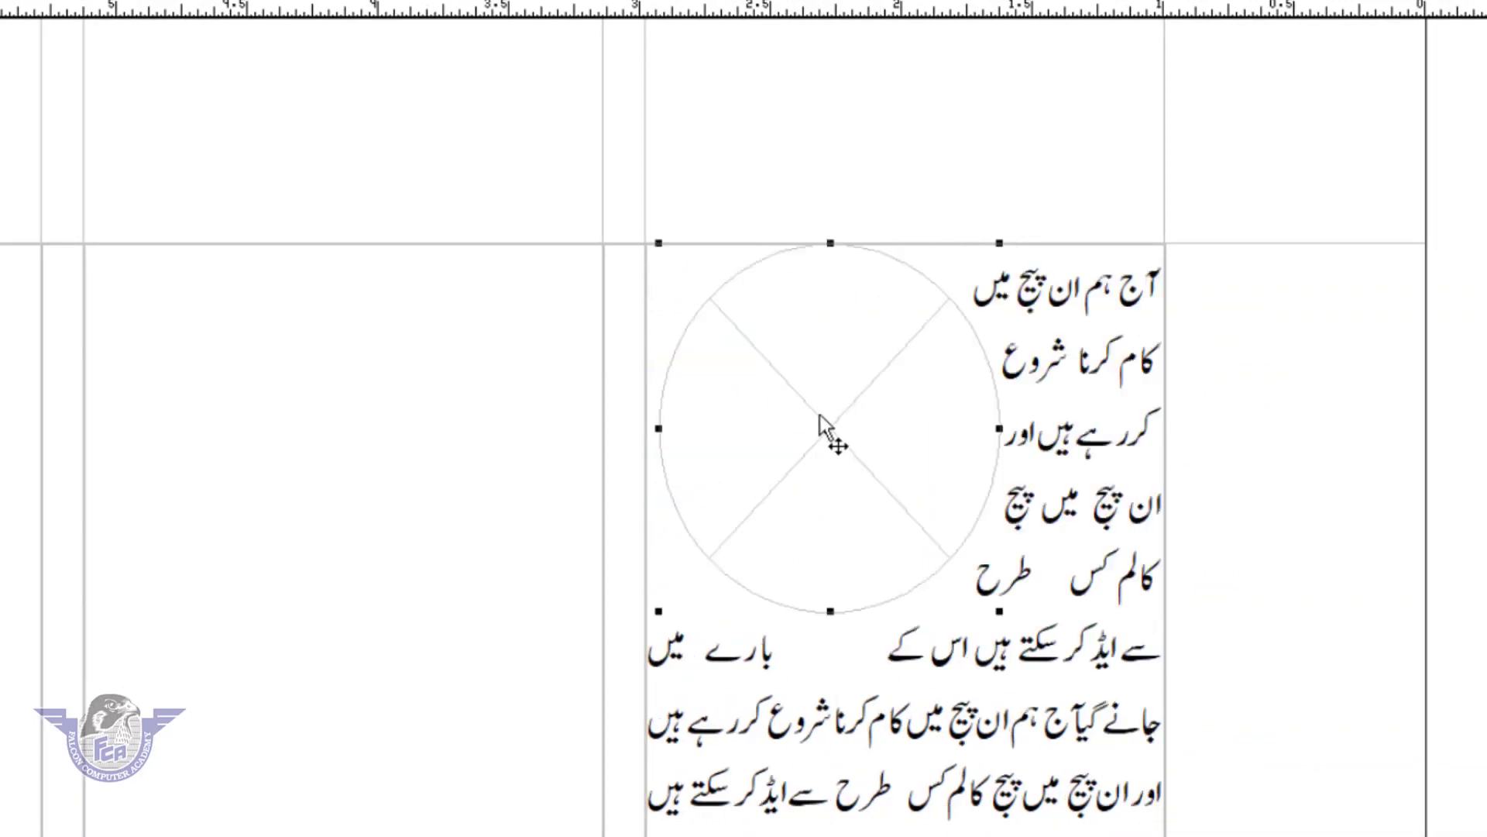
right_click(820, 415)
key("Escape")
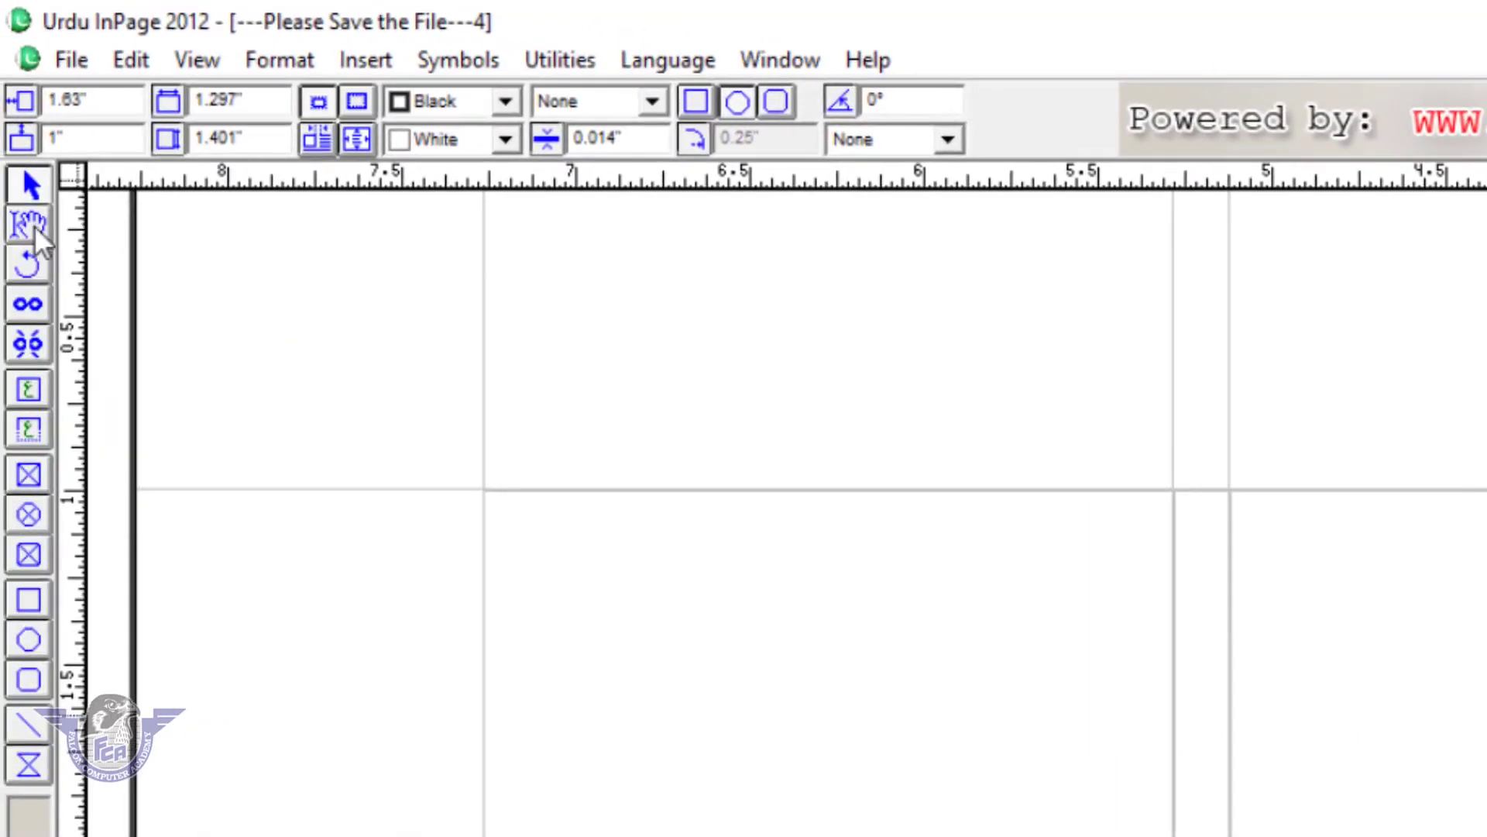
Step: Switch to the hand tool and open the picture import dialog for the circular frame
left_click(33, 226)
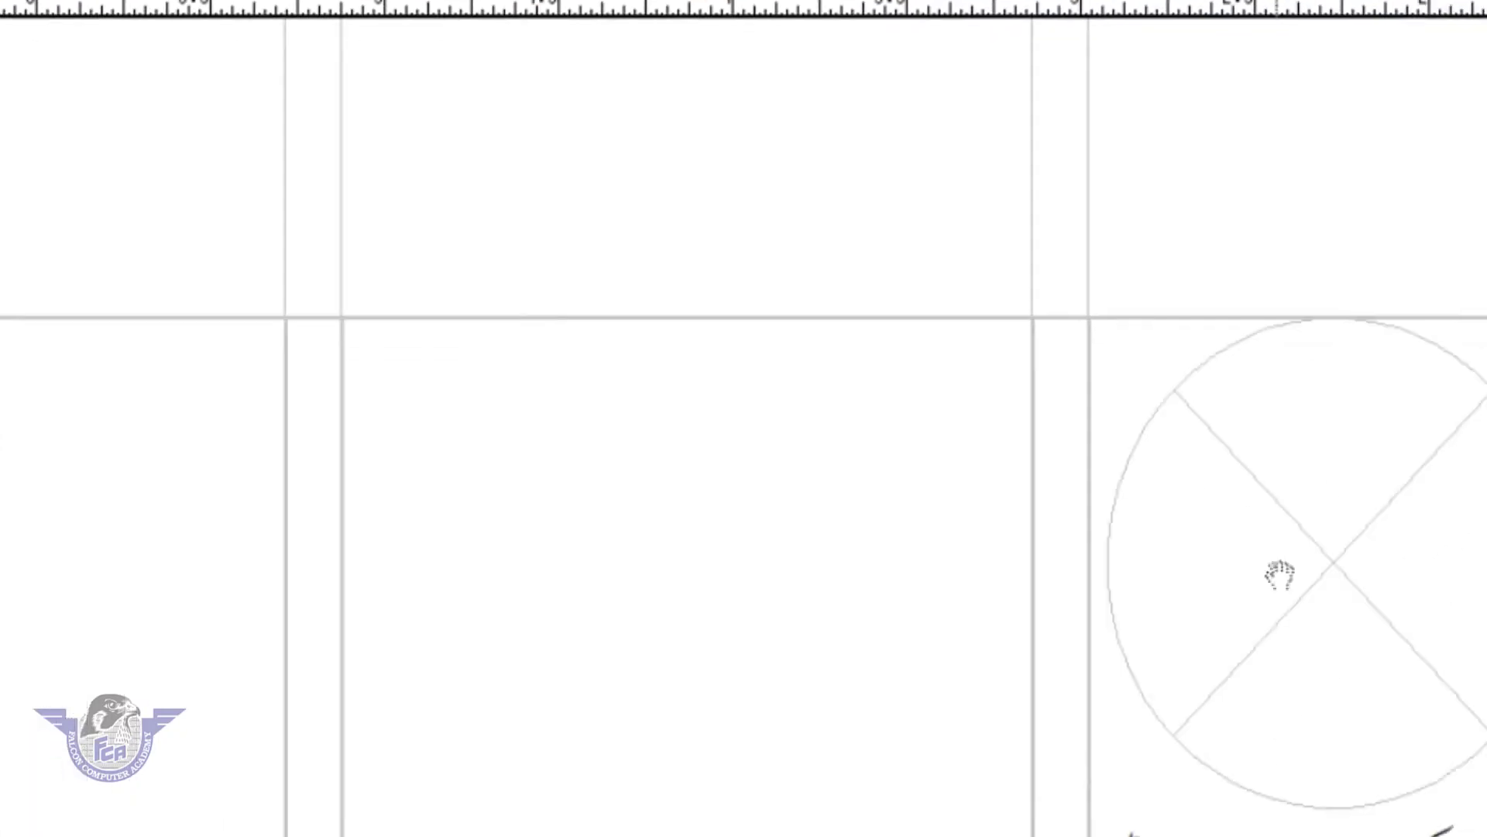
right_click(752, 474)
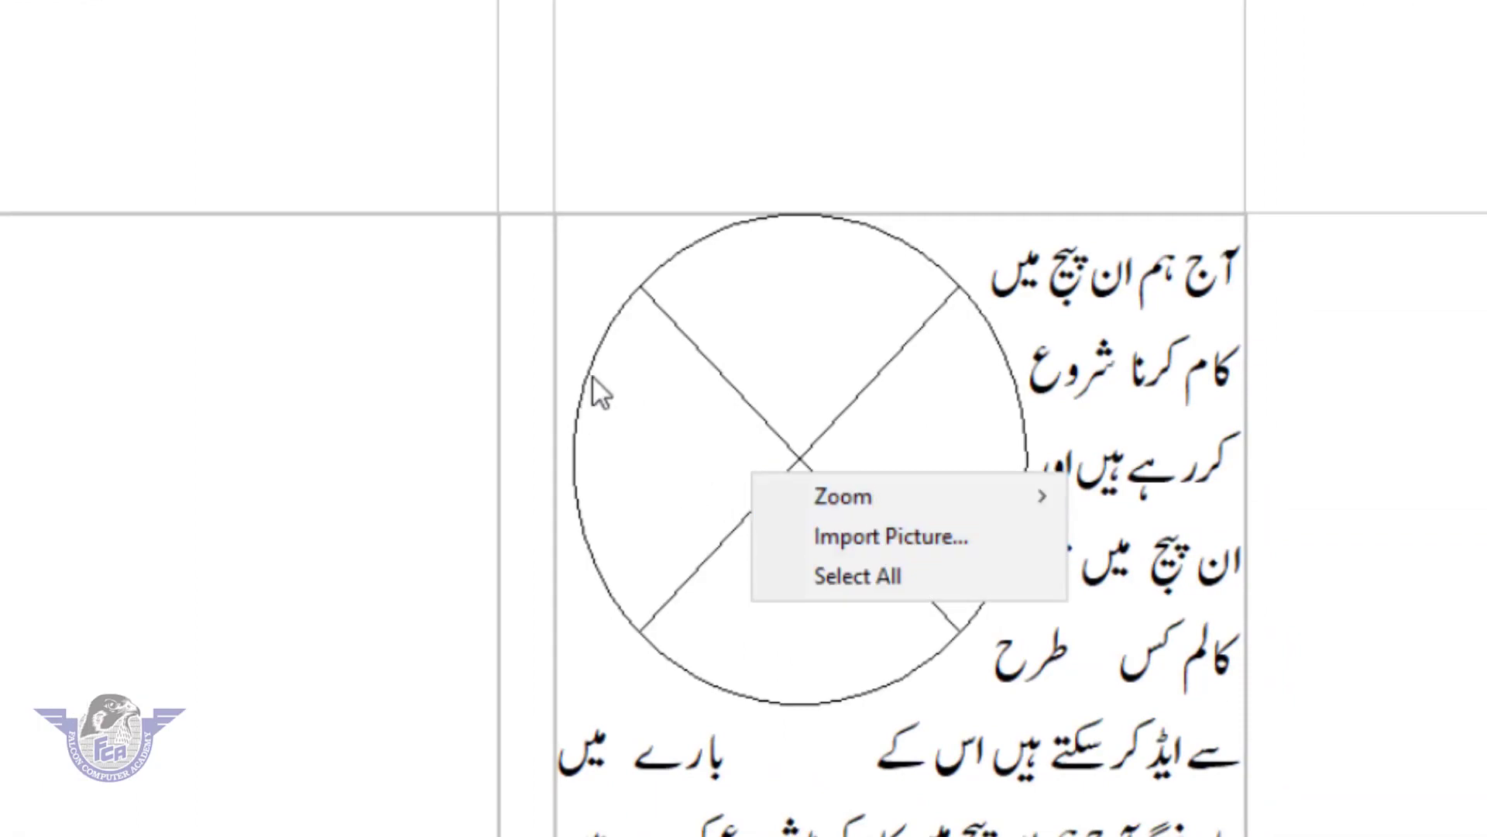
left_click(690, 379)
right_click(783, 455)
left_click(995, 338)
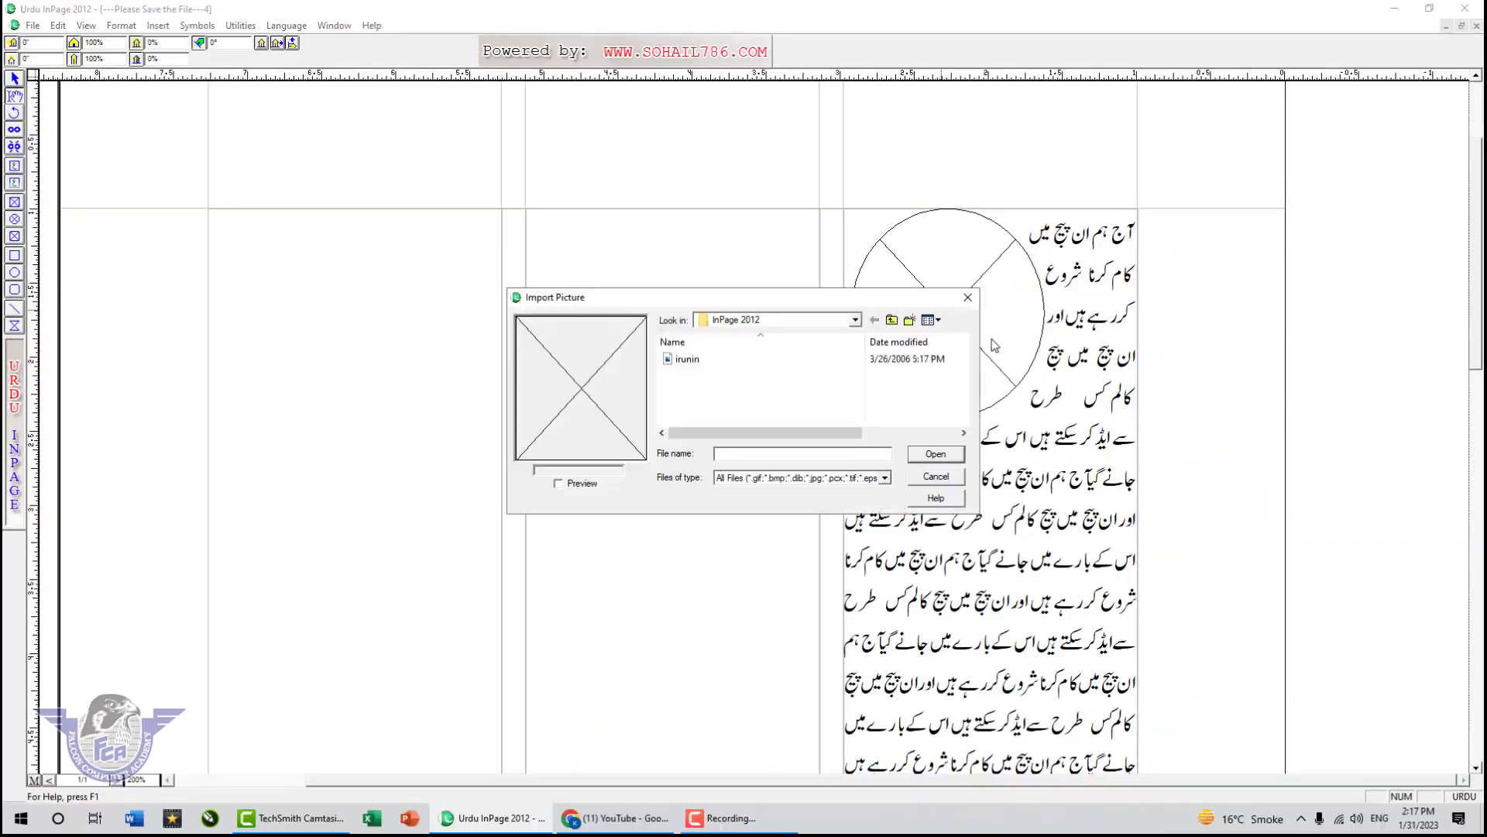
Step: Enable the picture preview in the import dialog and browse to the Downloads folder
left_click_drag(767, 293, 558, 197)
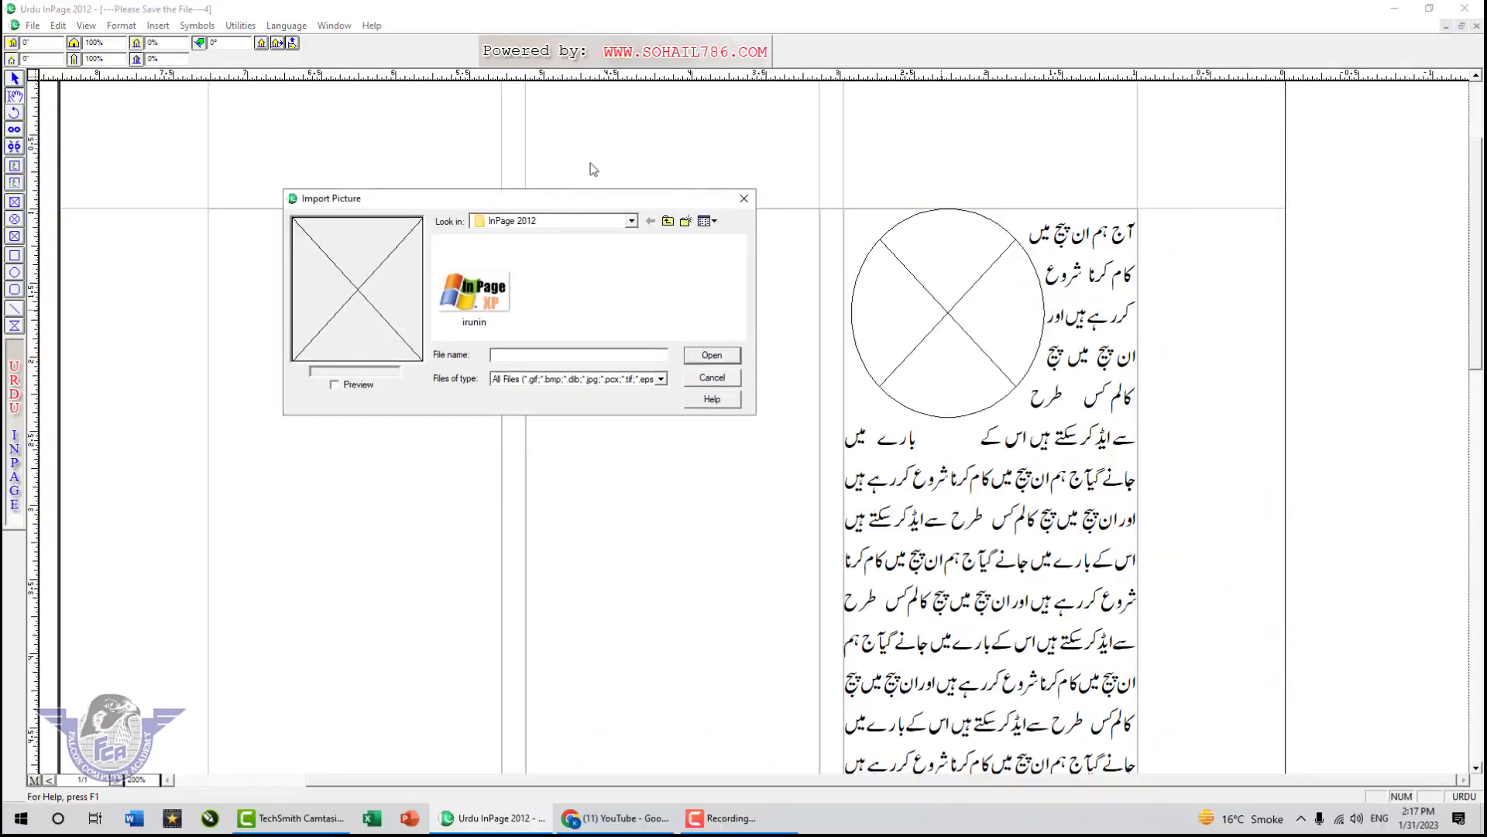
left_click(352, 386)
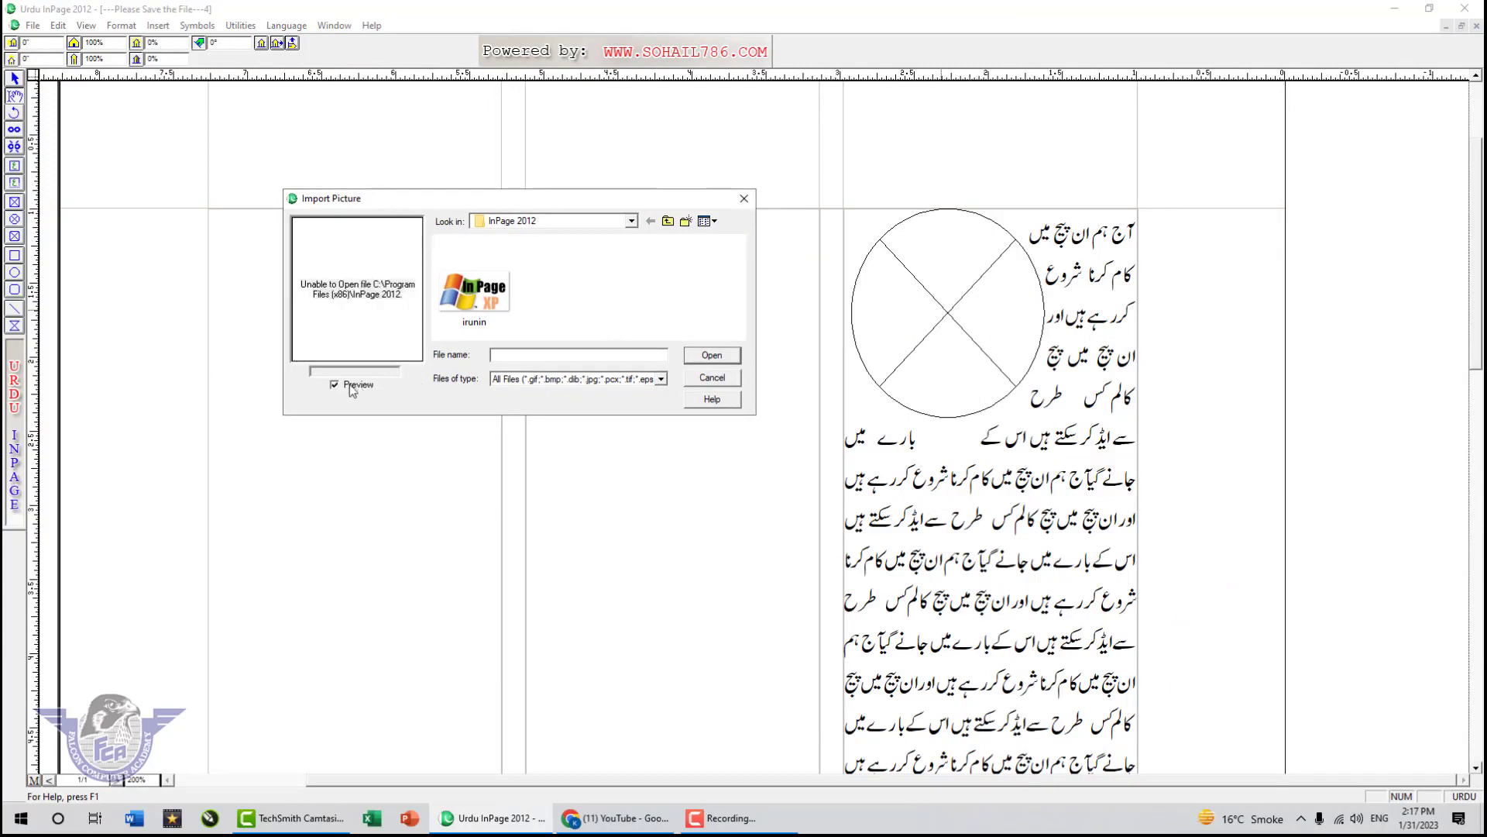
left_click(631, 223)
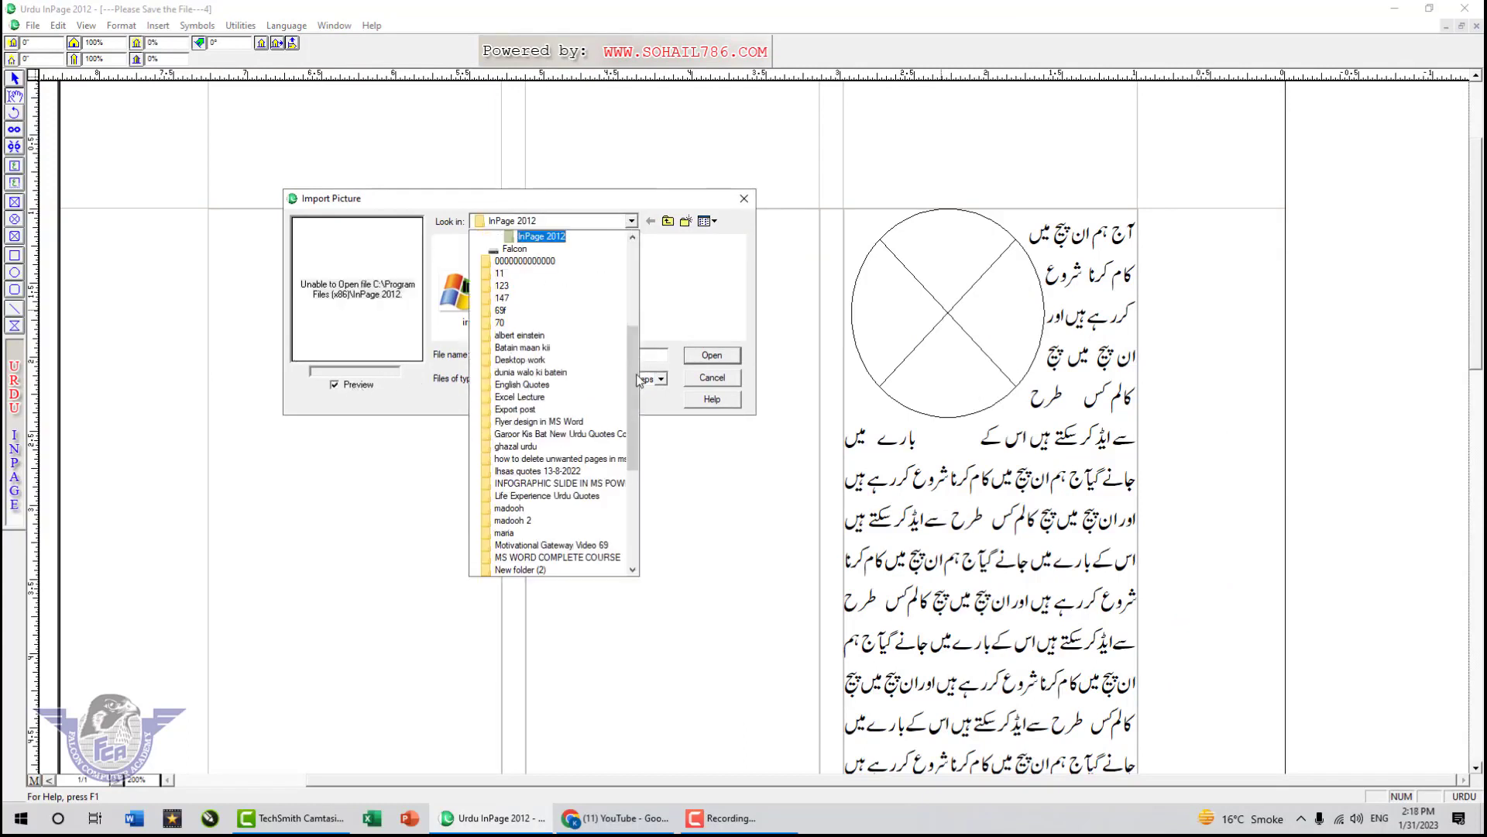
left_click_drag(635, 385, 632, 313)
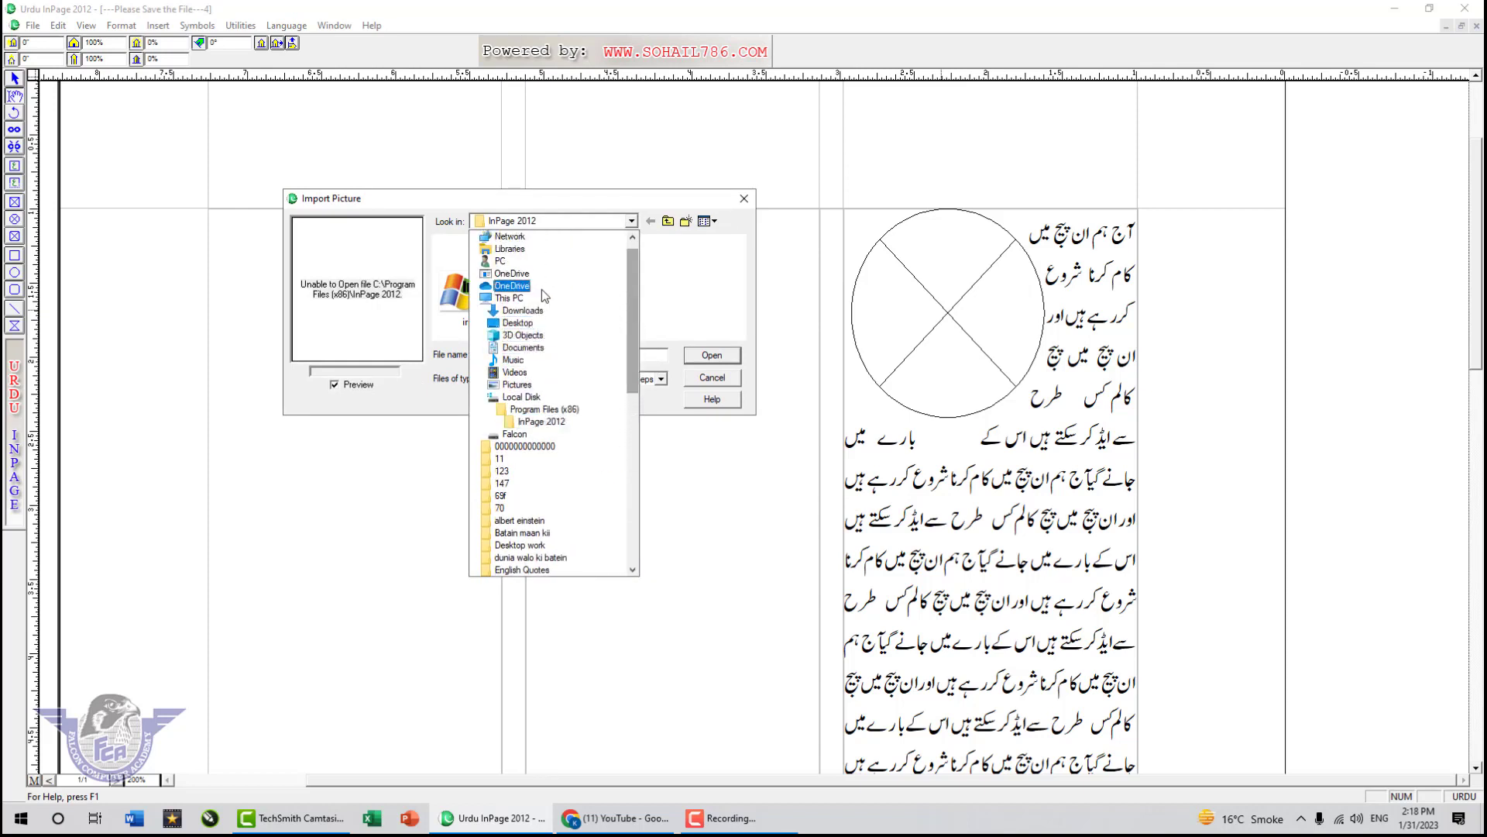
left_click(520, 311)
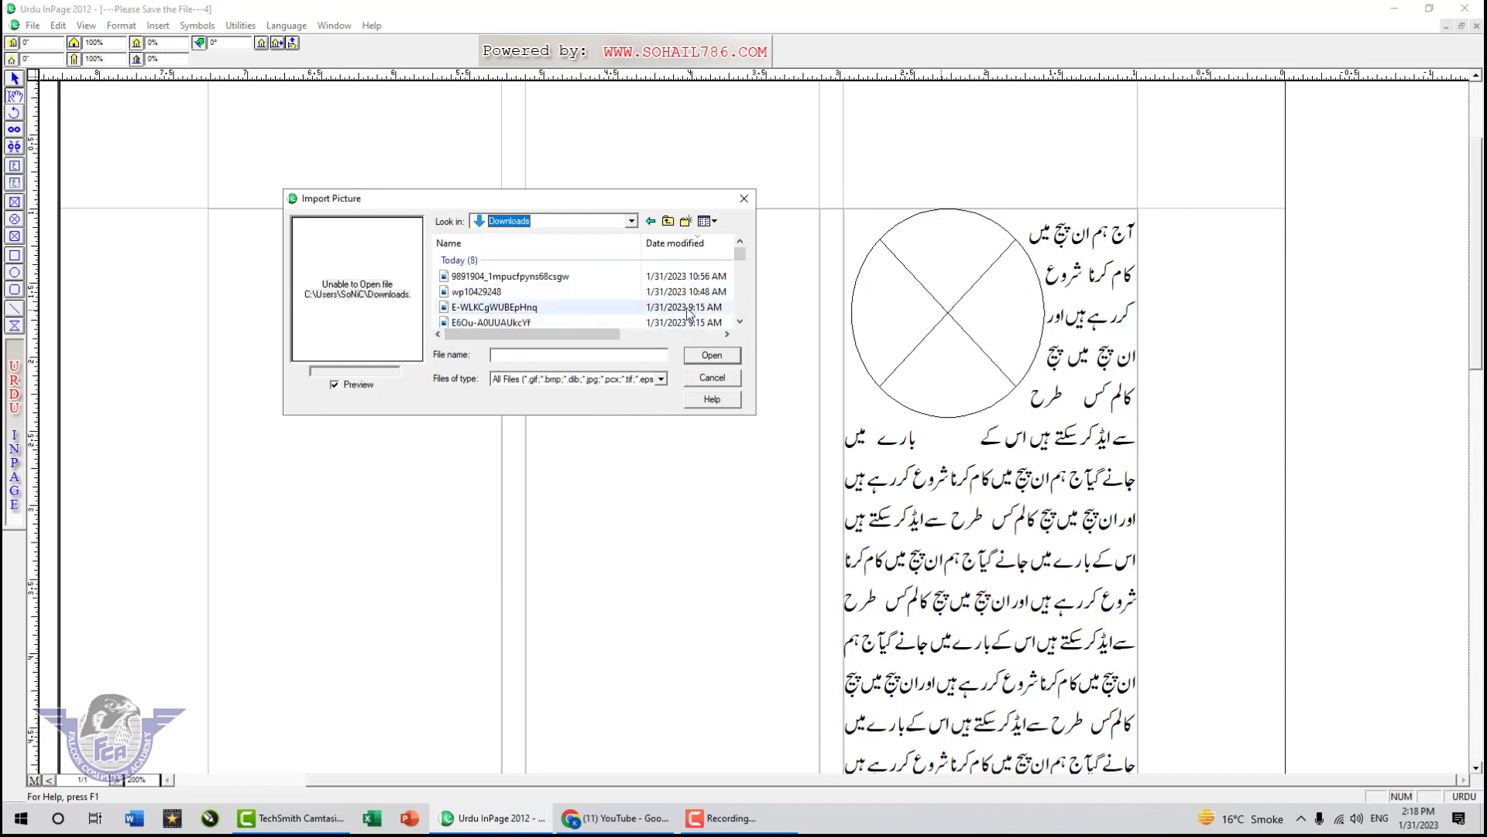
Step: Show the files as large icons and import the picture wp10429248 into the circular frame
left_click(707, 221)
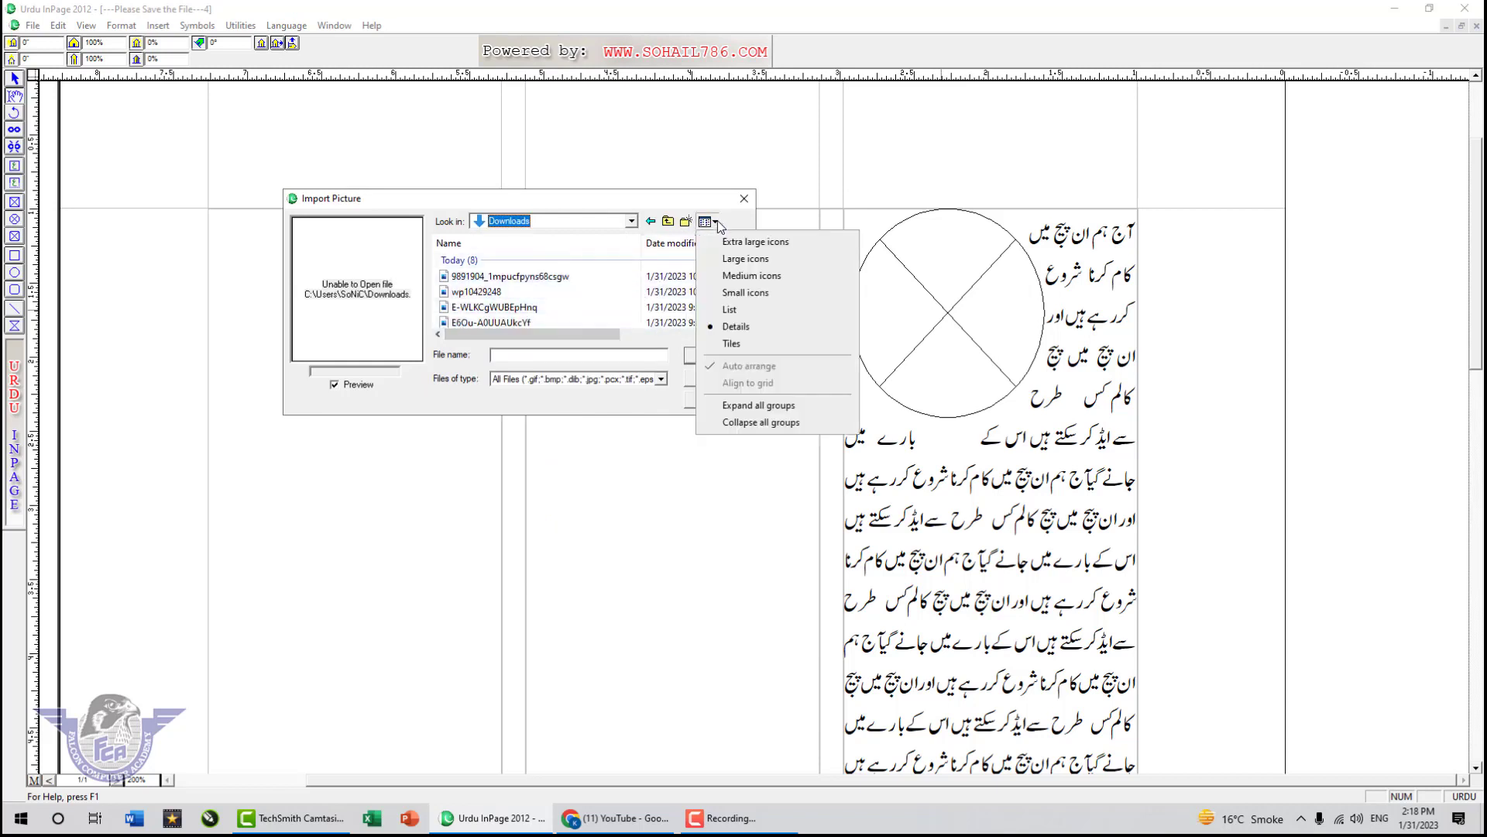
left_click(765, 260)
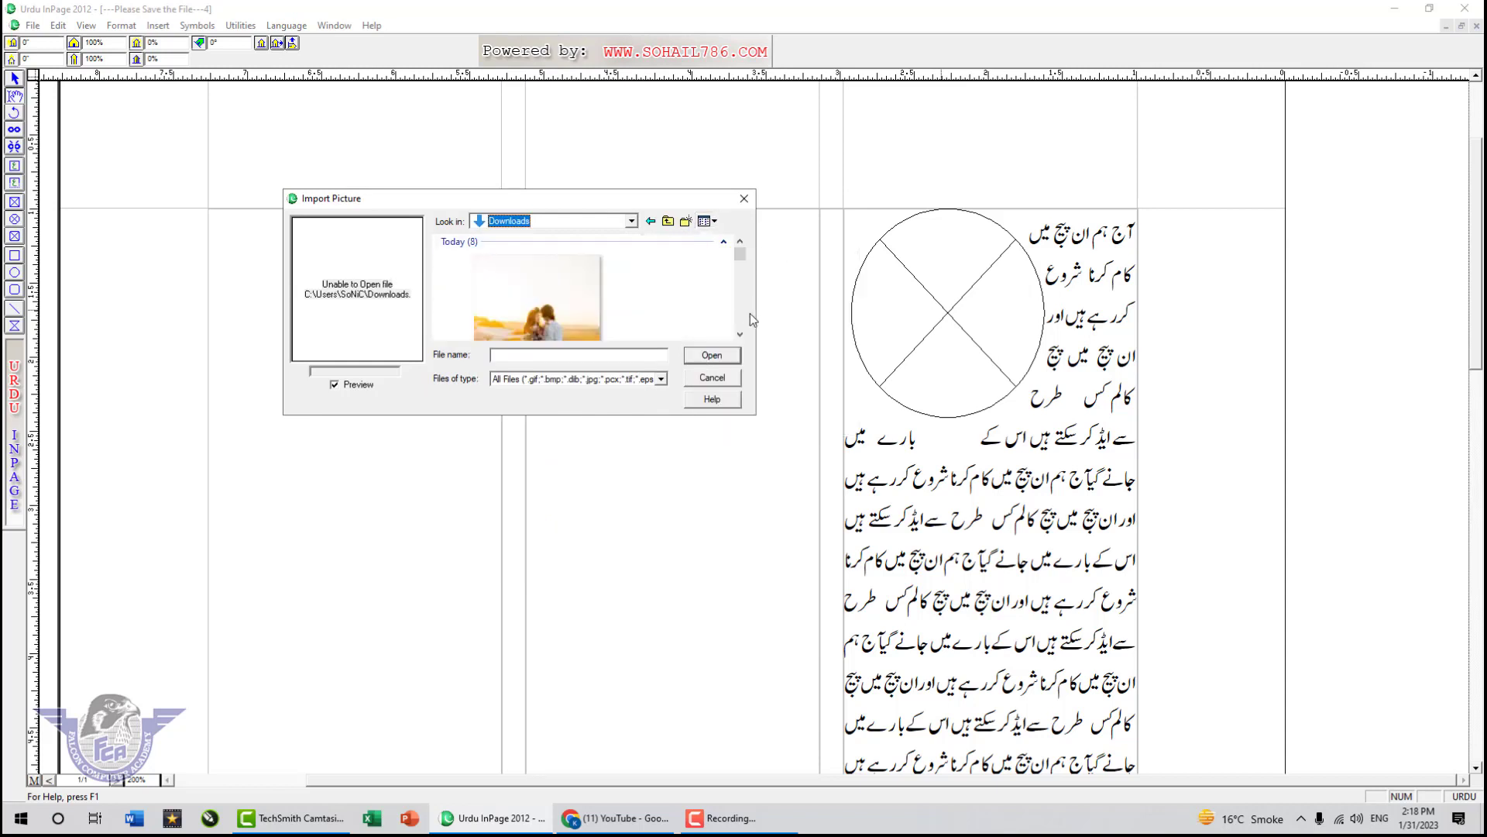
scroll(739, 341, "down", 3)
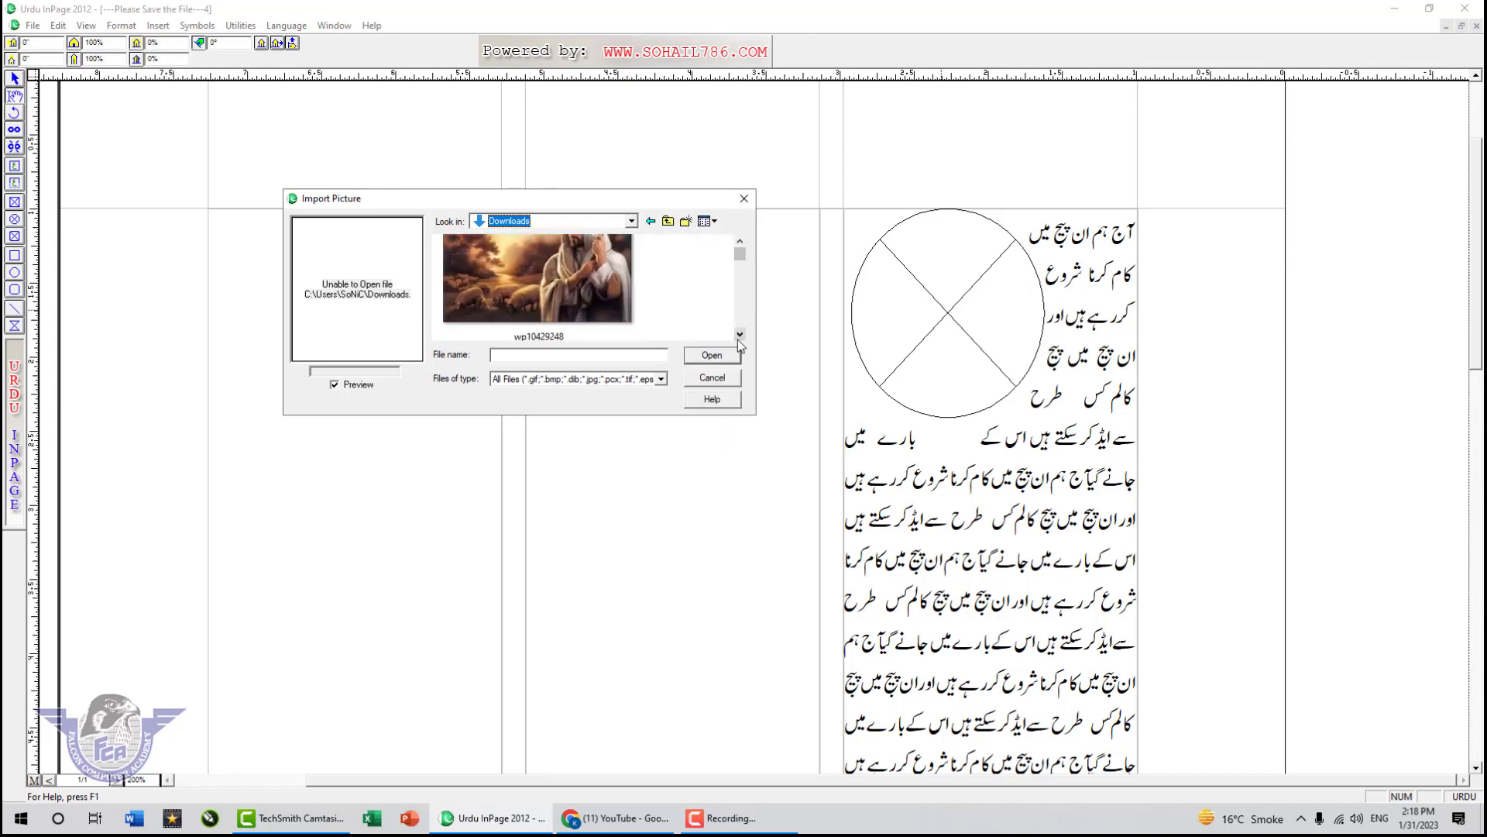
left_click(596, 304)
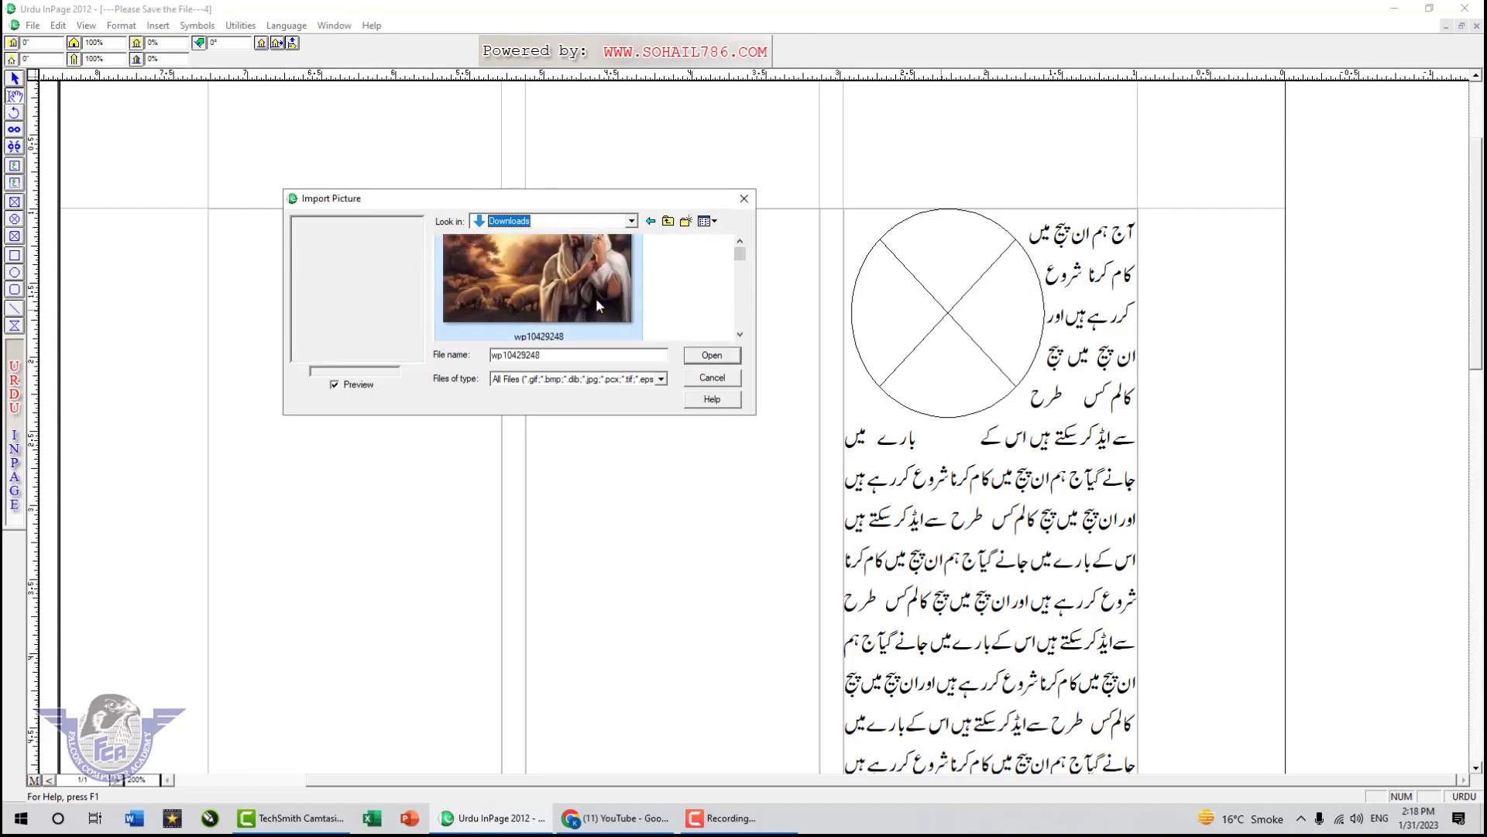
left_click(730, 356)
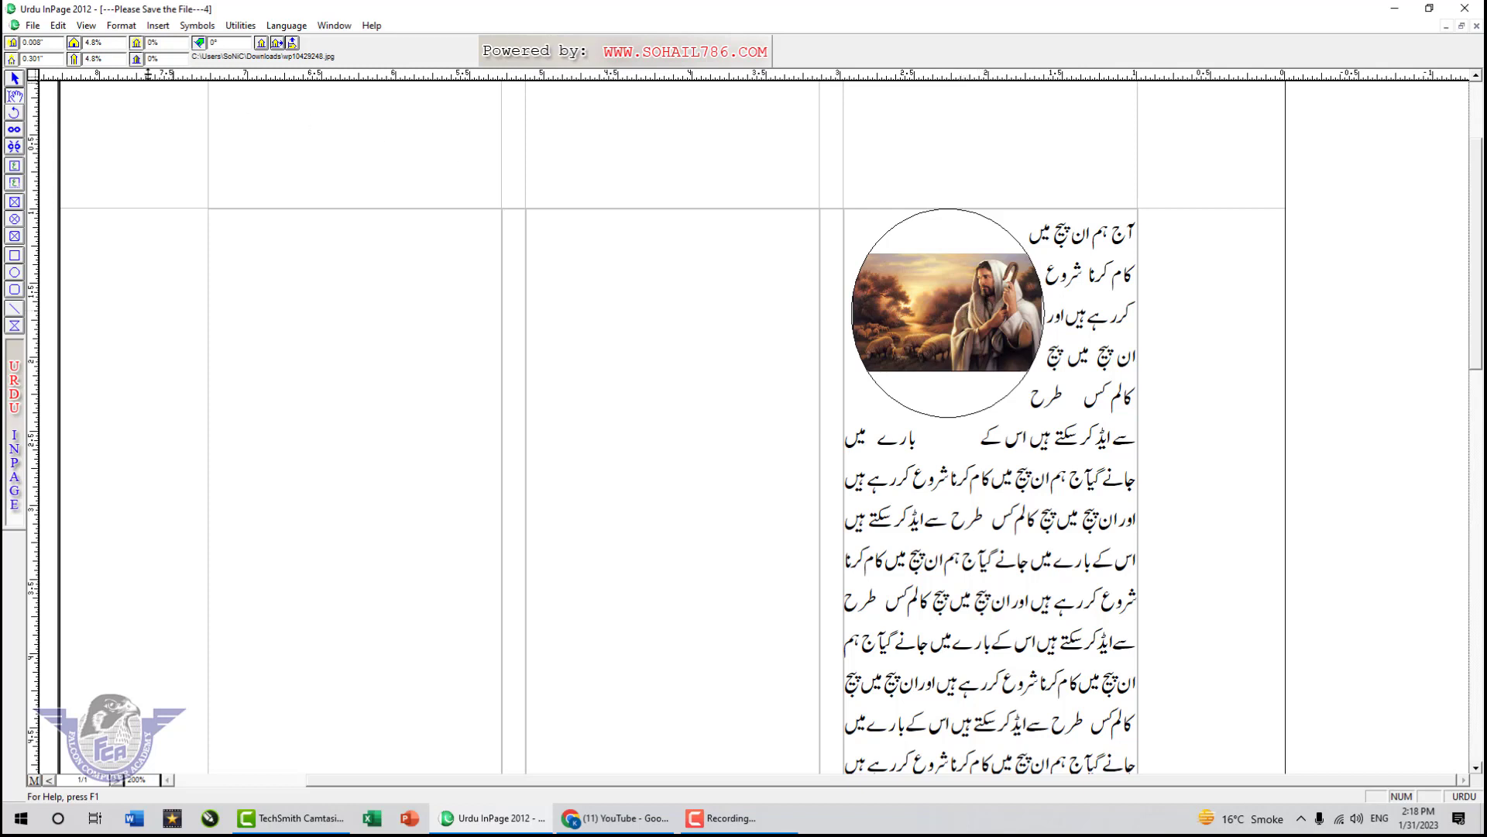
Step: Scale the imported picture to 8% horizontally and vertically, and shift it up and to the right within the circle
left_click_drag(117, 39, 55, 44)
type("8")
key("Tab")
type("8")
key("Return")
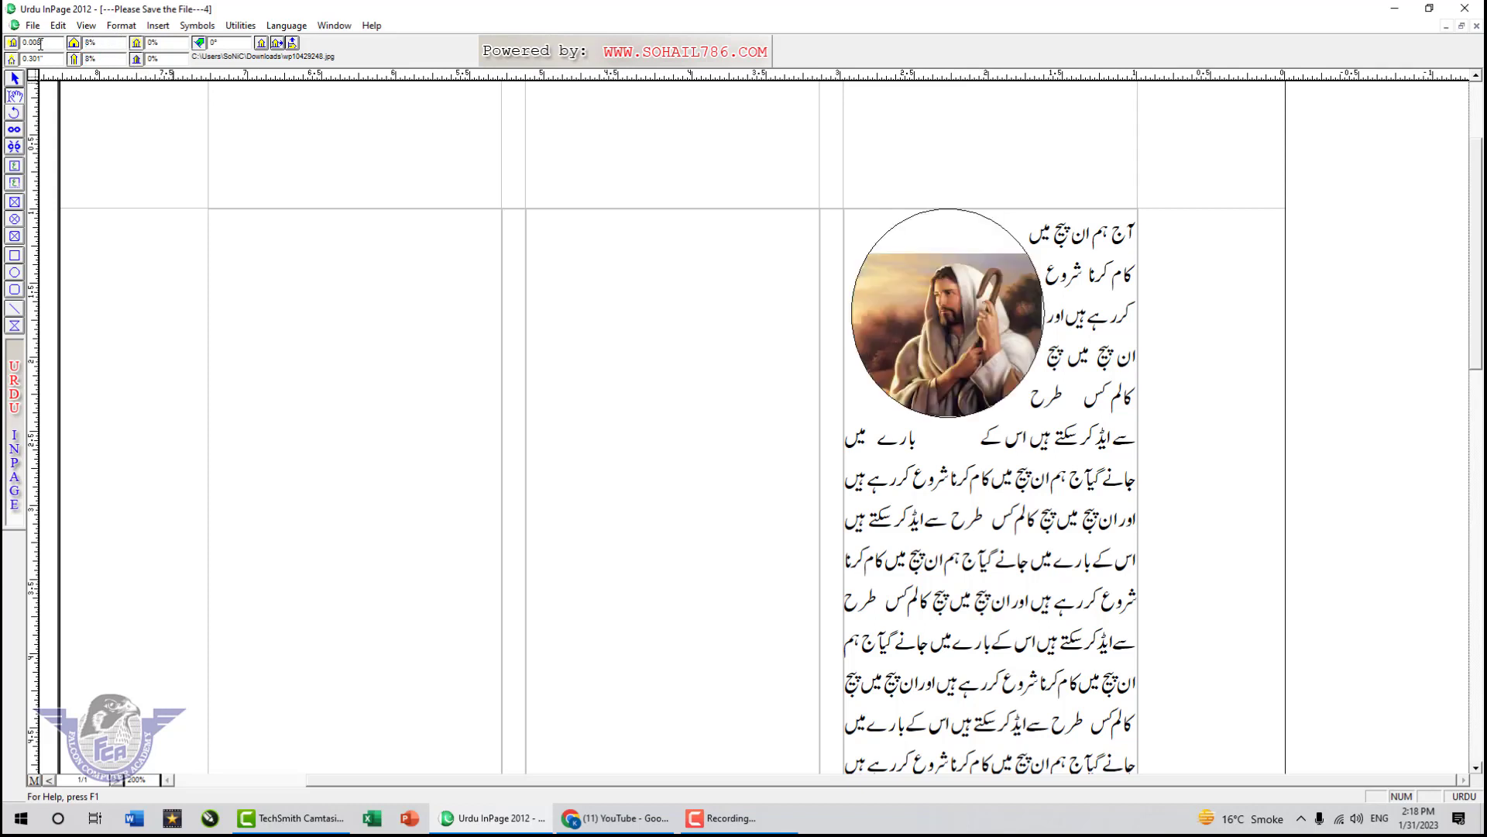
left_click_drag(966, 338, 1011, 325)
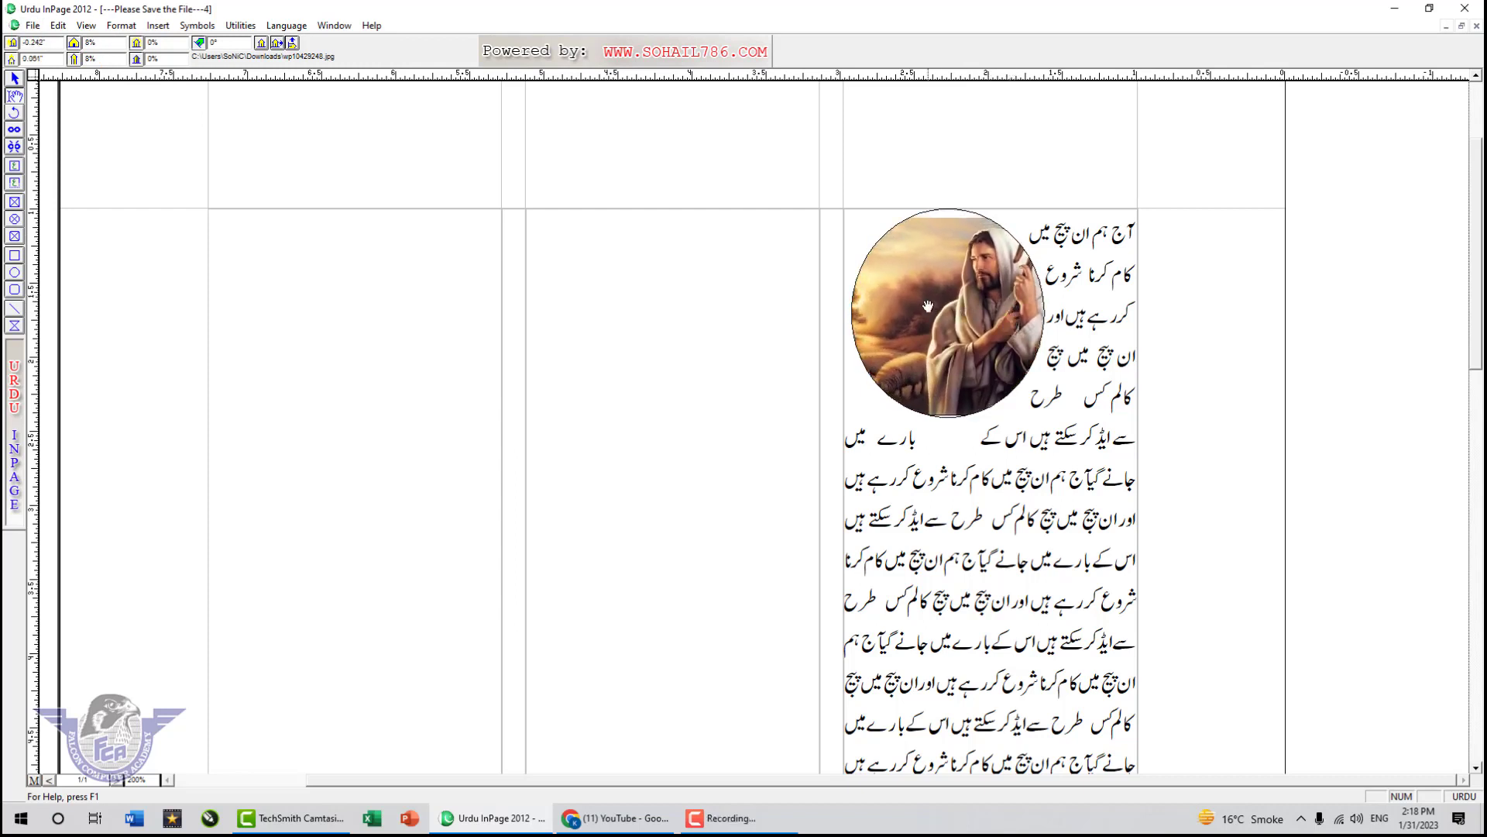
Step: Enlarge the picture to 10% in both directions and reposition it so it fills the circular frame
double_click(110, 45)
key("Return")
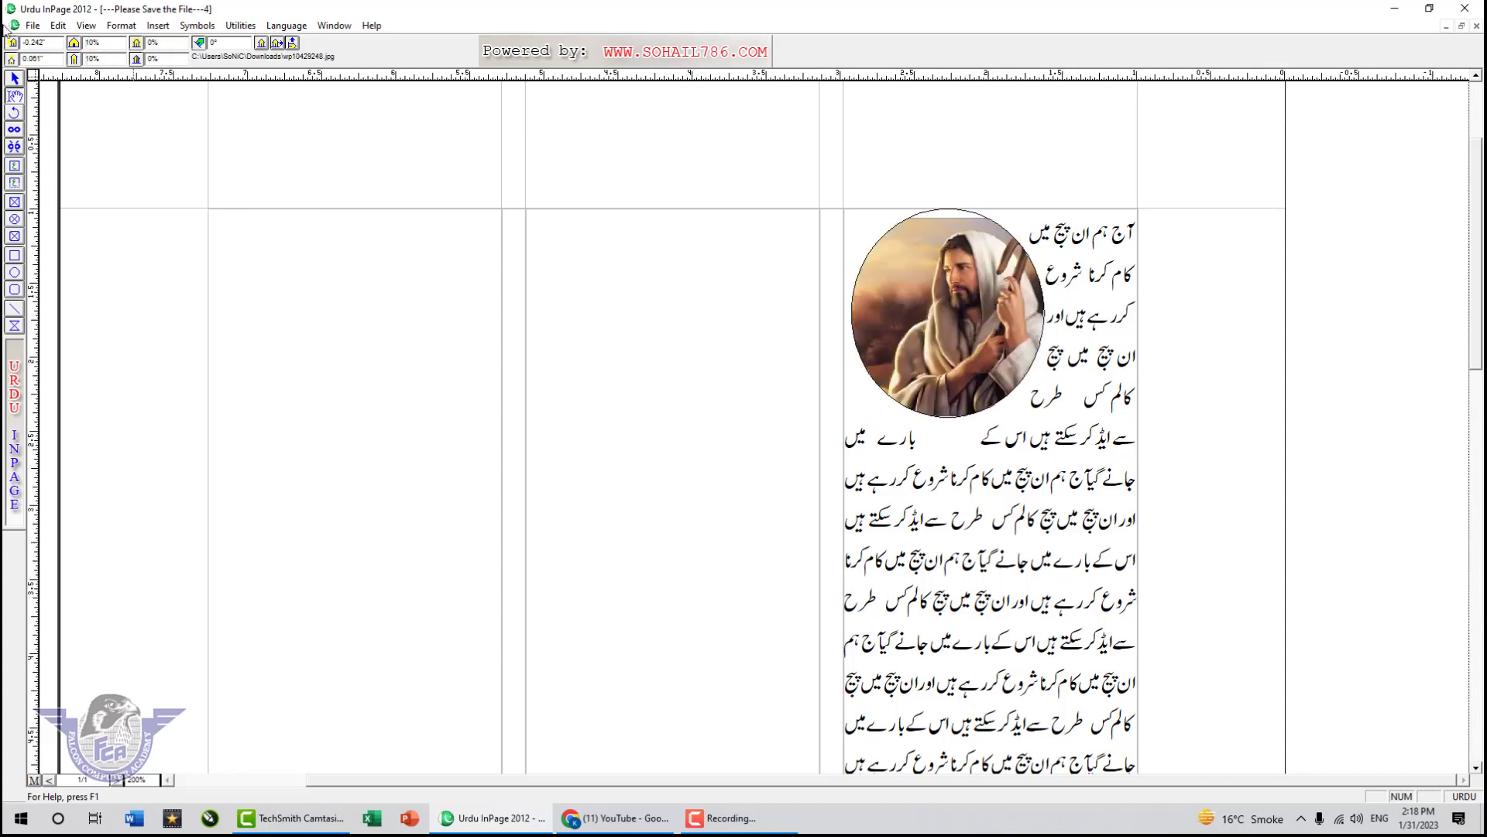
left_click_drag(958, 299, 928, 303)
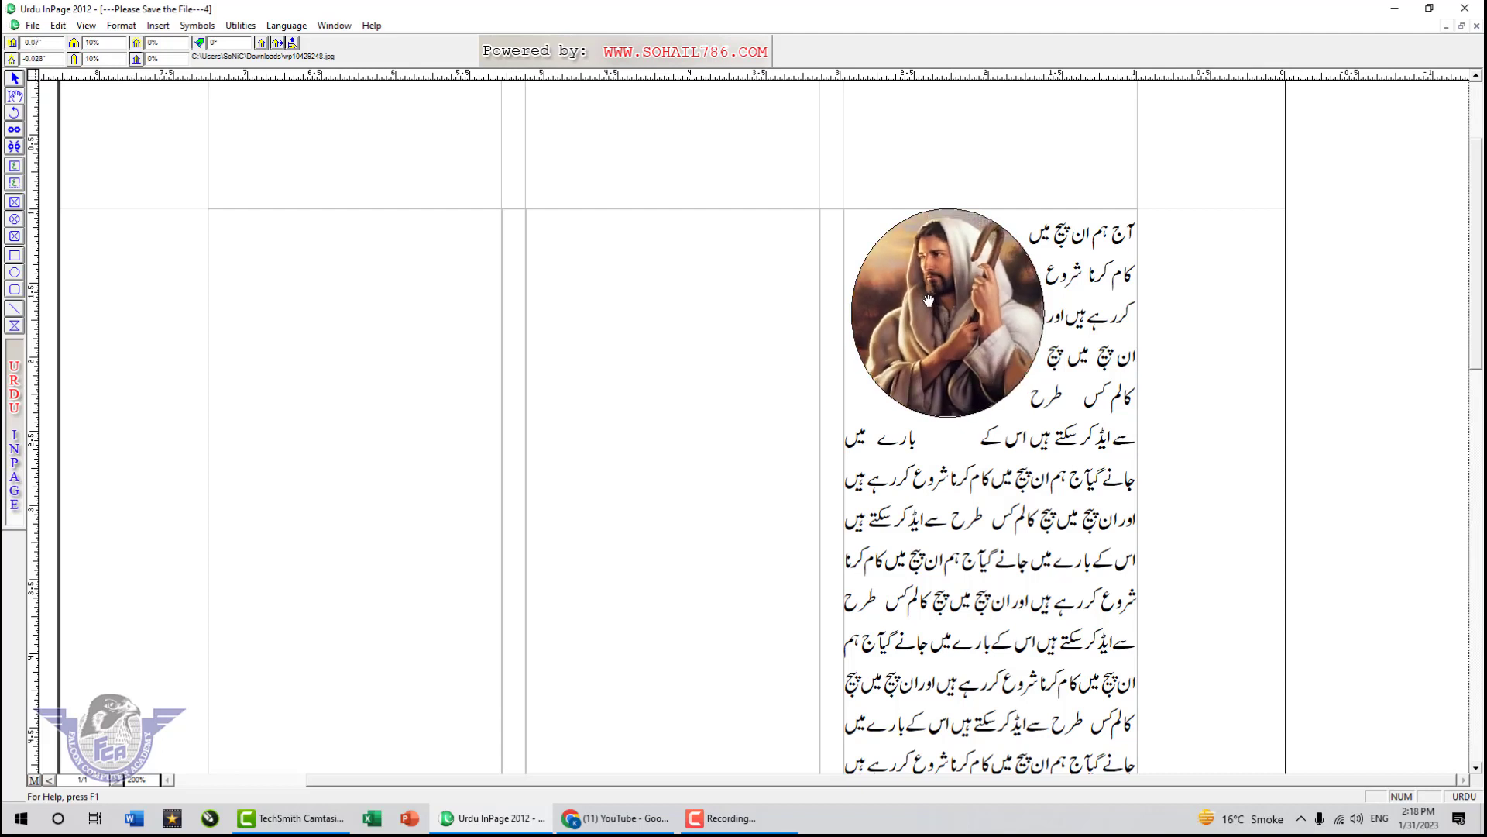
Step: Start a new line below the last paragraph of the rightmost column, leaving one blank line between
left_click(1015, 502)
left_click(1049, 597)
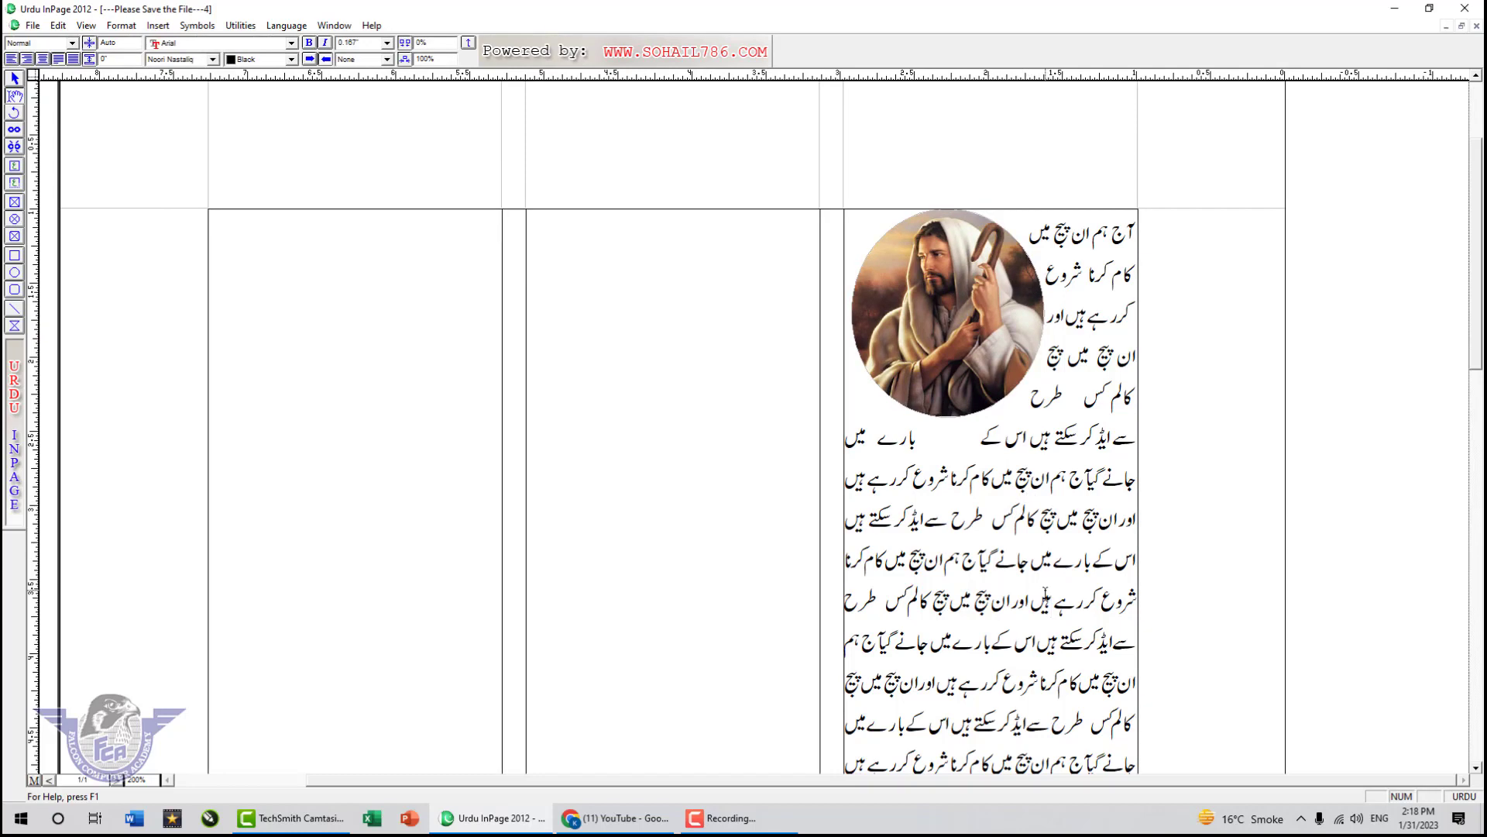
key("Down")
key("Down")
key("Down")
key("Down")
key("Down")
key("Down")
key("Down")
key("Down")
key("Down")
key("Down")
key("Down")
key("Down")
key("Down")
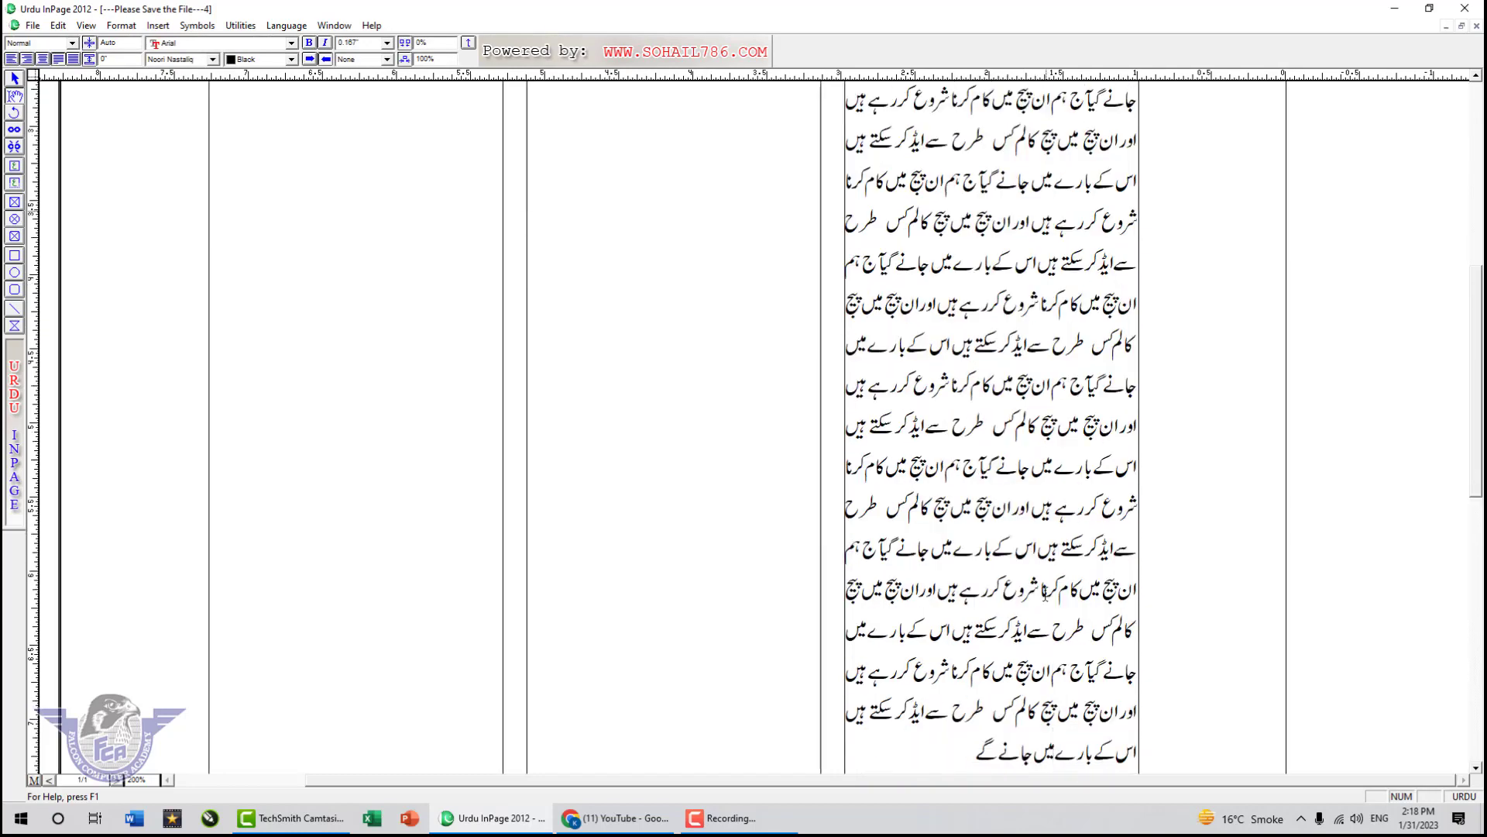
left_click(962, 751)
key("Return")
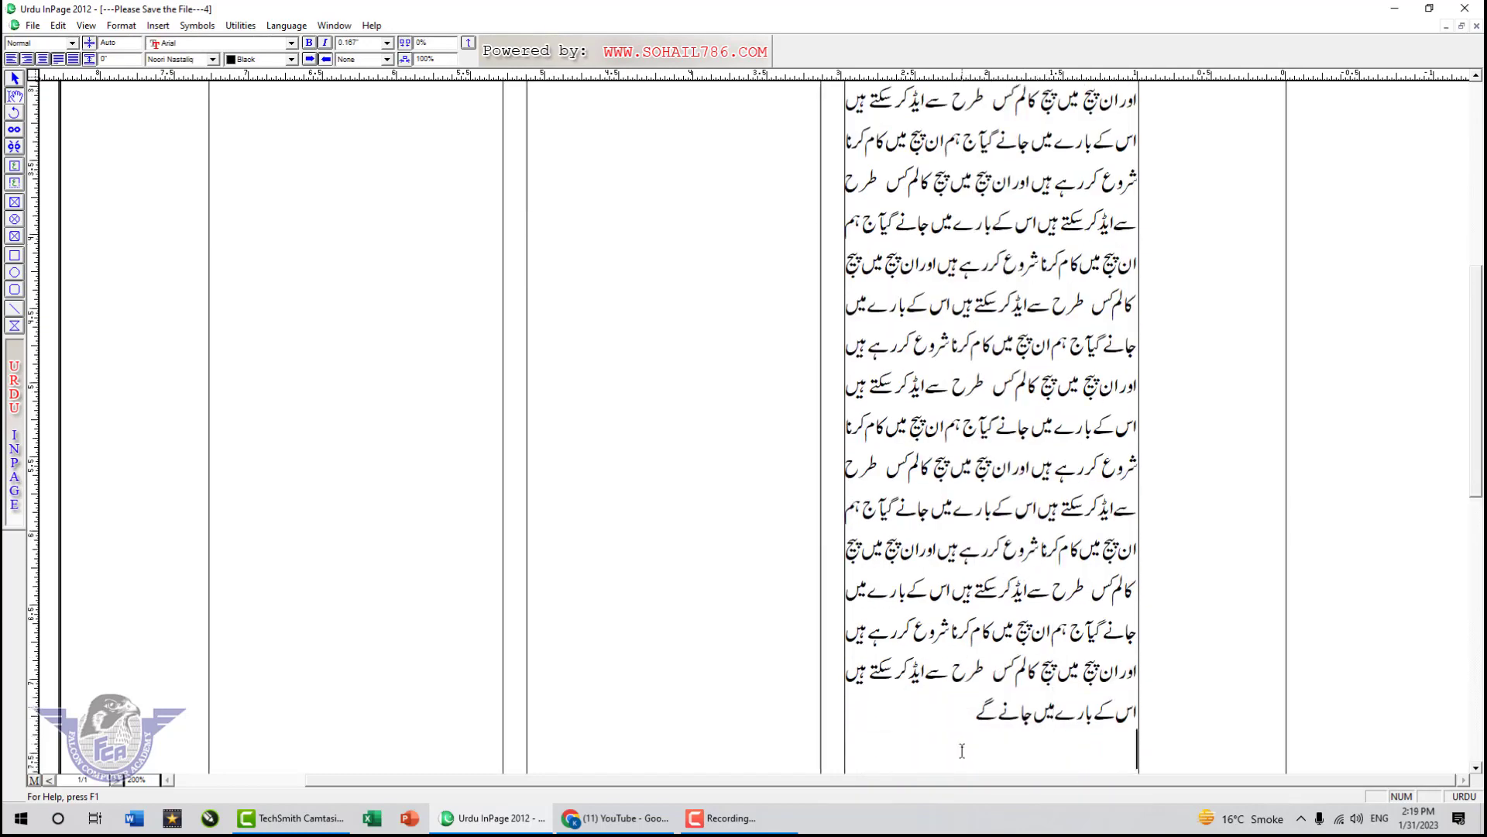
key("Return")
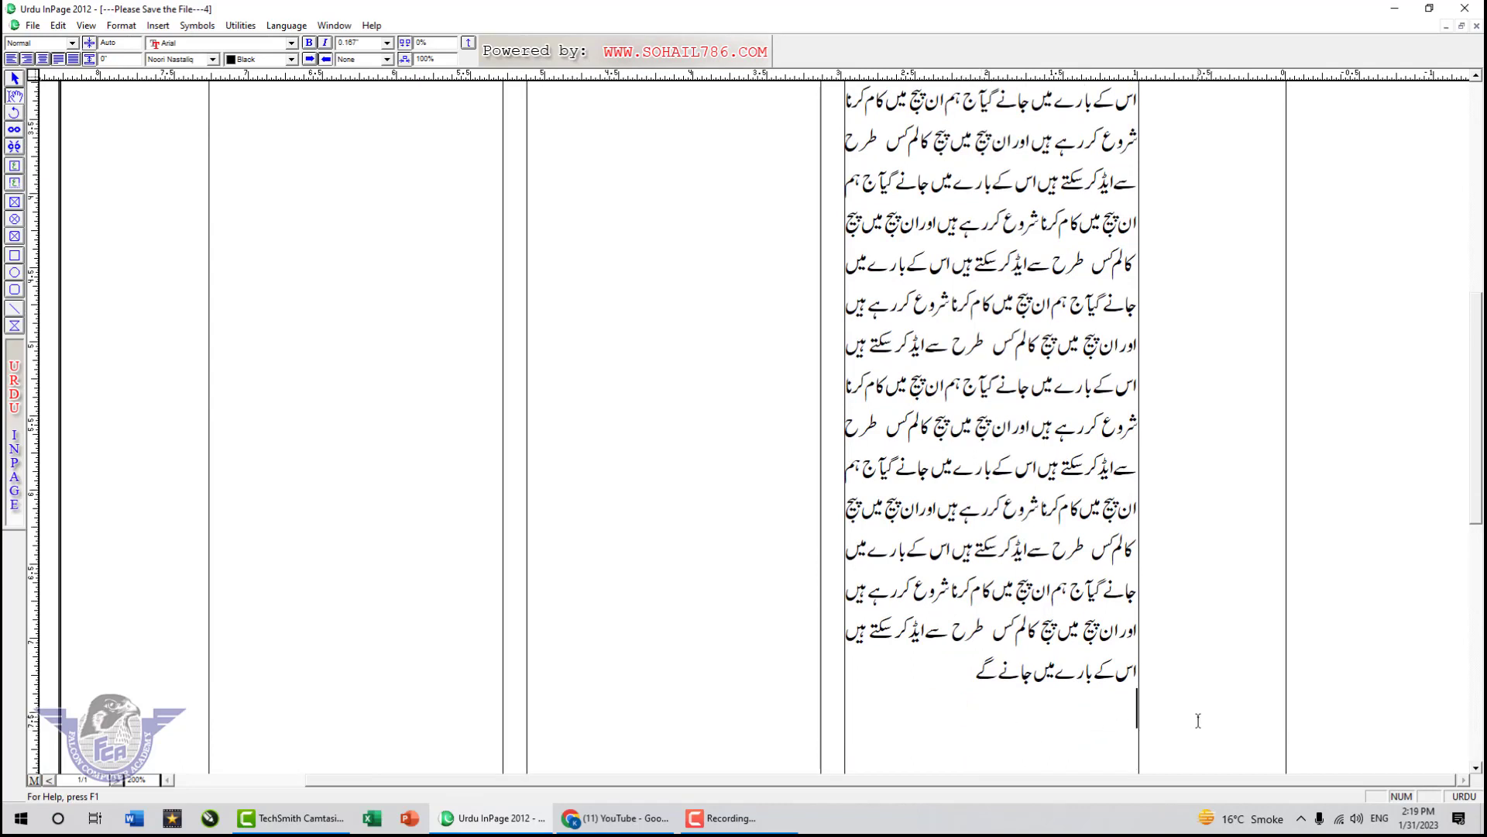
key("Return")
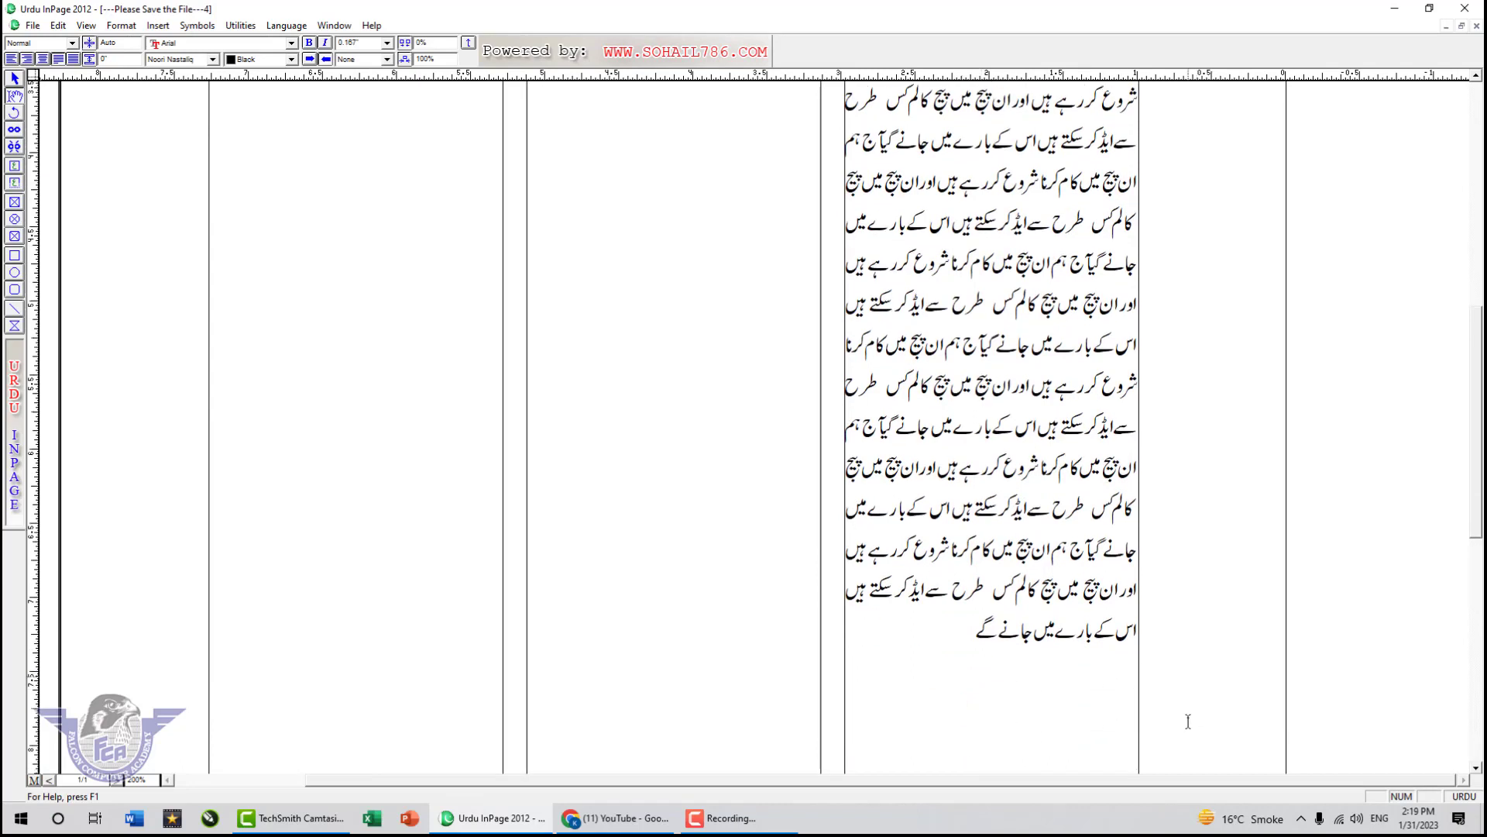
Step: Enter the couplet's first line "مٹا دے اپنی ہستی کو اگر کچھ مرتبہ چاہے" and start a new line
type("مثادے اپنی ستی کو")
key("BackSpace")
key("BackSpace")
key("BackSpace")
key("BackSpace")
key("BackSpace")
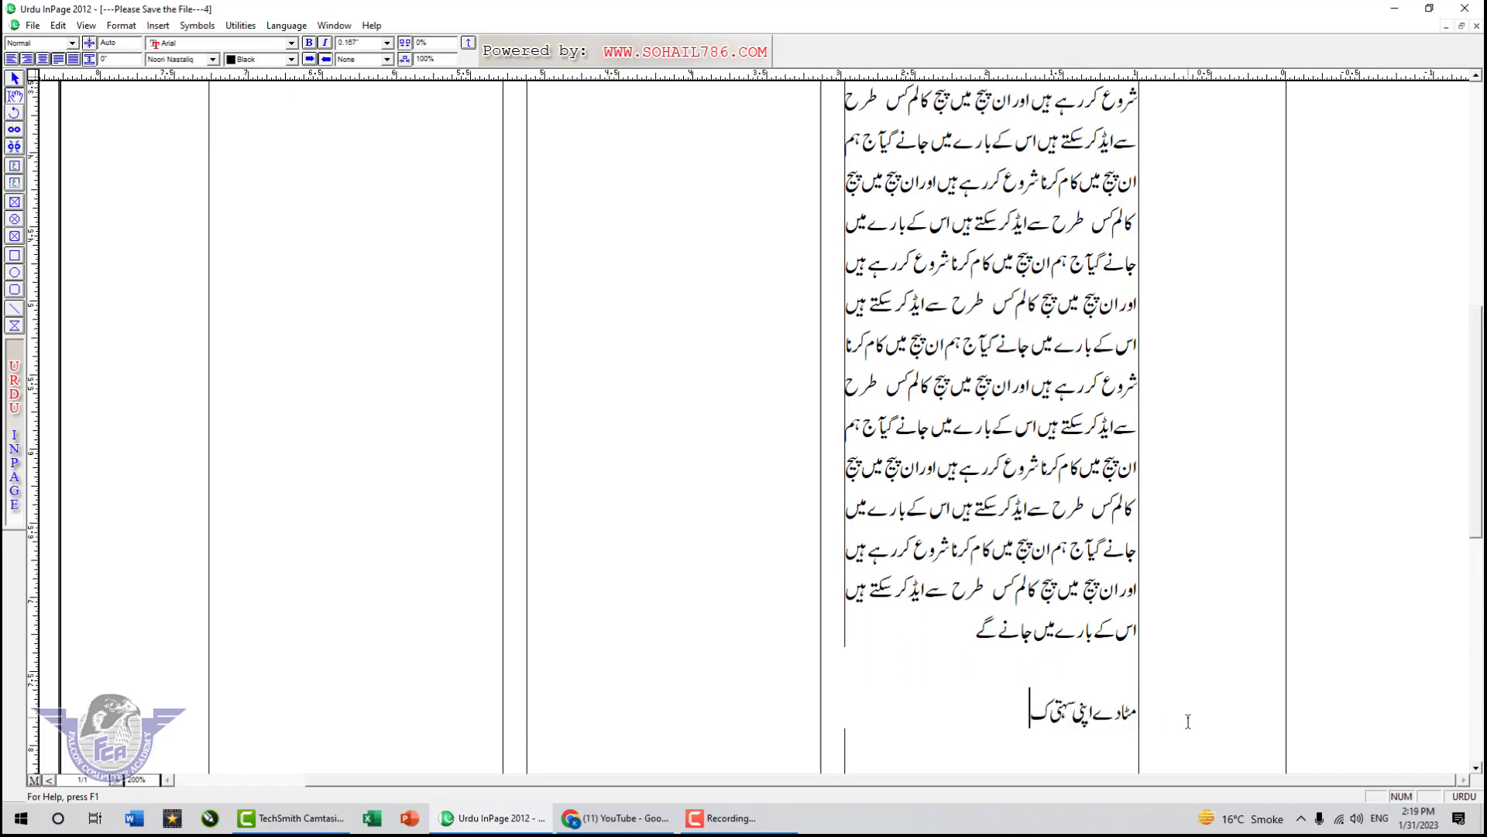
key("BackSpace")
type("ہستی کو اگر کچھ مرت")
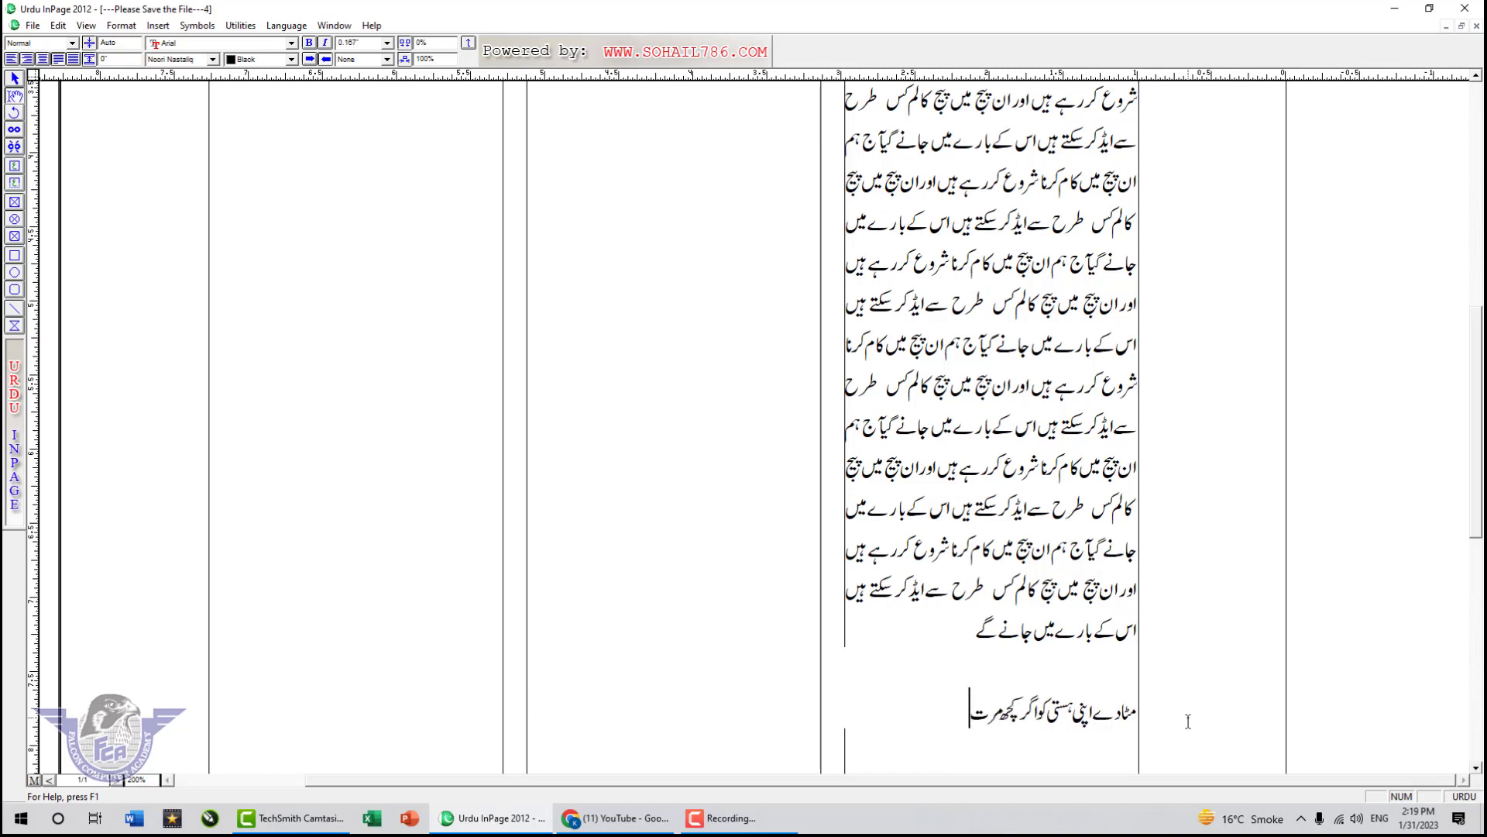
type("بہ چاہے")
key("Return")
Step: Enter the couplet's second line "کہ دانہ خاک میں مل کر گلِ گلزار ہوتا ہے"
type("کہ دان")
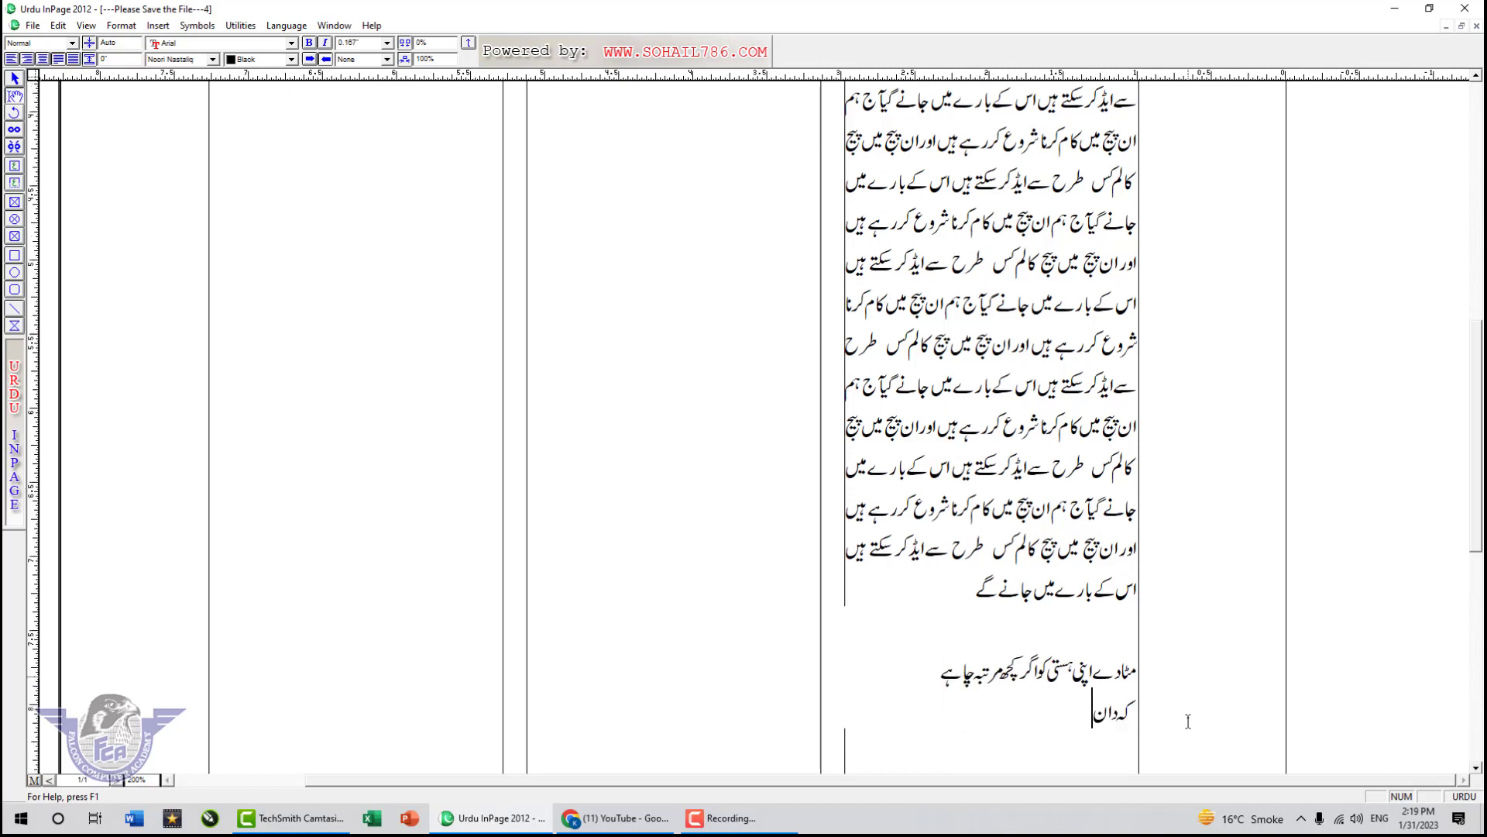
type("ہ خاک میں مل کر غ")
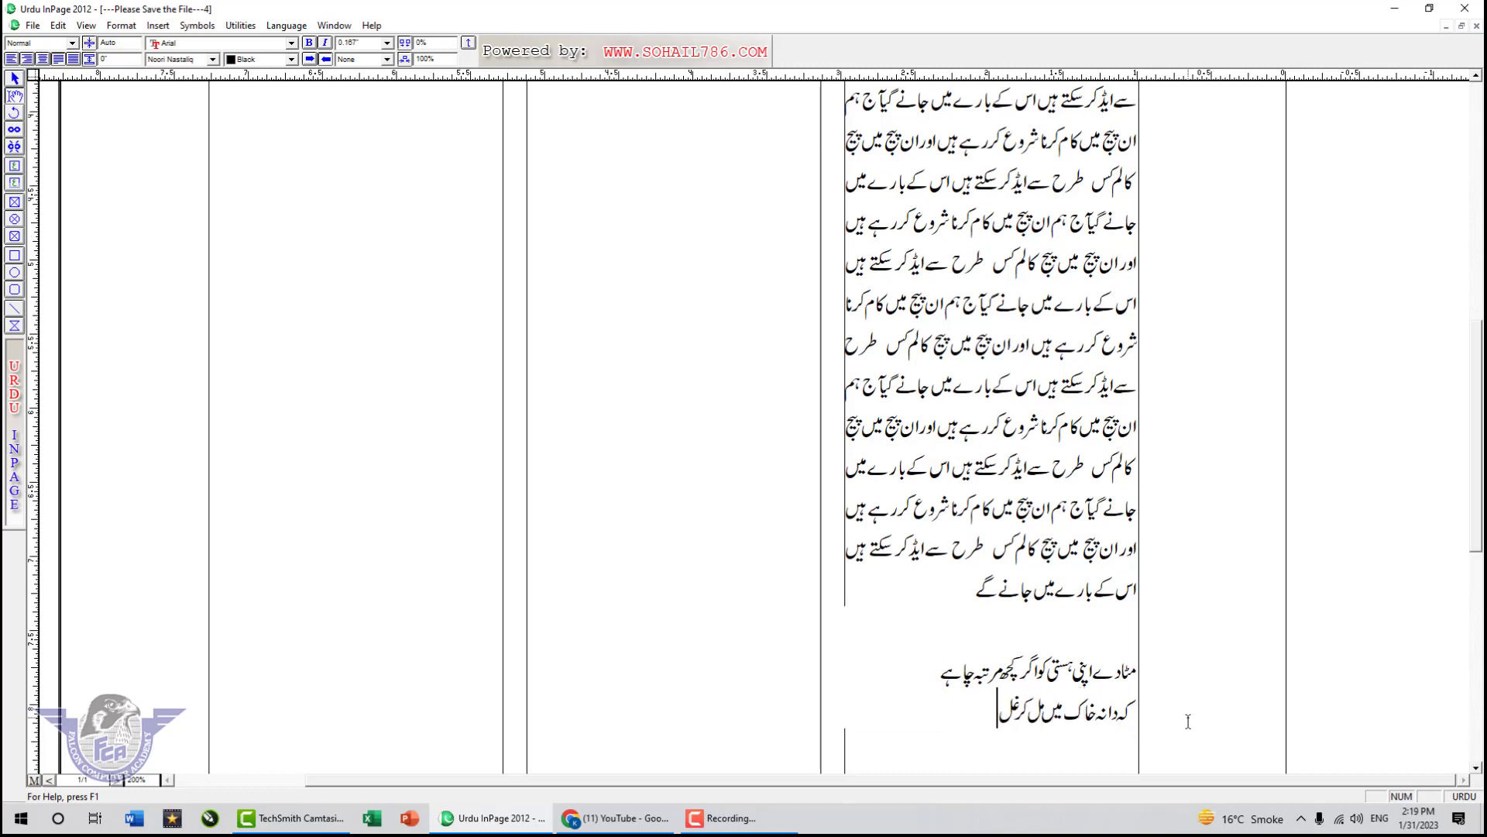
key("BackSpace")
type("گلِ گلزار ہوتا ہے")
Step: Force-justify both lines of the couplet so they stretch across the full column width
left_click_drag(932, 717, 1133, 659)
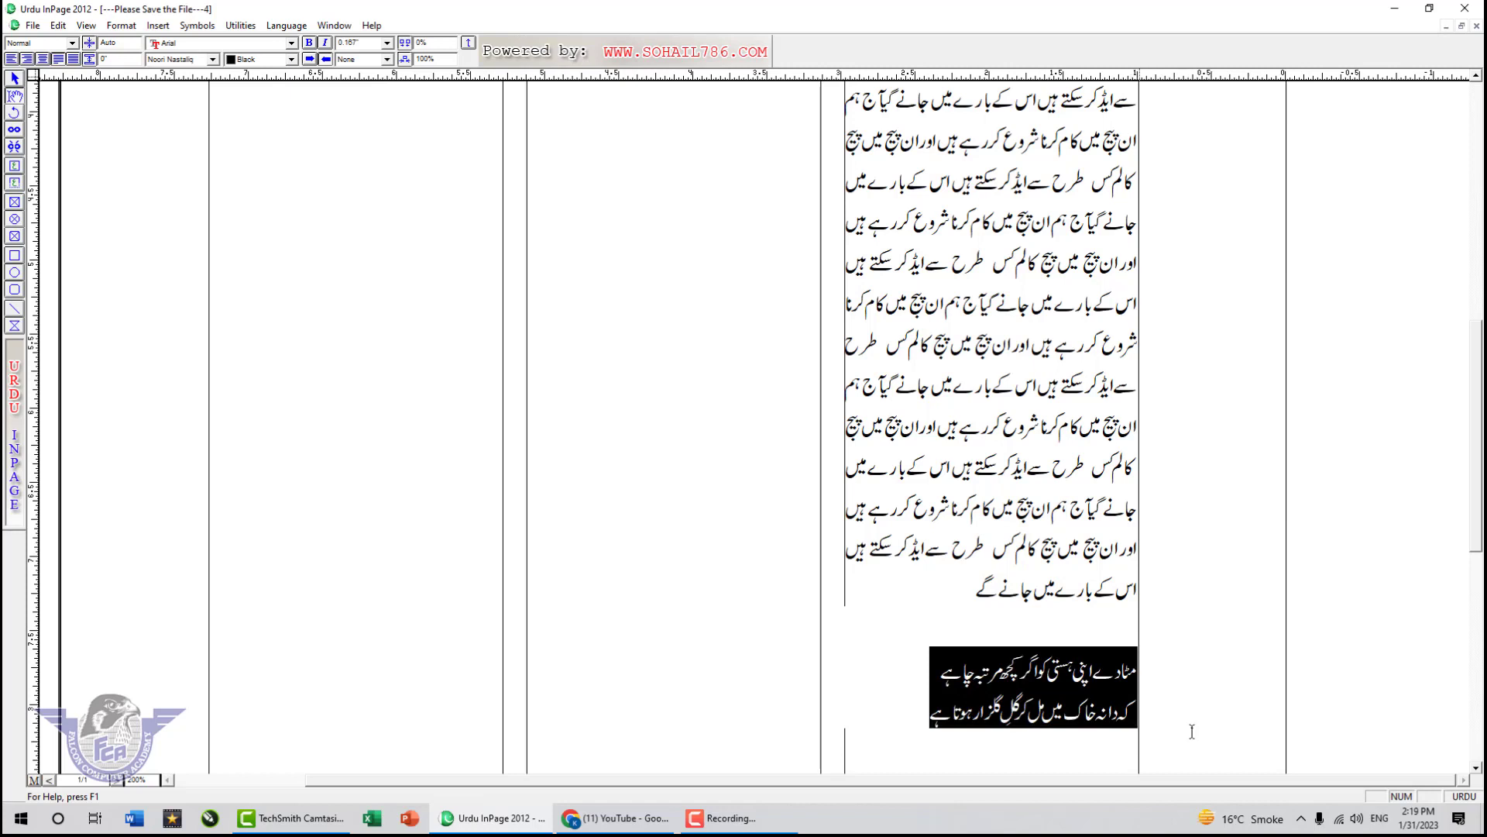
left_click(74, 60)
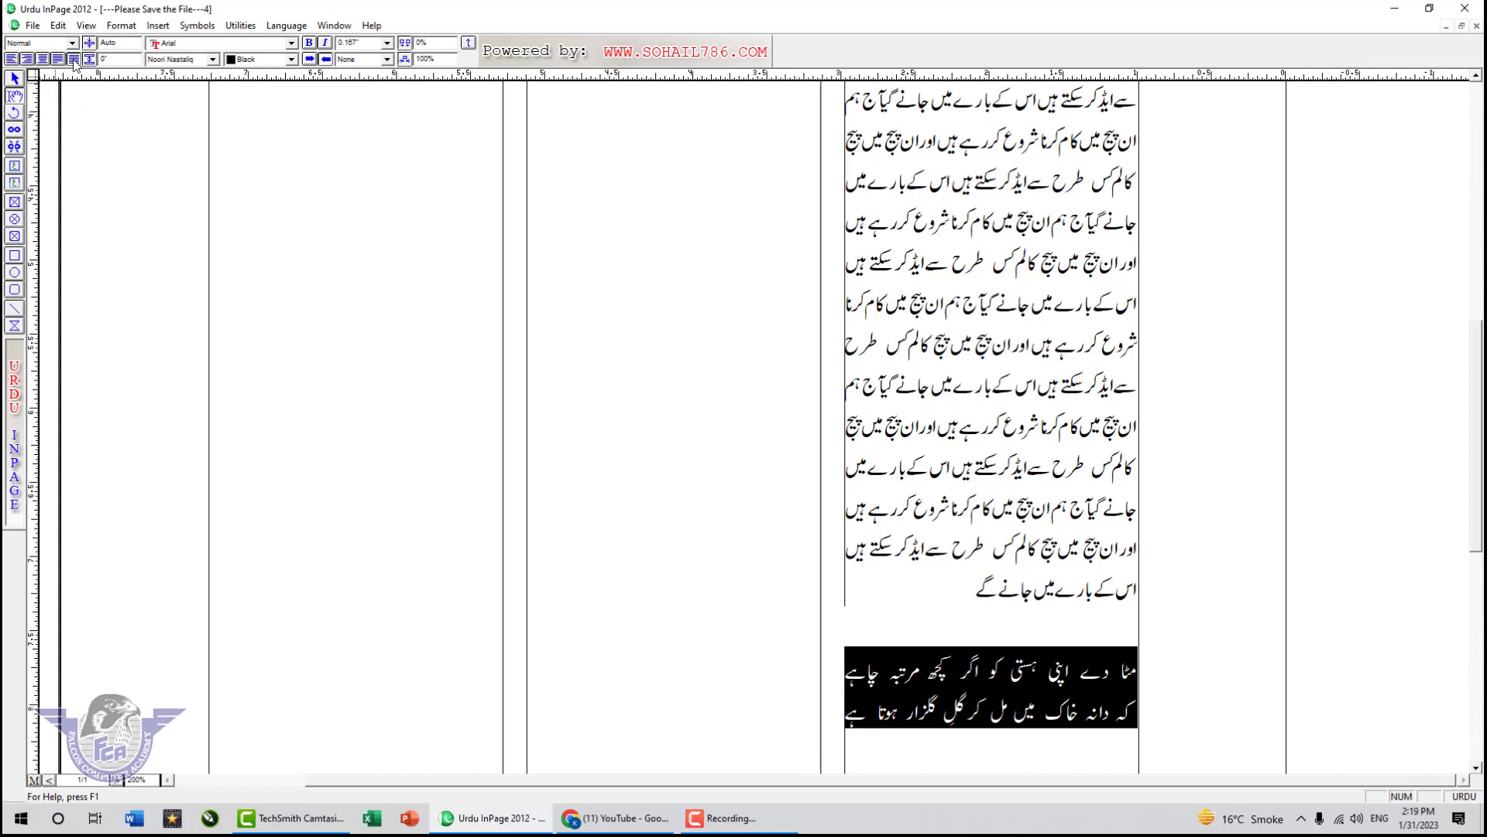
left_click(1041, 668)
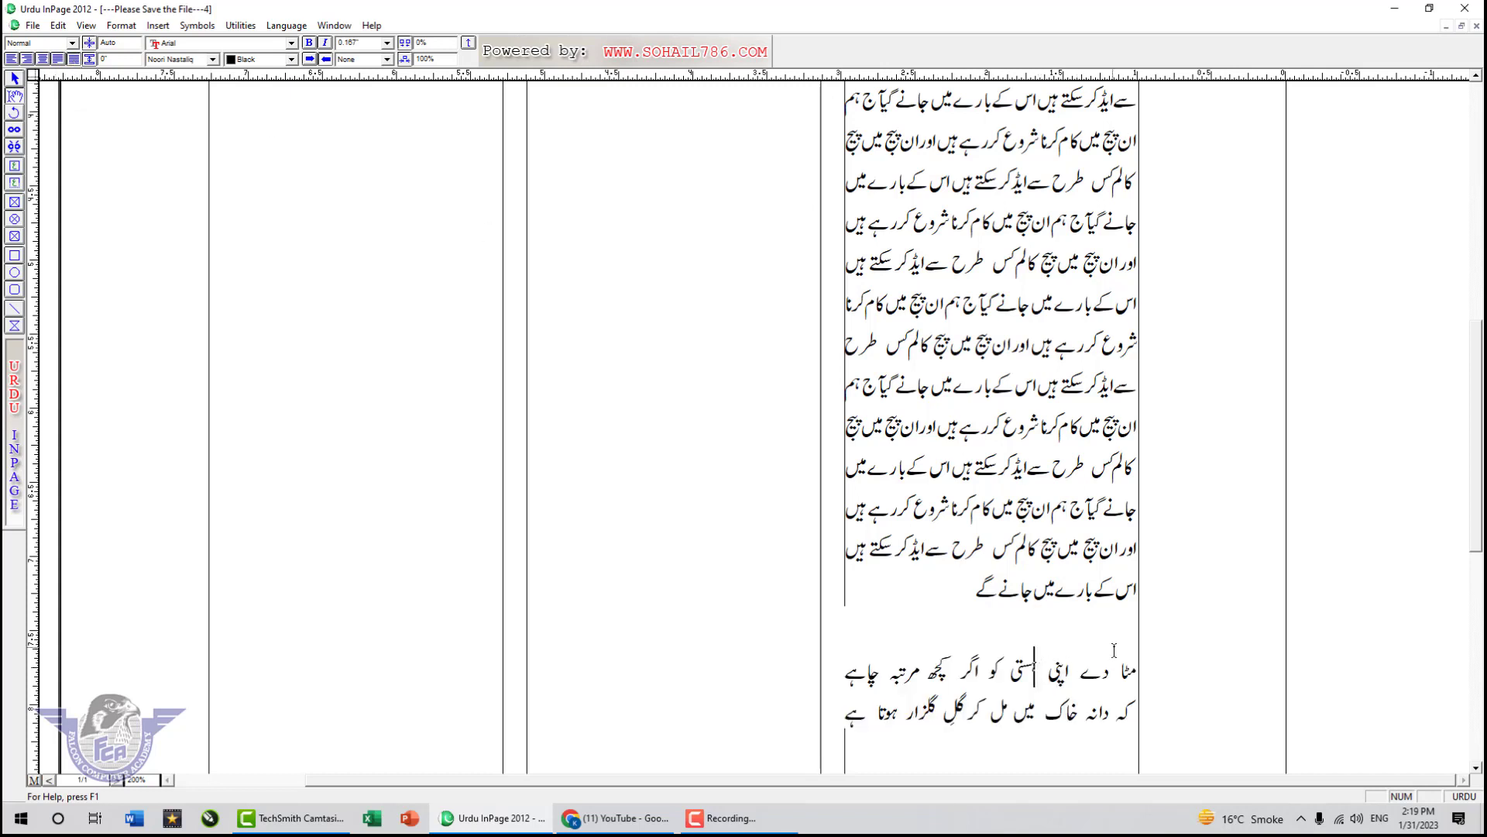
left_click(1131, 642)
Step: Insert a row of four star symbols on a new line below the couplet and center it
left_click(849, 722)
key("Return")
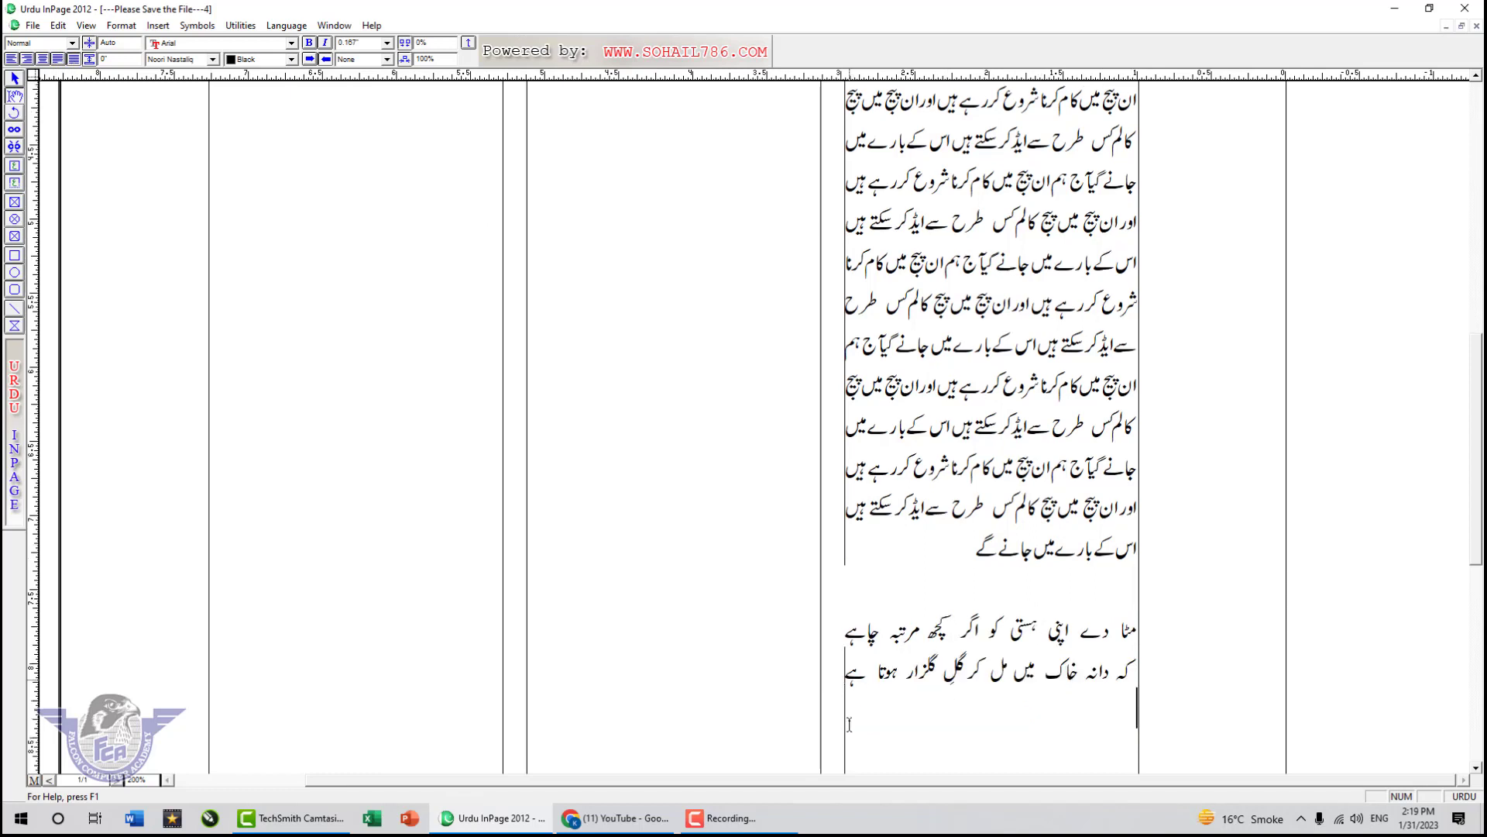
left_click(198, 26)
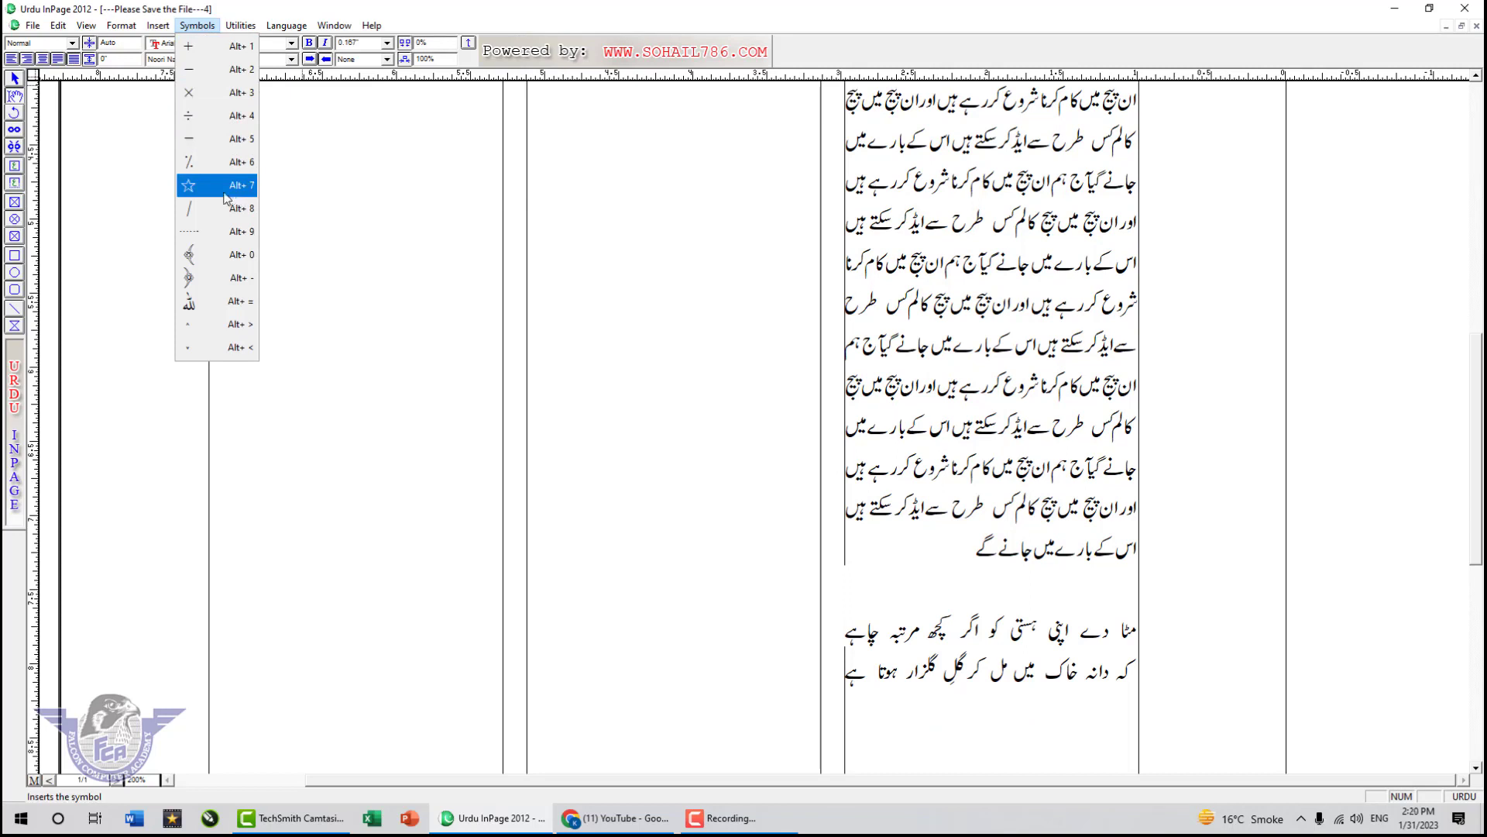
left_click(198, 27)
left_click(197, 27)
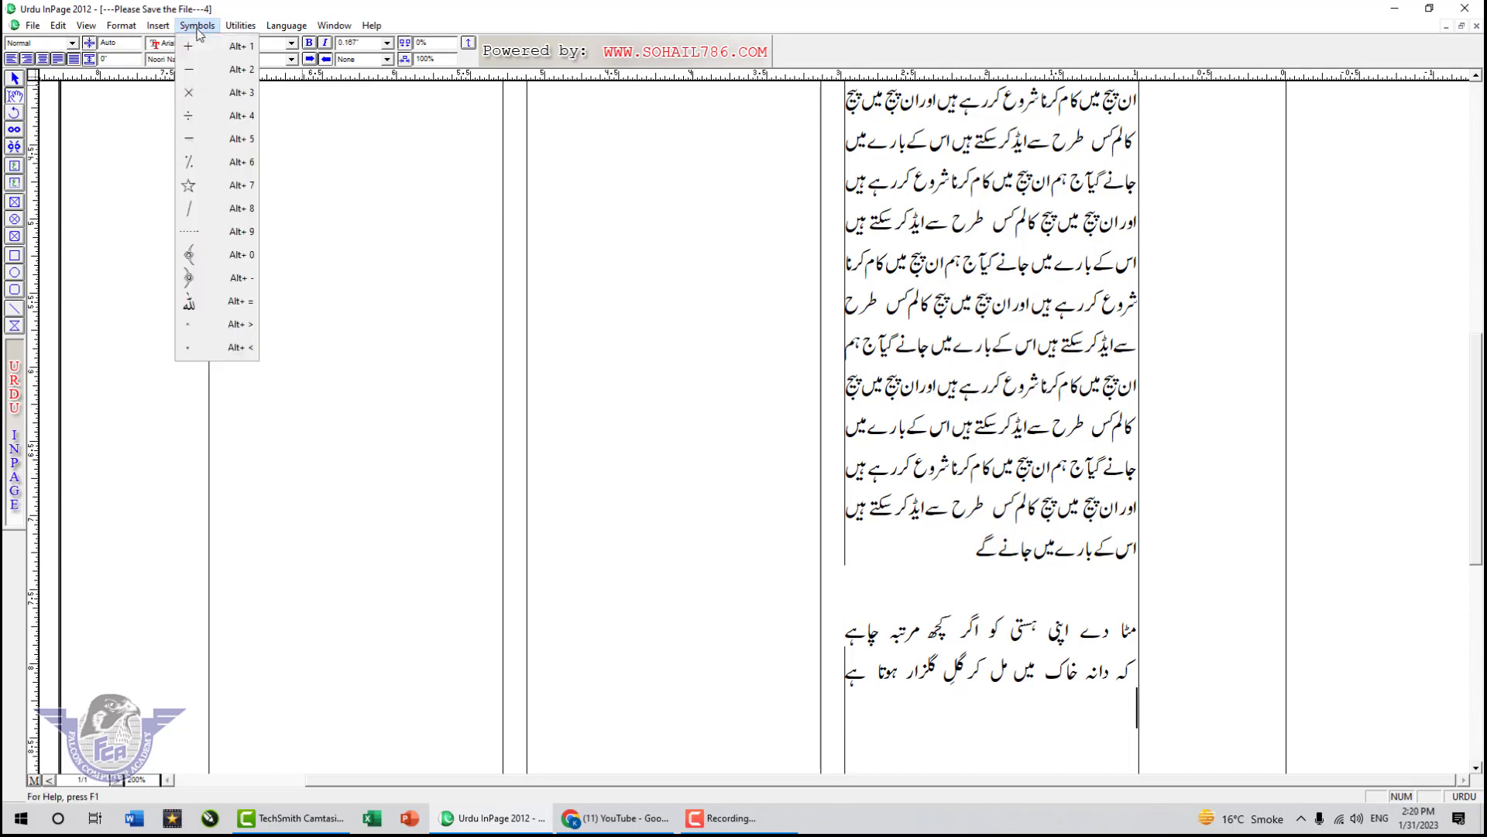
left_click(218, 187)
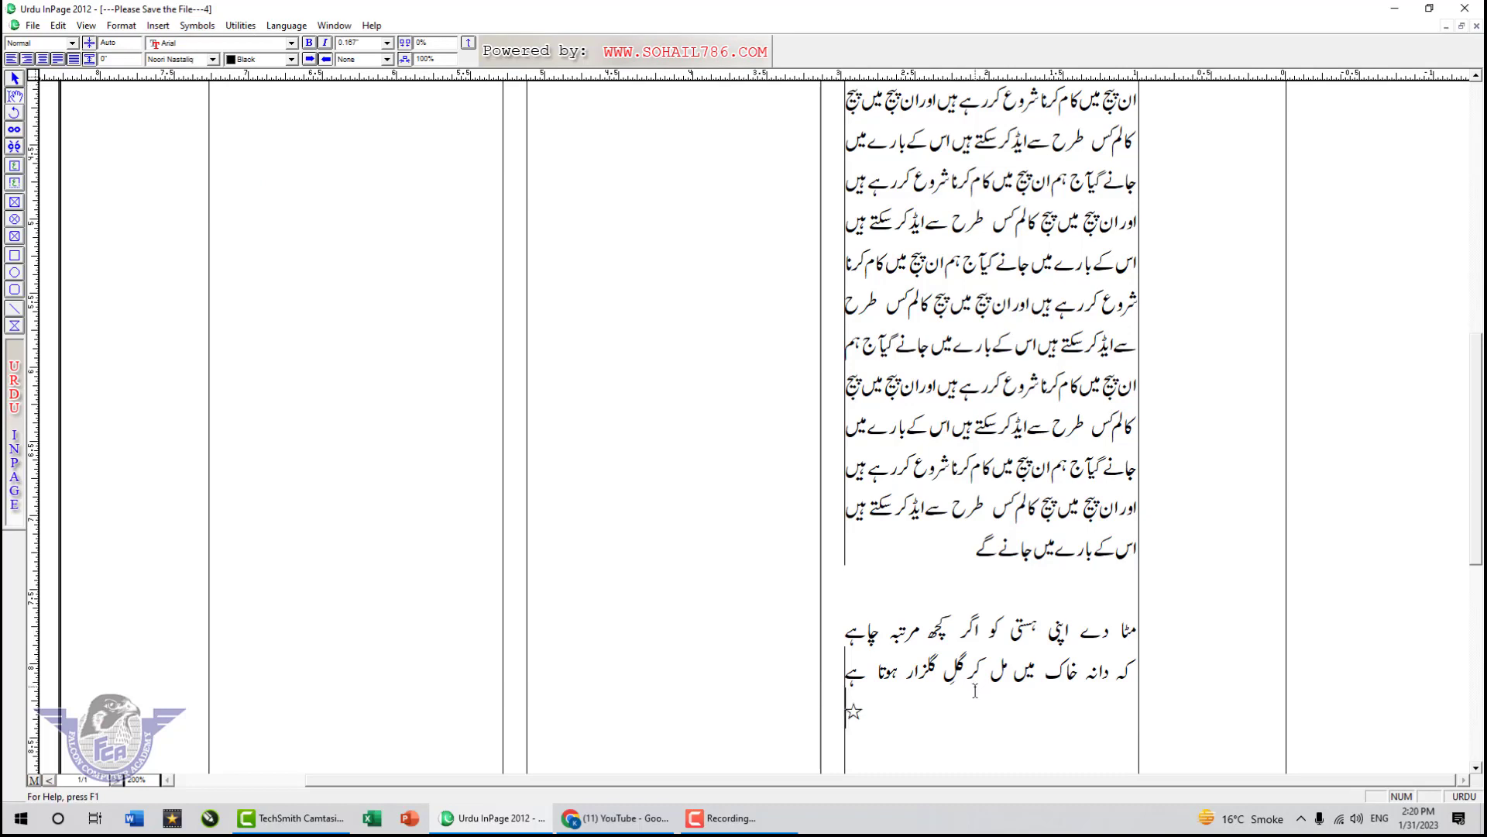
key("alt+7")
key("alt+7")
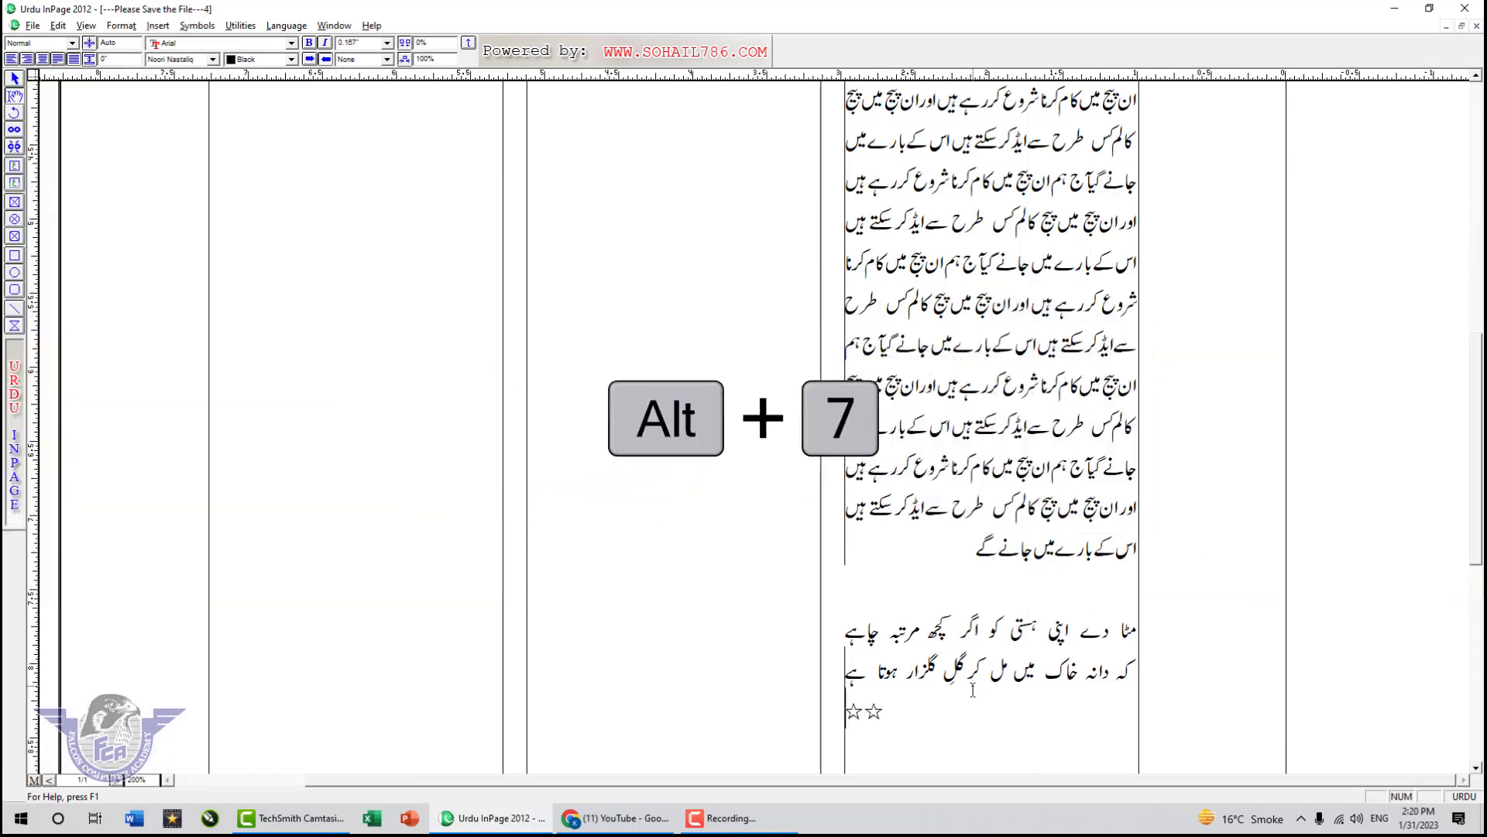
left_click_drag(928, 711, 824, 711)
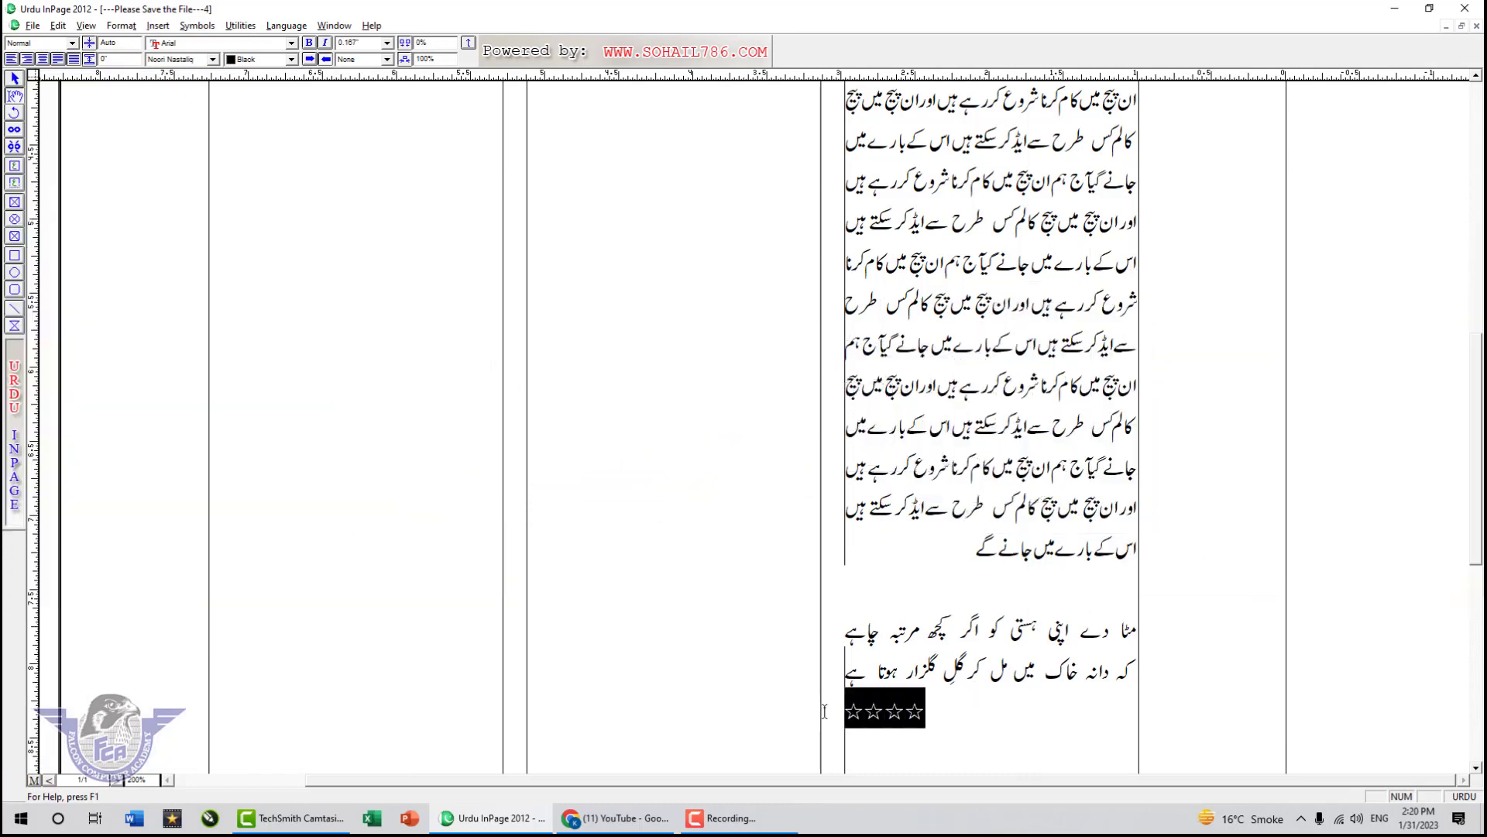
left_click(42, 59)
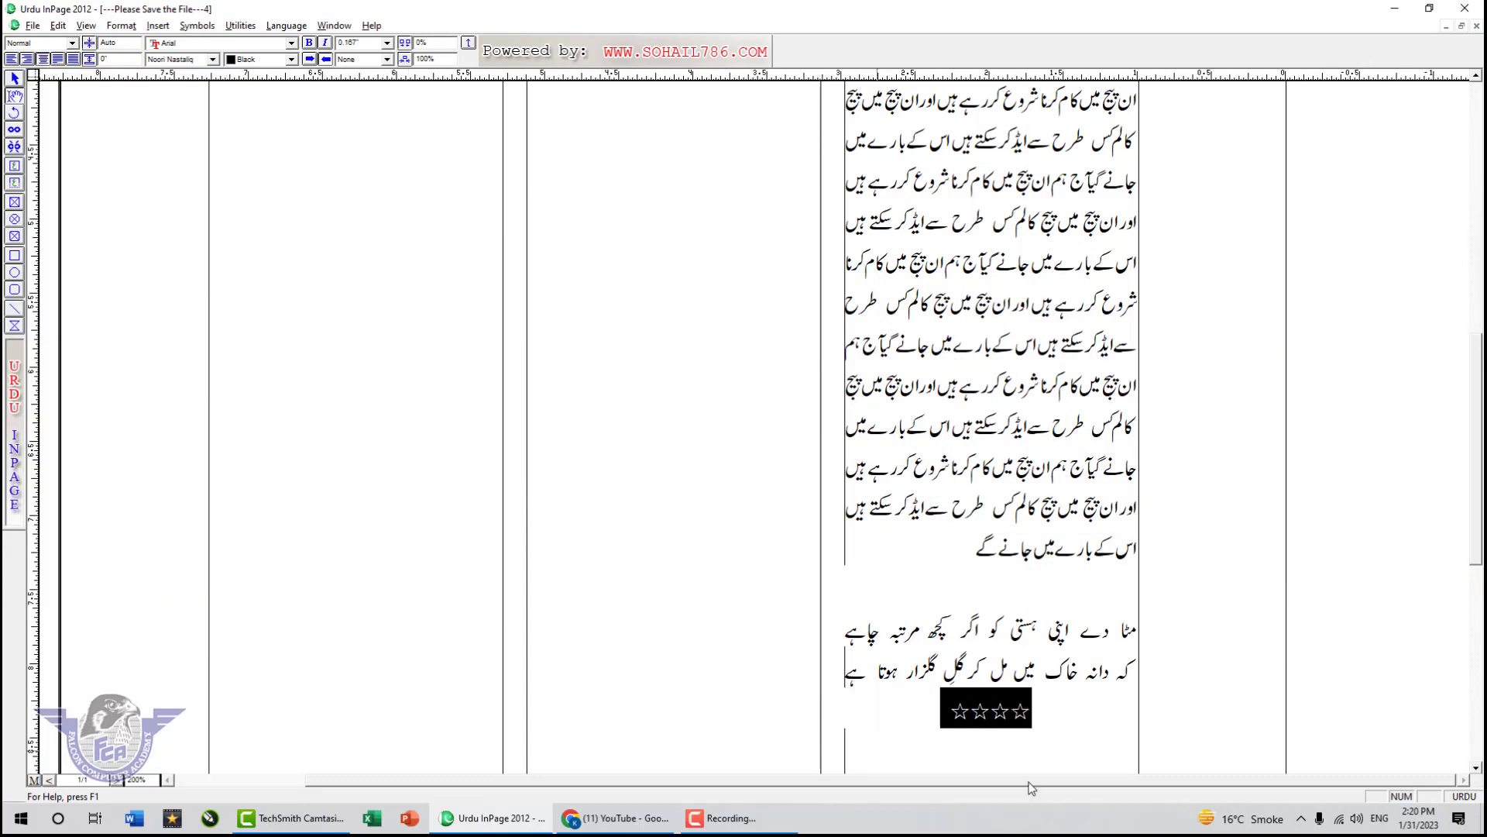
Step: Below the star row, add a force-justified line reading "ماٹی کہے کمہار سے تُو کیوں روندے موہے"
left_click(948, 728)
scroll(946, 726, "down", 1)
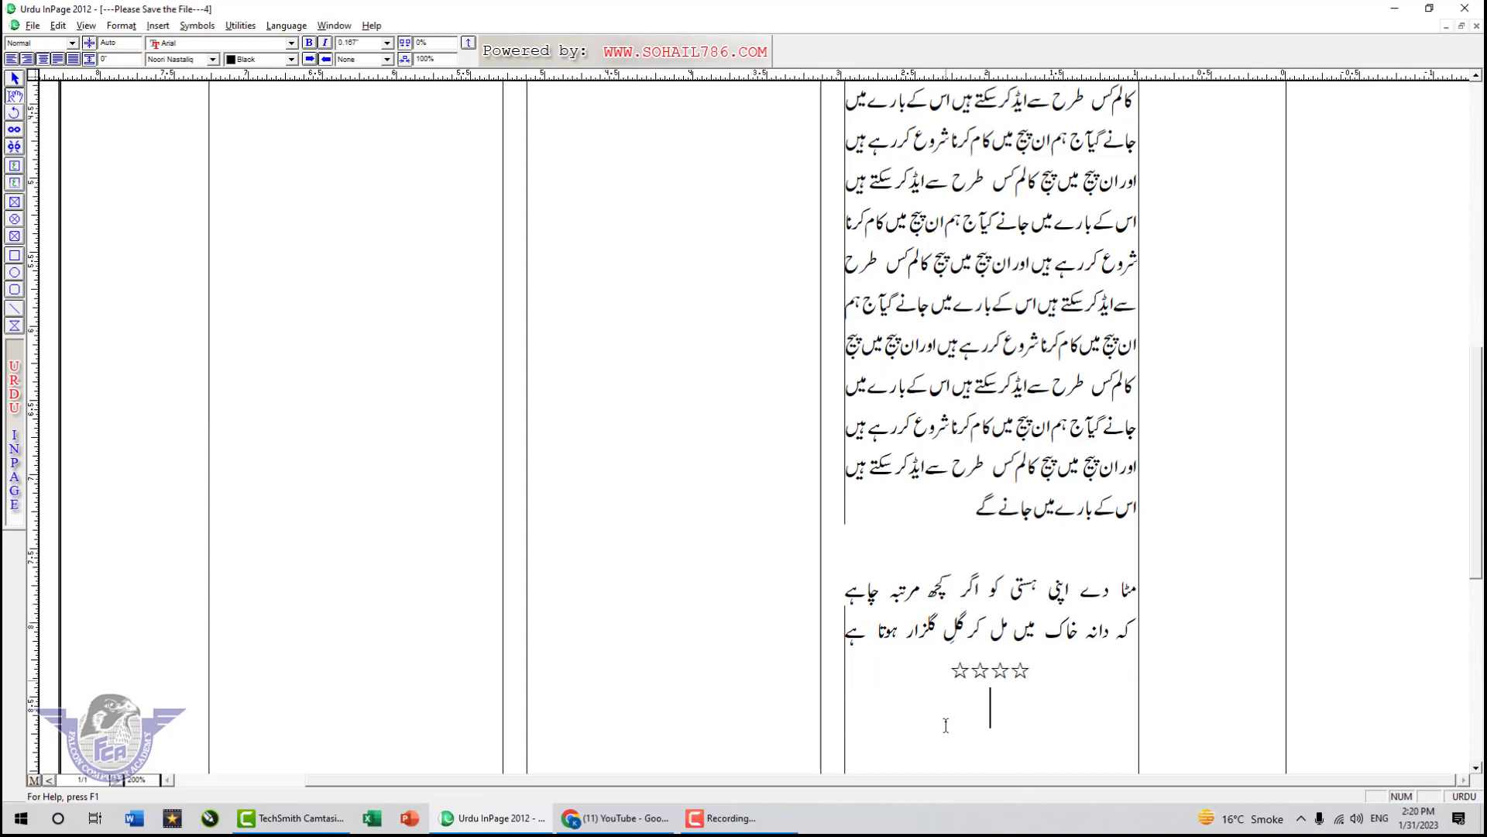
left_click(72, 59)
type("مائی کہے کلمہار سے")
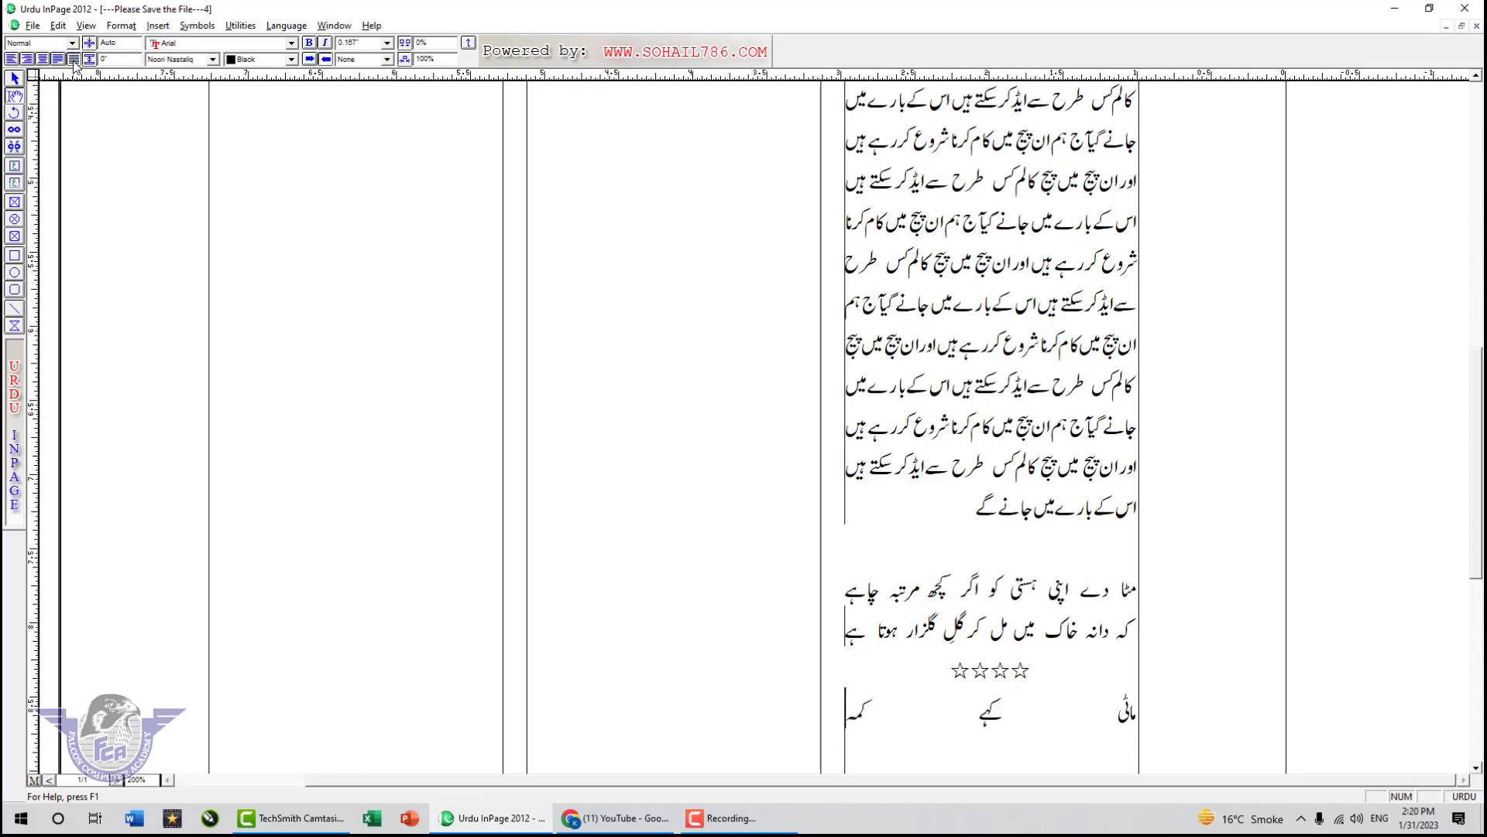
type("ُو کیوں روندے موہے")
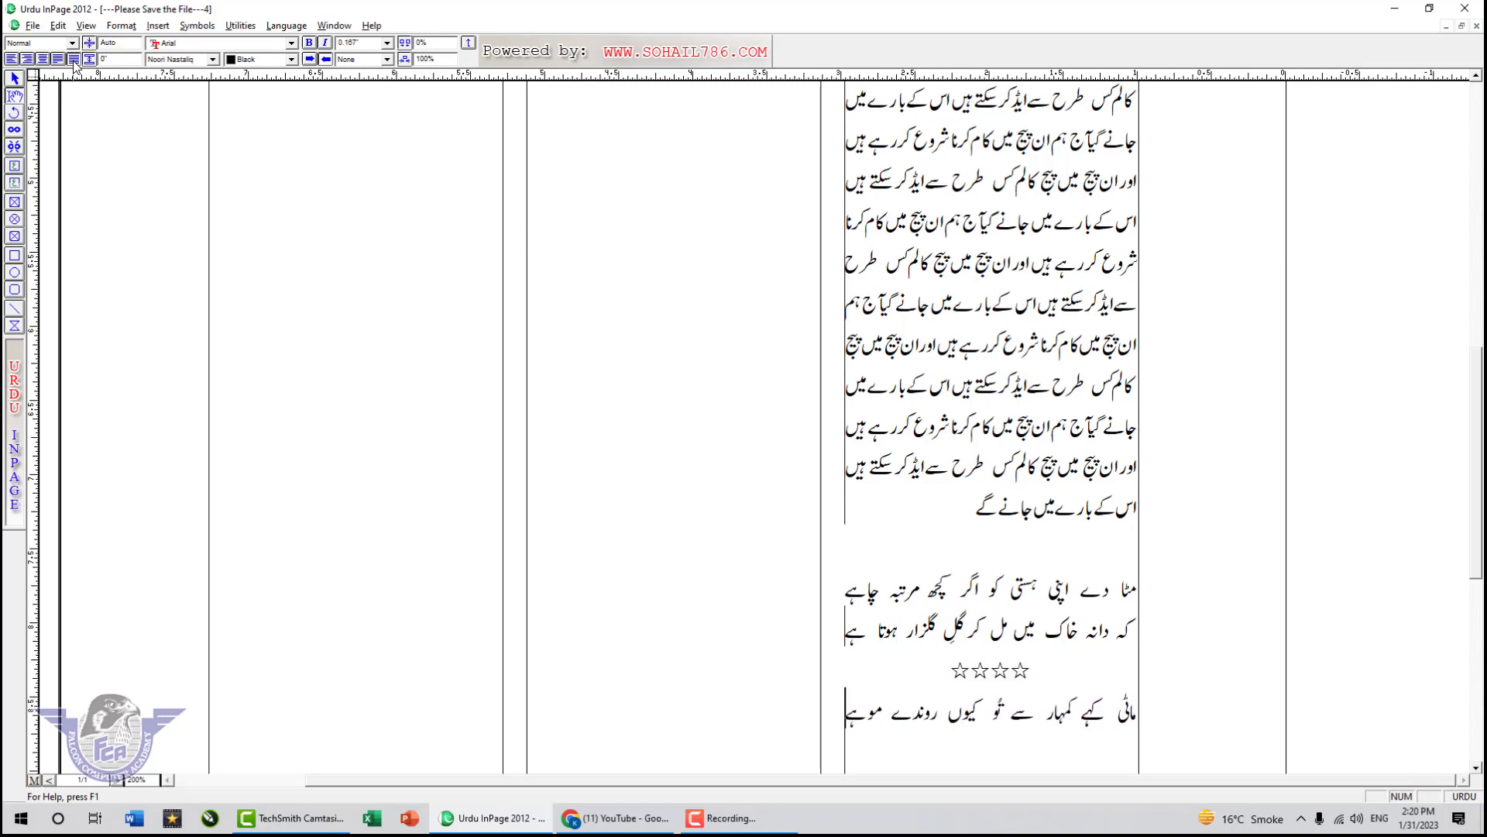
Step: Enter the second couplet's closing line "اک دن ایسا آوے گا میں روندوں گی توہے" and start a new line below it
key("Return")
type("اک دن ایسا")
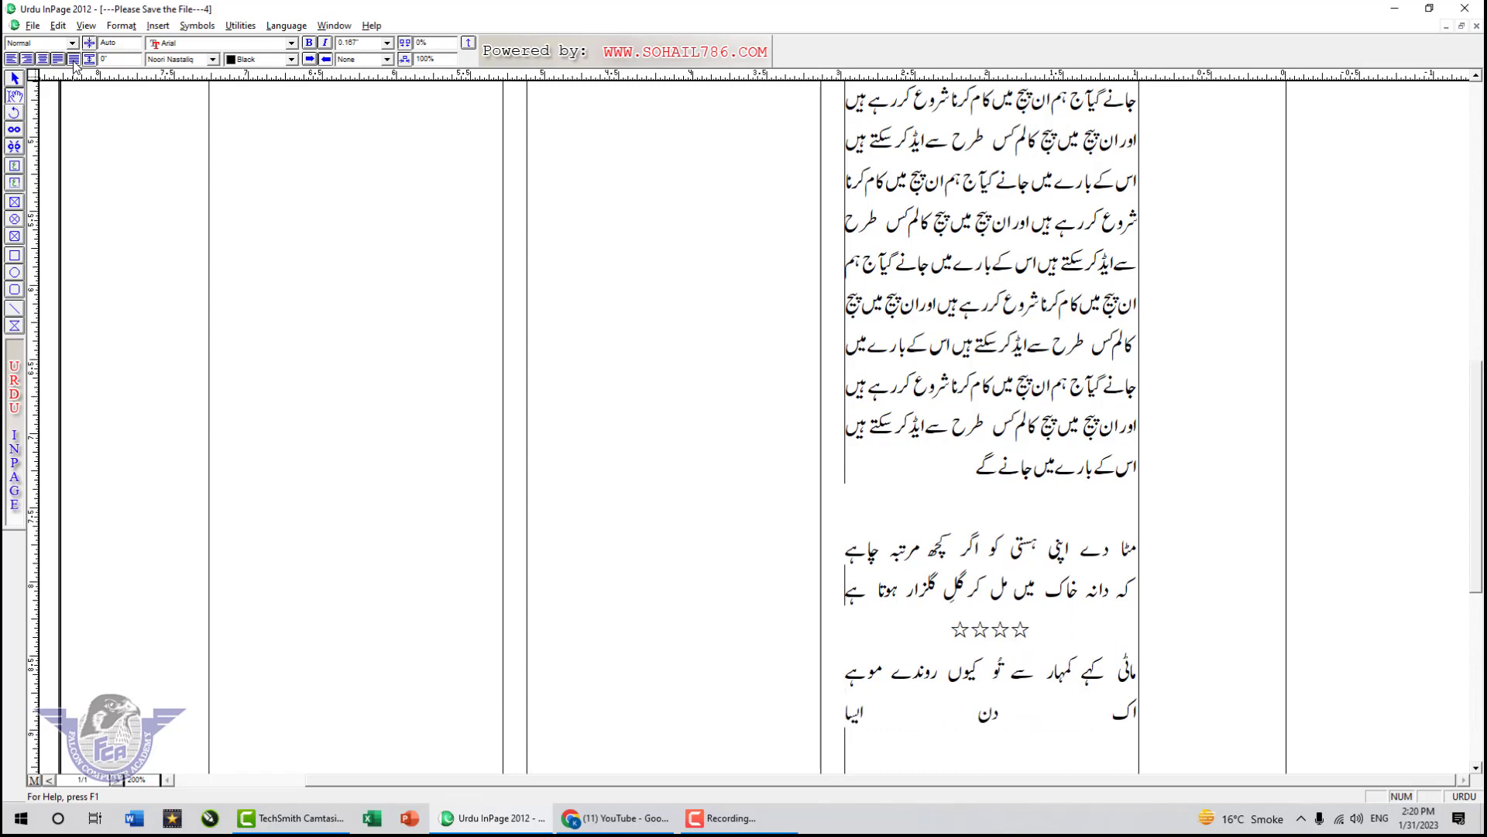
type(" آوے گا م")
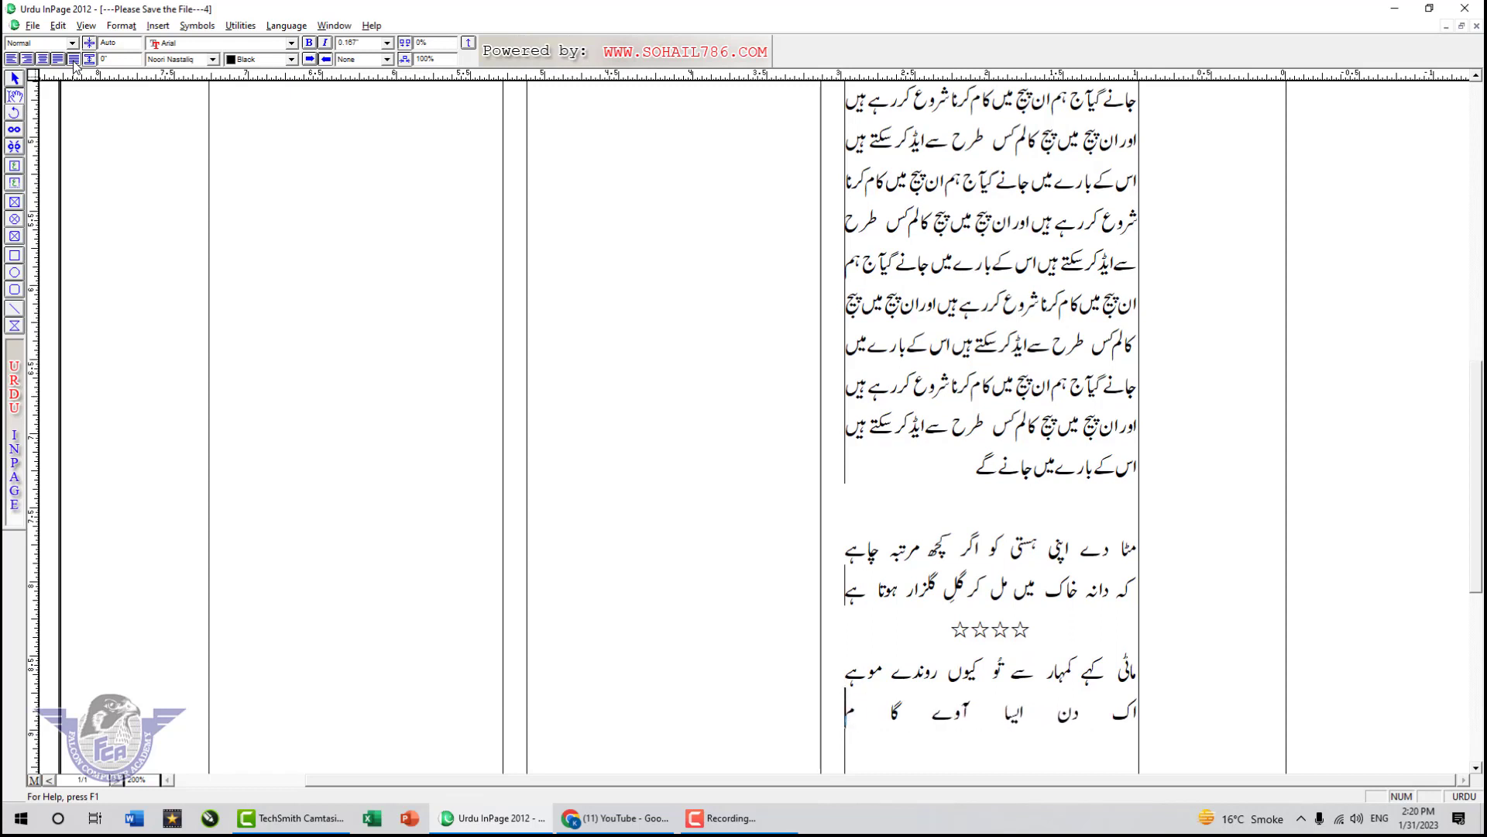
type("یں روندوں گی تو ہے")
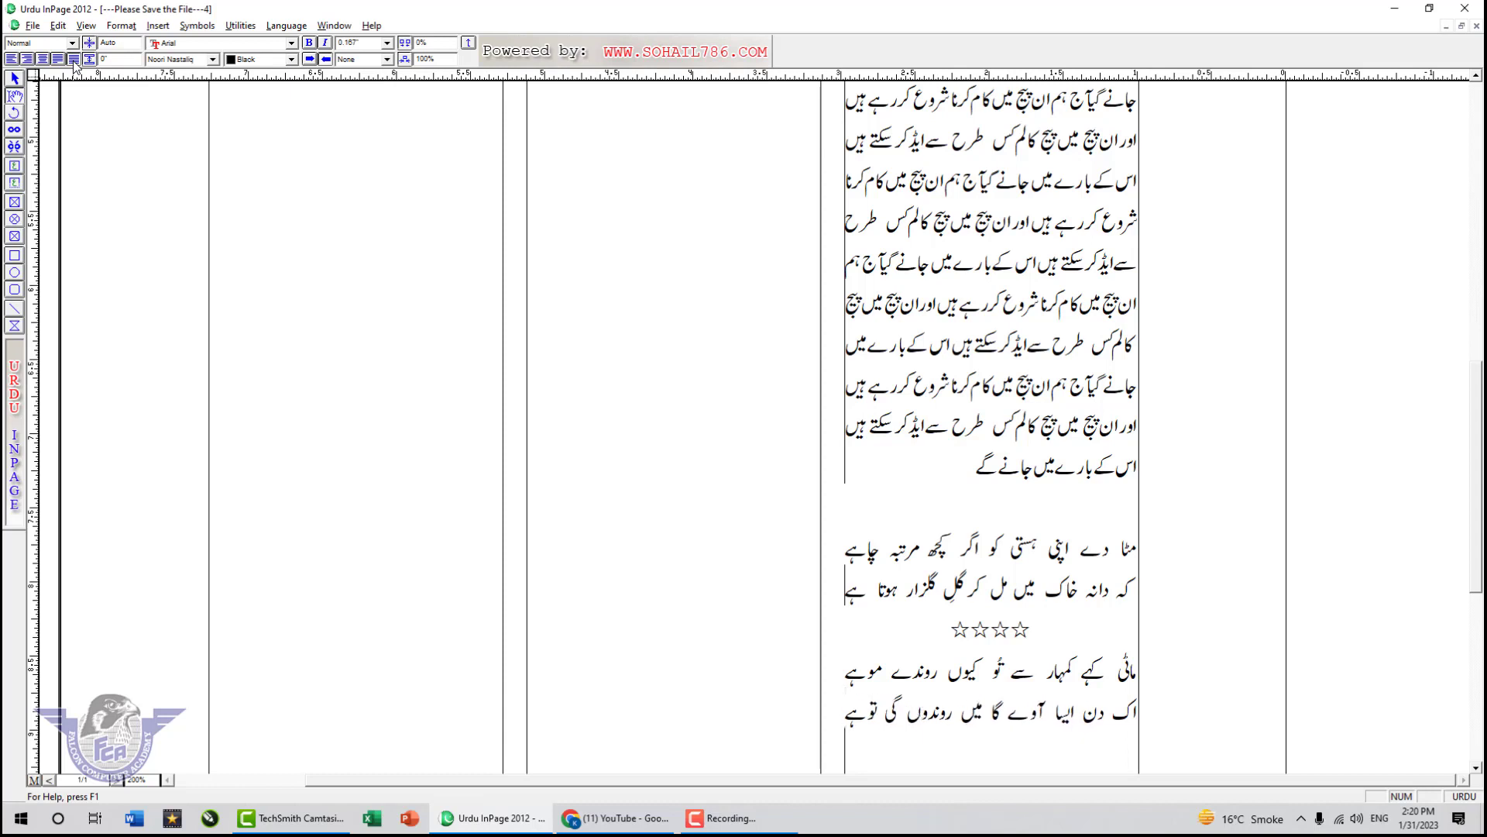
key("Return")
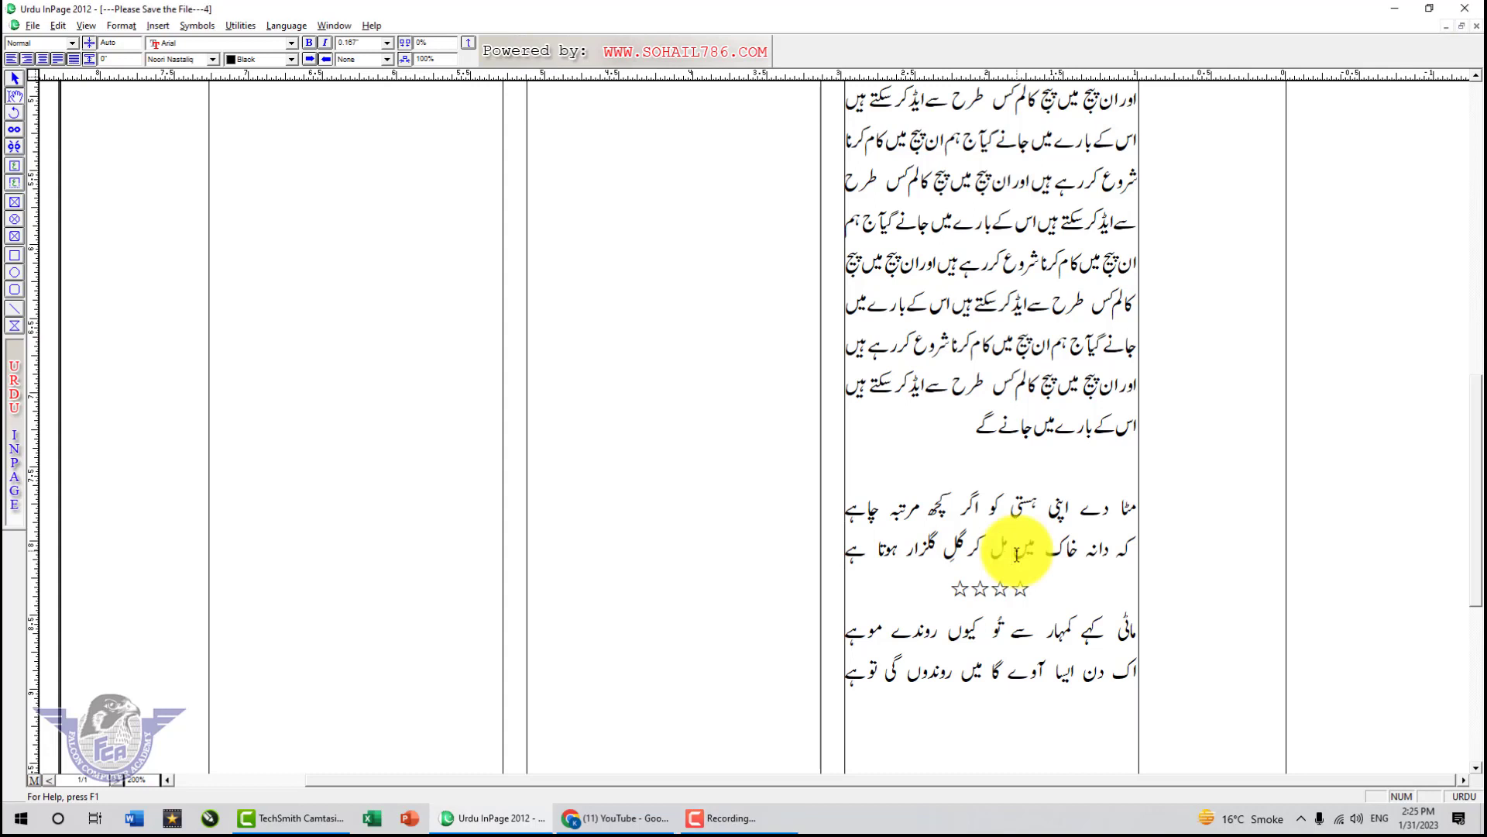
Step: Start a new document and choose the A4 210x297mm page size
left_click_drag(1478, 508, 1470, 283)
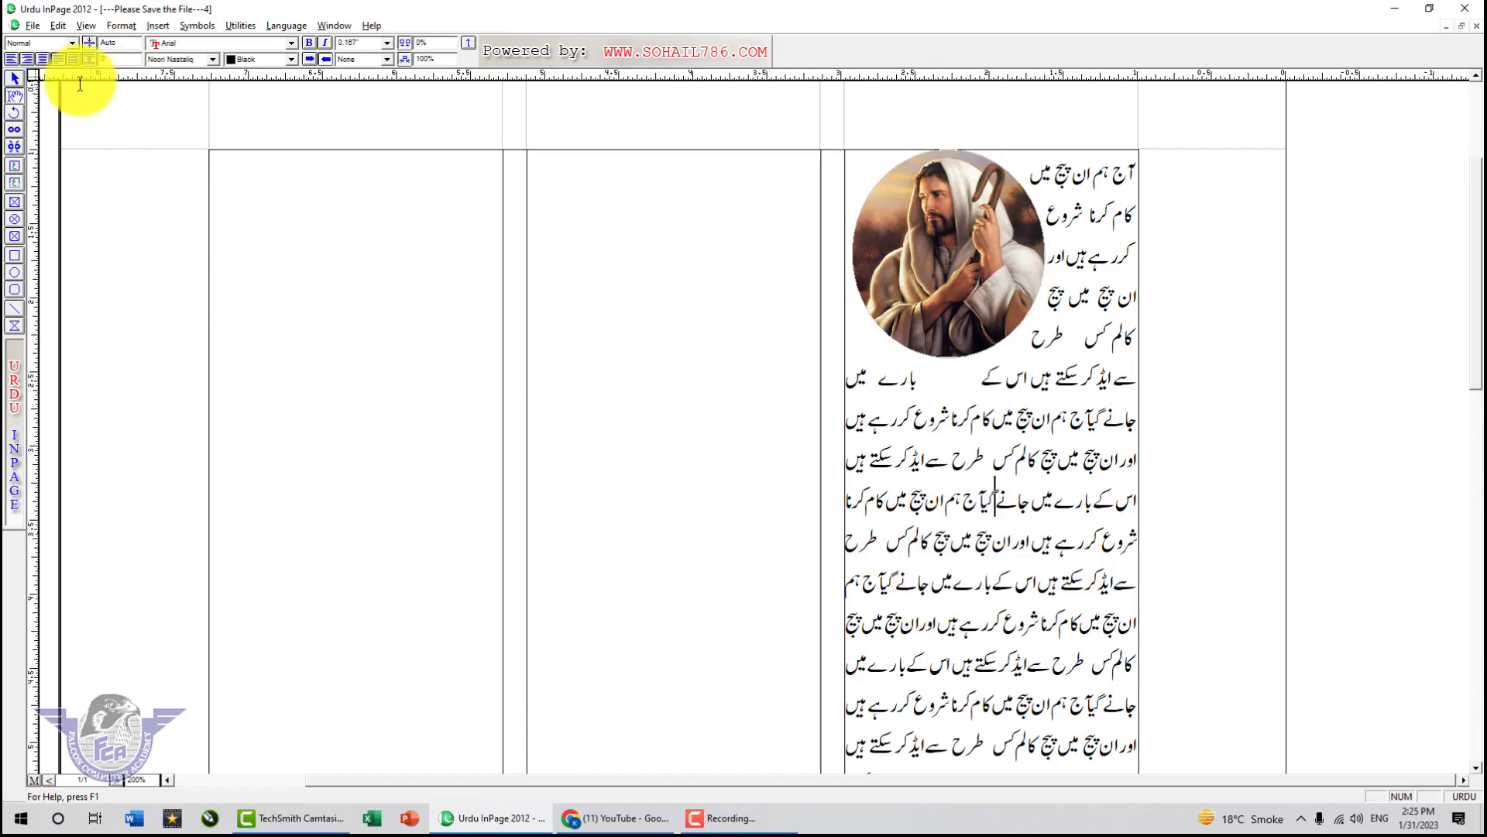
left_click(31, 25)
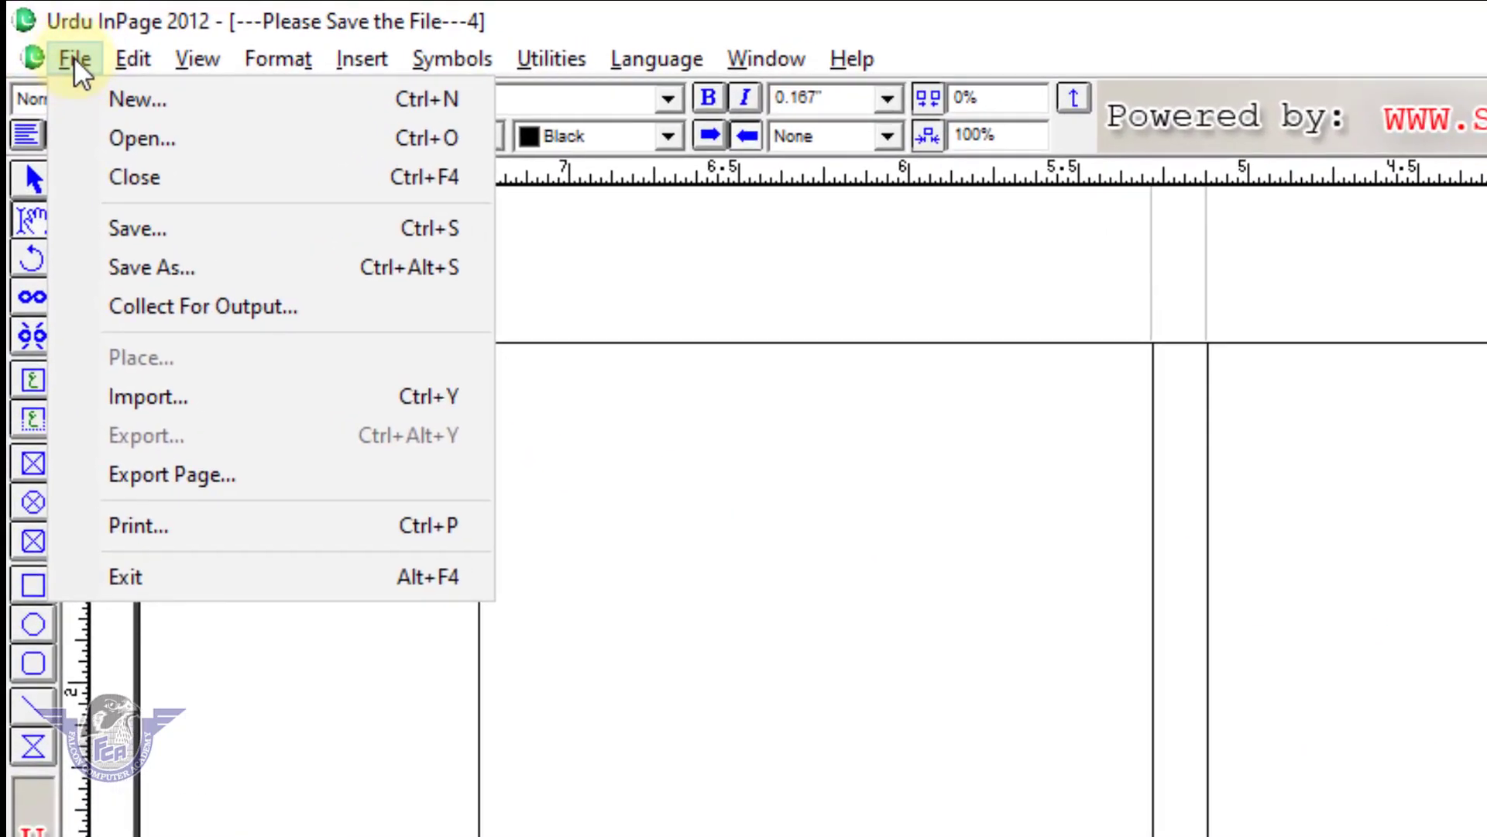
left_click(135, 99)
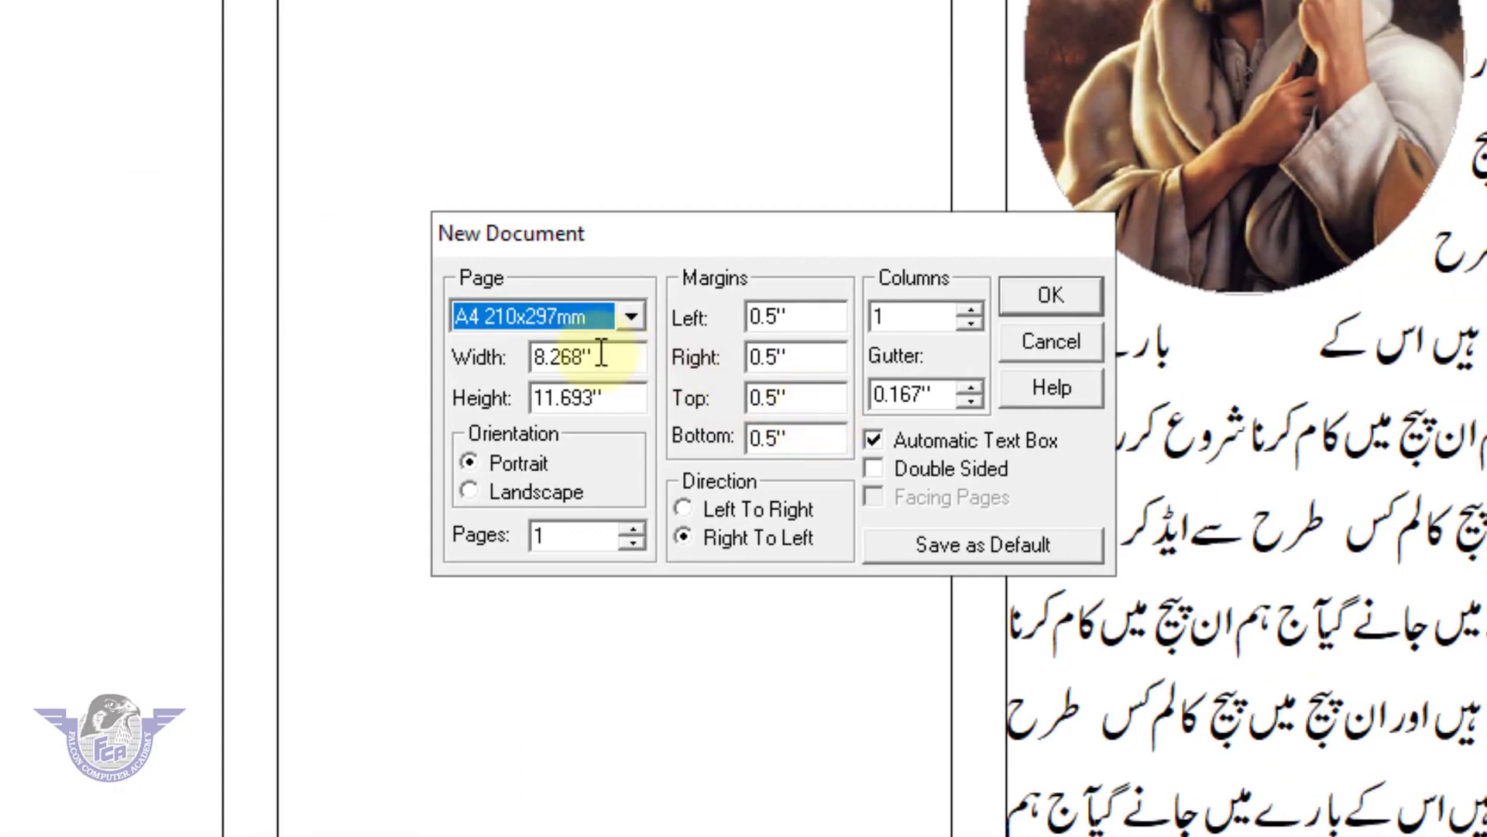
left_click(556, 314)
left_click(524, 349)
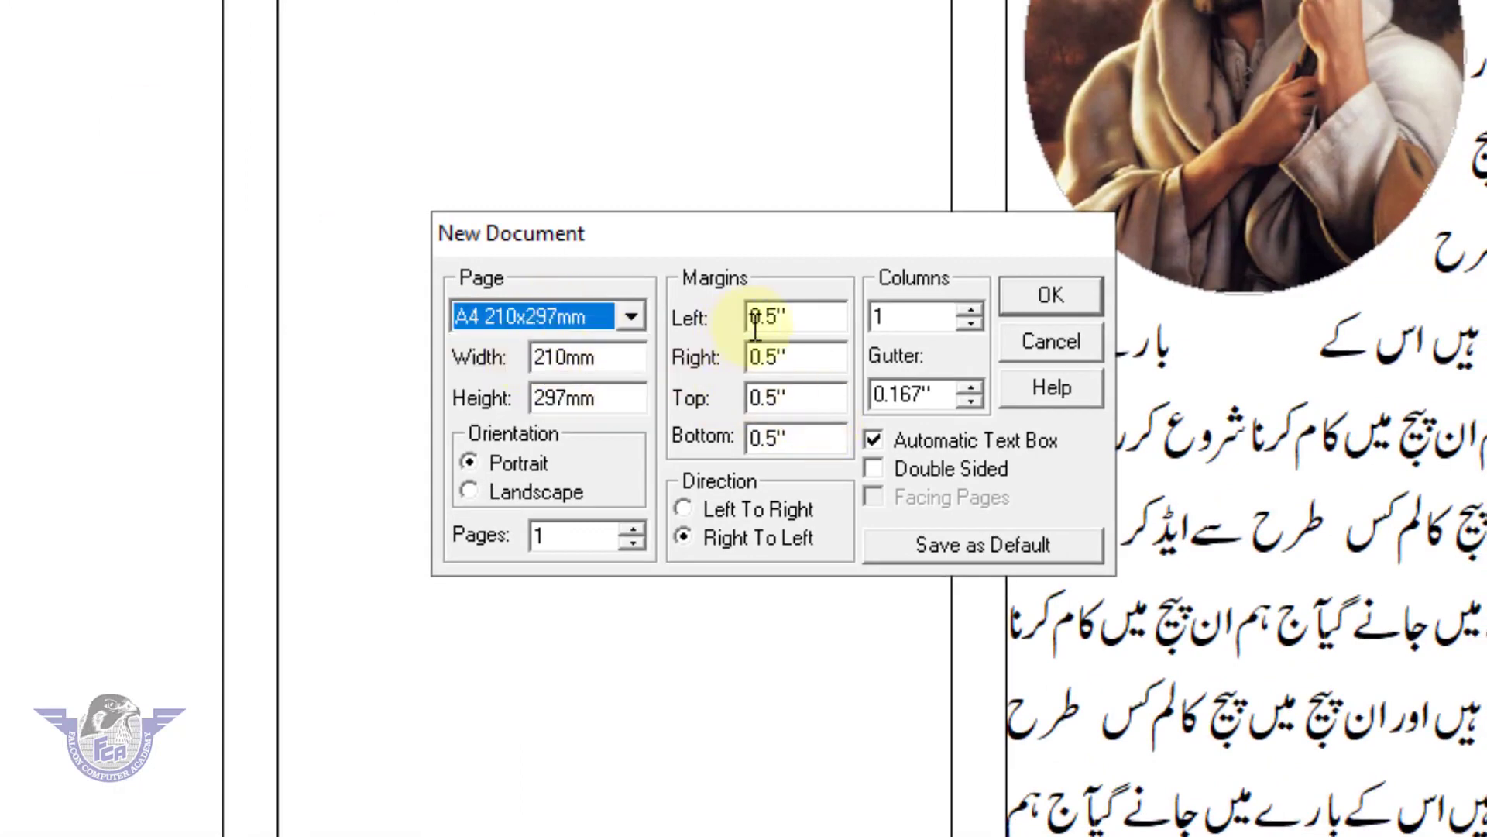
Step: Set the left, right, top and bottom margins to 1 and create the new document
left_click(821, 316)
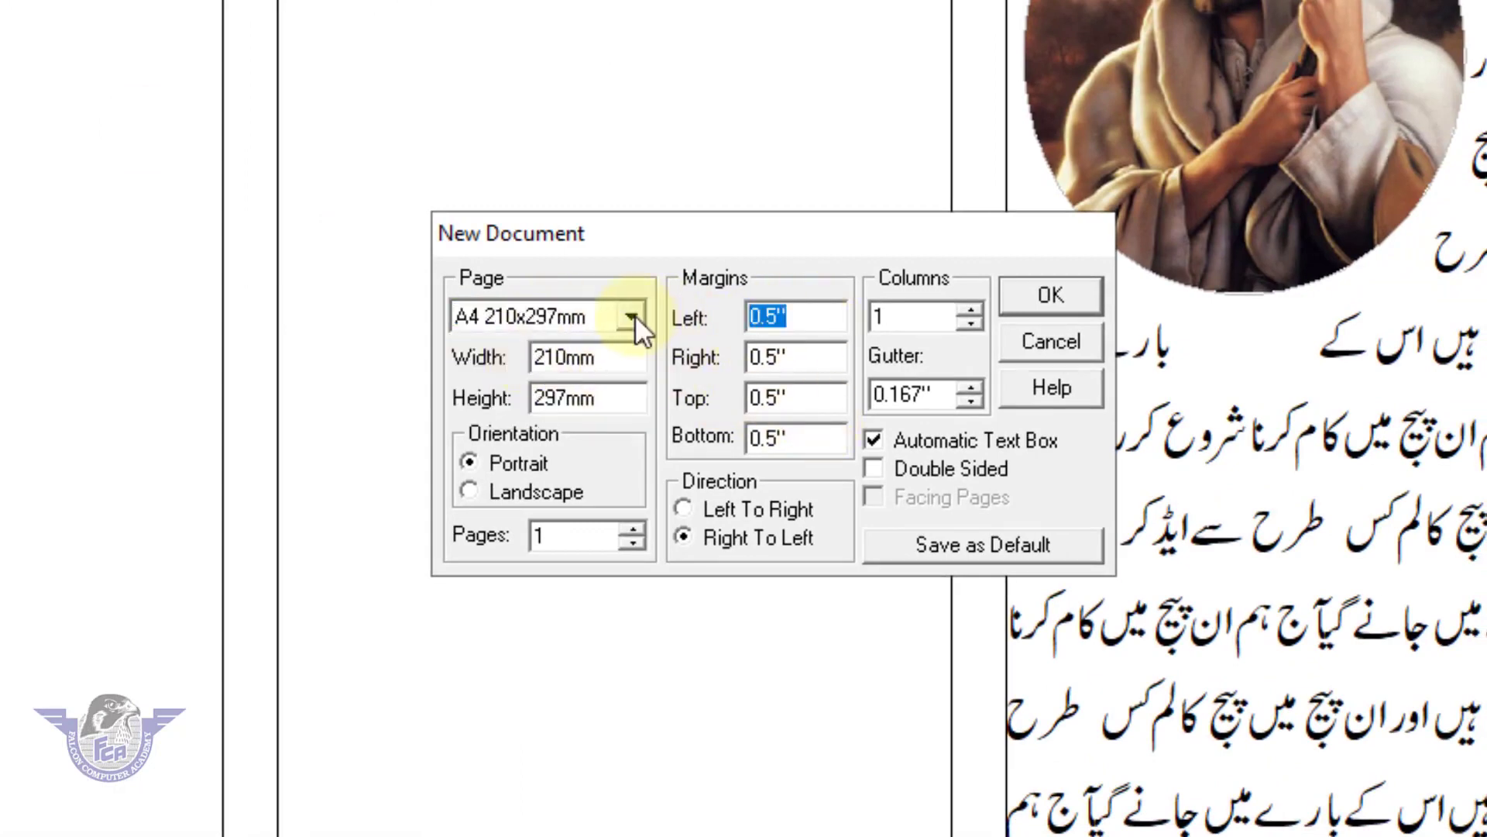
type("1")
key("Tab")
type("1")
key("Tab")
type("1")
key("Tab")
type("1")
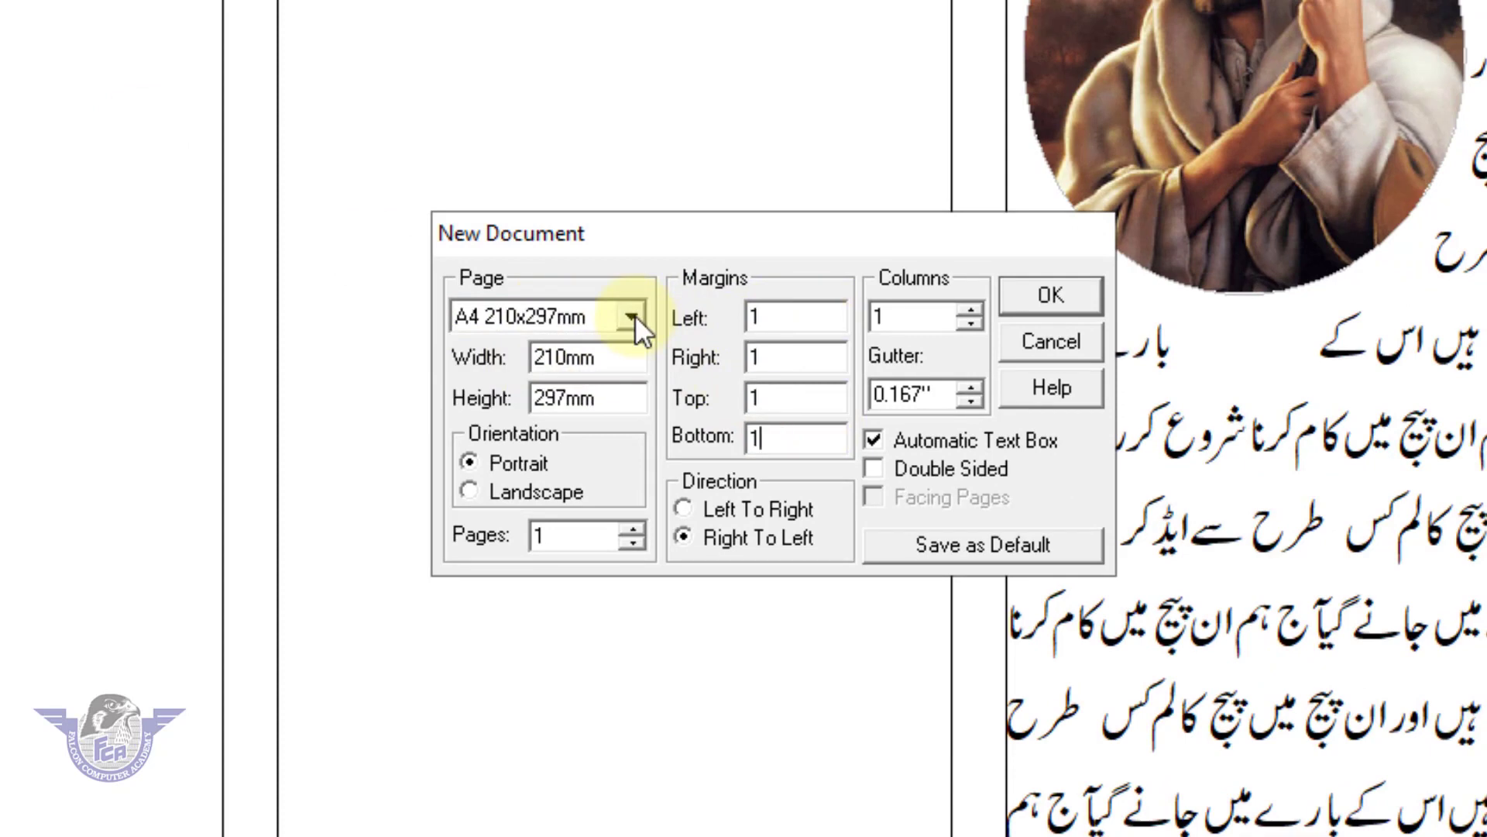
left_click(1077, 299)
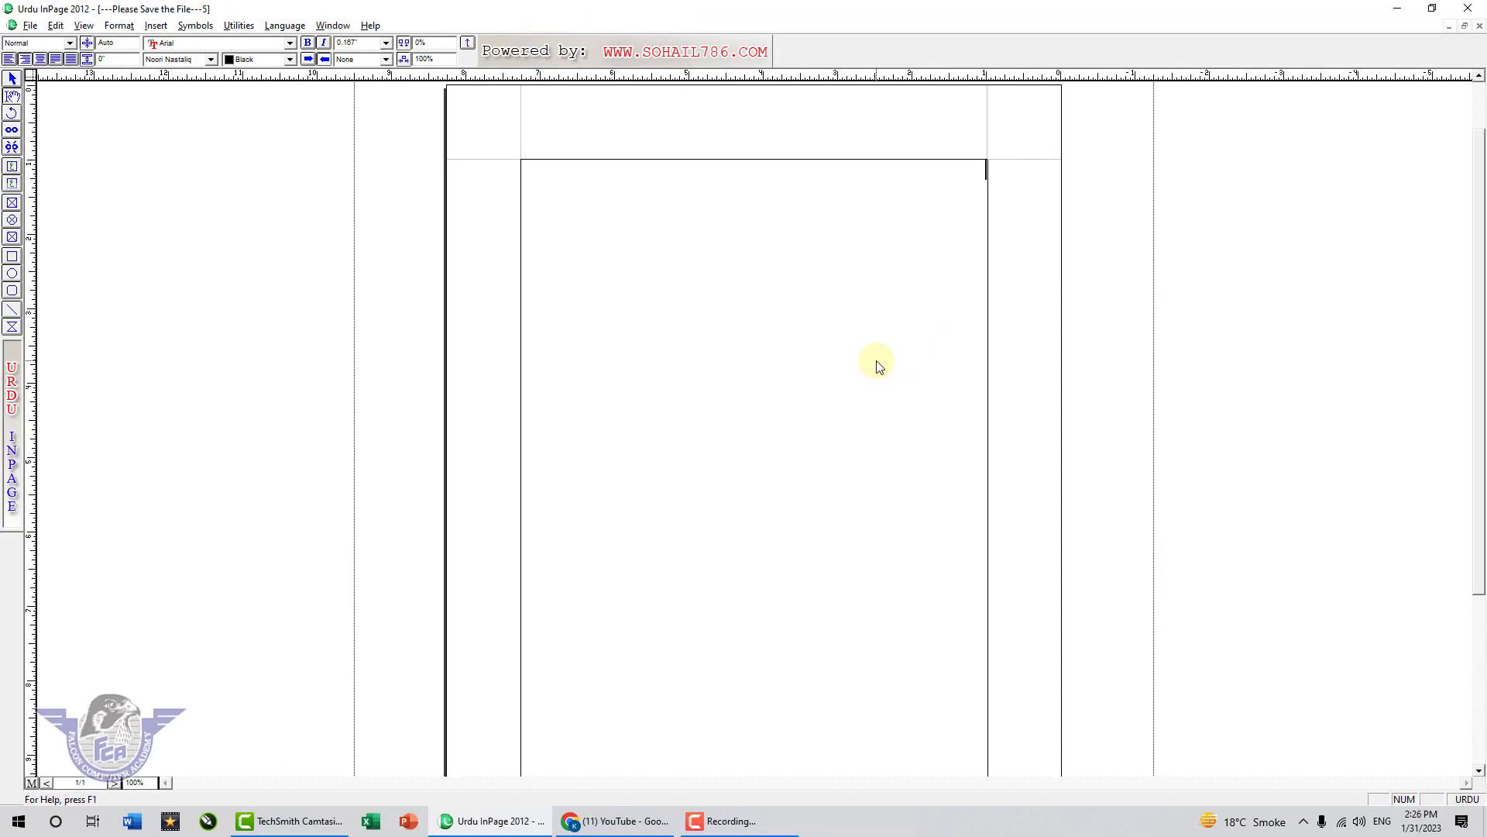
Step: Zoom the blank page to 200% and begin the application letter's heading with "بخدمت جناب ہیڈ ماس"
key("F8")
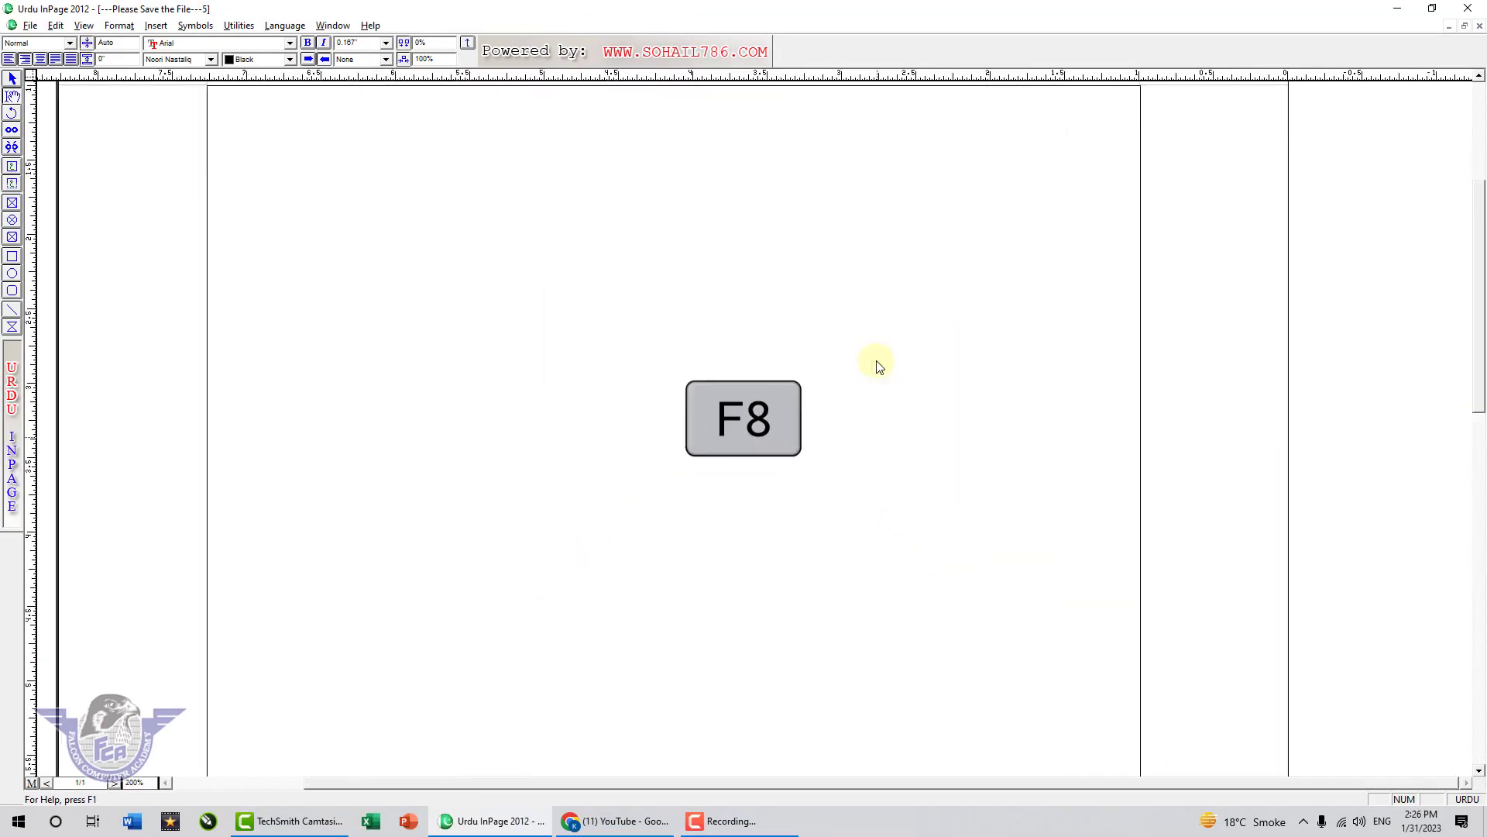
left_click_drag(1478, 333, 1481, 301)
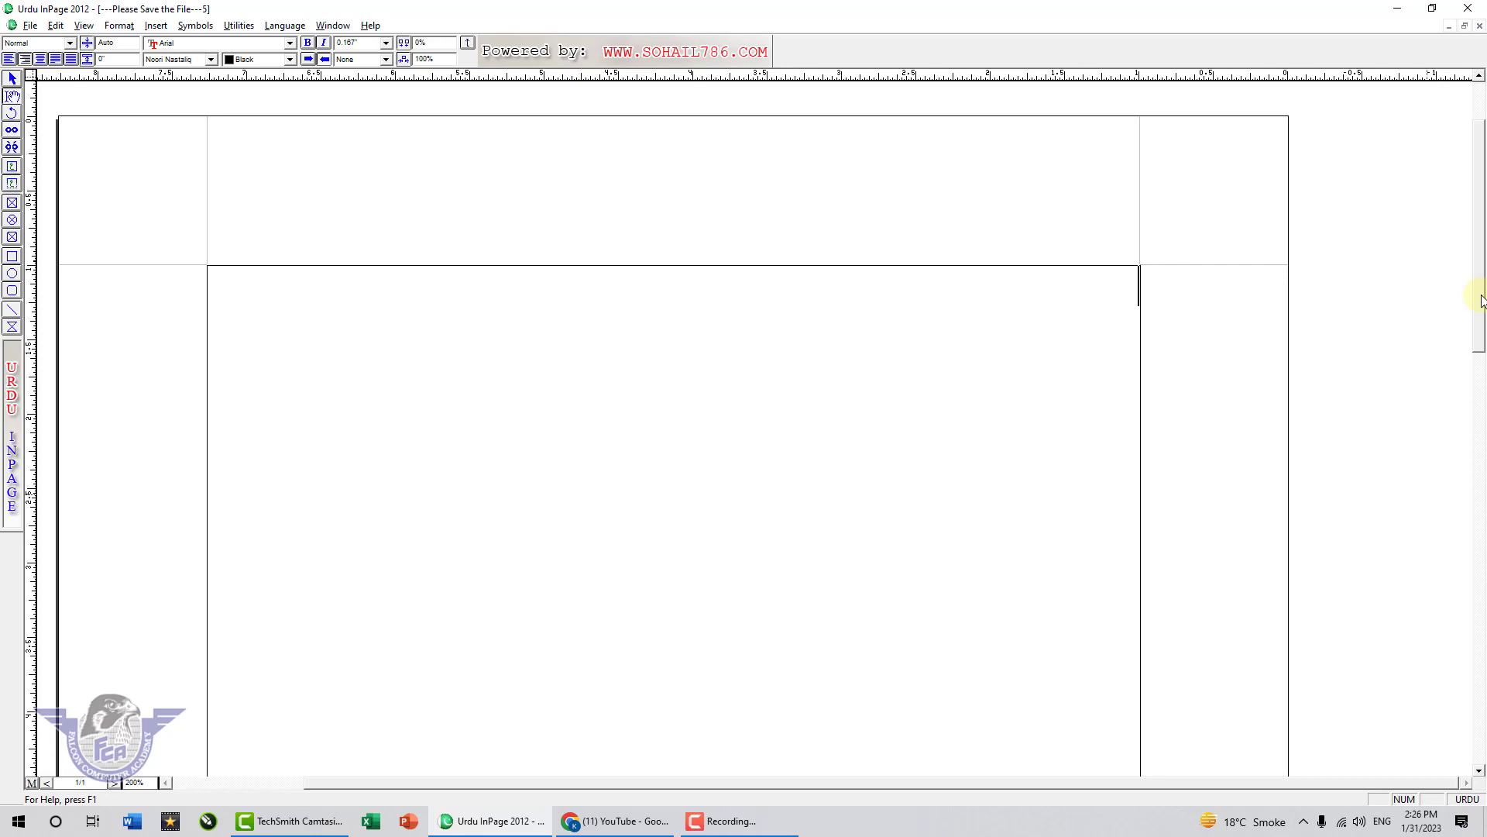
type("بخدمت")
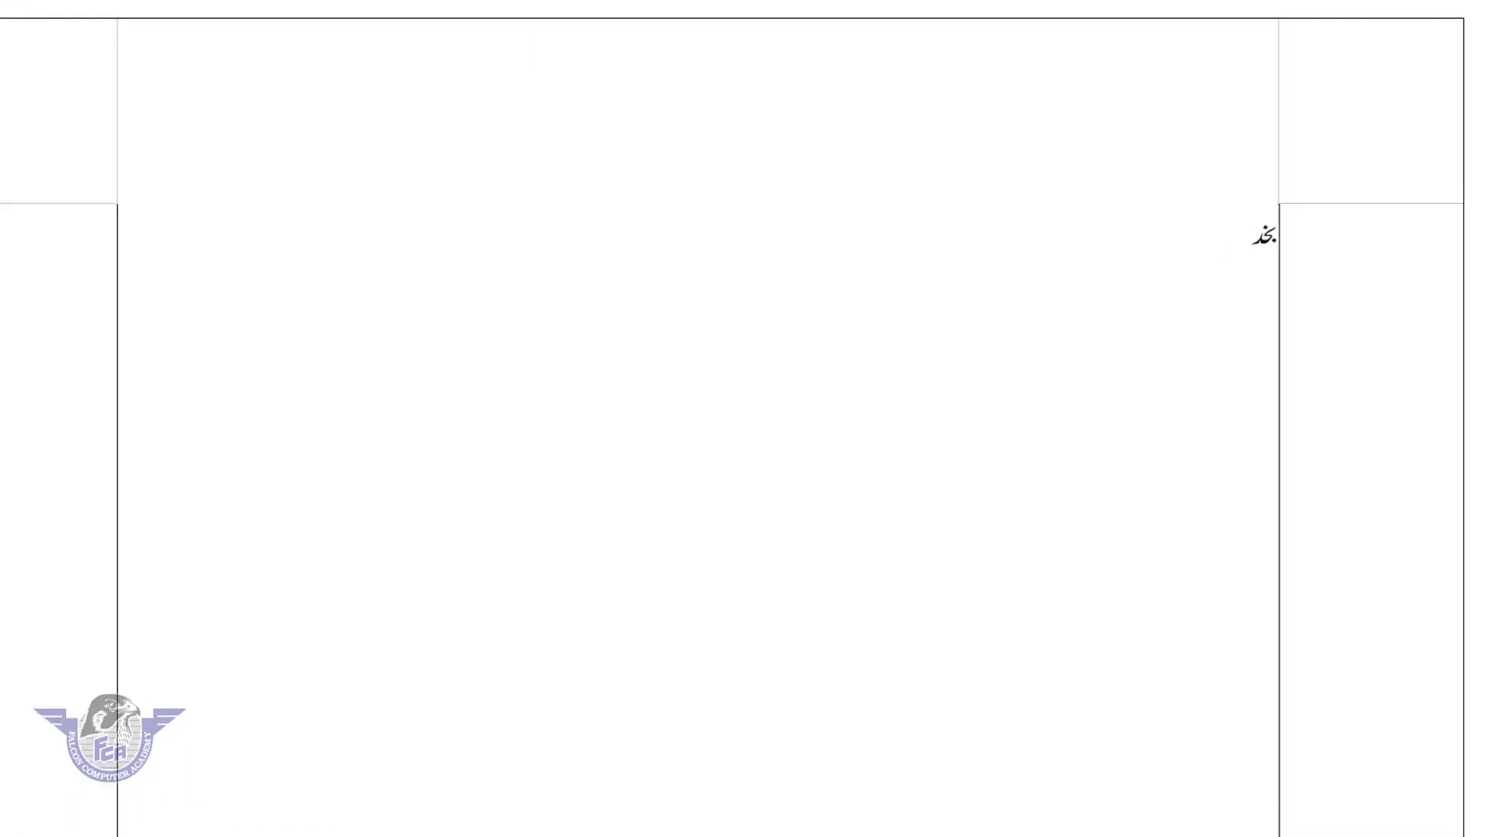
type(" جناب")
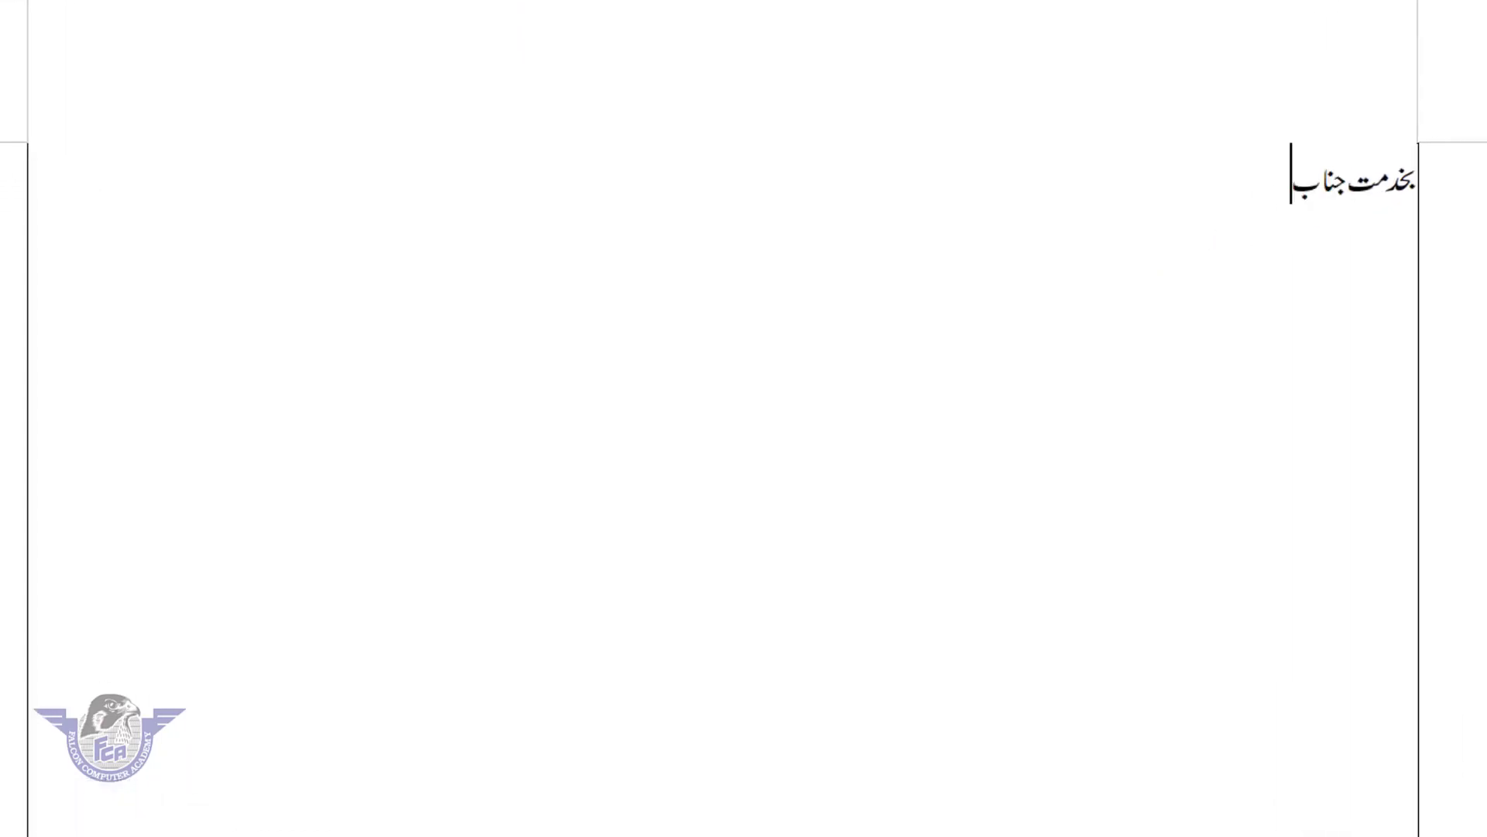
type(" ہیڈ ماس")
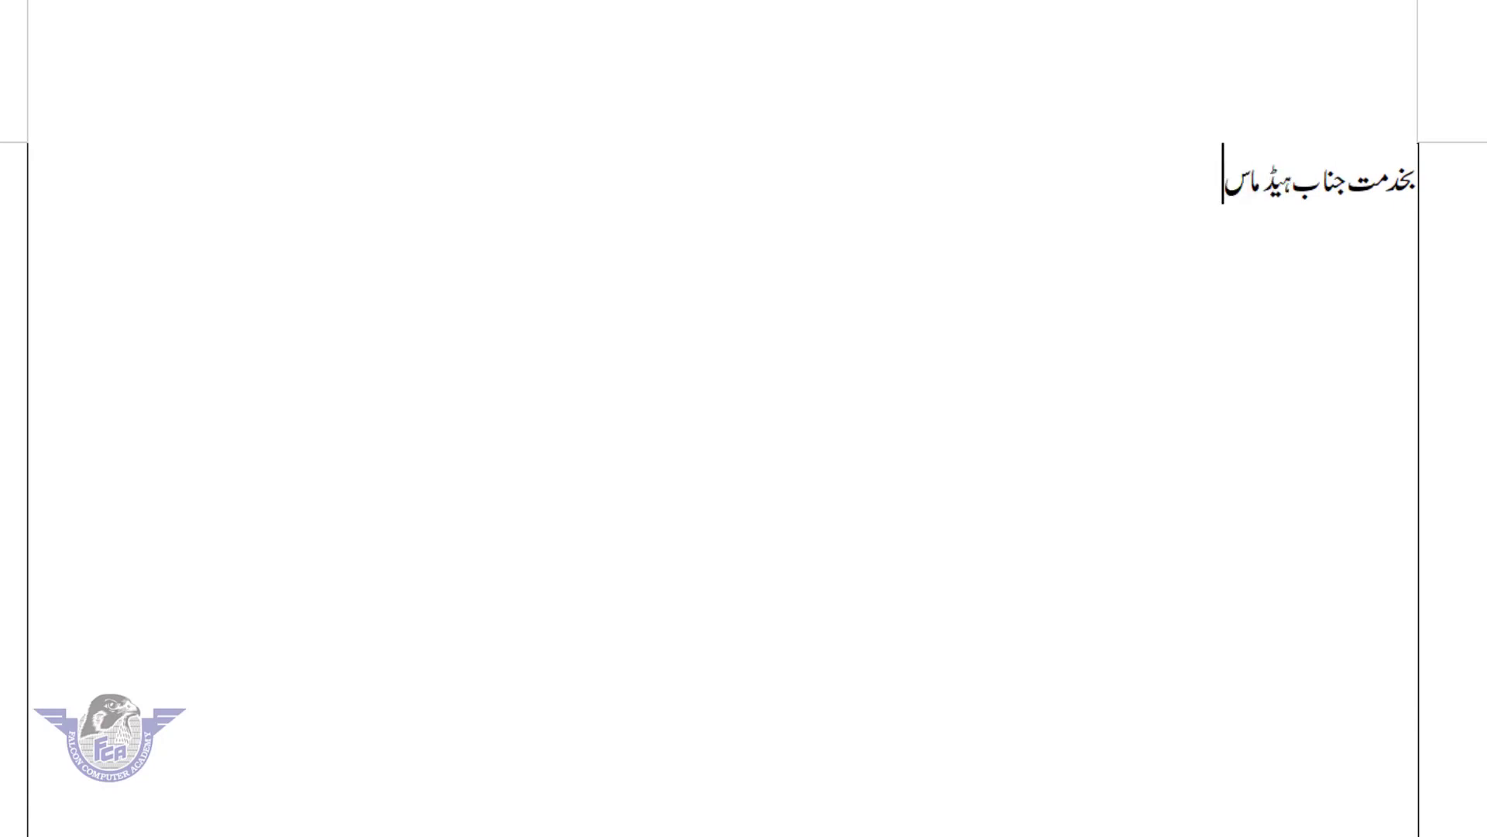
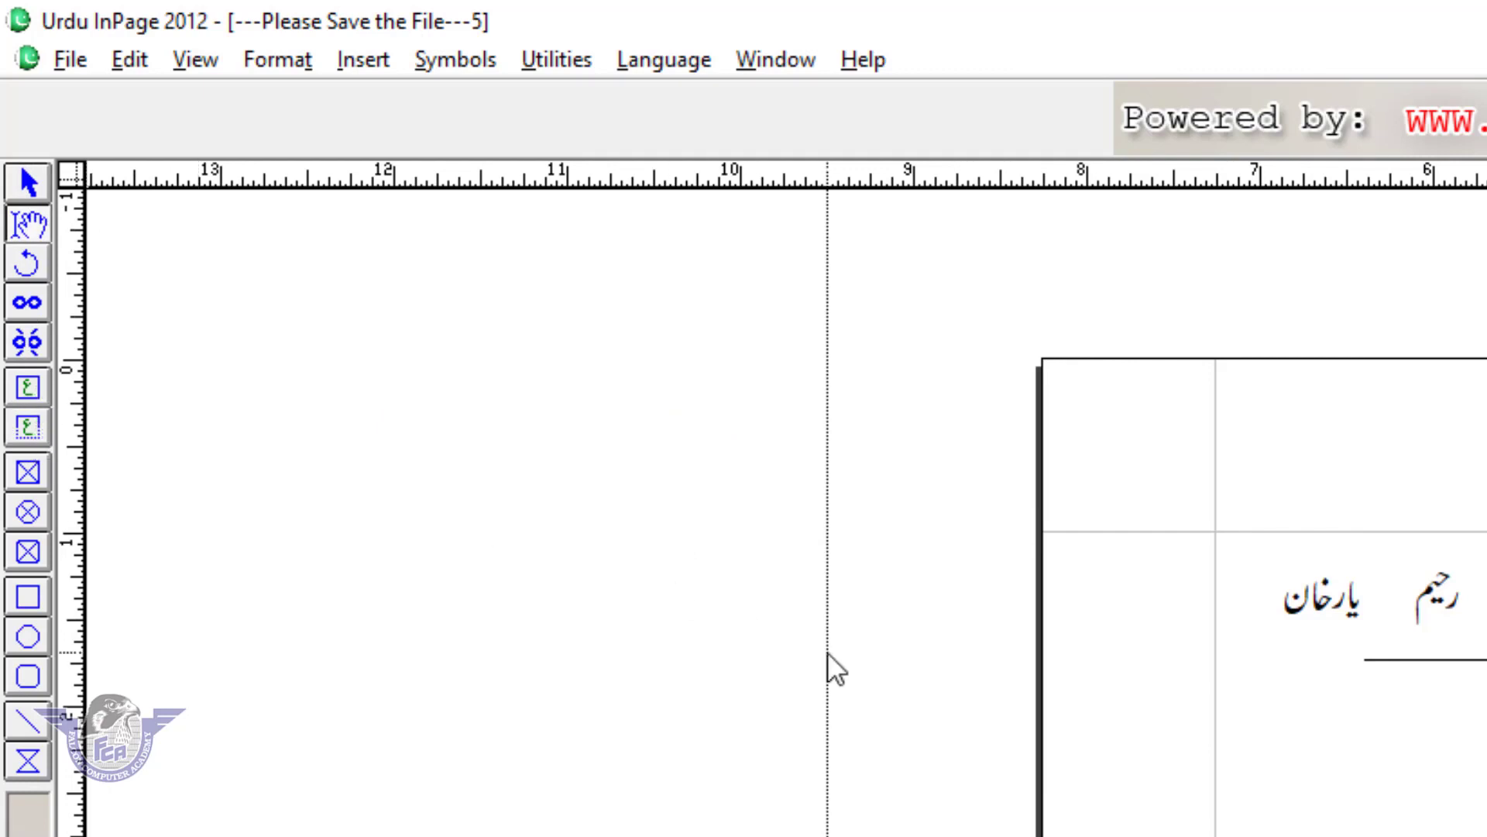
Step: Try the text box and title text box tools, and draw an elliptical picture box in the middle of the letter's body text
key("shift+F2")
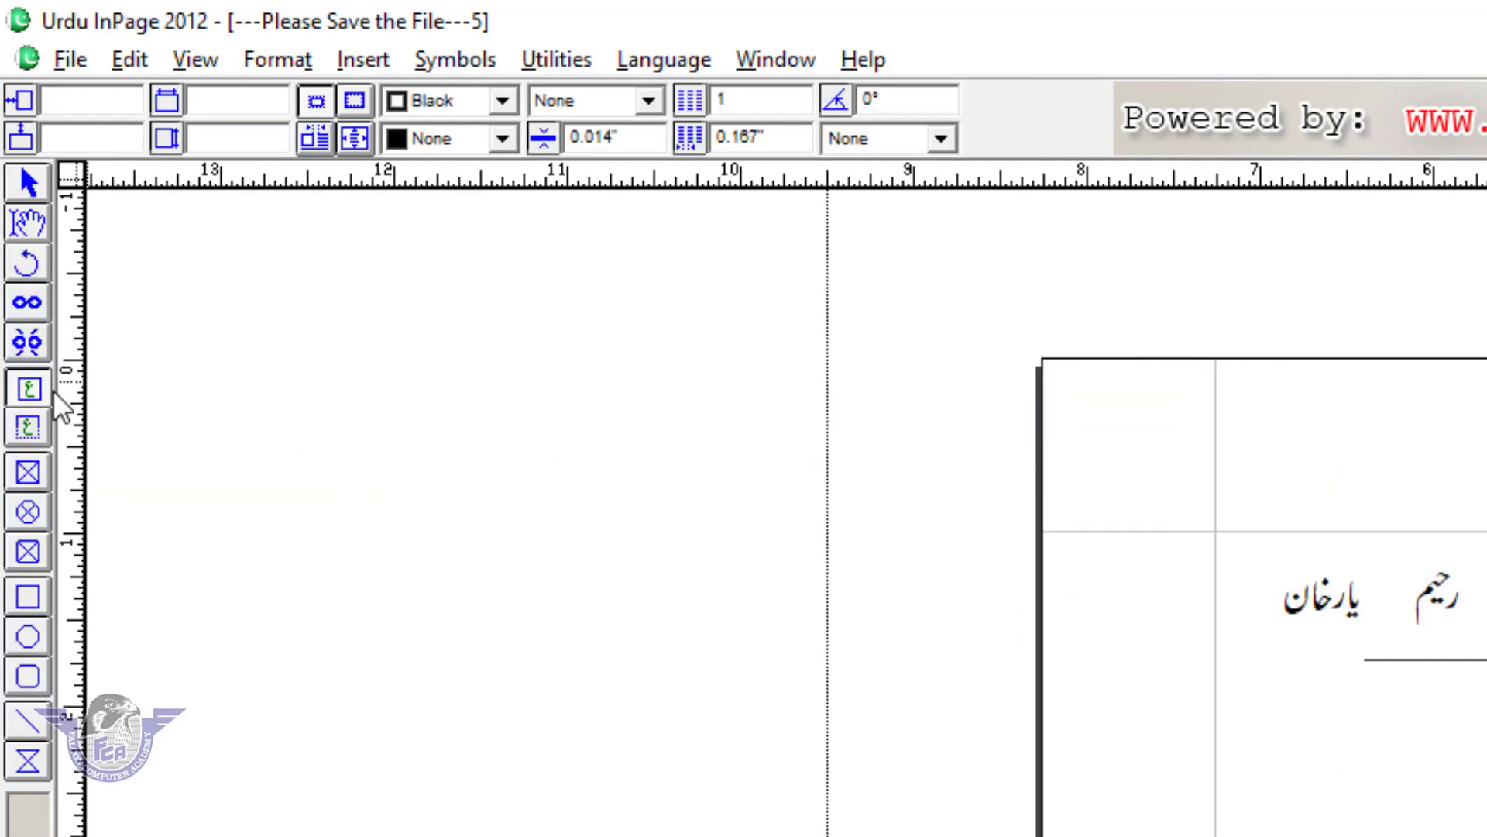
key("shift+F3")
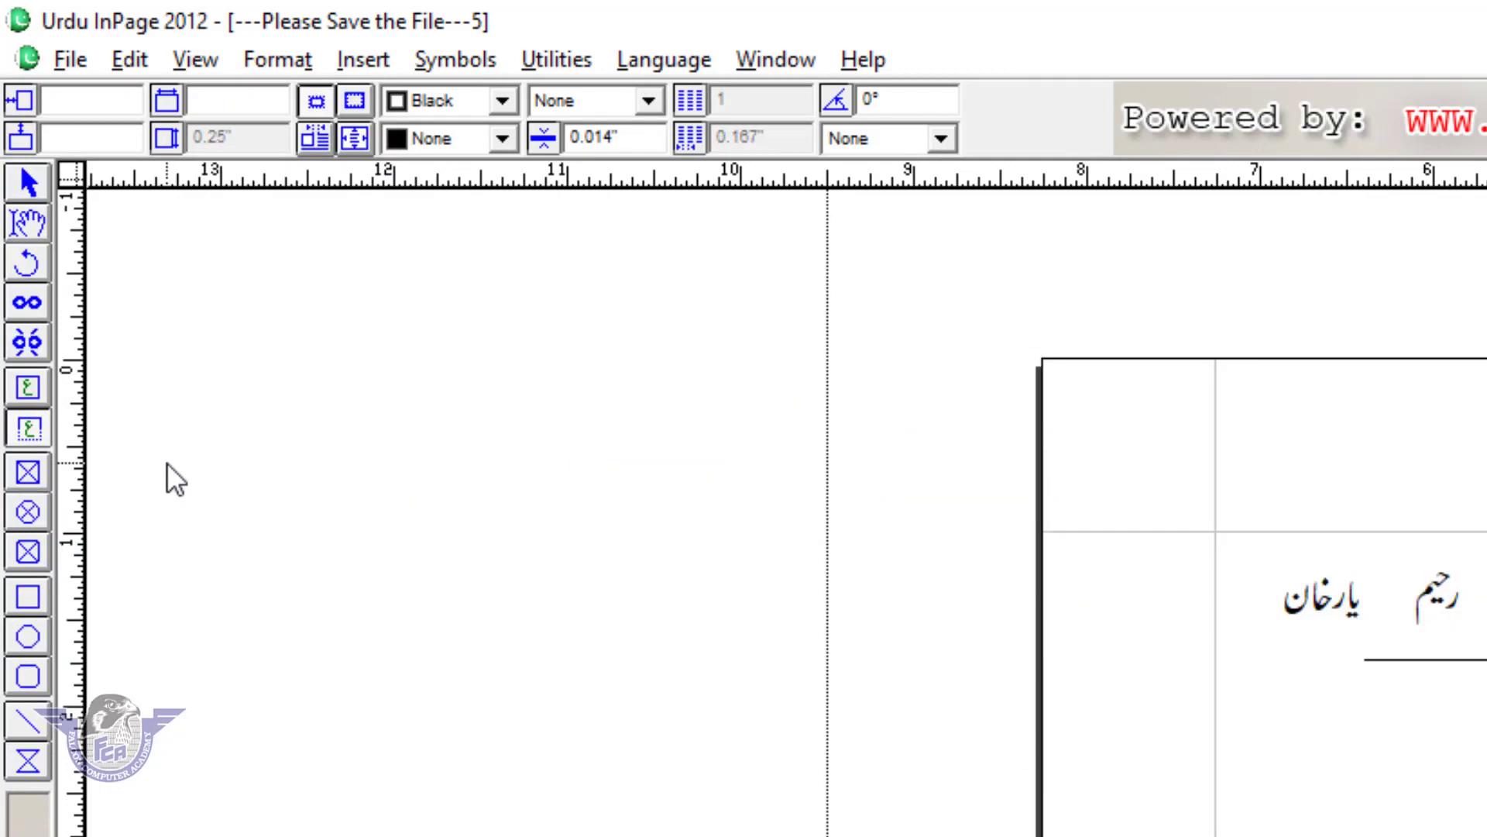
key("shift+F5")
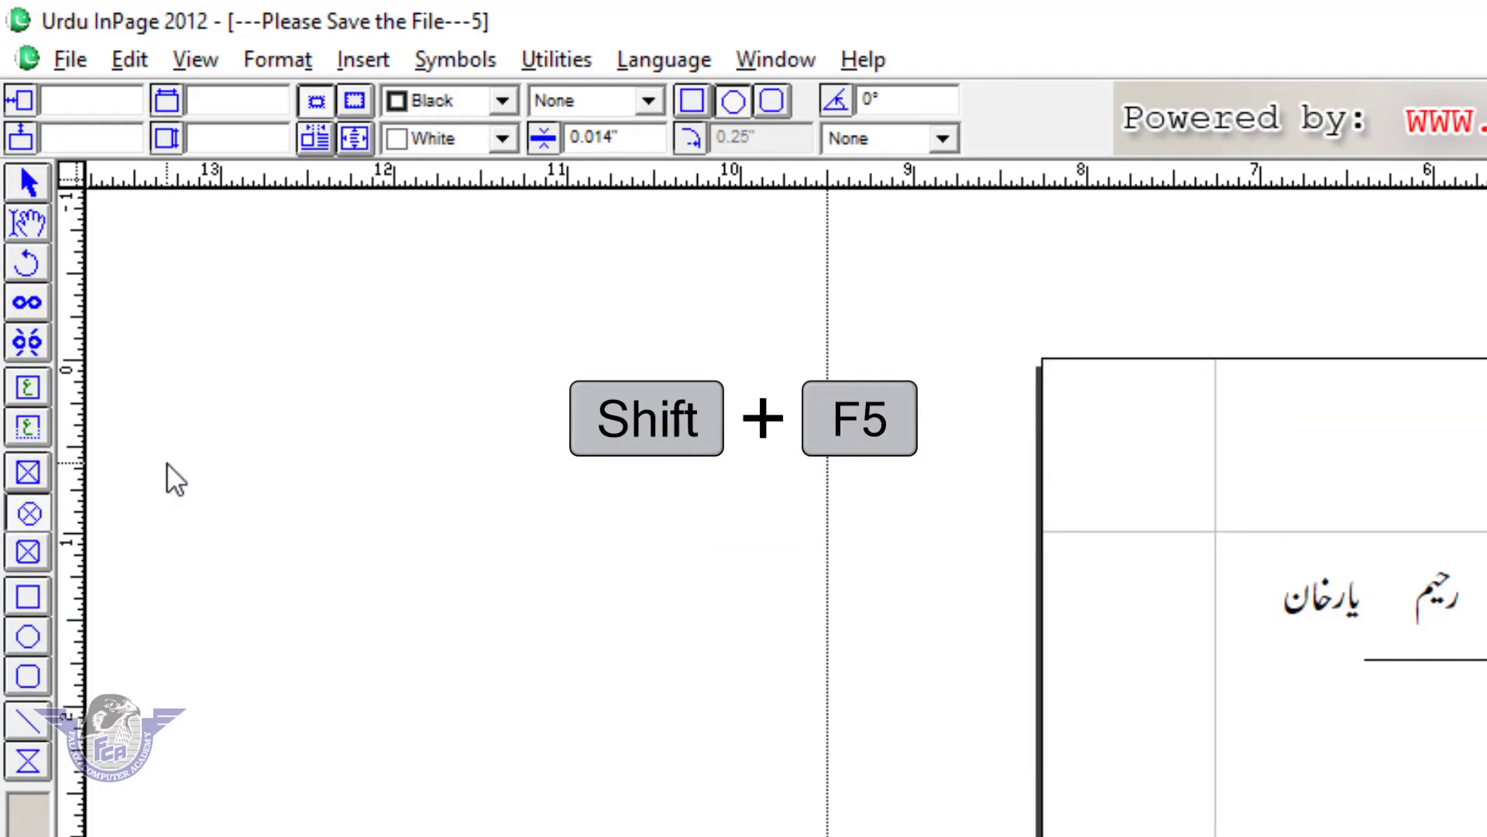
left_click_drag(1472, 775, 977, 604)
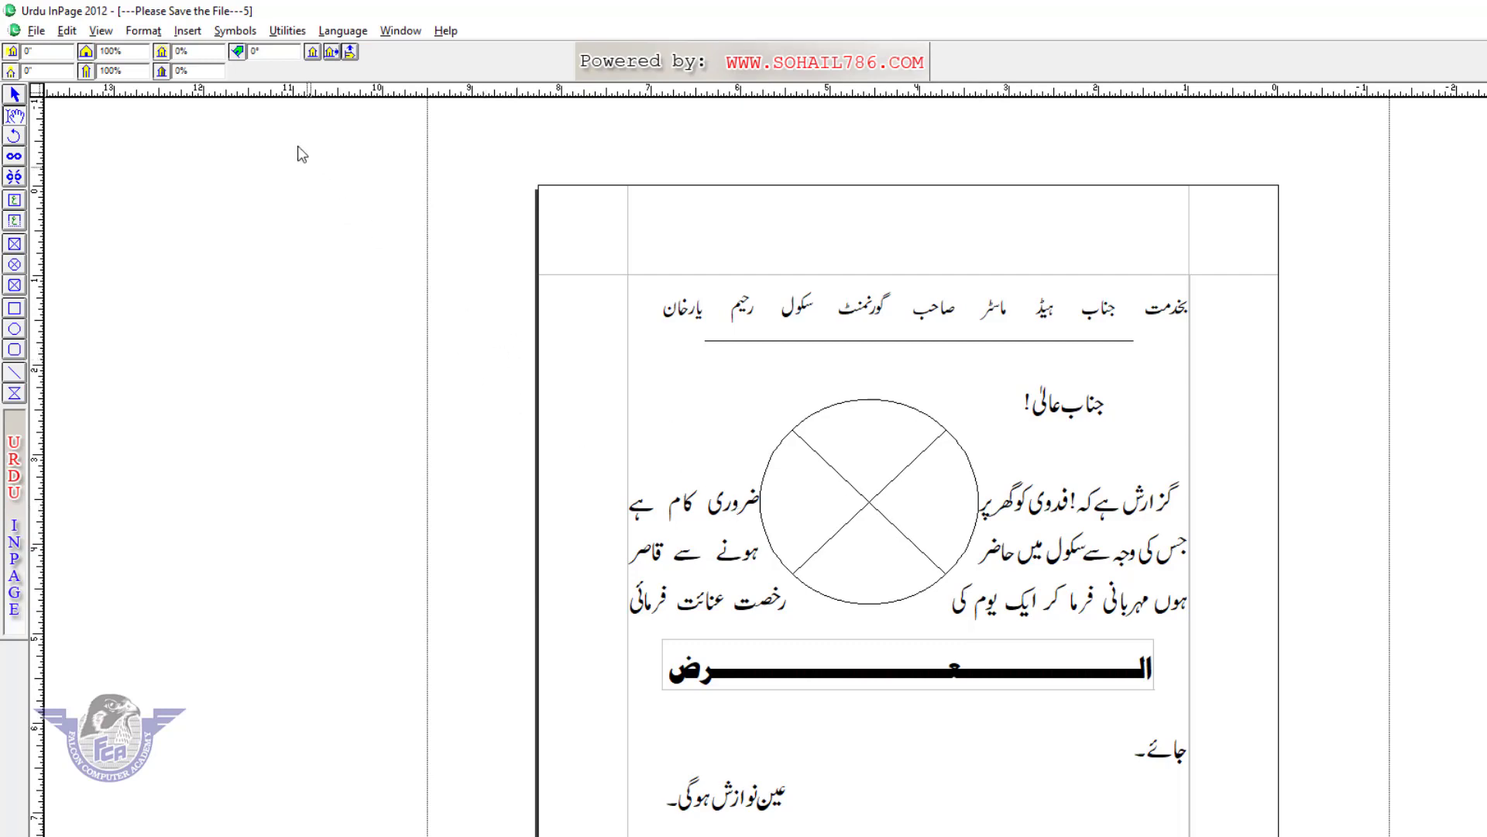
Step: Place the text cursor in the letter and examine the list of symbols that can be inserted
left_click(248, 31)
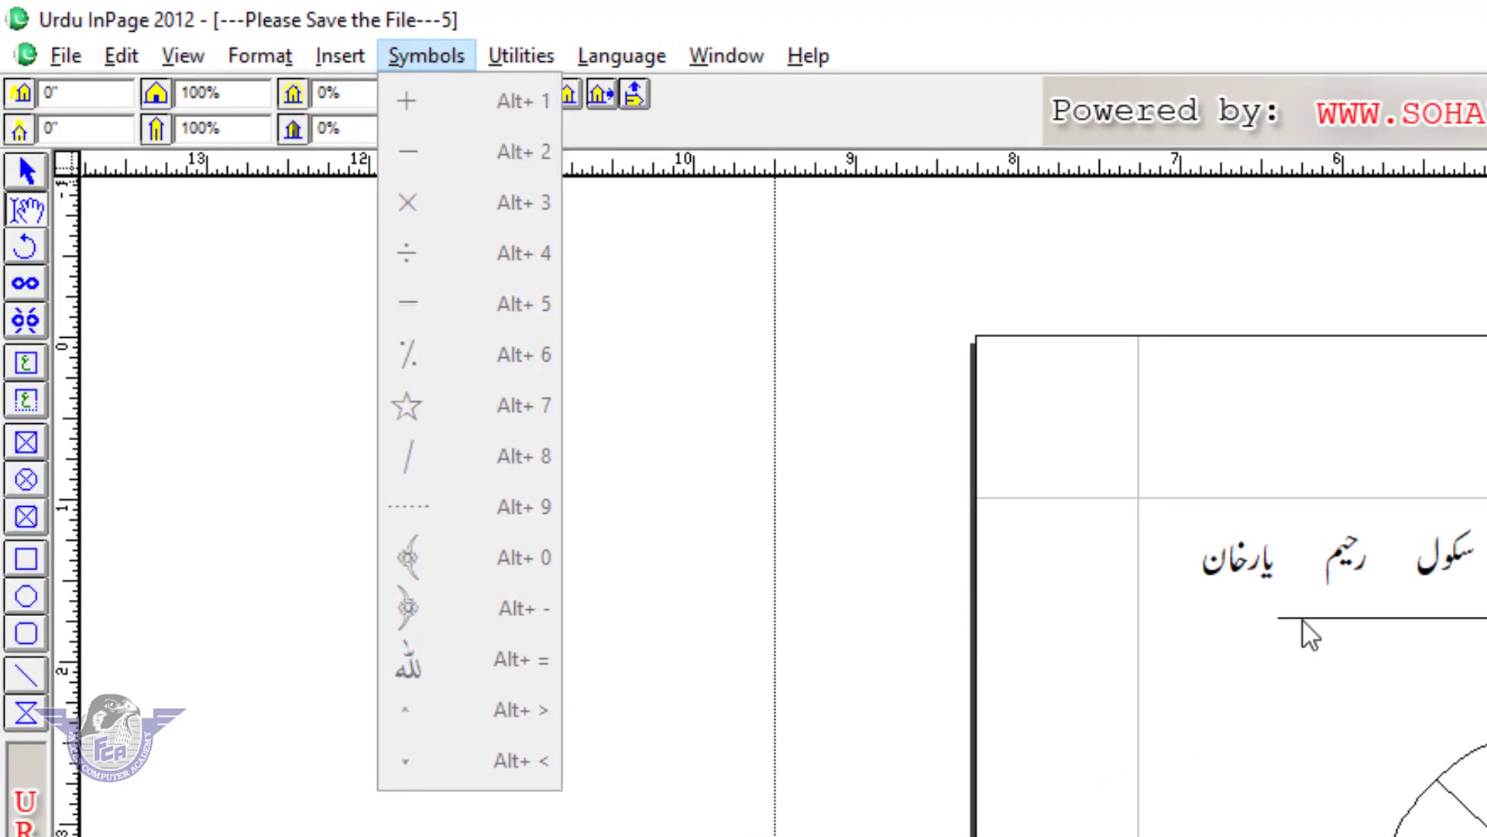
left_click(39, 223)
left_click(1365, 823)
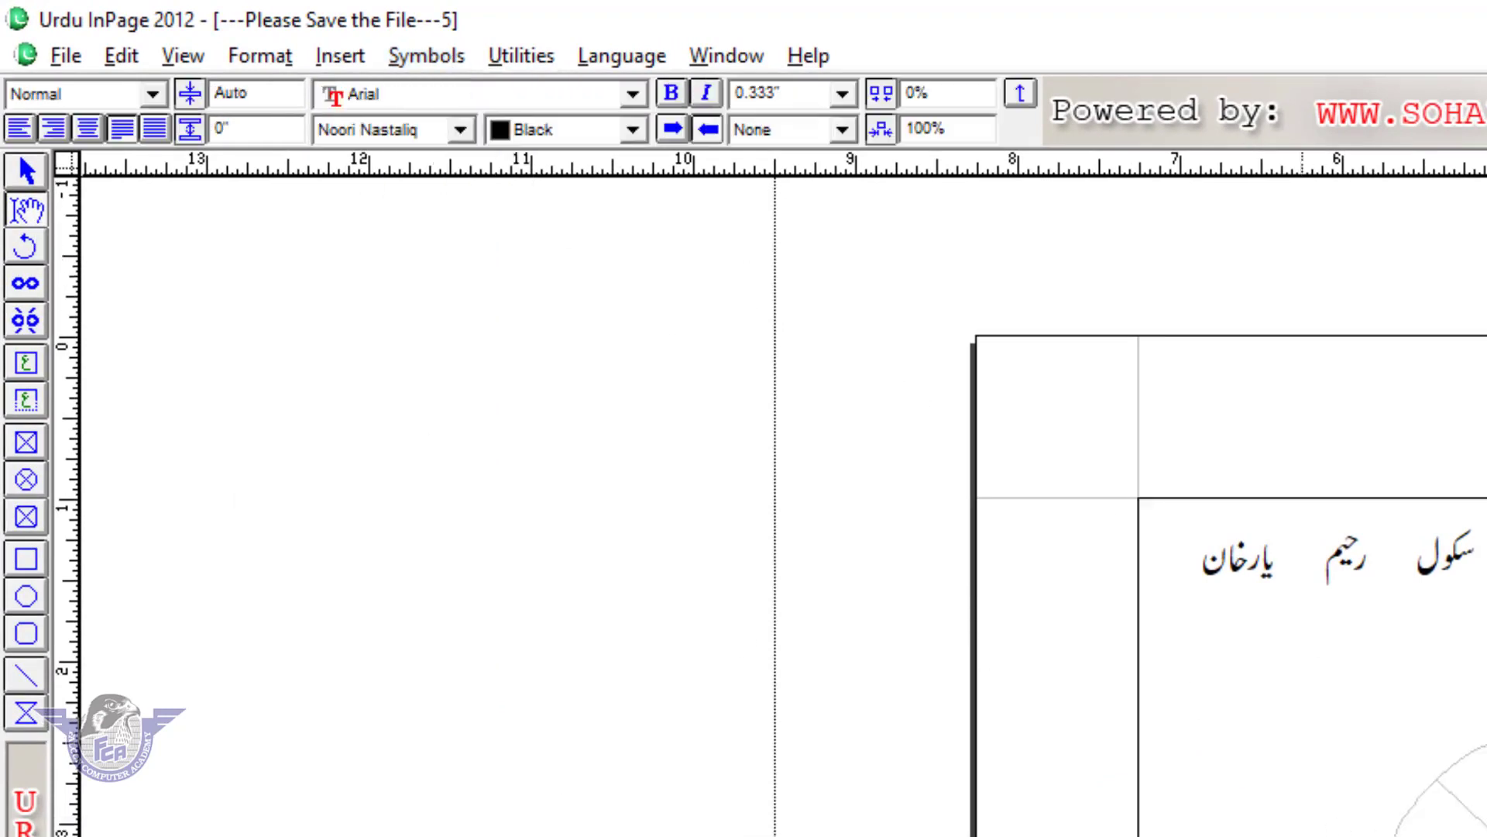
left_click(434, 51)
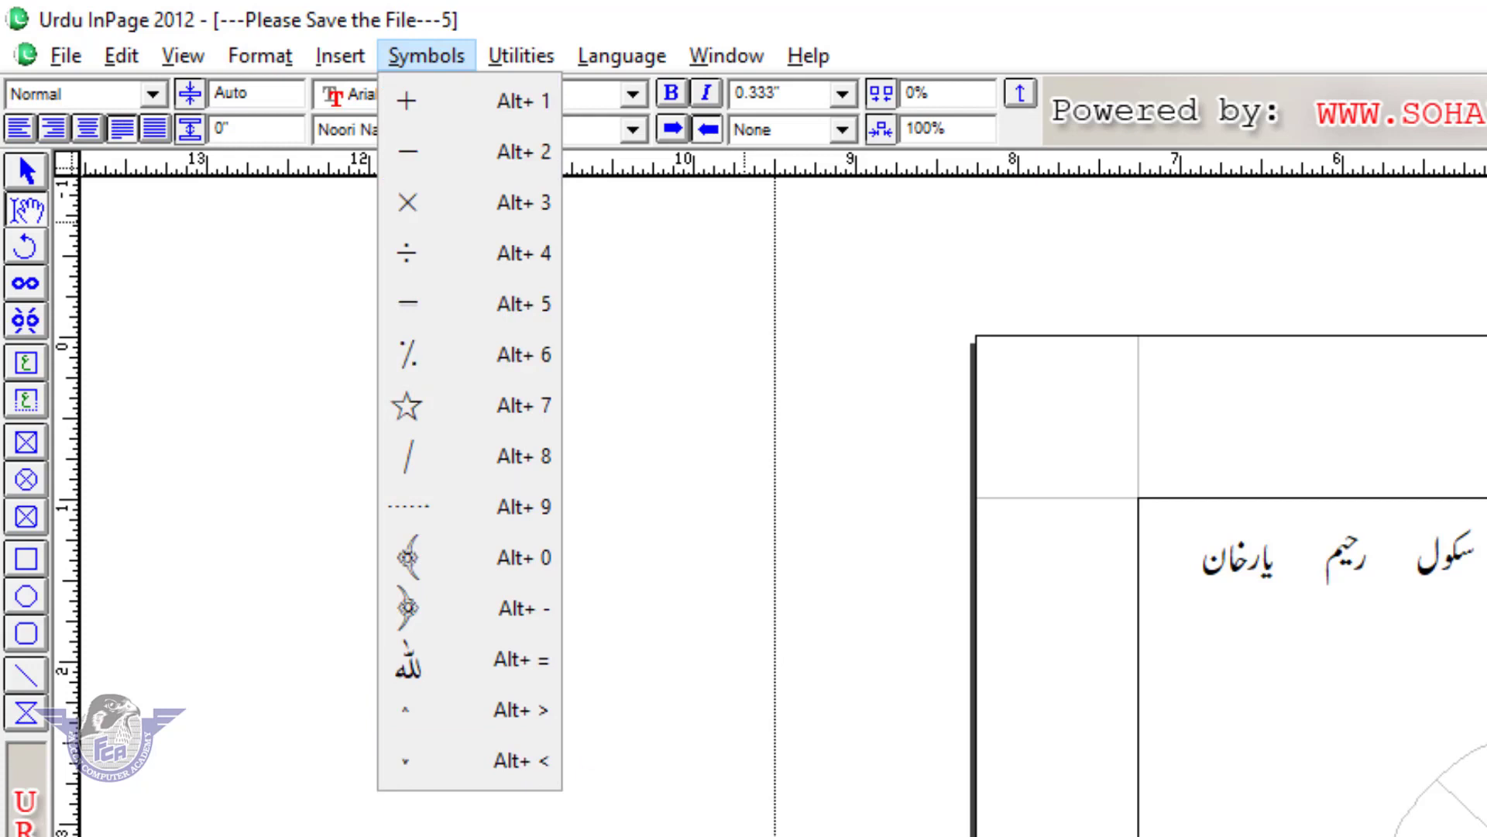
key("Escape")
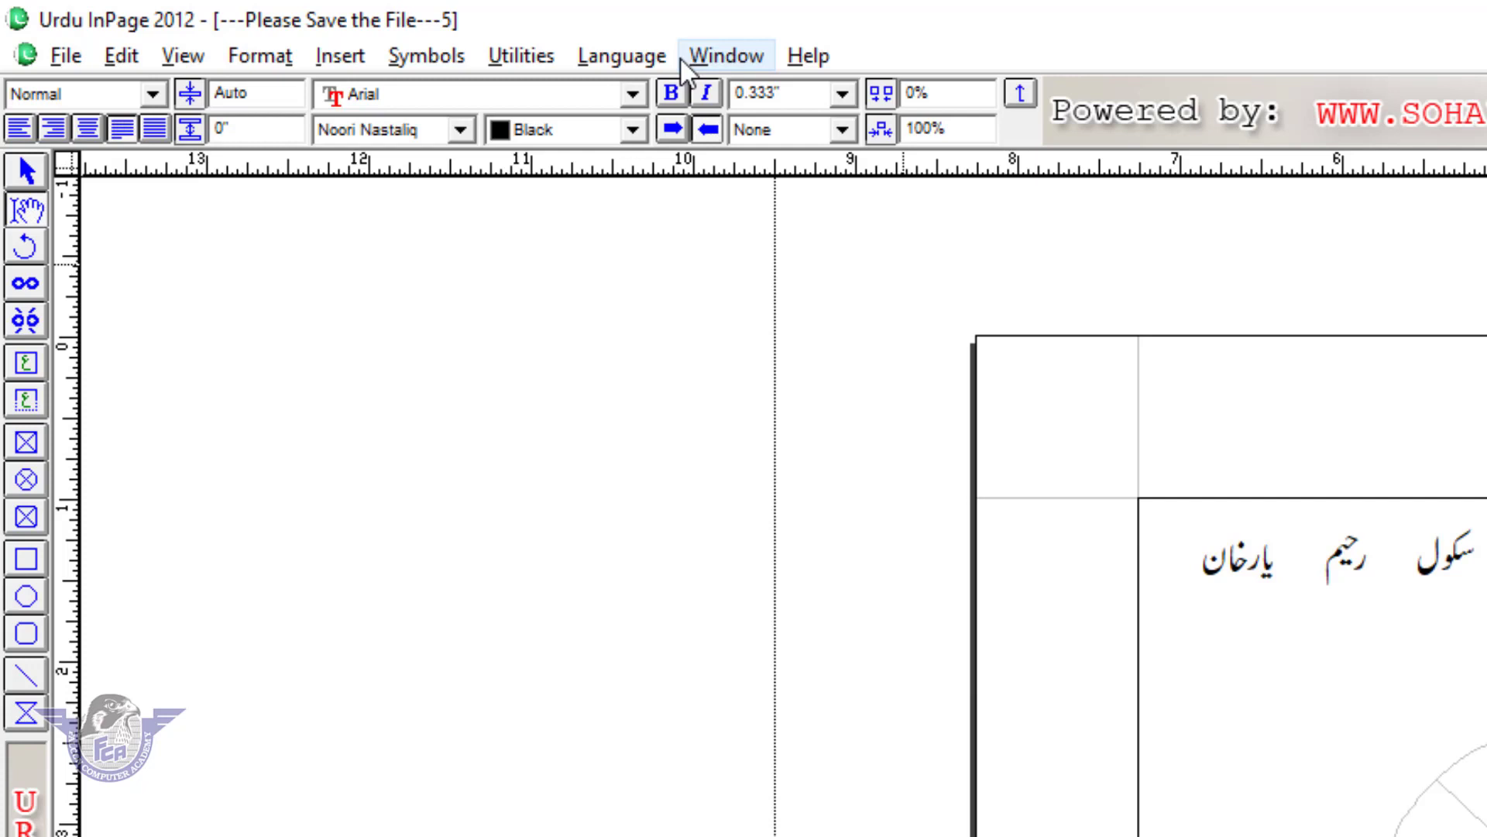
Step: Examine the page size, width, height, orientation and margin options for a new document, and close the settings without creating one
left_click(74, 59)
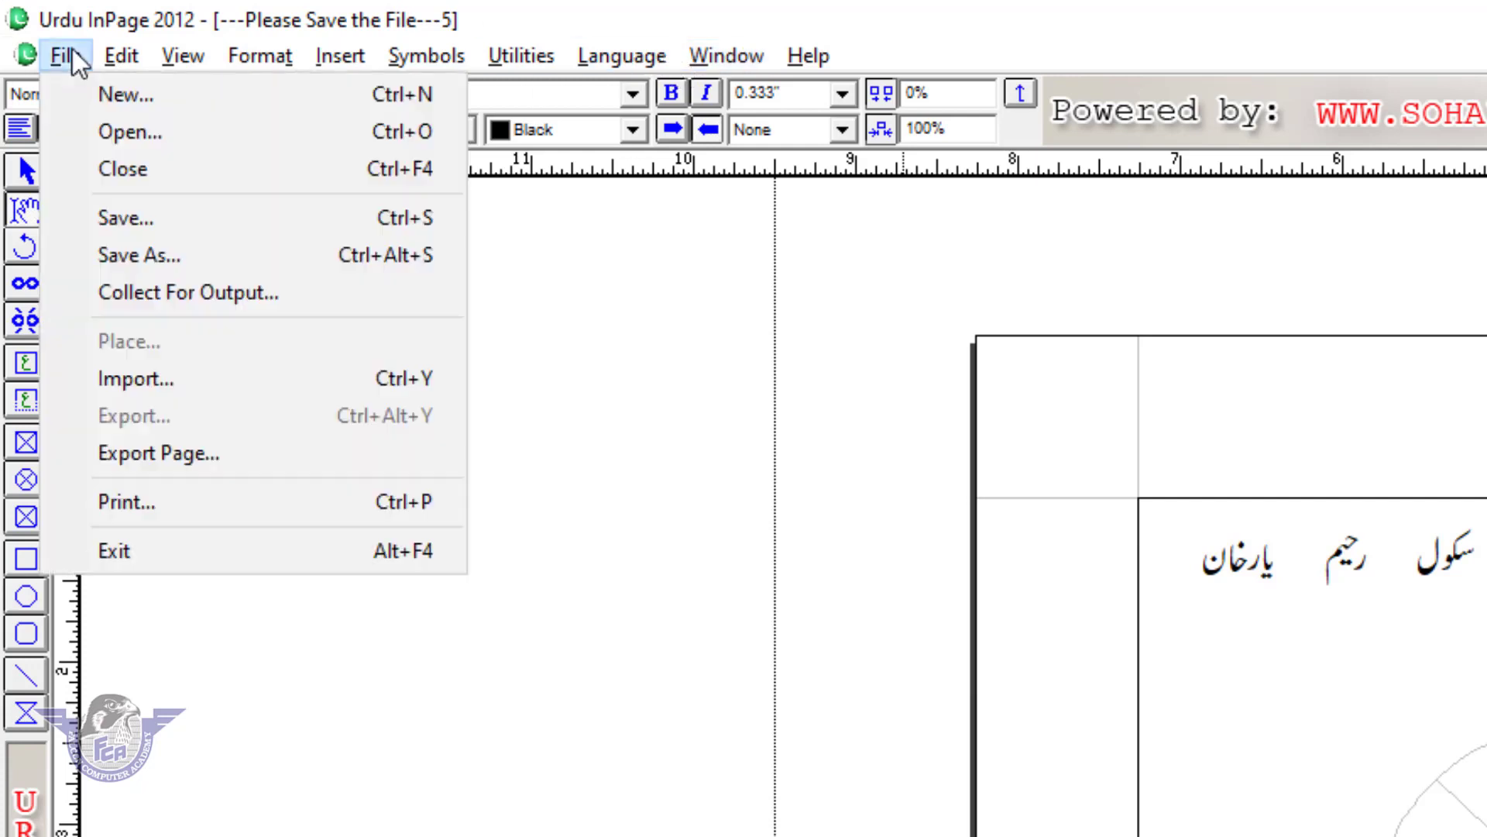
left_click(100, 95)
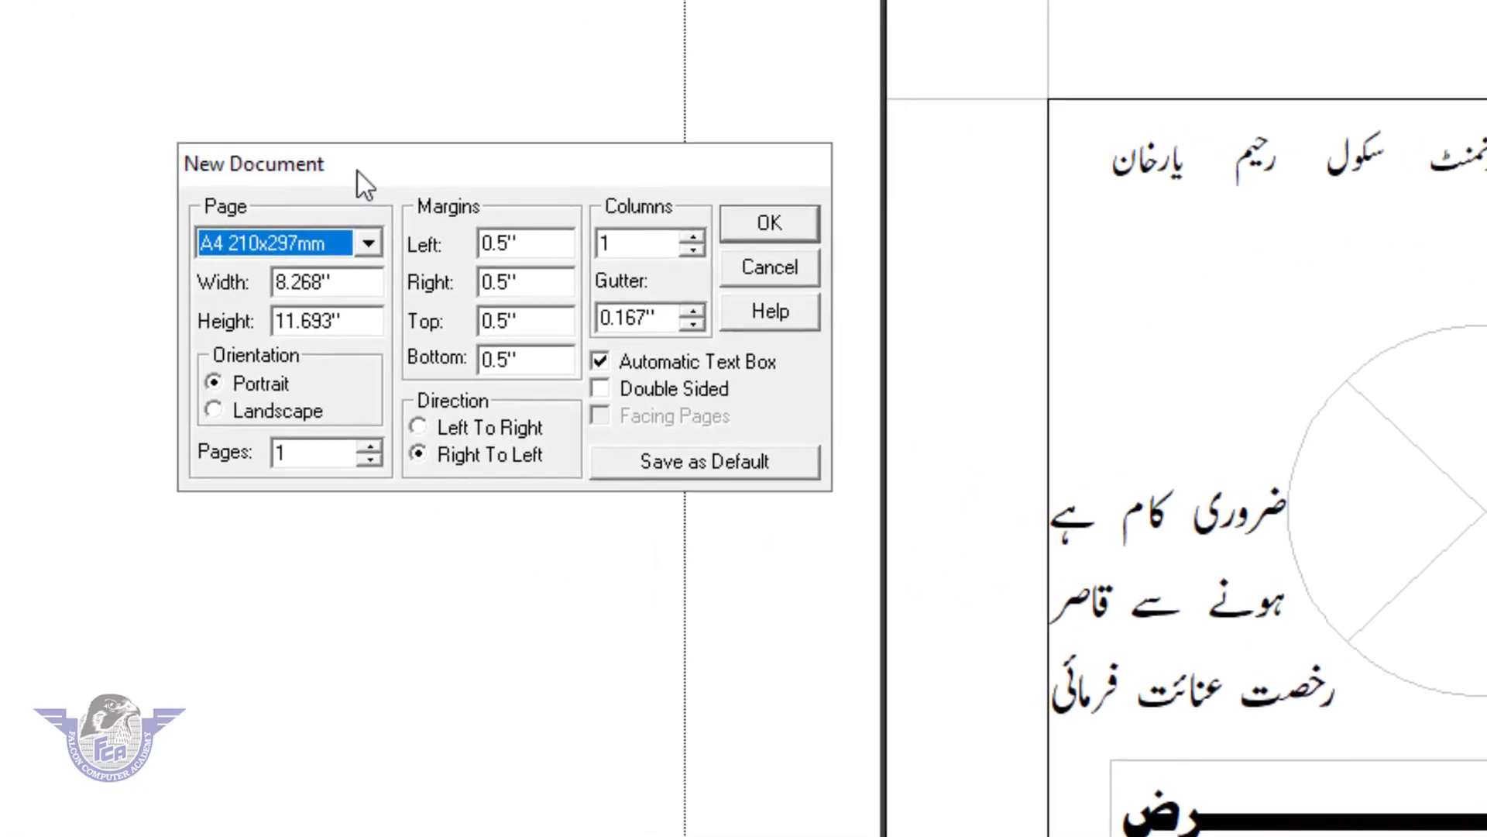
left_click(308, 242)
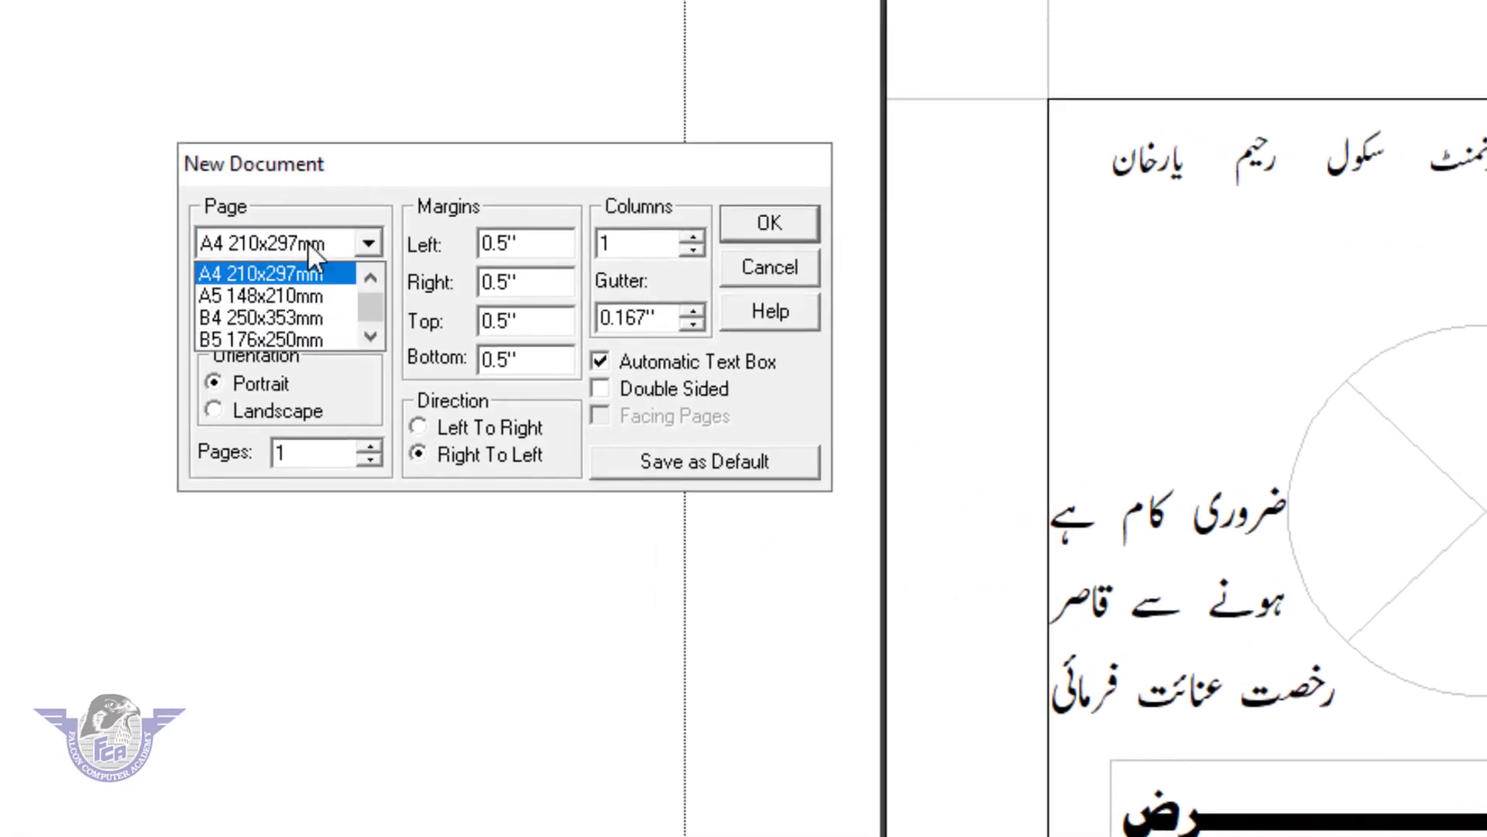
left_click(308, 241)
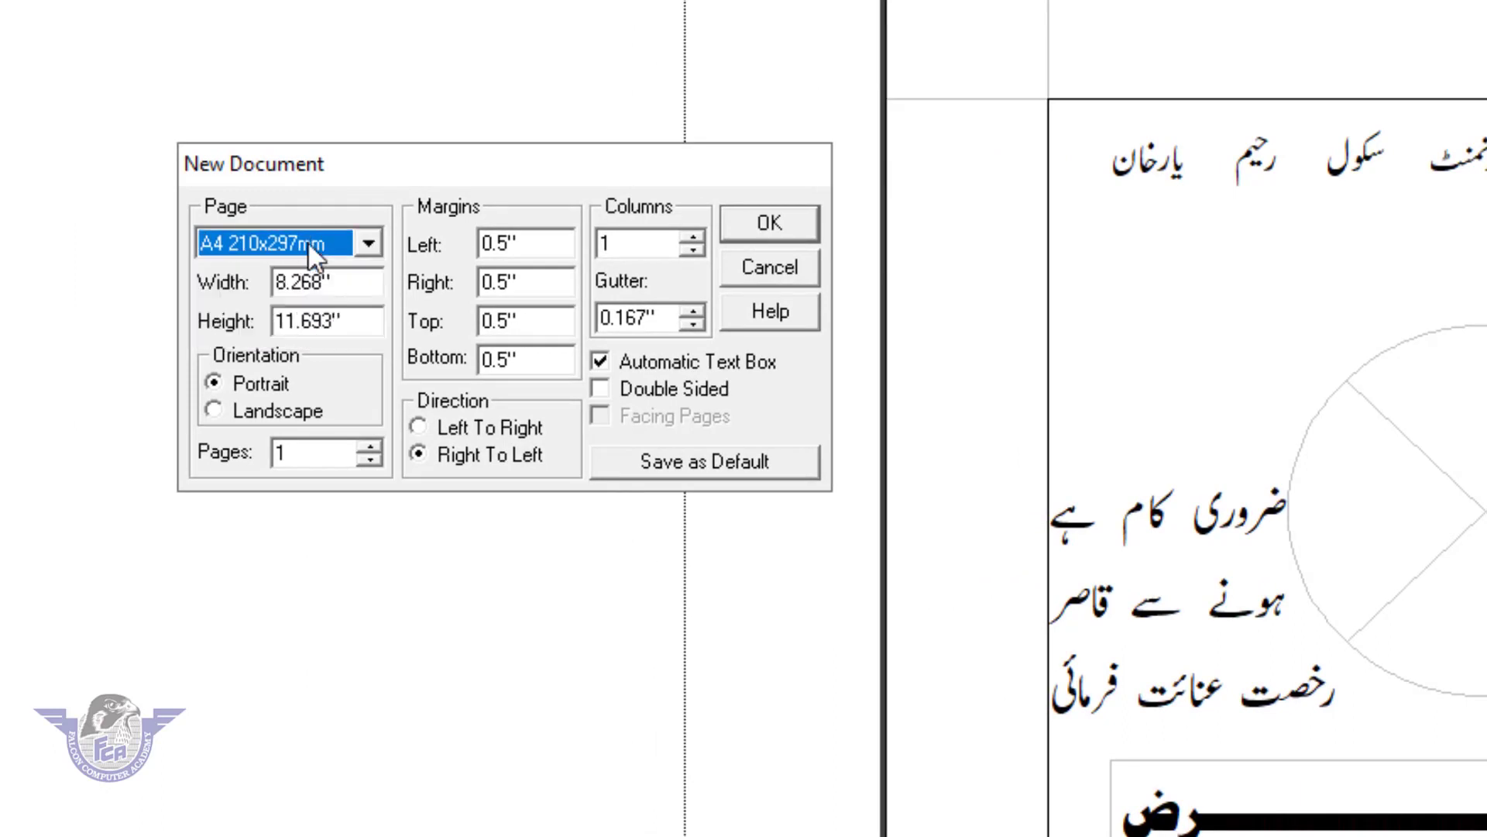
left_click(345, 283)
left_click(355, 325)
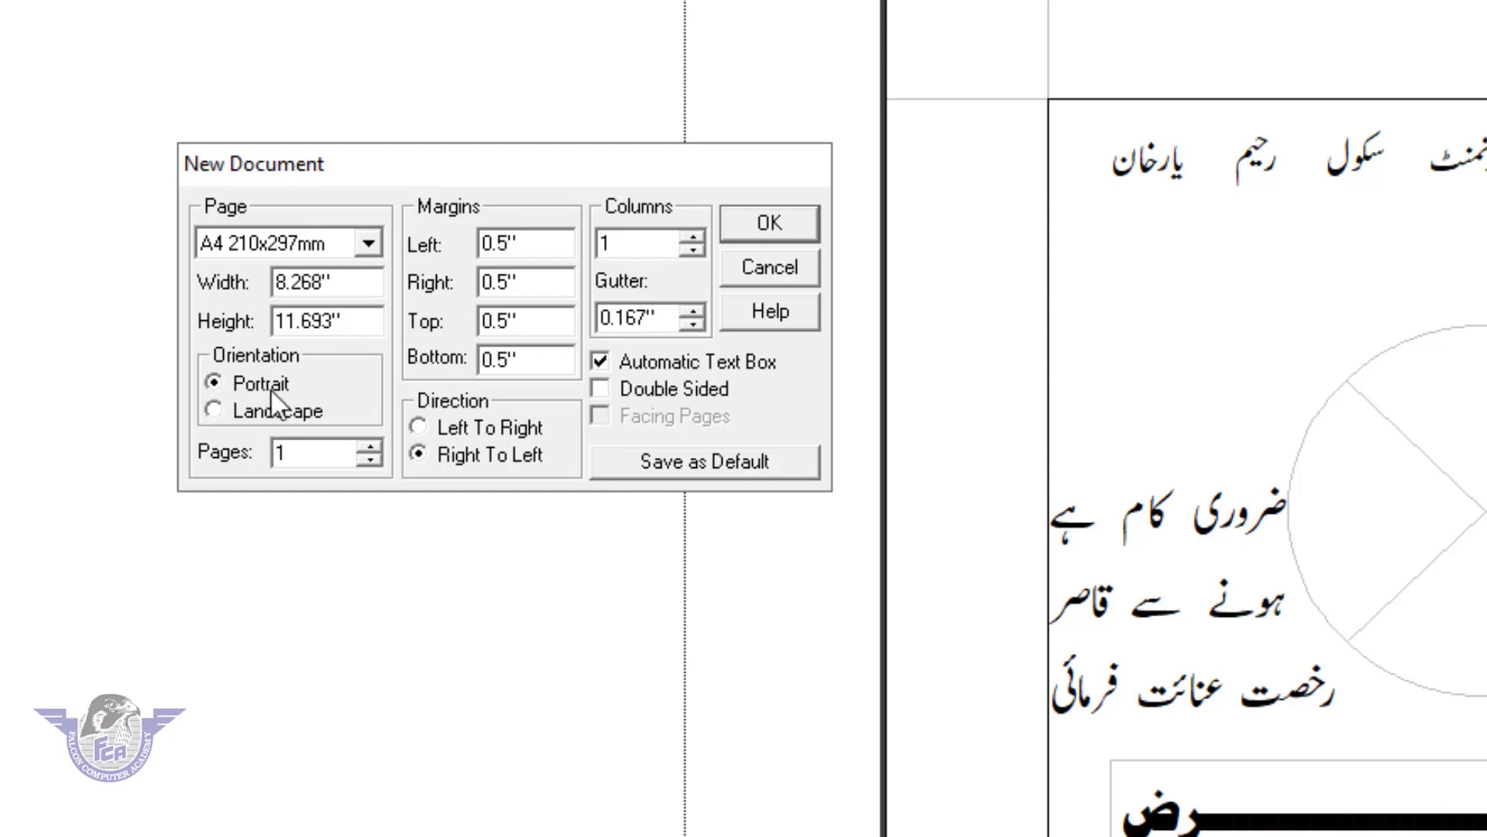
left_click(531, 246)
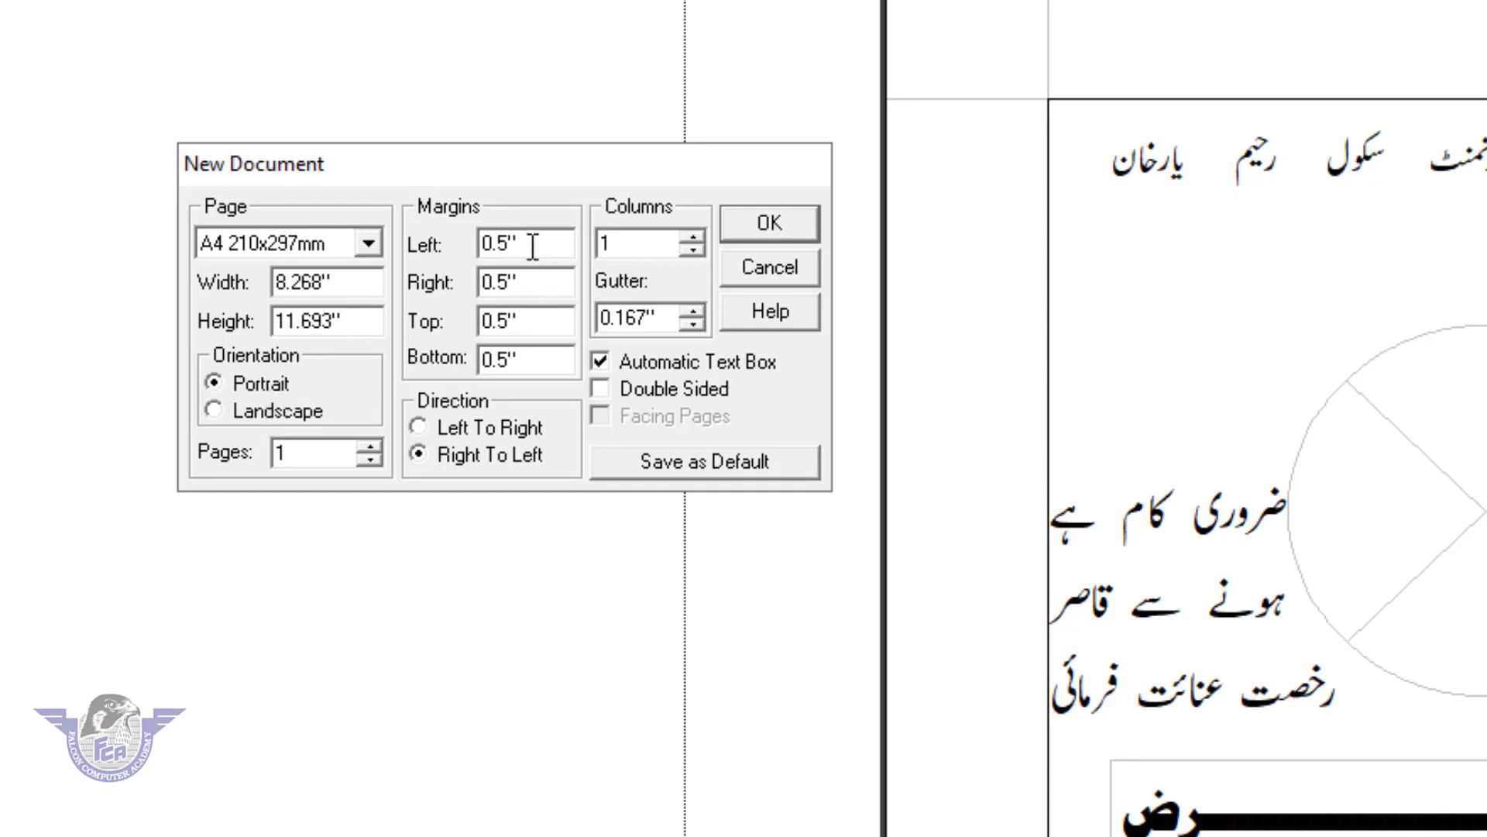
left_click(533, 292)
left_click(533, 317)
left_click(768, 269)
Step: Draw an elliptical picture box about 2.05" wide and 2.25" high over the starting words of the letter's heading
left_click(62, 48)
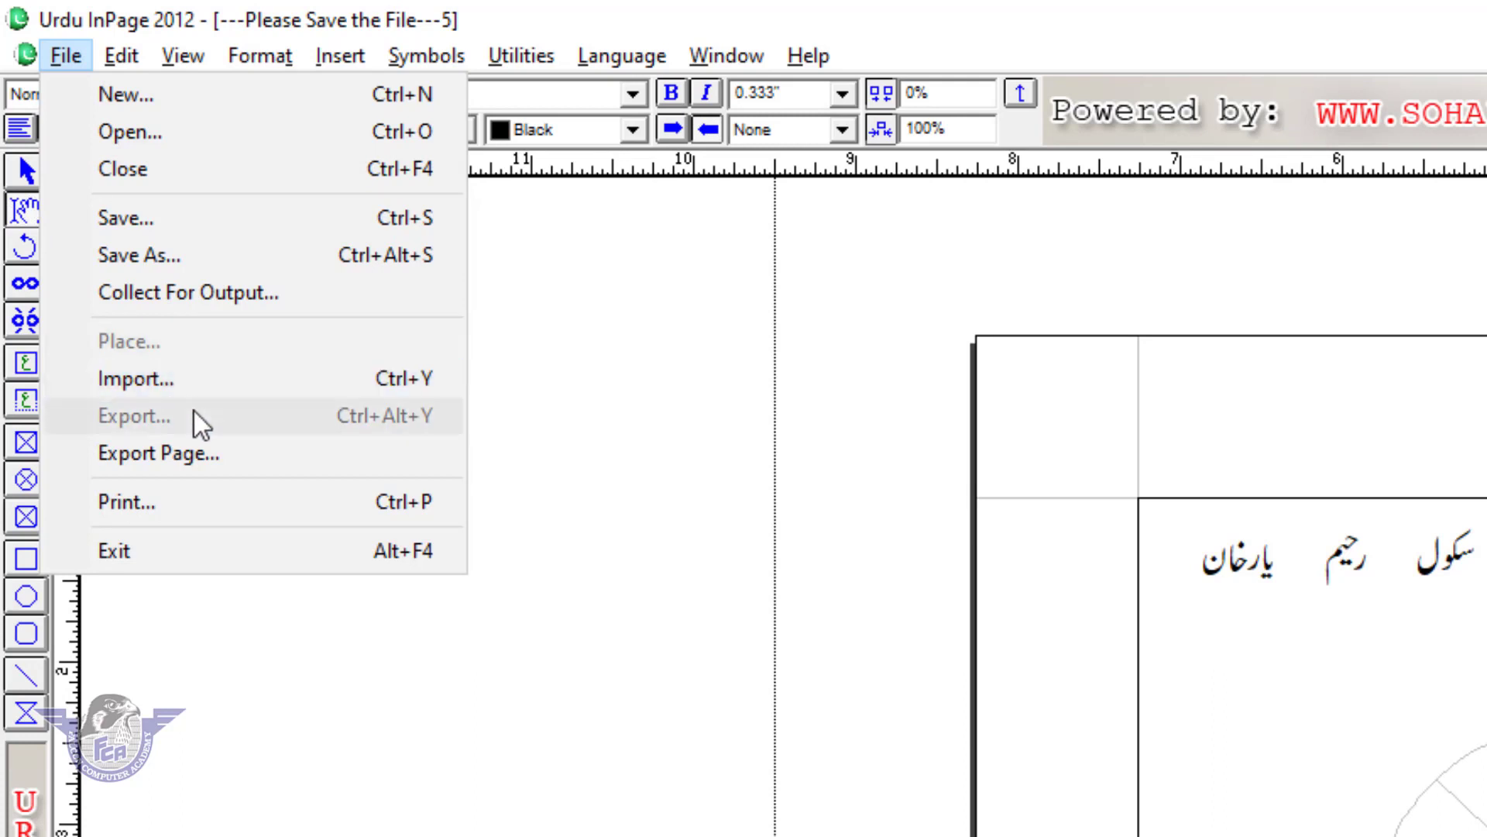
key("Escape")
left_click(1411, 782)
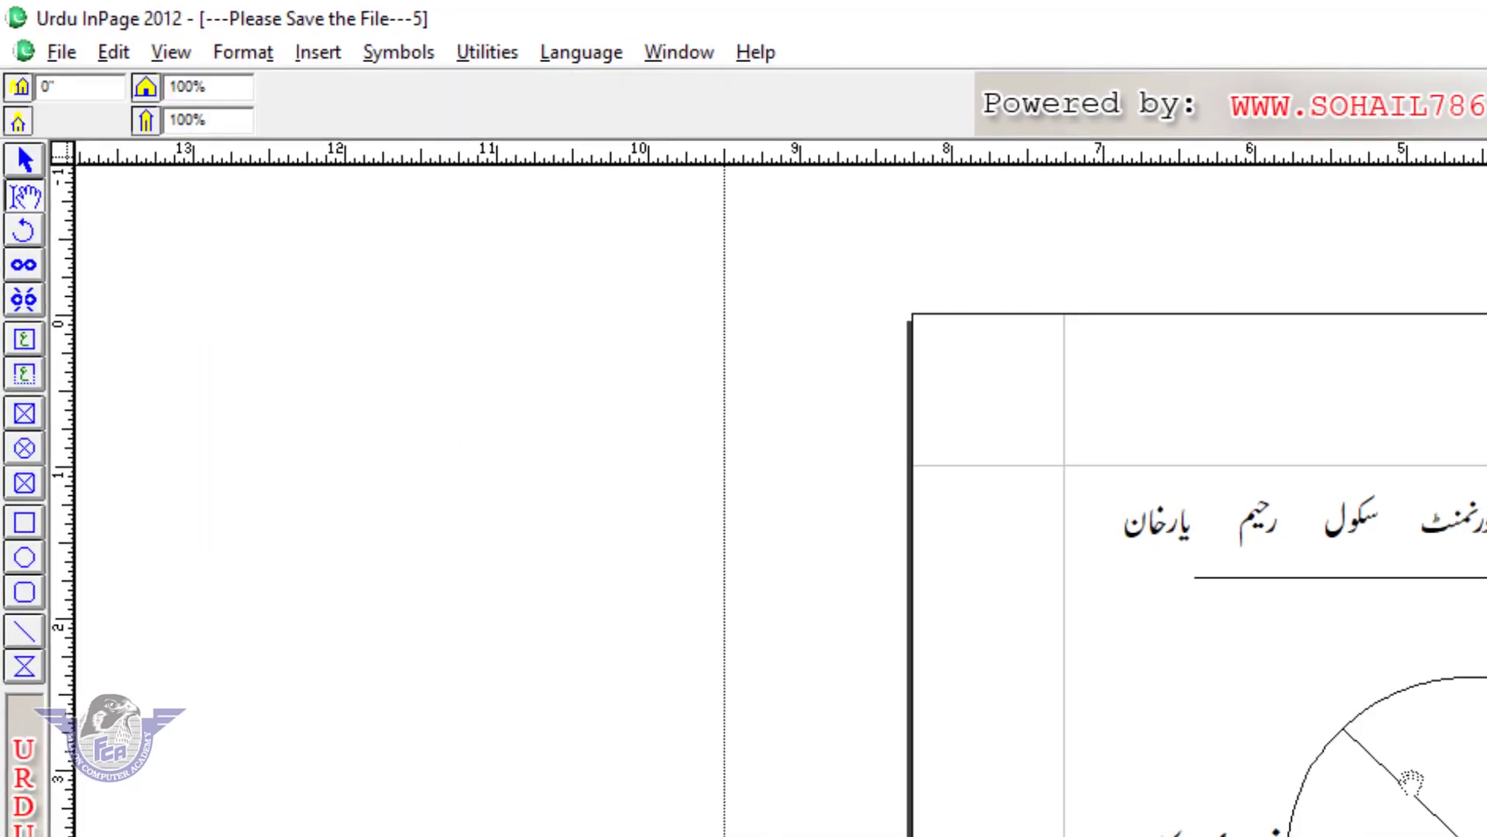
left_click(24, 448)
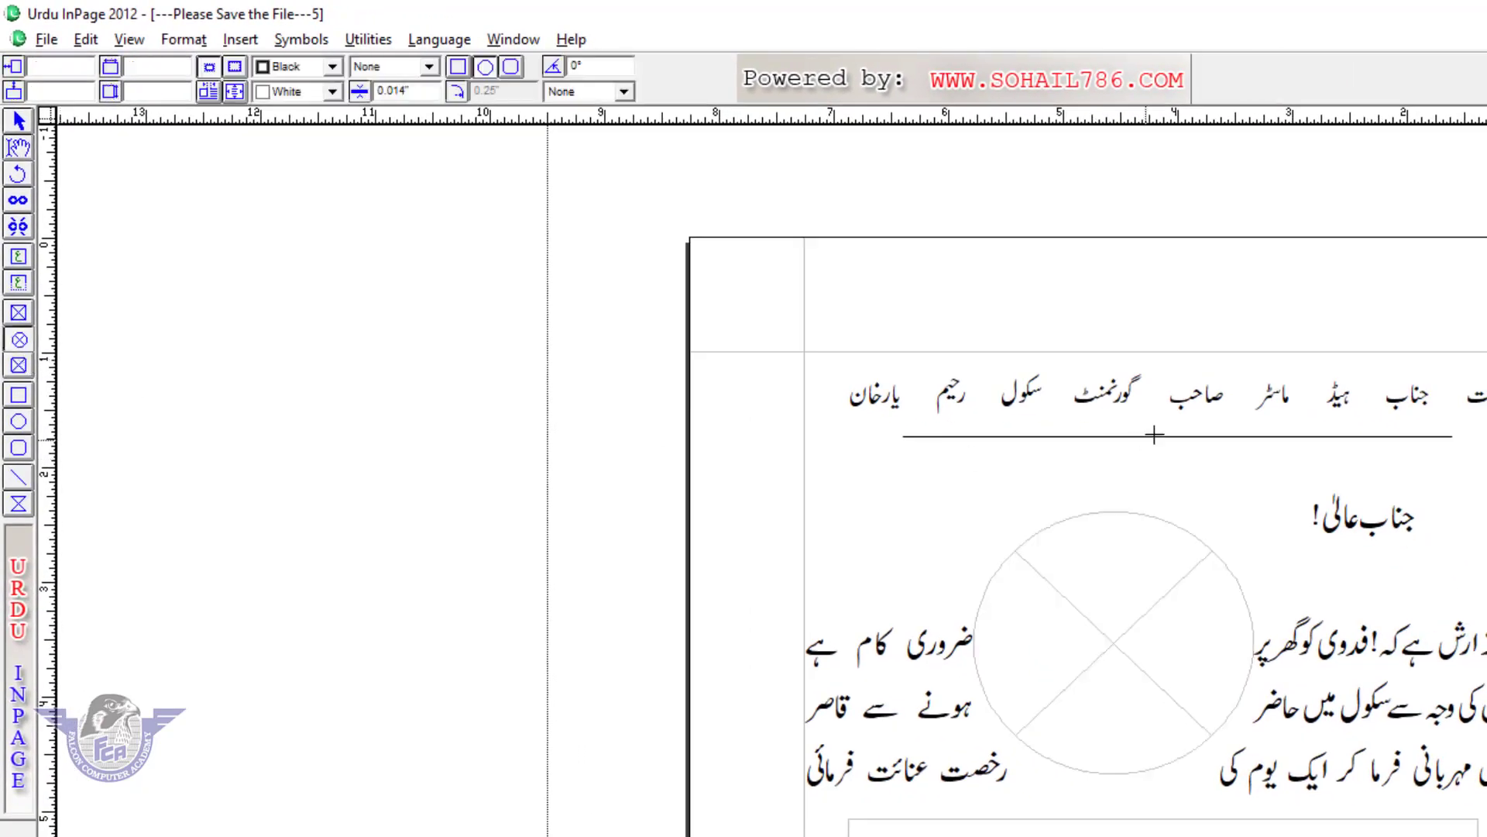
mouse_move(1260, 397)
left_mouse_down()
mouse_move(1331, 465)
mouse_move(1423, 614)
mouse_move(1486, 657)
left_mouse_up()
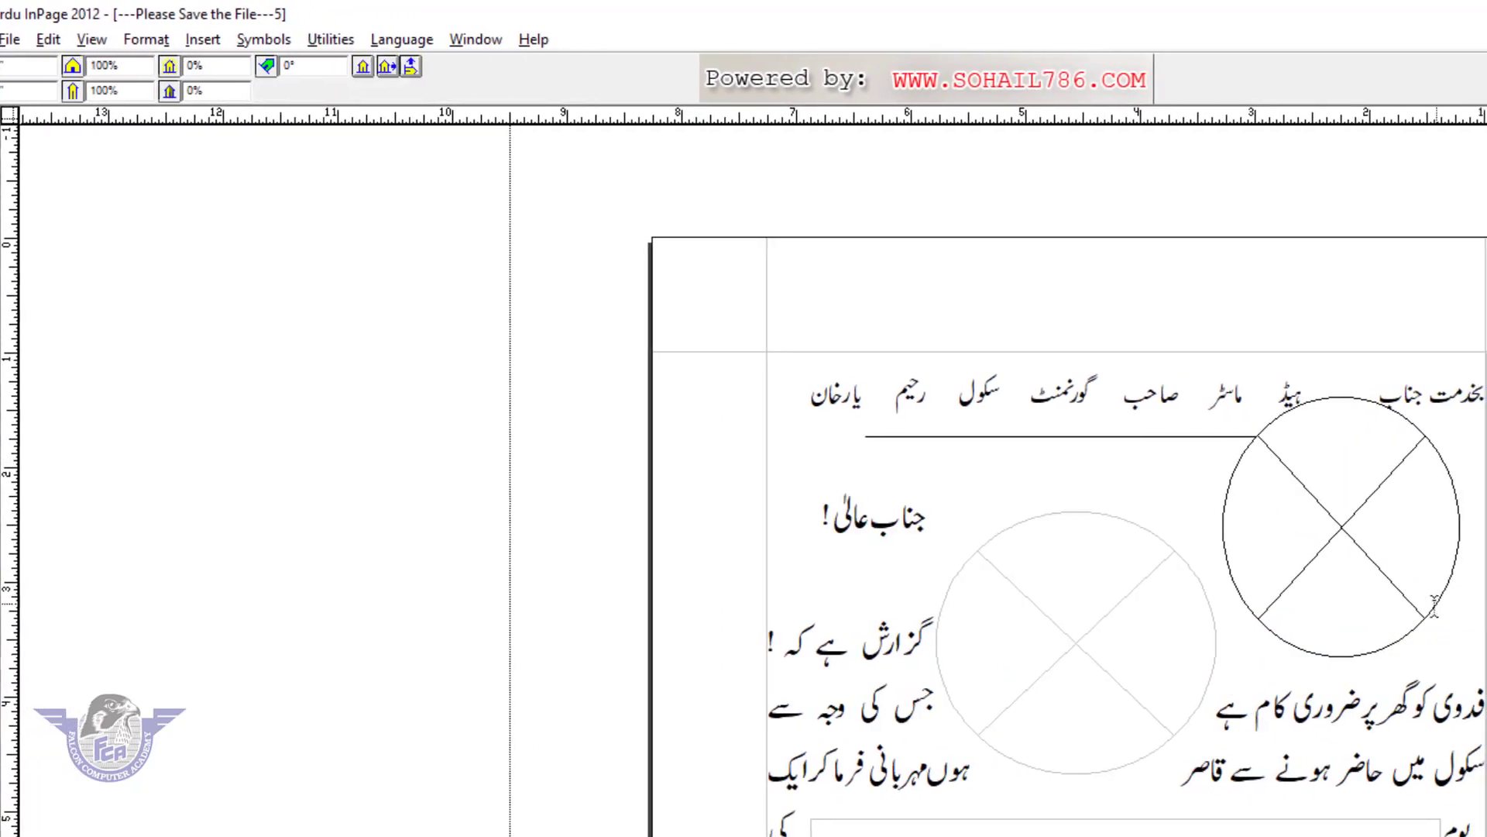
Step: Start importing a picture into the new ellipse, look in the Downloads folder and enable the preview
left_click(18, 43)
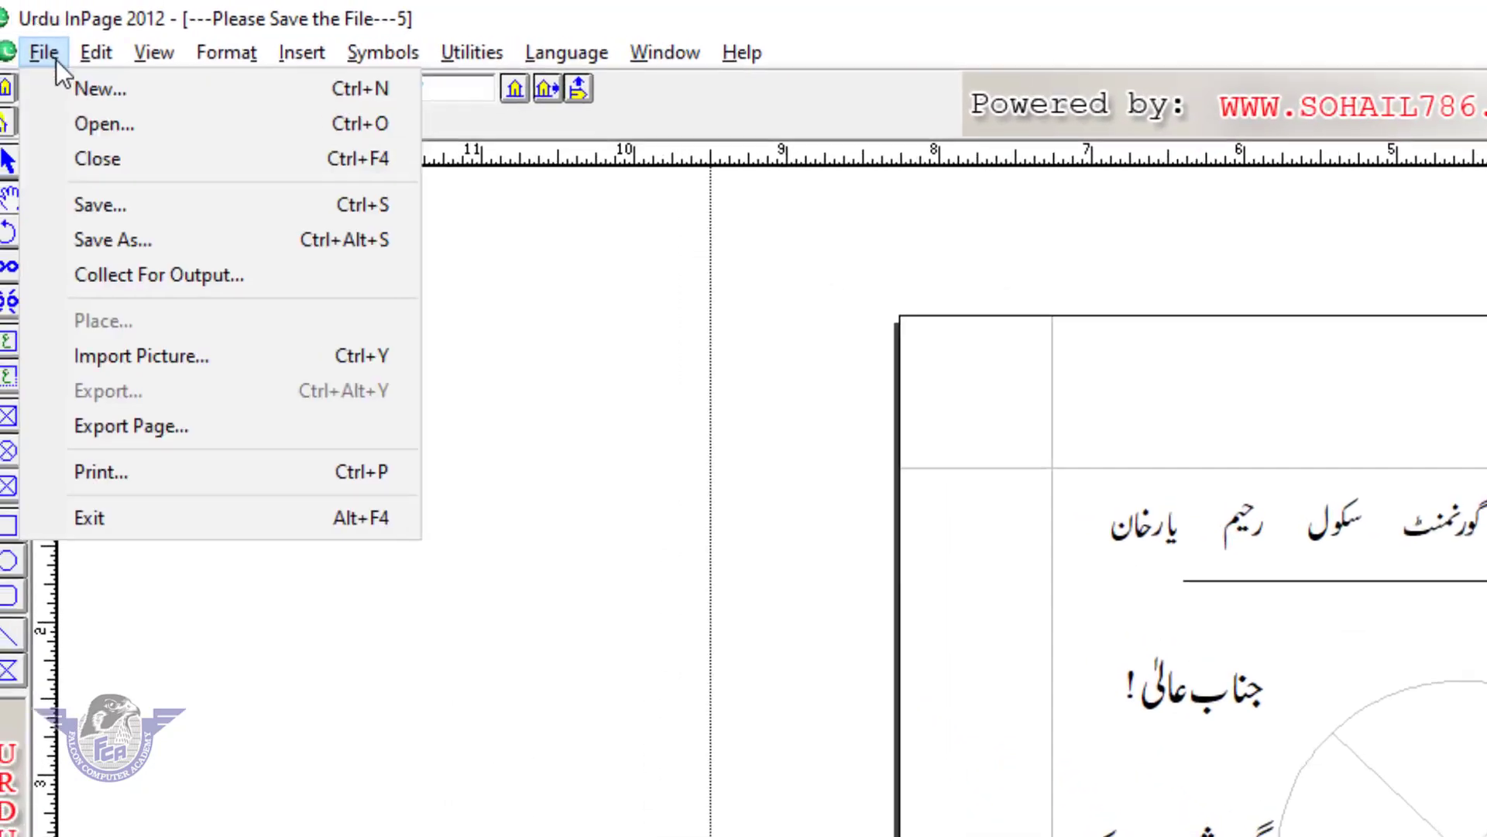
left_click(172, 355)
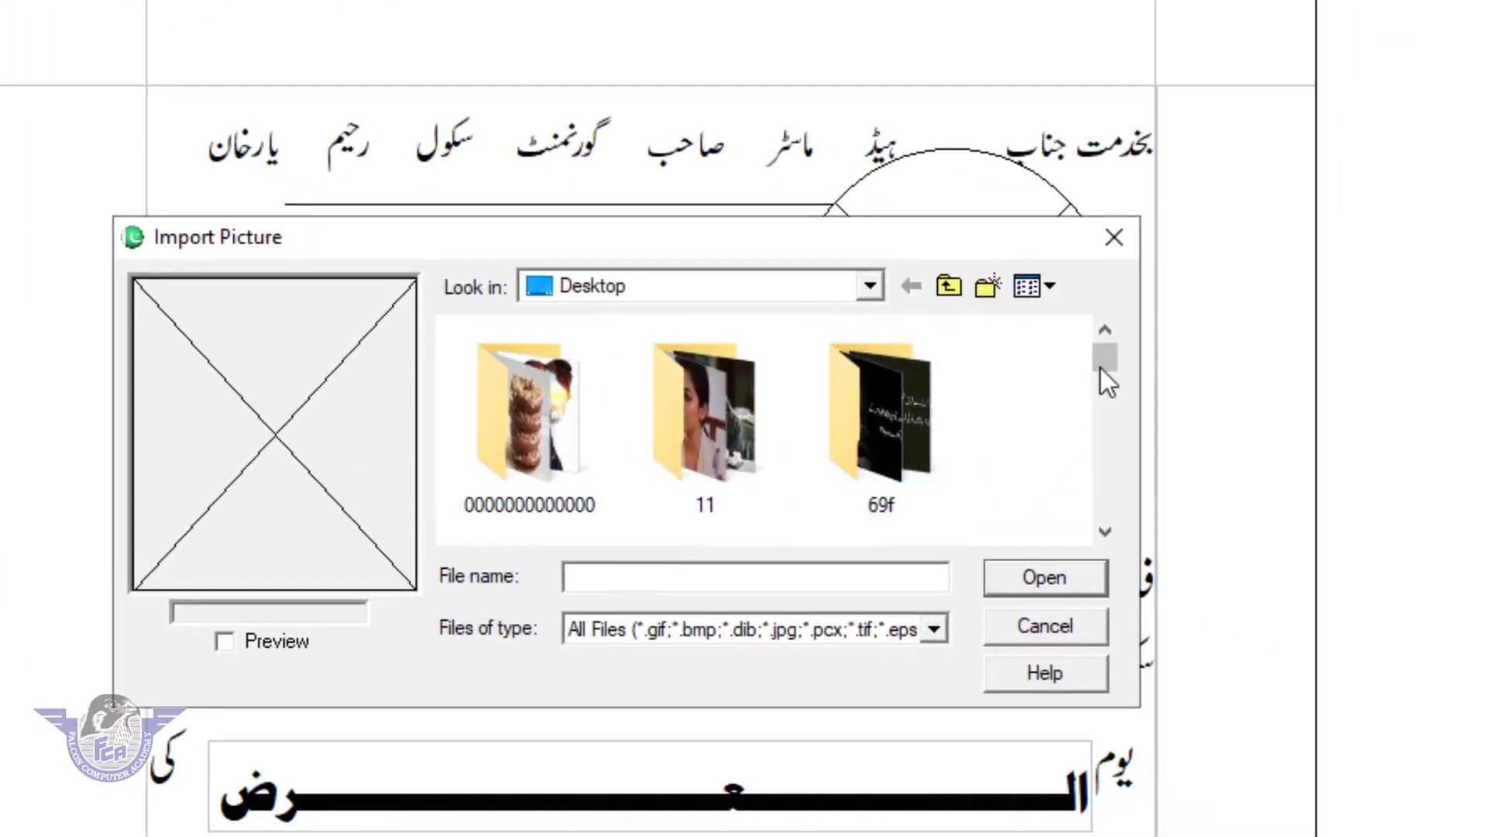
scroll(1106, 380, "down", 3)
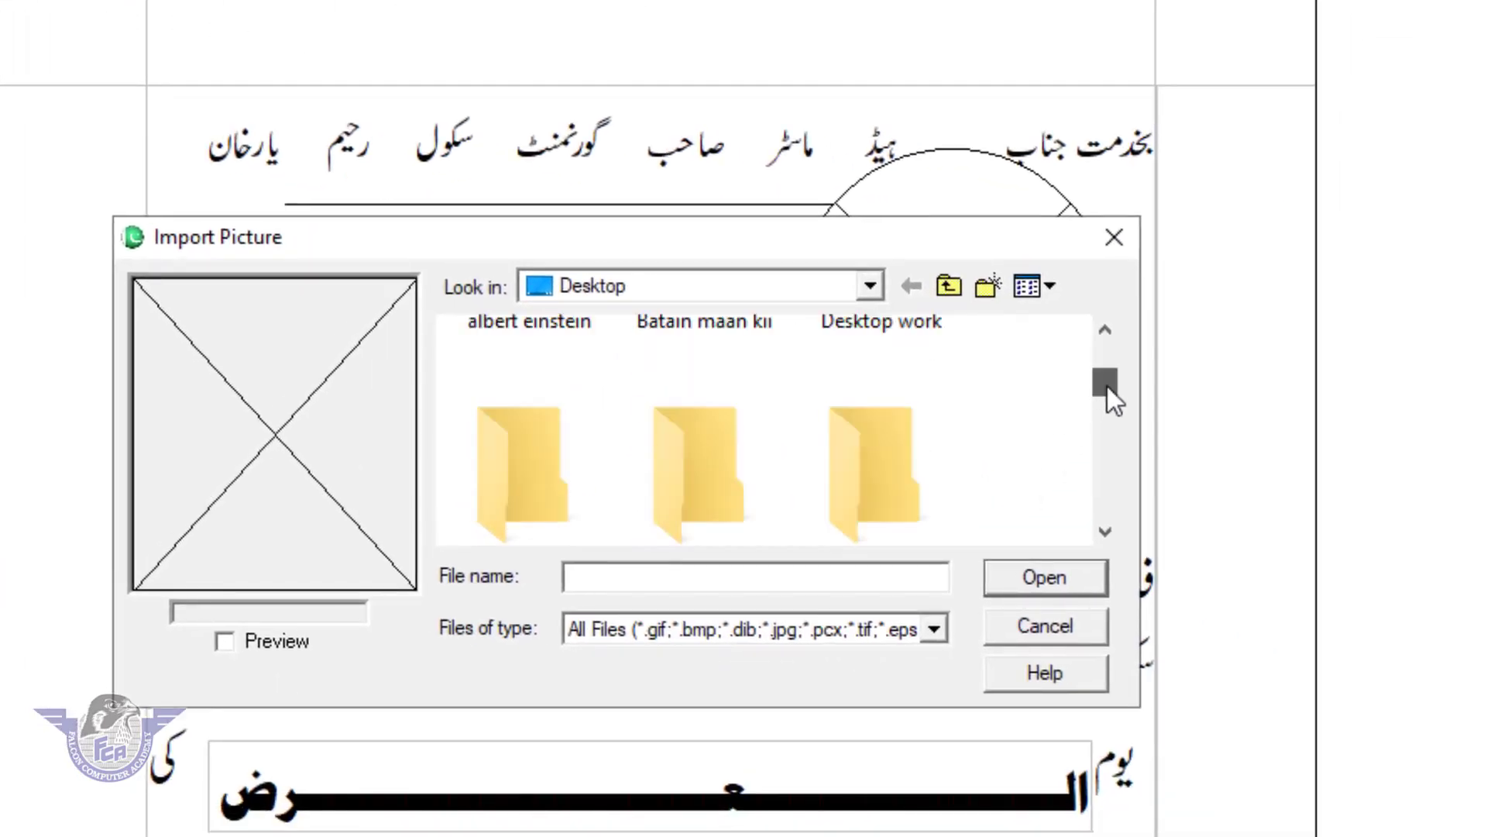
scroll(1108, 364, "up", 3)
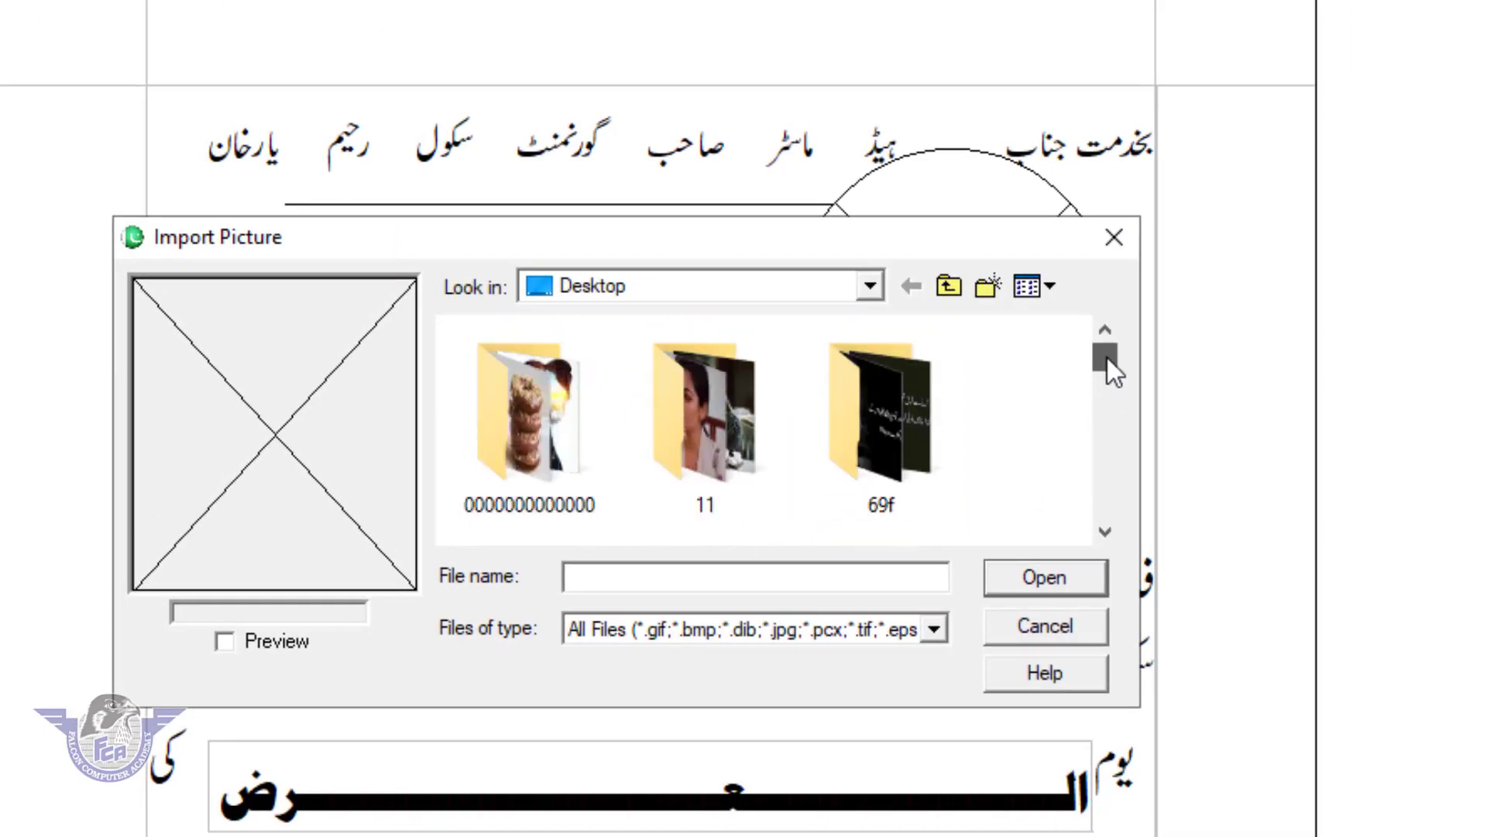
left_click(751, 293)
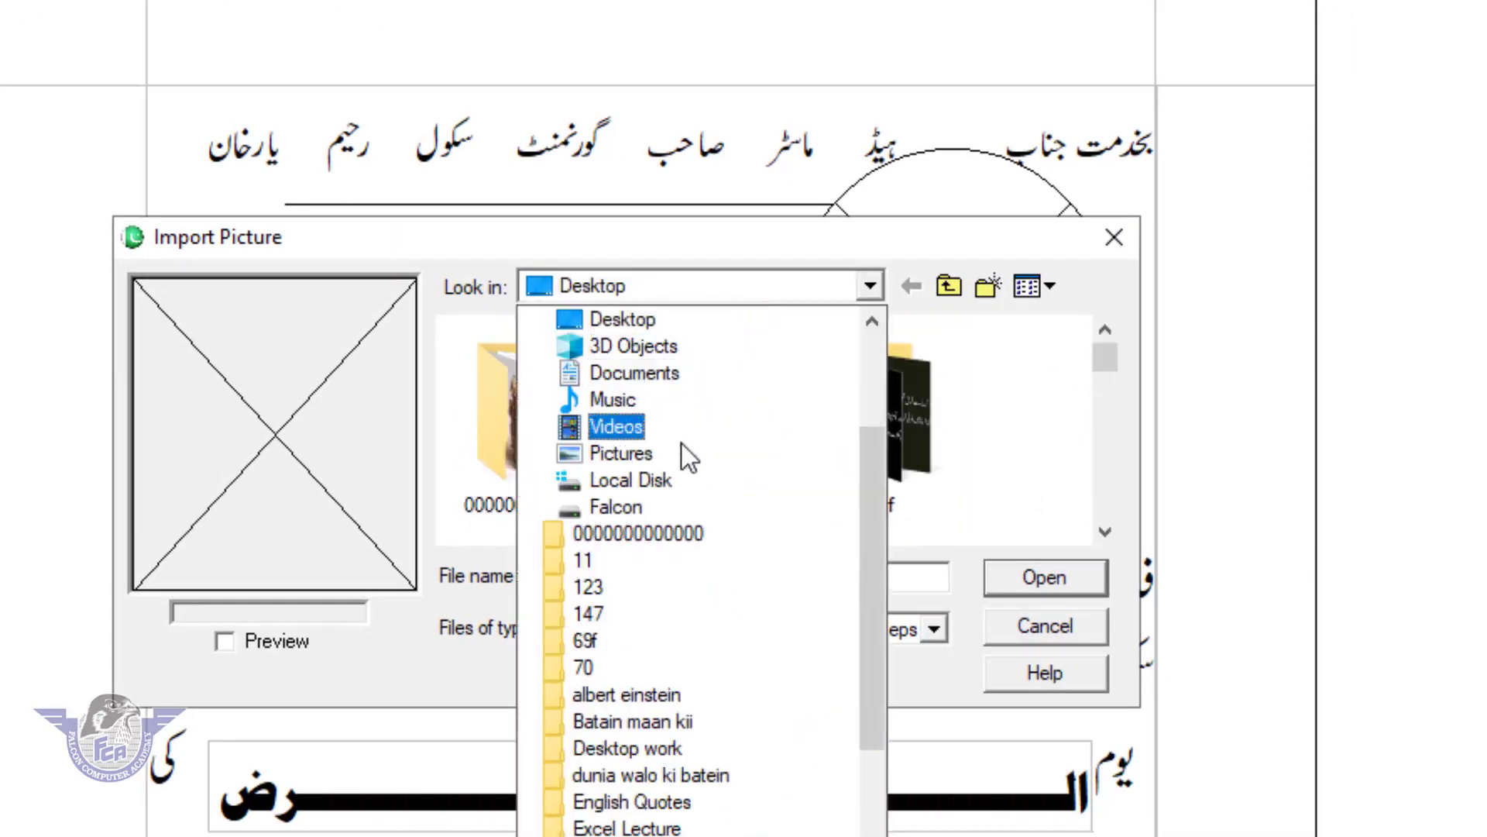
scroll(680, 468, "down", 1)
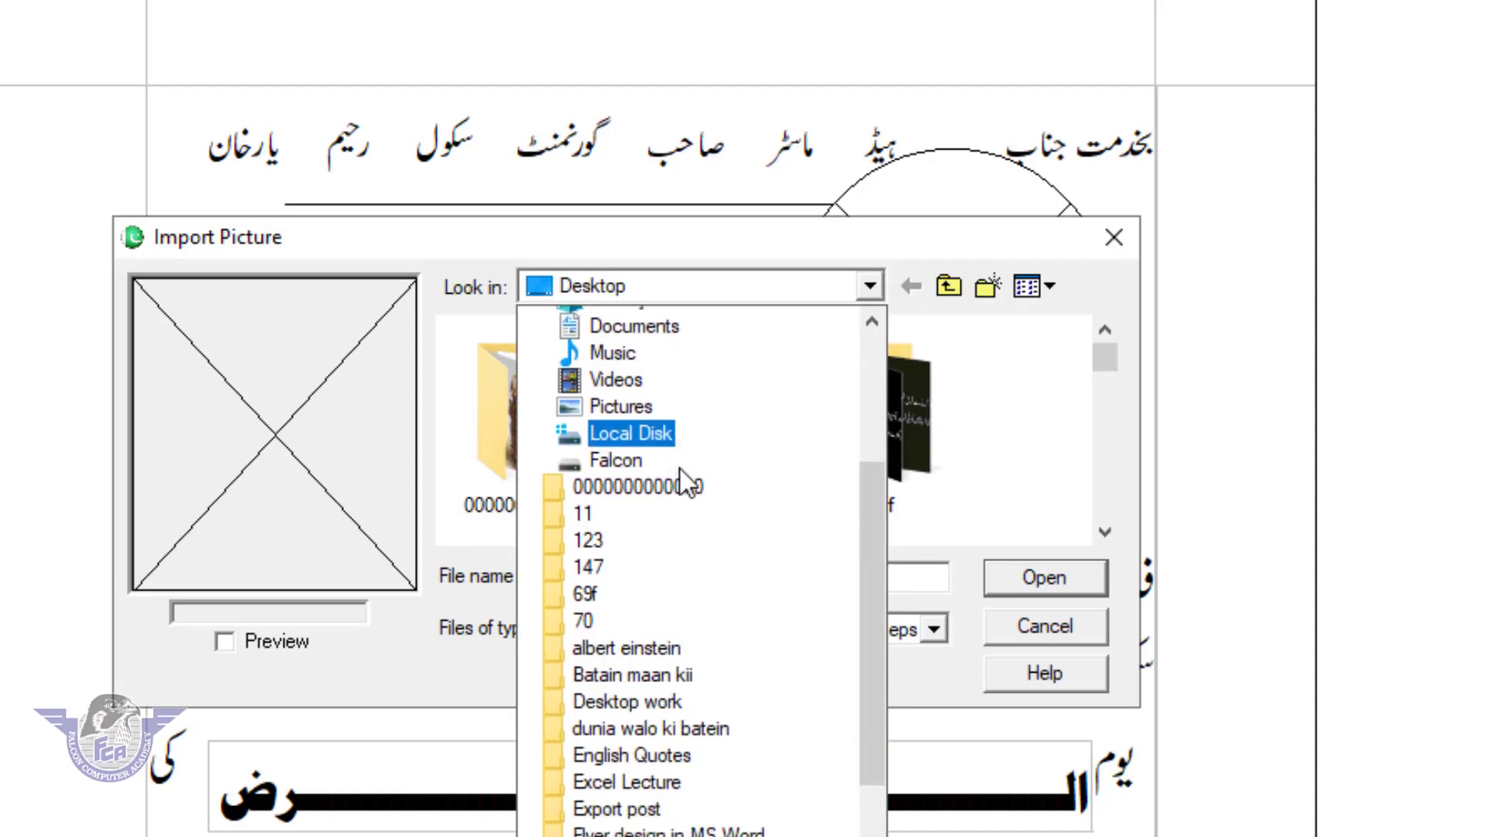
scroll(680, 468, "up", 3)
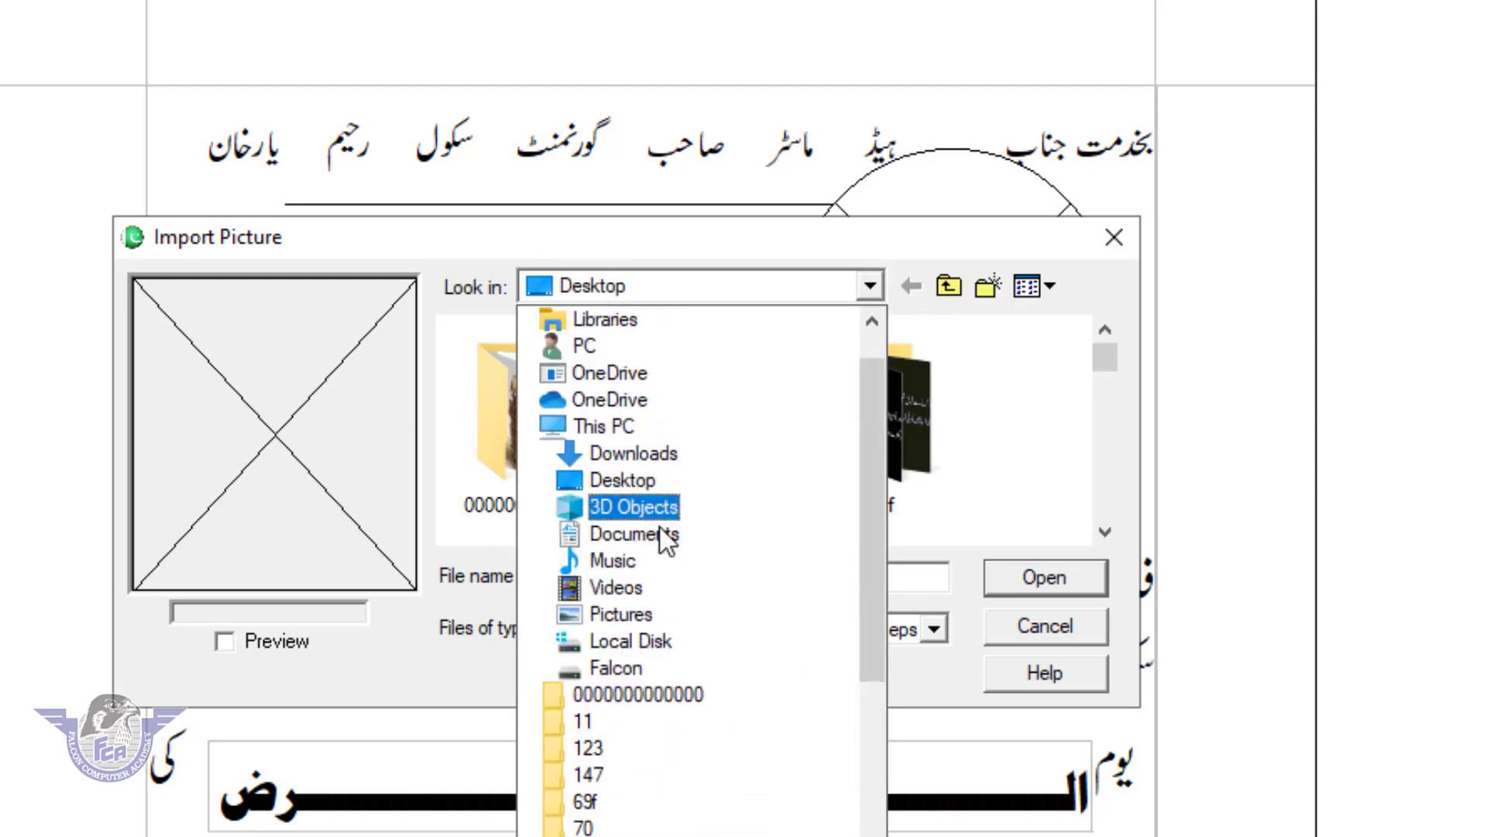
left_click(670, 457)
left_click(285, 639)
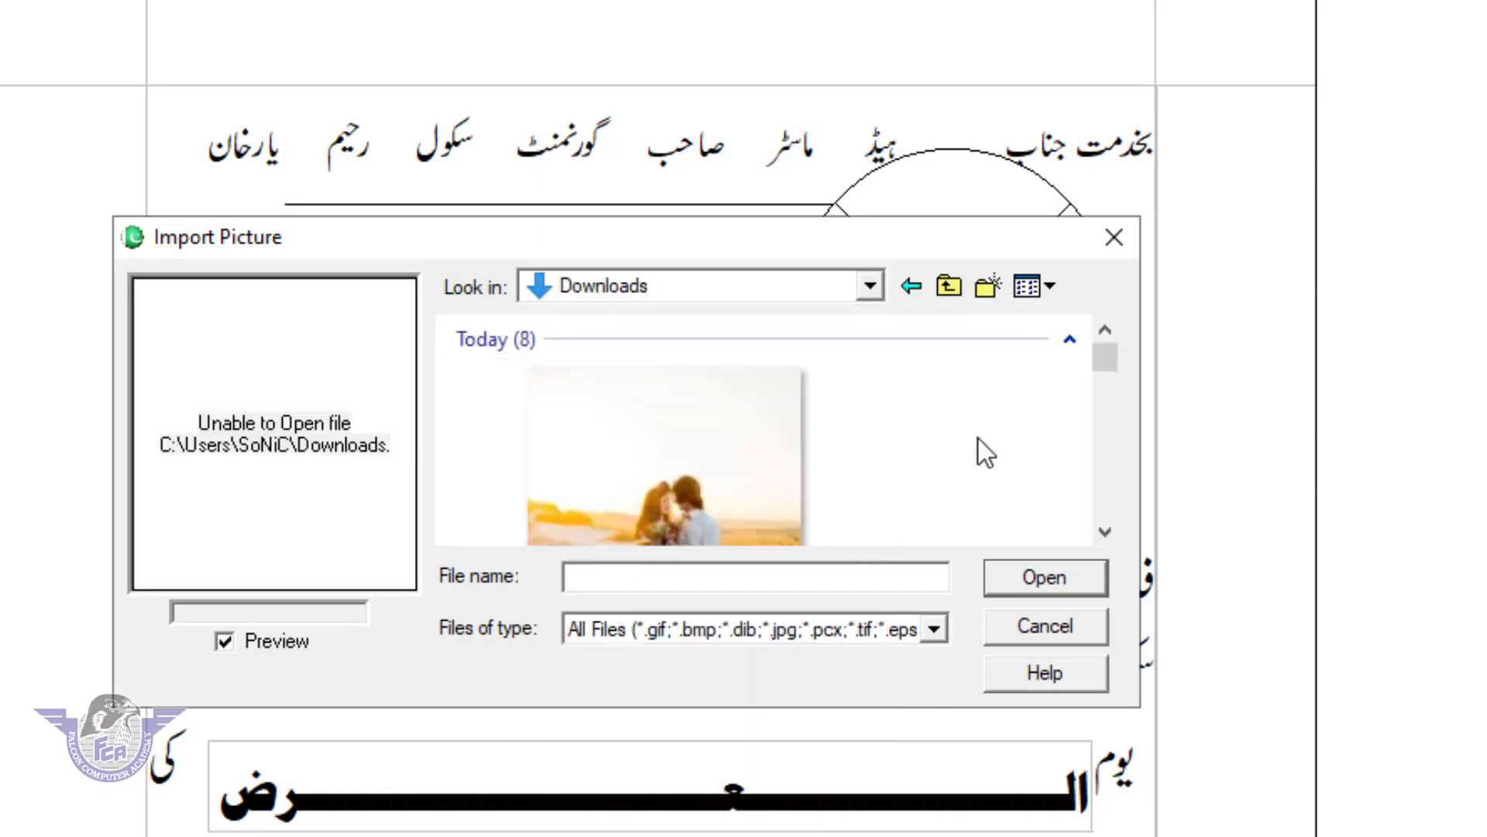
Step: Import the 1140x600 black-and-white photo of the seated man in a suit into the elliptical picture box
left_click_drag(1100, 358, 1099, 375)
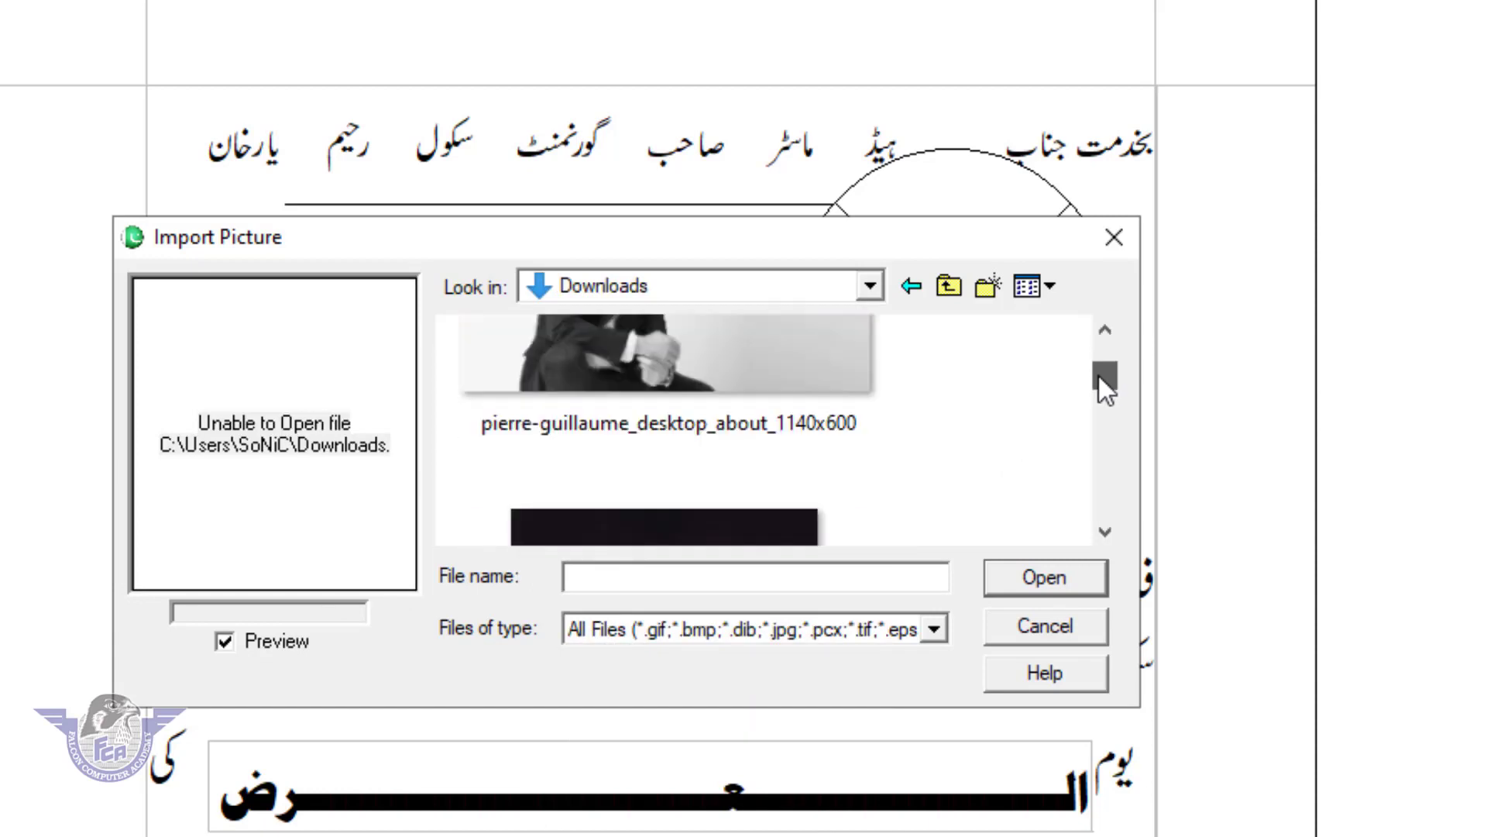
left_click(772, 402)
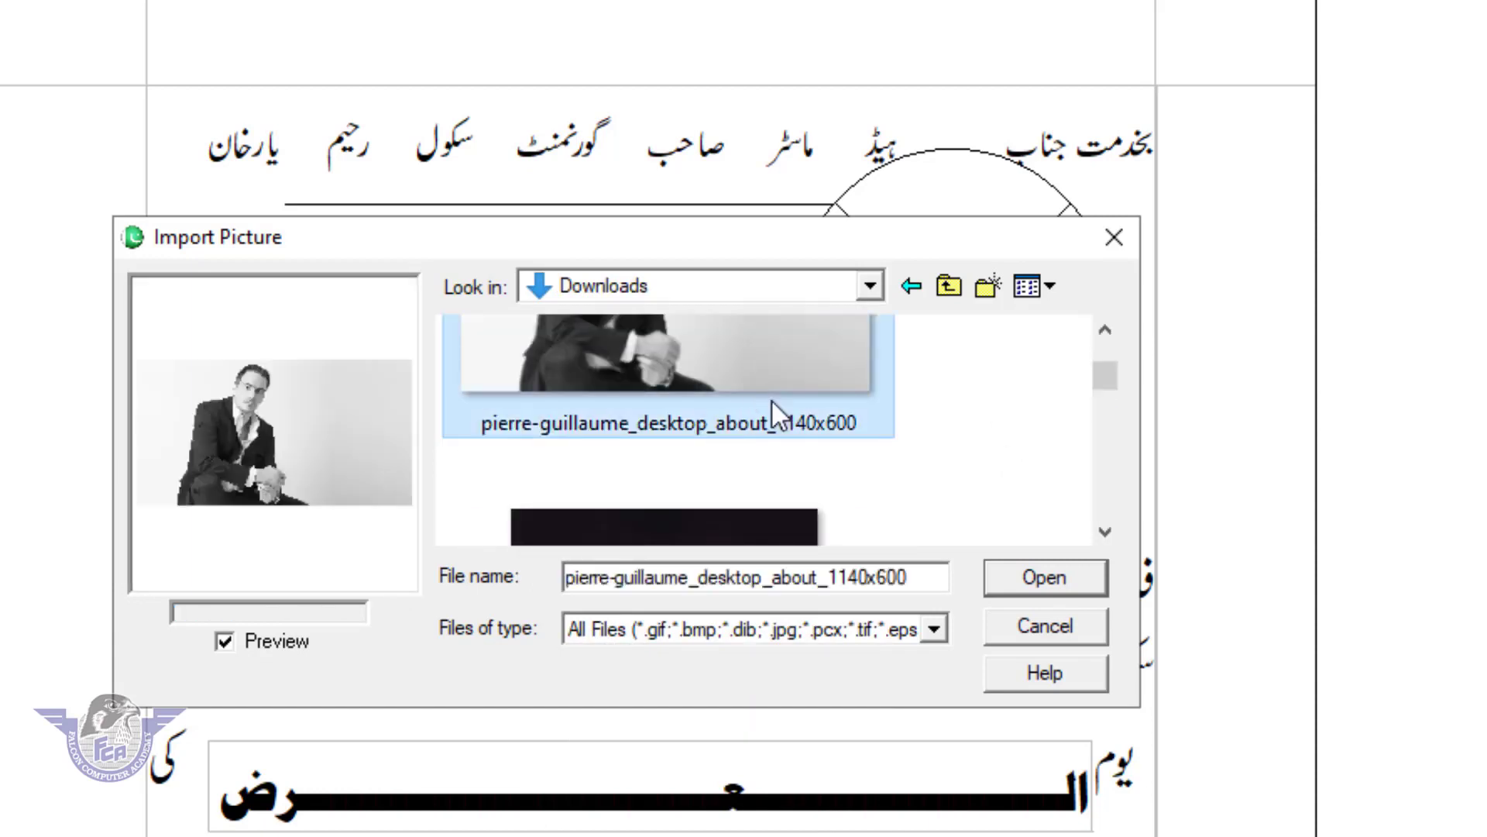
left_click(1026, 575)
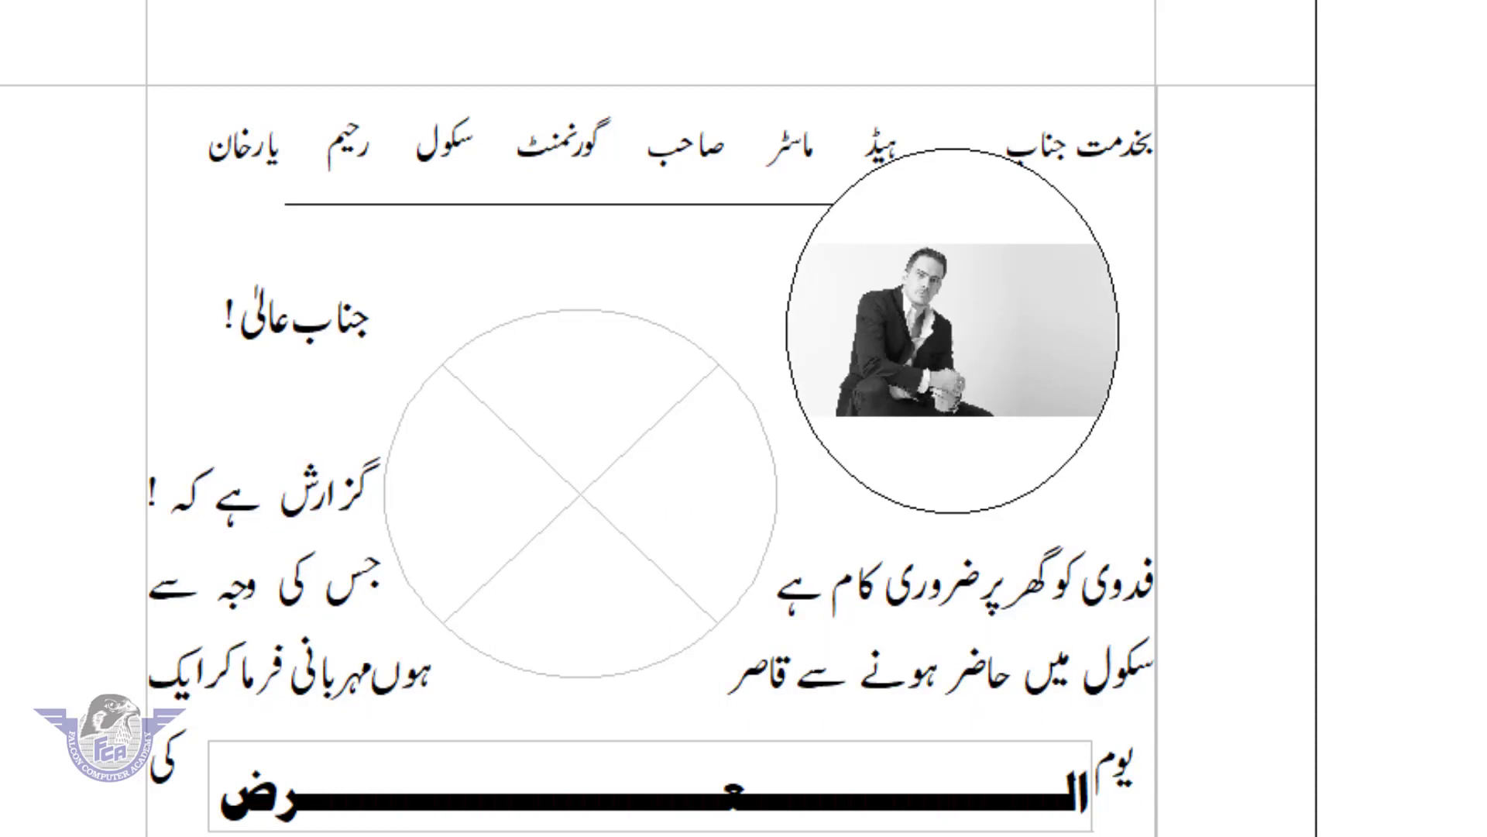
Step: View the options for exporting the page as a picture, and close them without exporting
left_click(62, 60)
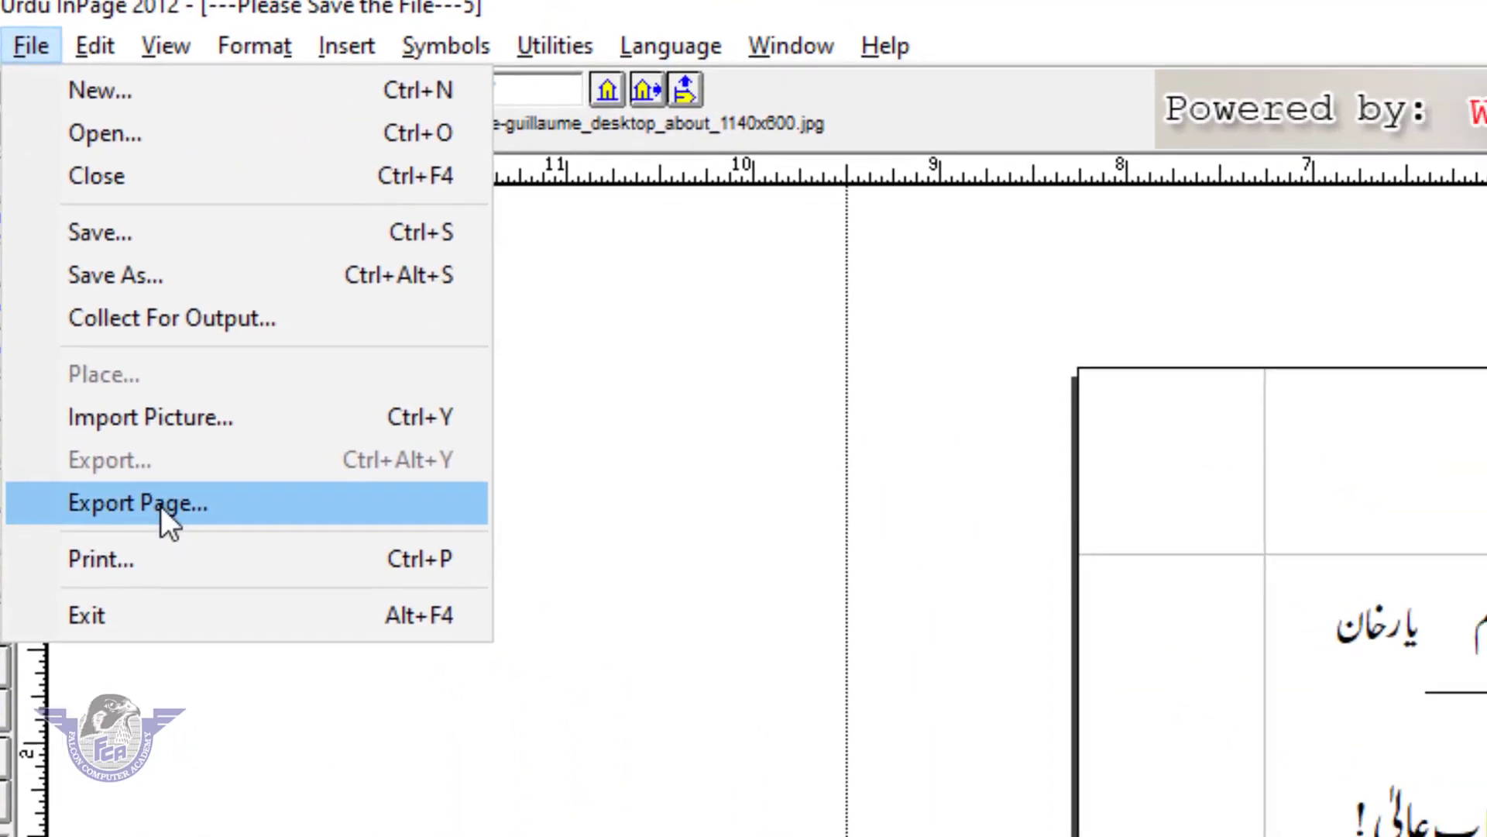
left_click(206, 524)
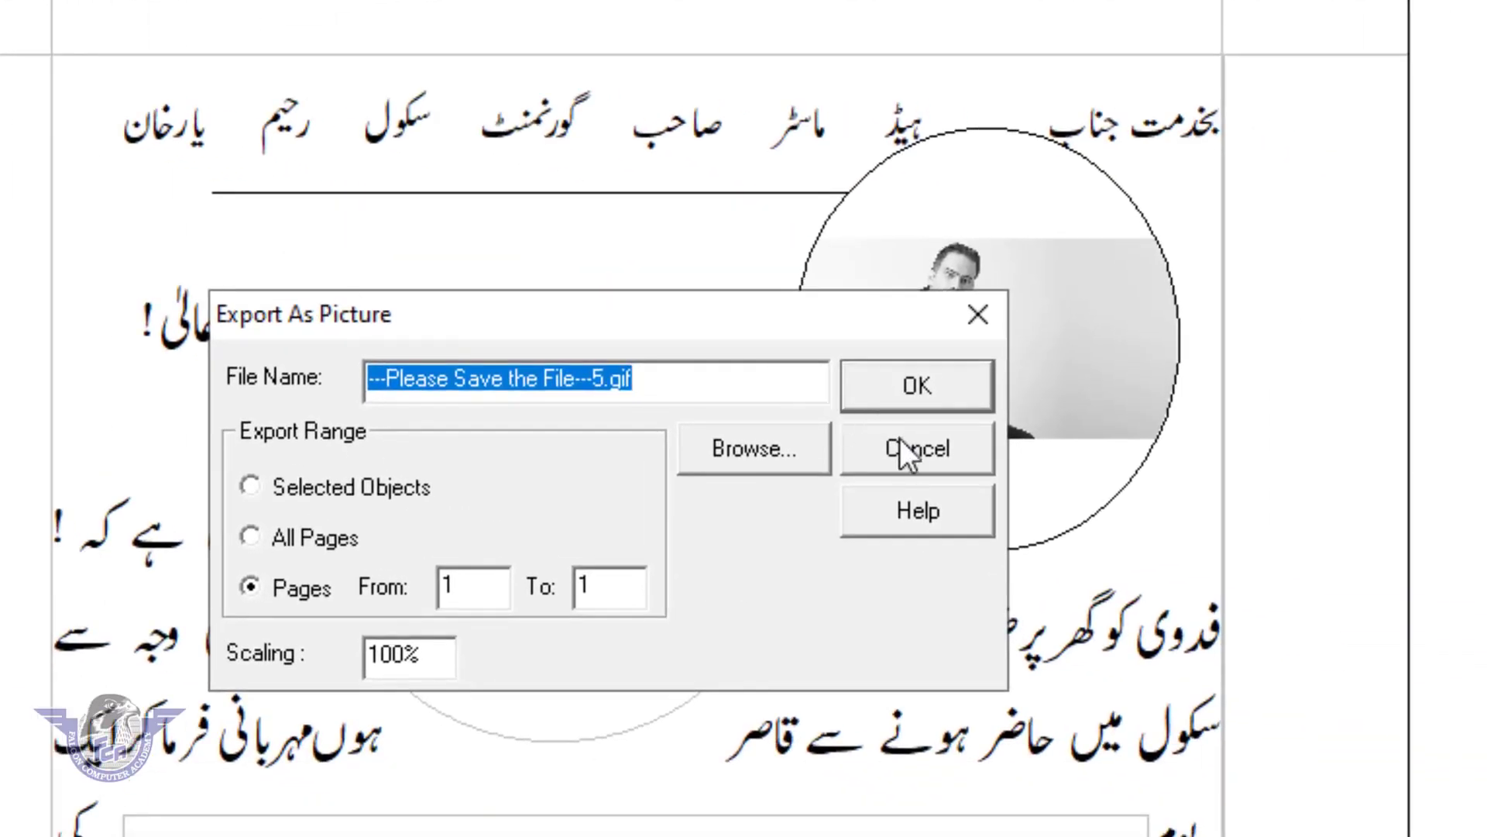
left_click(901, 441)
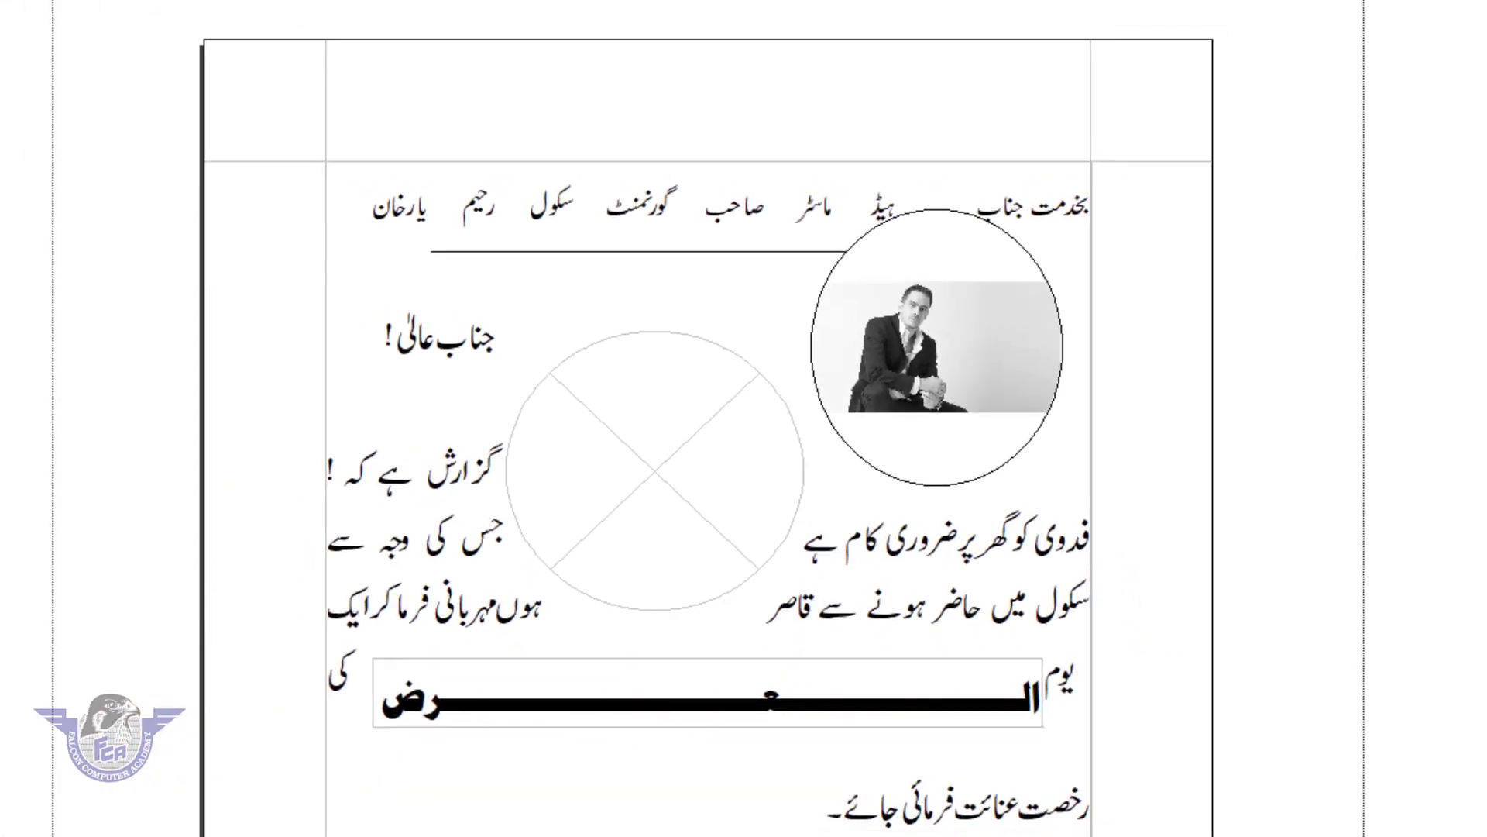
Step: Delete the ellipse containing the imported photo from the page
left_click(91, 42)
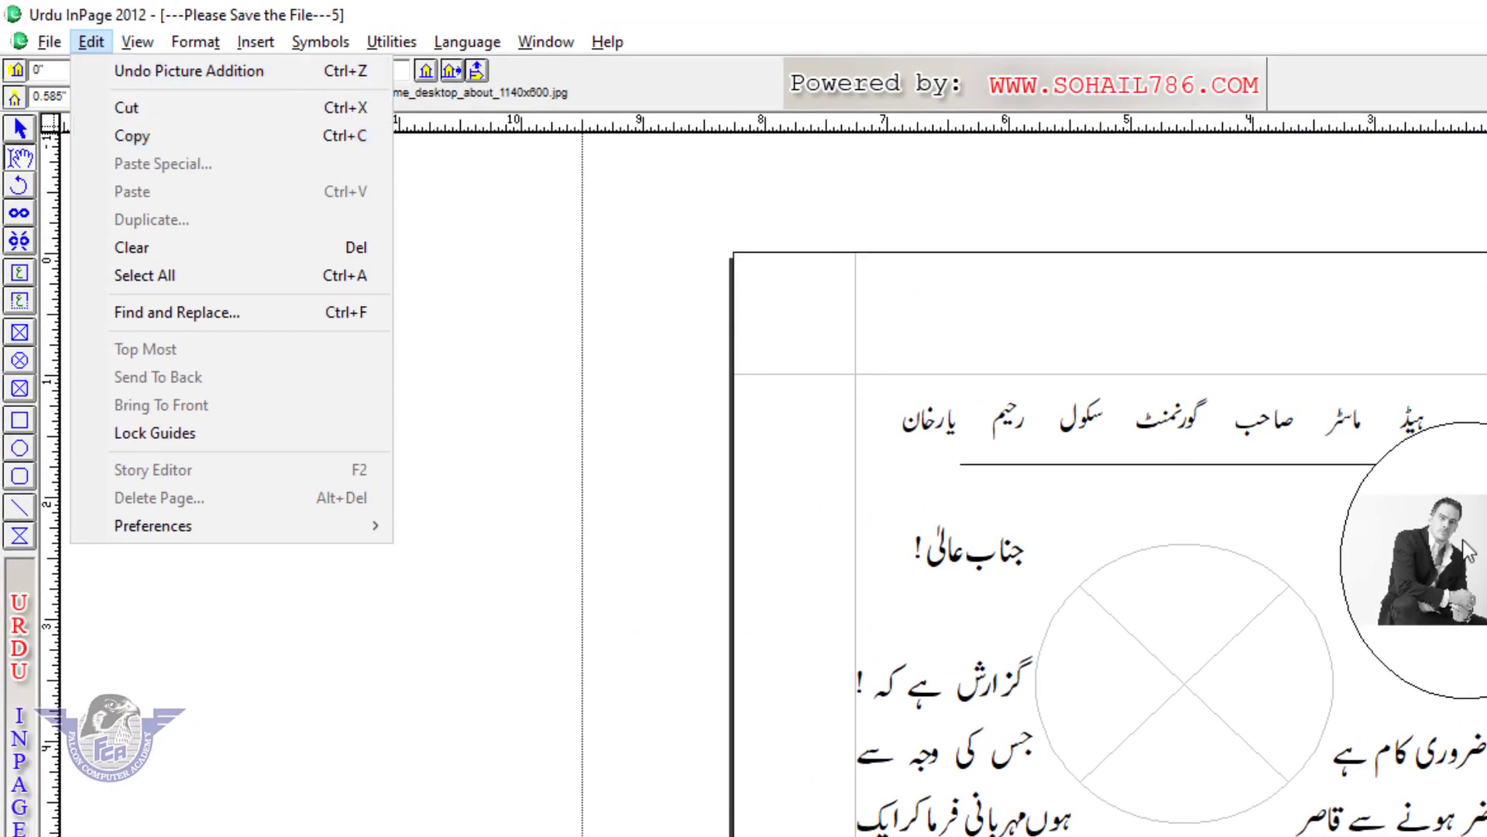
left_click(1466, 550)
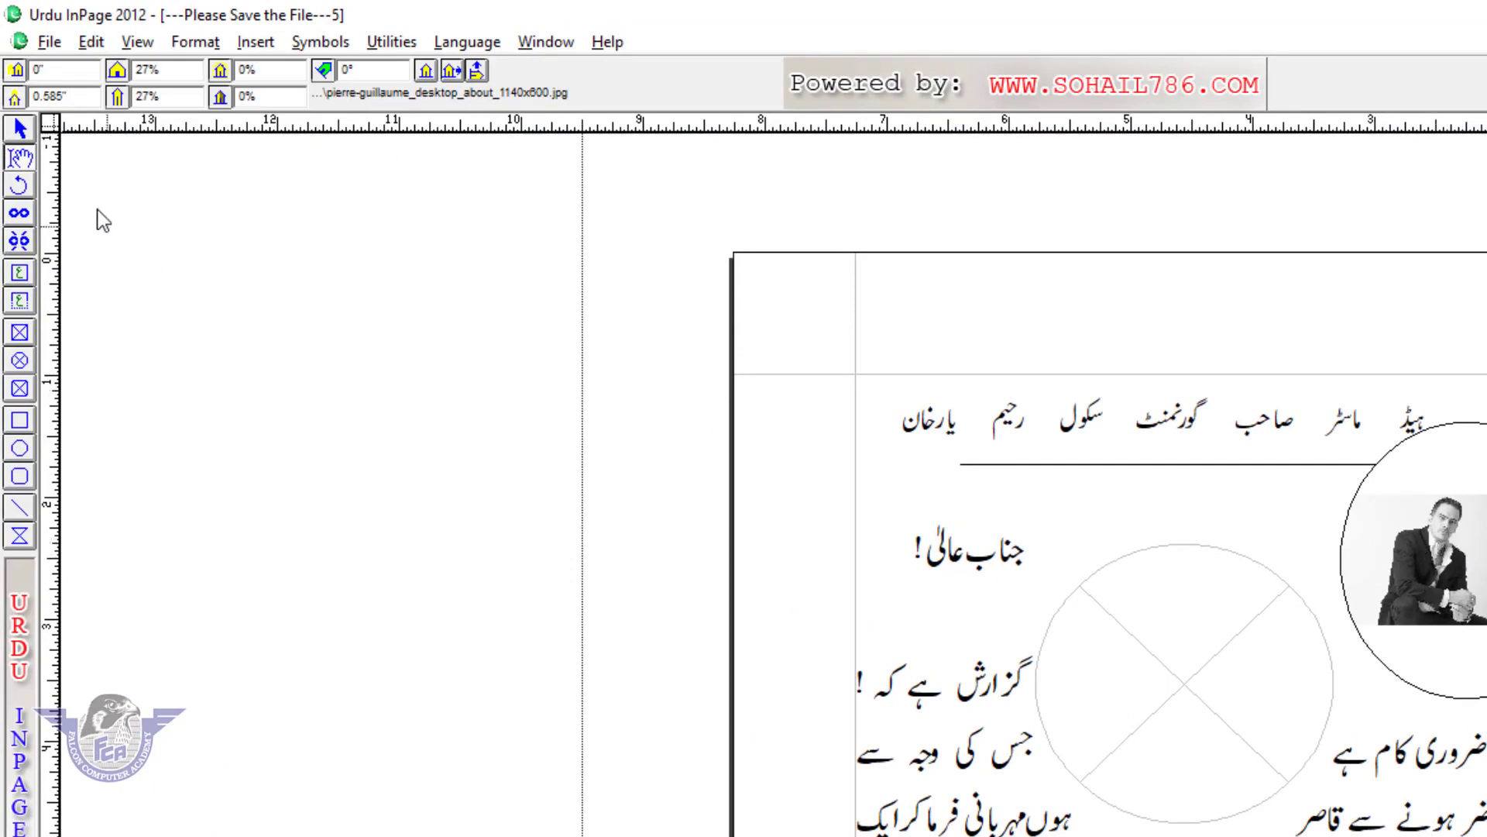
left_click(20, 129)
left_click(1432, 518)
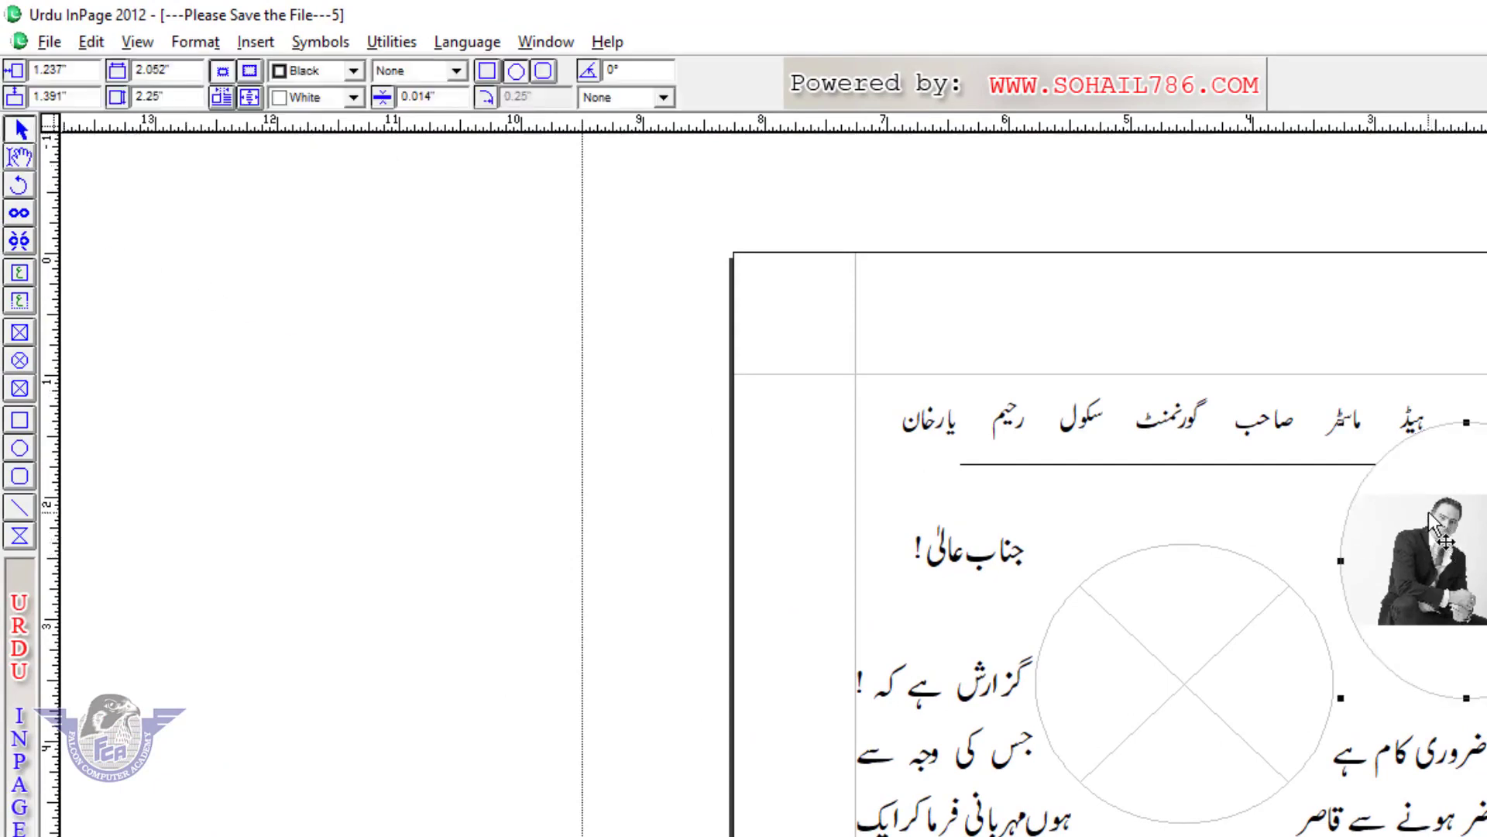
key("Delete")
Step: Undo the deletion of the photo ellipse, reverse that undo, and restore the ellipse again
left_click(90, 42)
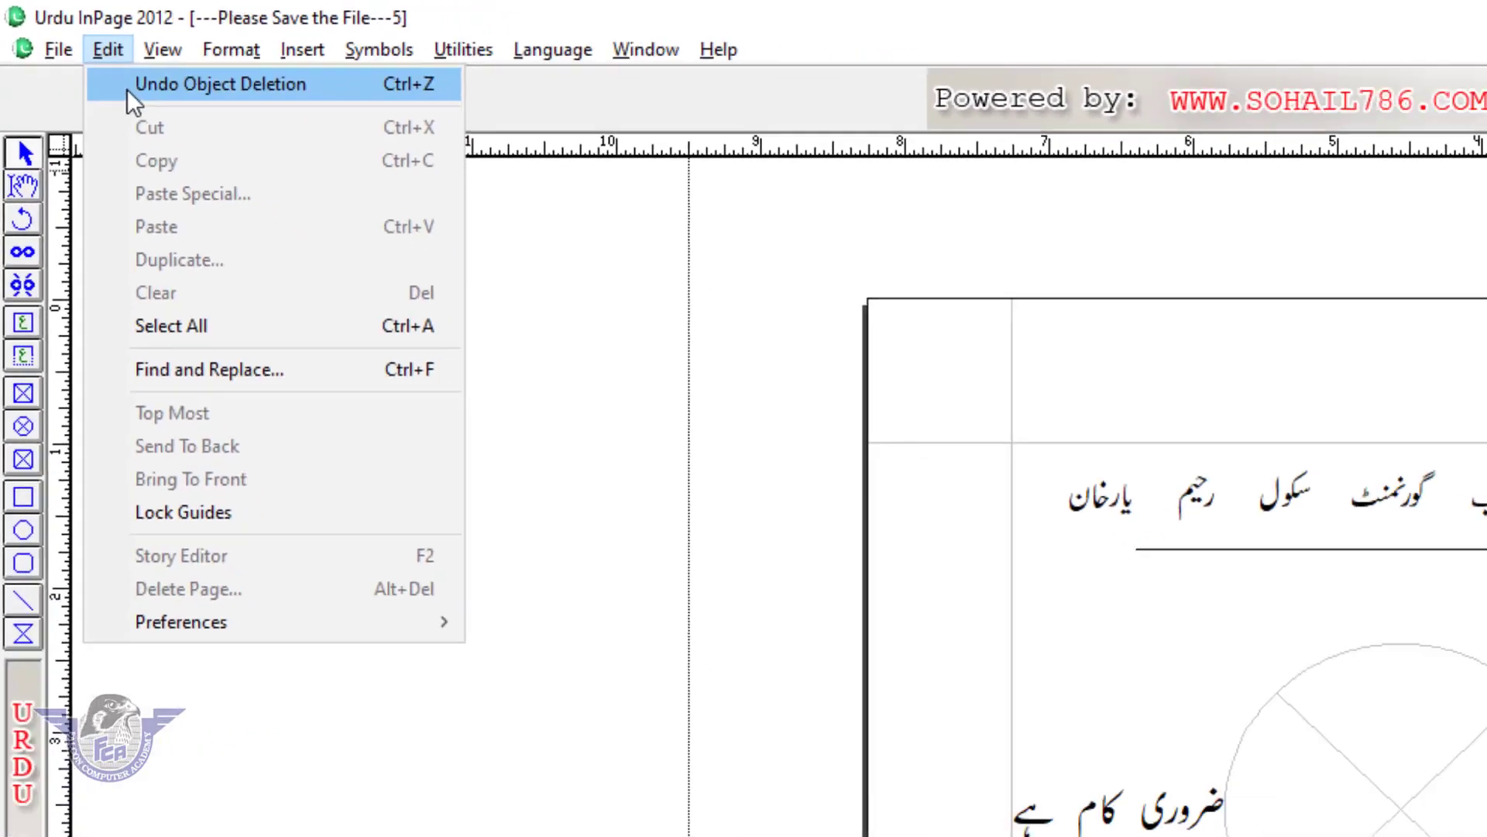
left_click(127, 90)
left_click(108, 50)
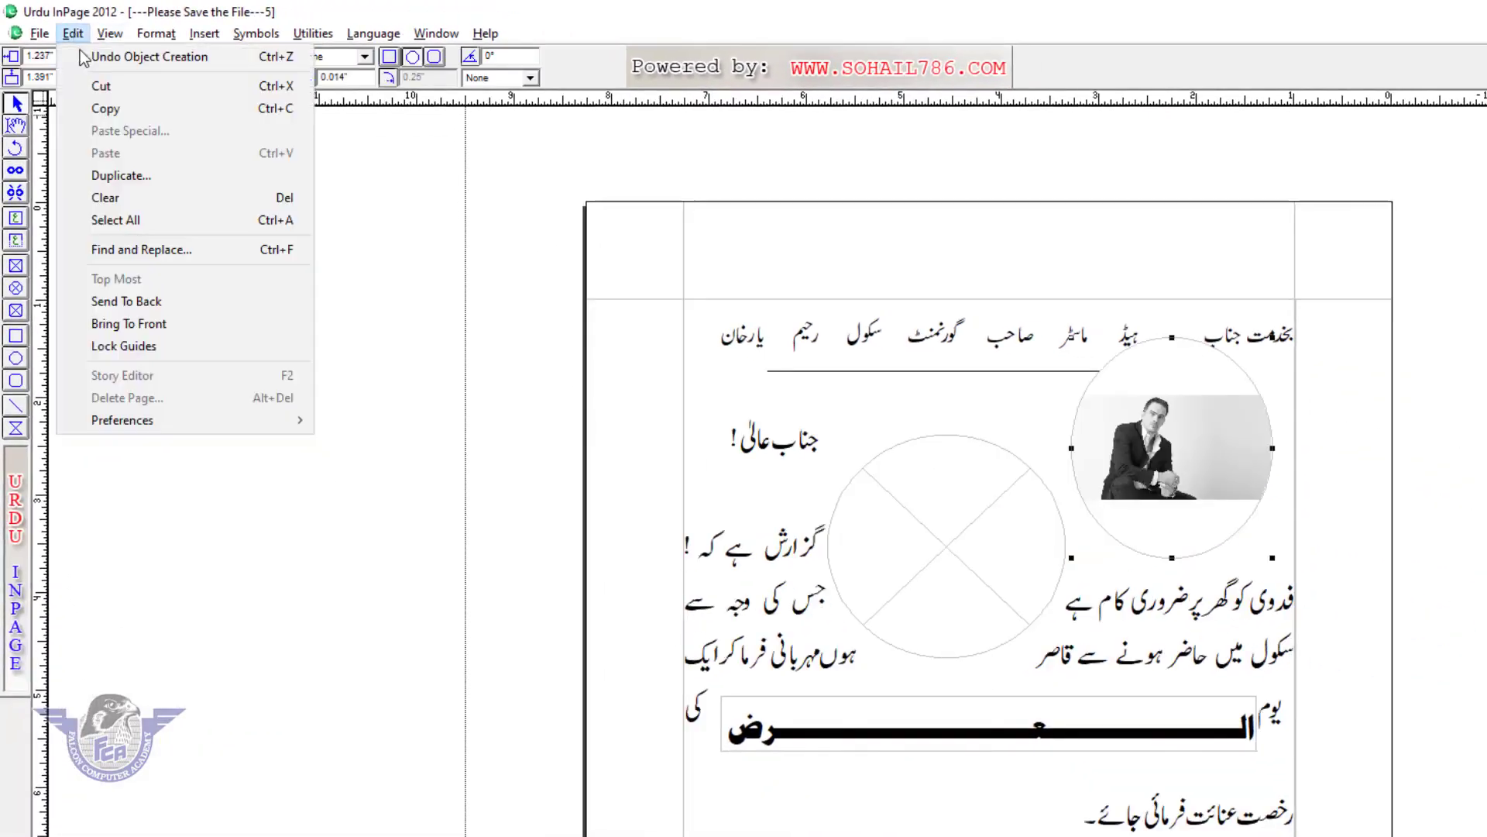
left_click(86, 56)
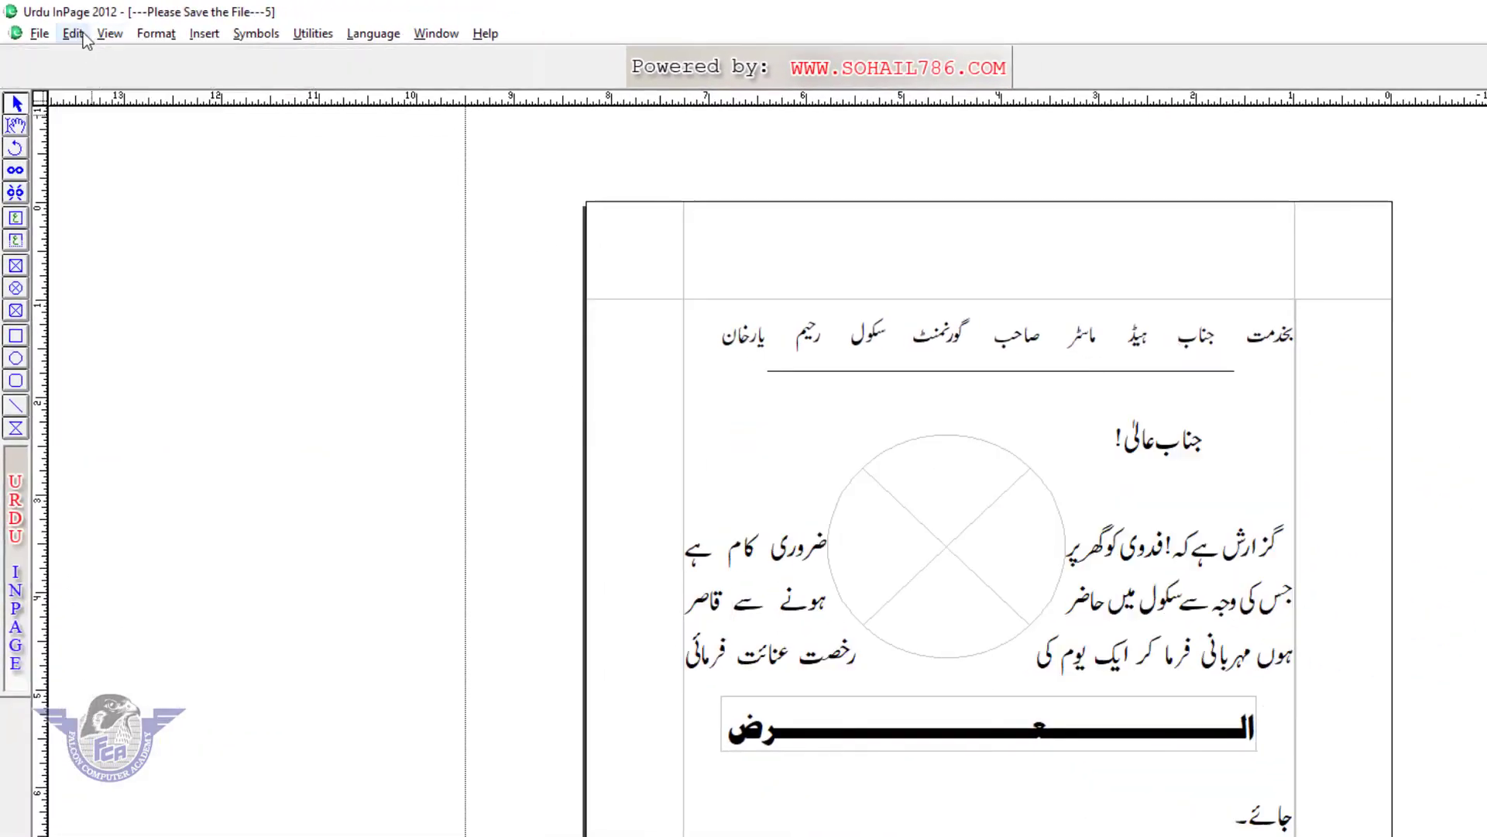
left_click(74, 34)
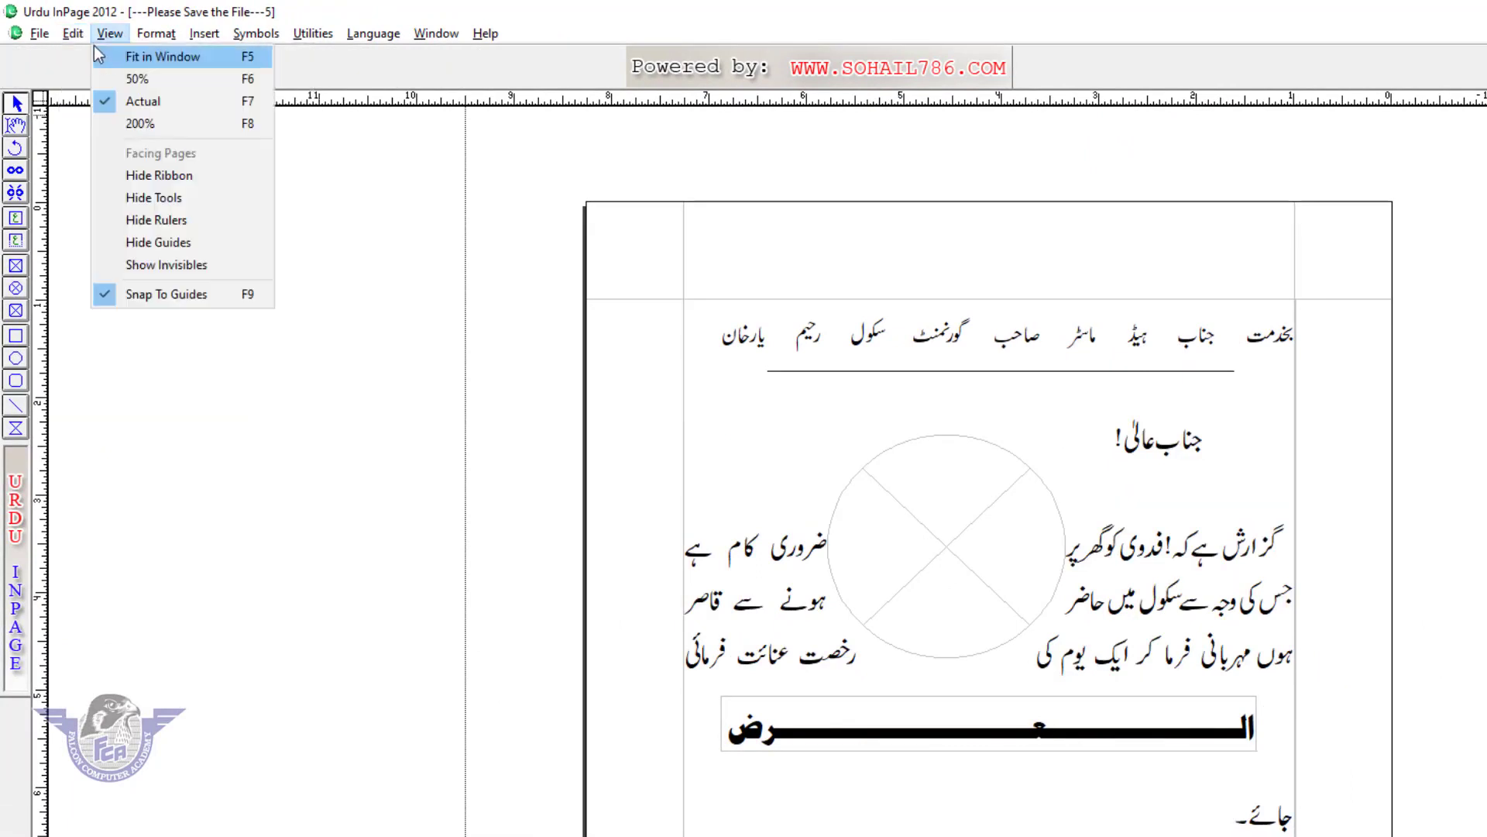
left_click(85, 56)
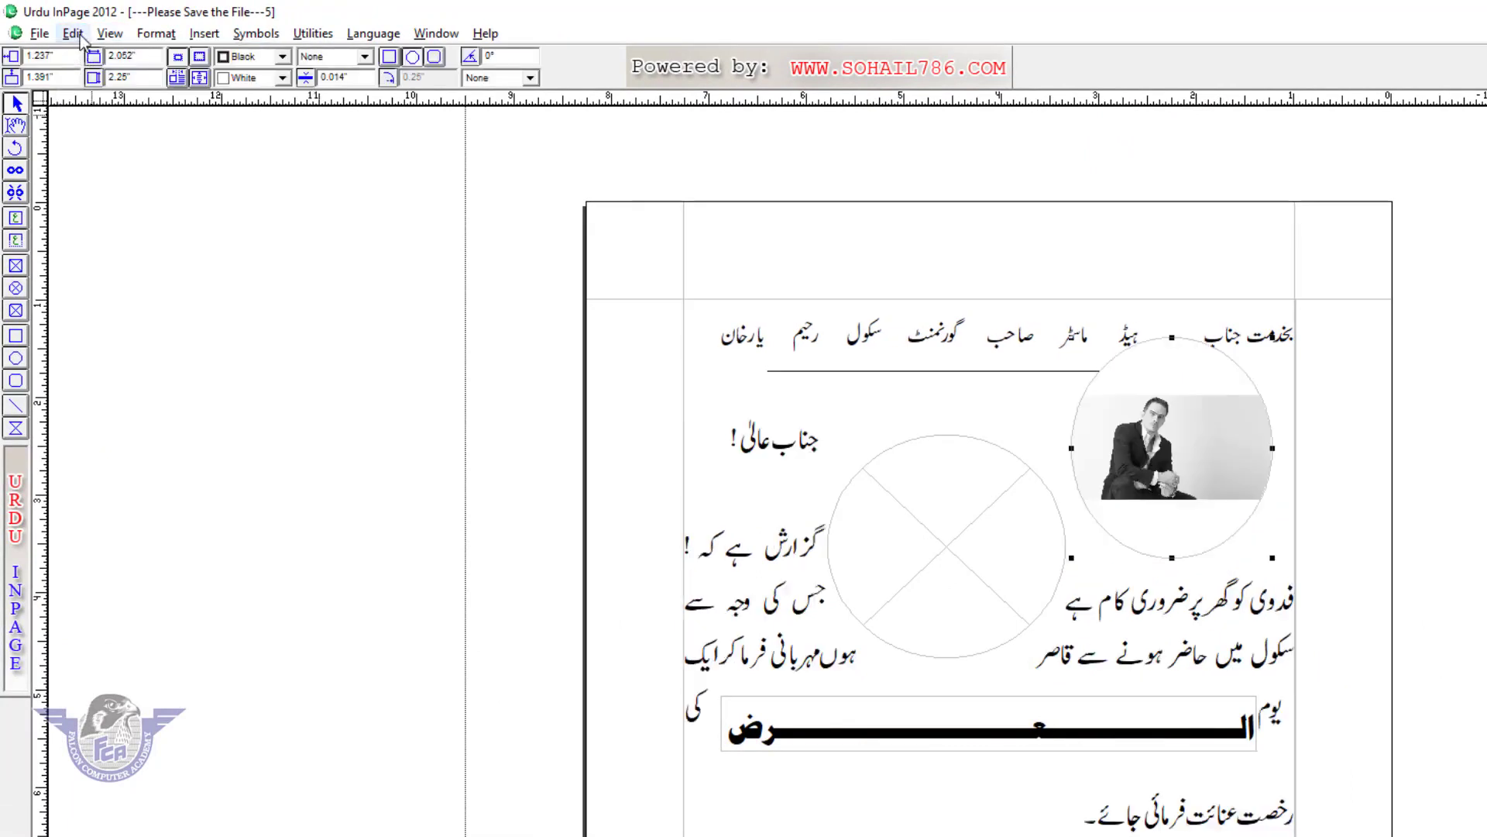
Step: Move the photo ellipse up and left to about 1.695" and 1.099", and cut it from the page
left_click(73, 33)
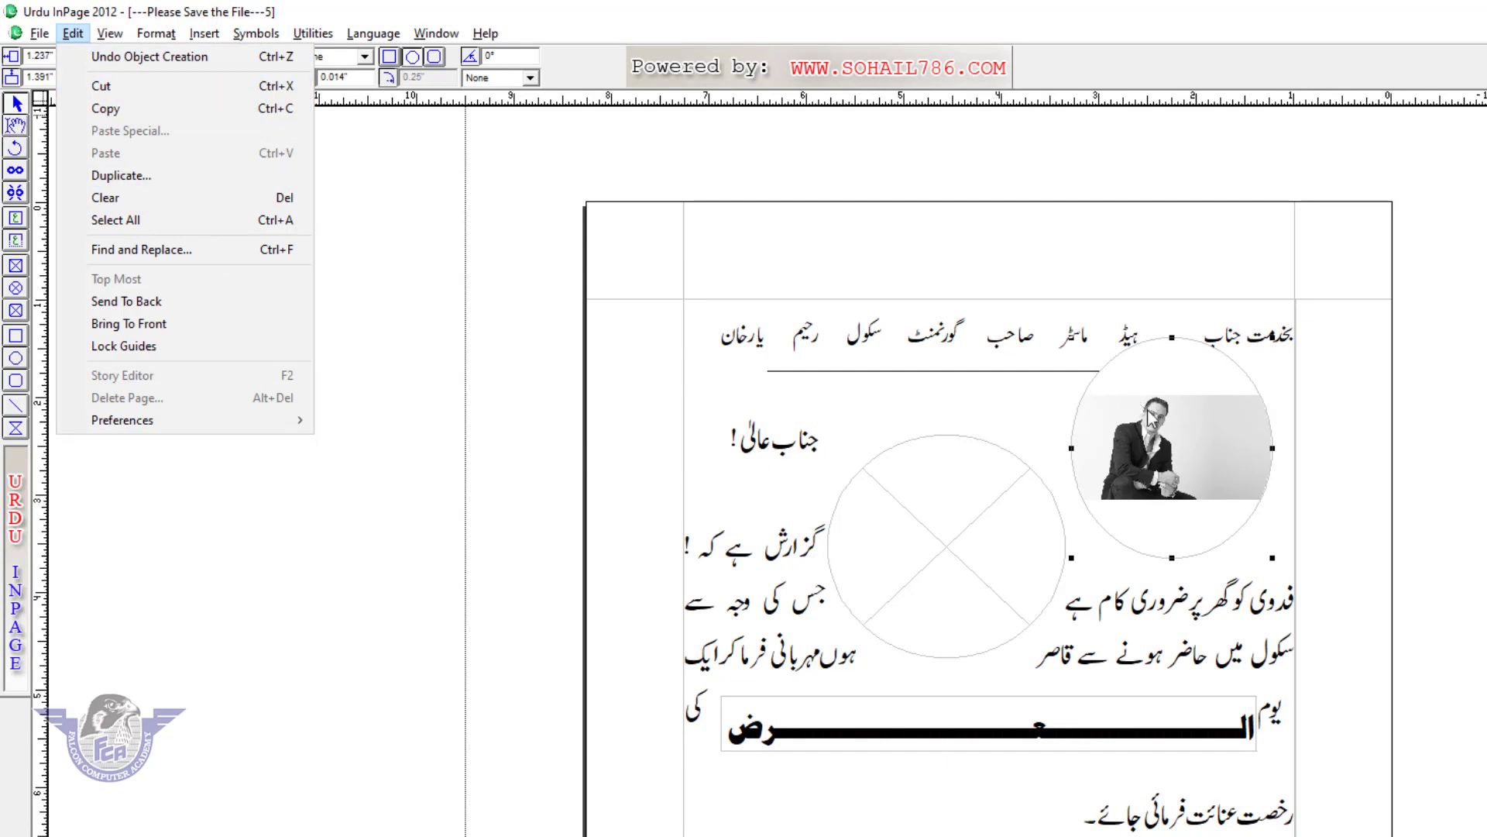
left_click(1165, 449)
left_click_drag(1137, 438, 1092, 410)
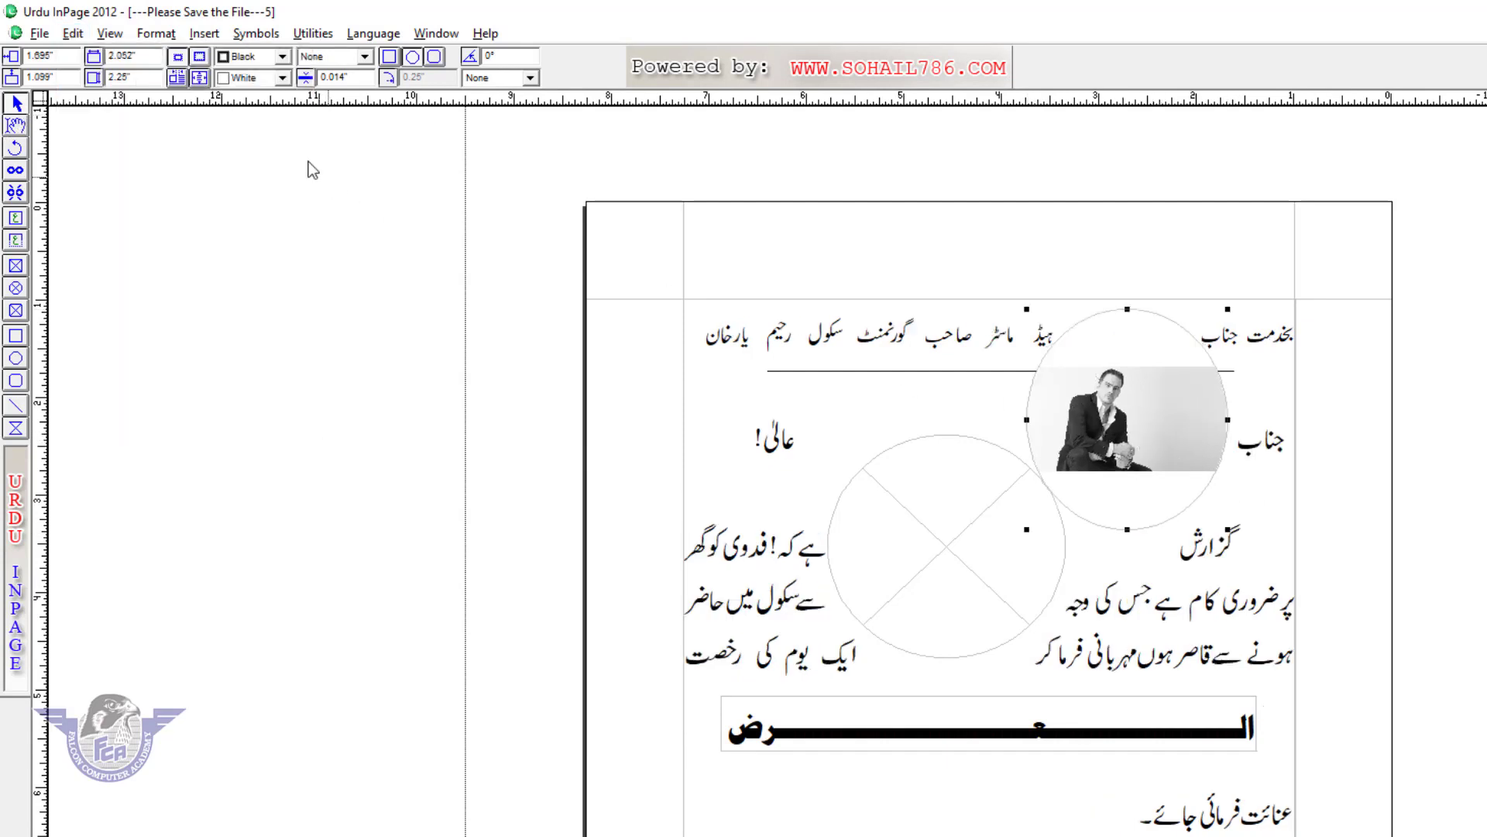
left_click(72, 33)
left_click(113, 87)
Step: Create a new document with the offered page settings
left_click(39, 33)
left_click(50, 54)
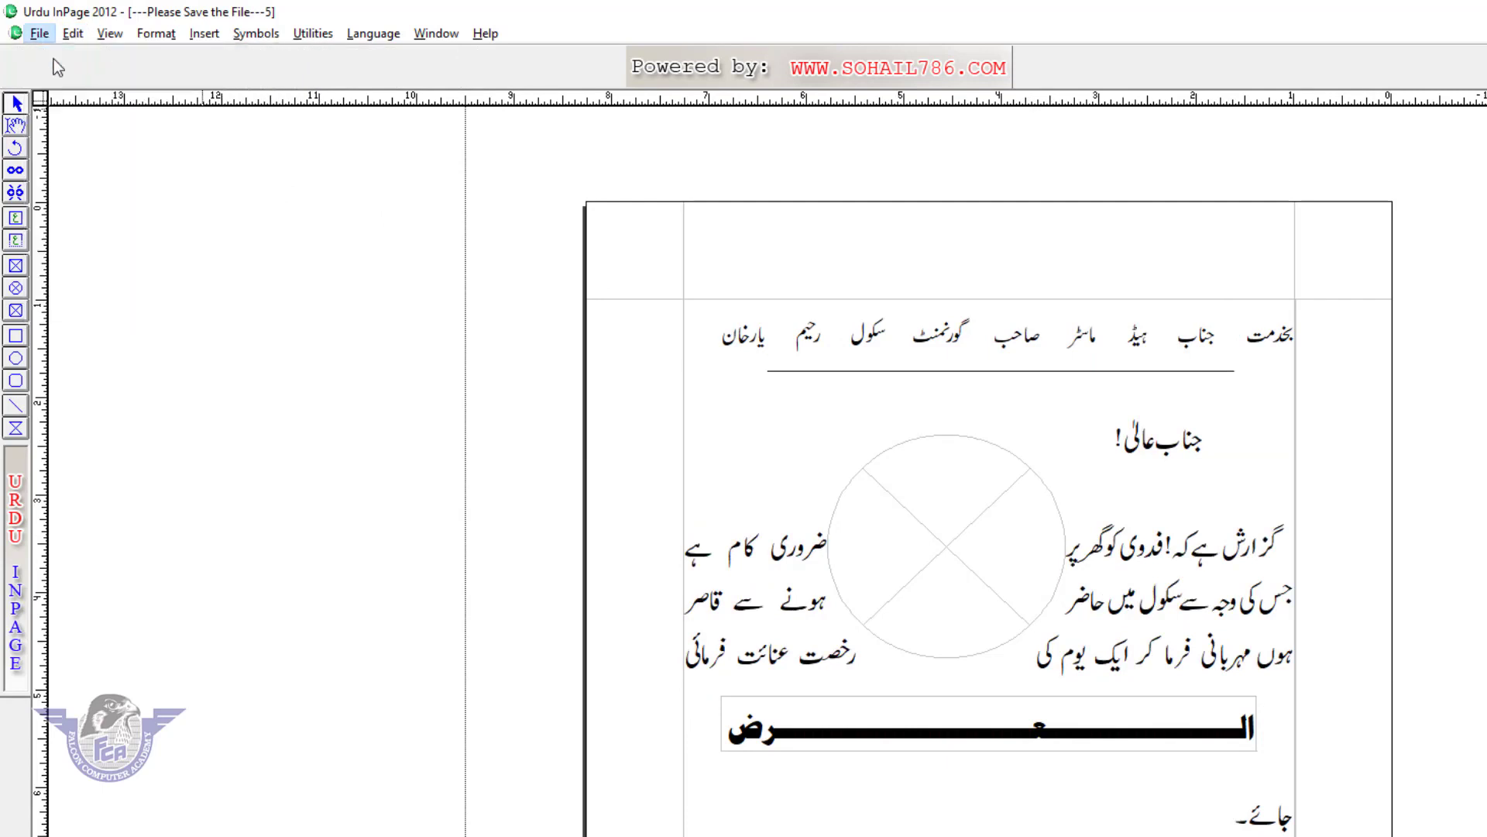
left_click(1135, 475)
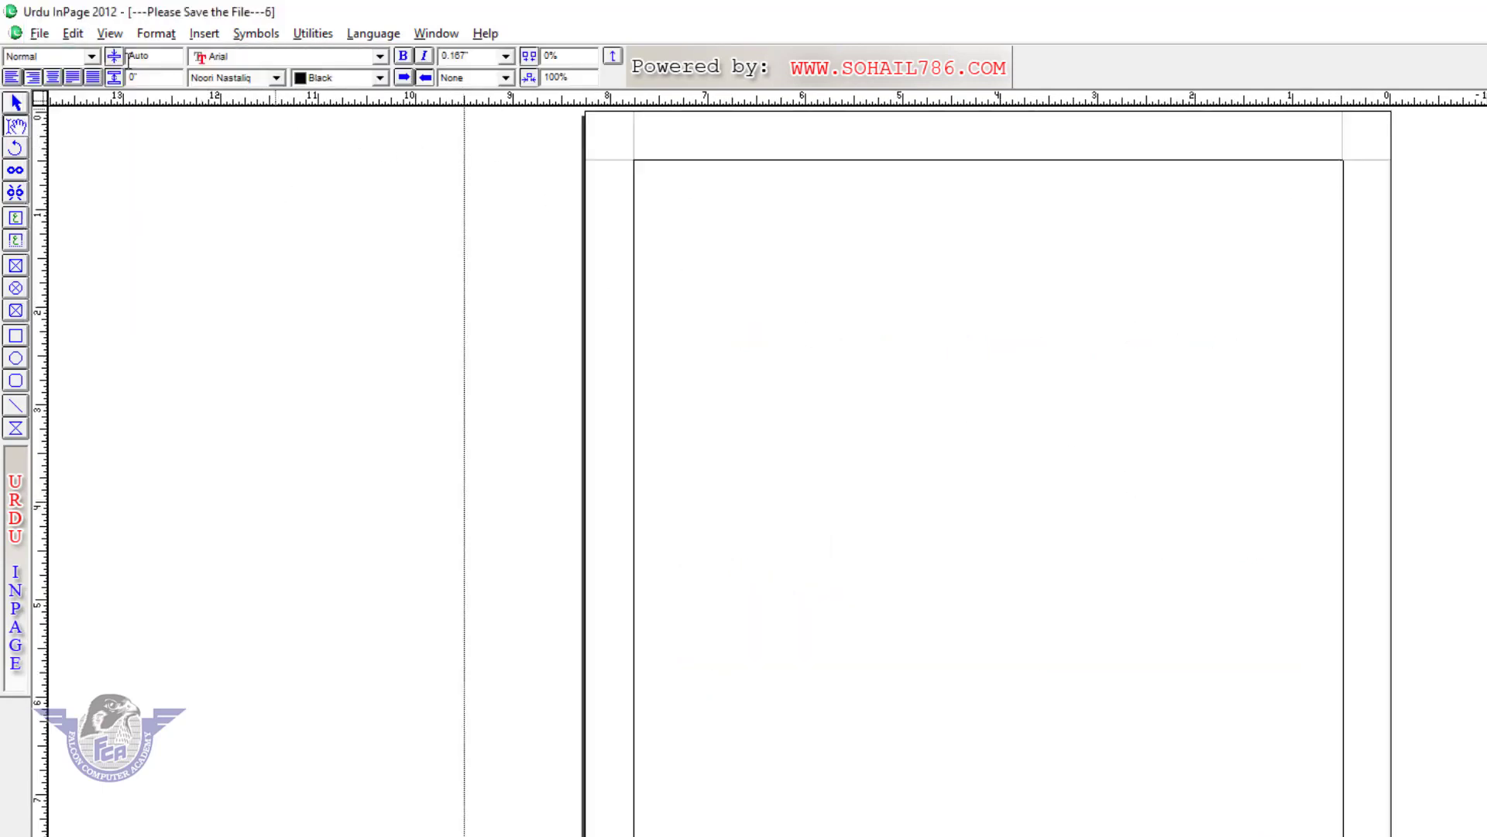
Step: Paste the cut photo into the new document's text frame, and delete it from the page
left_click(73, 34)
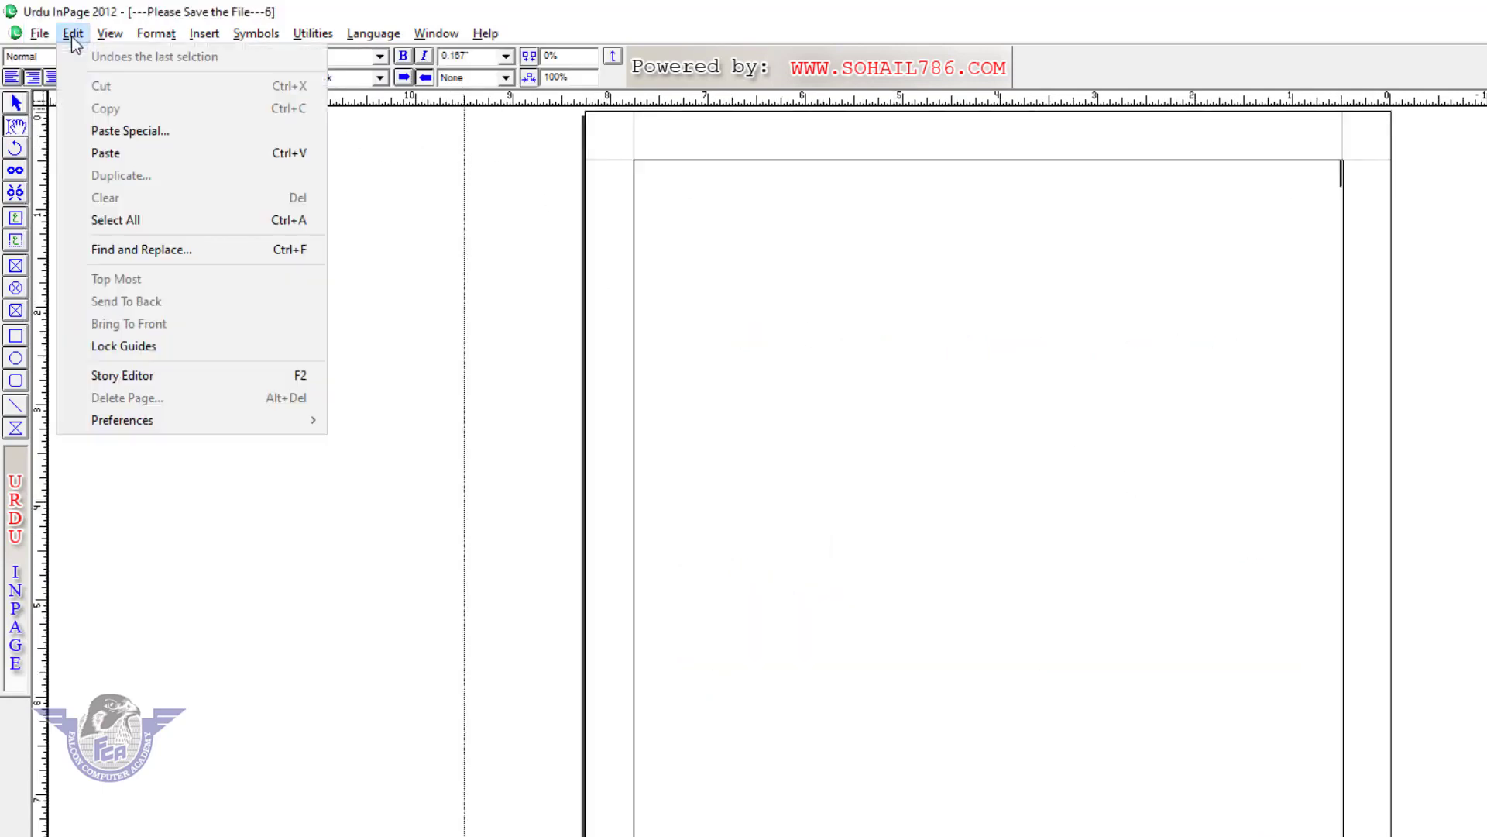
left_click(123, 155)
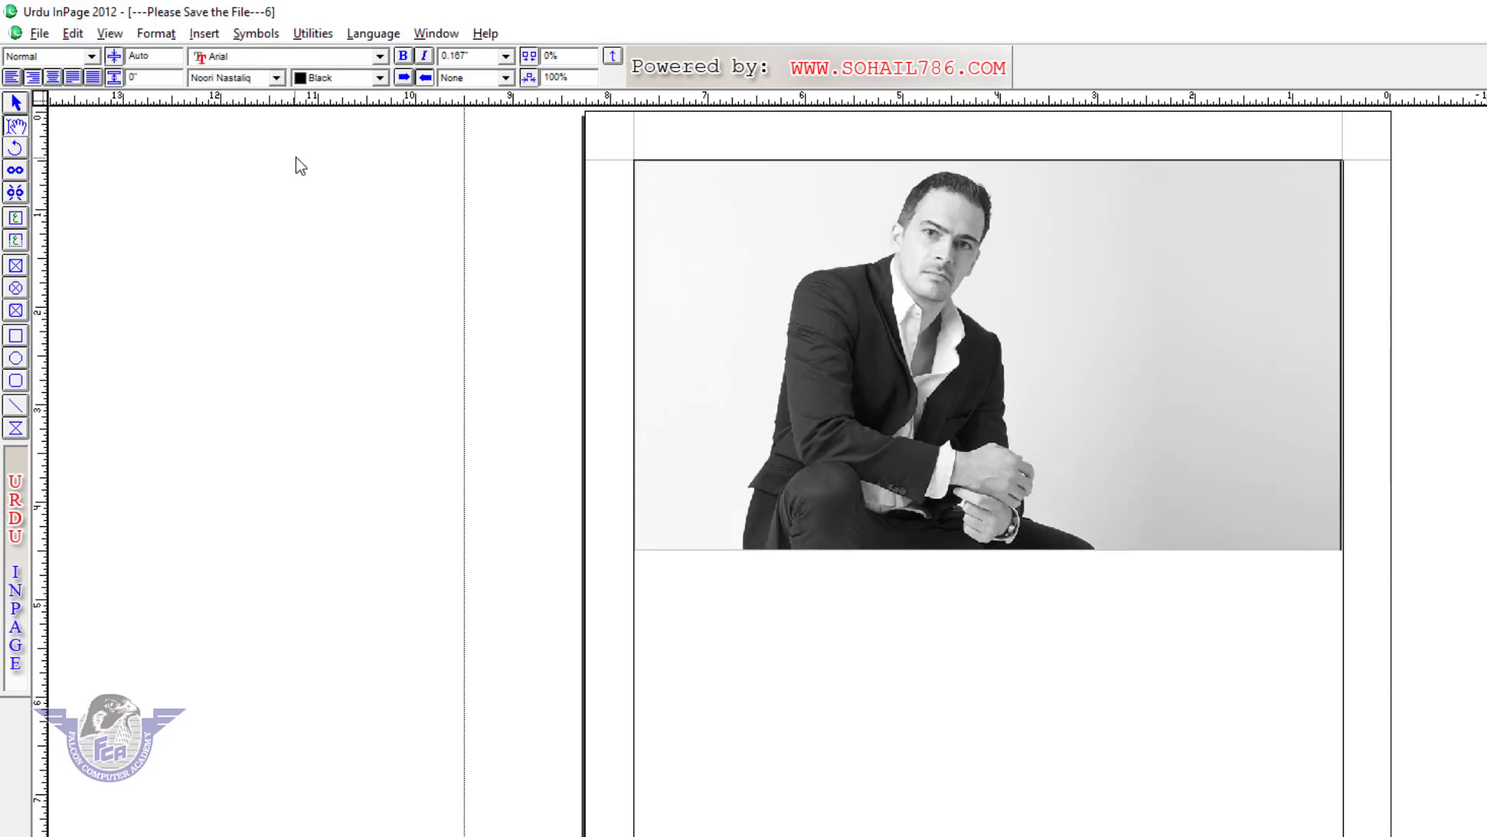
key("ctrl+a")
key("Delete")
Step: Draw a rectangular picture box about 1.344" by 1.521" near the page's upper-left corner and import the shepherd picture from Downloads into it
left_click(75, 34)
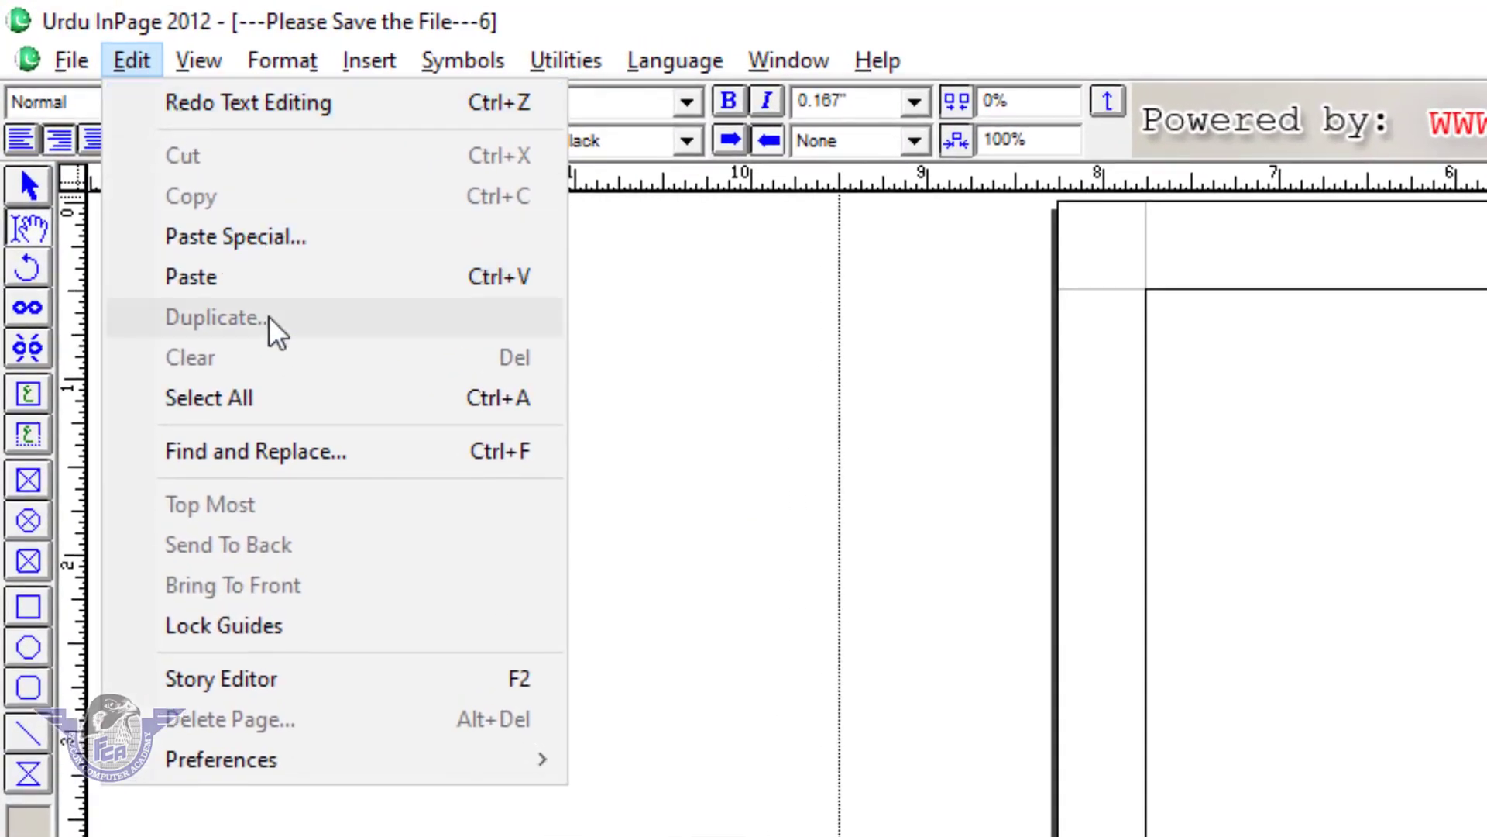
left_click(199, 402)
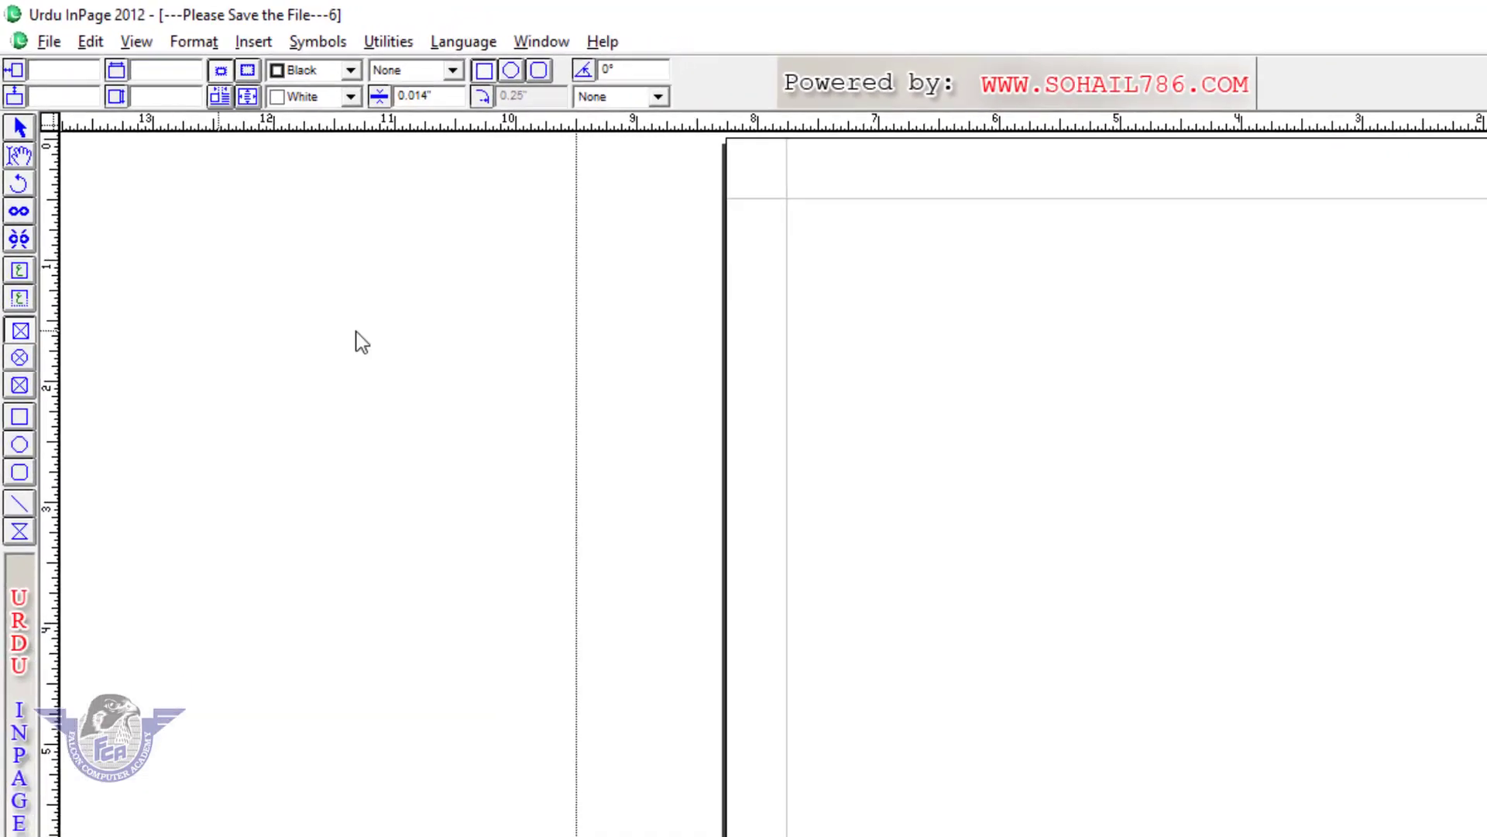
left_click_drag(825, 253, 948, 419)
double_click(877, 339)
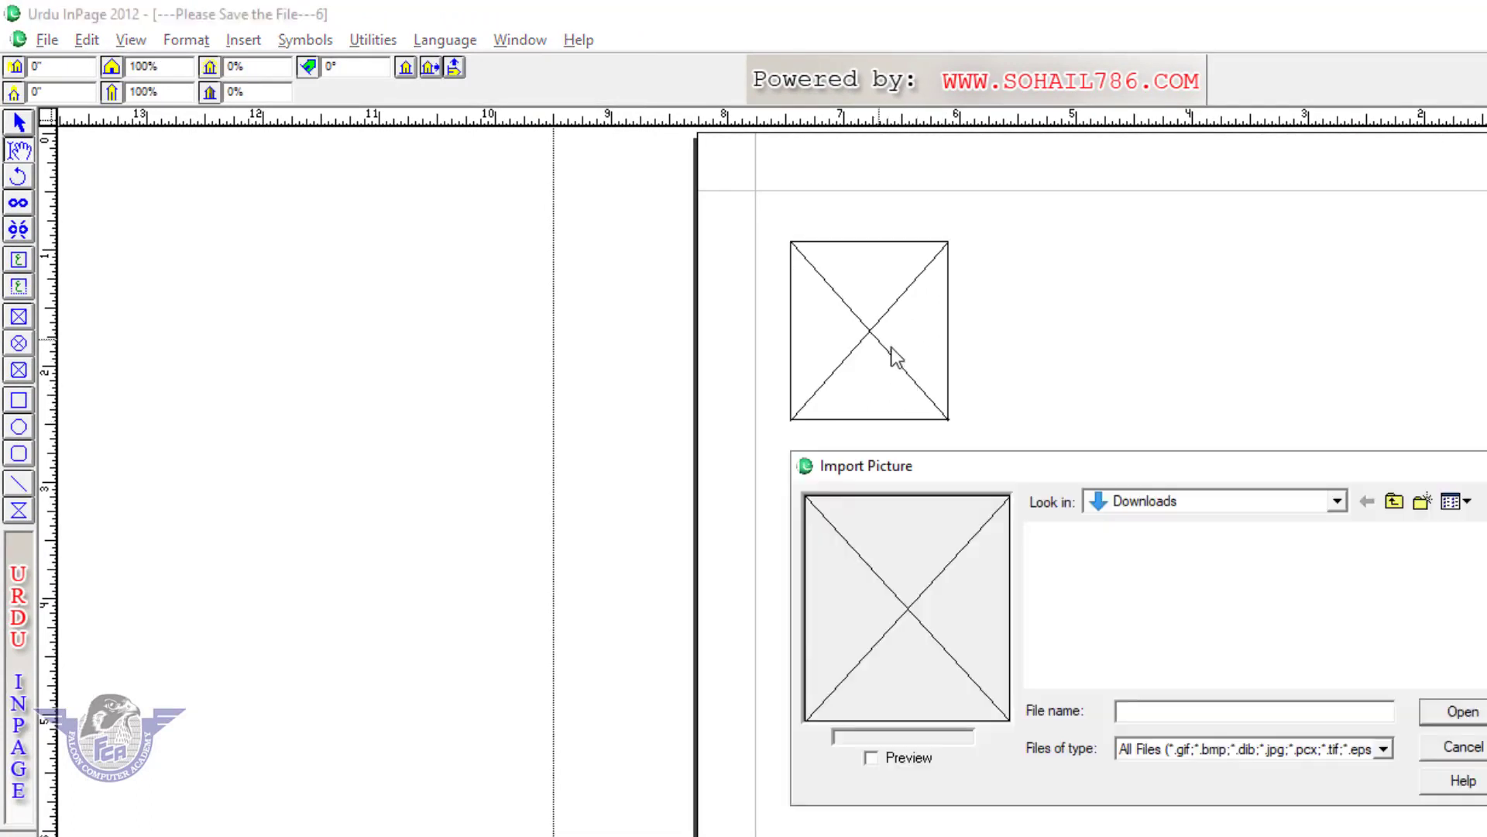
left_click(1199, 560)
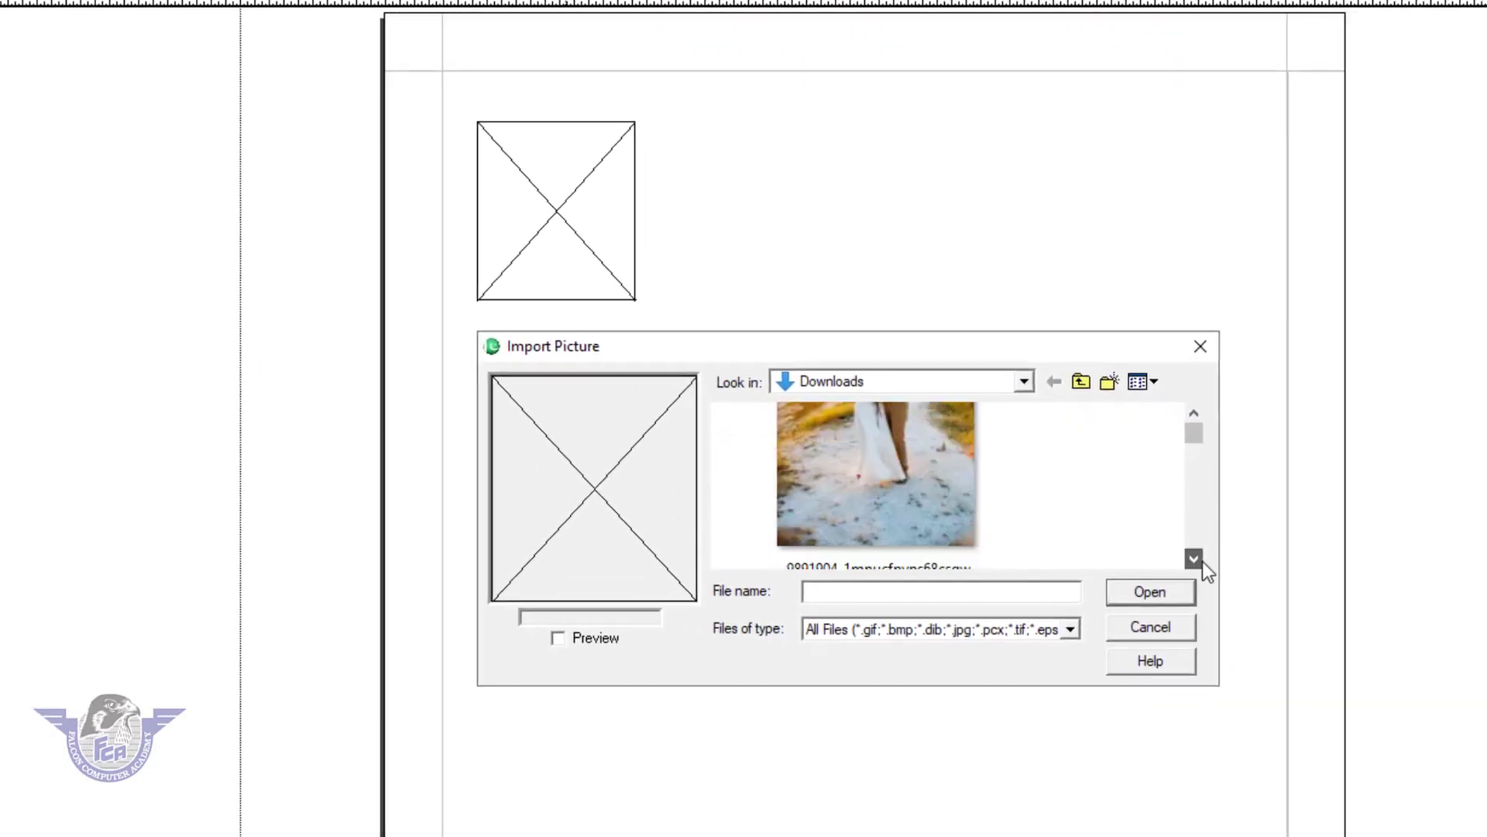
left_click(1199, 559)
left_click(1199, 559)
double_click(997, 511)
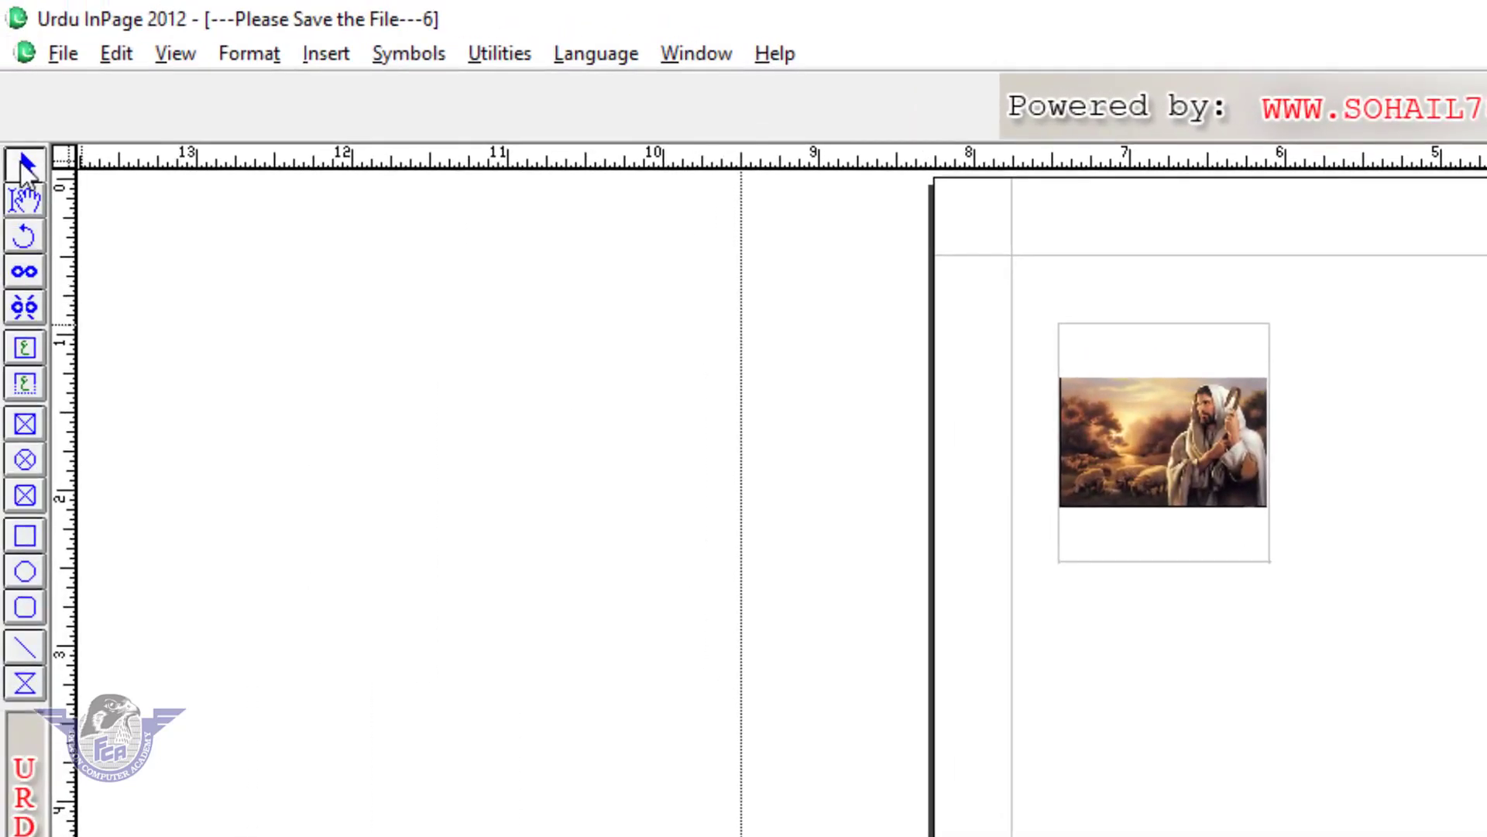
Step: Duplicate the shepherd picture box into 4 rows and 3 columns with 0" row and column spacing
left_click(1170, 453)
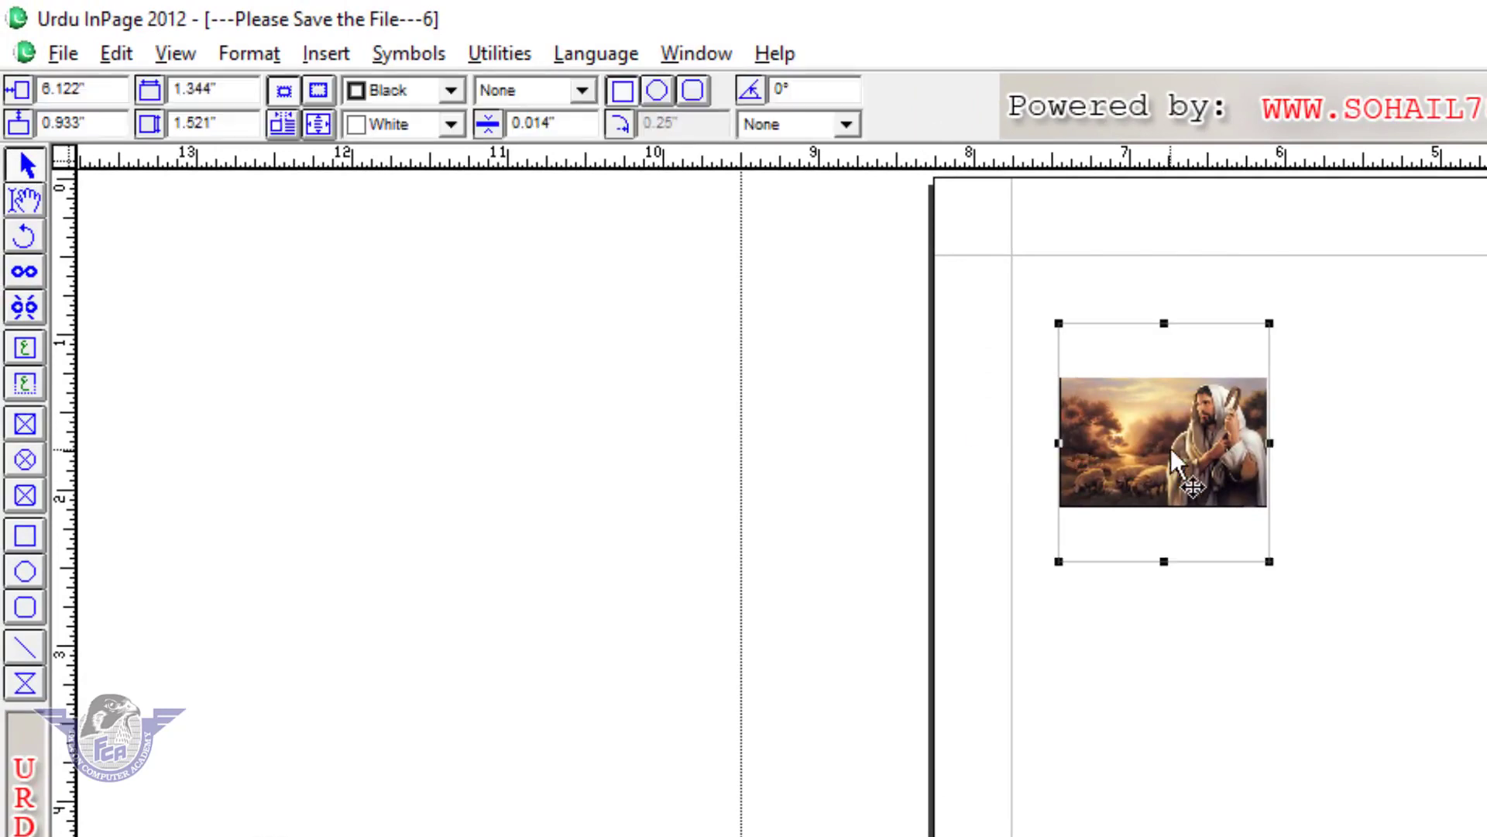
left_click(117, 55)
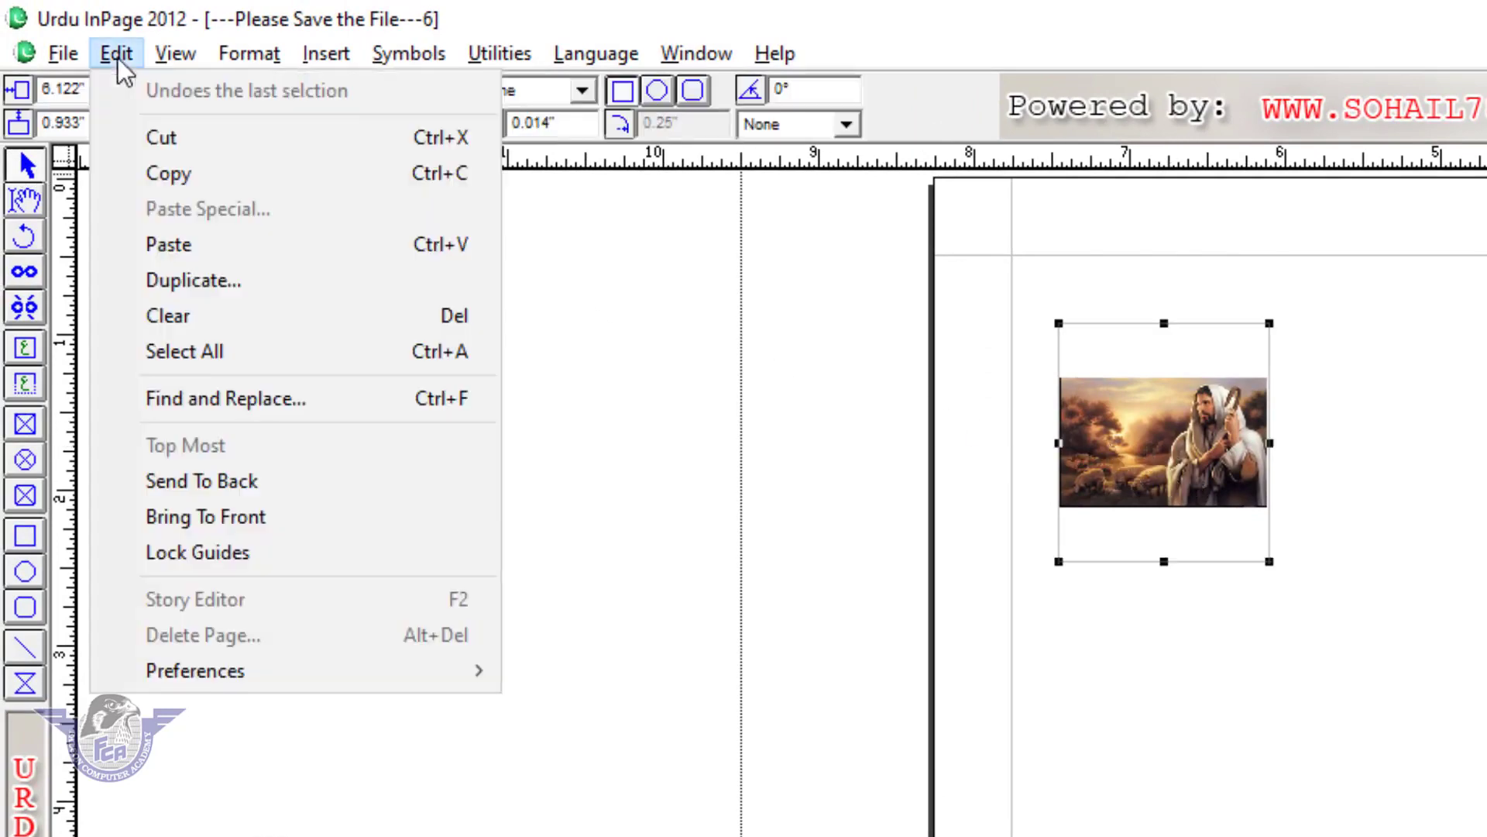
left_click(245, 281)
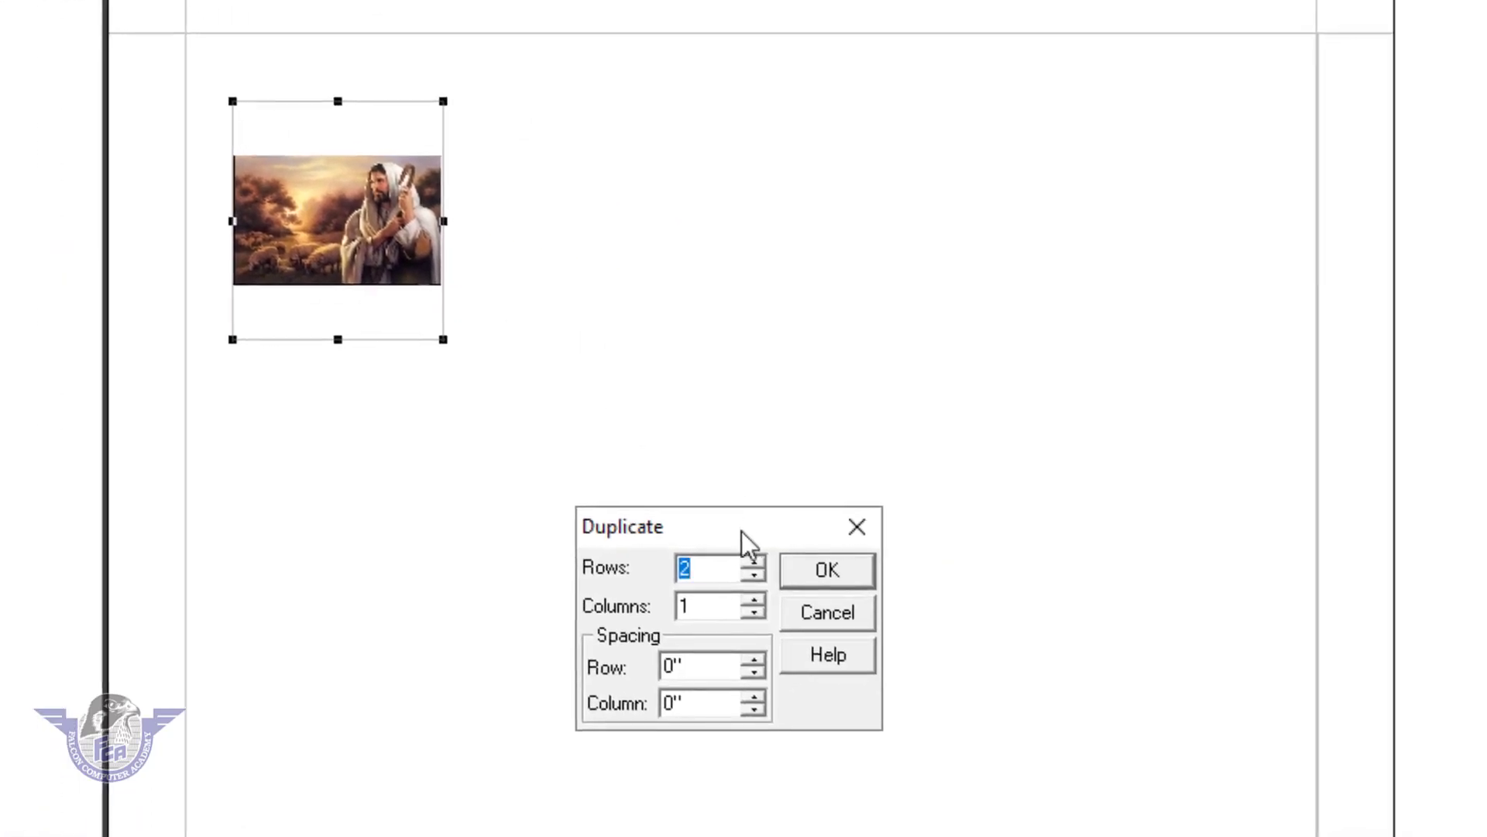
left_click_drag(742, 531, 880, 238)
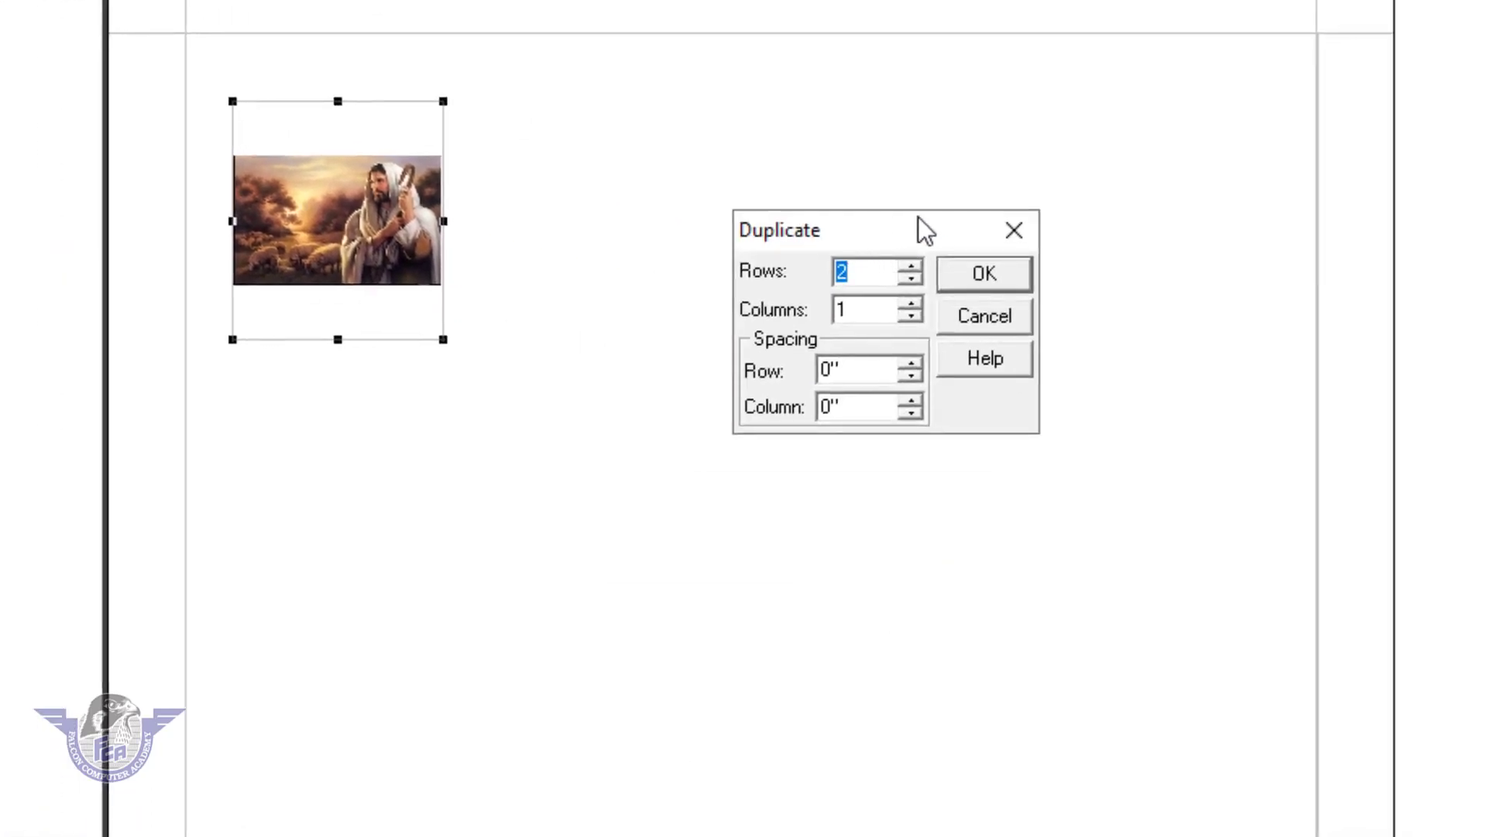
left_click(914, 269)
left_click(915, 266)
left_click(913, 306)
left_click(914, 305)
left_click(1006, 281)
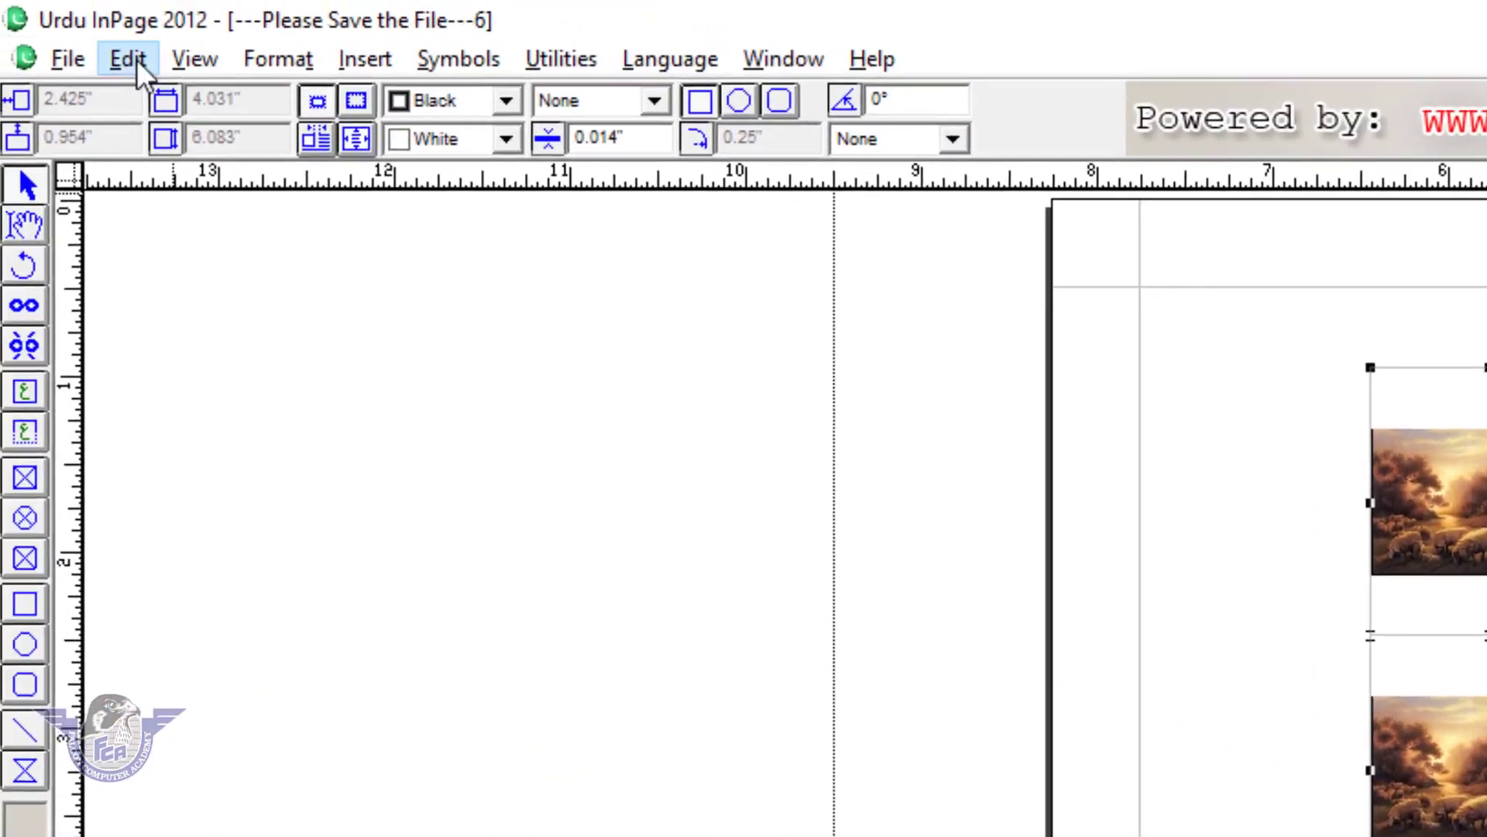
Step: Select all objects on the page and clear the whole grid of shepherd pictures
left_click(130, 59)
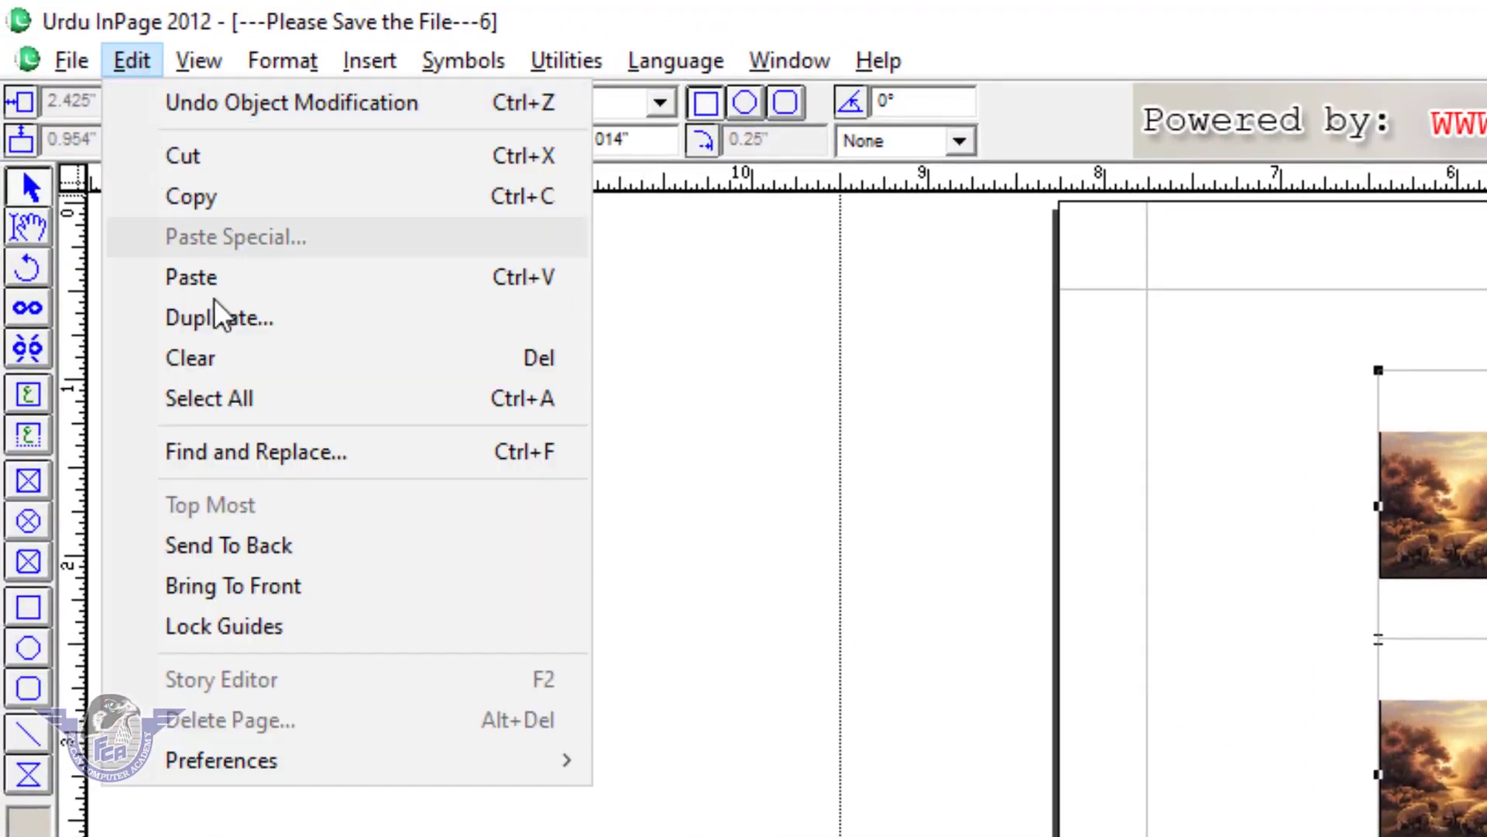
left_click(230, 388)
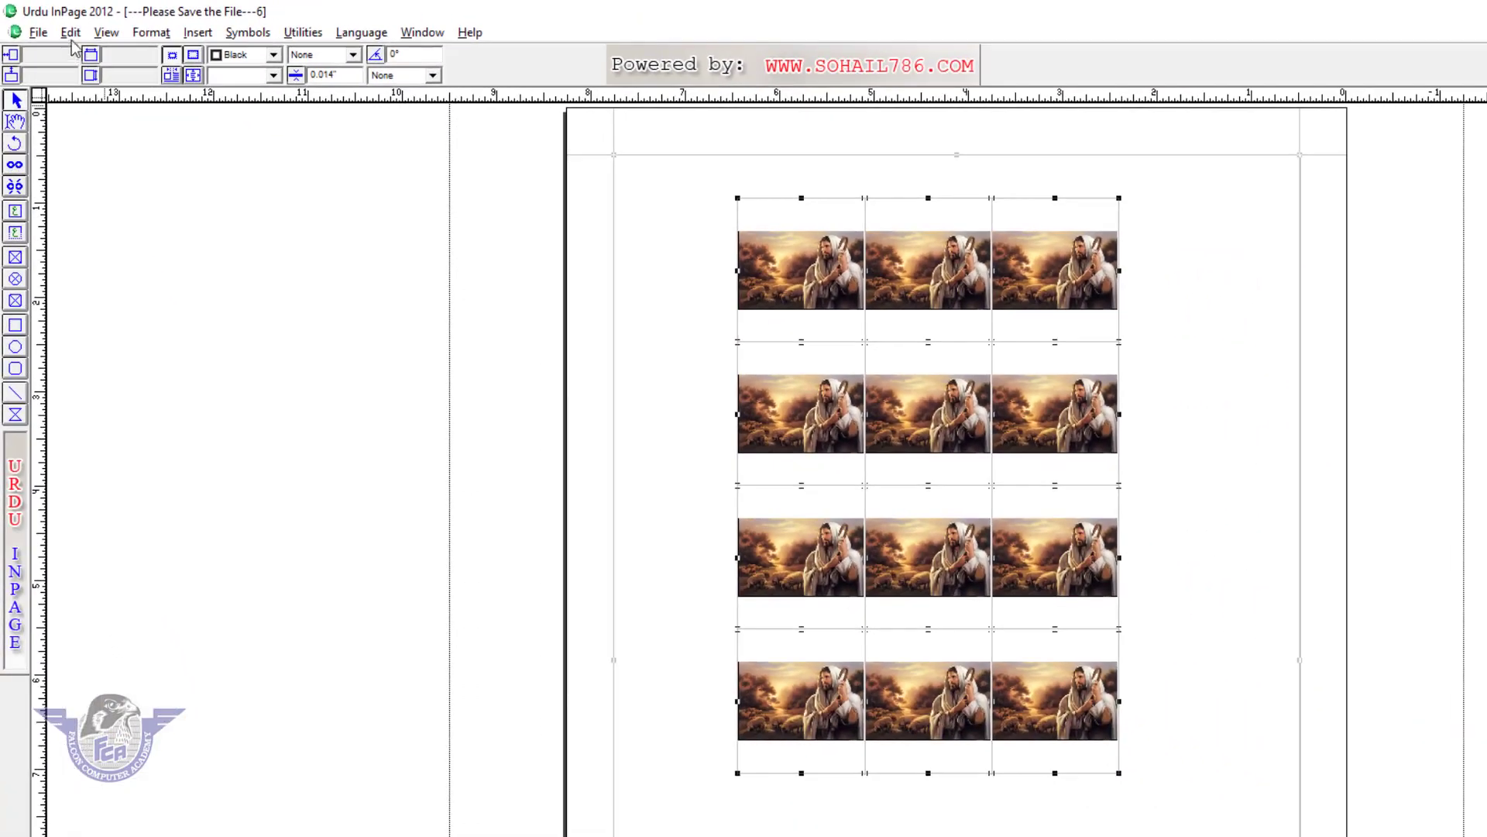
left_click(125, 57)
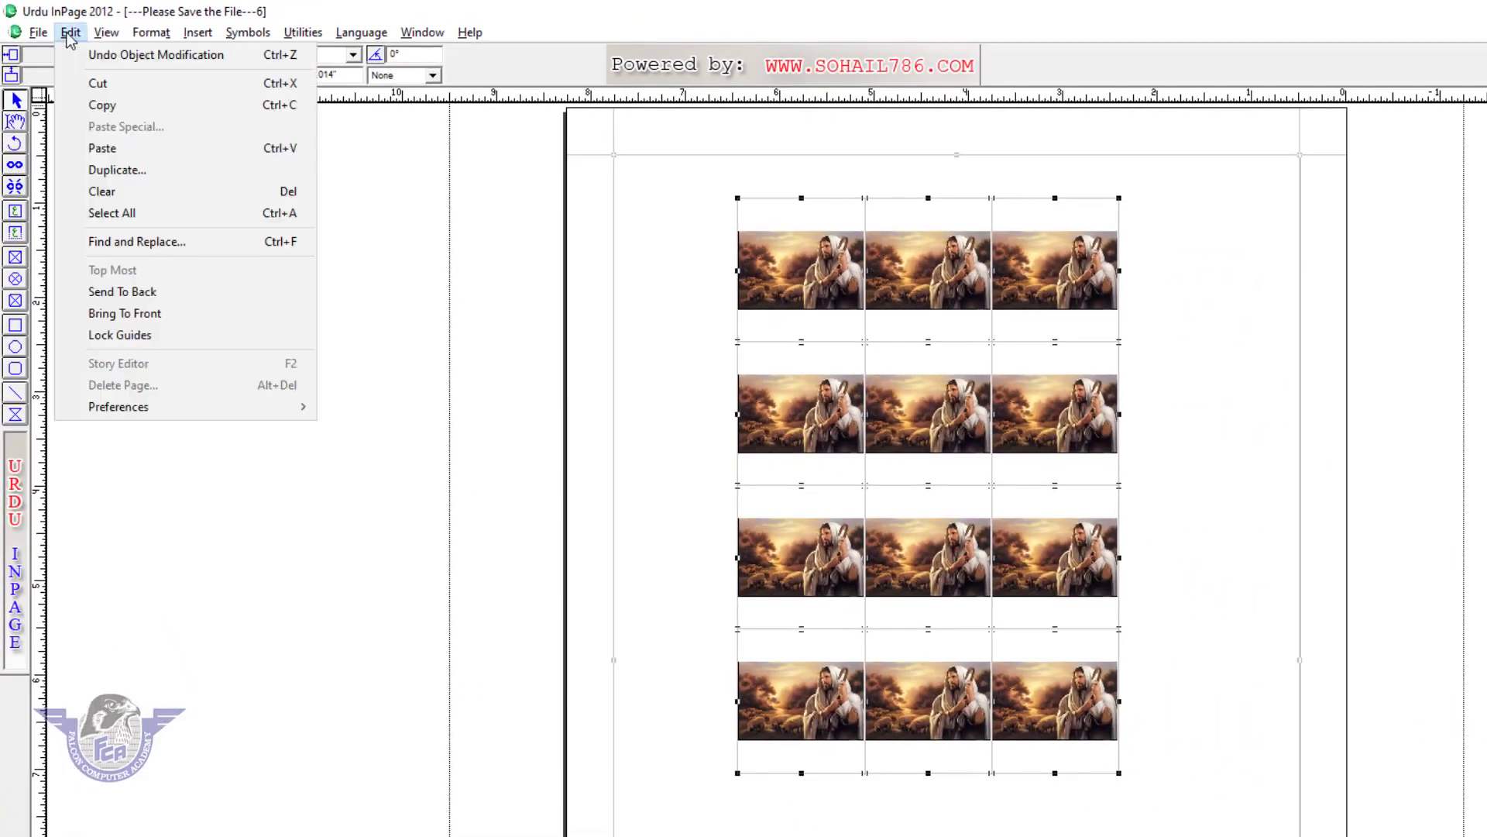
left_click(133, 192)
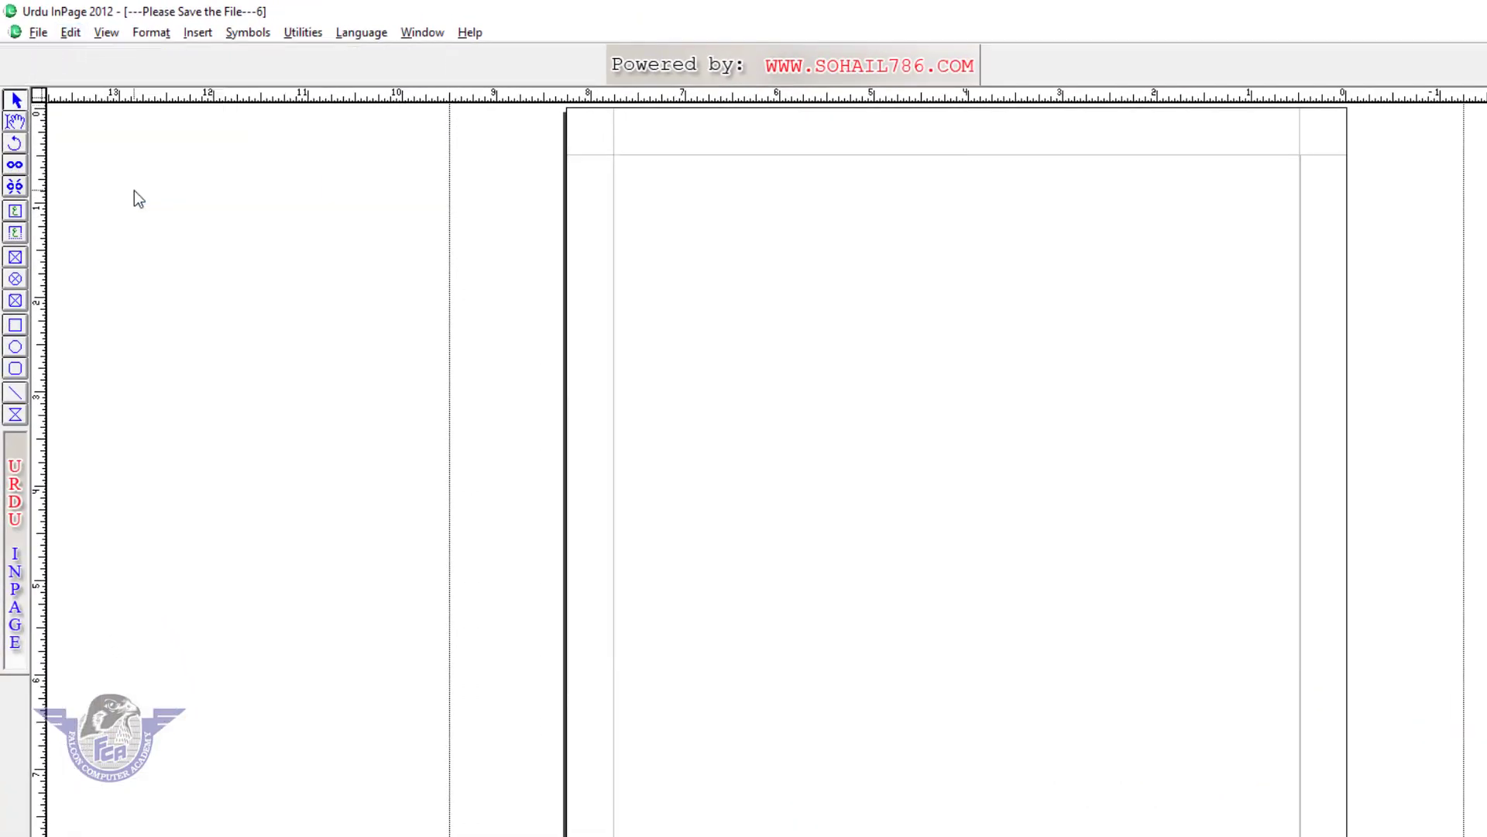
Step: Enter the Urdu line "فالکن کمپیوٹر اکیڈمی خانپور" on the first line of the empty text frame
left_click(68, 34)
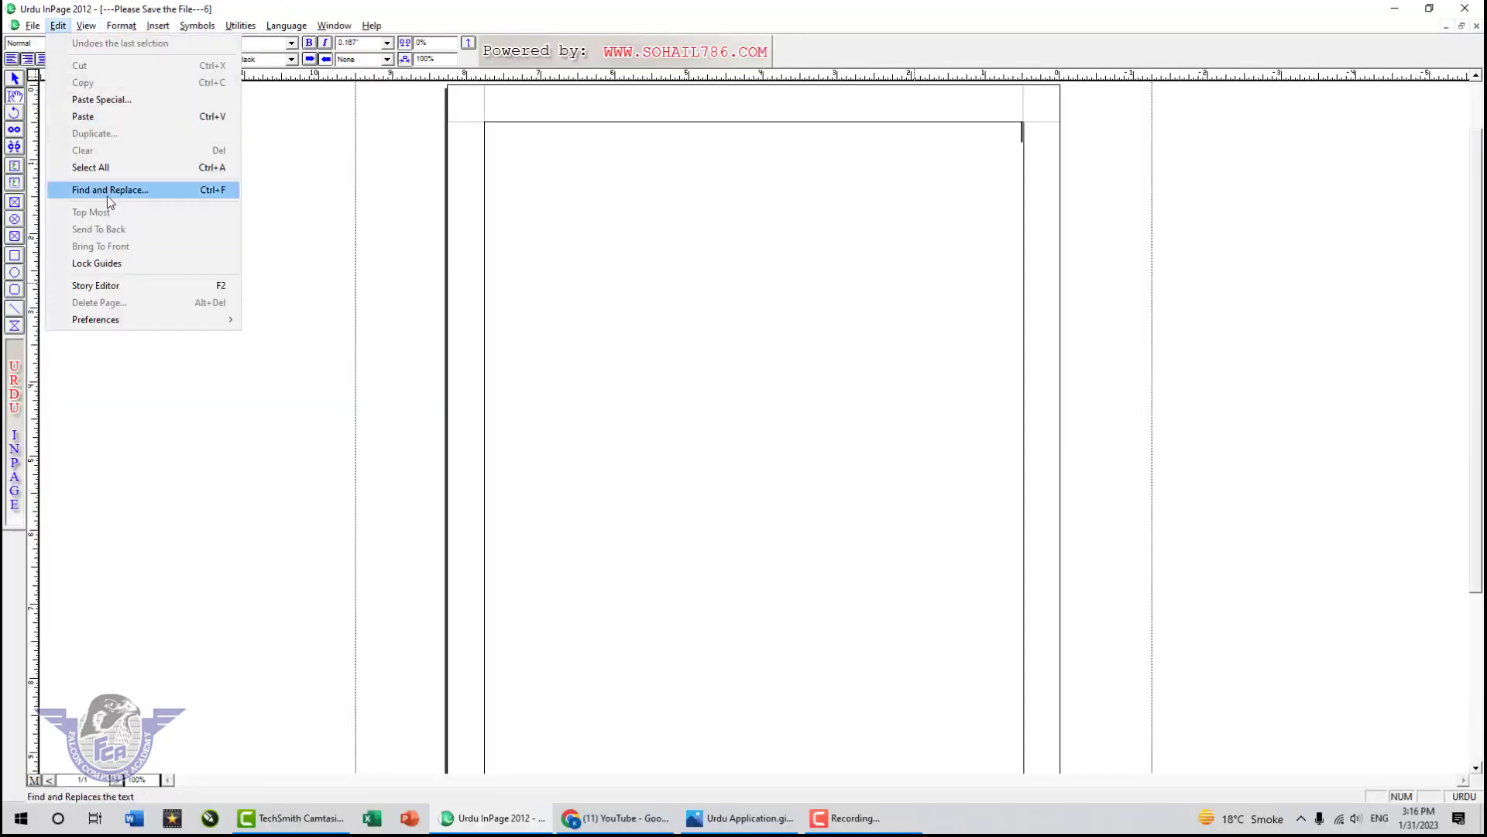
left_click(889, 198)
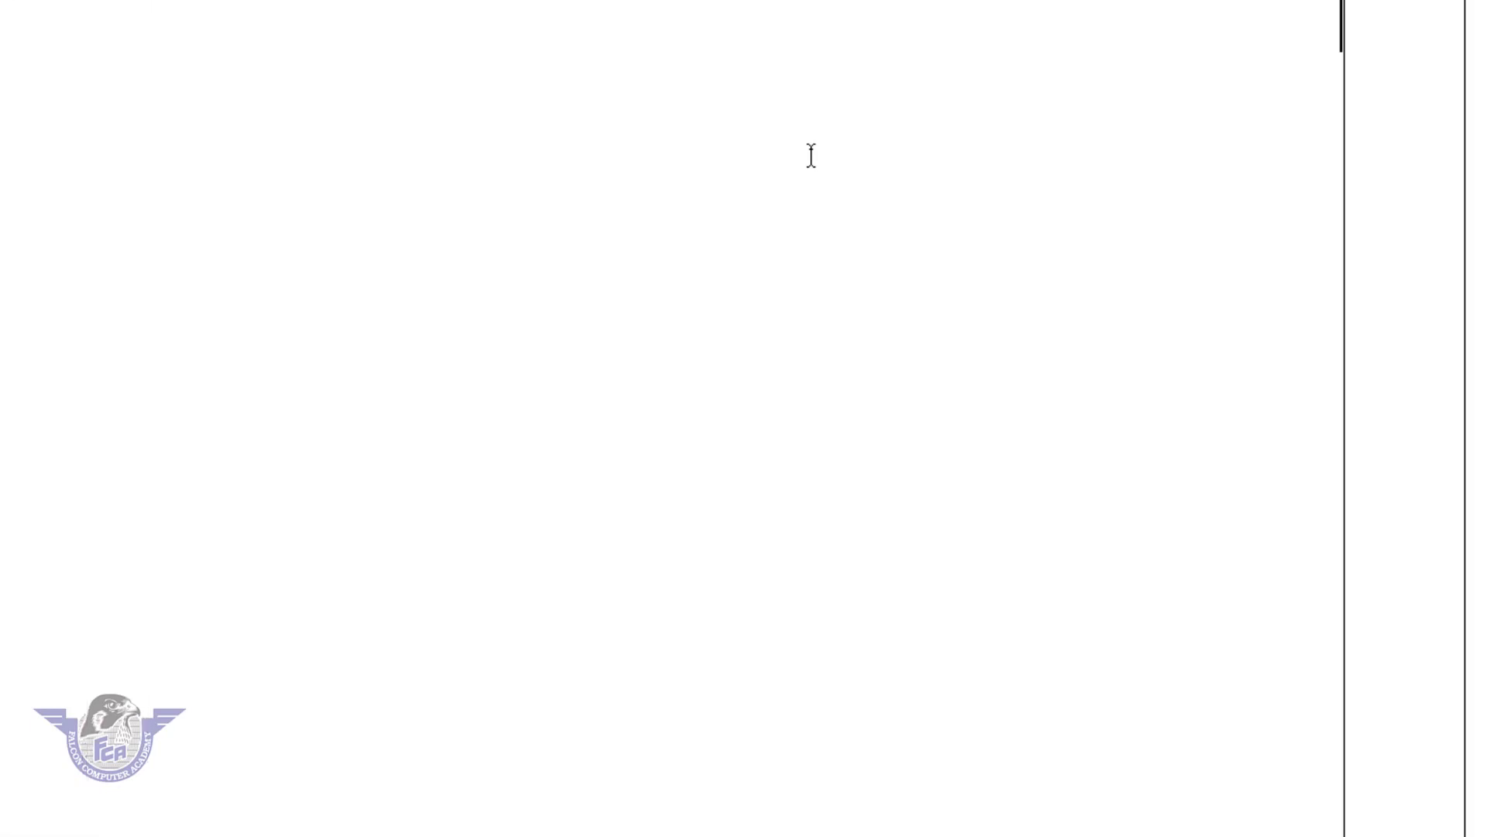
type("فالکن کمپیوٹ")
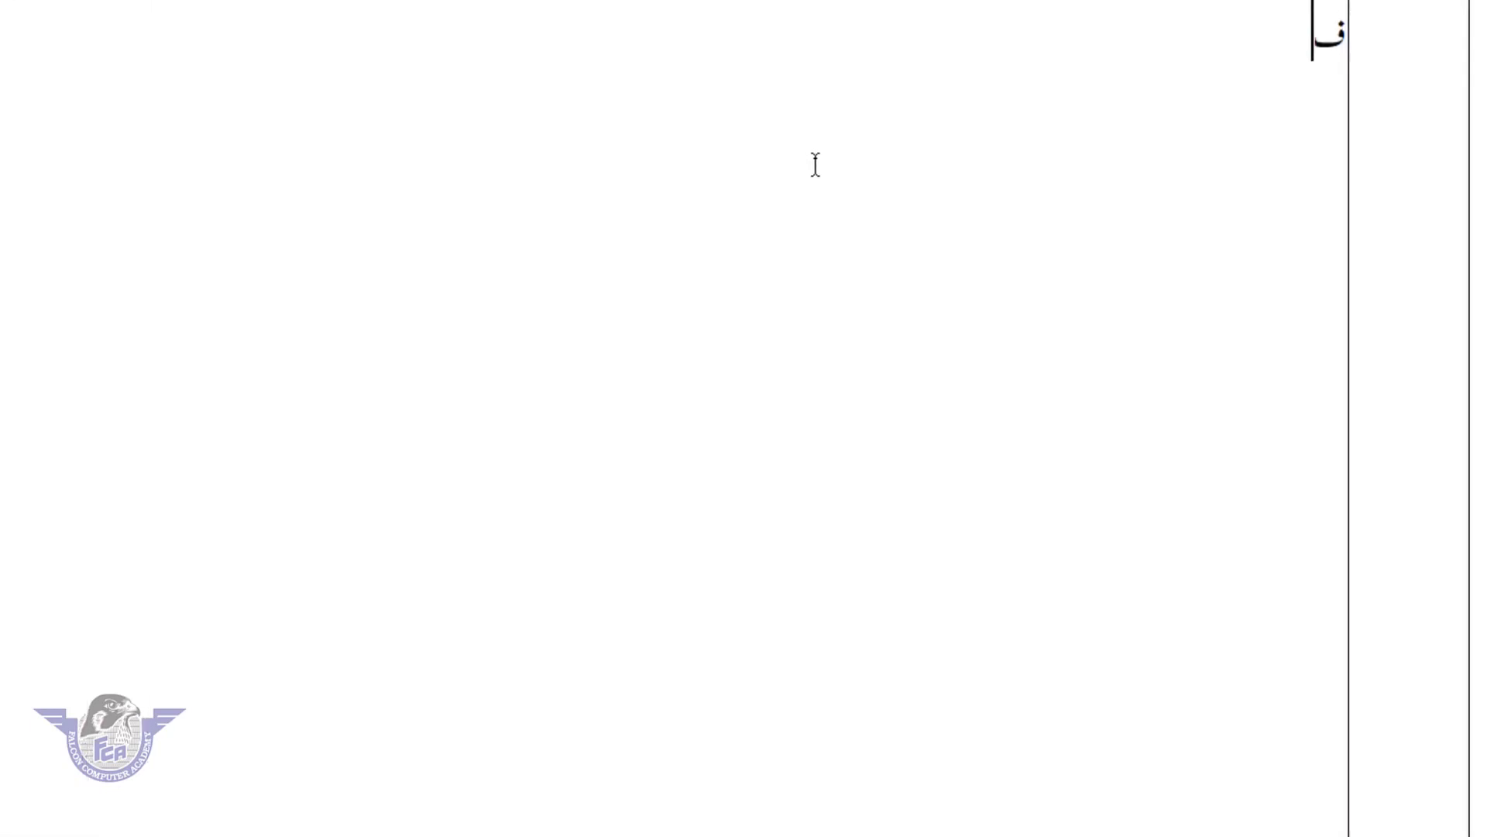
type("ر اک")
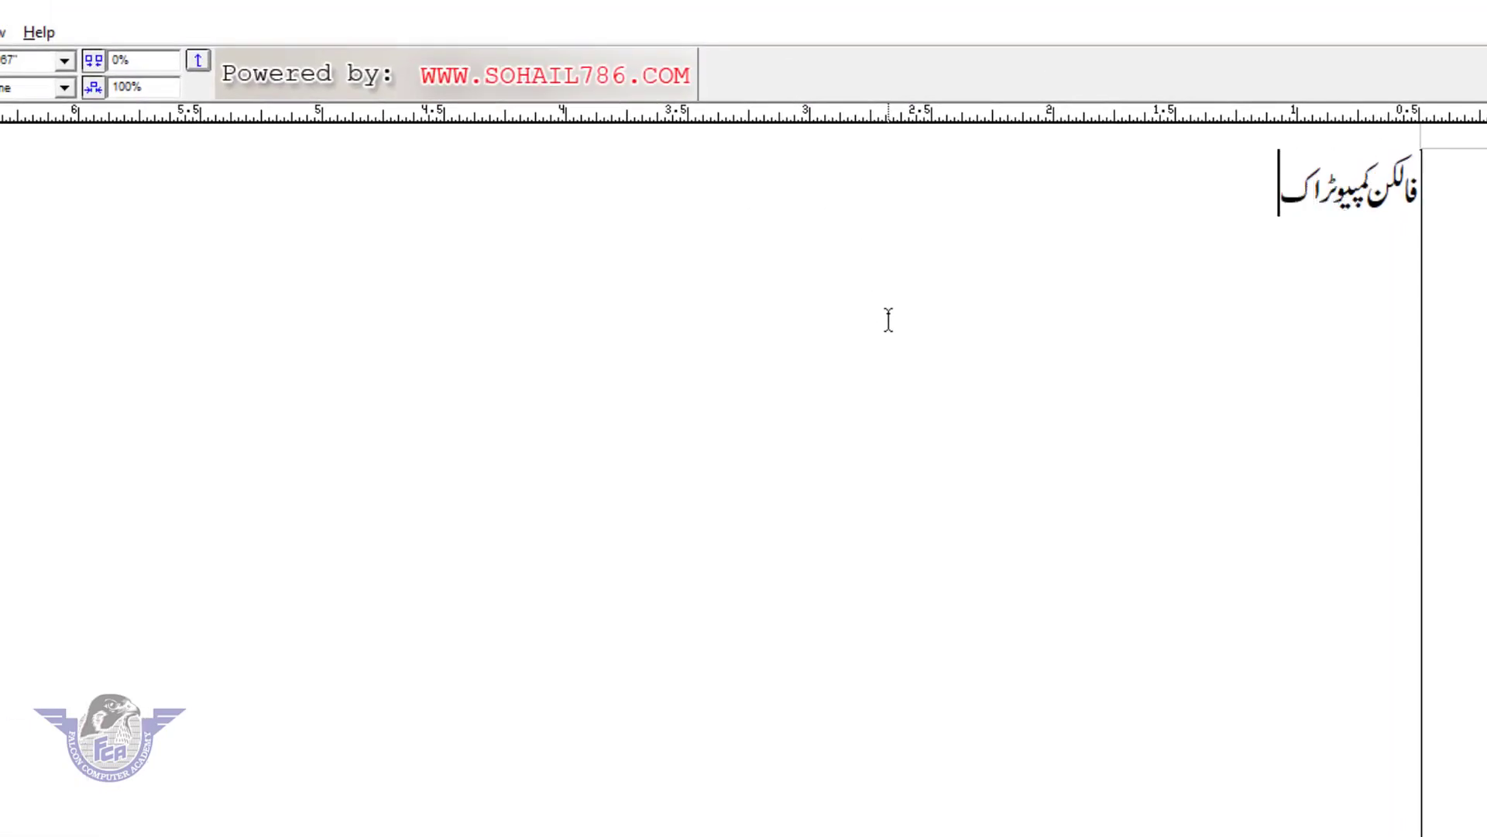
type("یڈمی رحیم")
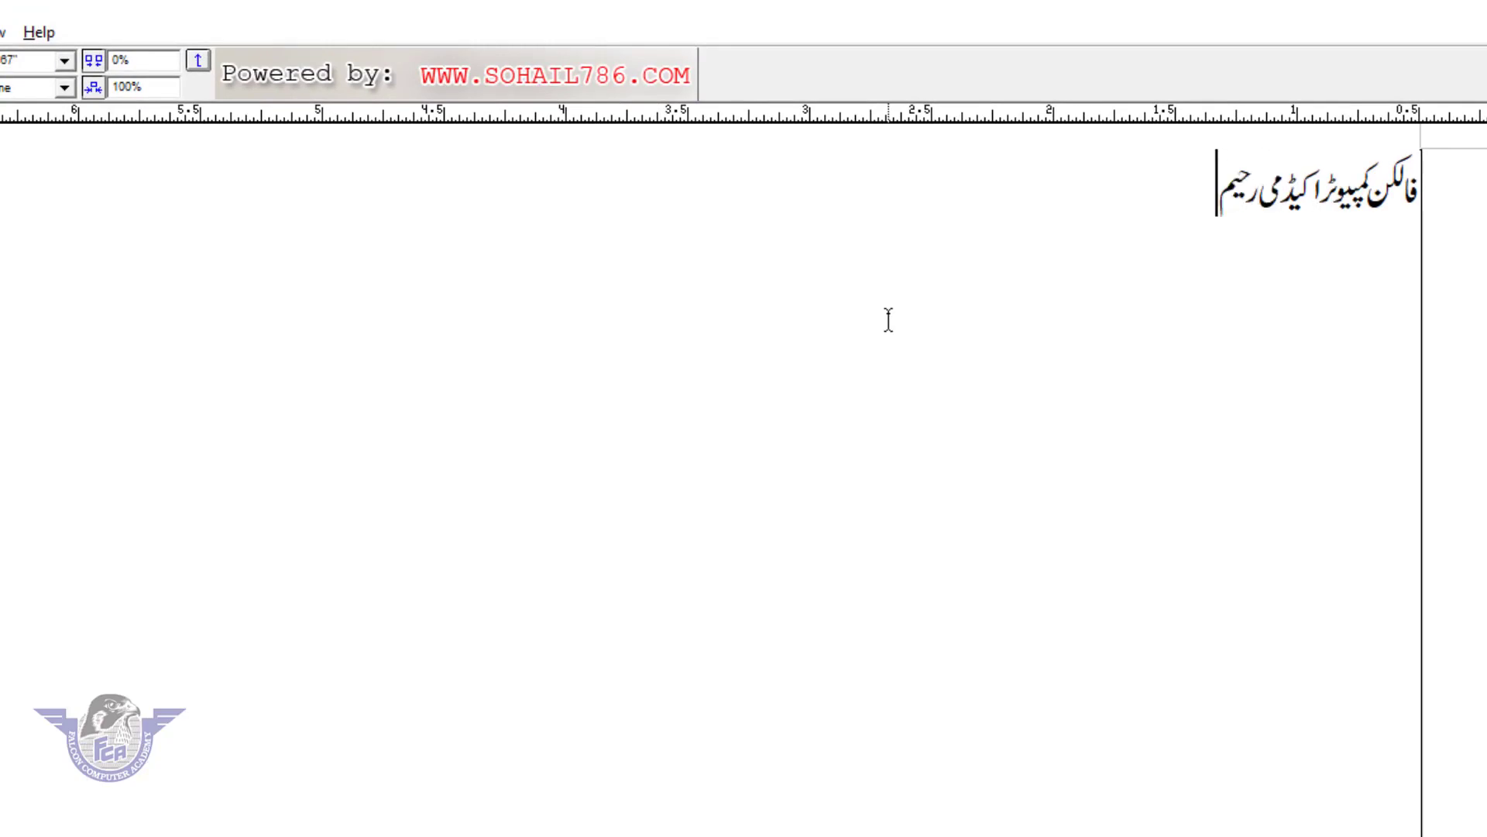
key("BackSpace")
key("BackSpace")
key("BackSpace")
key("BackSpace")
type("خان پ")
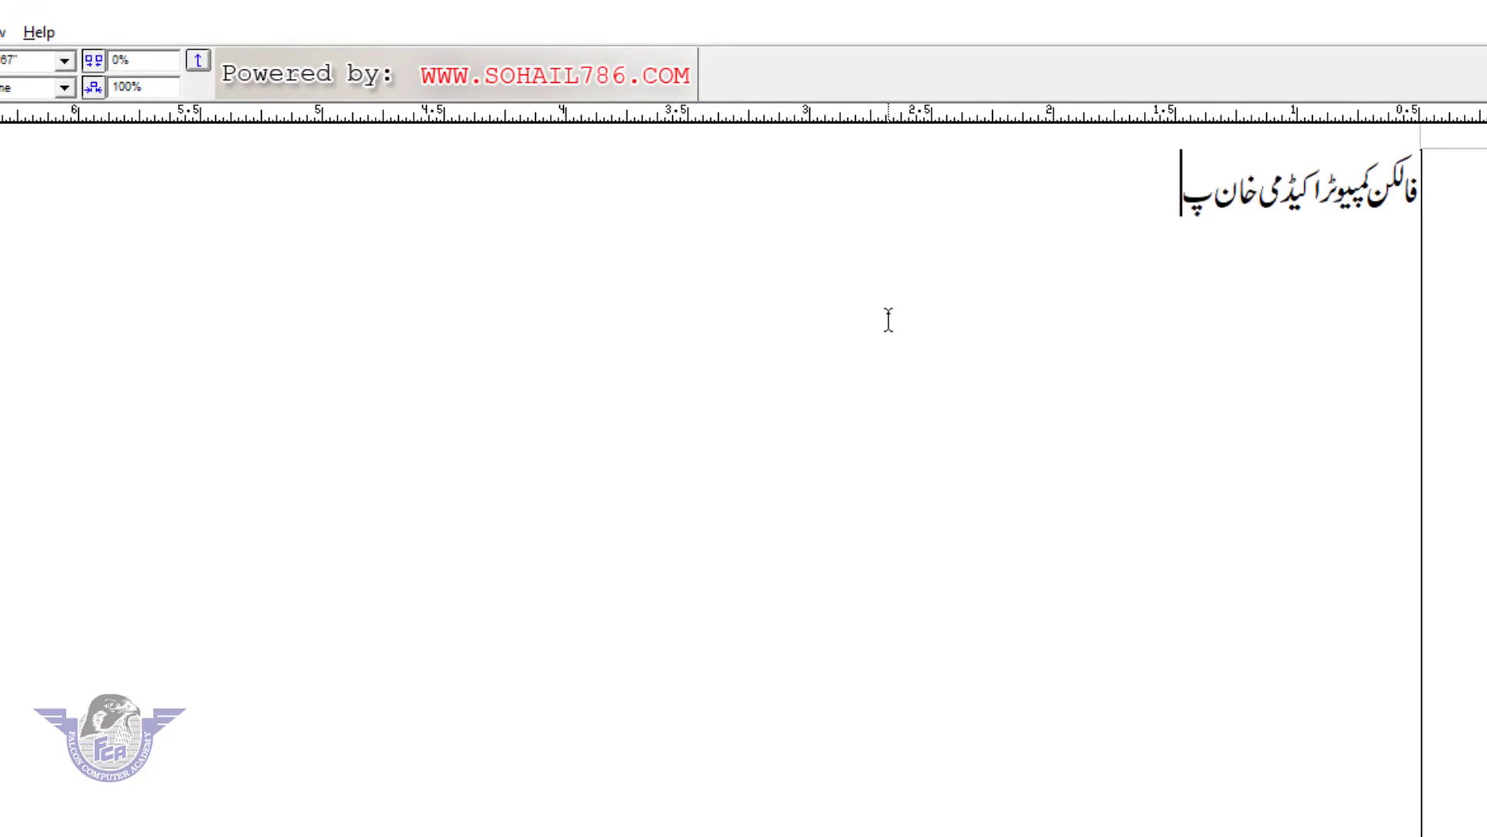
key("BackSpace")
key("BackSpace")
type("پور")
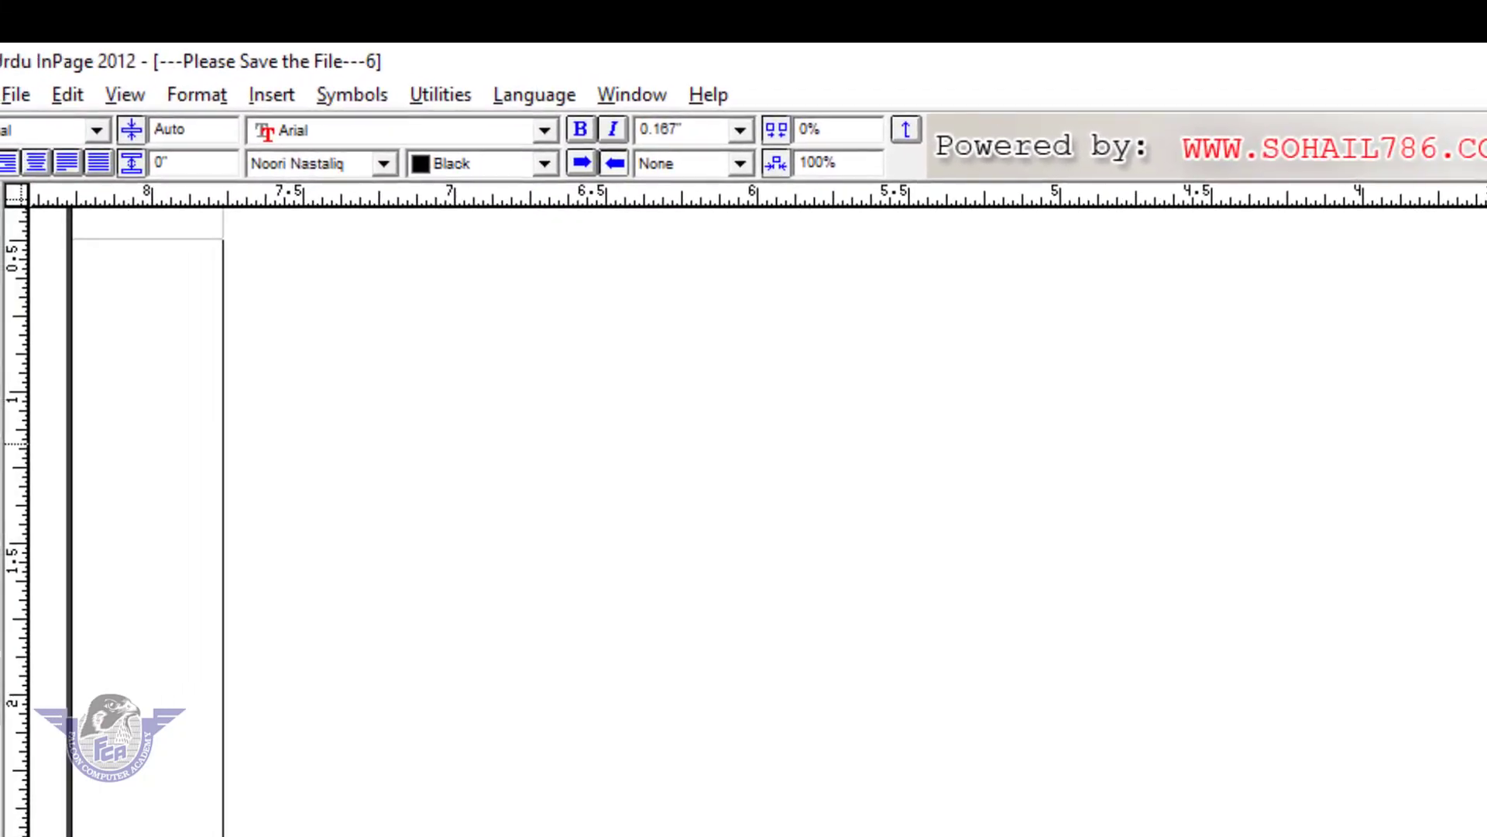
Step: Use Find and Replace to find the word "خانپور" in the text, searching from the beginning
left_click(67, 96)
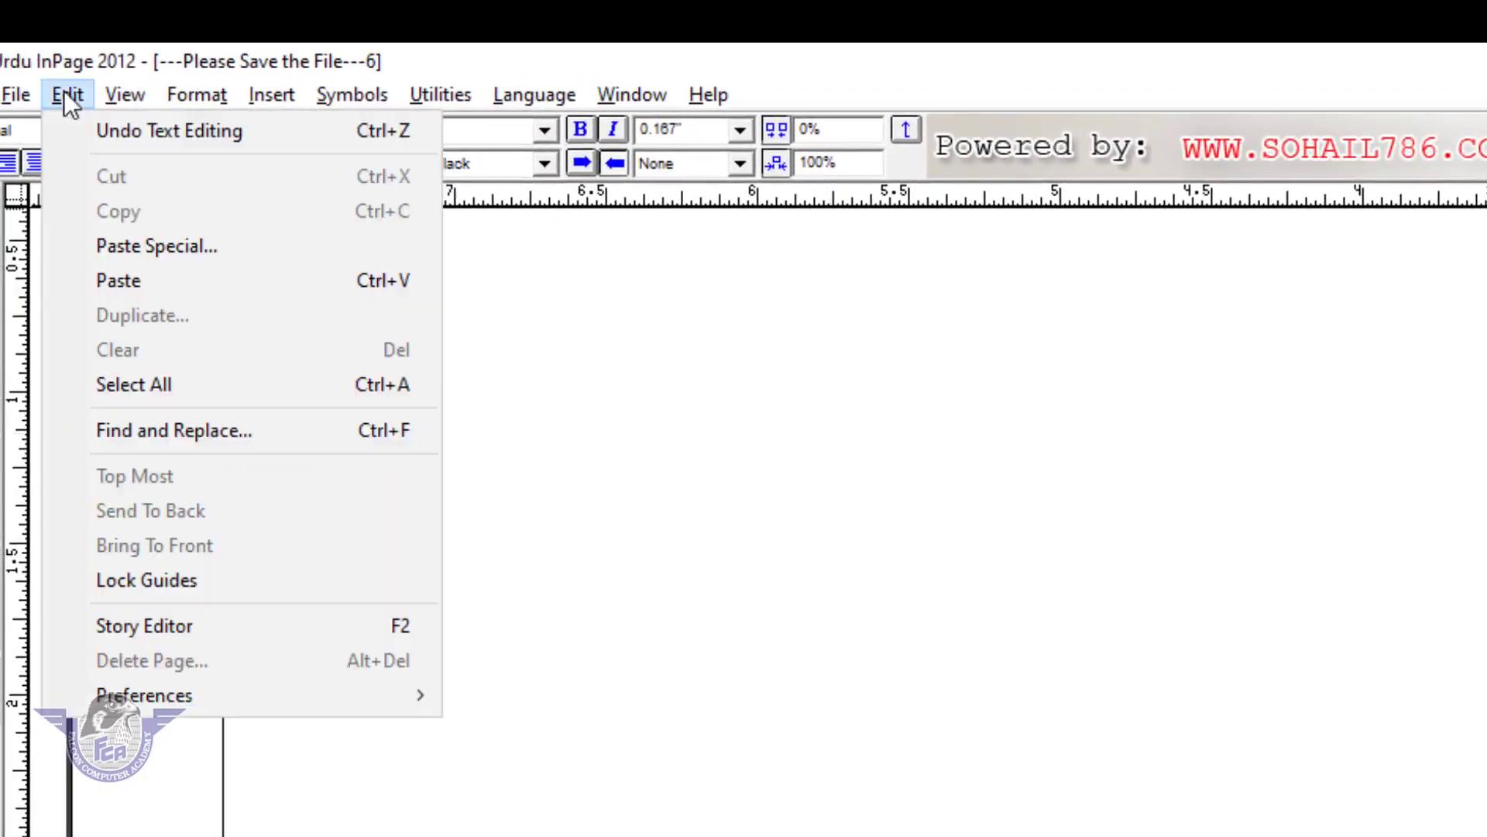
left_click(164, 431)
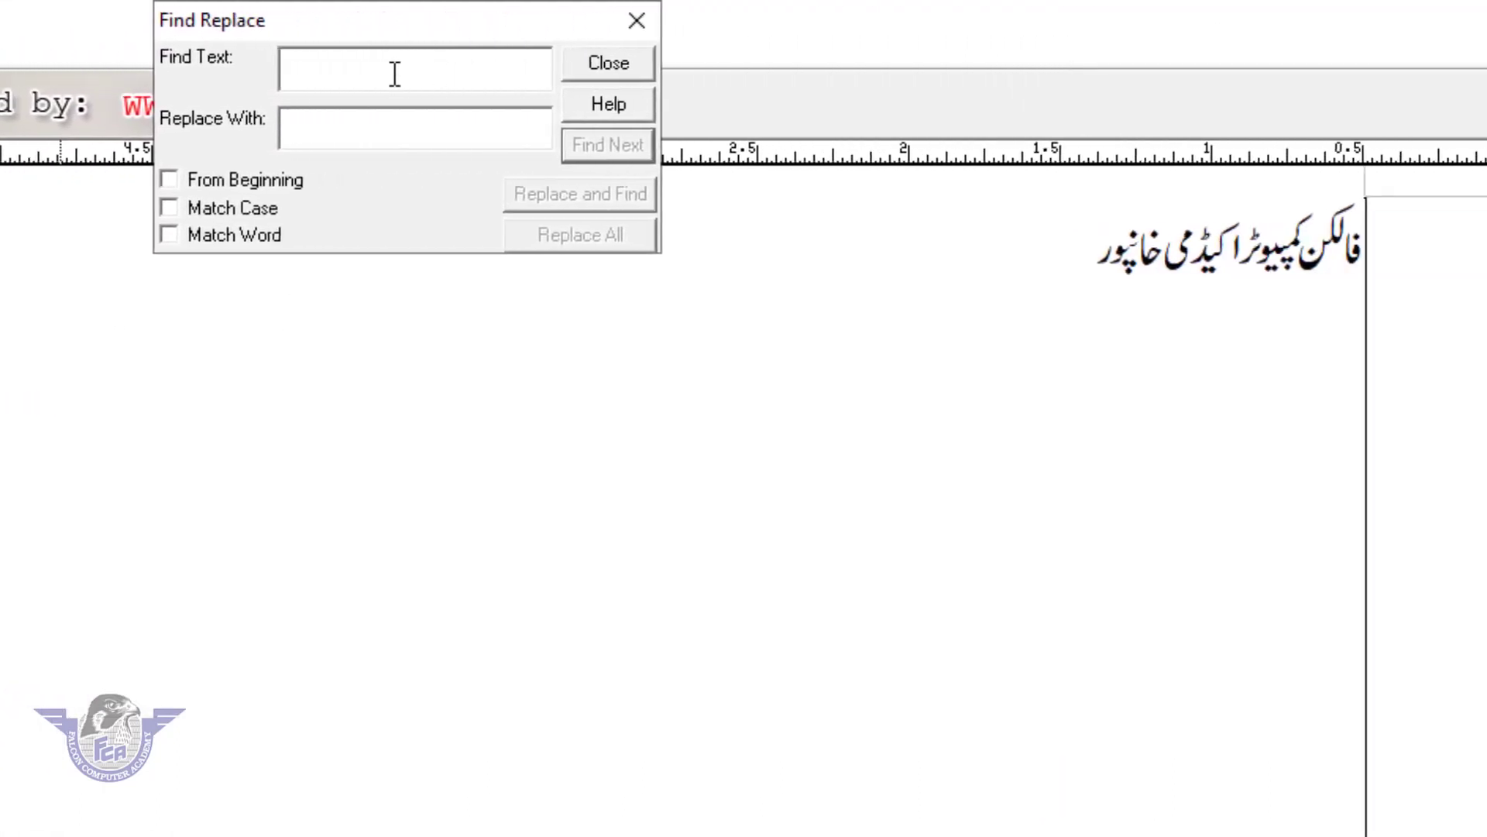
type("خا")
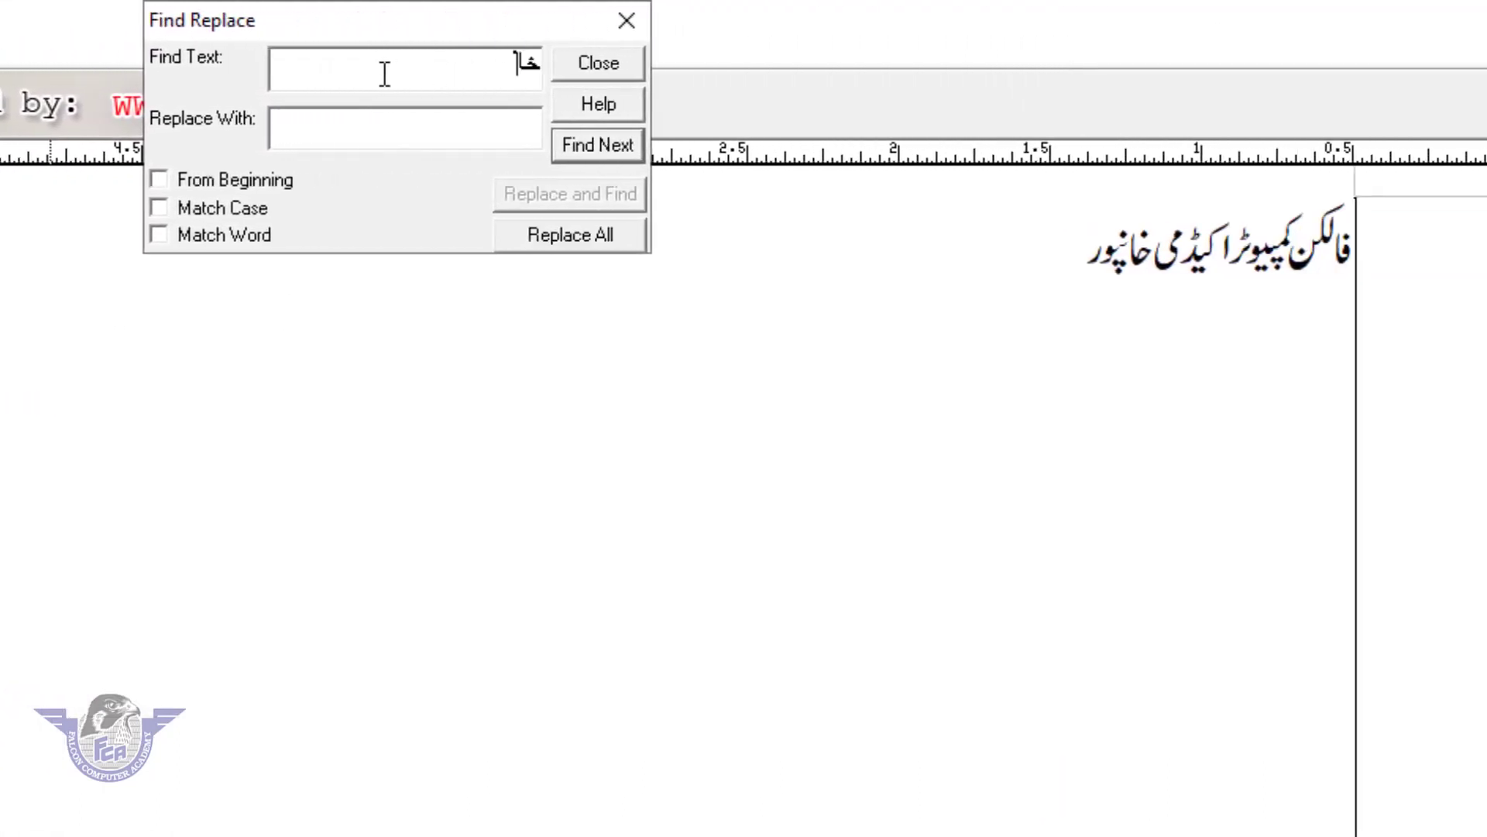
type("نپورا")
key("BackSpace")
left_click(250, 183)
left_click(601, 147)
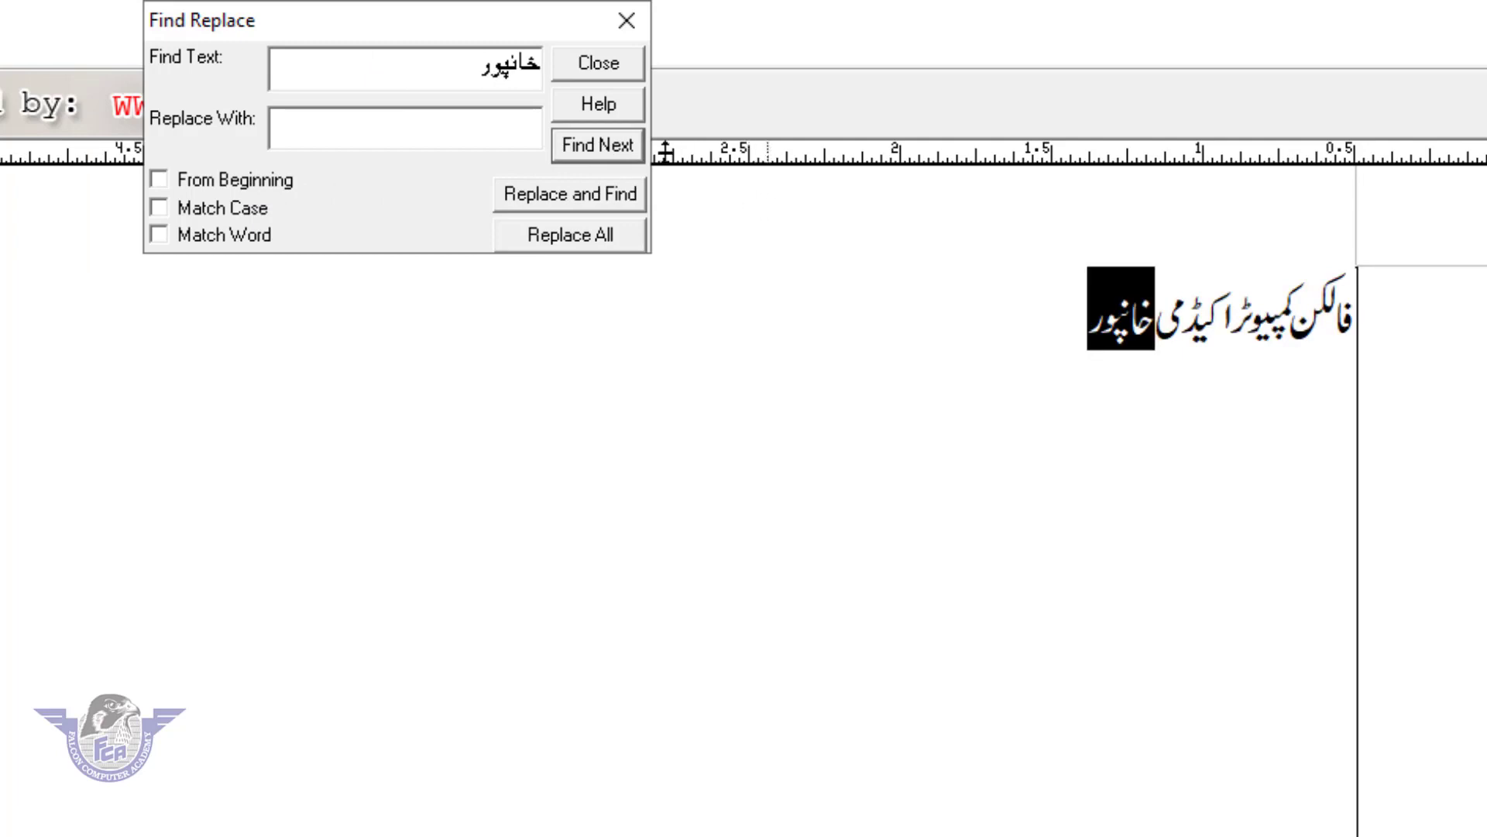
Step: Replace all occurrences of "خانپور" with "رحیم یارخان" and close the find and replace dialog
left_click(425, 130)
type("رحیم یارخان")
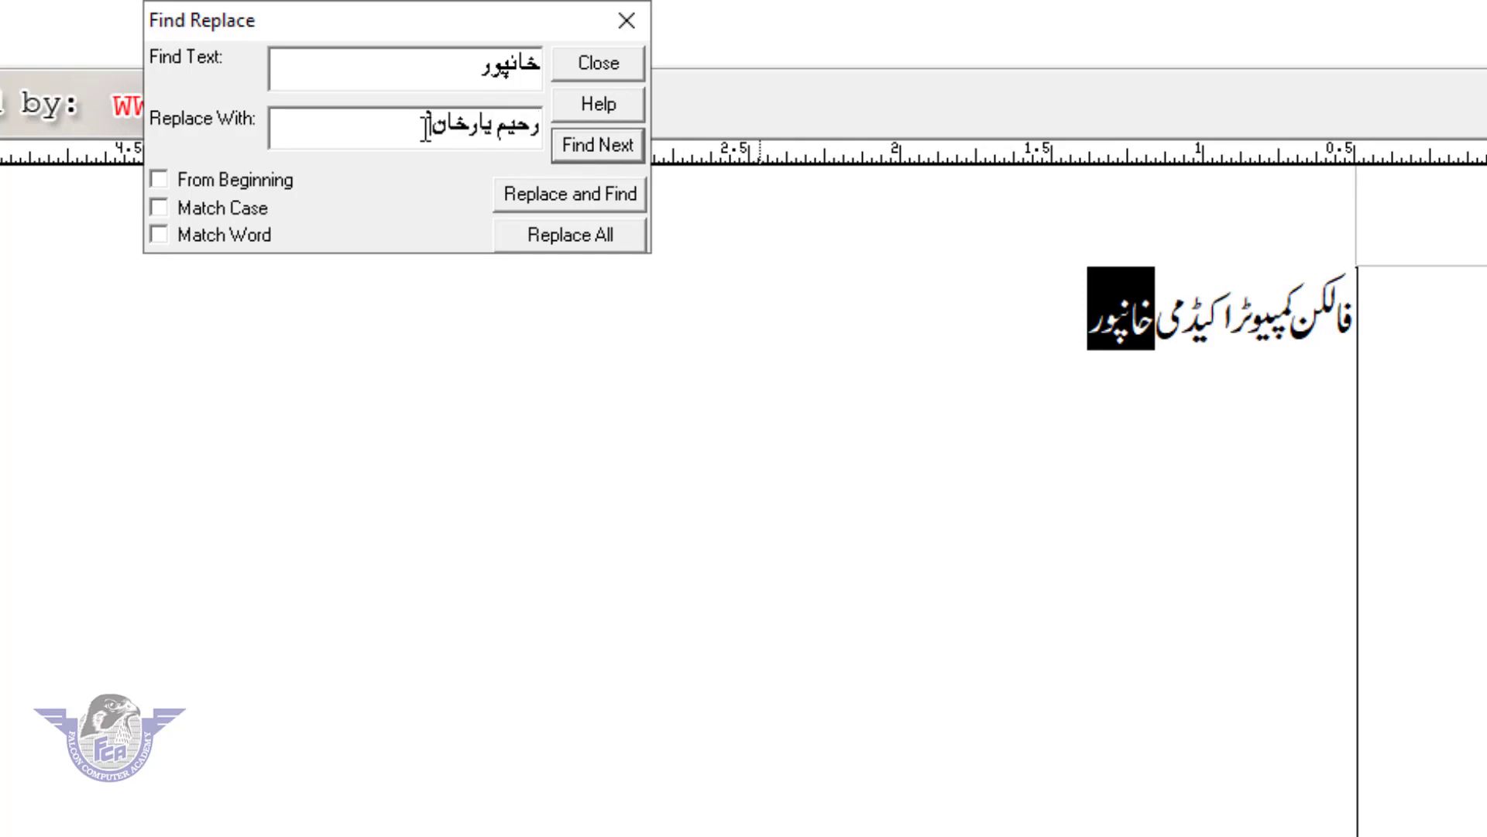
left_click(560, 235)
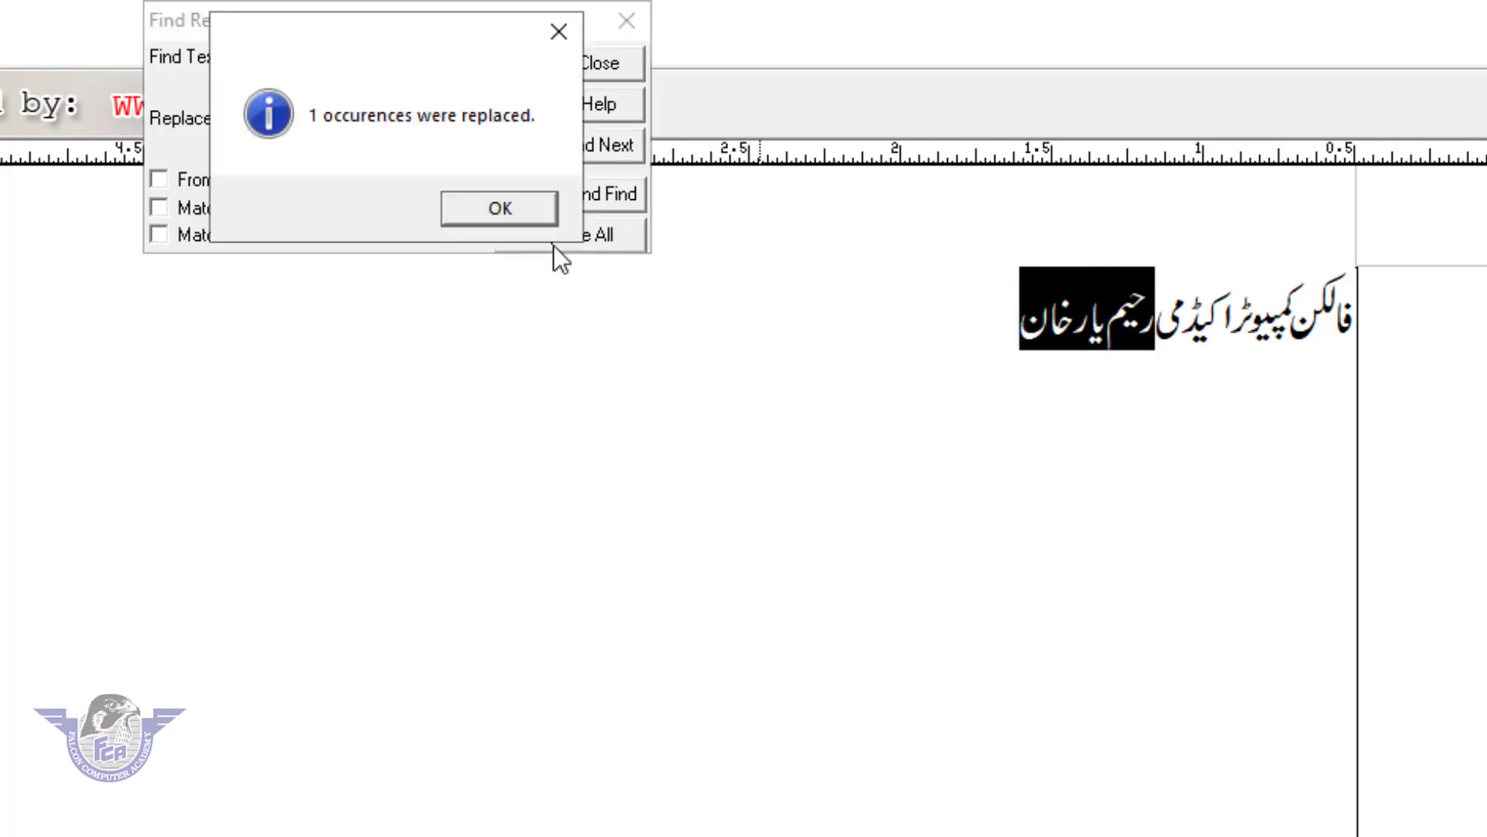
left_click(516, 210)
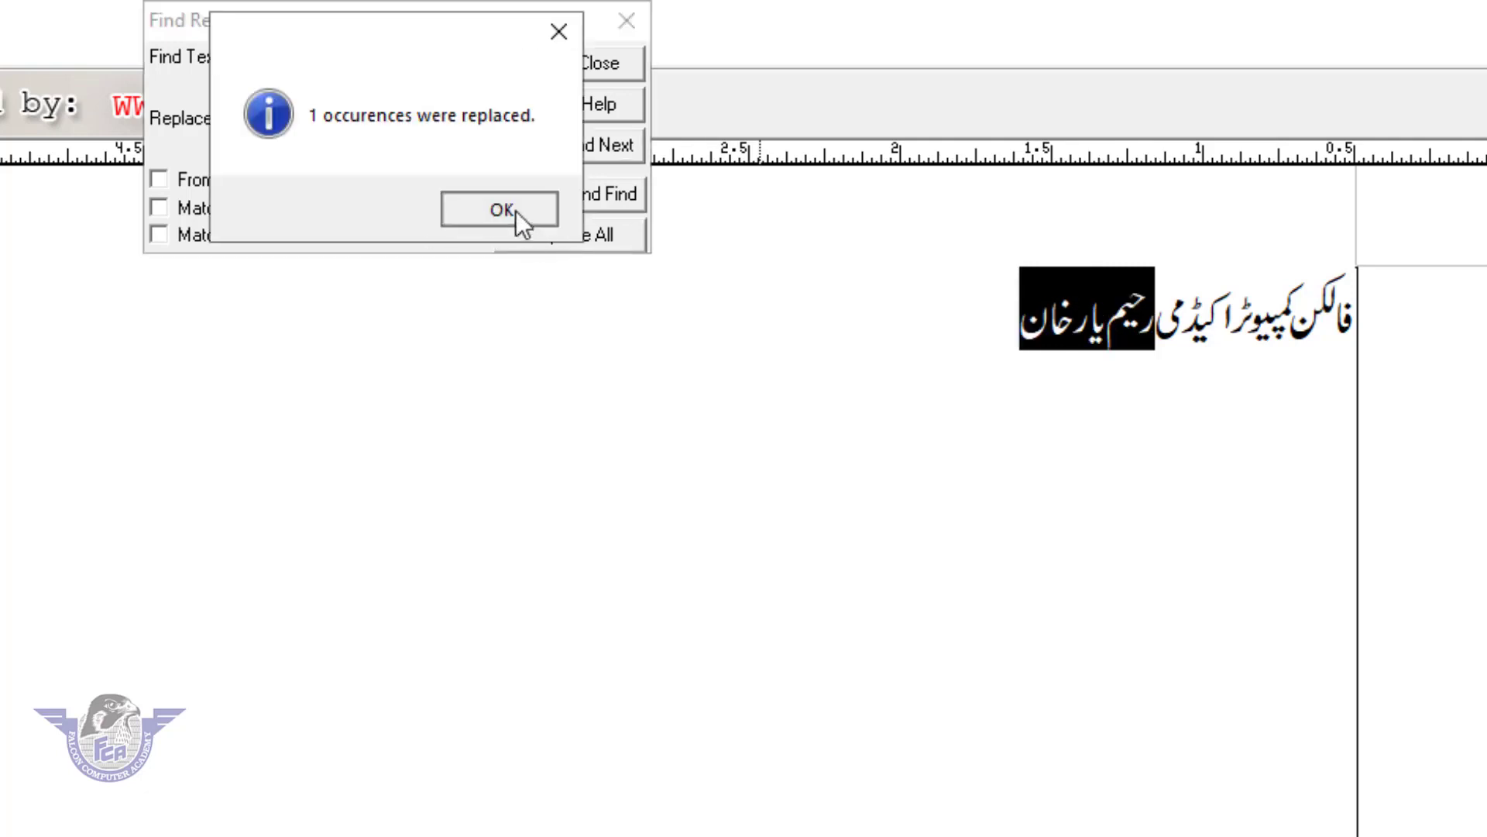
left_click(627, 15)
left_click(16, 467)
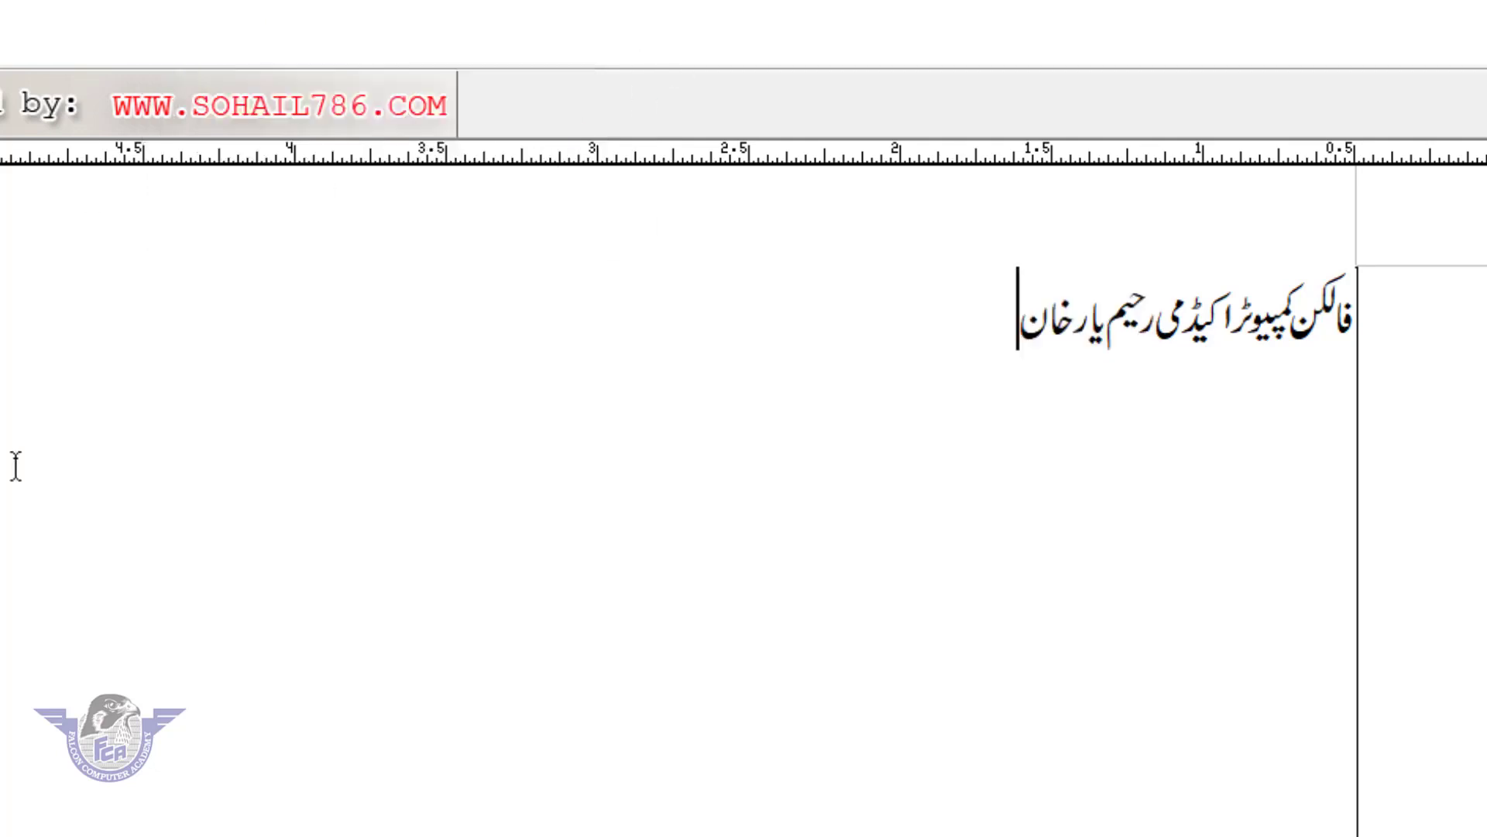
Step: Draw three overlapping picture frames: an ellipse about 1.30" by 1.37", a rounded rectangle about 1.20" by 1.33", and an ellipse about 1.52" by 1.65"
left_click(54, 52)
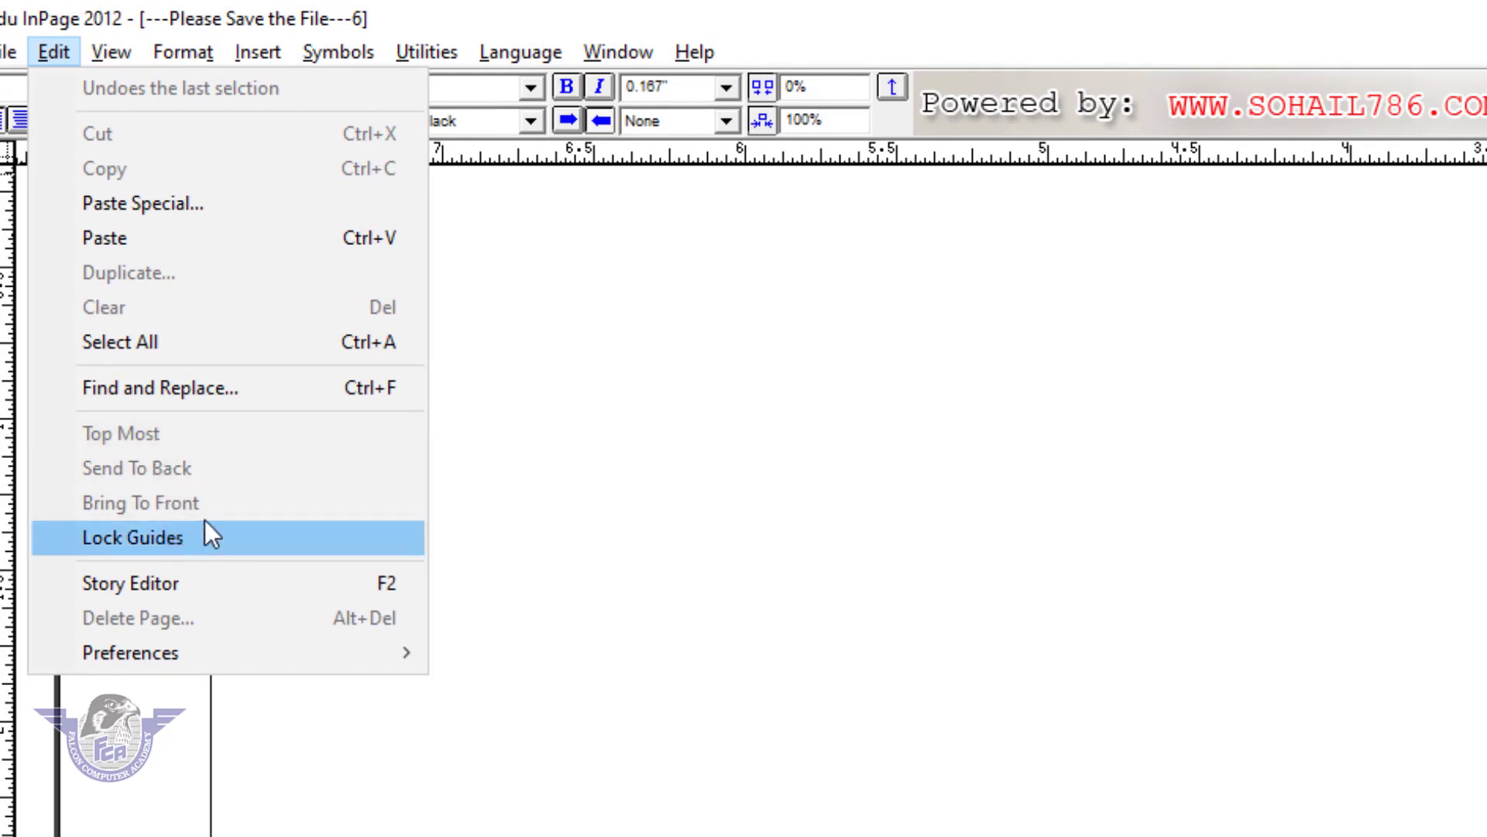
left_click(1, 405)
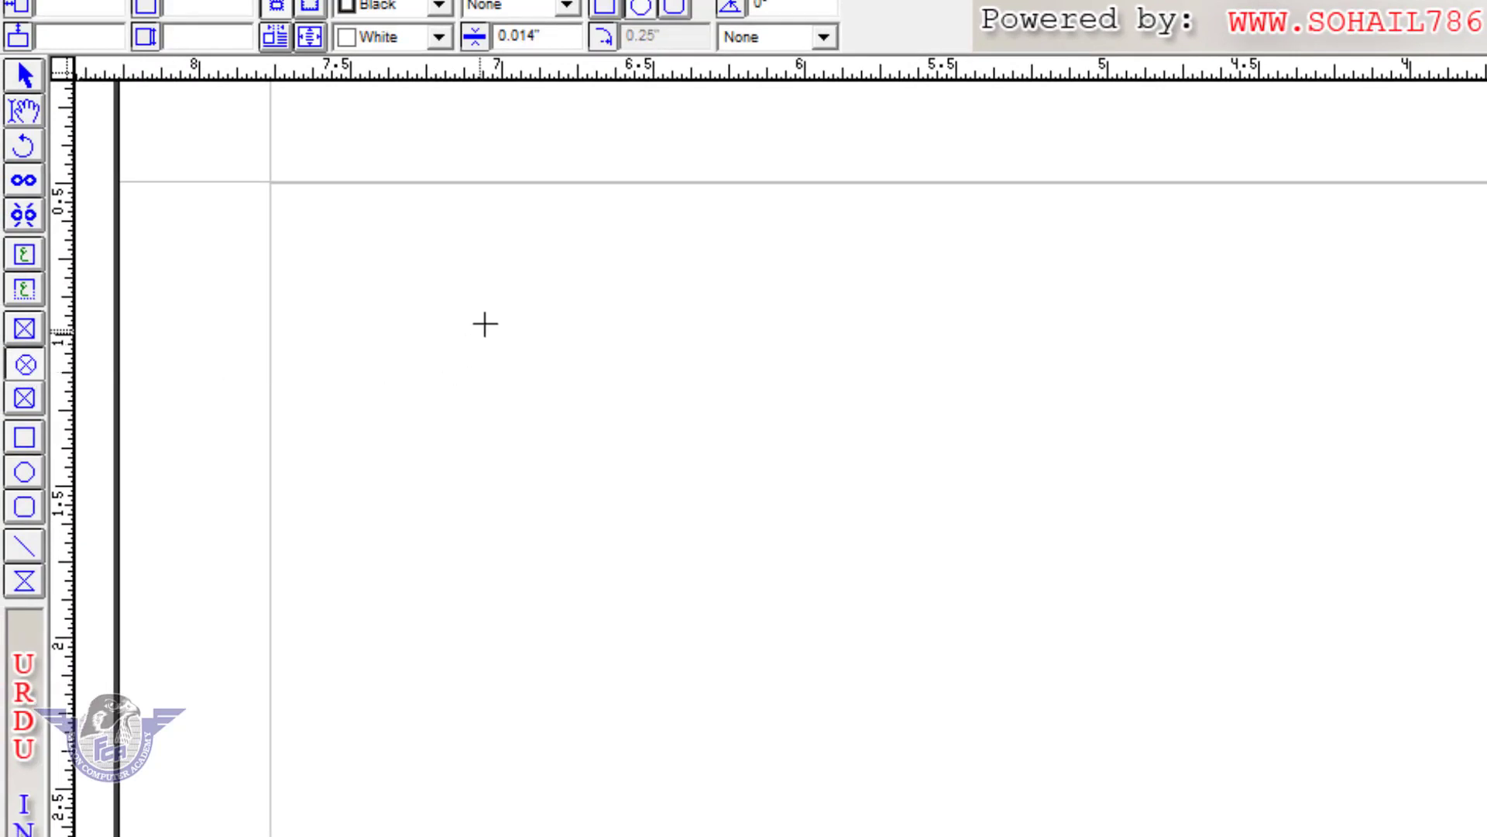
left_click_drag(488, 321, 912, 693)
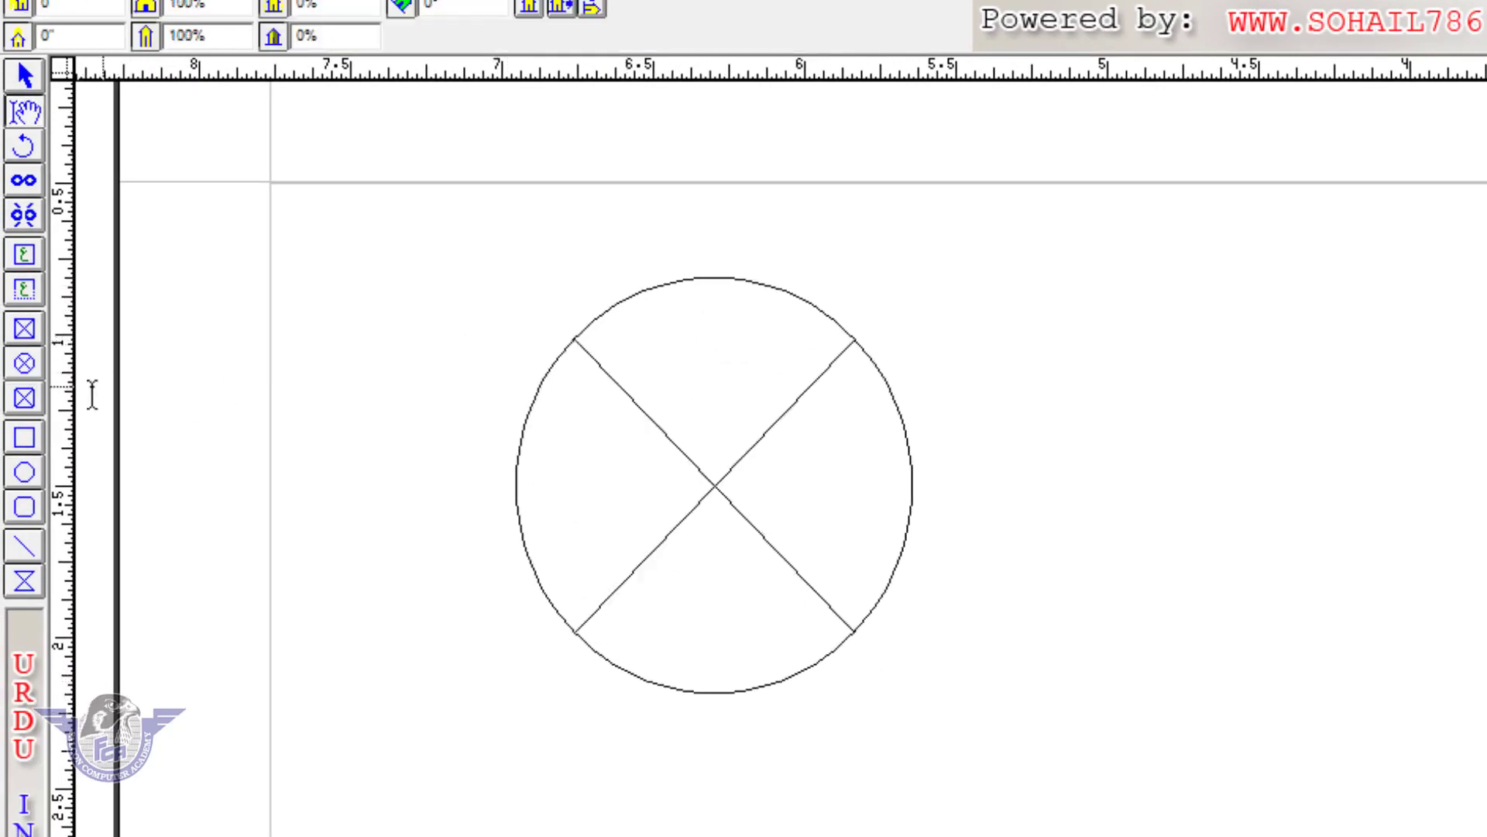
left_click(24, 397)
left_click_drag(740, 467, 1107, 836)
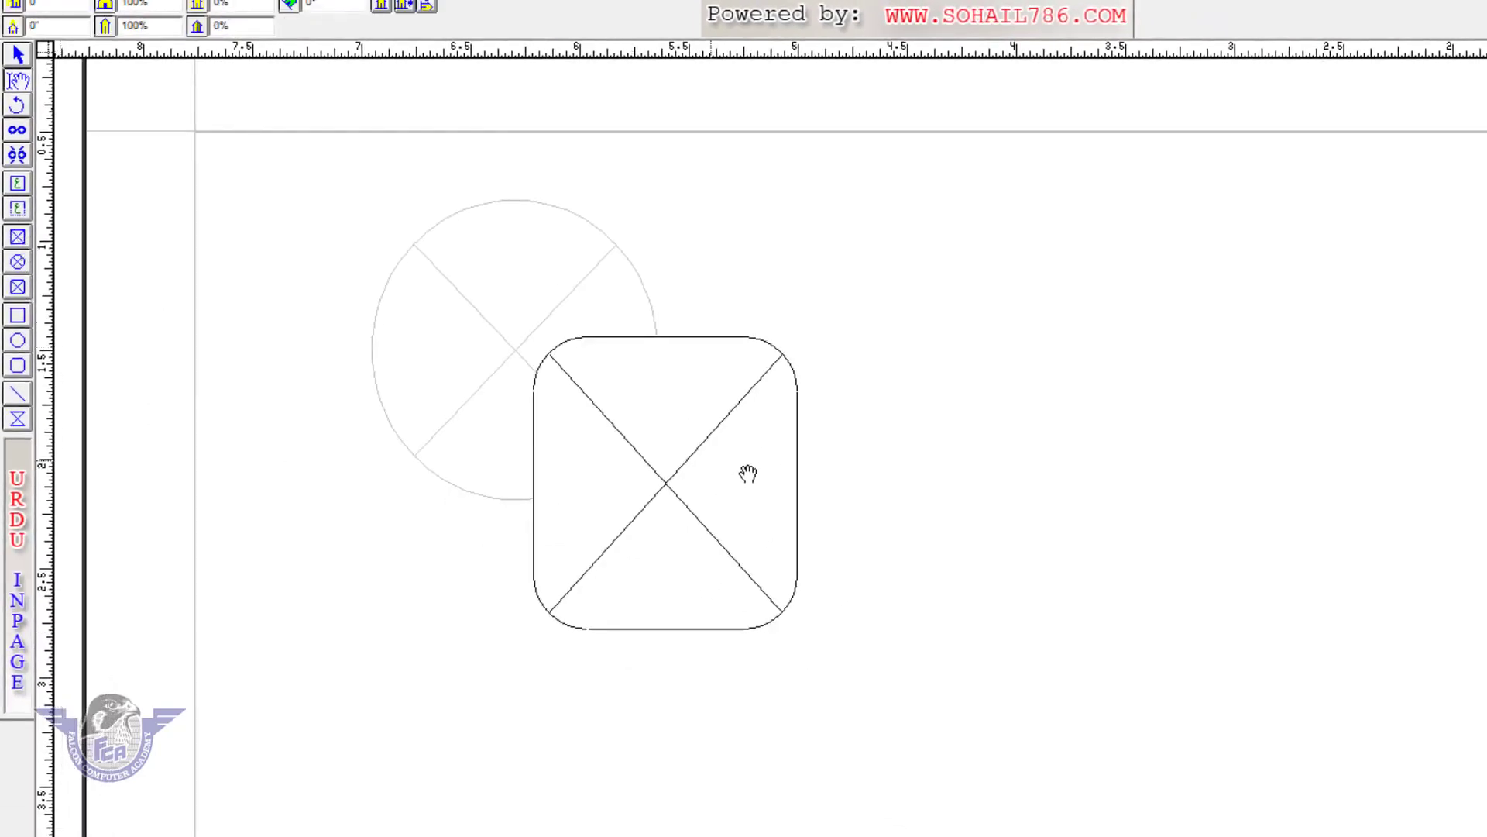
left_click(18, 262)
left_click_drag(330, 408, 664, 770)
Step: Import the picture wp10429248 from the Downloads folder into the upper elliptical frame
left_click(528, 273)
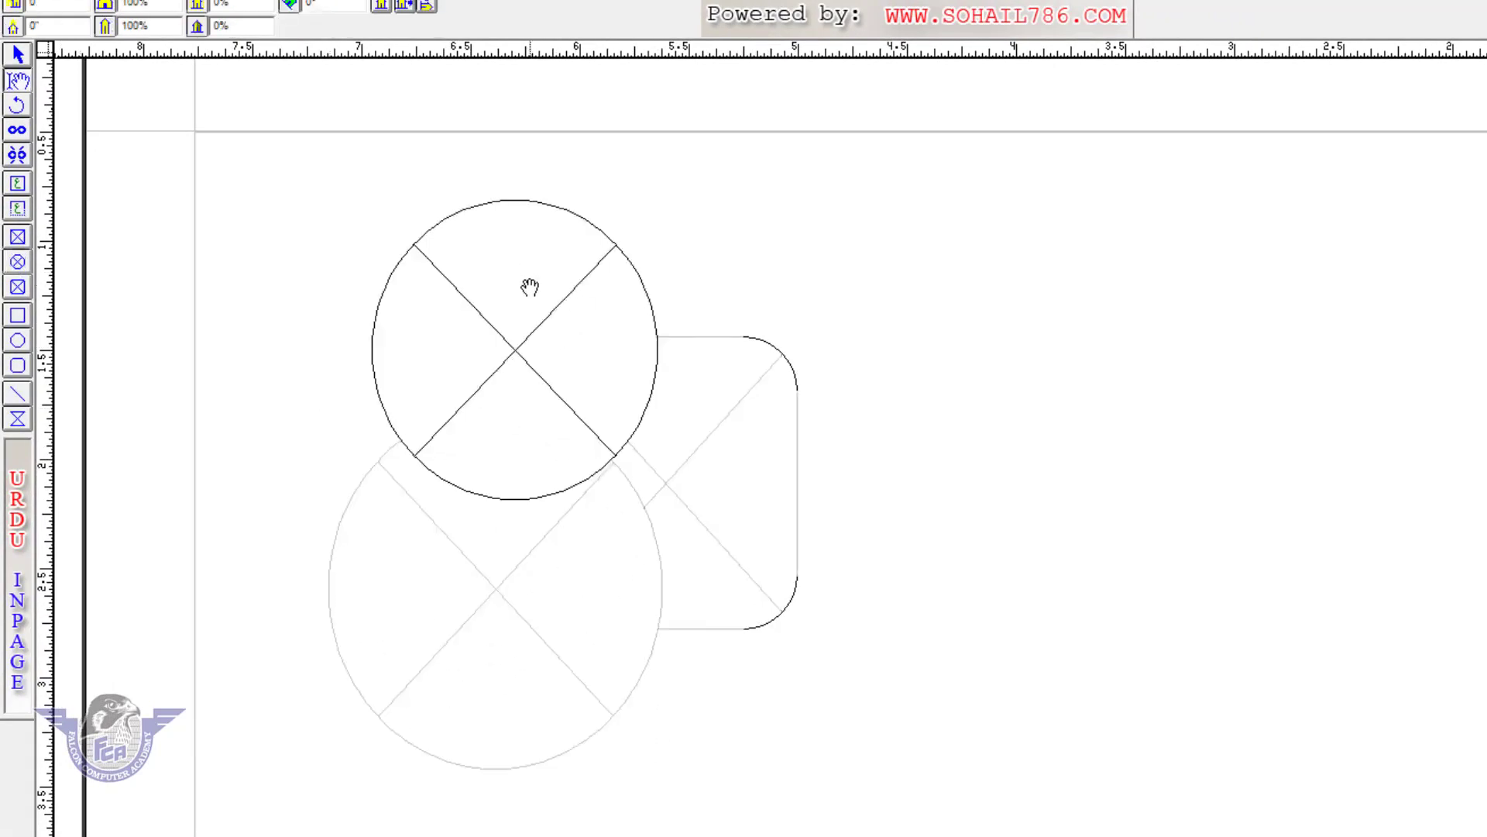
double_click(529, 287)
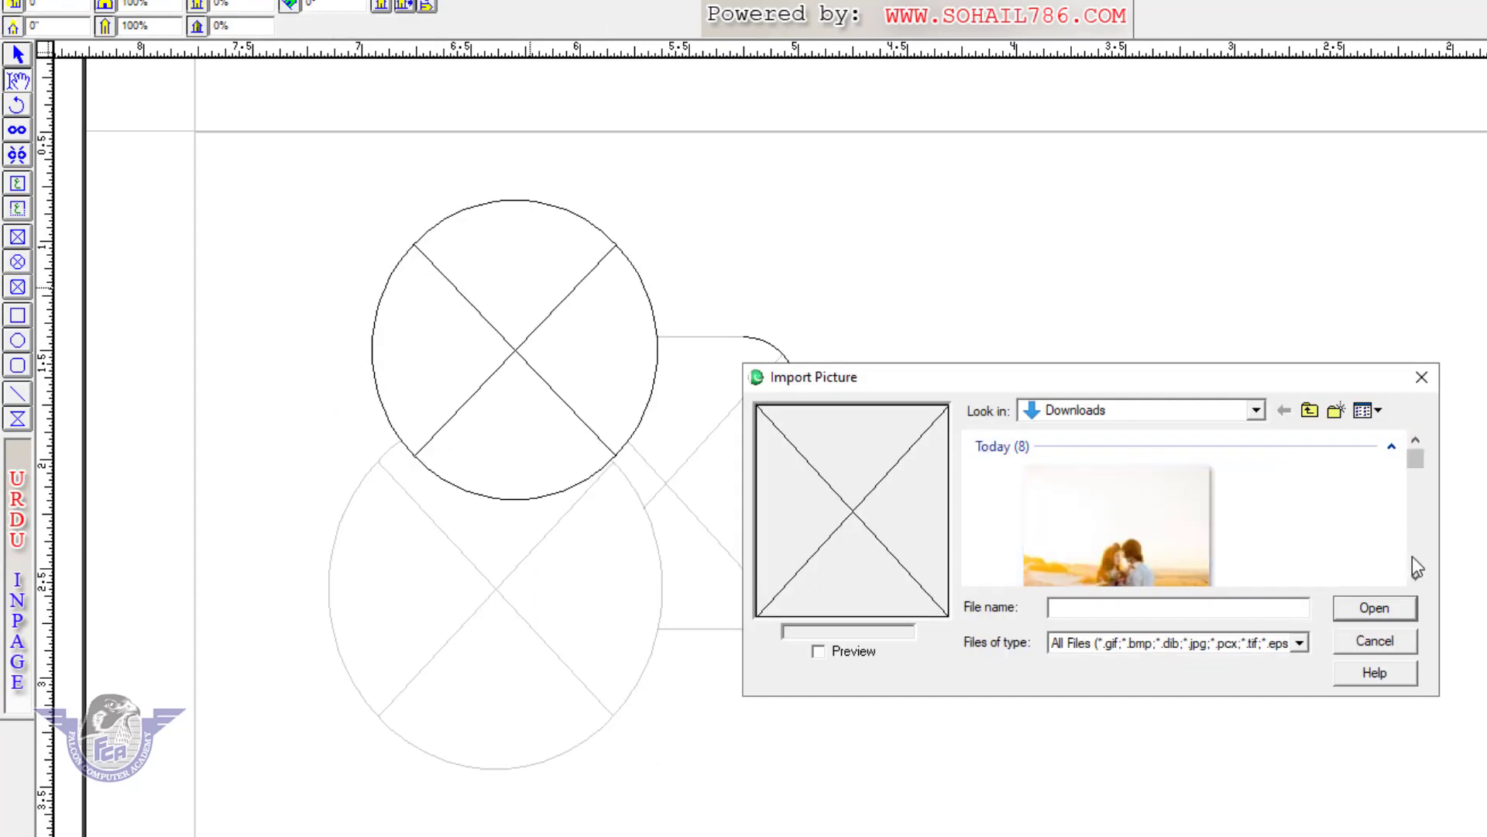
left_click(1416, 577)
left_click(1255, 583)
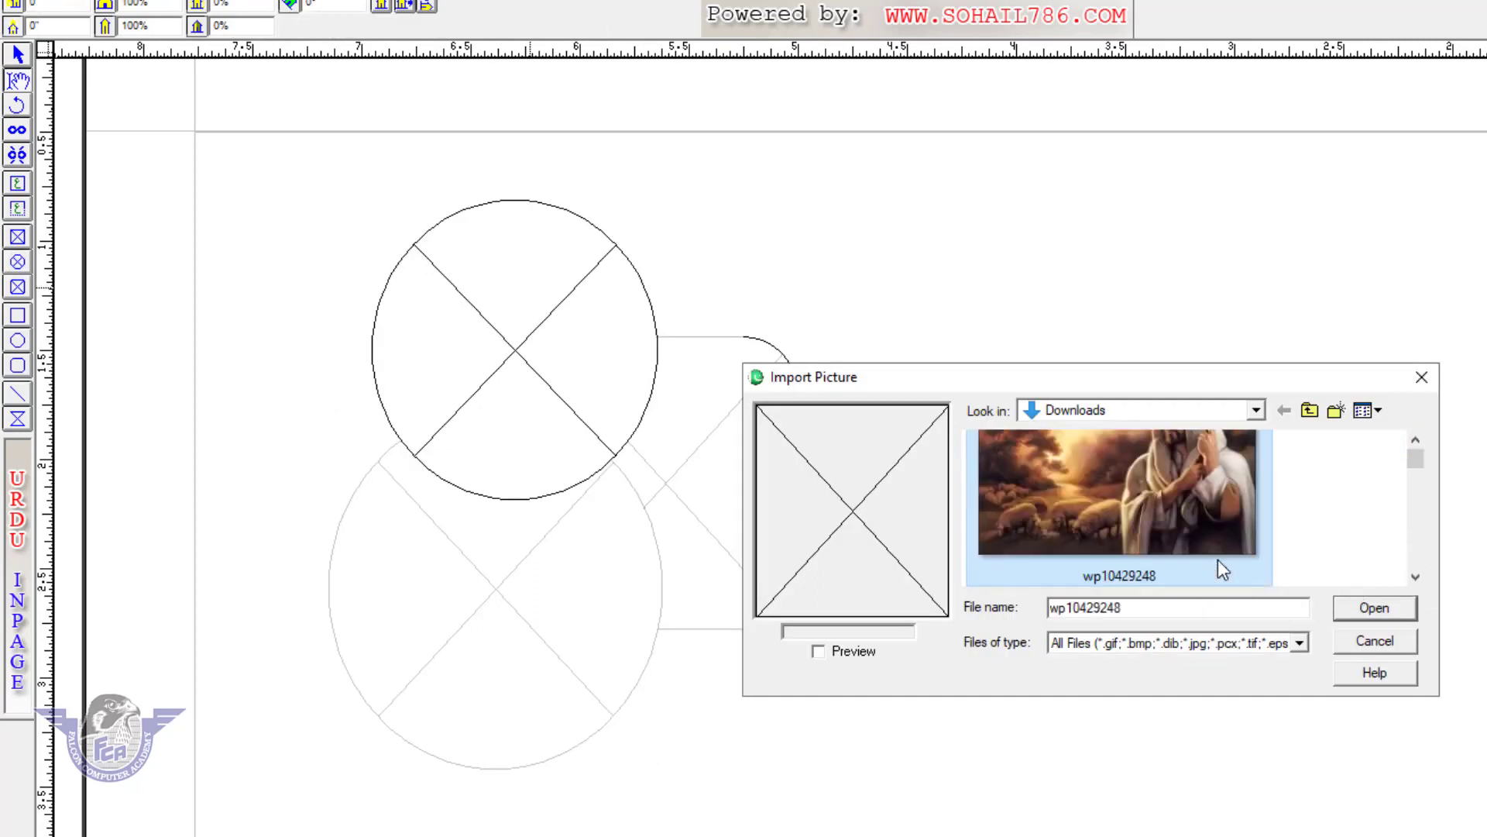
double_click(1202, 531)
Step: Import the picture Water-Leaf-Meeting from the Downloads folder into the rounded rectangular frame
left_click(715, 442)
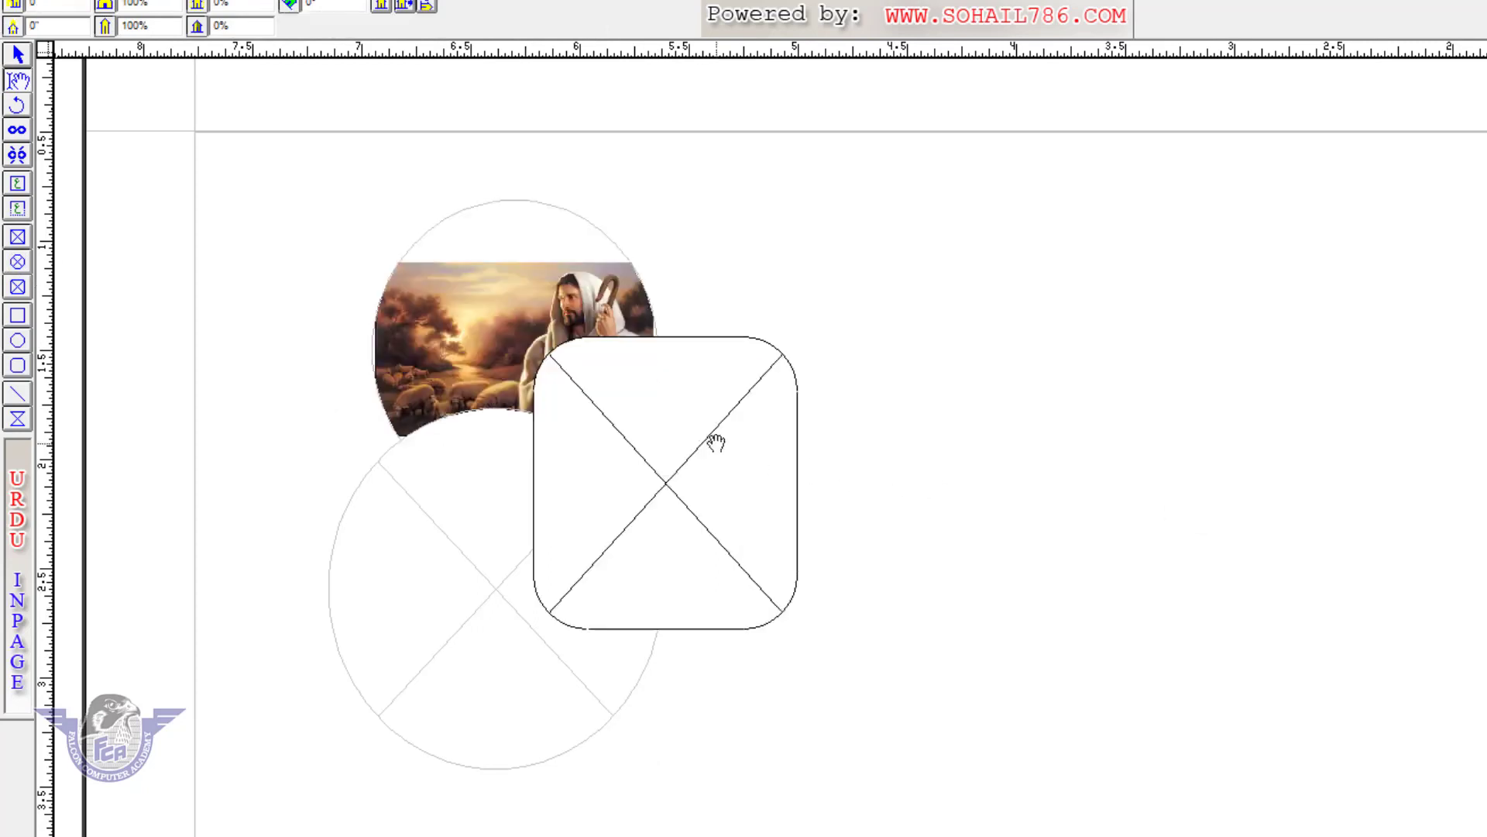
double_click(715, 442)
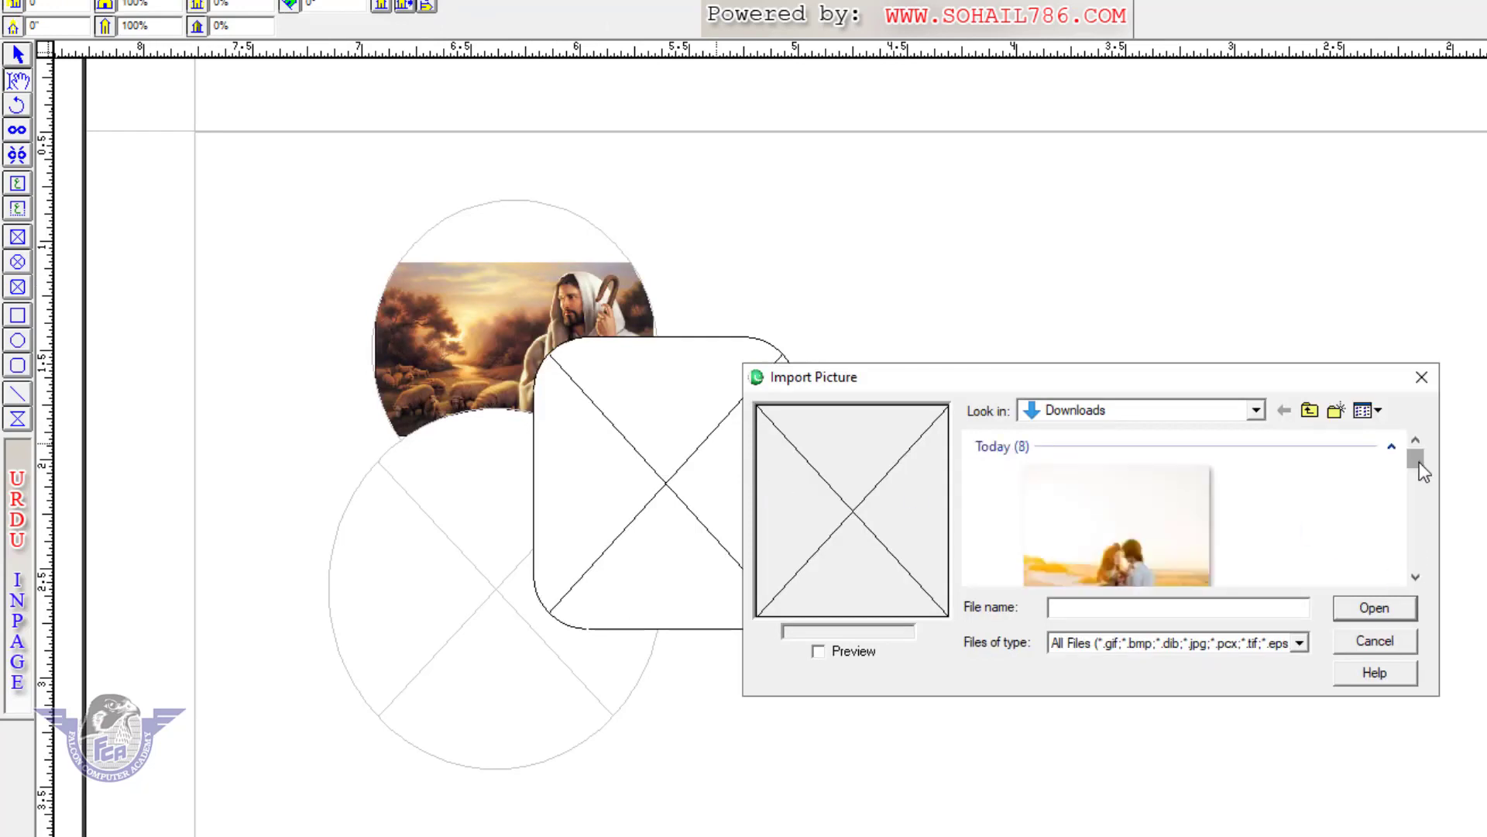
left_click_drag(1415, 462, 1418, 492)
double_click(1174, 559)
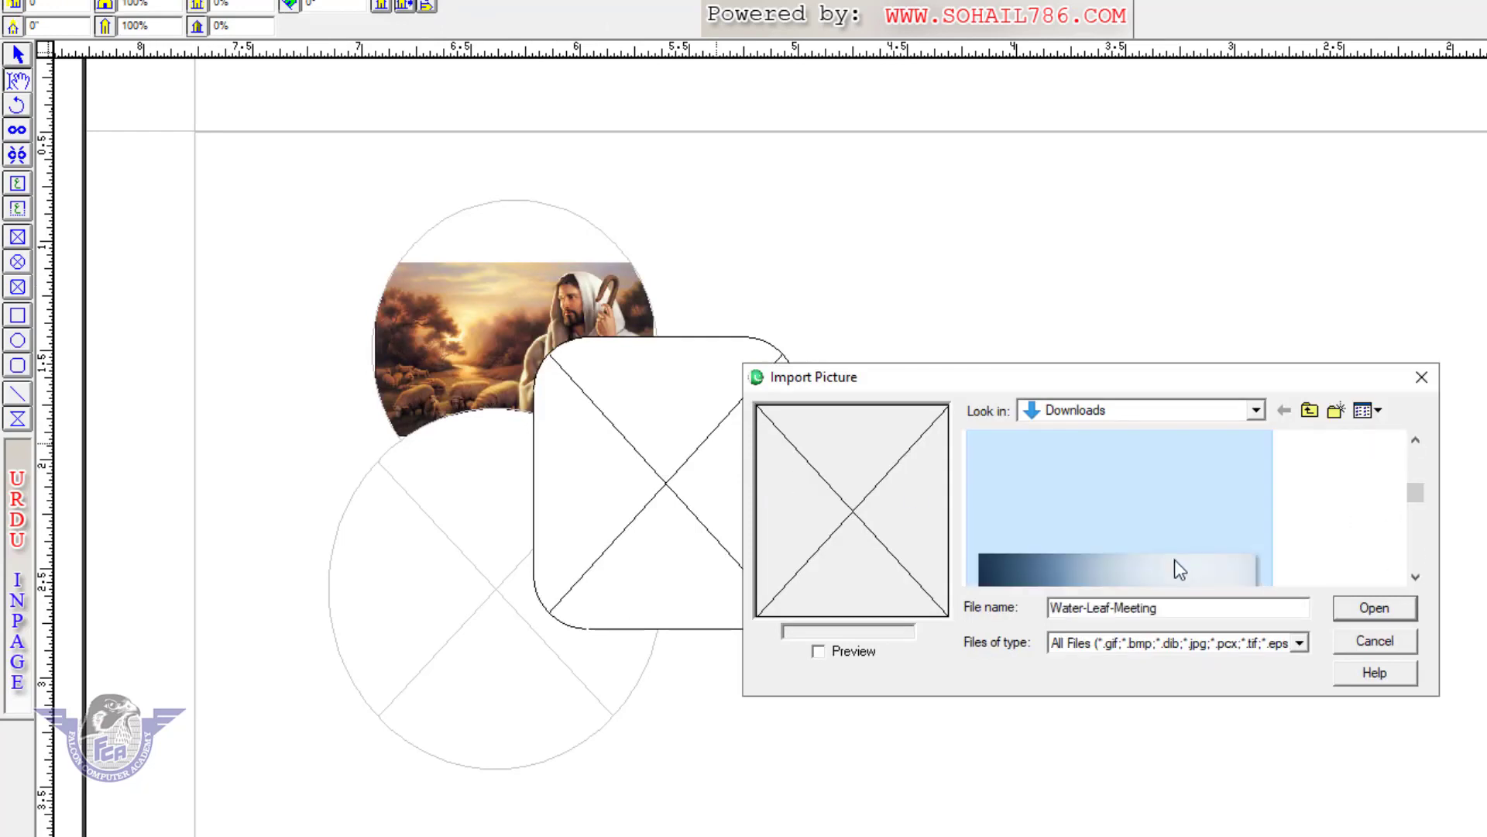
Step: Import the picture E-WLKCgWUBEpHnq.jpg from the Downloads folder into the lower, larger elliptical frame
left_click(495, 587)
double_click(493, 589)
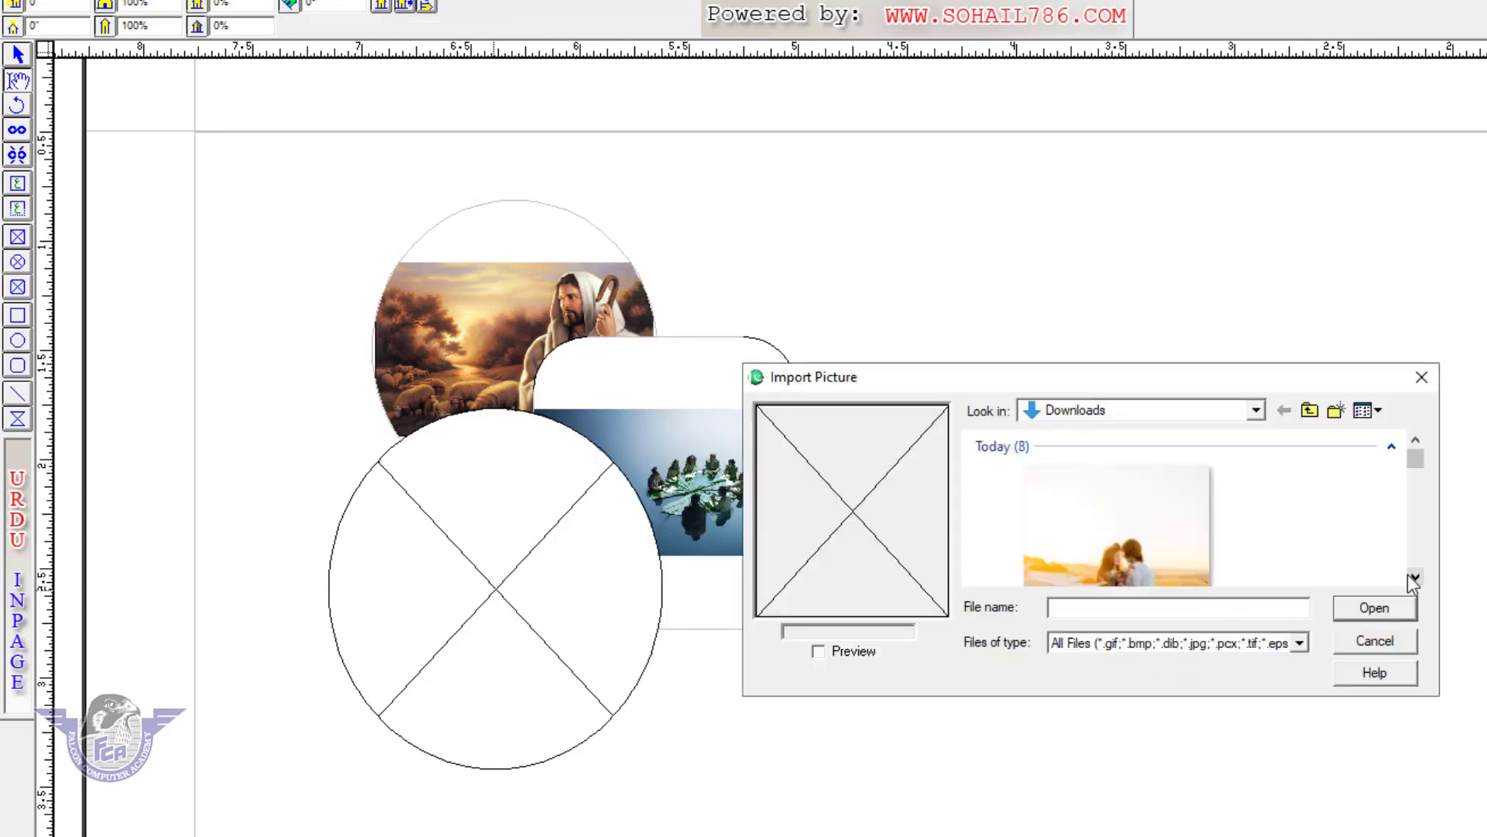
left_click(1416, 577)
left_click(1418, 577)
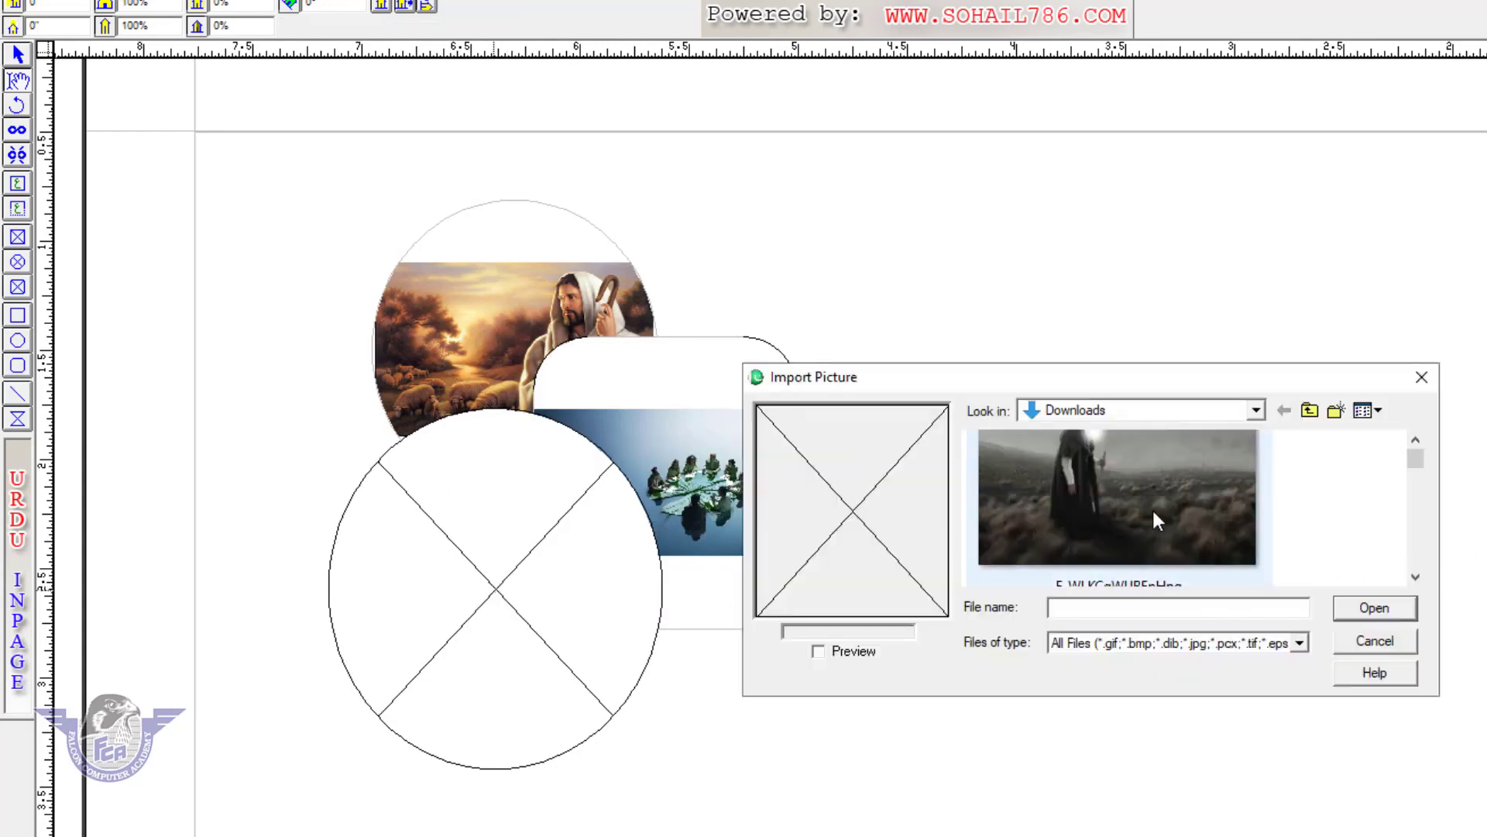
double_click(1151, 508)
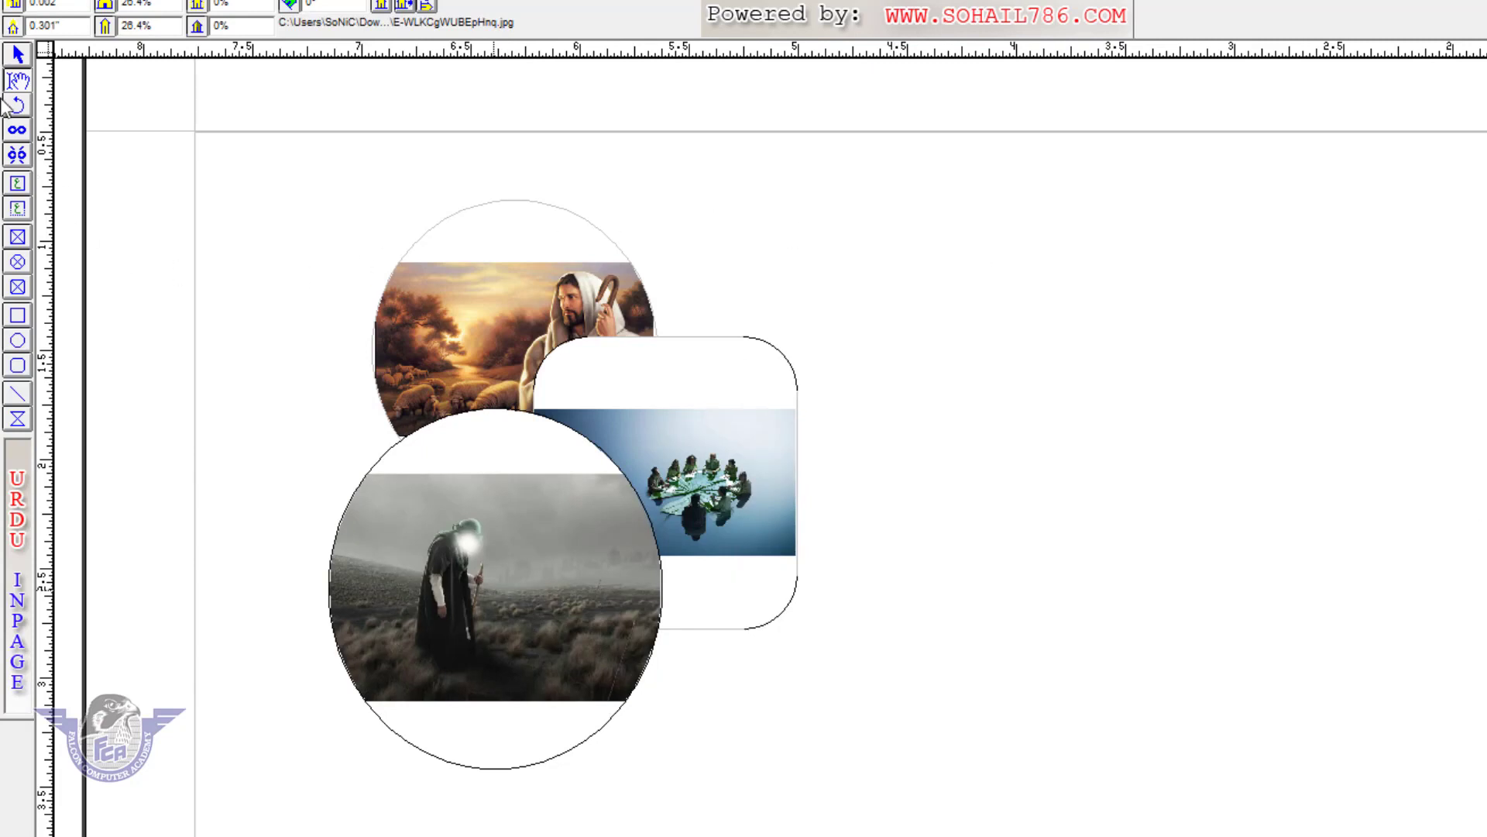
Step: Bring the elliptical shepherd picture to the front of the overlapping frames and send it to the back again
left_click(17, 52)
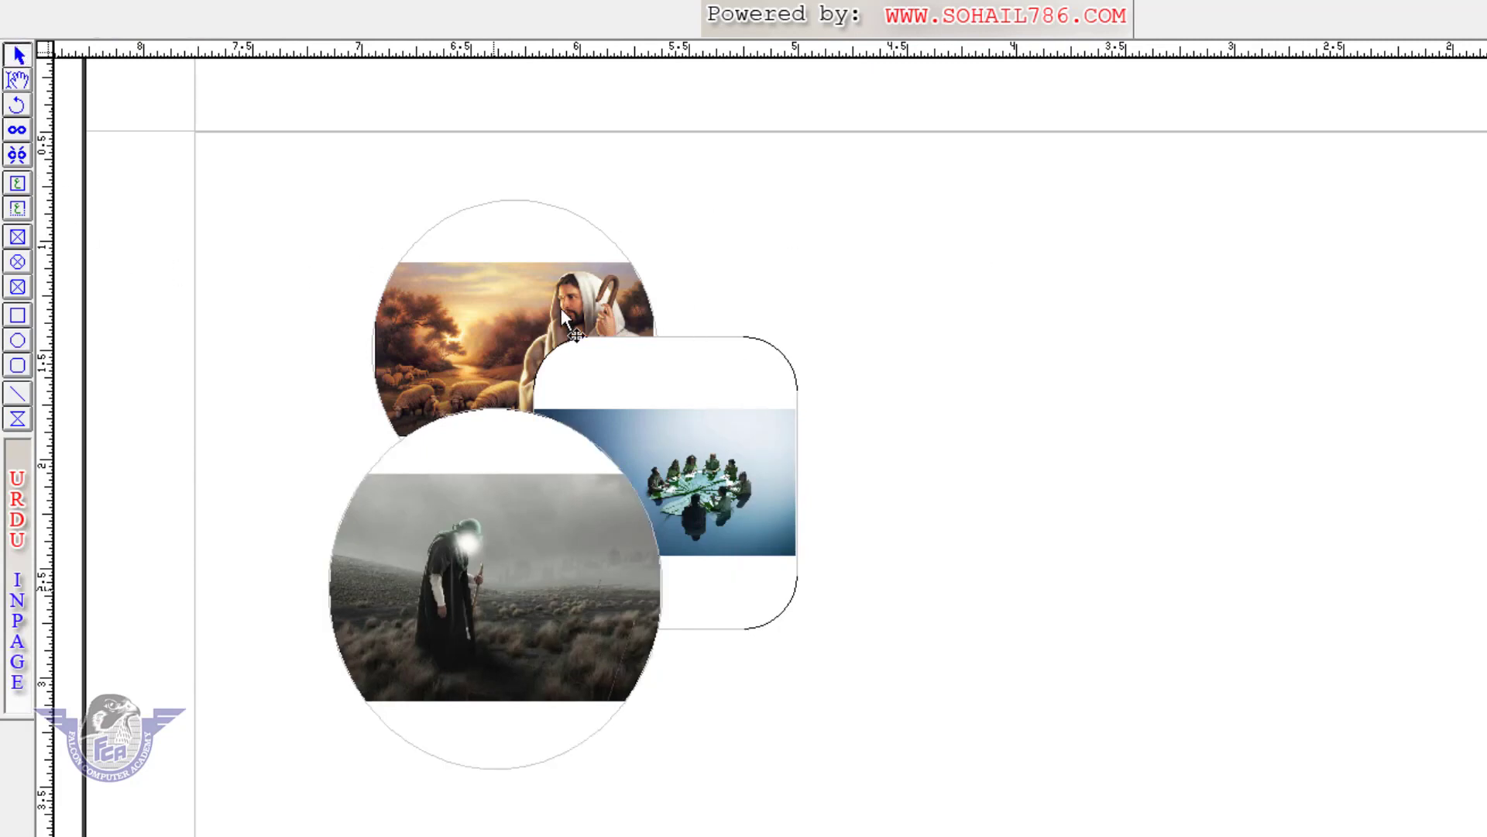
left_click(504, 304)
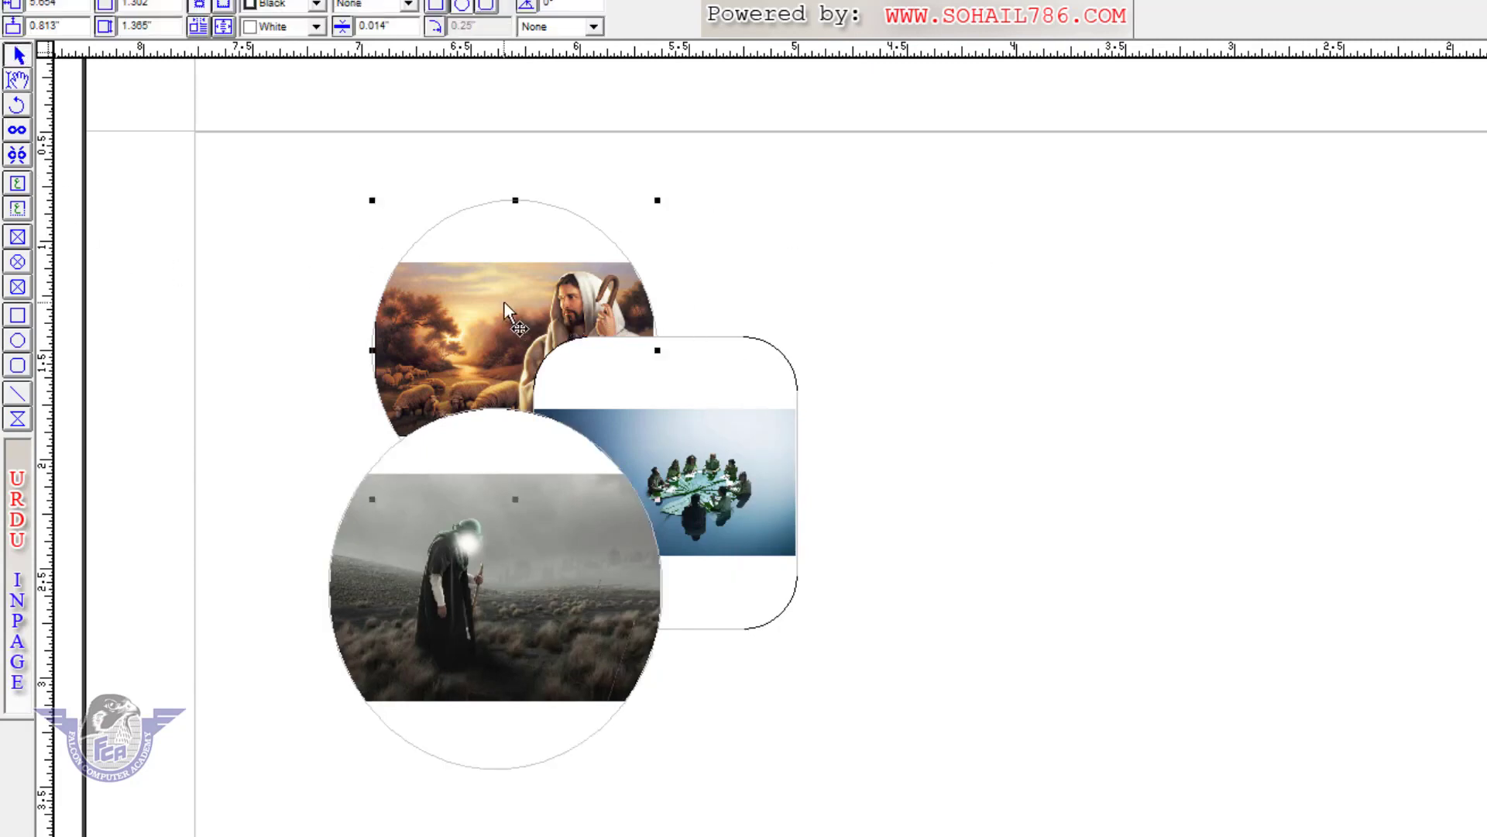
left_click(80, 0)
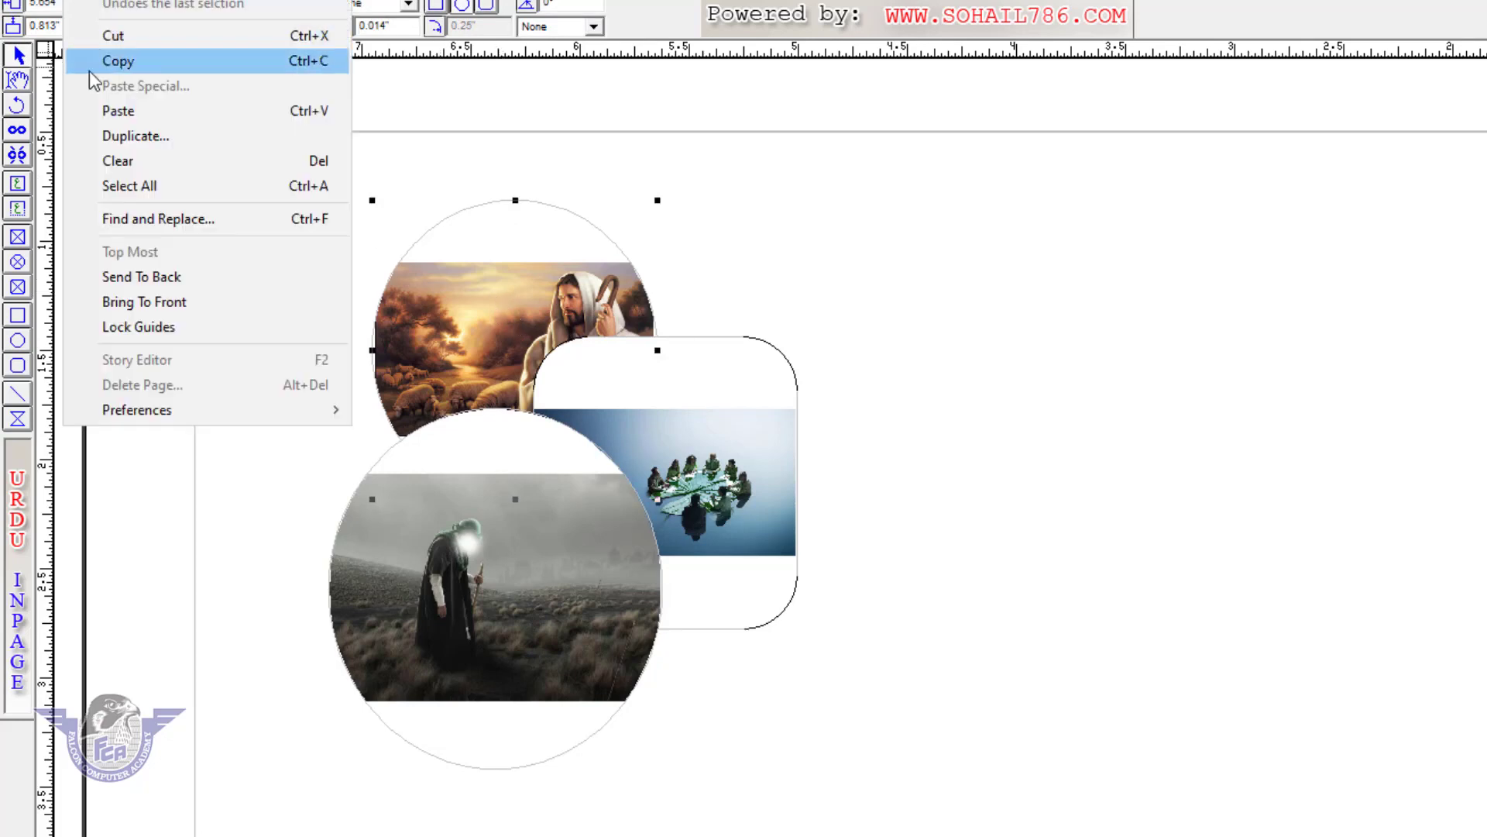
left_click(197, 303)
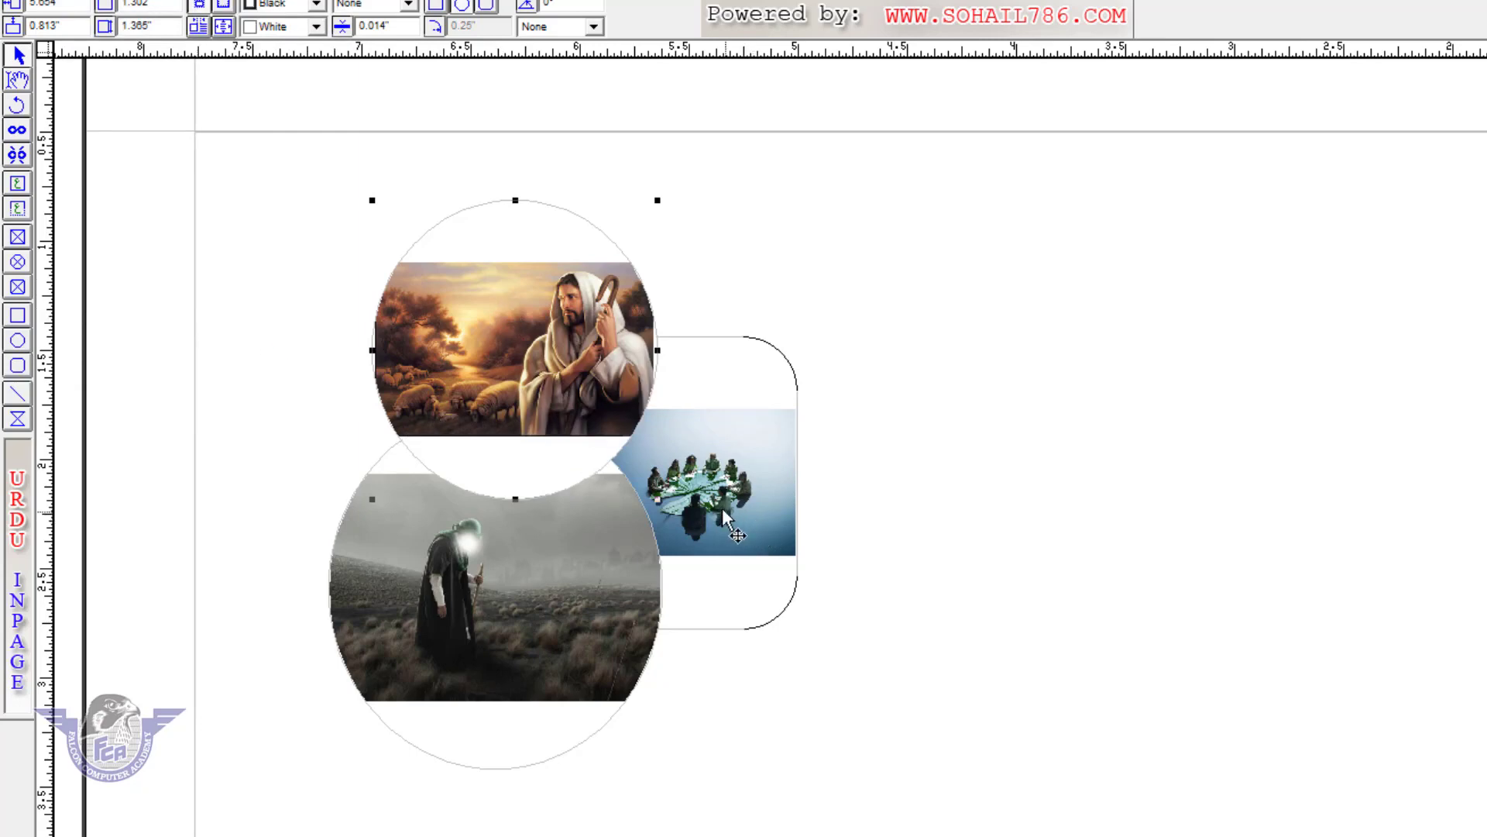
left_click(82, 2)
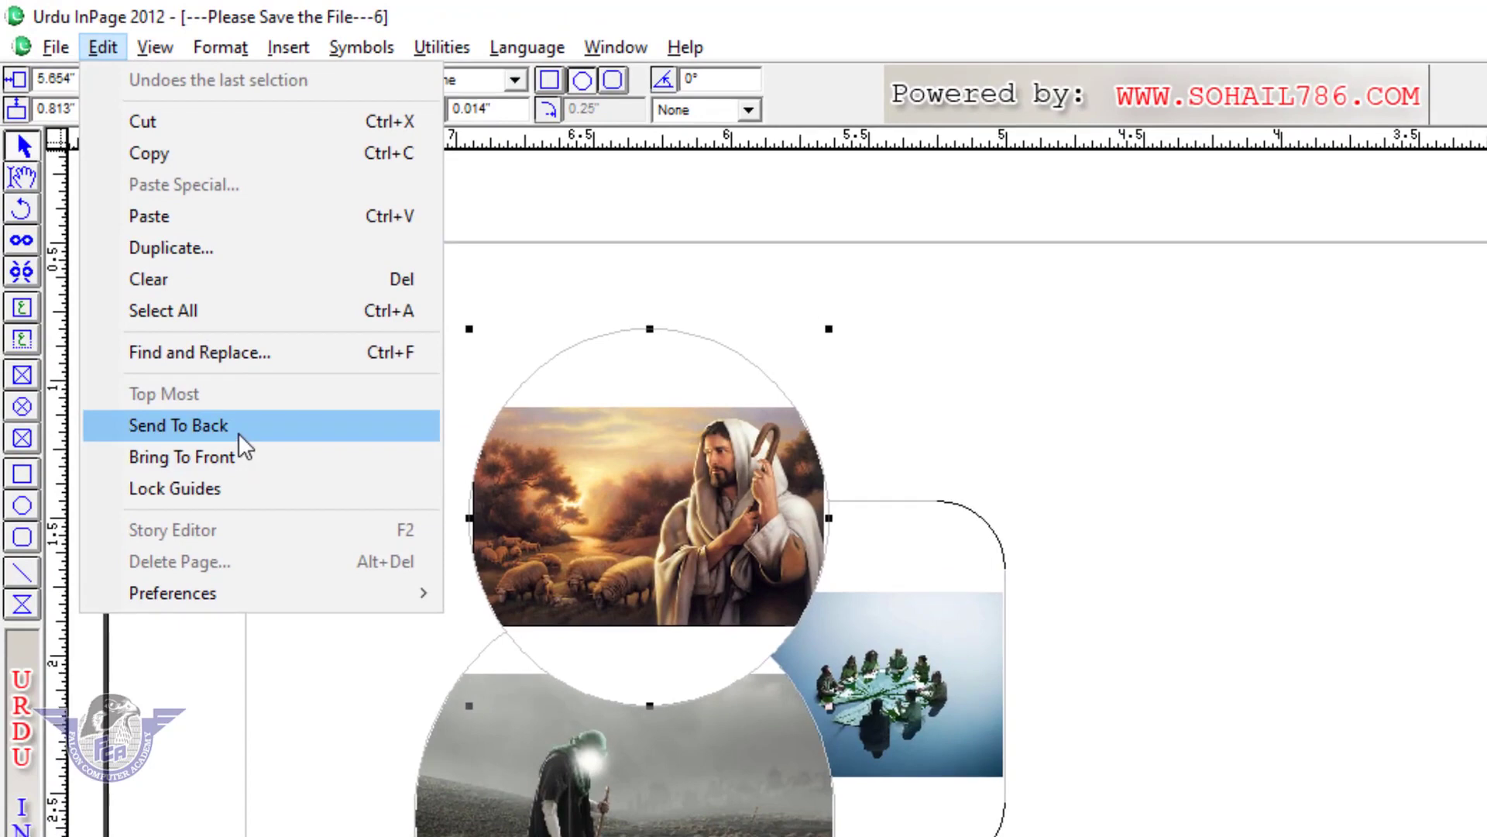
left_click(239, 432)
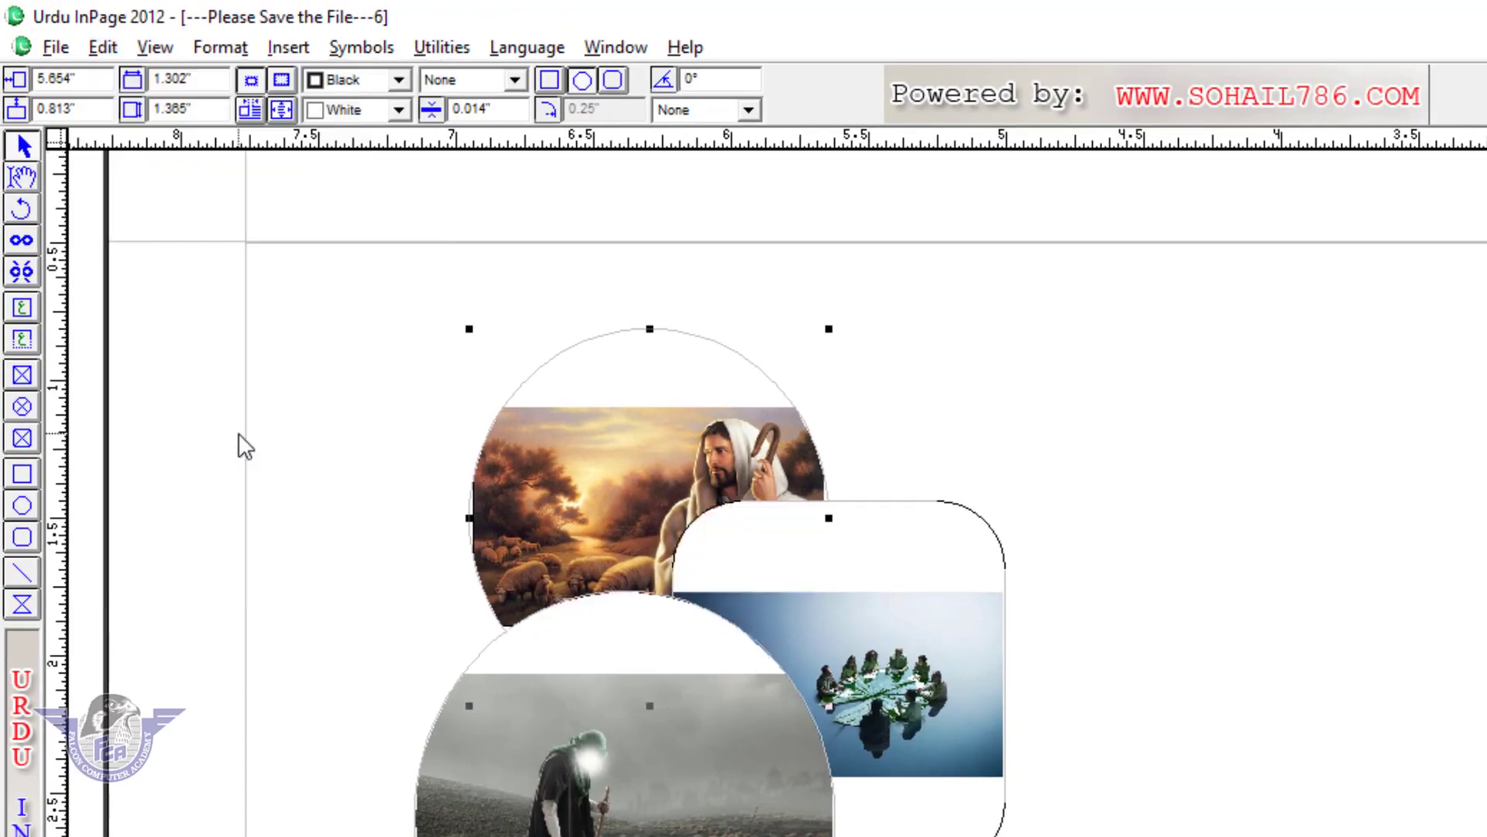
Step: Pull a horizontal guide down from the ruler to about 3.15" on the page
left_click(104, 54)
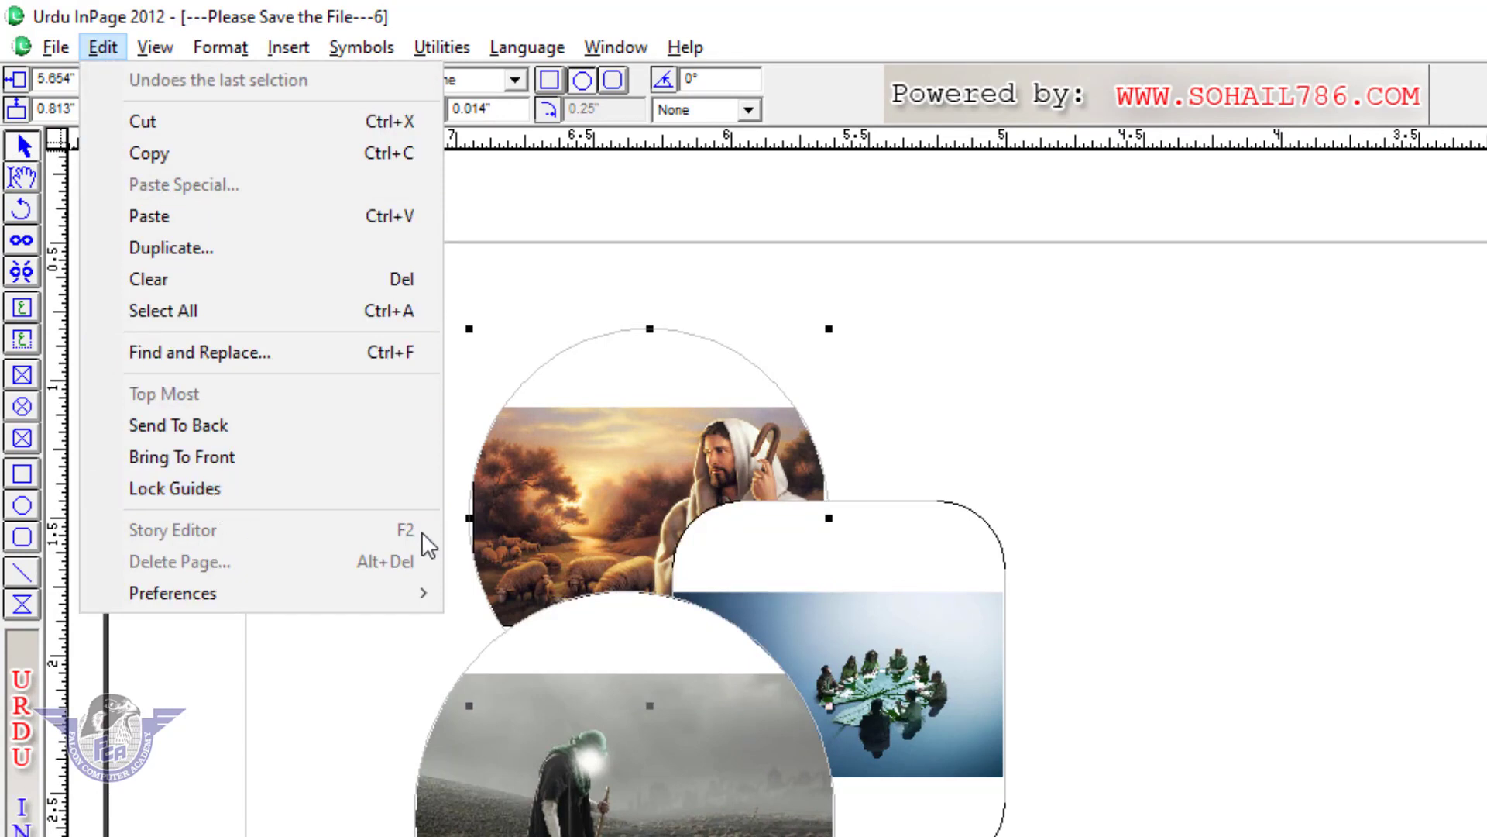
left_click(1290, 149)
left_click_drag(1289, 150, 1095, 780)
Step: Move the rounded lake picture and the hooded-figure ellipse apart to the right, resting both bottom edges on the horizontal guide
left_click(935, 668)
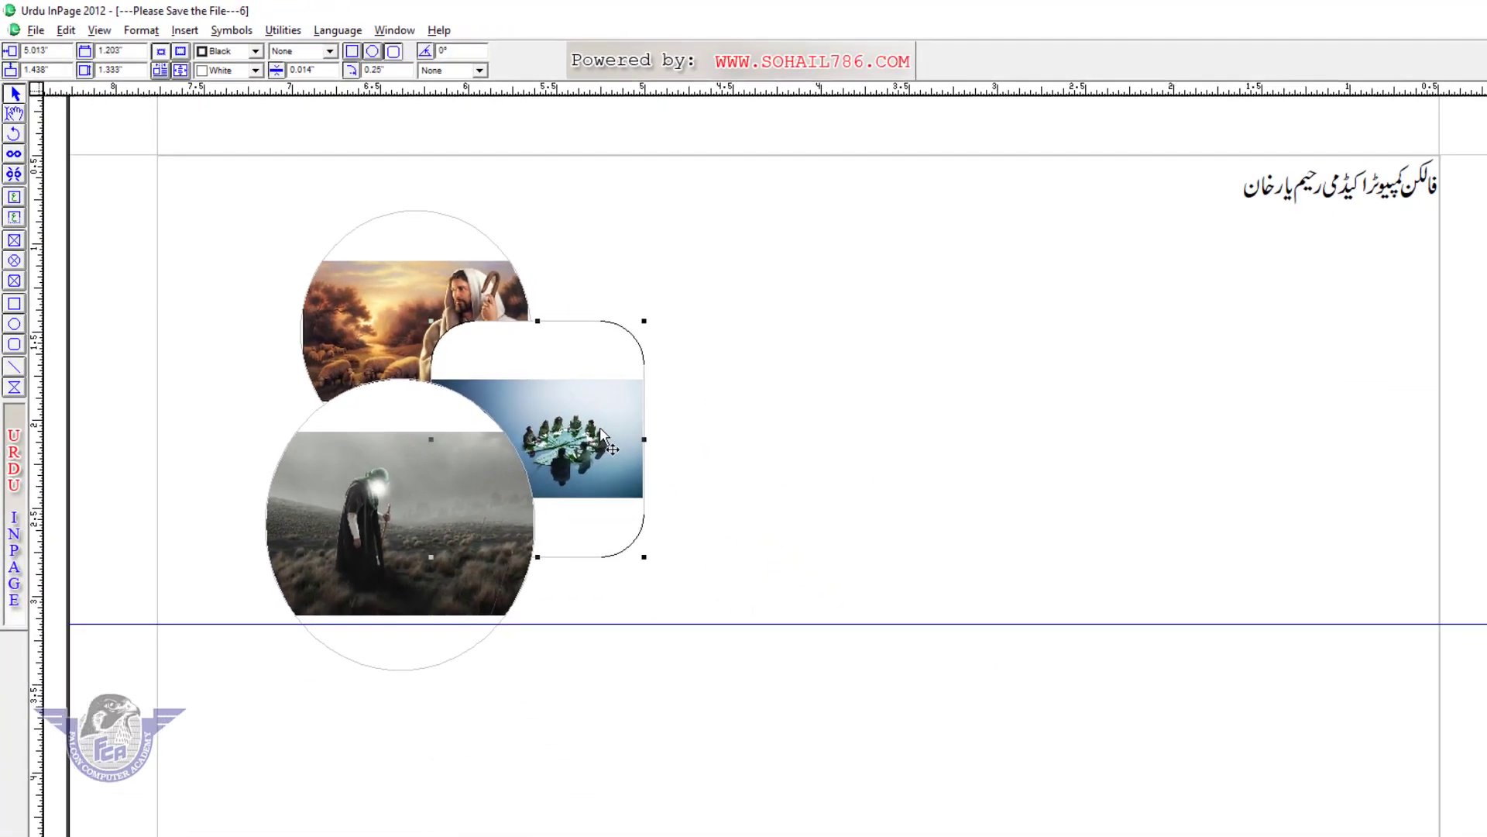
left_click_drag(601, 430, 1108, 497)
left_click(504, 482)
left_click_drag(505, 481, 806, 439)
mouse_move(770, 521)
left_mouse_down()
mouse_move(833, 519)
mouse_move(746, 524)
mouse_move(798, 521)
left_mouse_up()
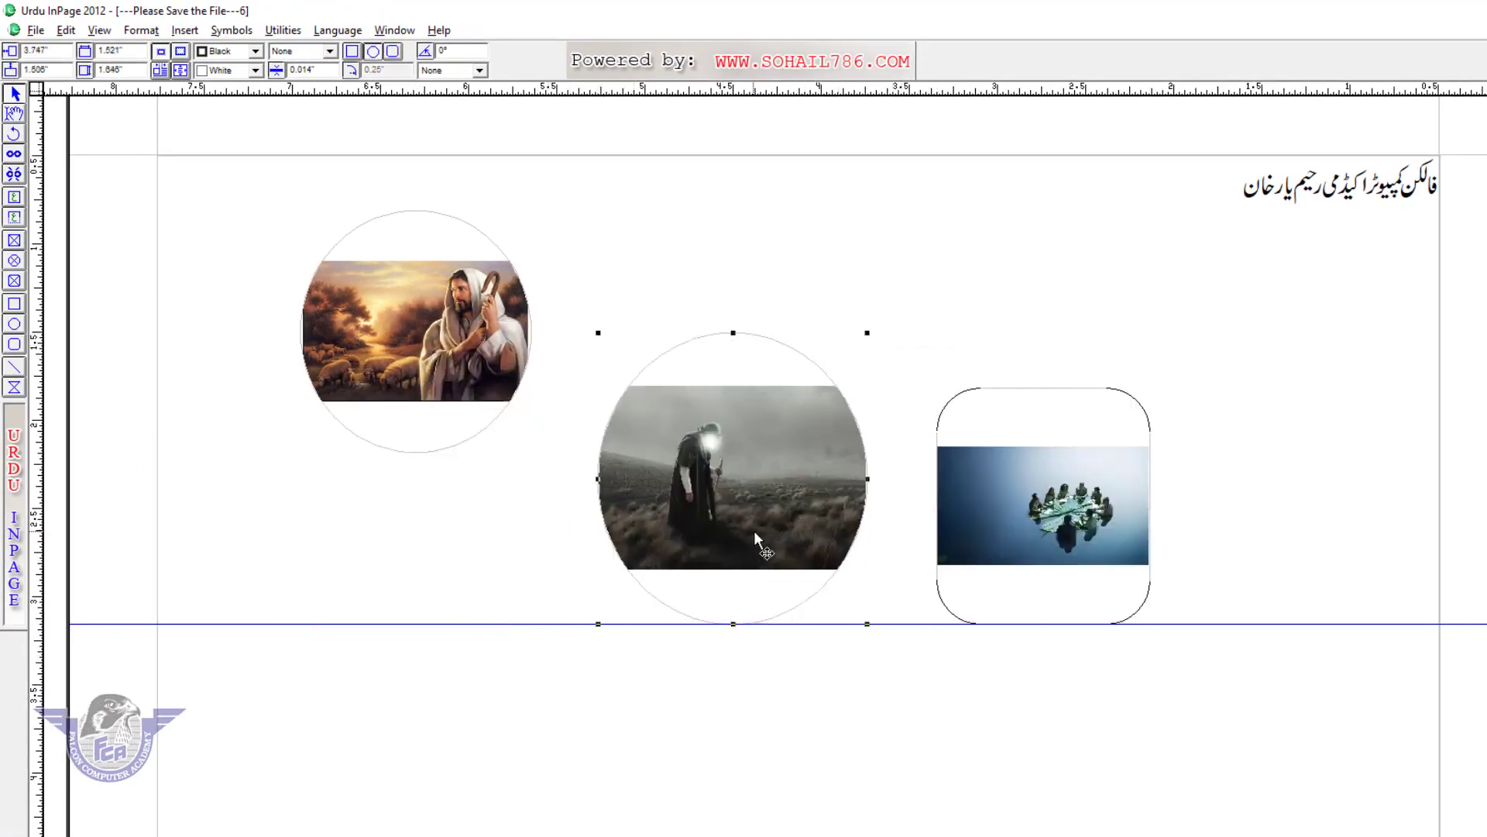
Step: Check the Snap To Guides option and slide the rounded lake picture and the hooded-figure ellipse further right along the guide
left_click(66, 30)
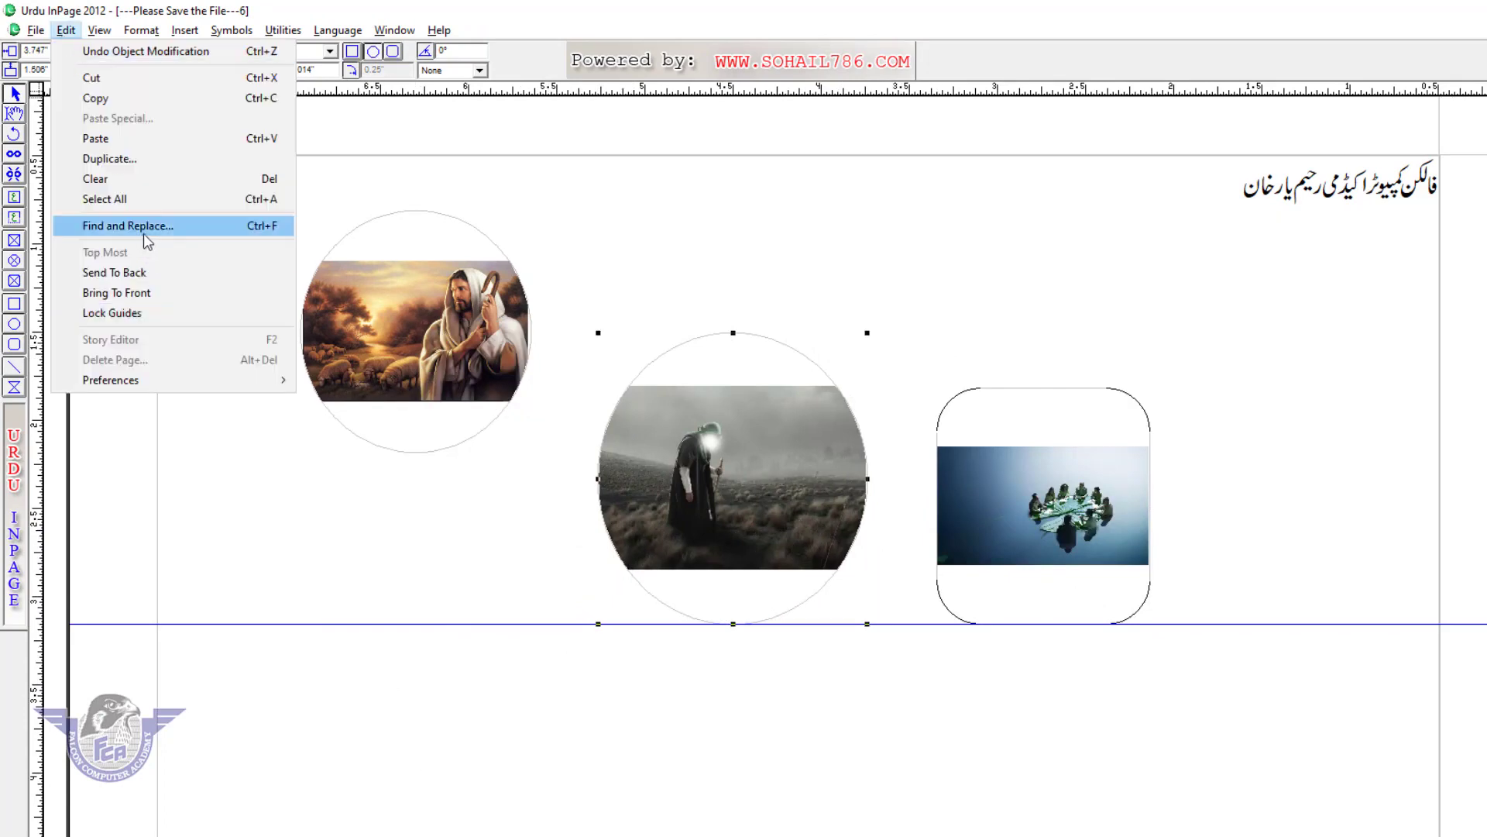
mouse_move(101, 31)
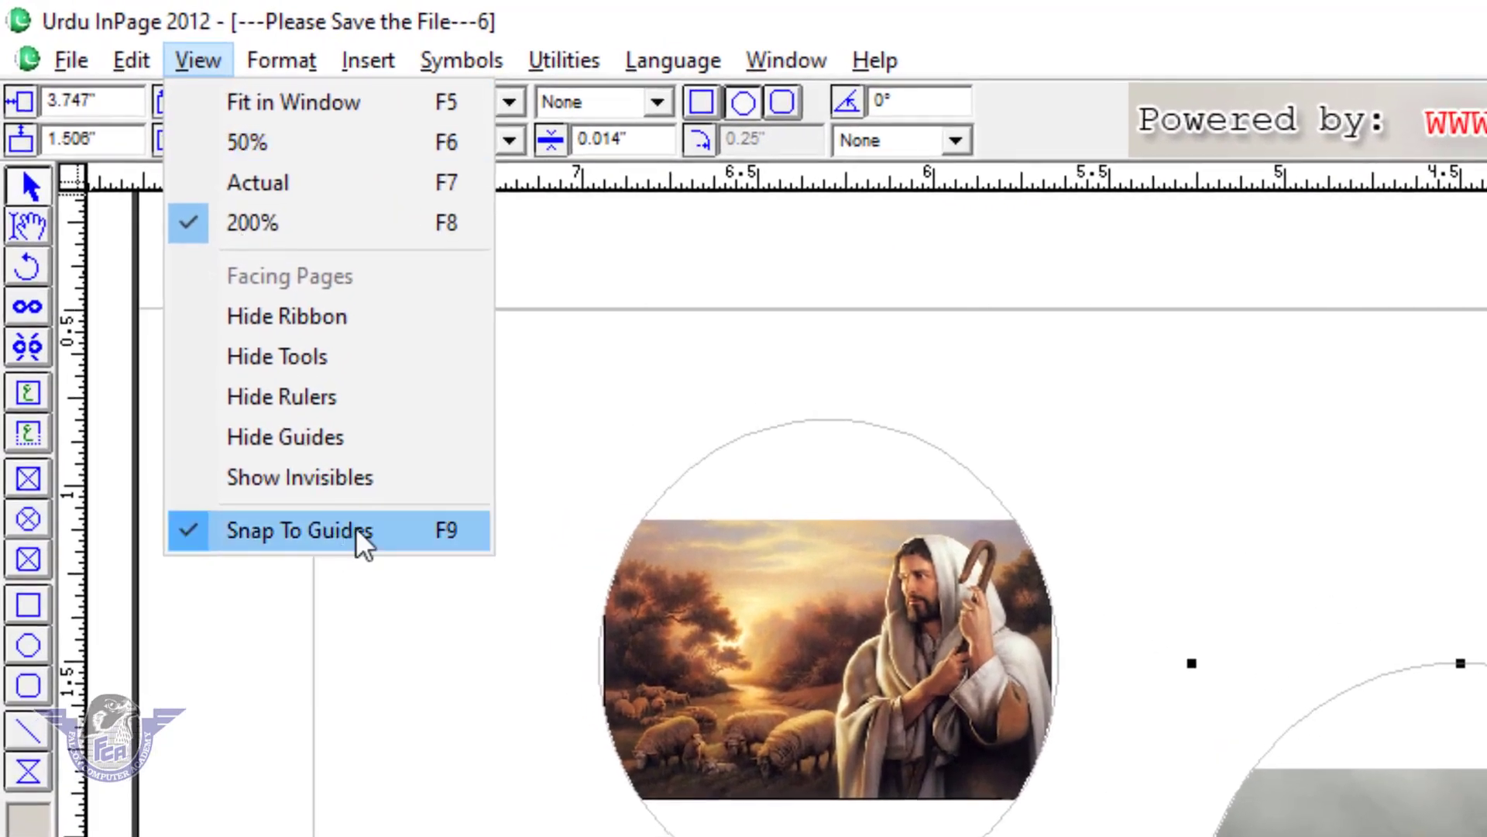
left_click(190, 536)
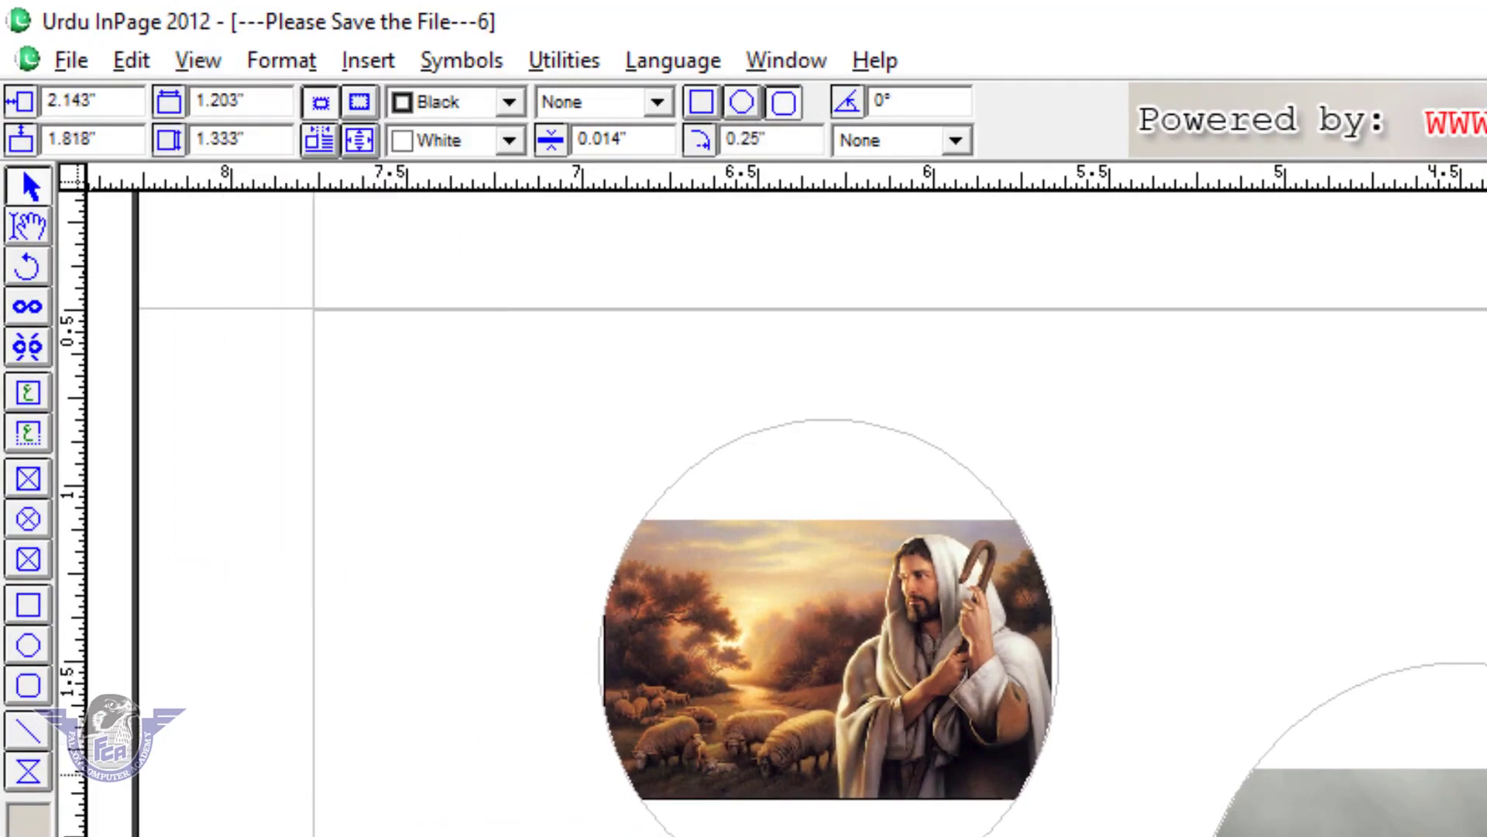
mouse_move(1442, 731)
left_mouse_down()
mouse_move(1448, 691)
mouse_move(1447, 731)
left_mouse_up()
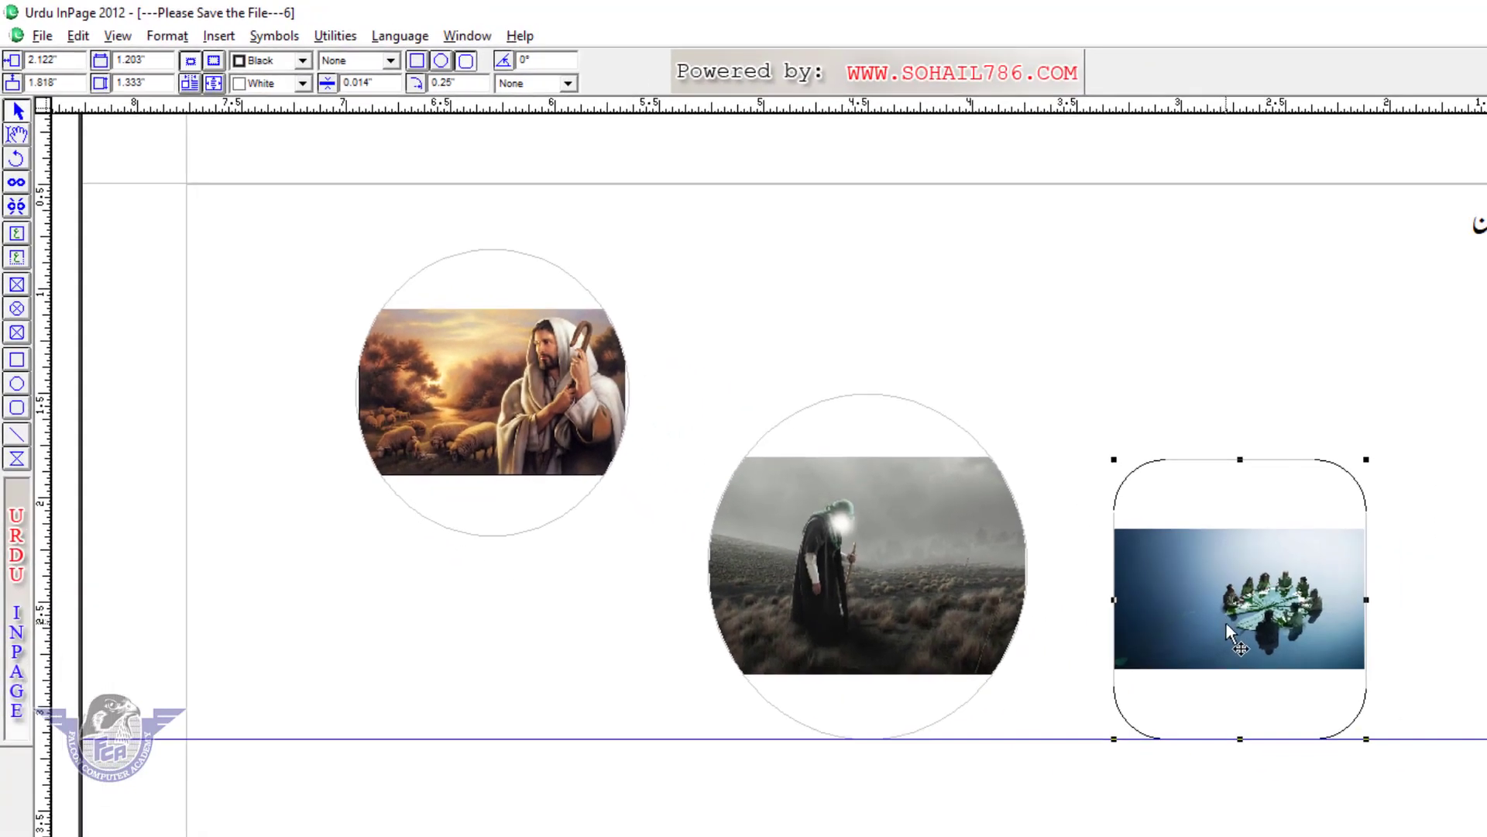
left_click_drag(1226, 623, 1331, 617)
left_click(947, 606)
left_click_drag(947, 607, 985, 606)
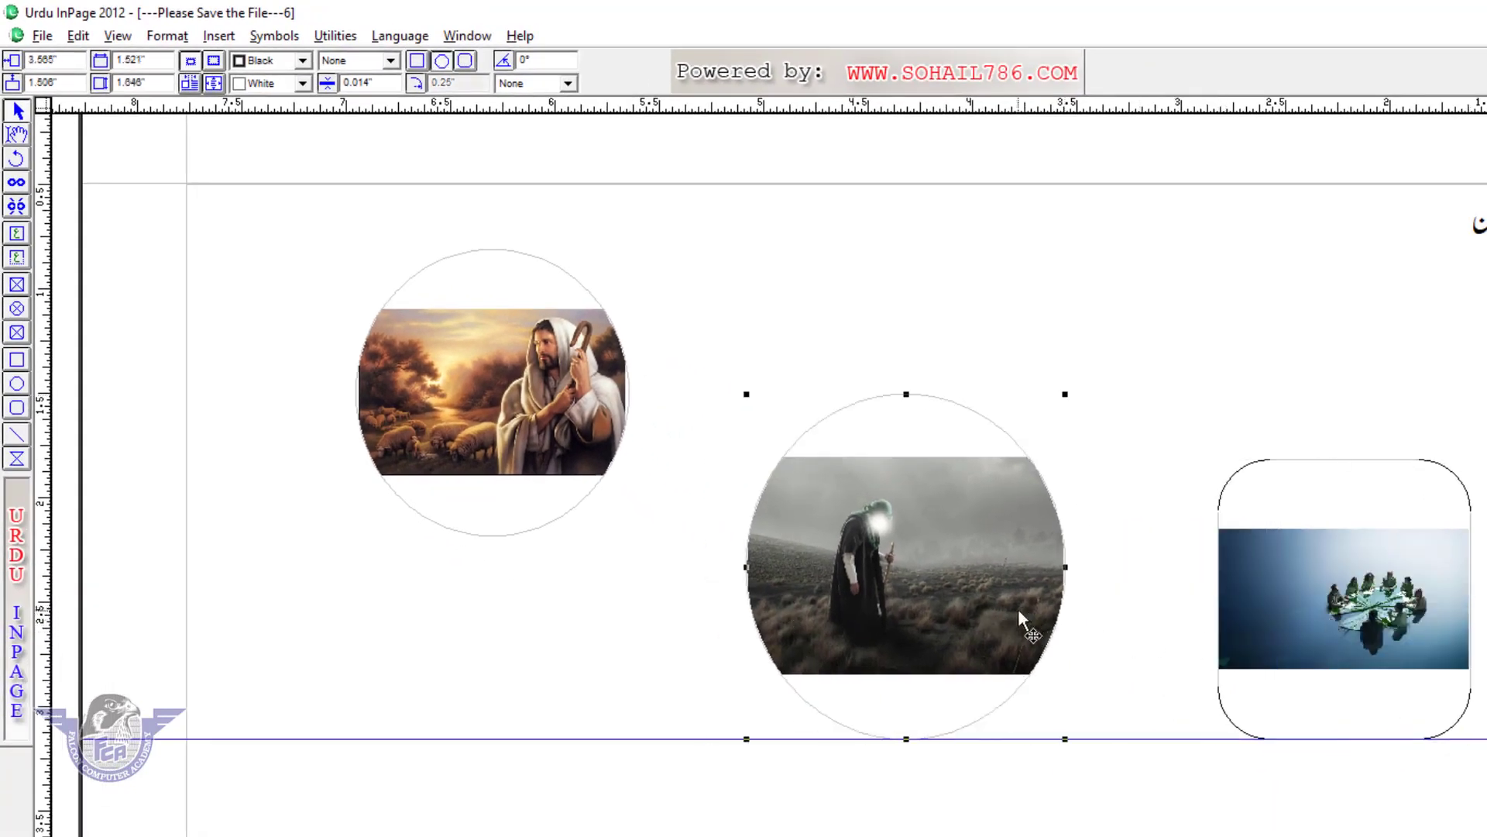
Step: Nudge the unlocked horizontal guide slightly and move the hooded-figure ellipse left along it
left_click(79, 37)
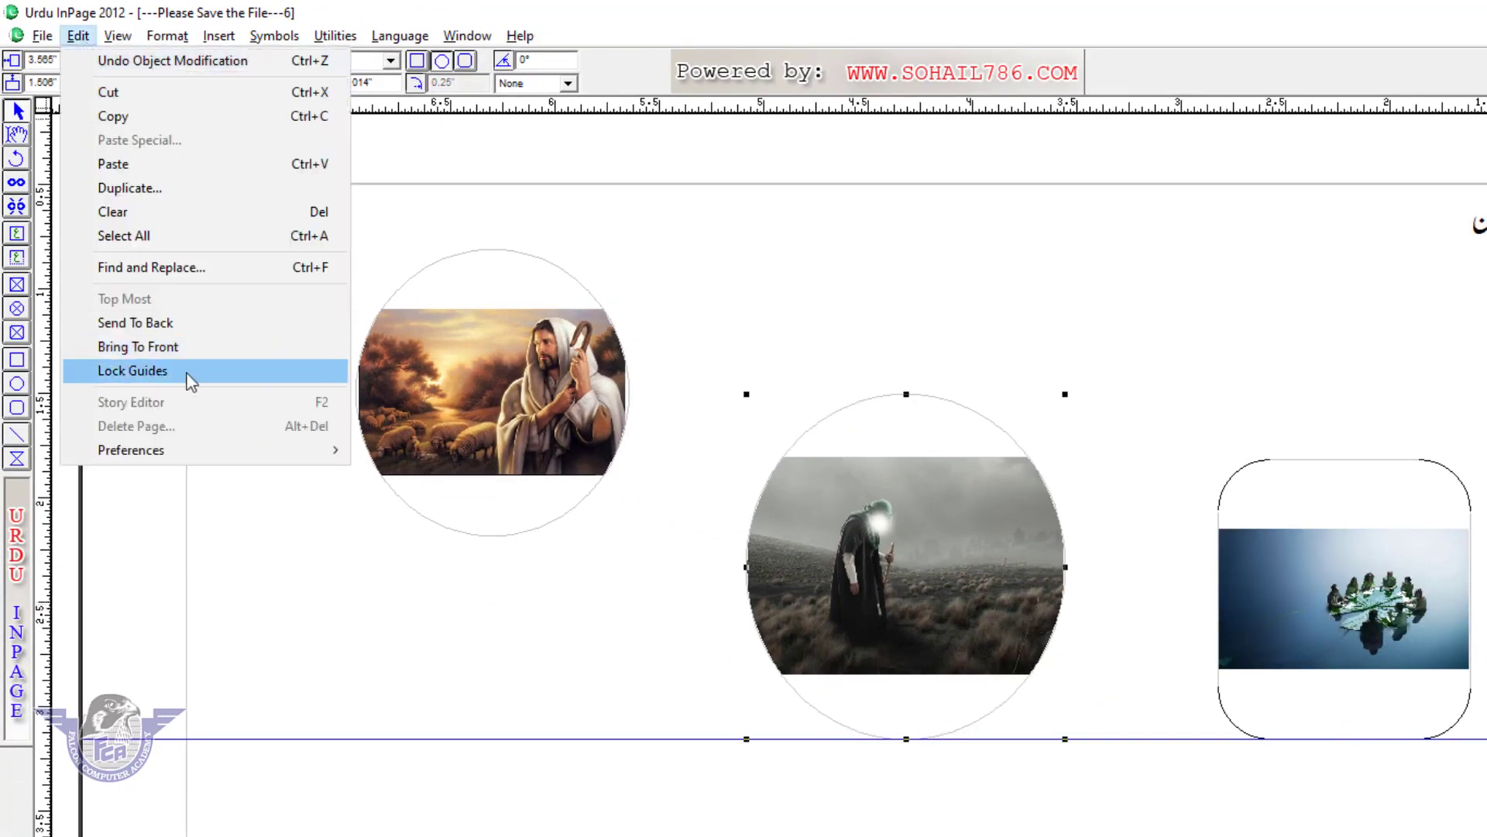
left_click(662, 750)
left_click_drag(658, 740, 722, 740)
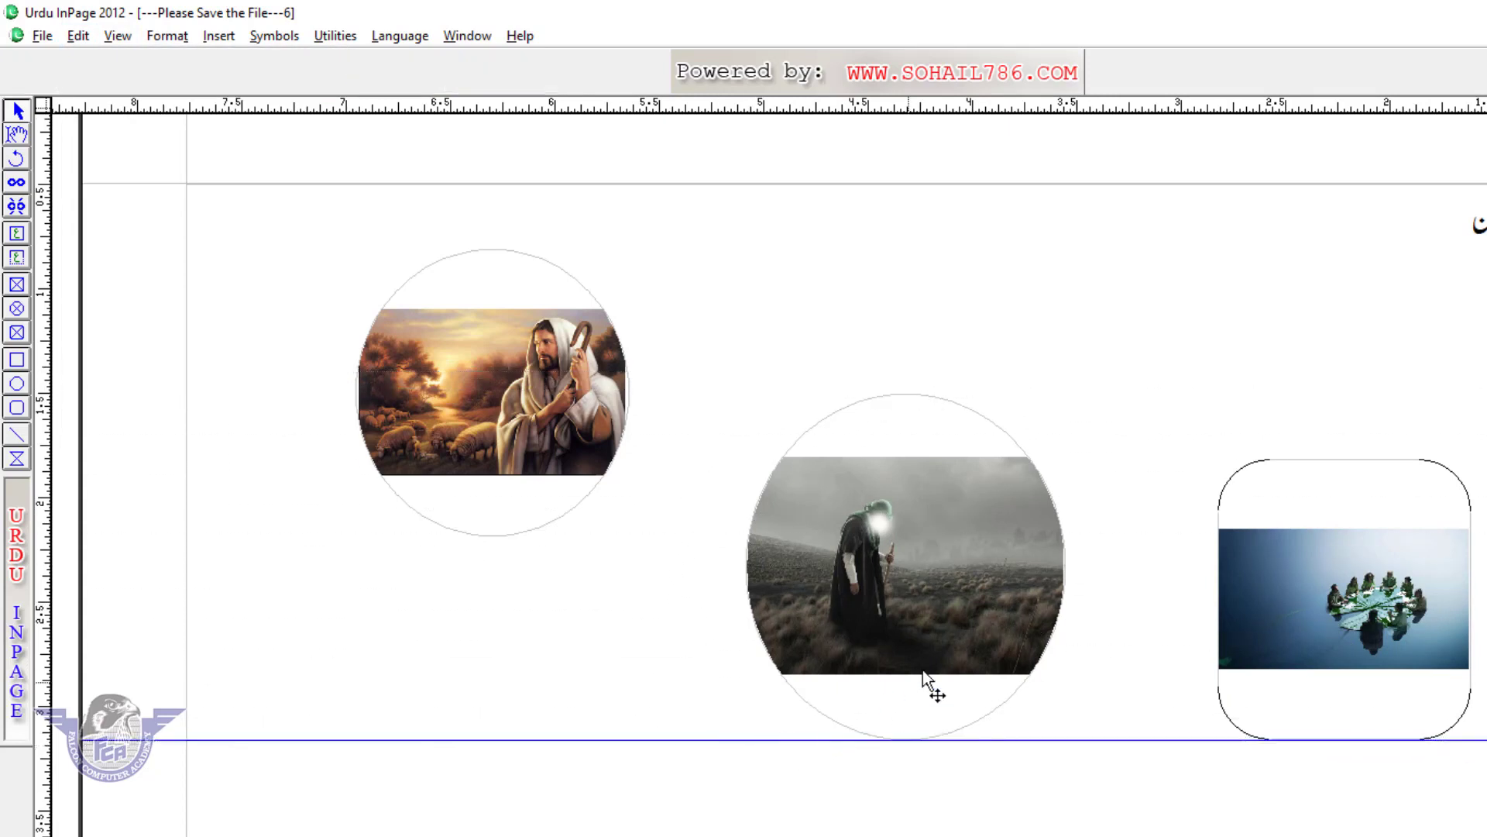
left_click(923, 671)
left_click_drag(880, 623, 716, 751)
left_click(719, 740)
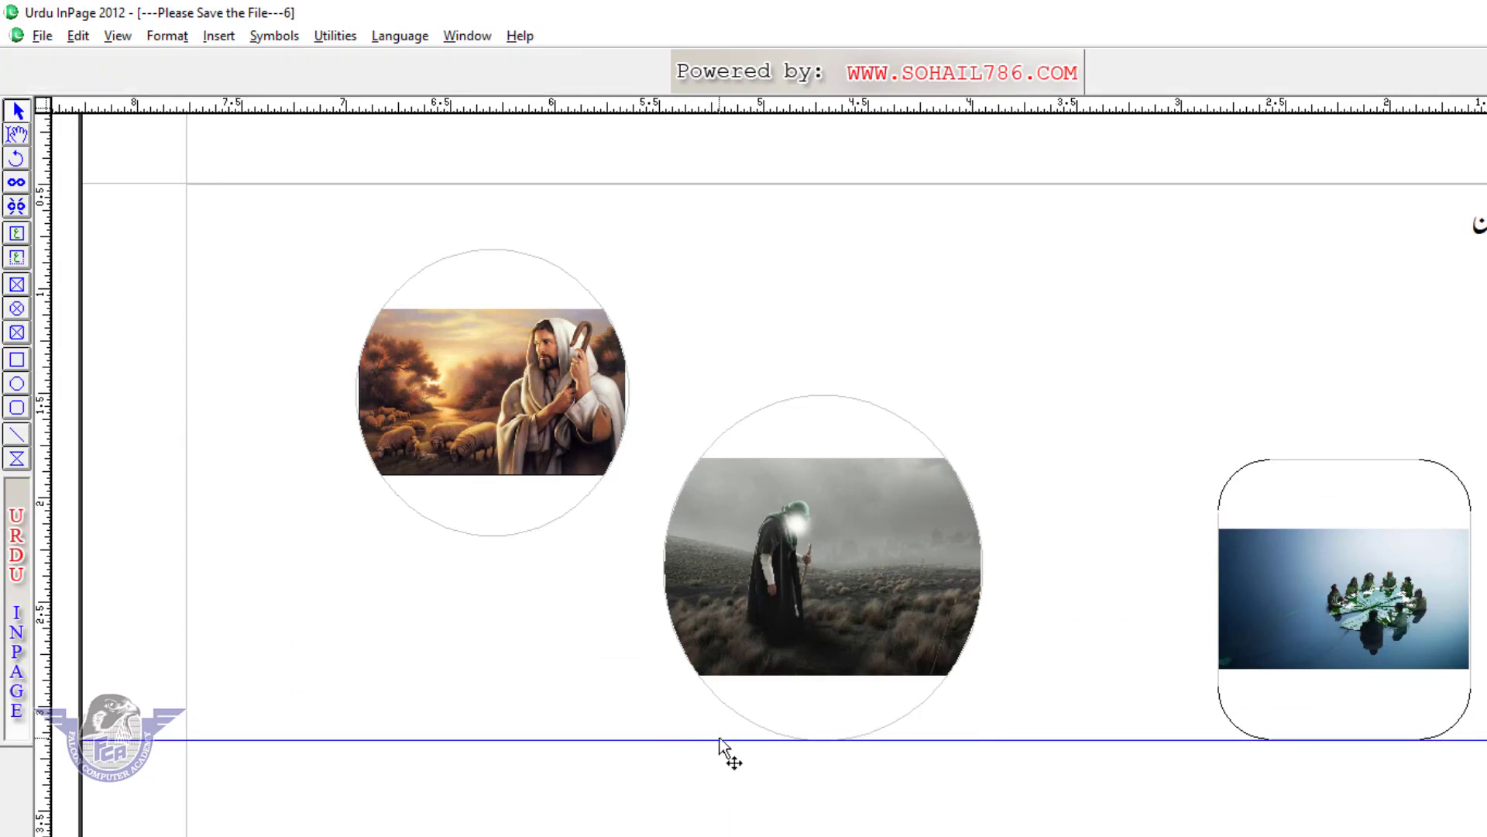
Step: Lock the guides, unlock them again, and remove the horizontal guide by pulling it off the page
left_click(78, 36)
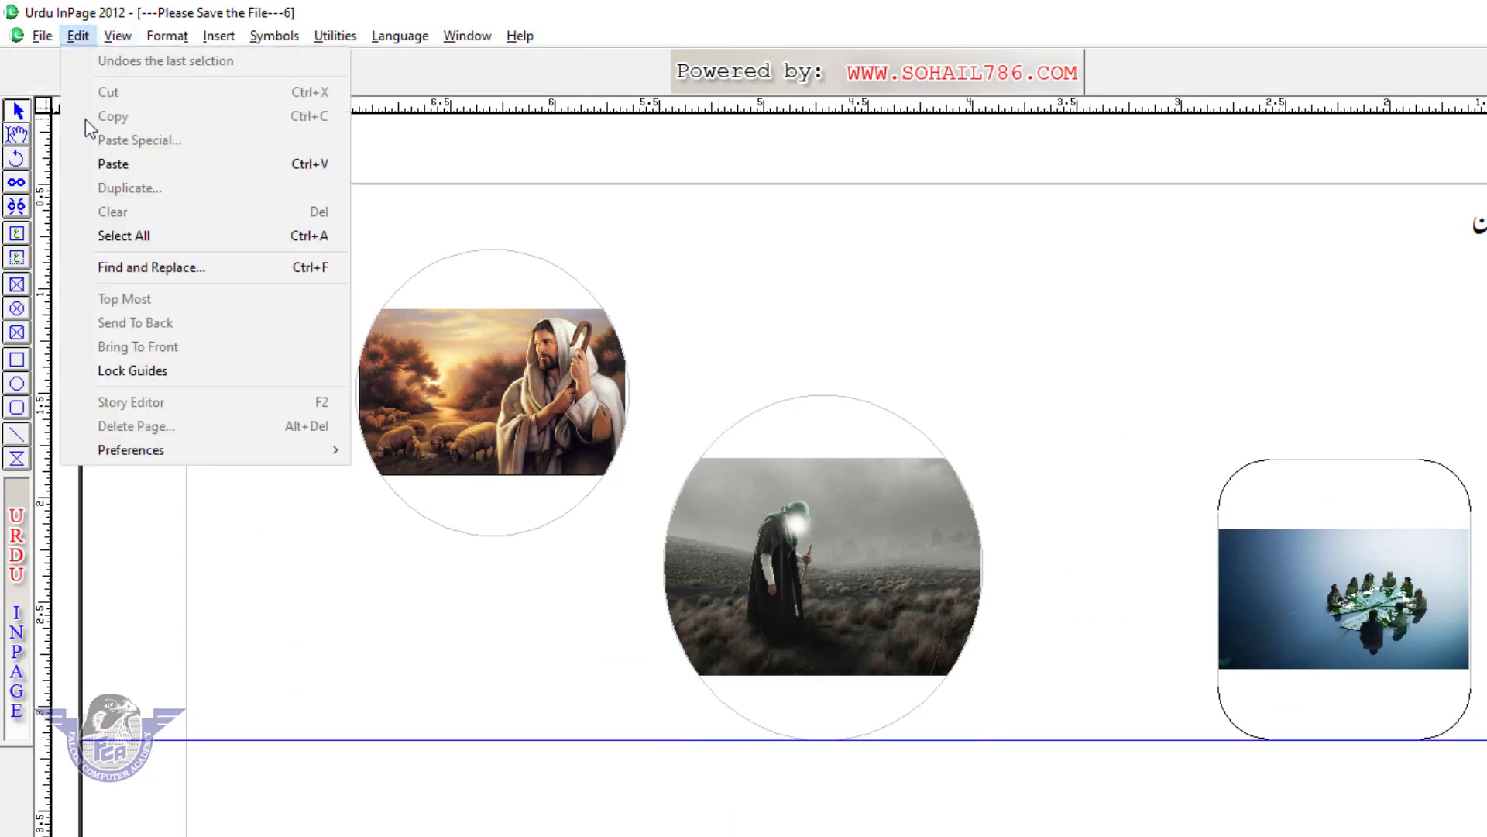
left_click(149, 376)
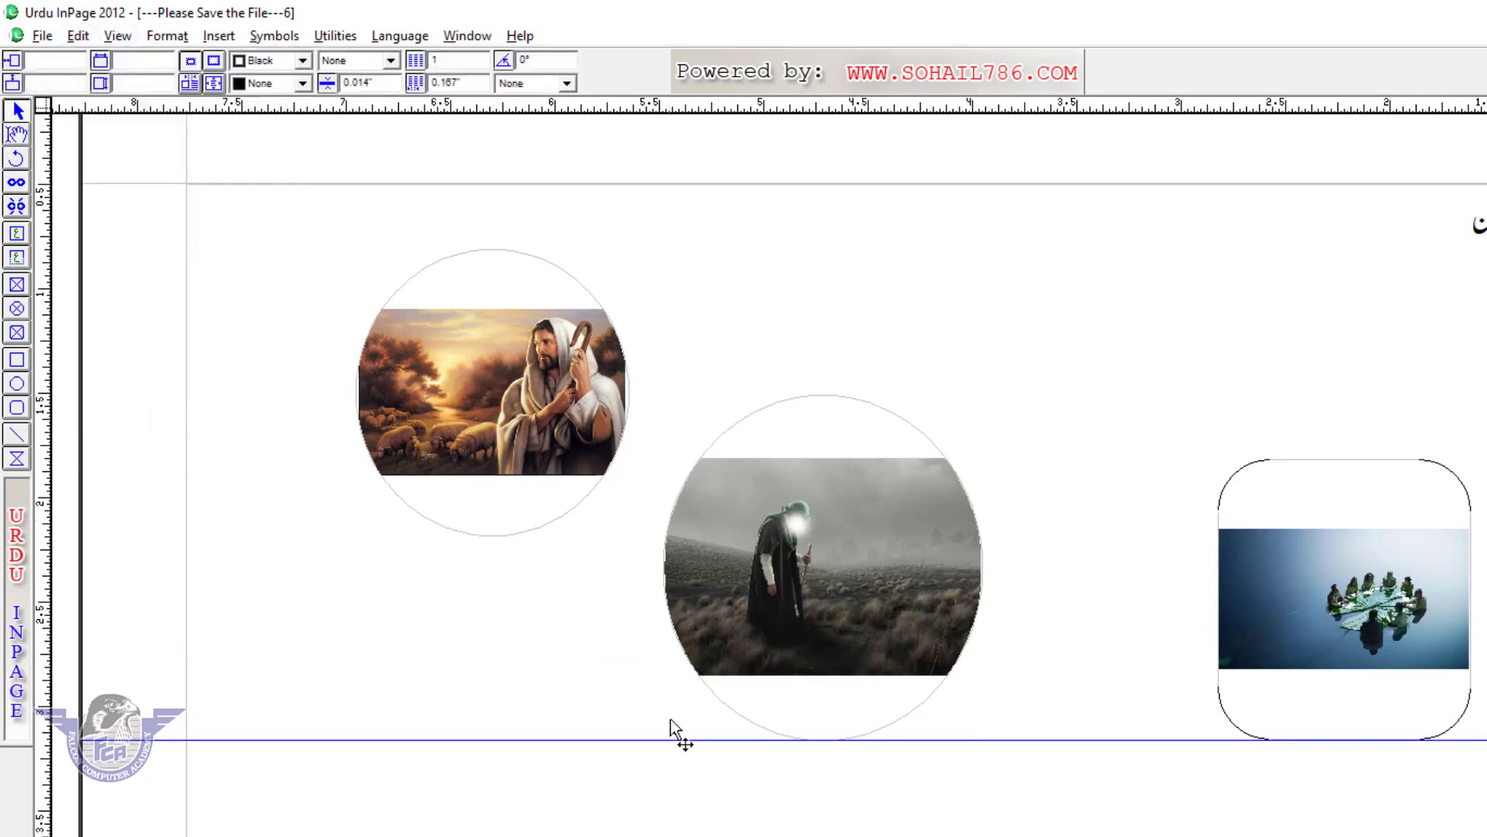
left_click(78, 35)
left_click(201, 377)
left_click_drag(632, 742, 633, 39)
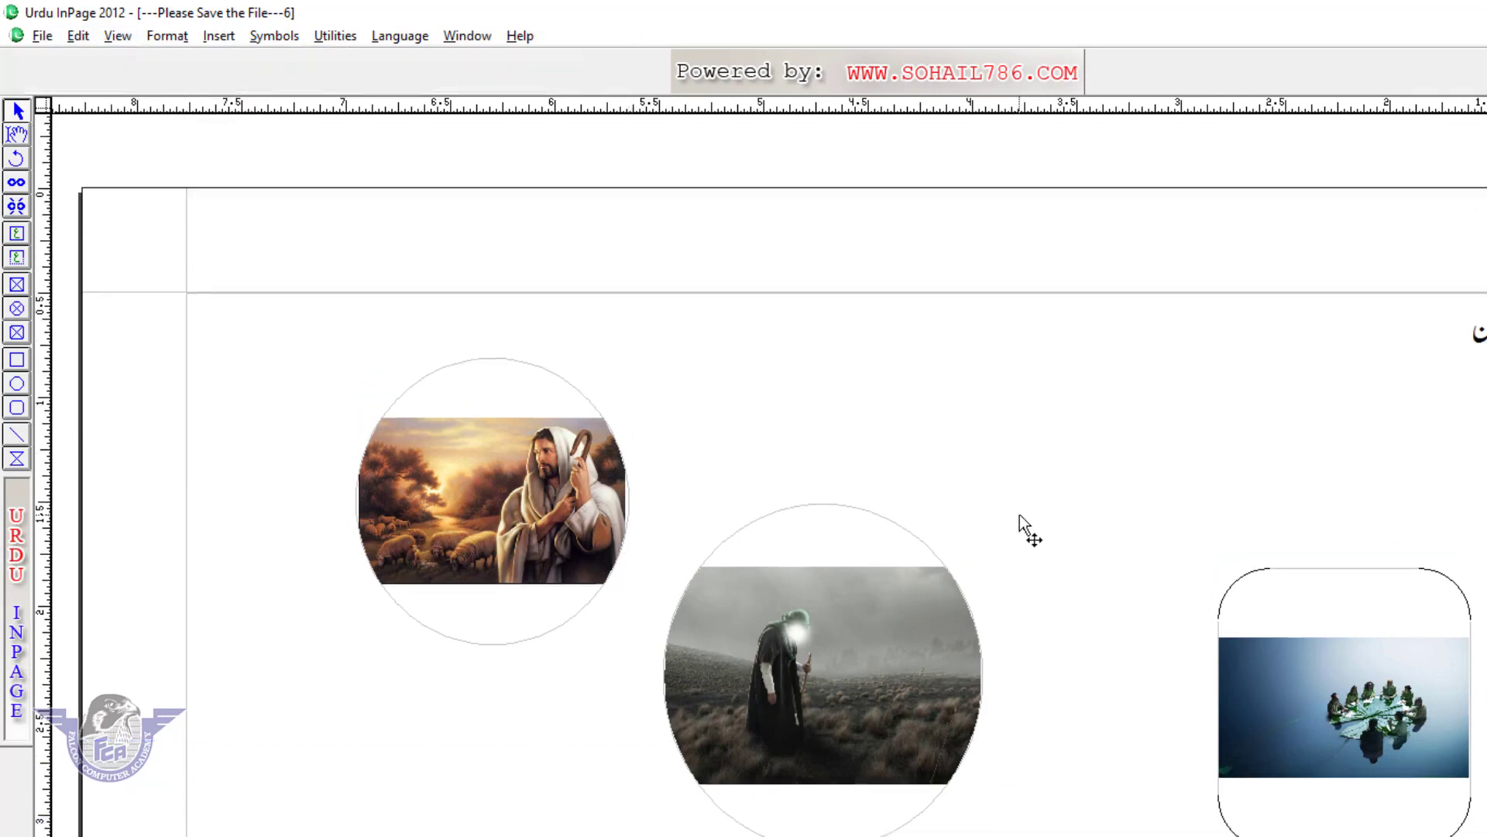
Step: Switch to text editing and copy the whole Urdu line at the start of the page
left_click(78, 36)
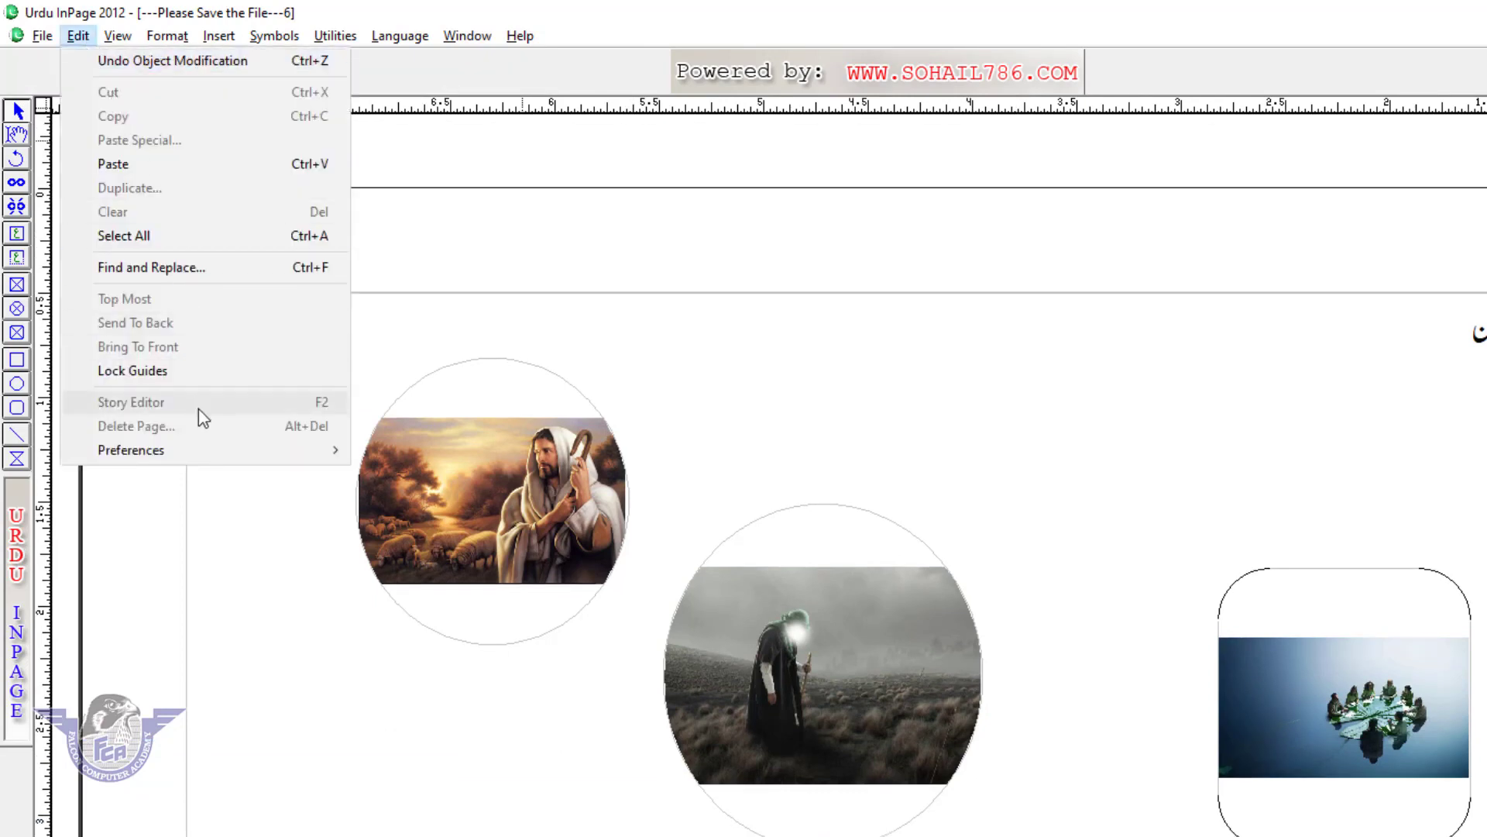
left_click(1245, 491)
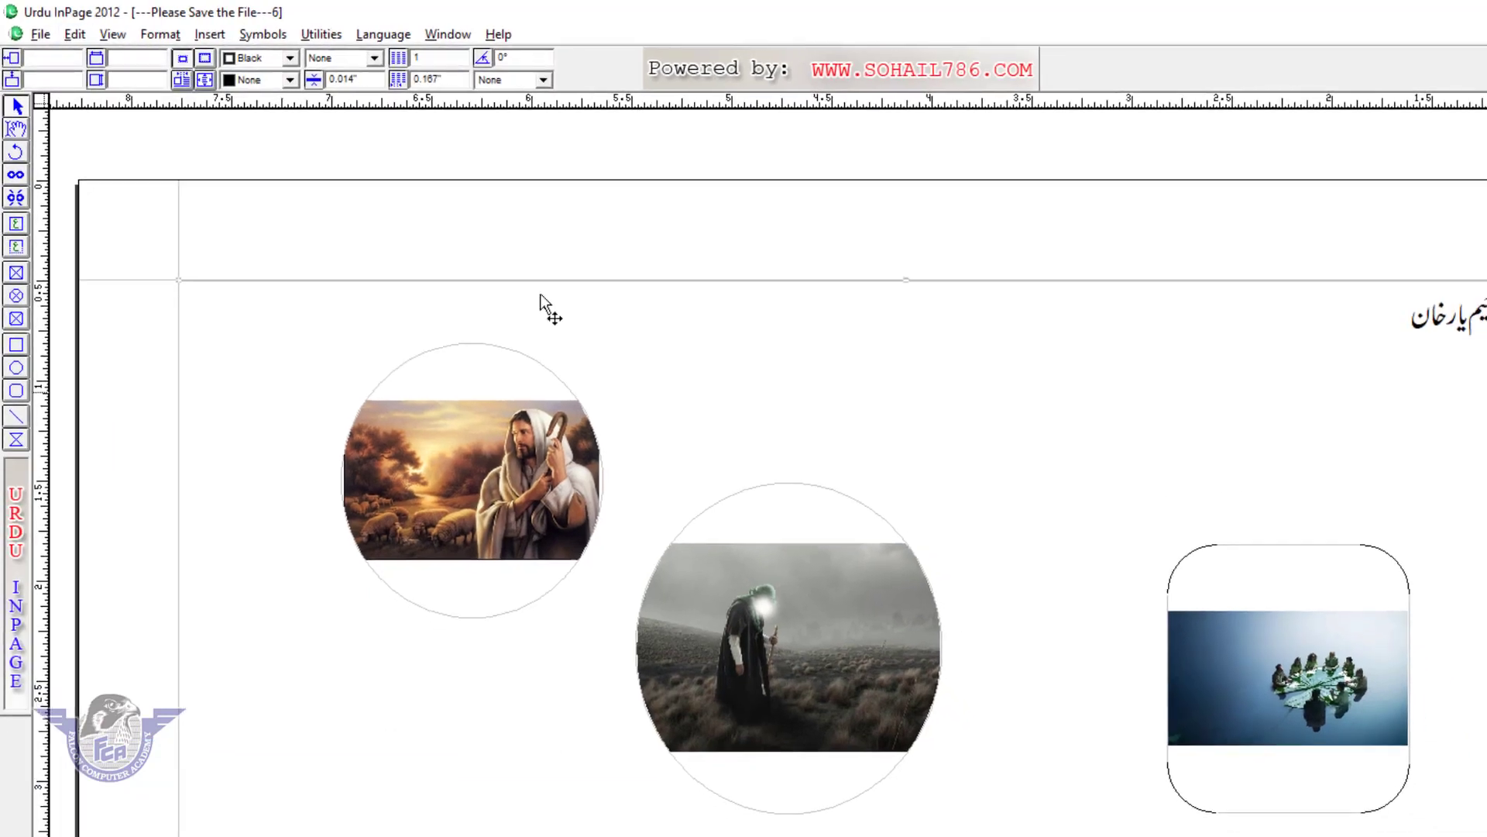
left_click(16, 135)
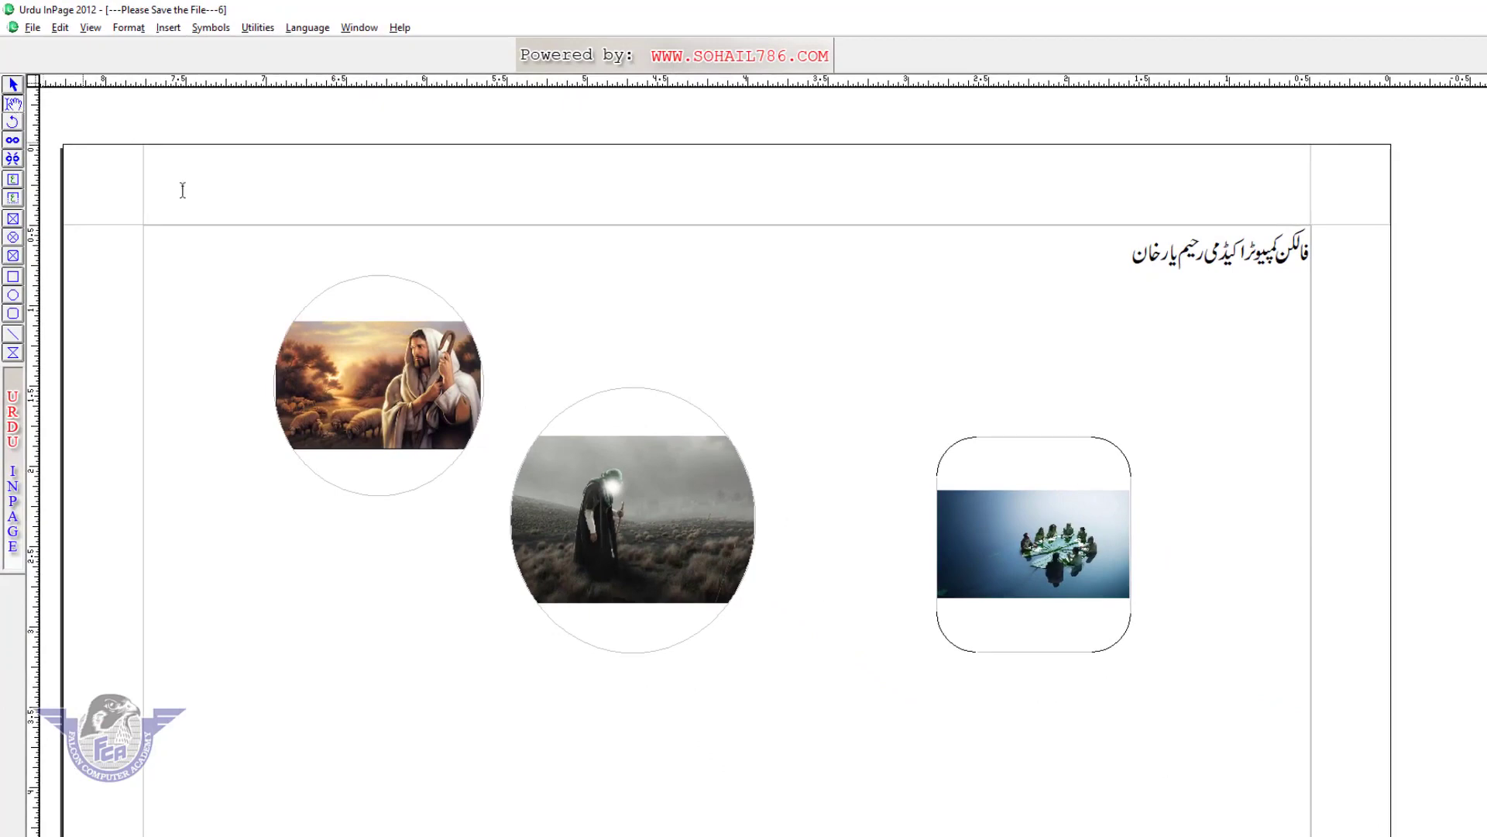
left_click(1159, 345)
left_click_drag(1103, 261, 1421, 253)
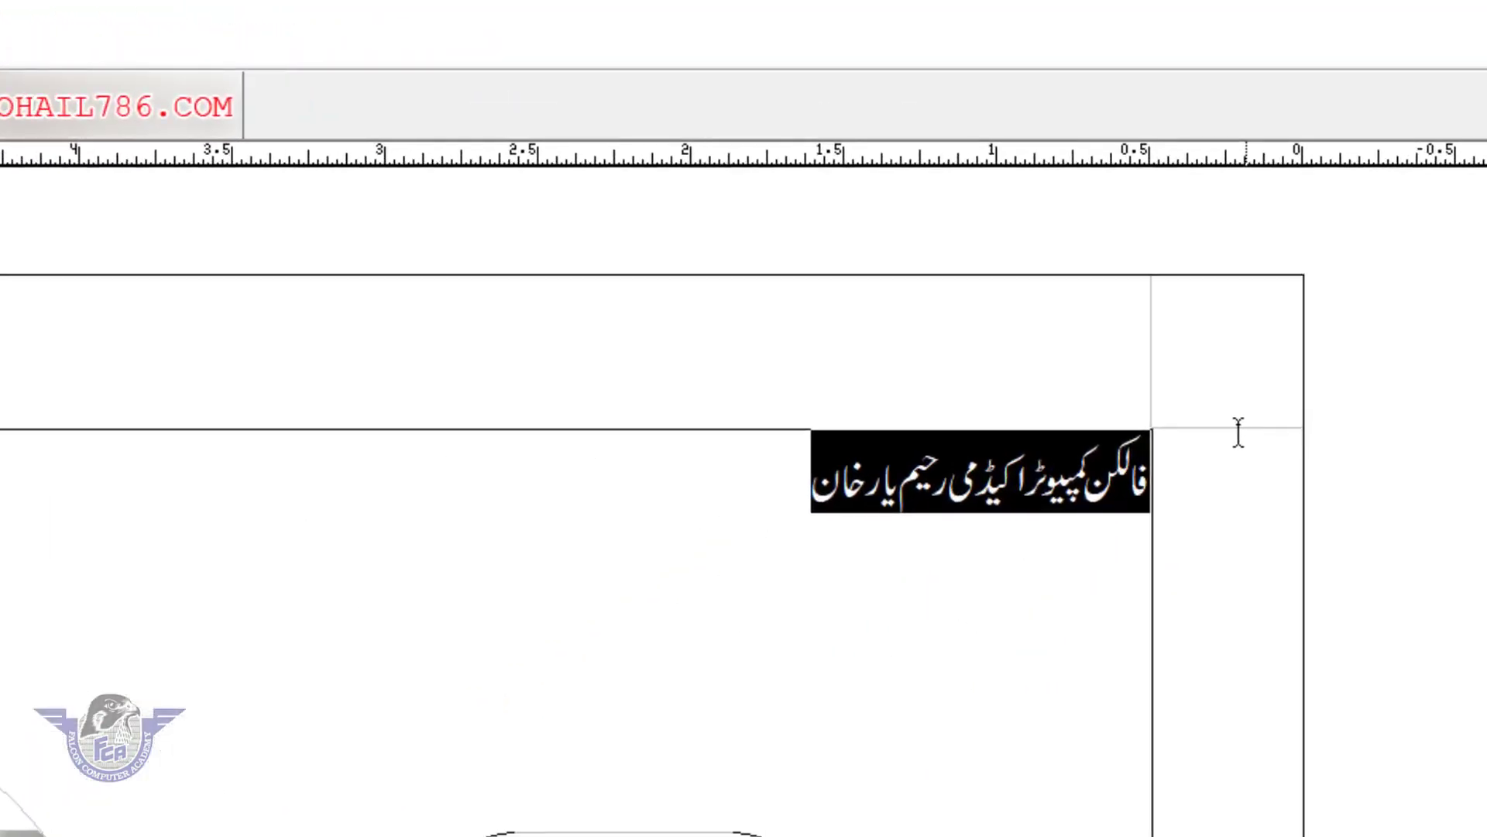
key("ctrl+c")
Step: Paste the copied Urdu line repeatedly after itself so the text fills many lines around the pictures
left_click(997, 376)
key("ctrl+v")
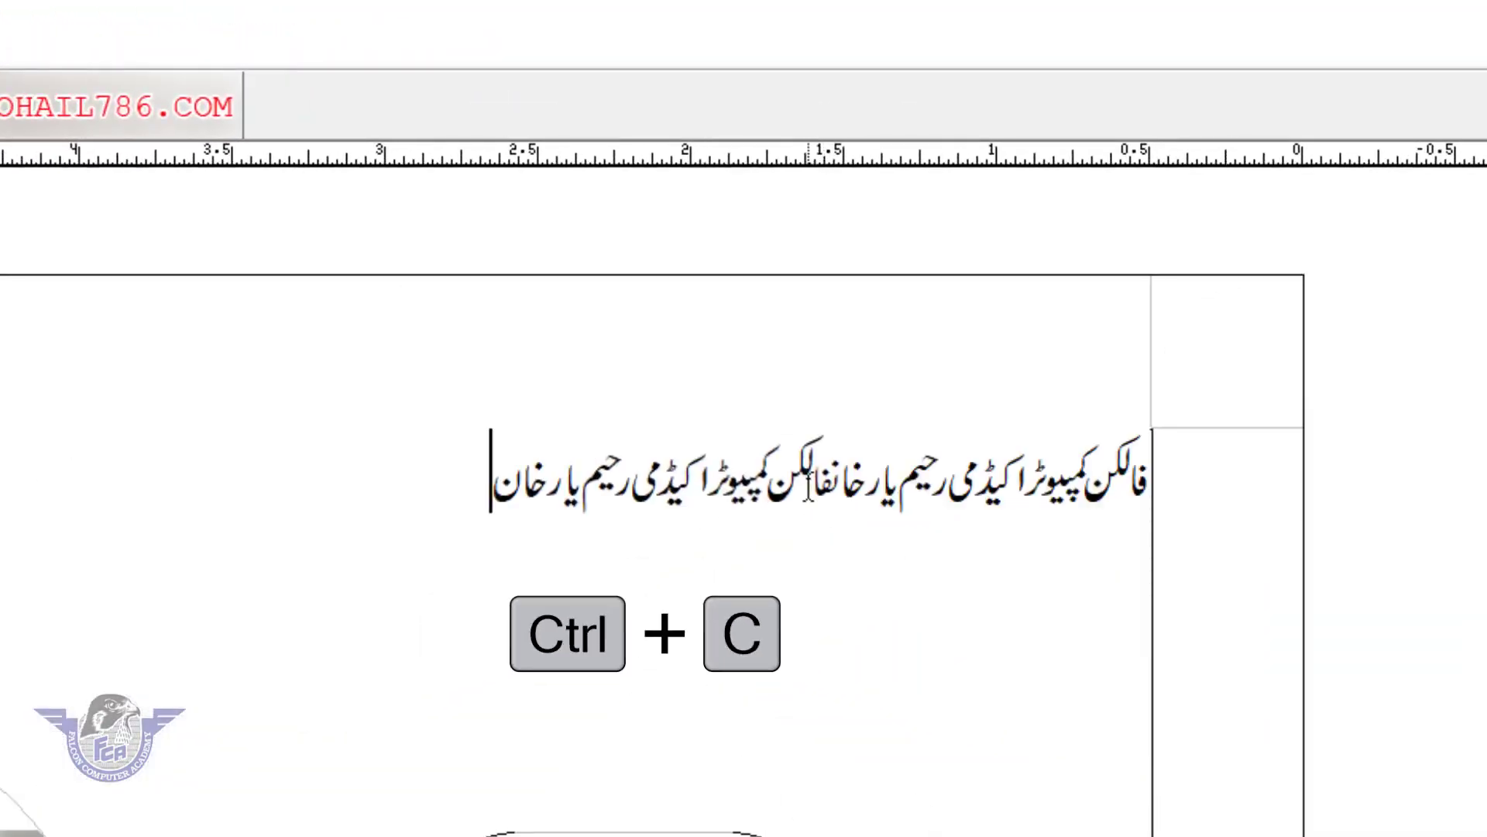
key("ctrl+v")
key("ctrl+v")
key("ctrl+v")
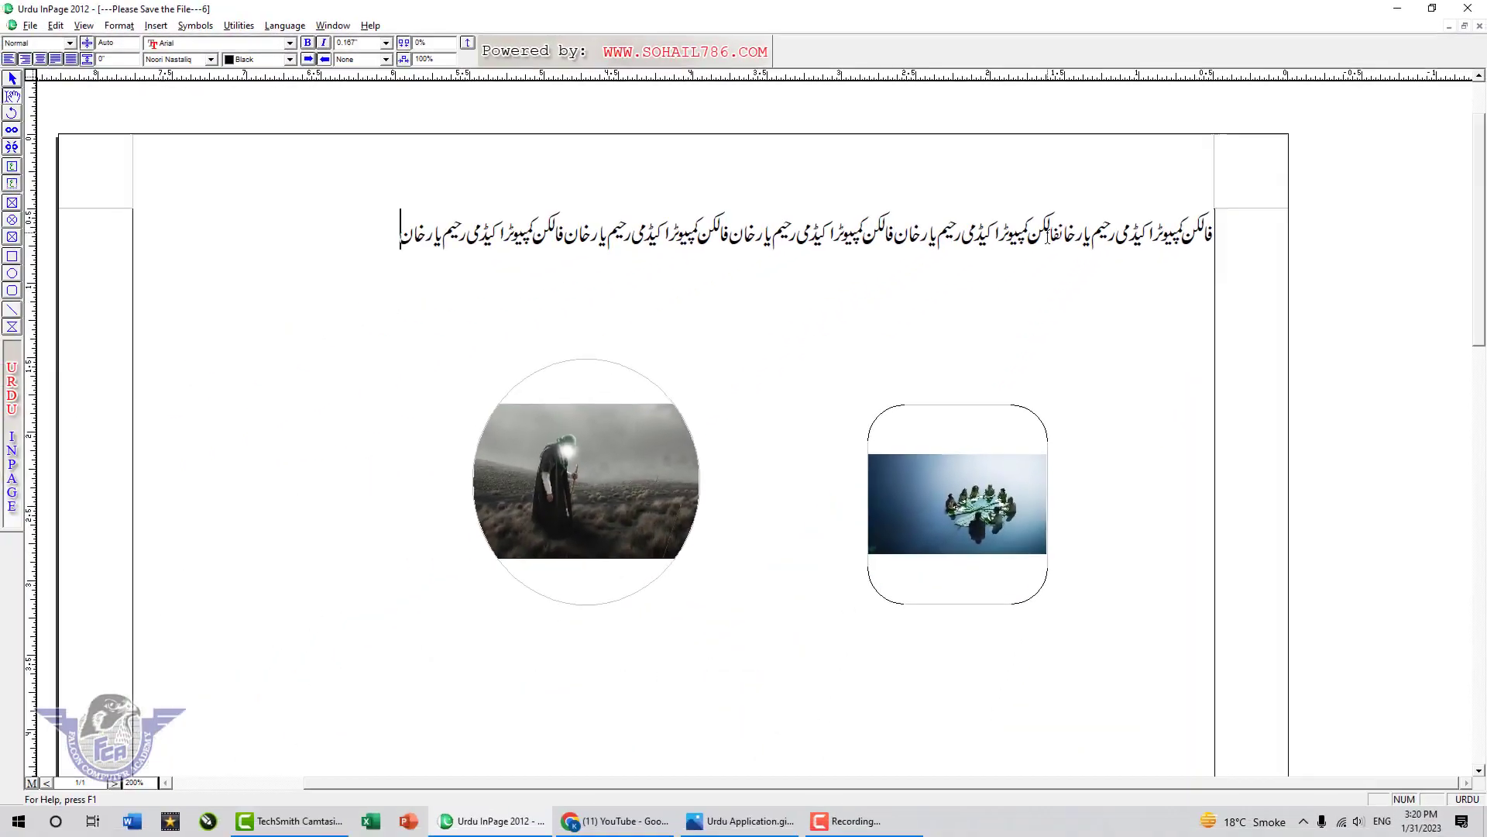
key("ctrl+v")
key("ctrl+v")
key("ctrl+v")
key("ctrl+v")
key("ctrl+v")
key("ctrl+v")
key("ctrl+v")
key("ctrl+v")
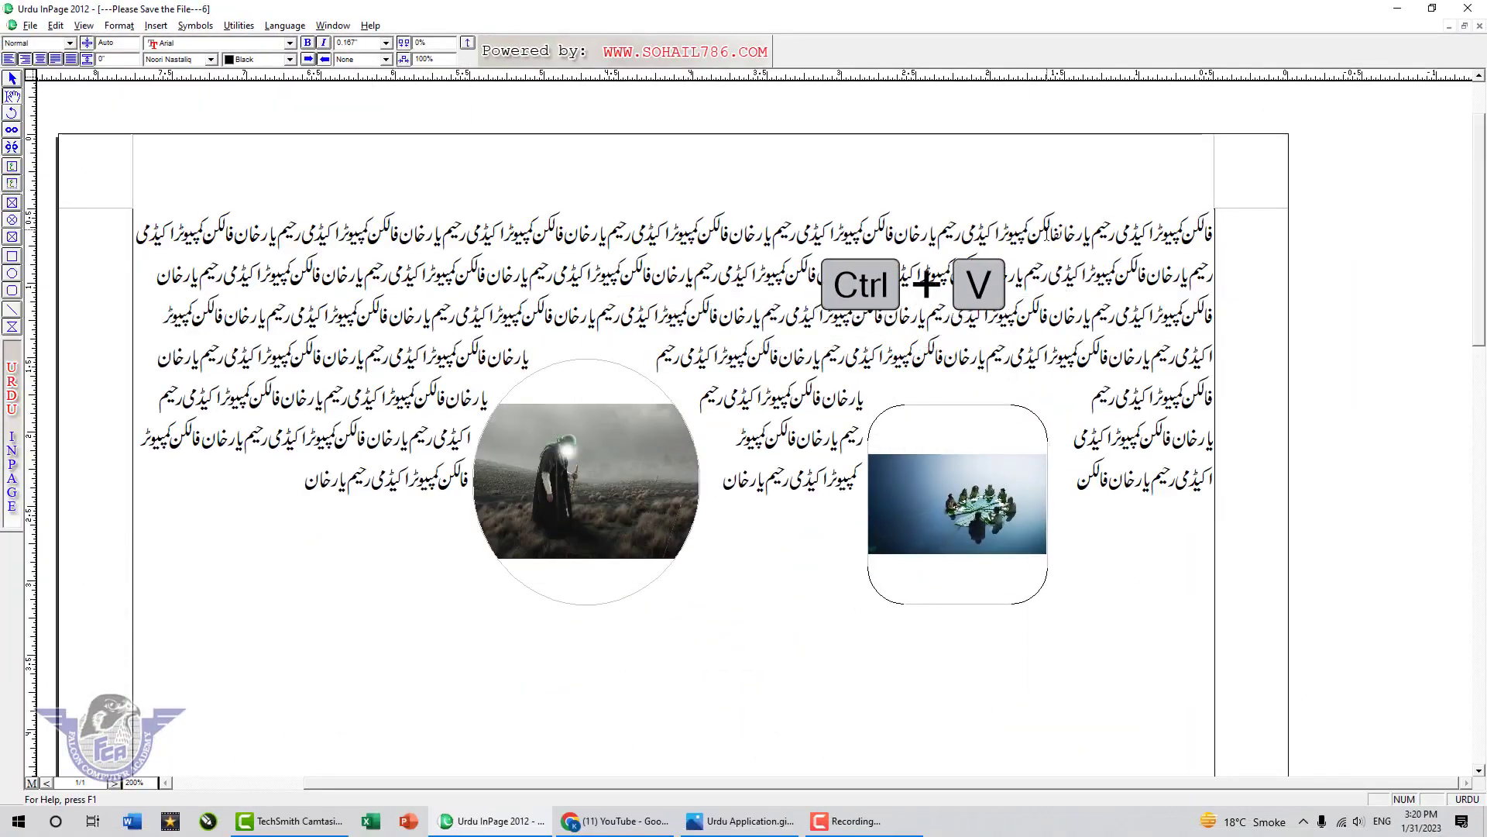
key("ctrl+v")
key("ctrl+v")
key("ctrl+v")
key("ctrl+v")
key("ctrl+v")
key("ctrl+v")
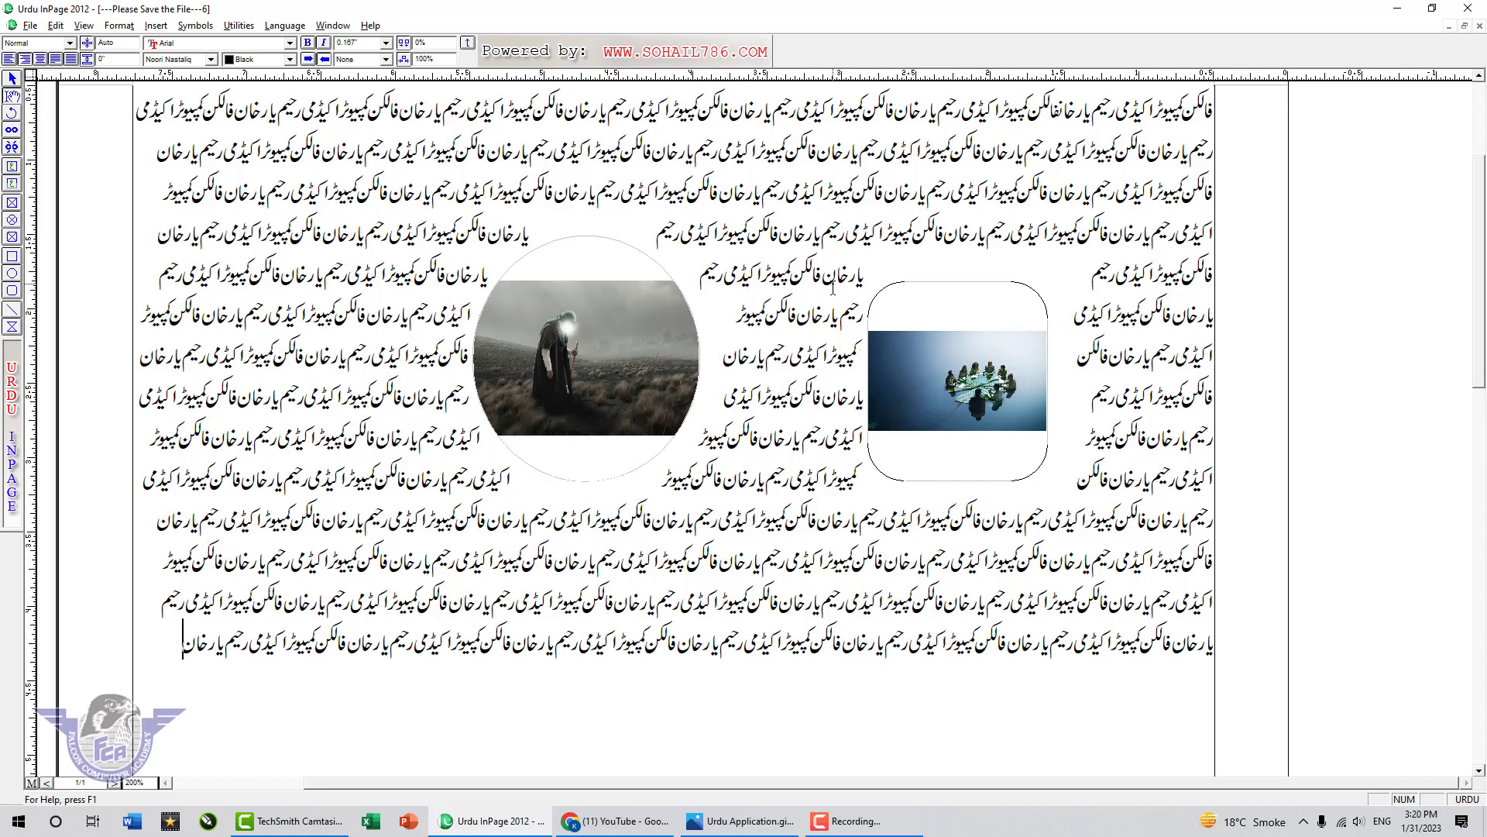
Step: View the pasted Urdu text in the Story Editor, and return to the page layout
left_click(56, 25)
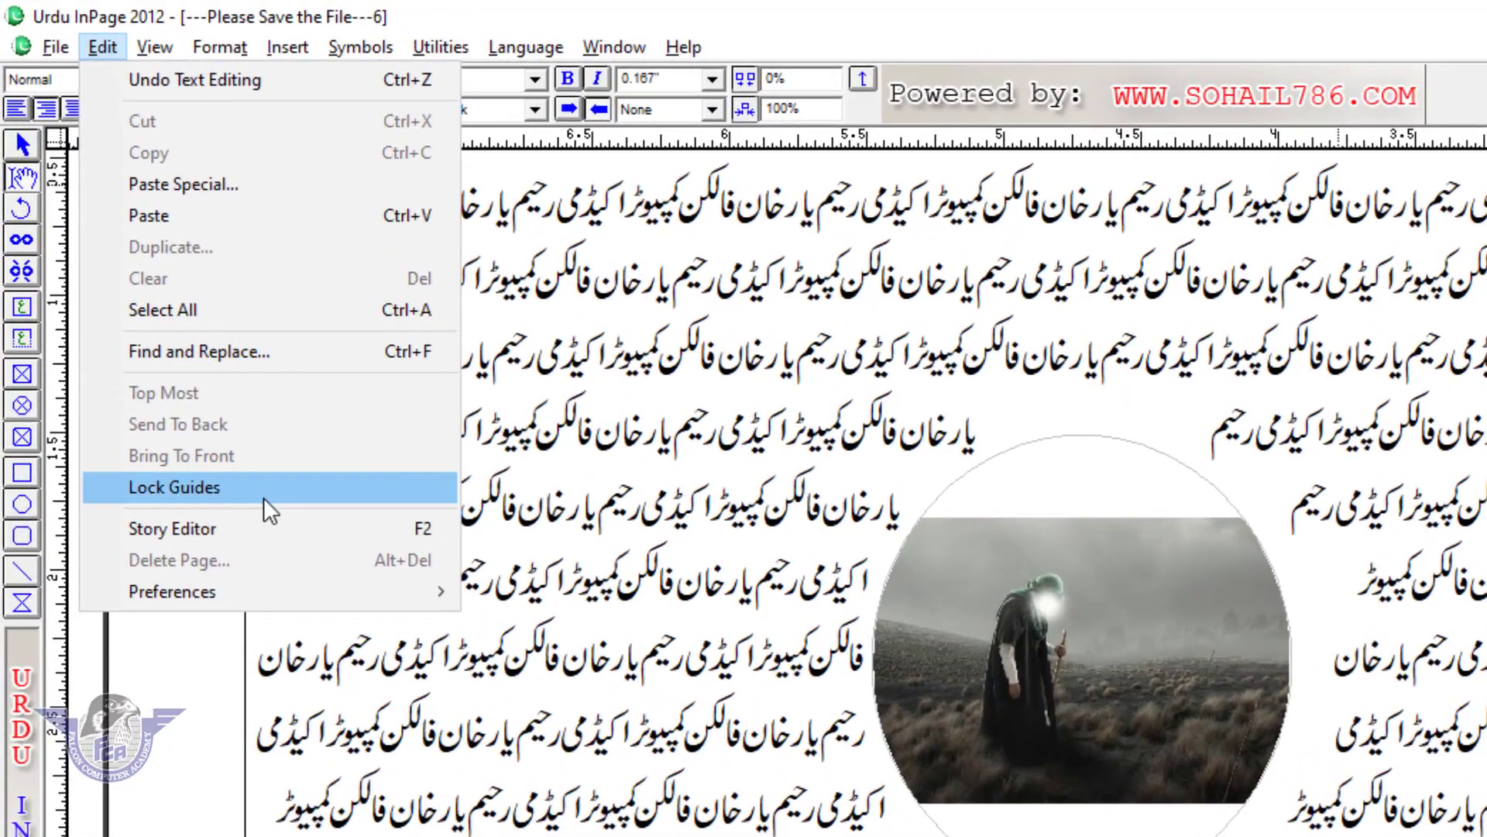
left_click(262, 528)
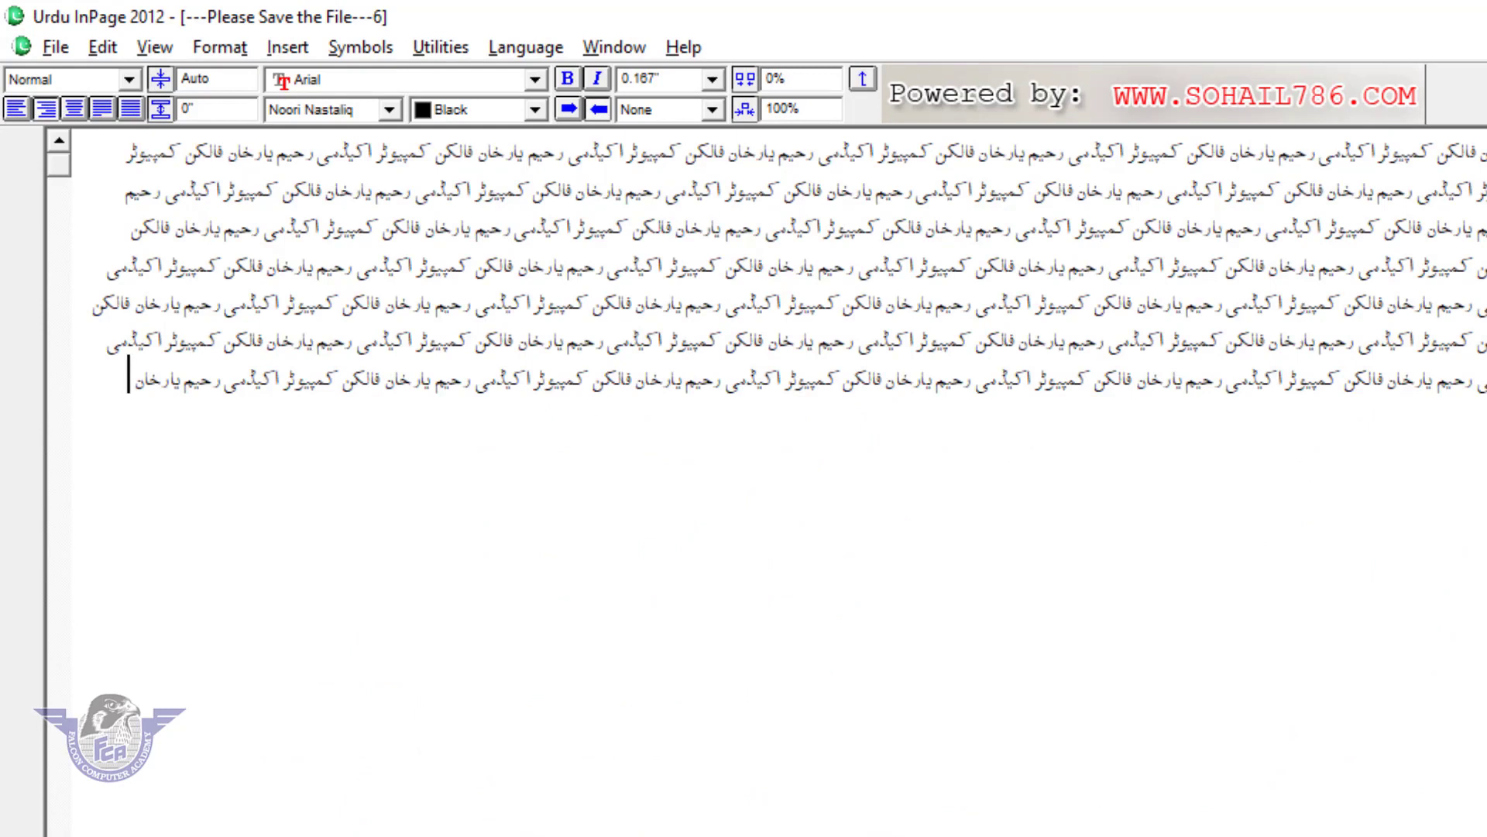
left_click(99, 47)
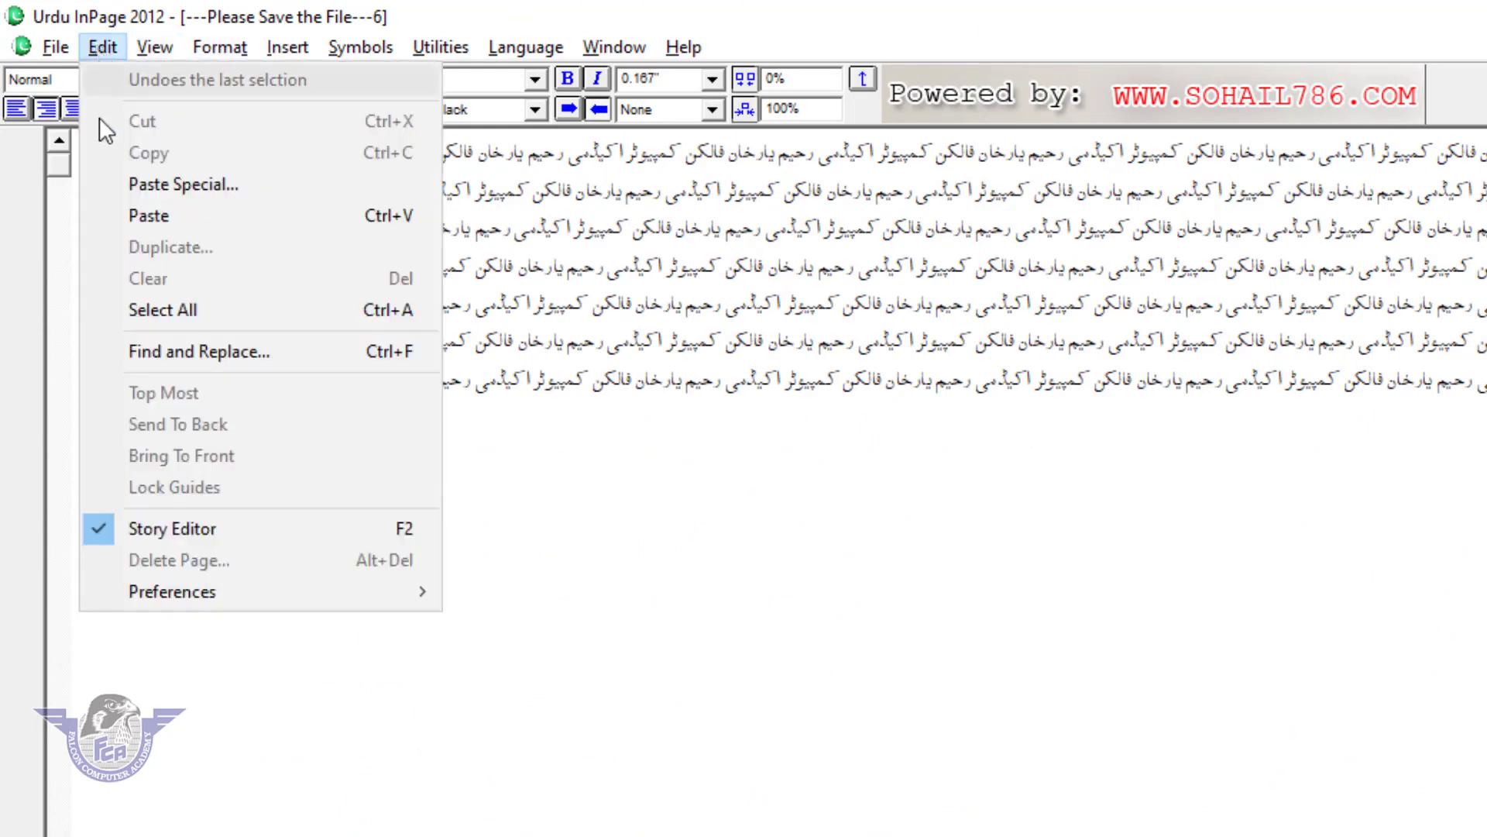
left_click(224, 531)
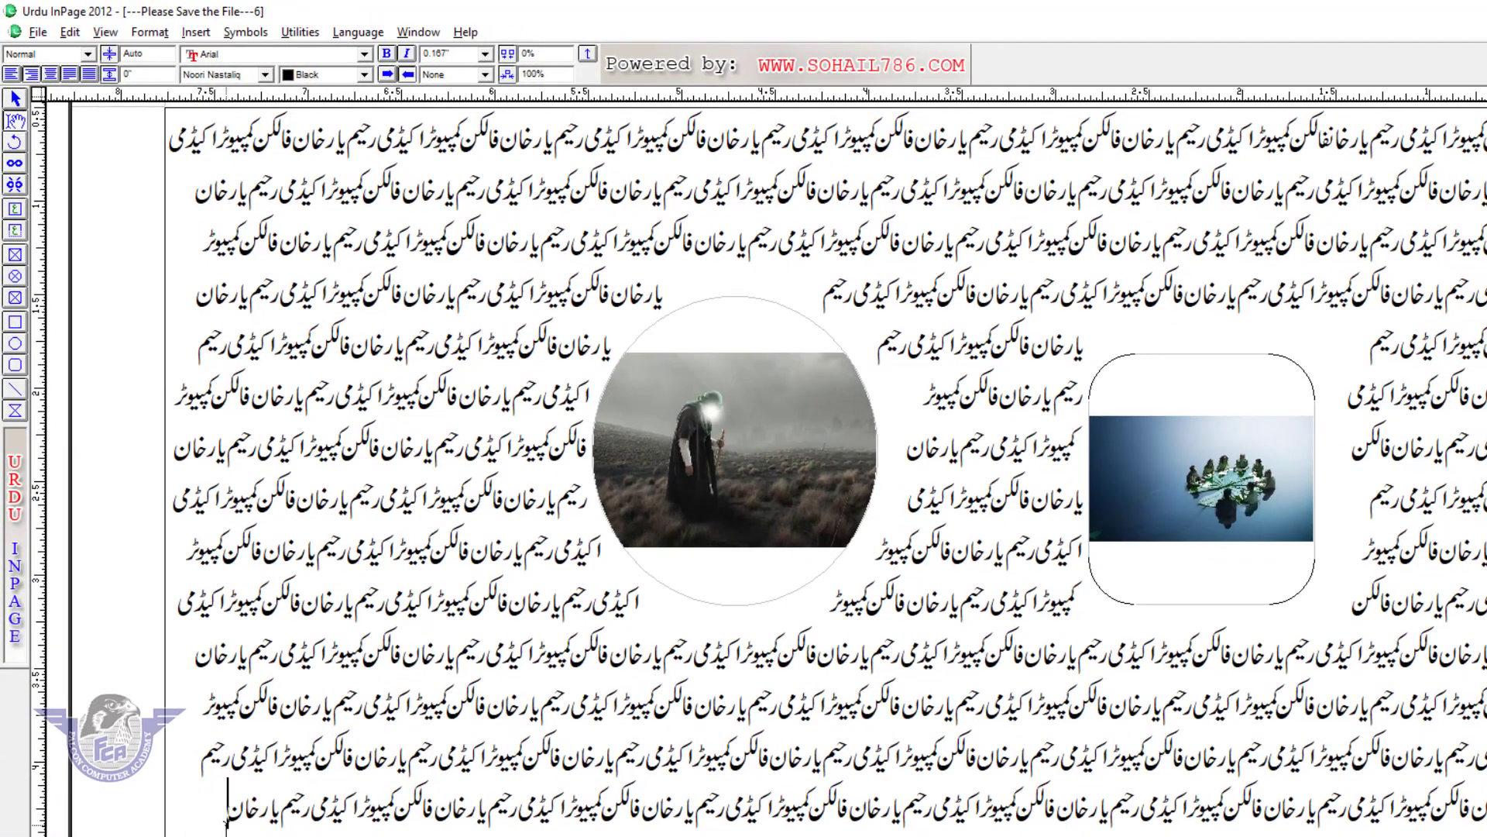
Step: Copy the large block of Urdu text and paste it repeatedly to extend the document to five pages
left_click(72, 36)
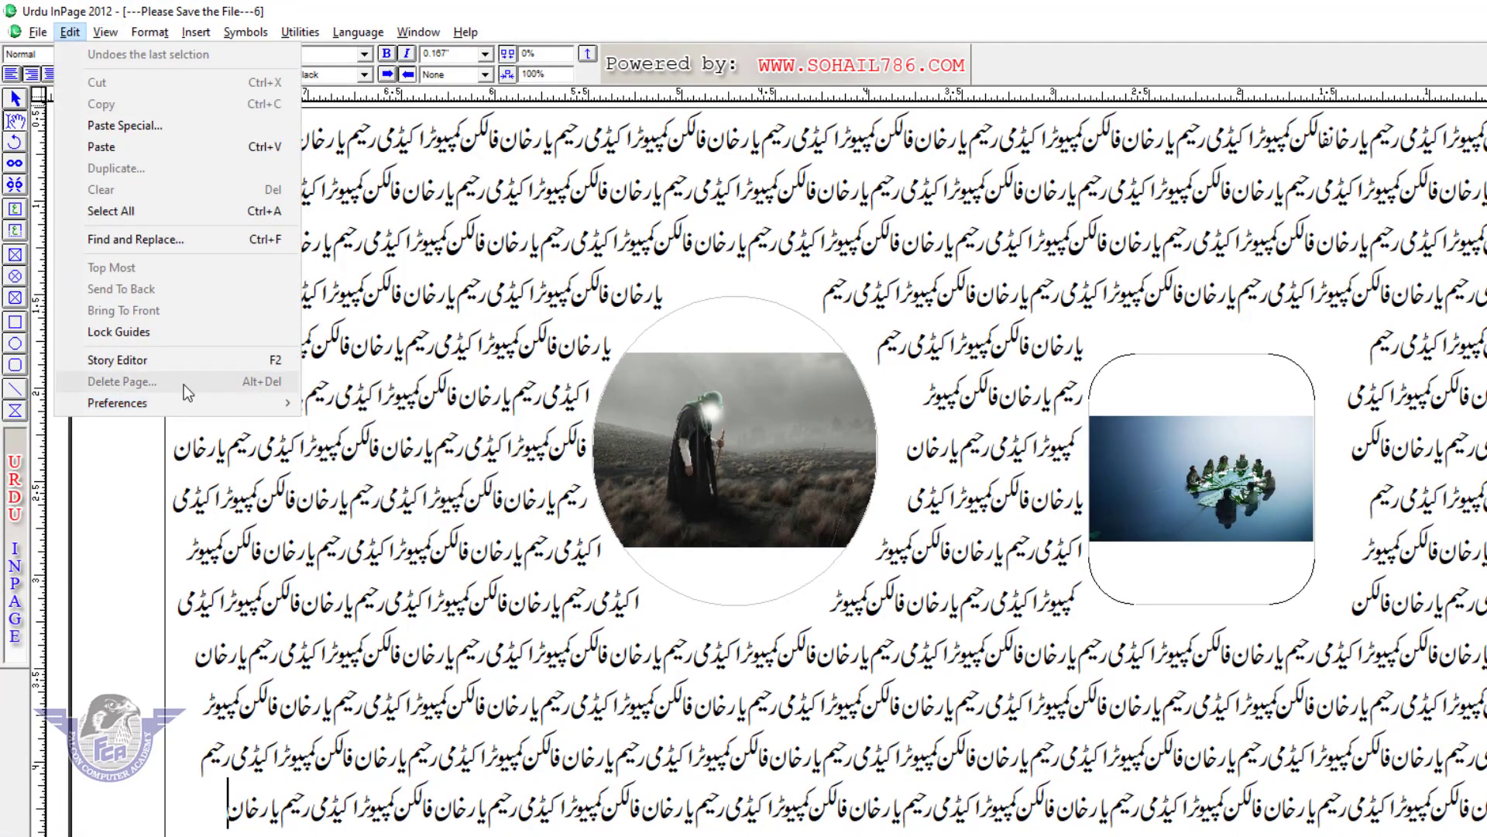
left_click(316, 701)
left_click_drag(226, 822, 1485, 236)
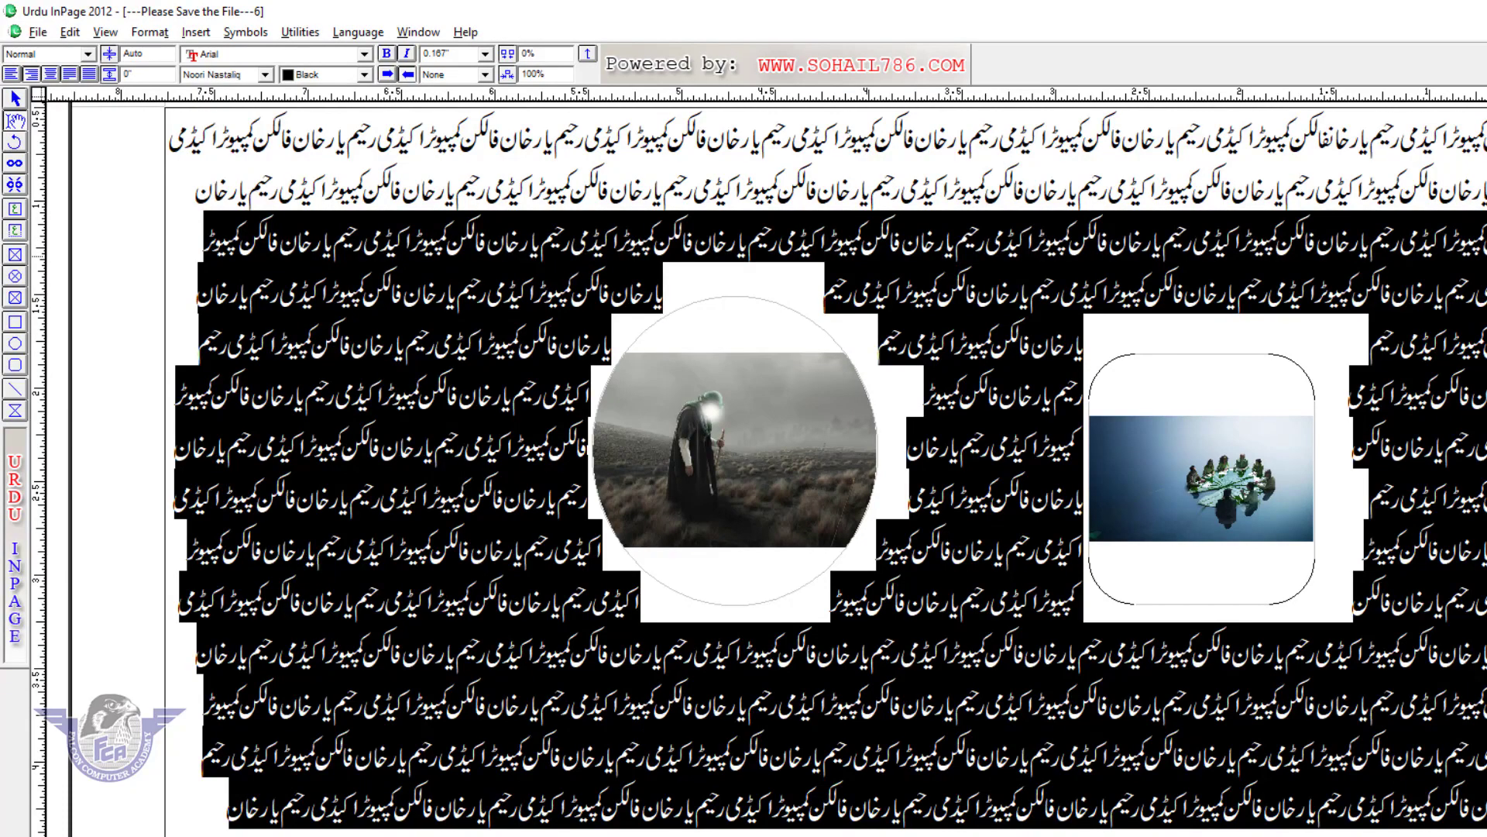
key("ctrl+c")
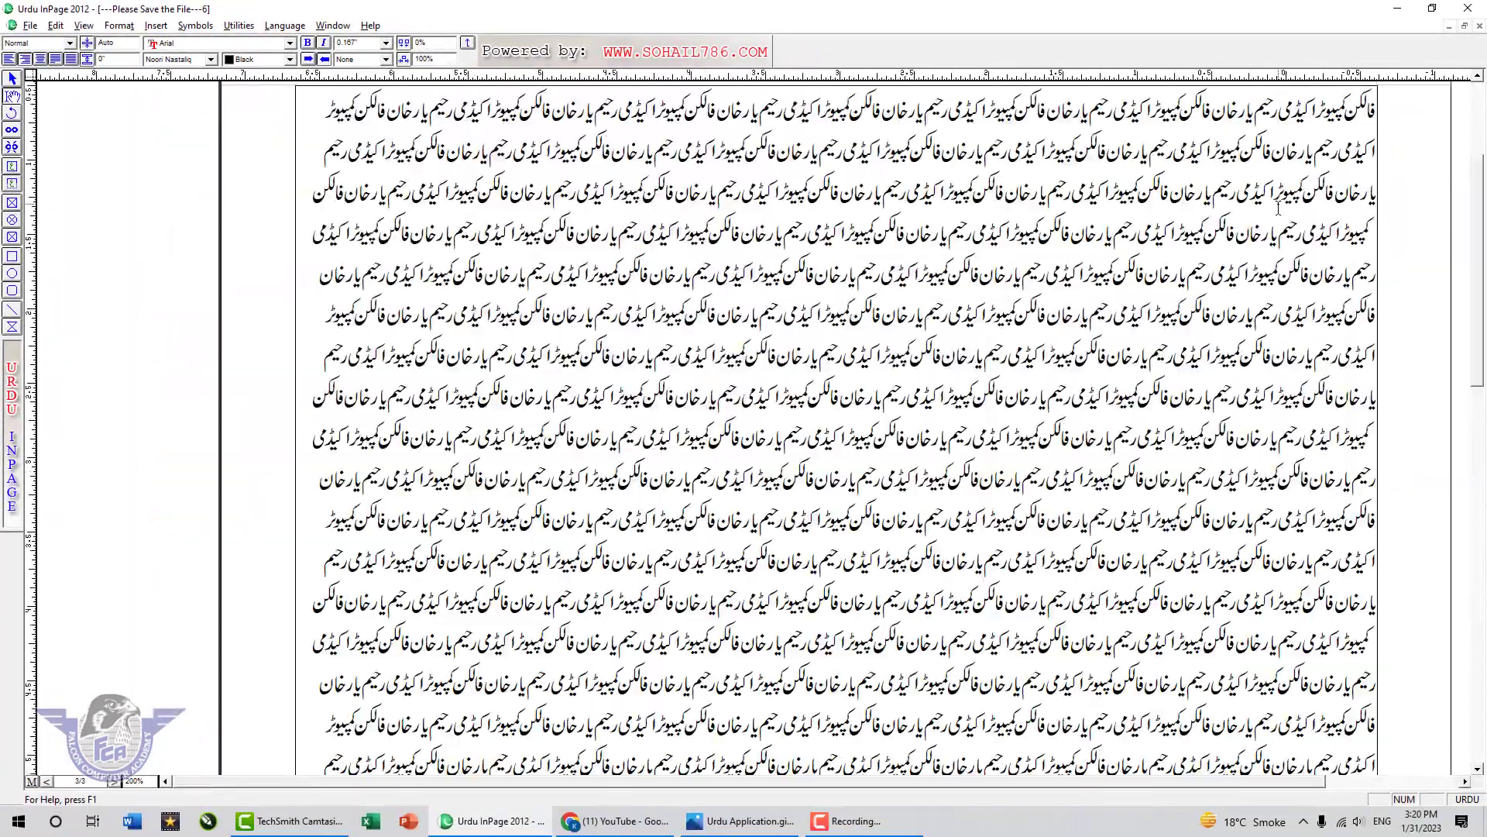
key("ctrl+v")
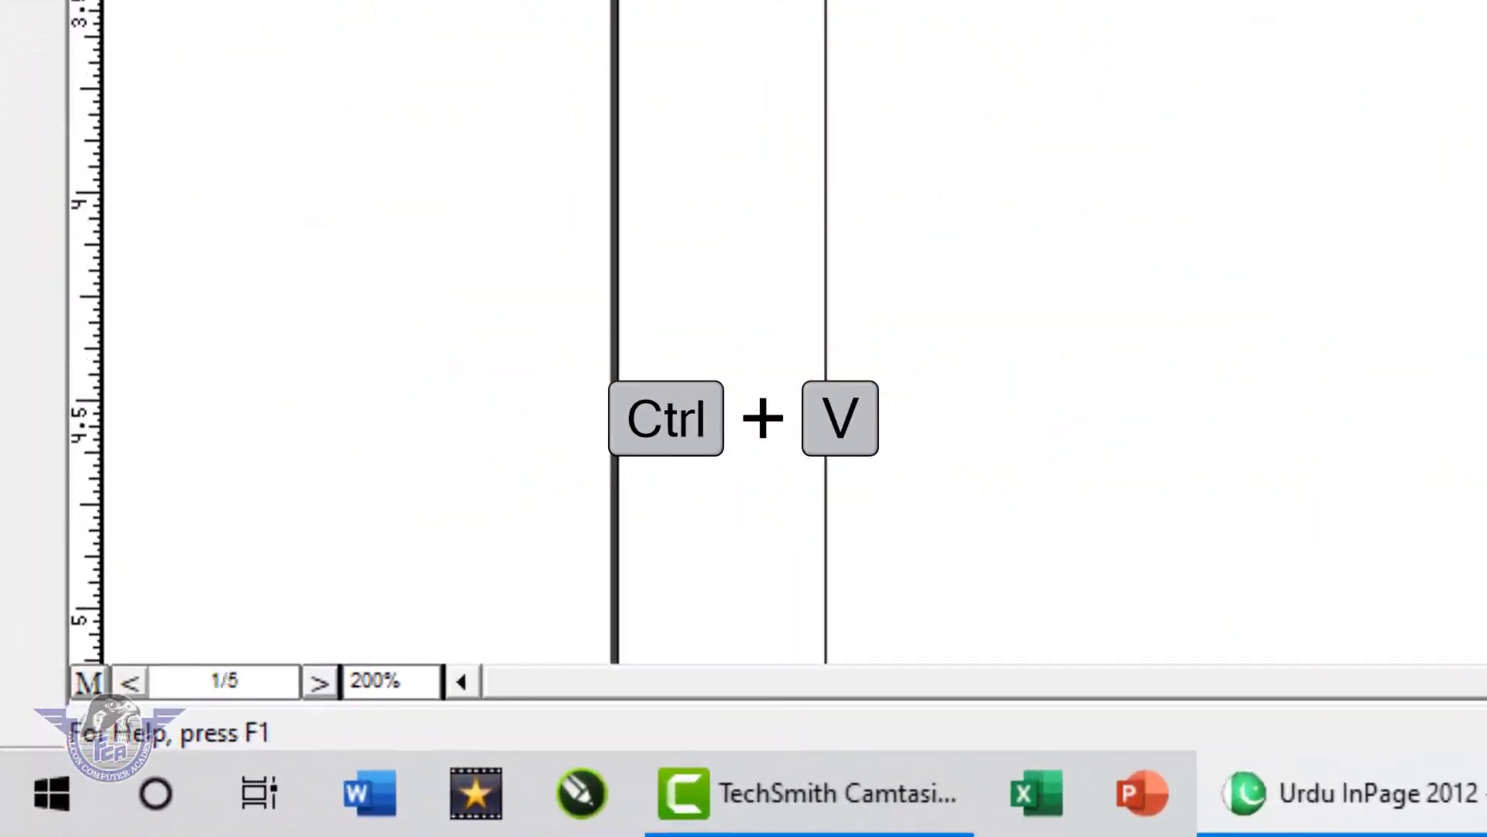
key("ctrl+v")
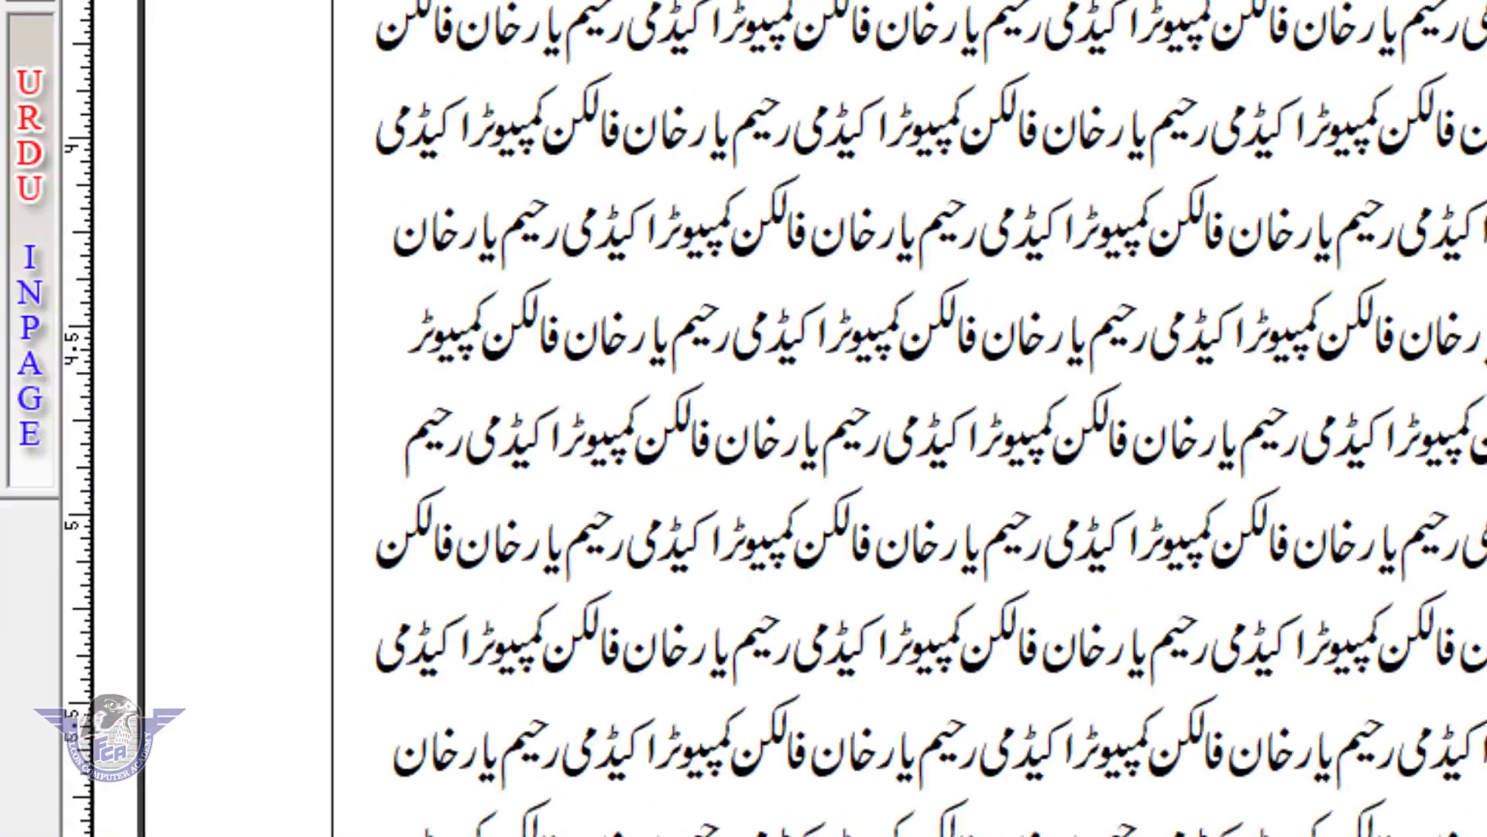
Step: Delete pages 2 to 5 from the document and confirm the deletion
left_click(122, 56)
left_click(325, 679)
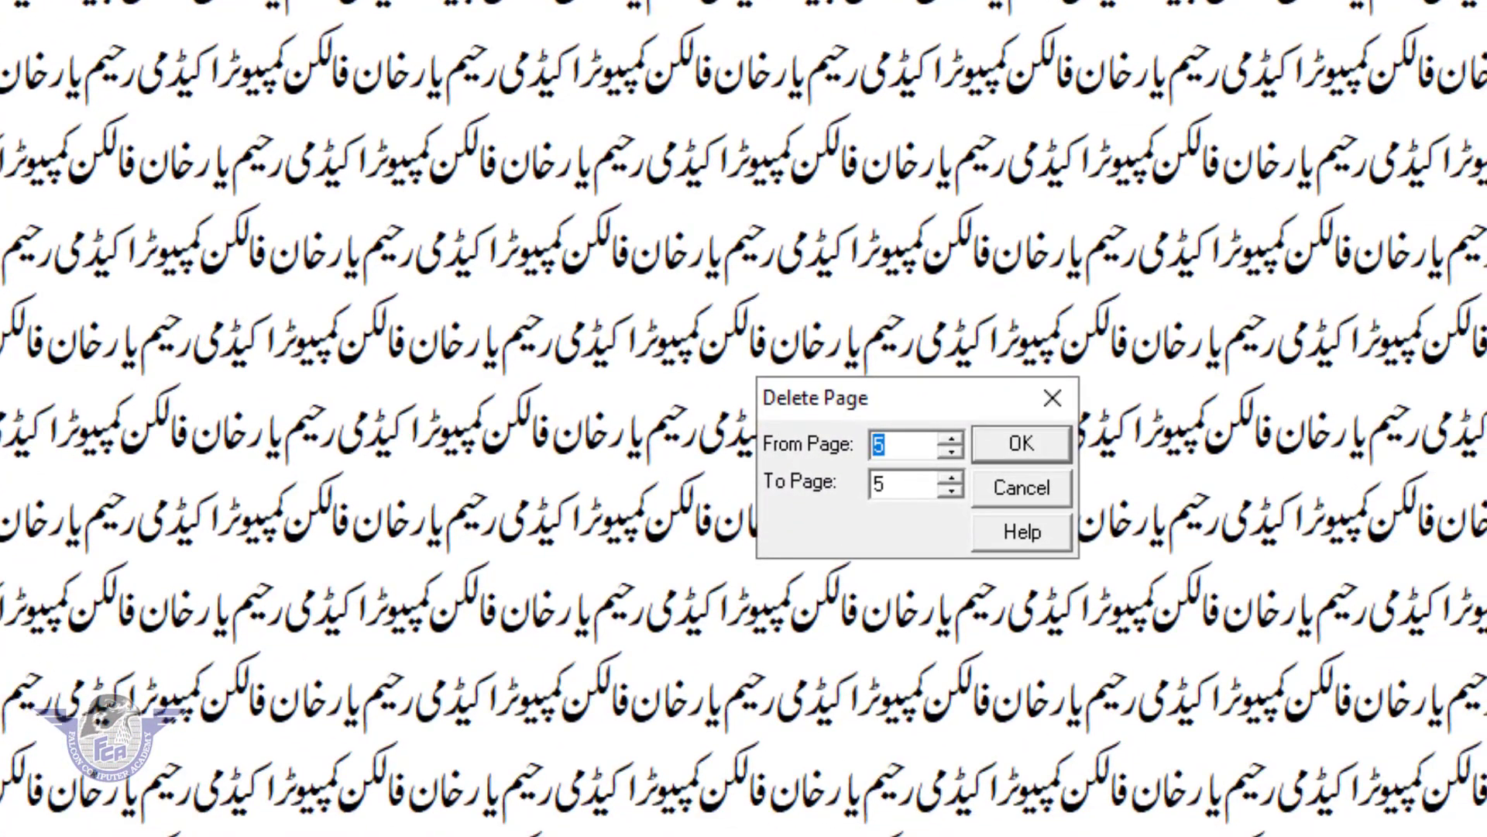
type("2")
left_click(1026, 446)
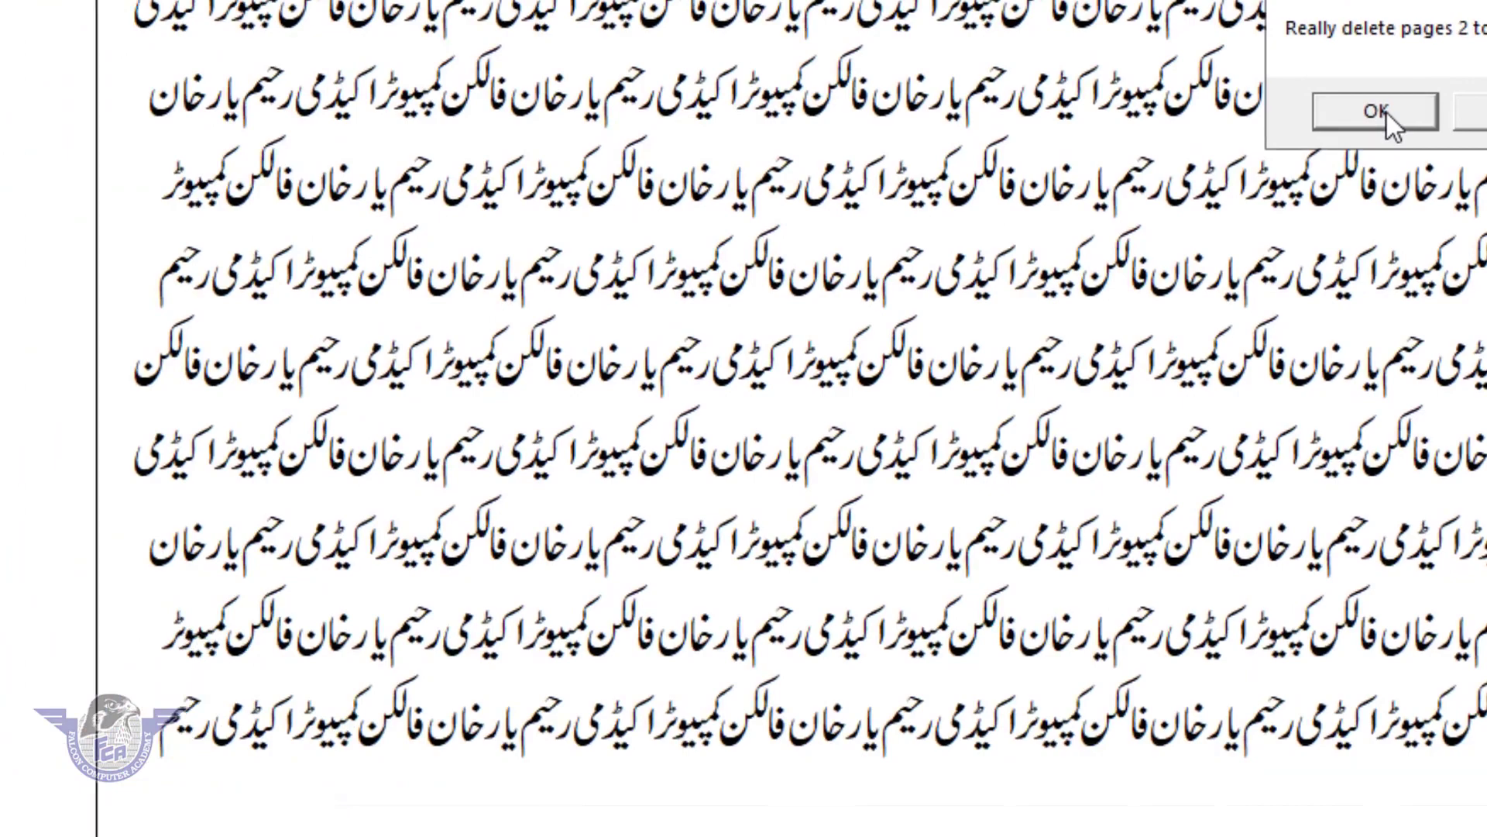
left_click(881, 516)
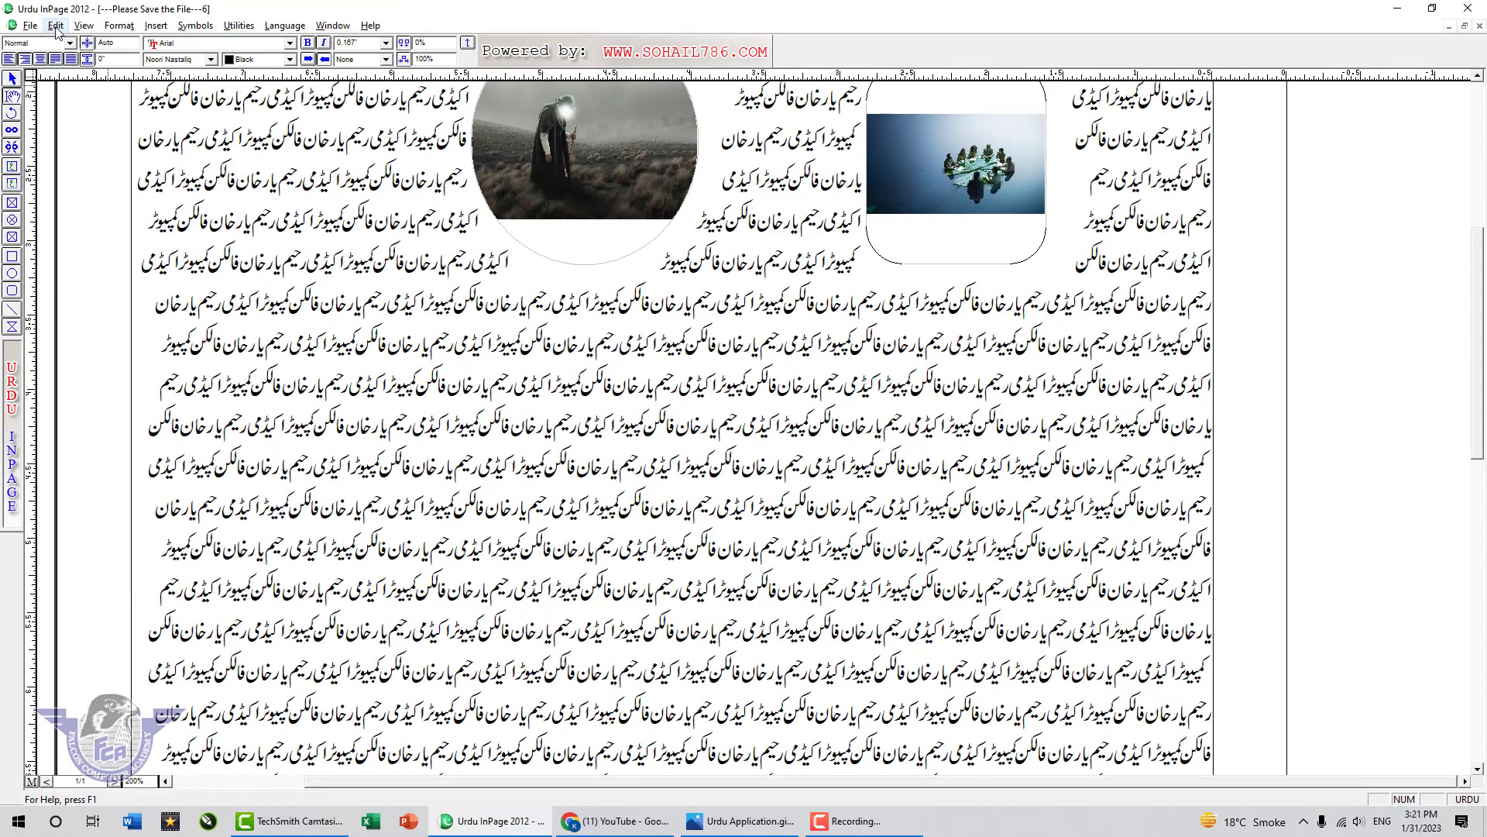
Step: Choose the Phonetic layout in Keyboard Preferences, view its key map, and accept the settings
left_click(56, 26)
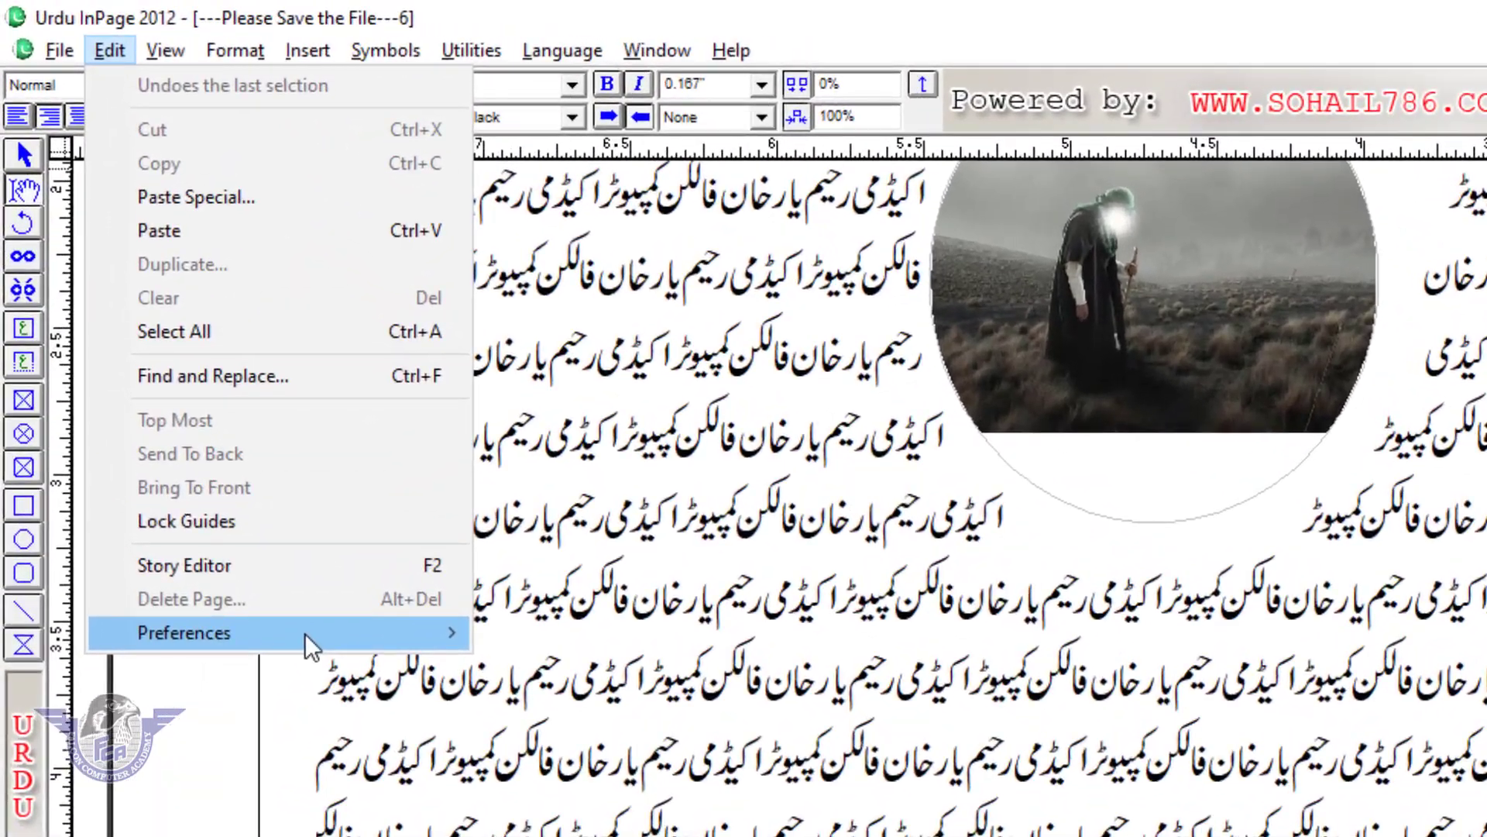
mouse_move(212, 321)
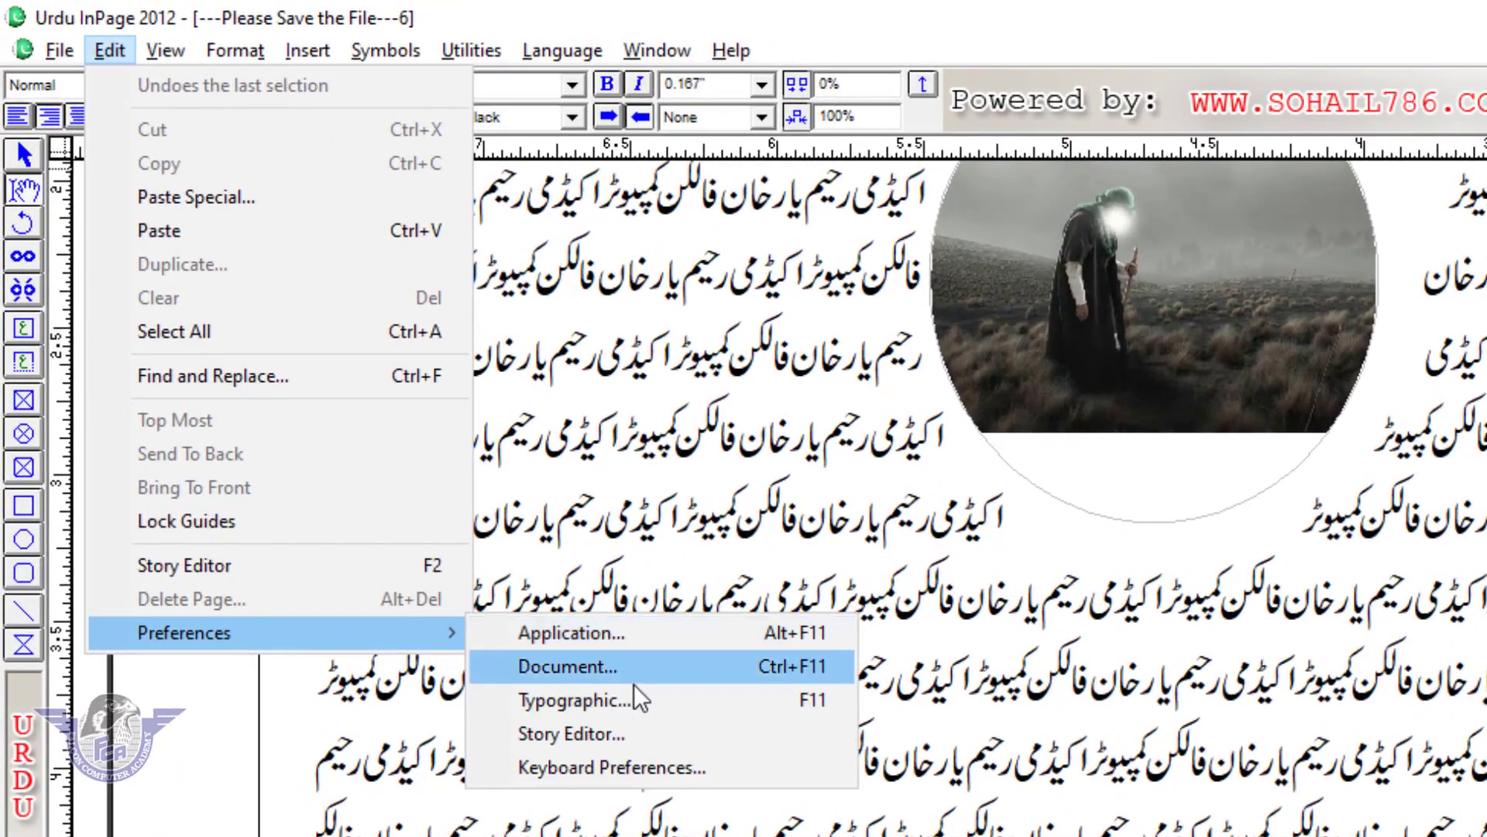
left_click(638, 767)
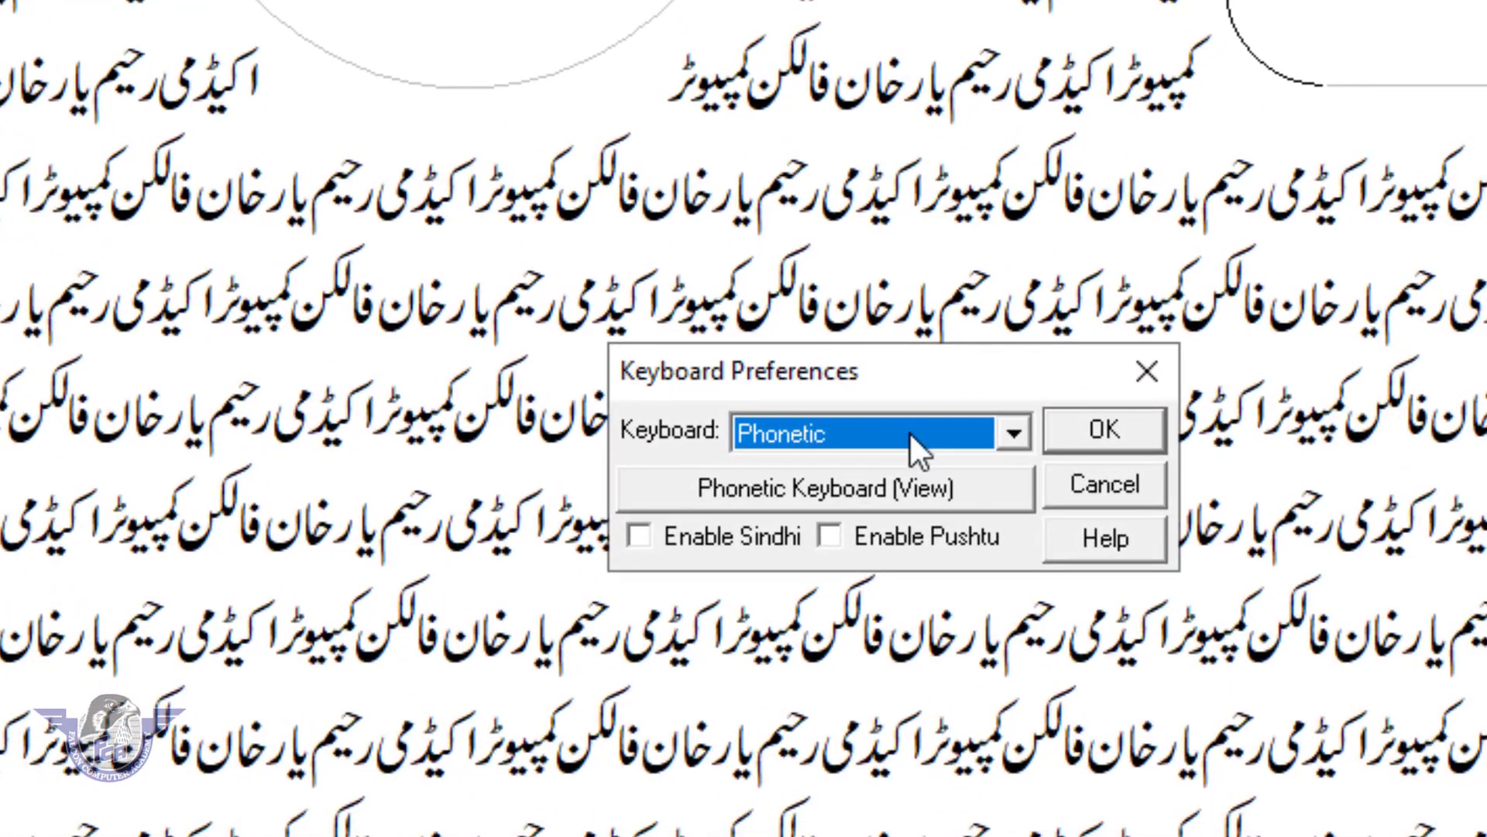
left_click(1265, 645)
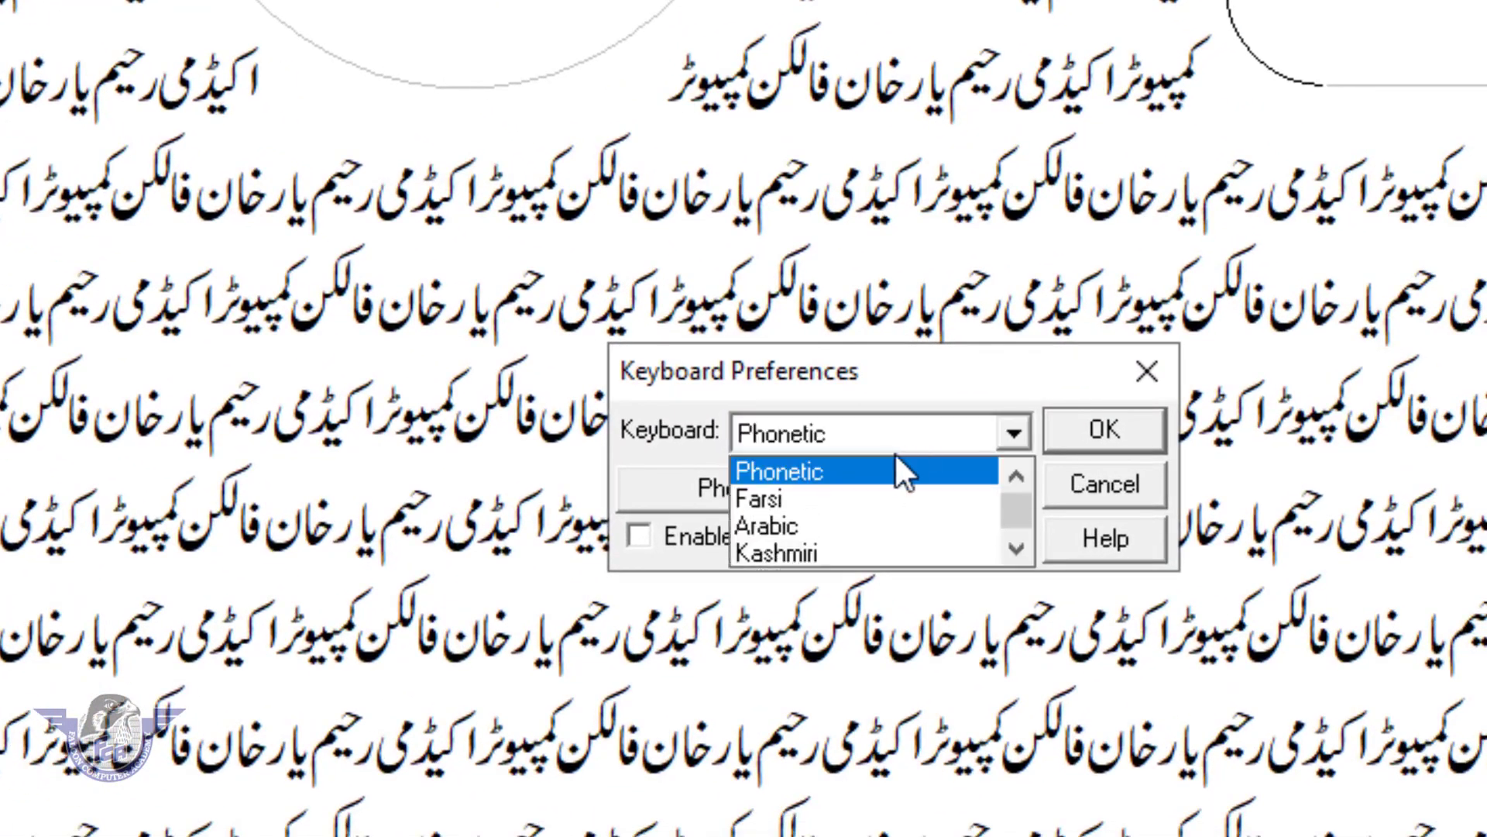
left_click(867, 472)
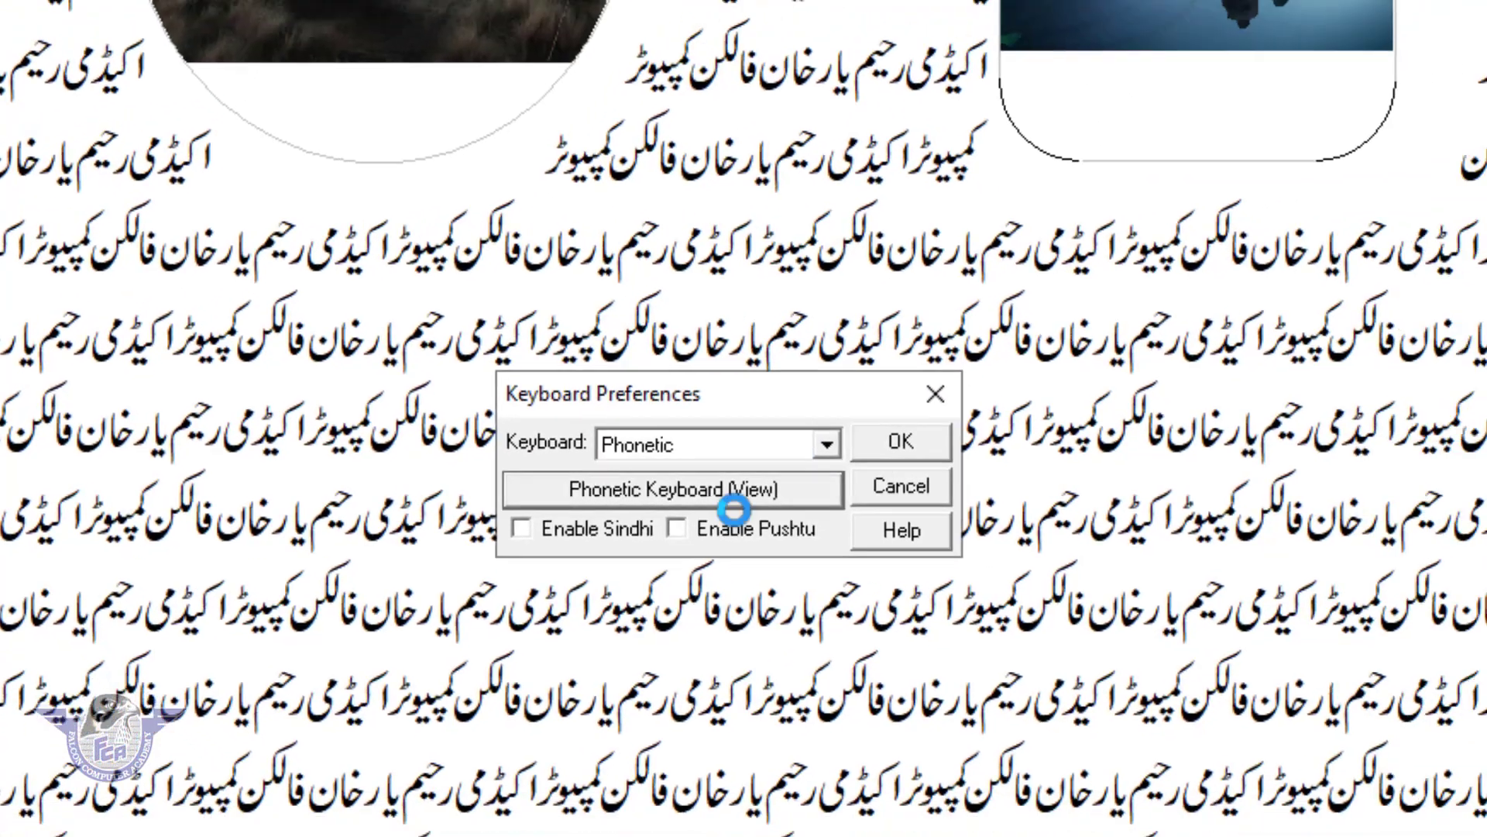
left_click(869, 495)
left_click(970, 781)
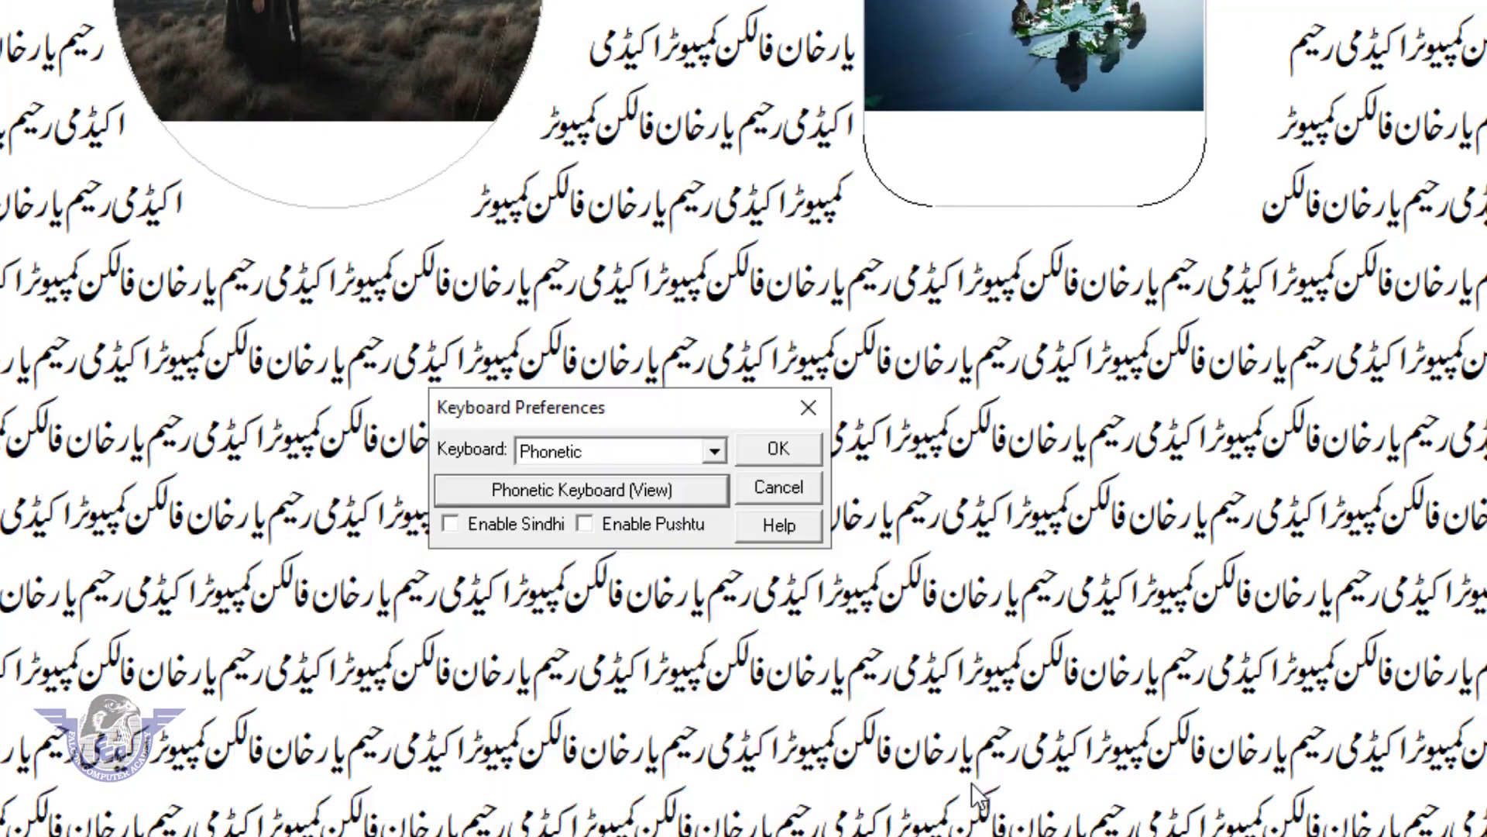
left_click(778, 450)
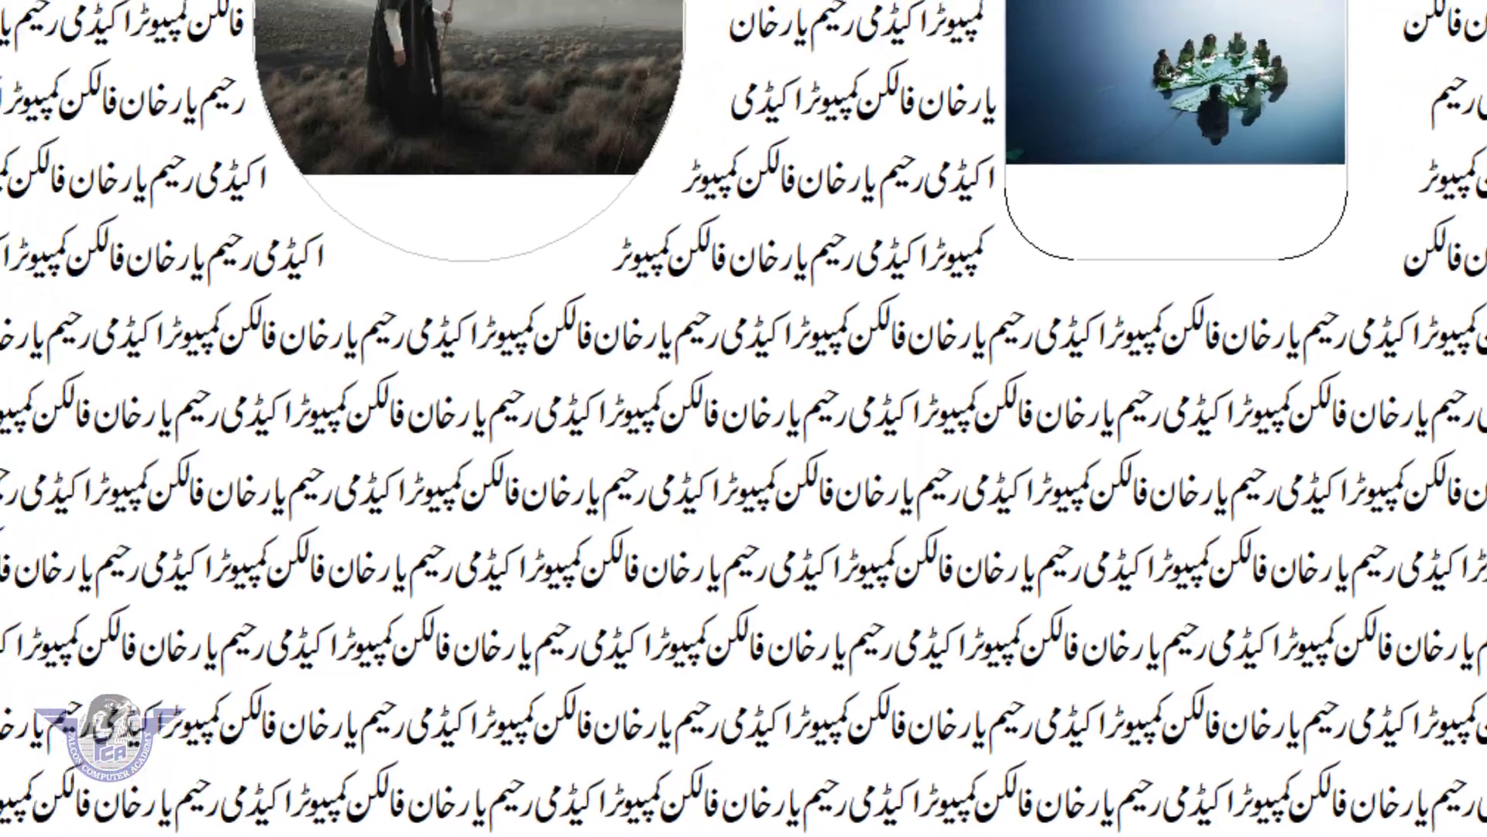
Step: Reopen Keyboard Preferences to check the selected layout, and close the dialog
left_click(42, 20)
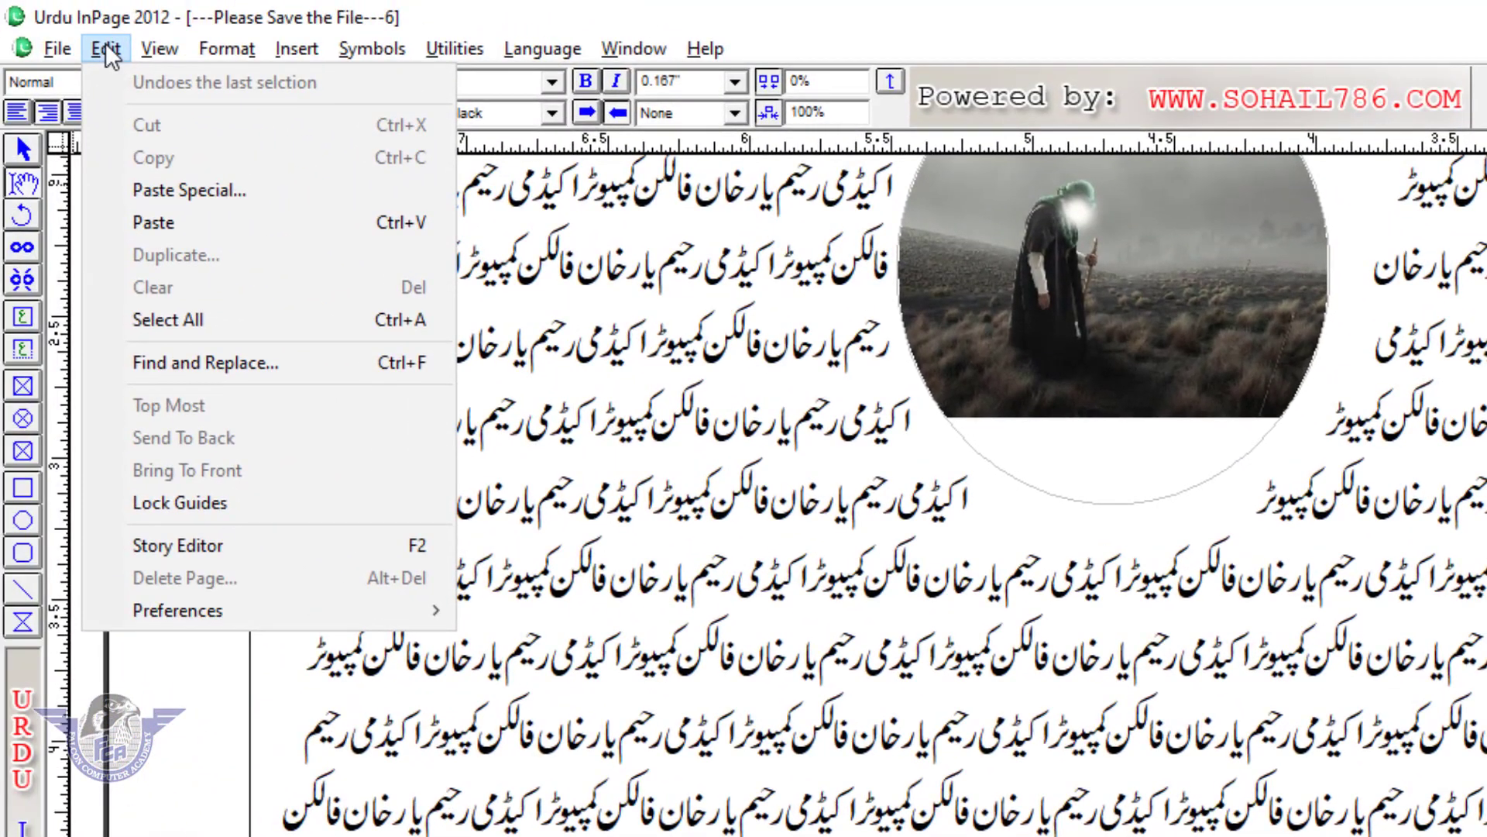
left_click(106, 44)
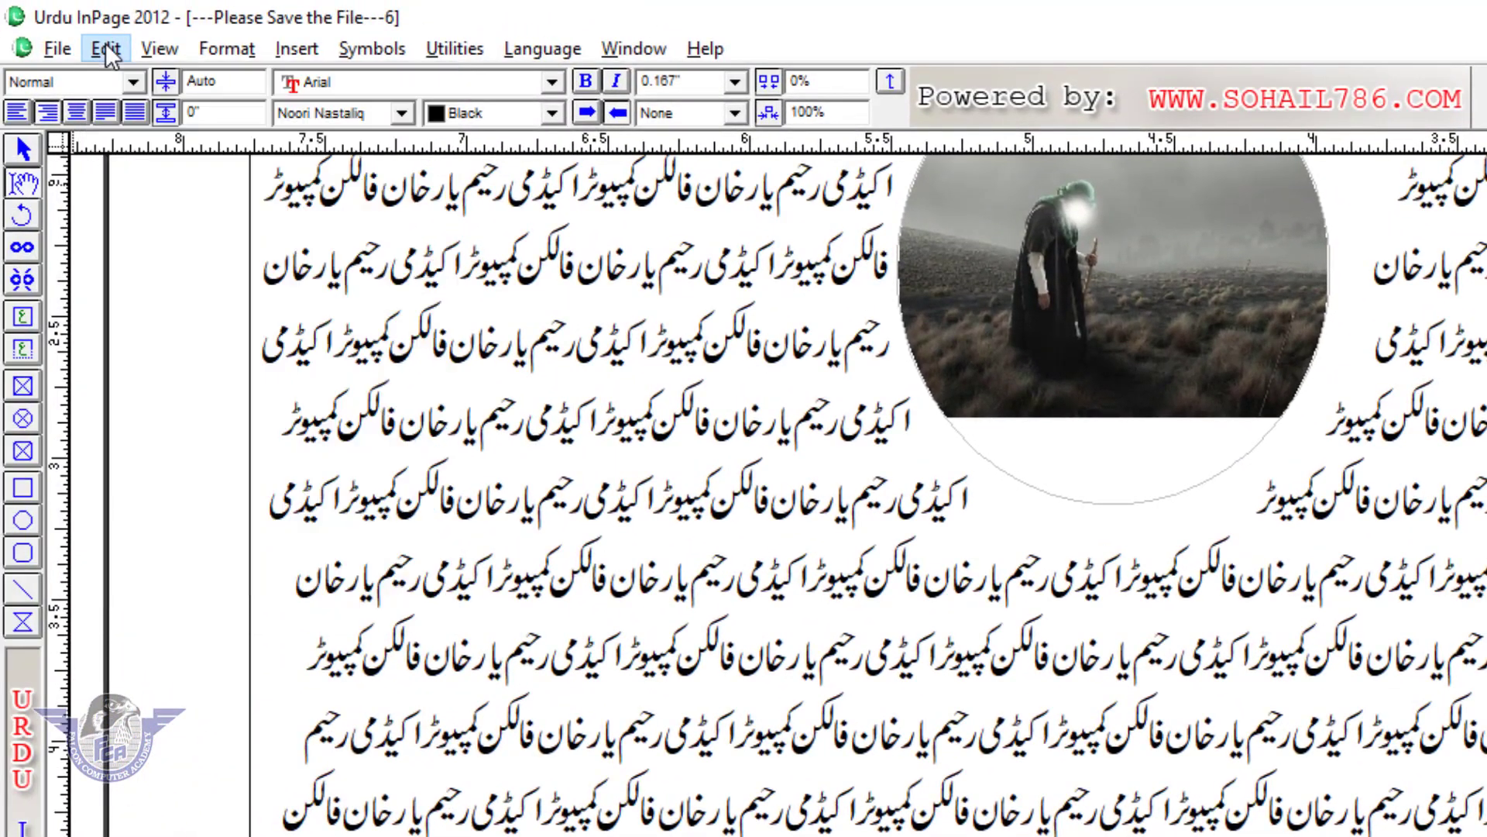
left_click(106, 46)
mouse_move(400, 607)
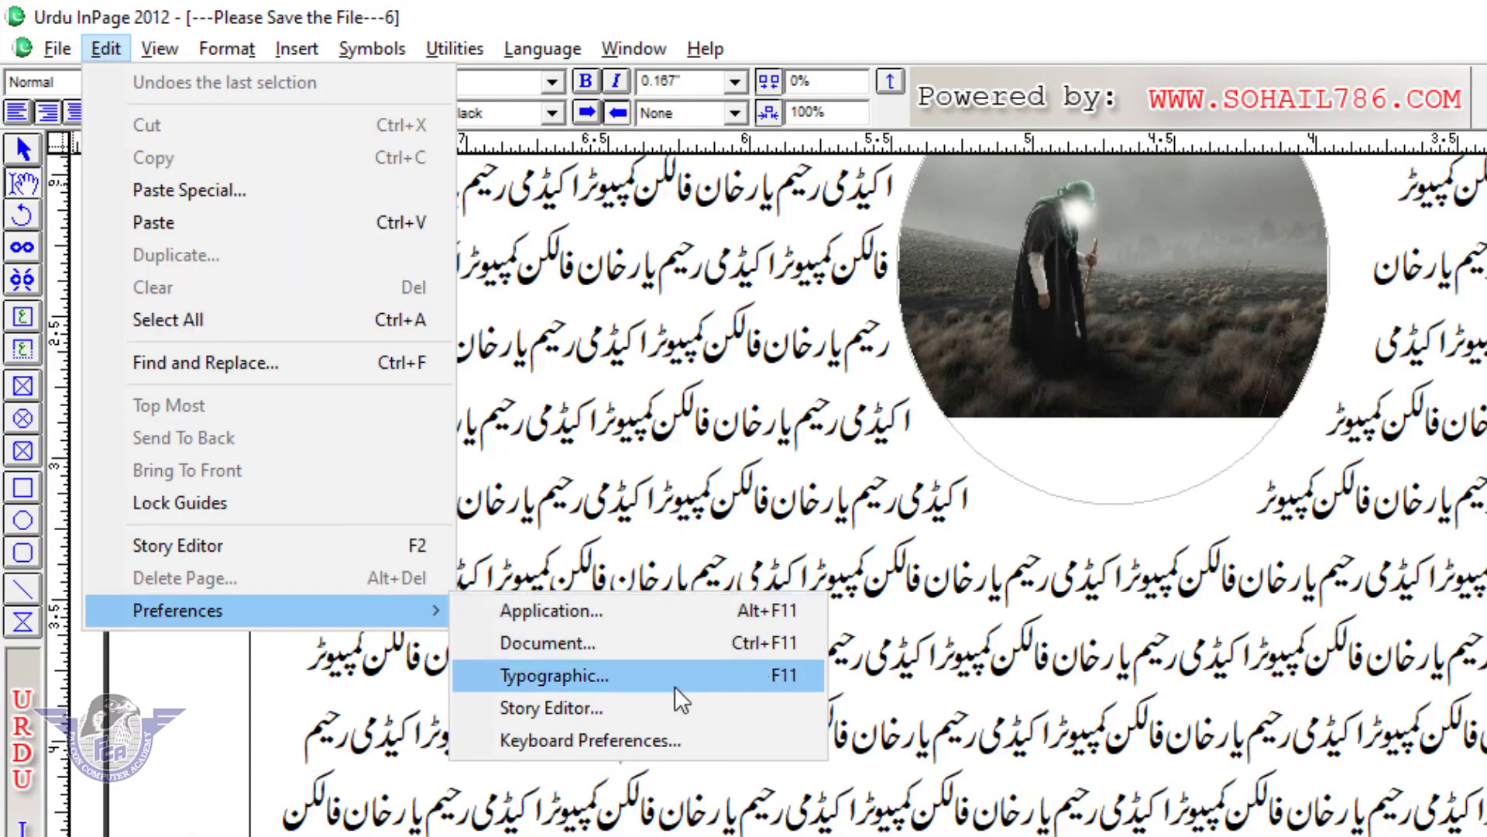
left_click(672, 740)
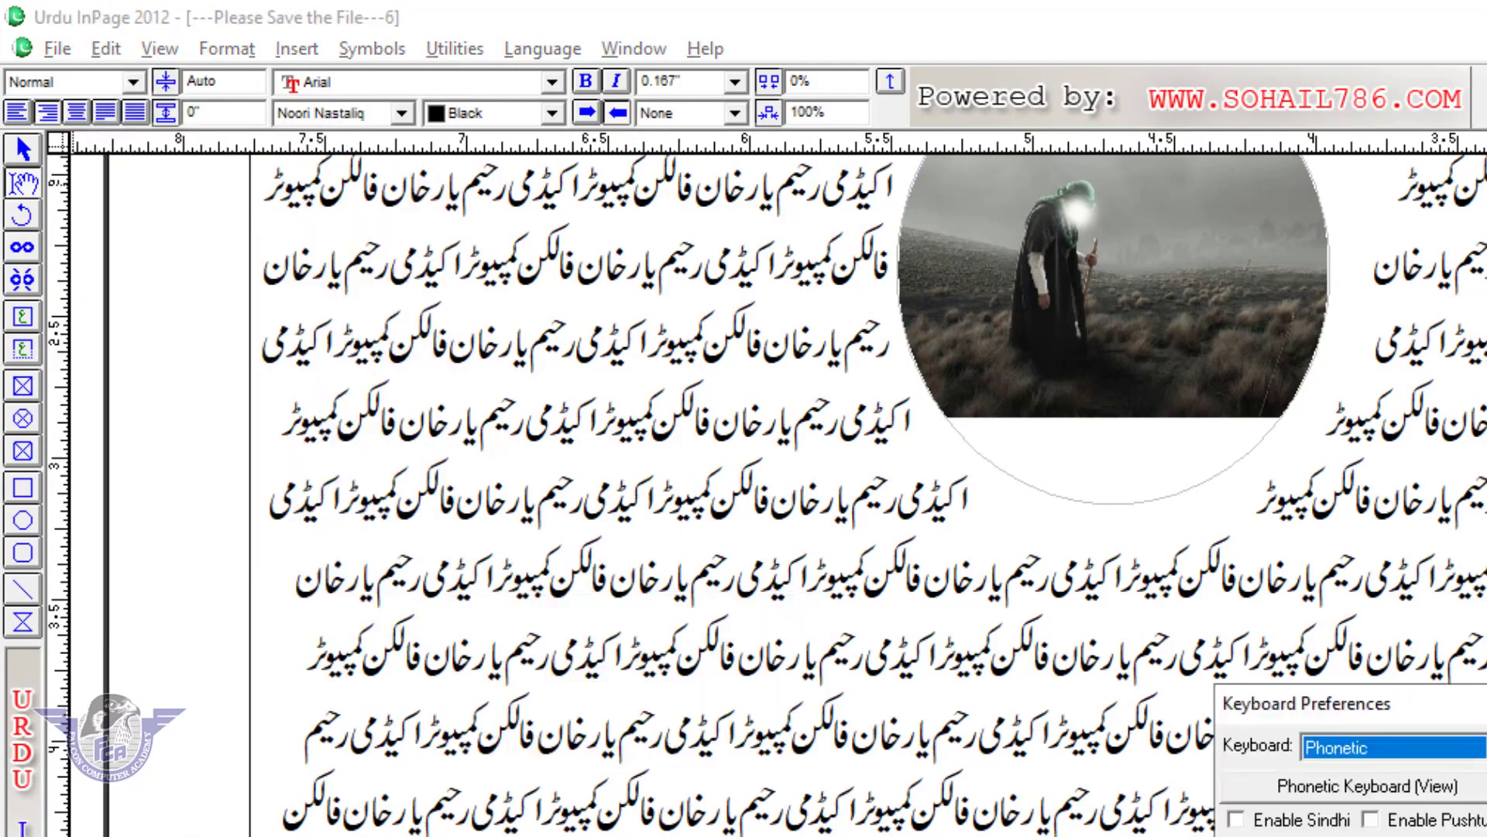
key("Return")
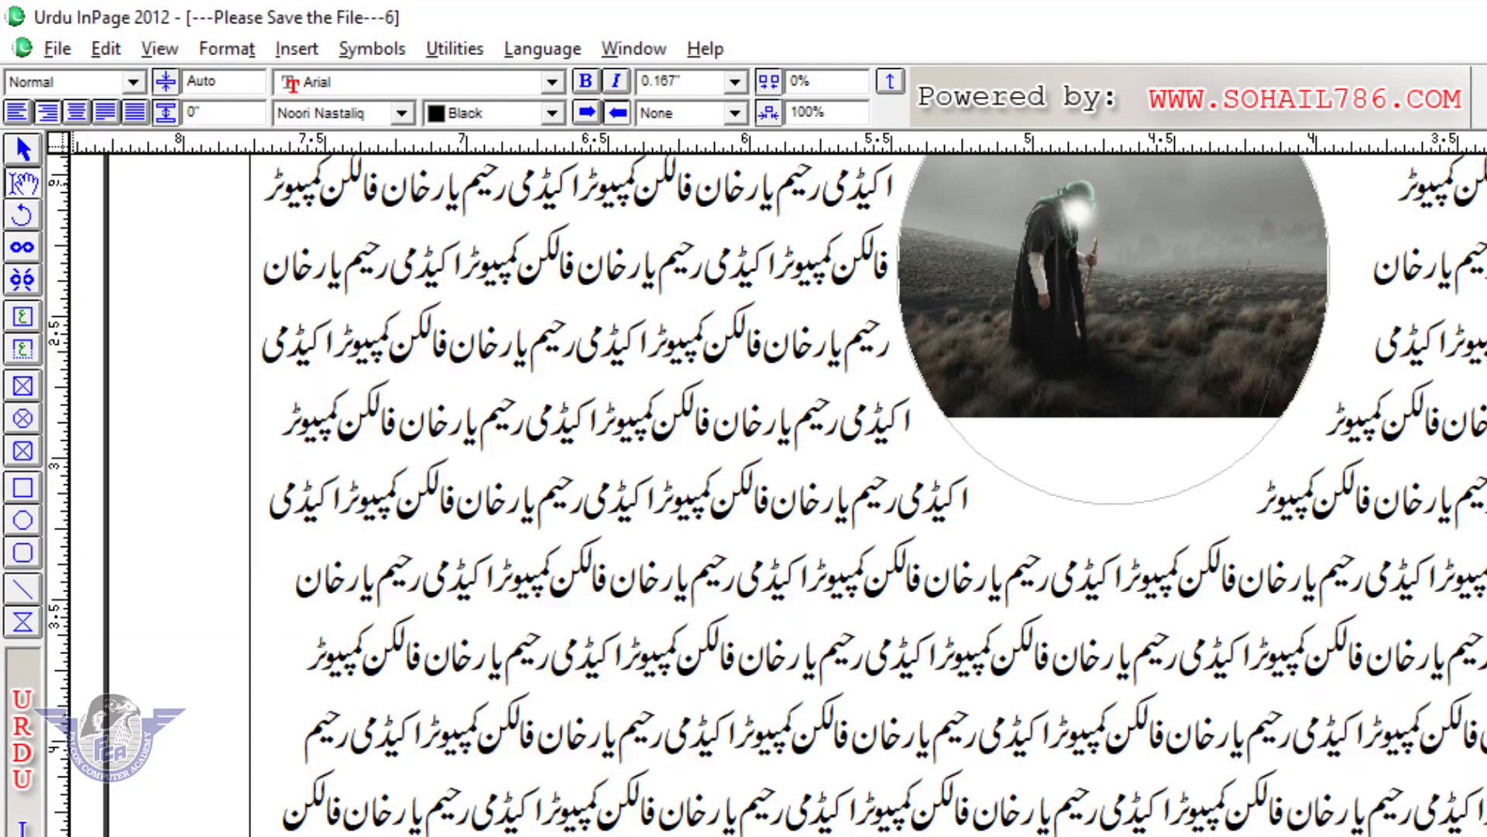
Step: Open Document Preferences, choose Inches as the general measurement unit, keep Inches for characters, and accept the settings
left_click(106, 50)
mouse_move(420, 609)
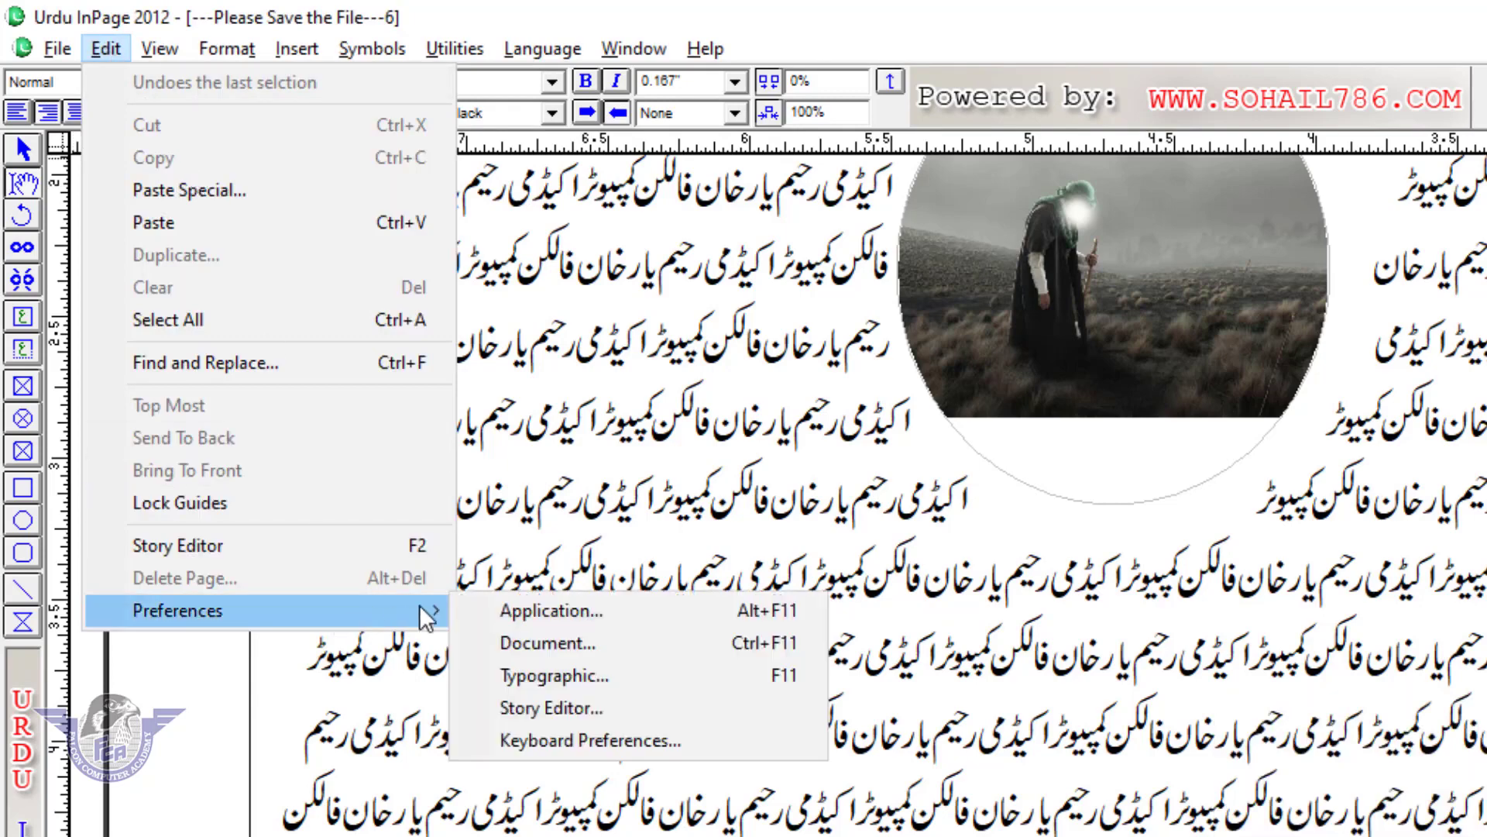
left_click(551, 649)
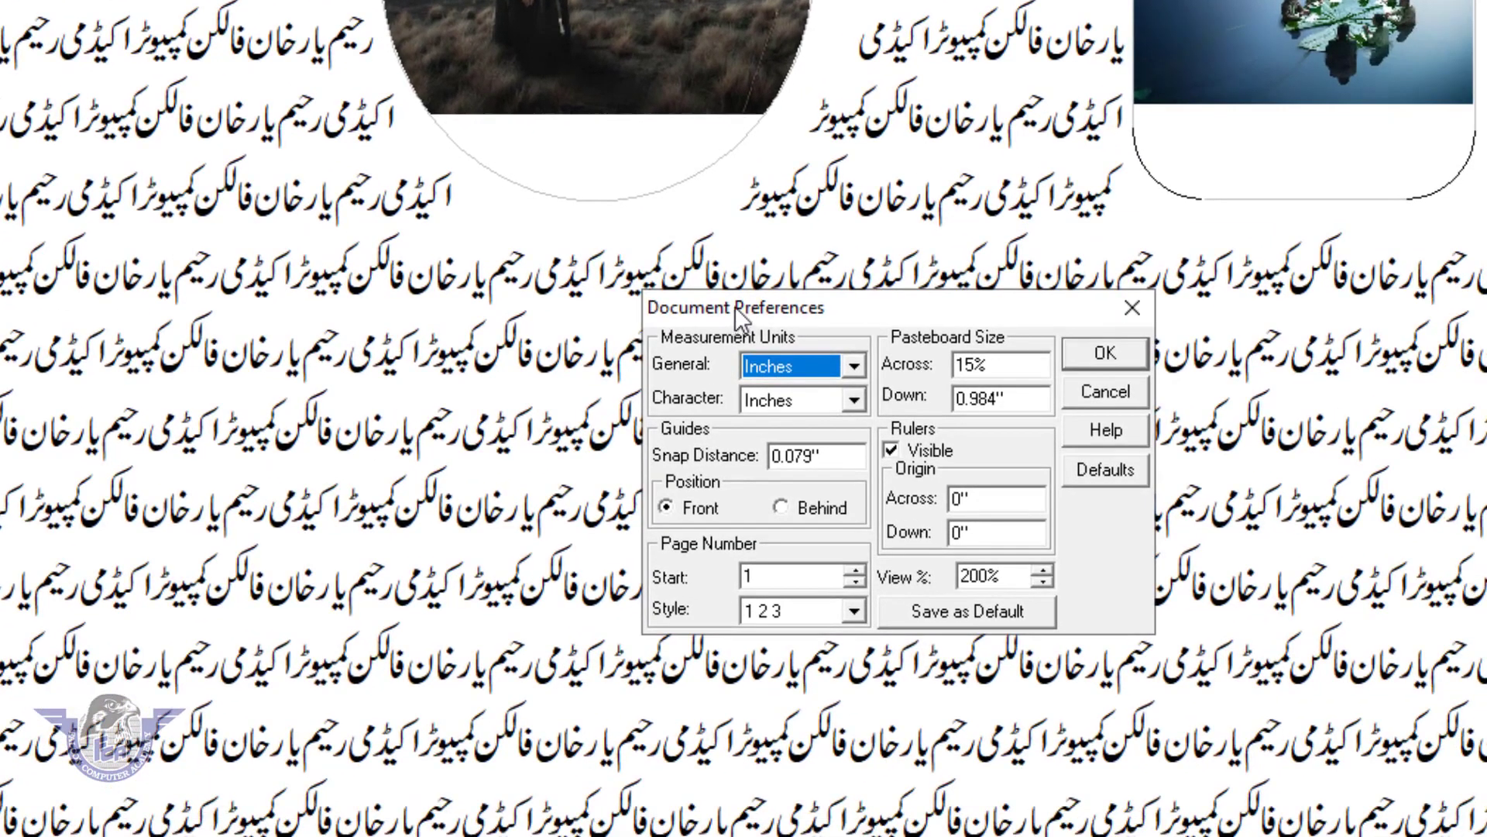
left_click_drag(734, 306, 334, 342)
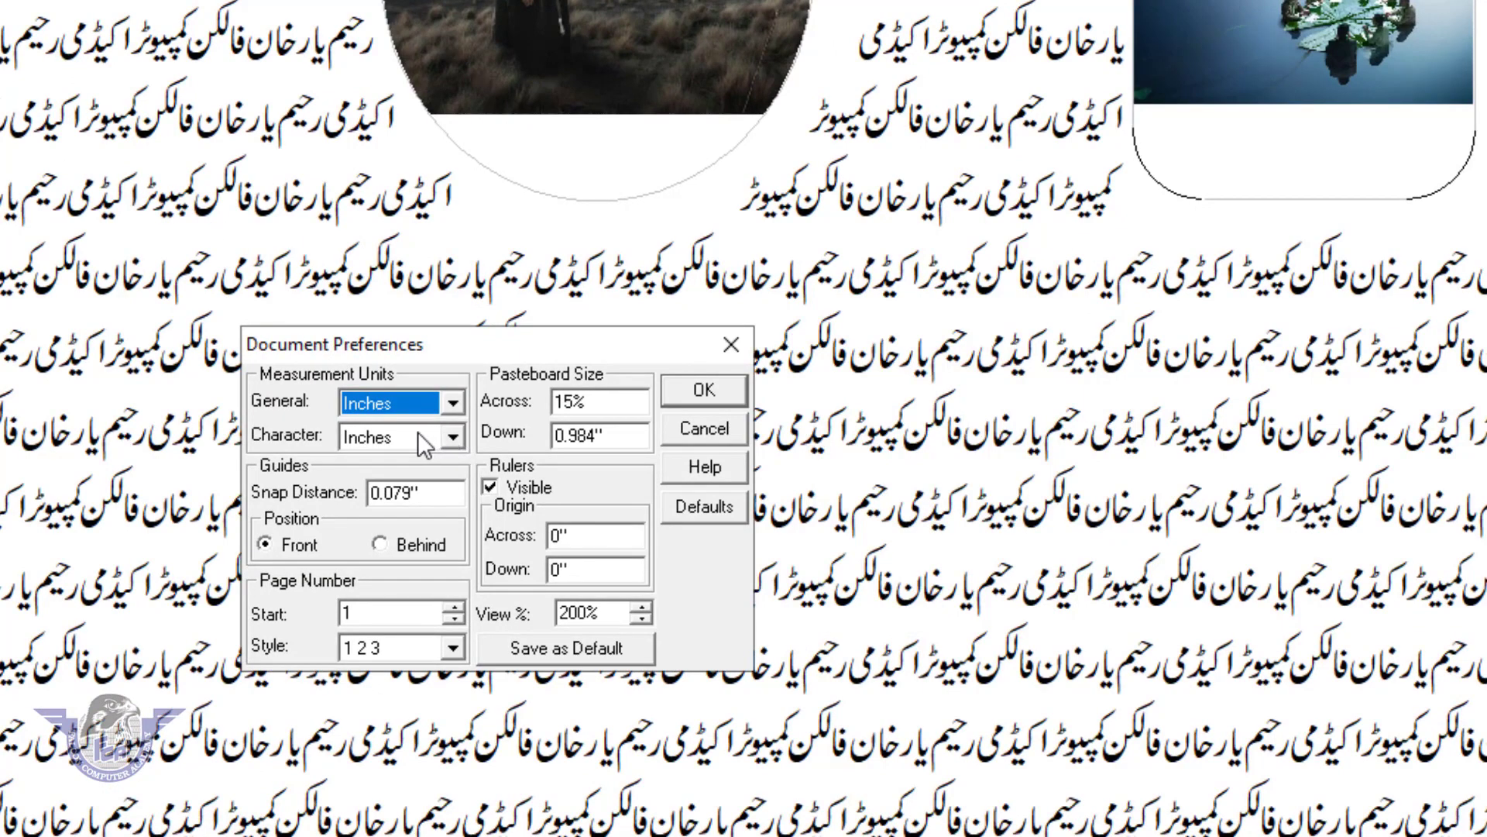
left_click(388, 402)
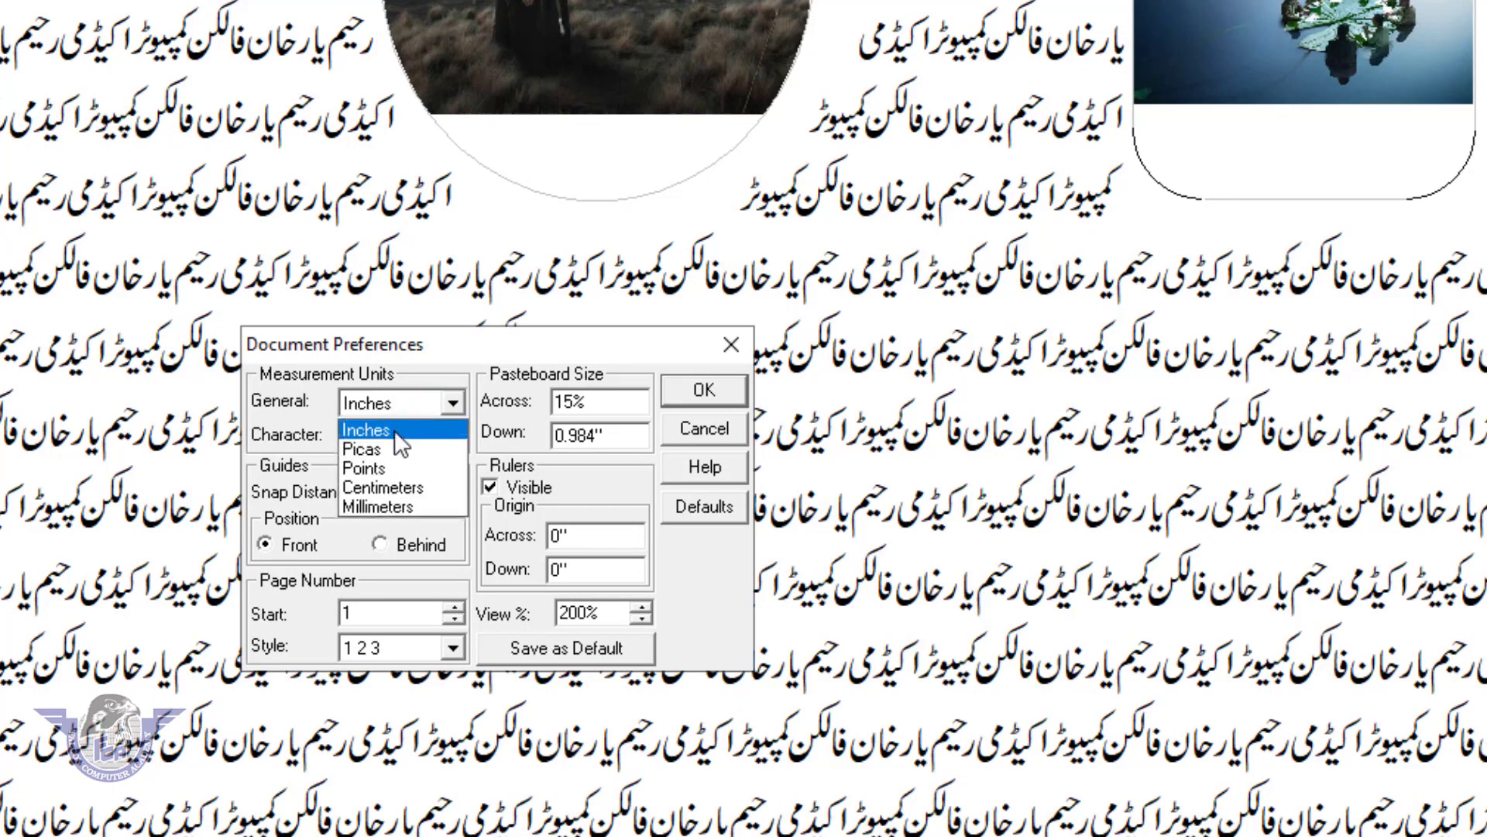
left_click(393, 429)
left_click(394, 435)
left_click(394, 462)
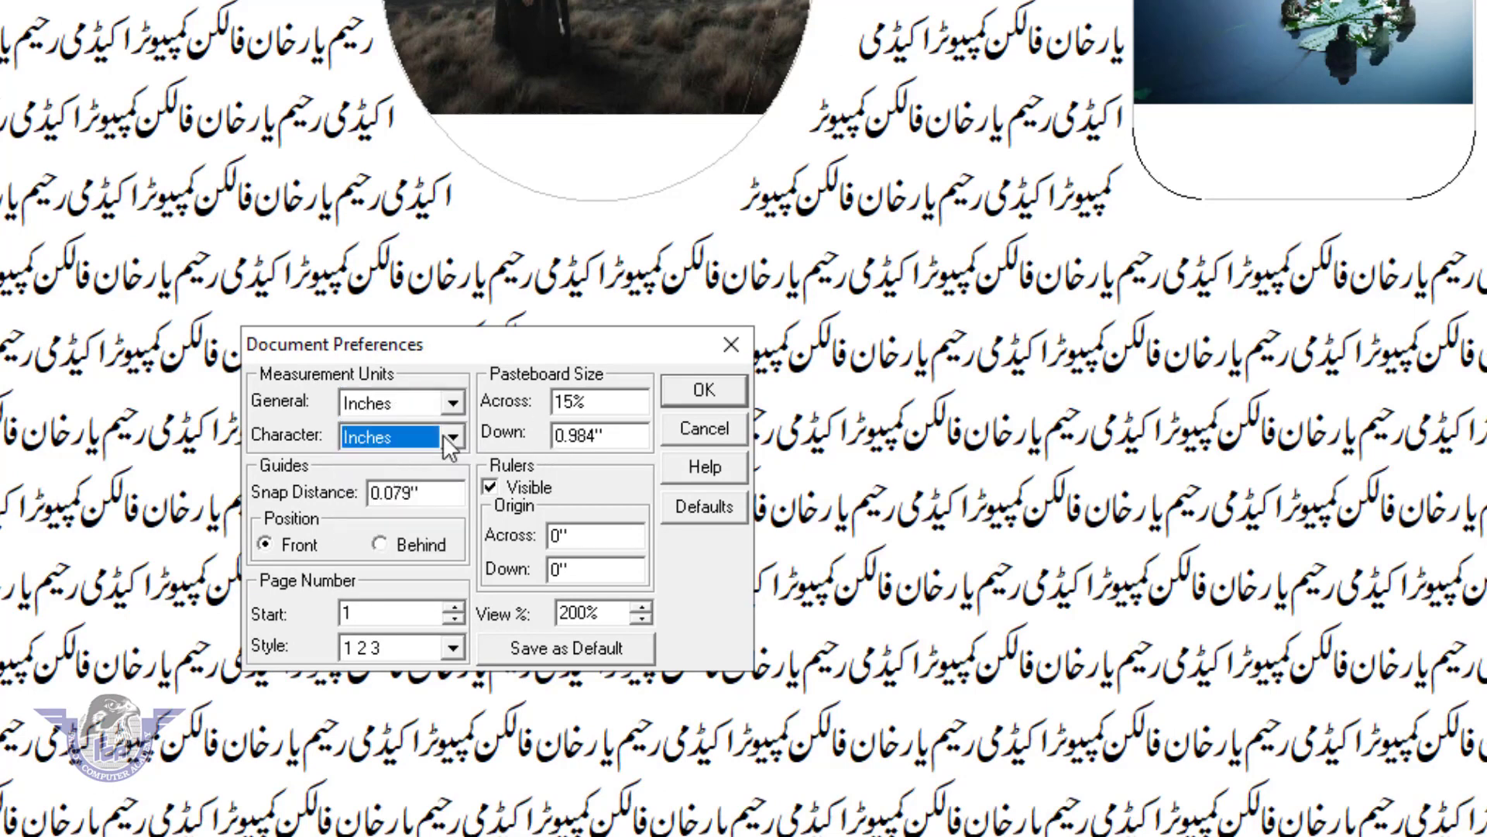
left_click(719, 389)
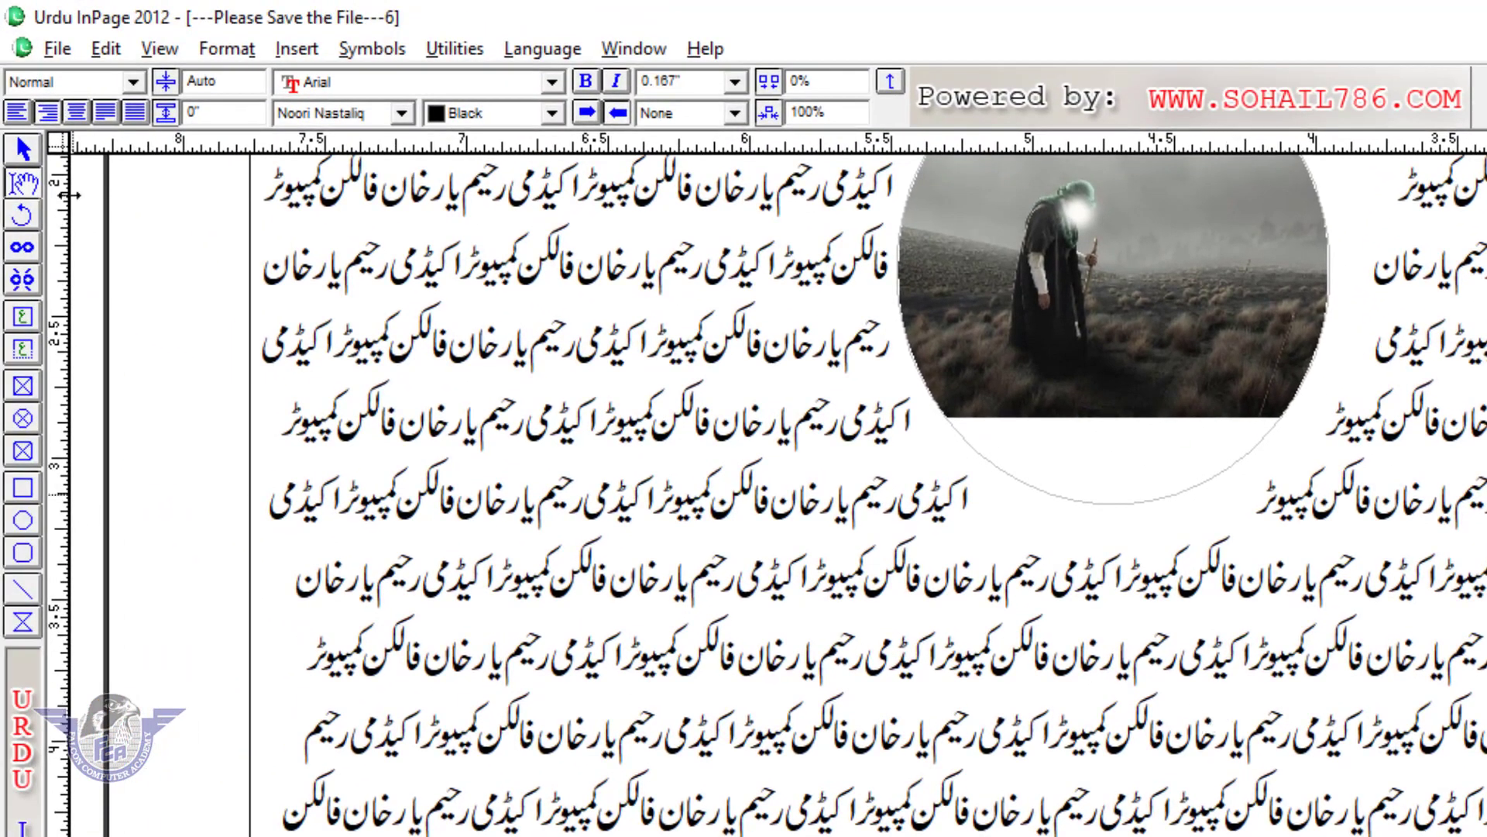
Step: Hide the ribbon and show it again
left_click(160, 51)
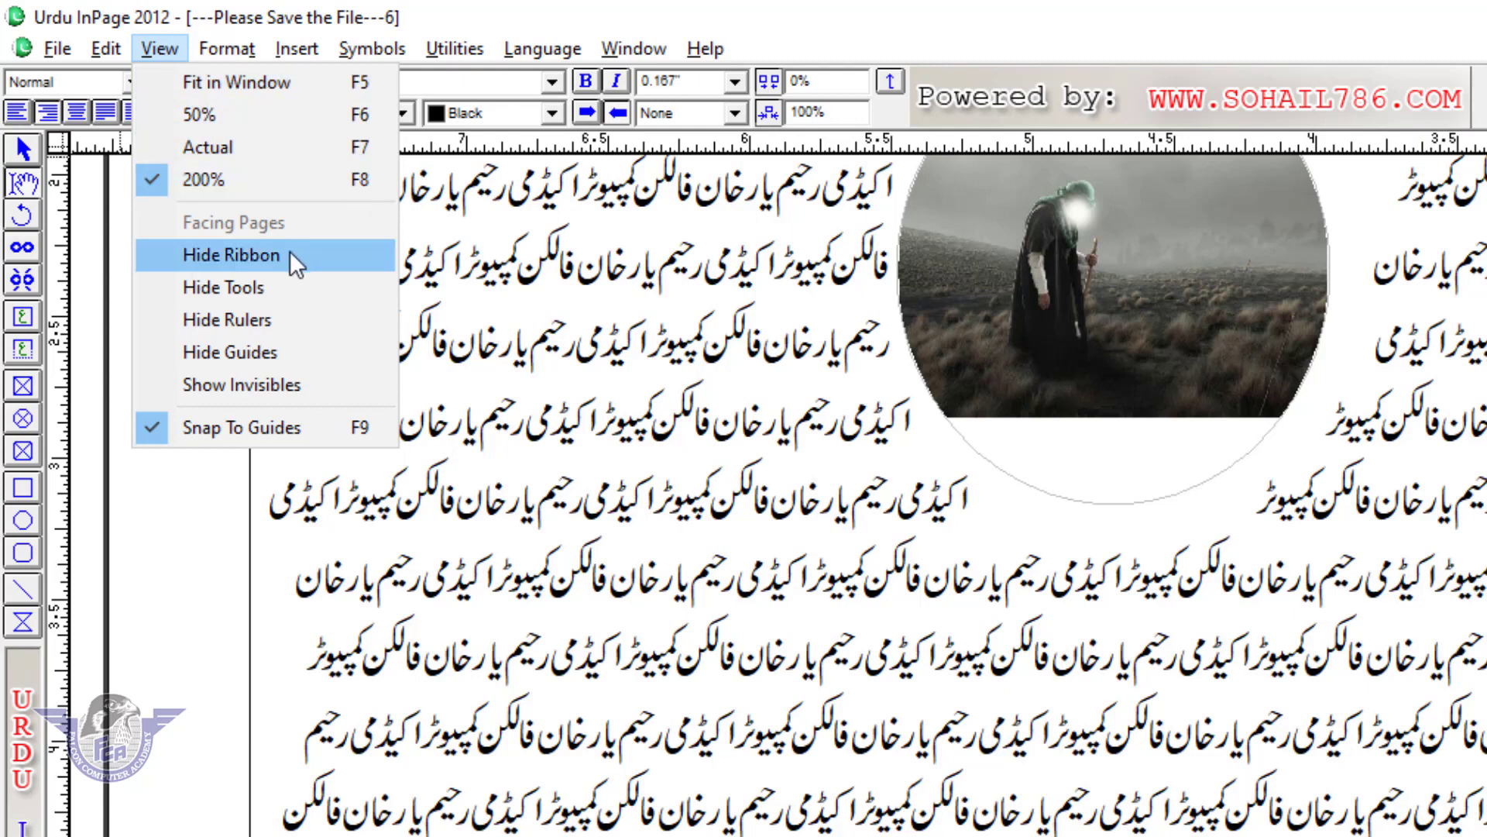
left_click(640, 267)
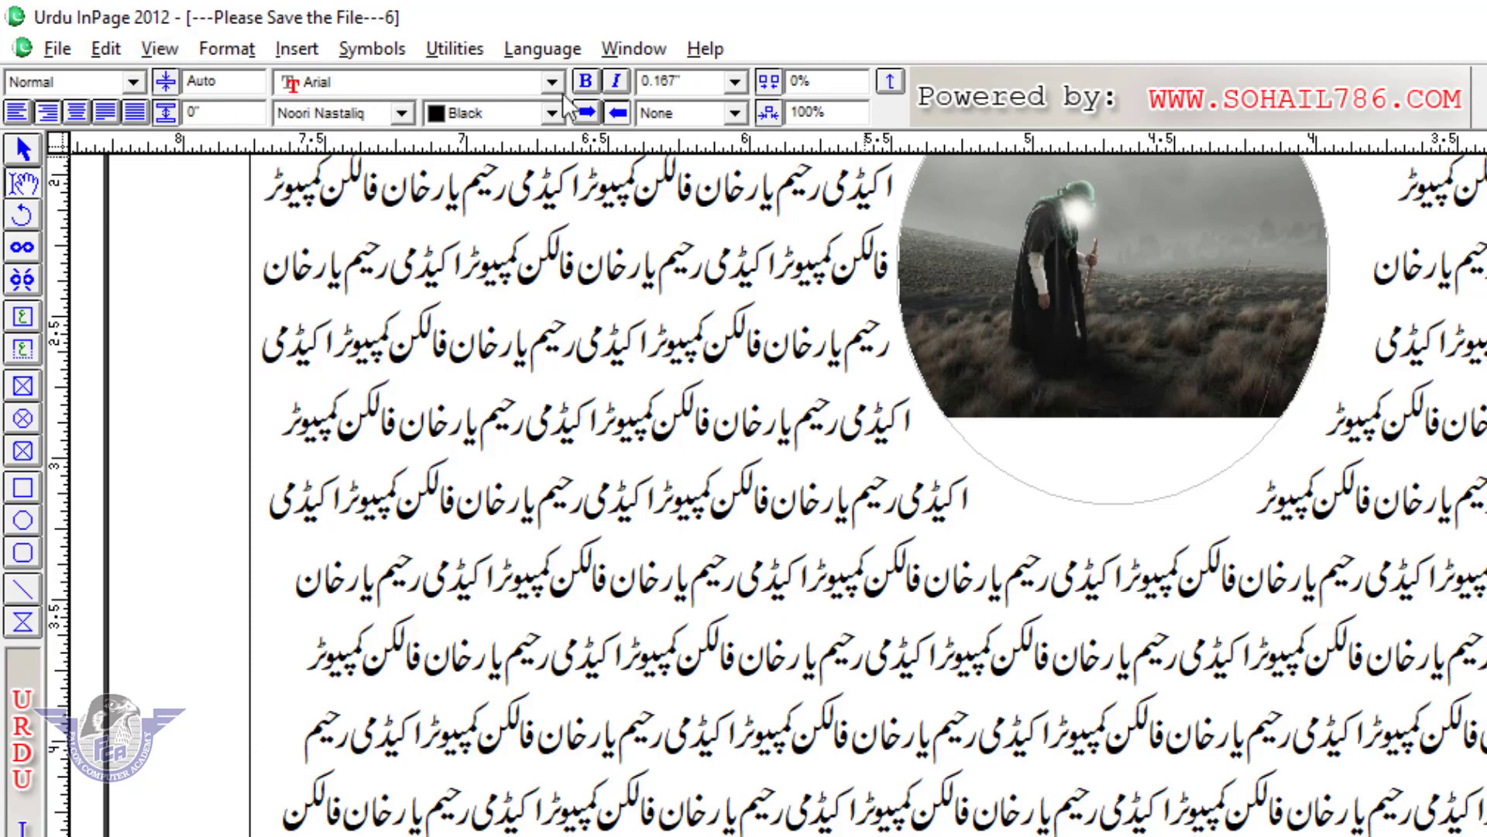
left_click(160, 49)
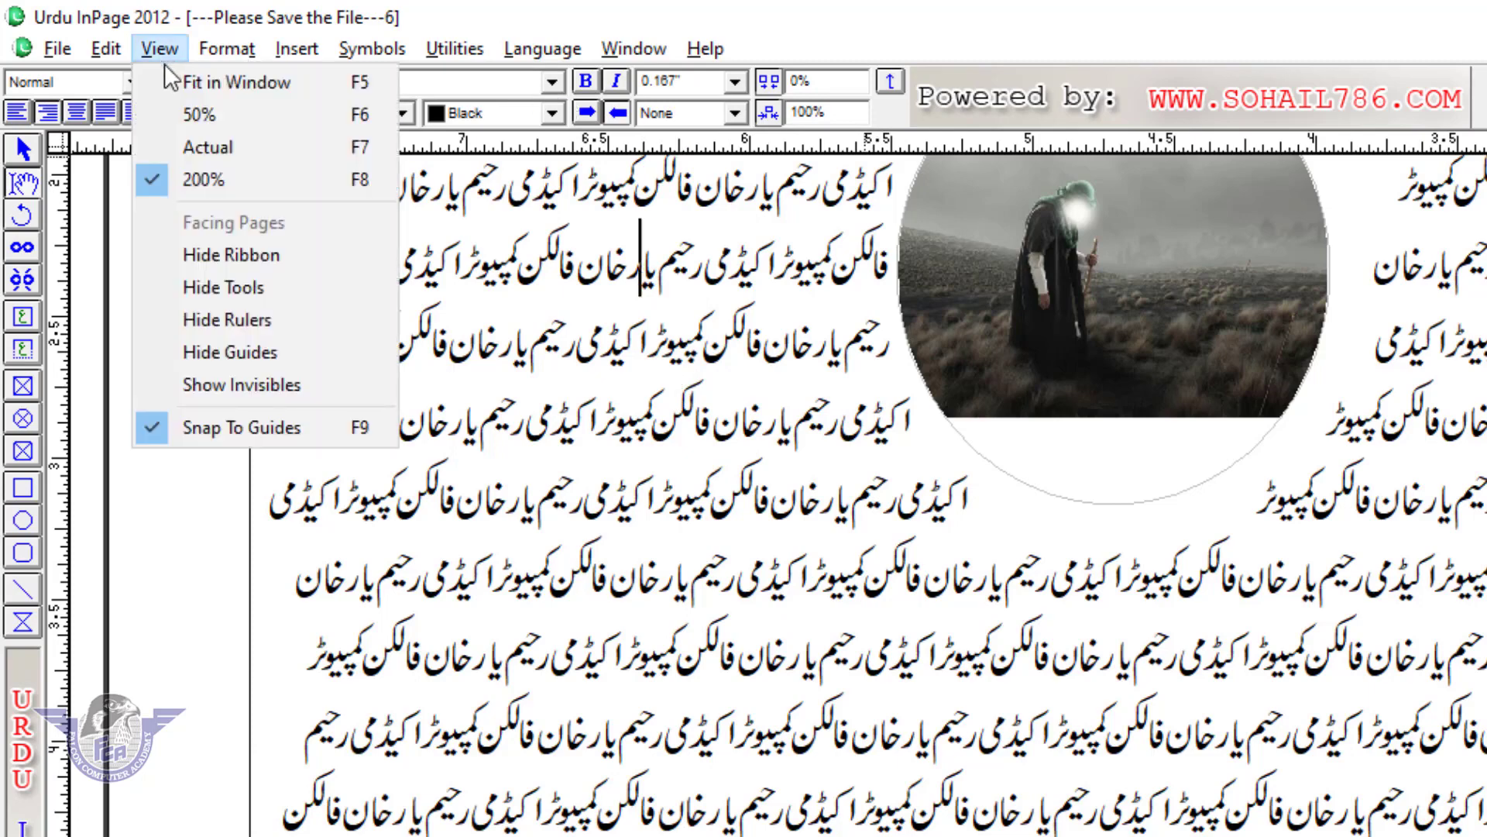
left_click(268, 250)
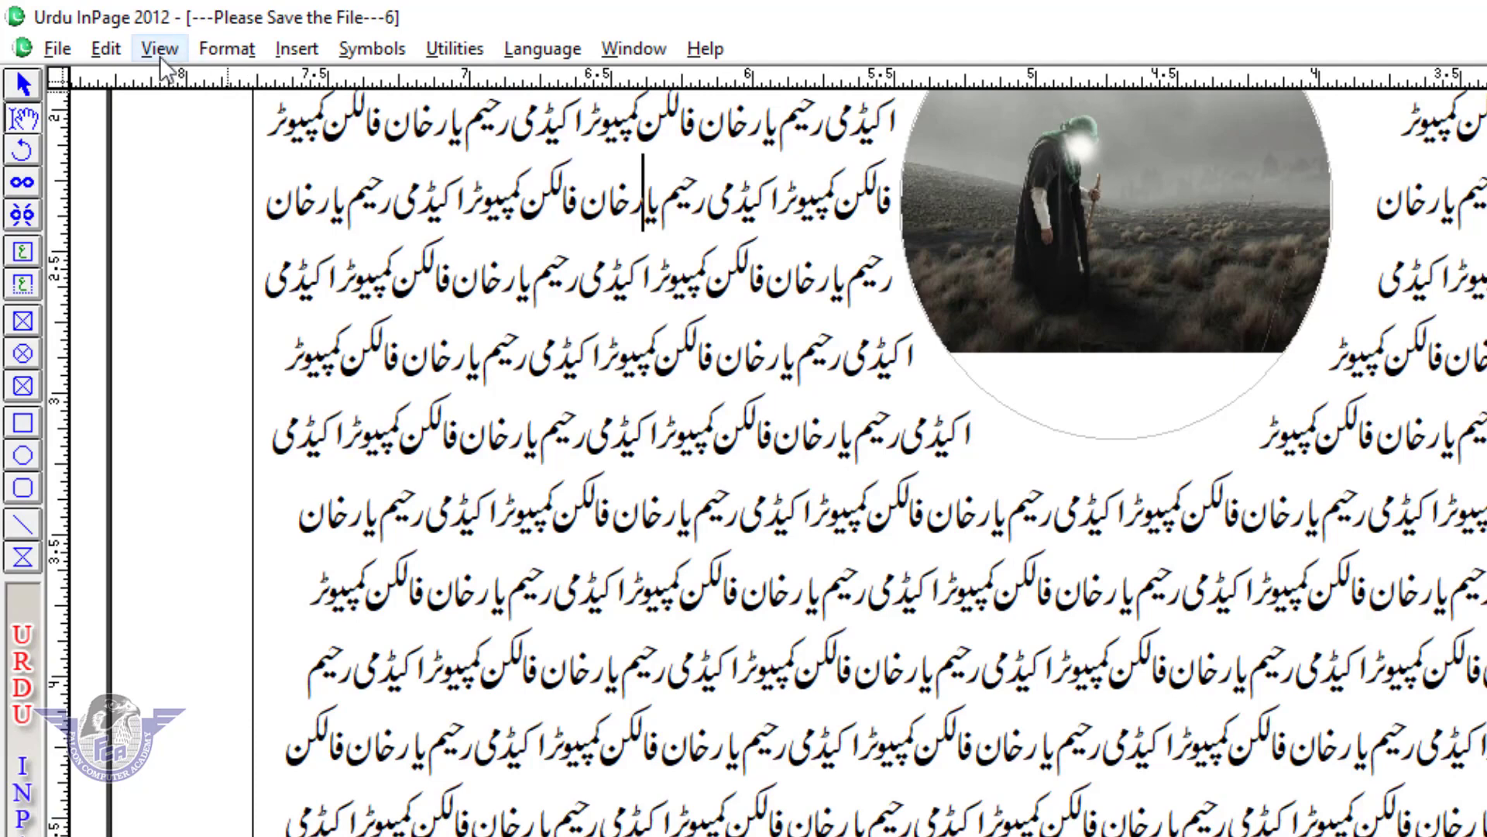
left_click(160, 56)
left_click(282, 249)
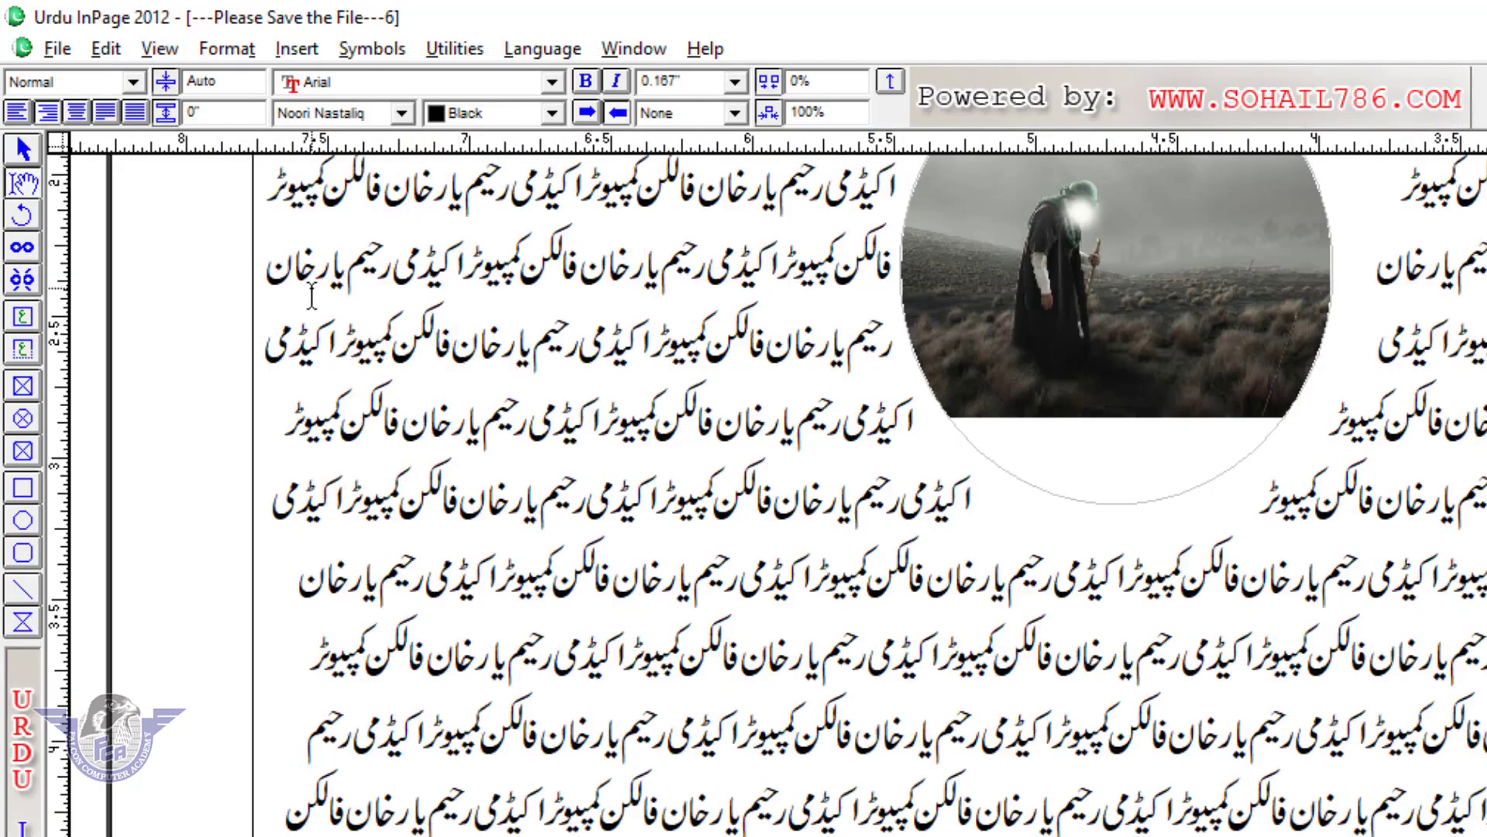
Step: Hide the toolbox and bring it back
left_click(161, 52)
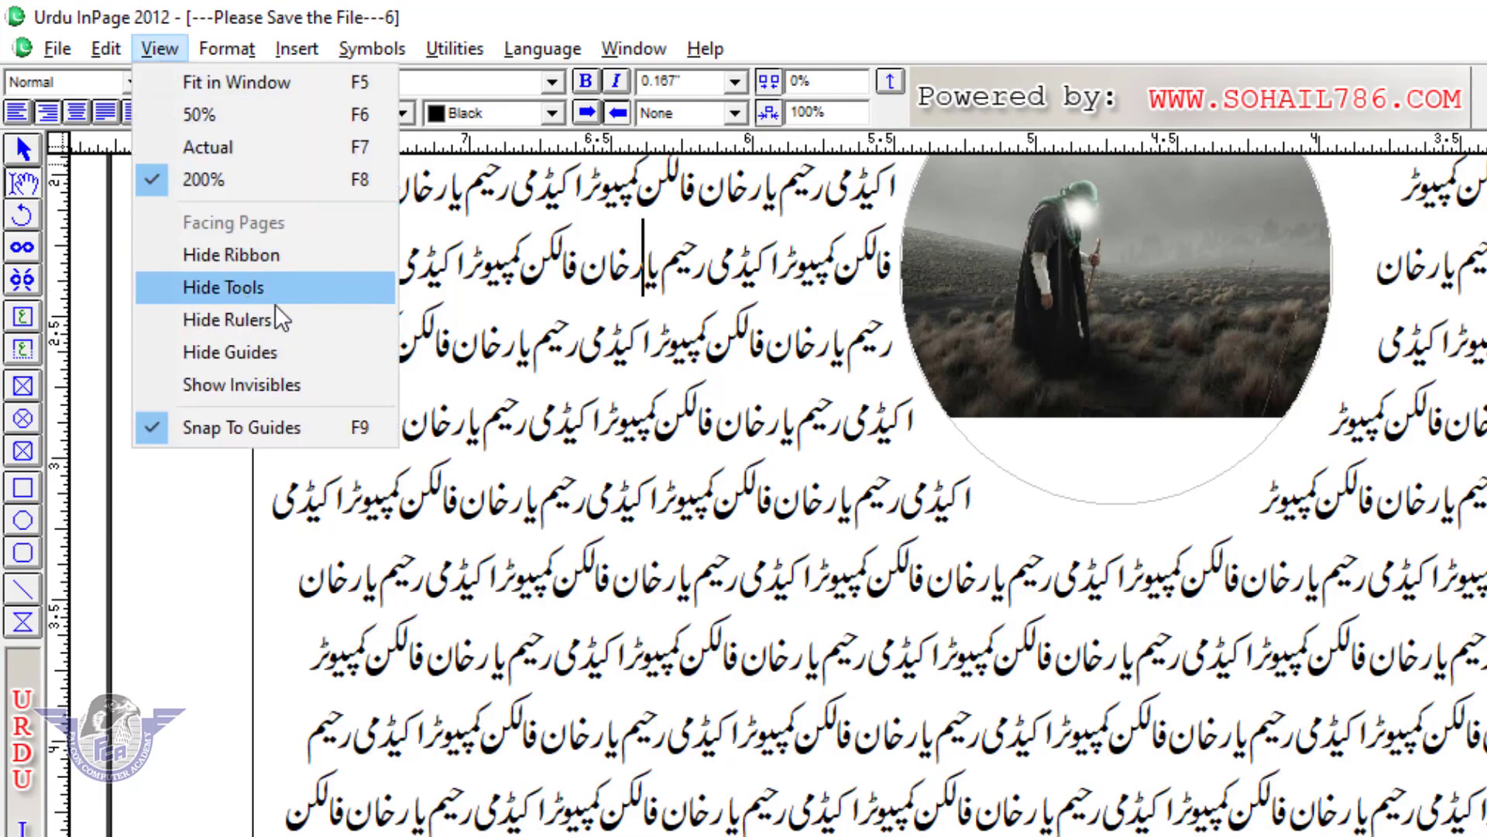
left_click(572, 427)
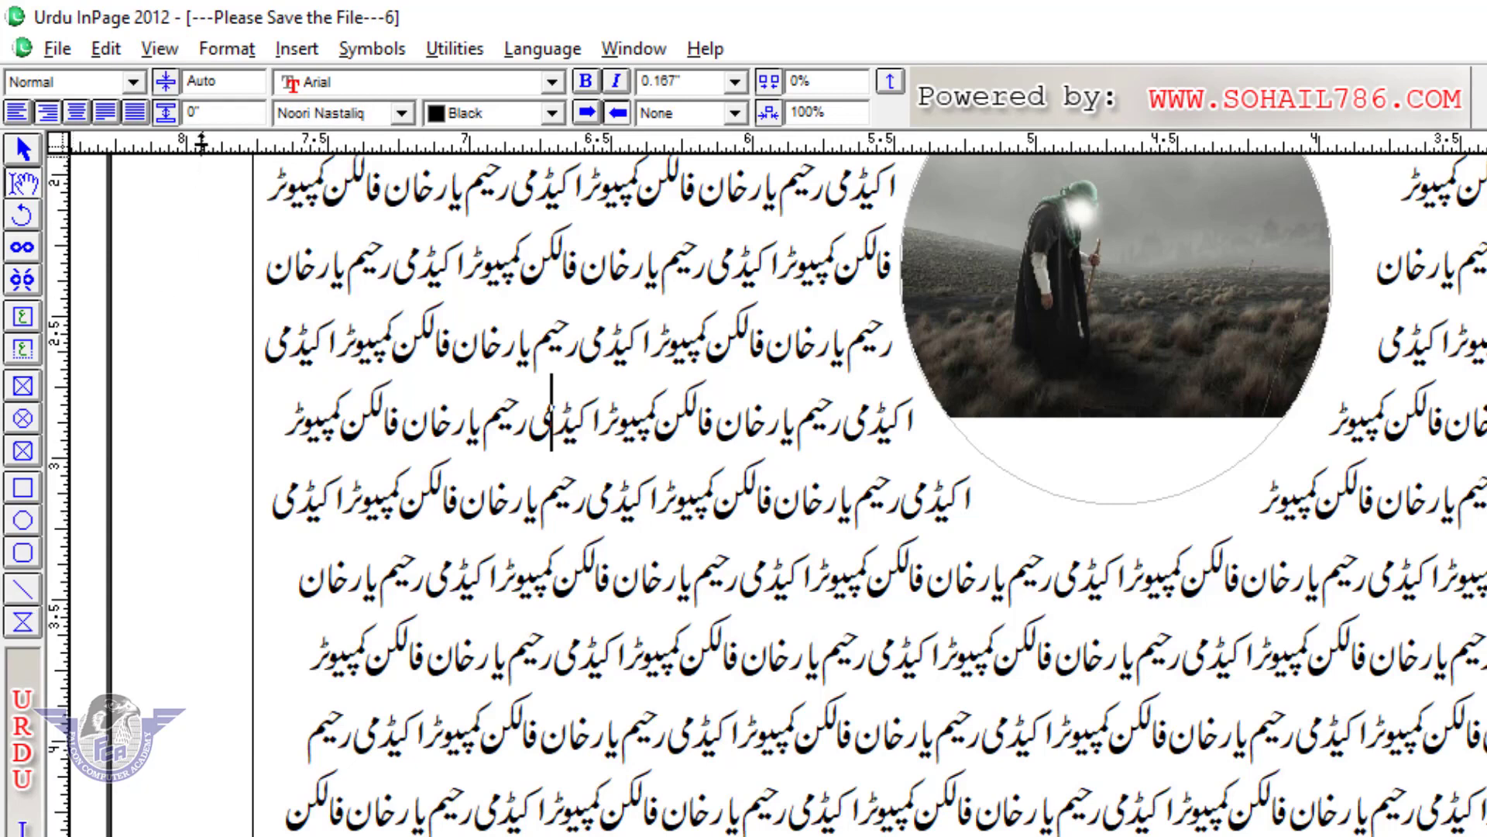
left_click(165, 53)
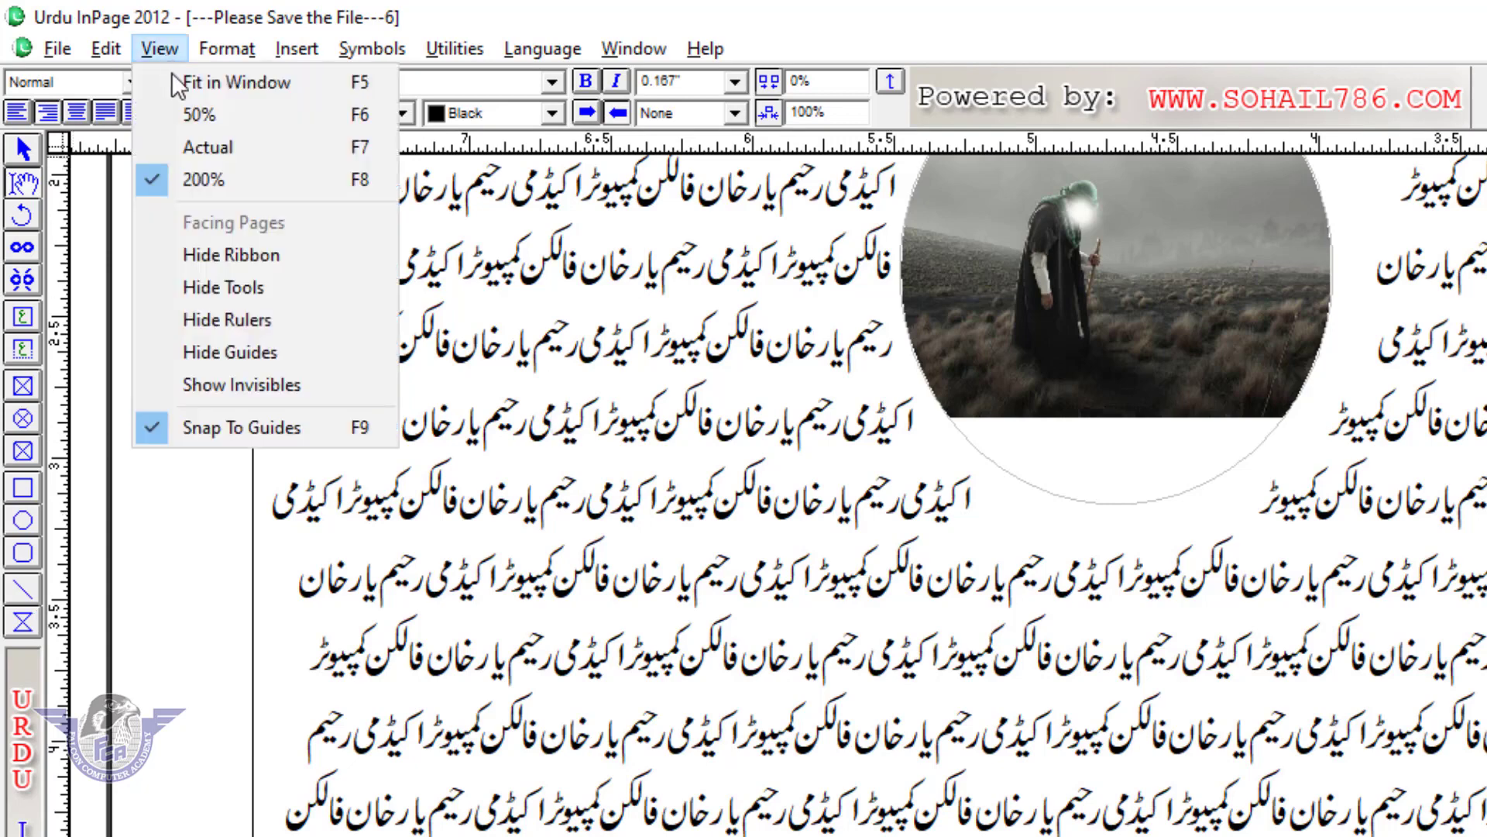
left_click(260, 290)
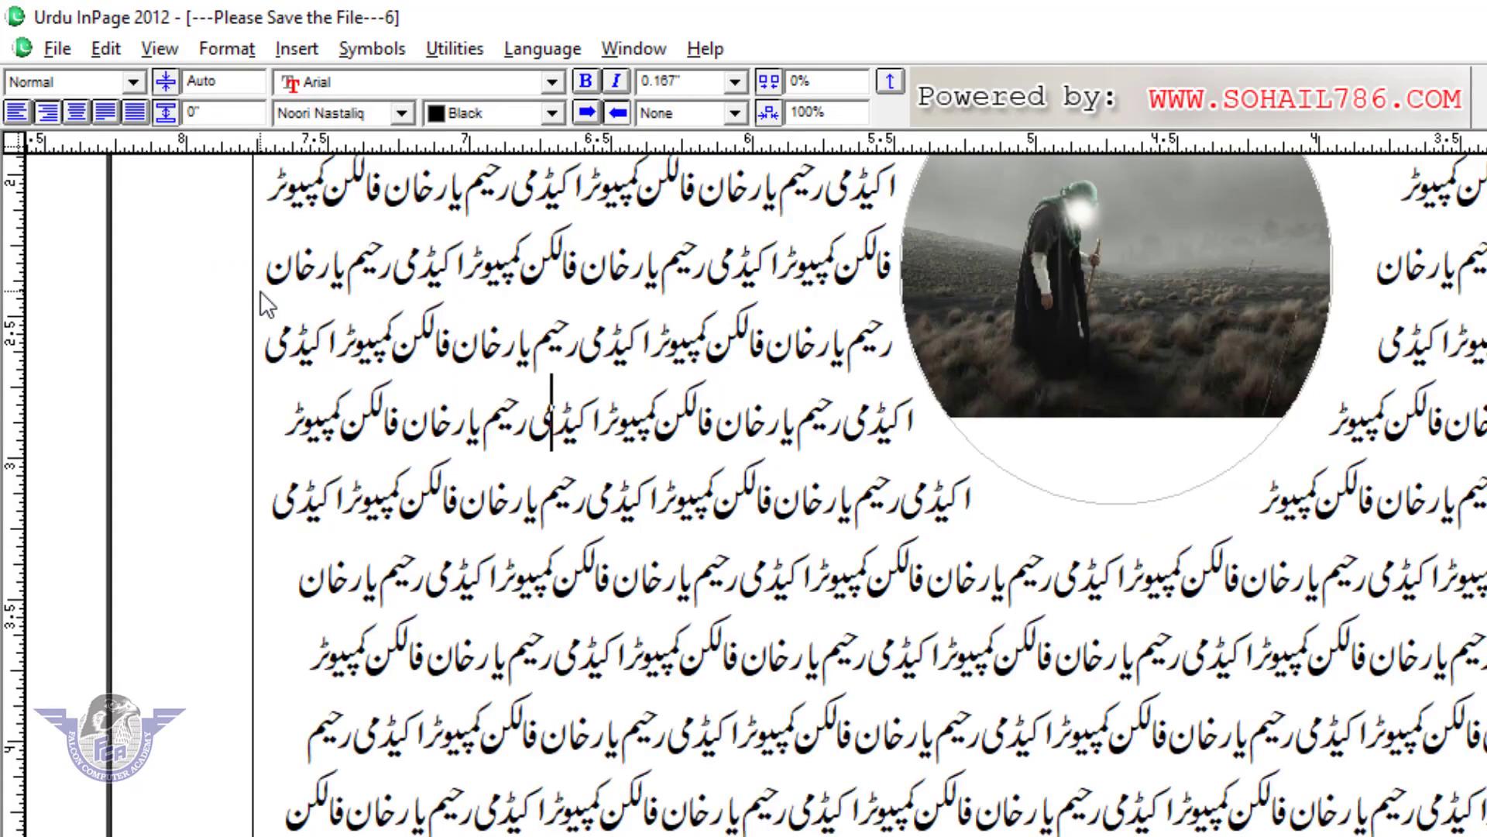
left_click(159, 48)
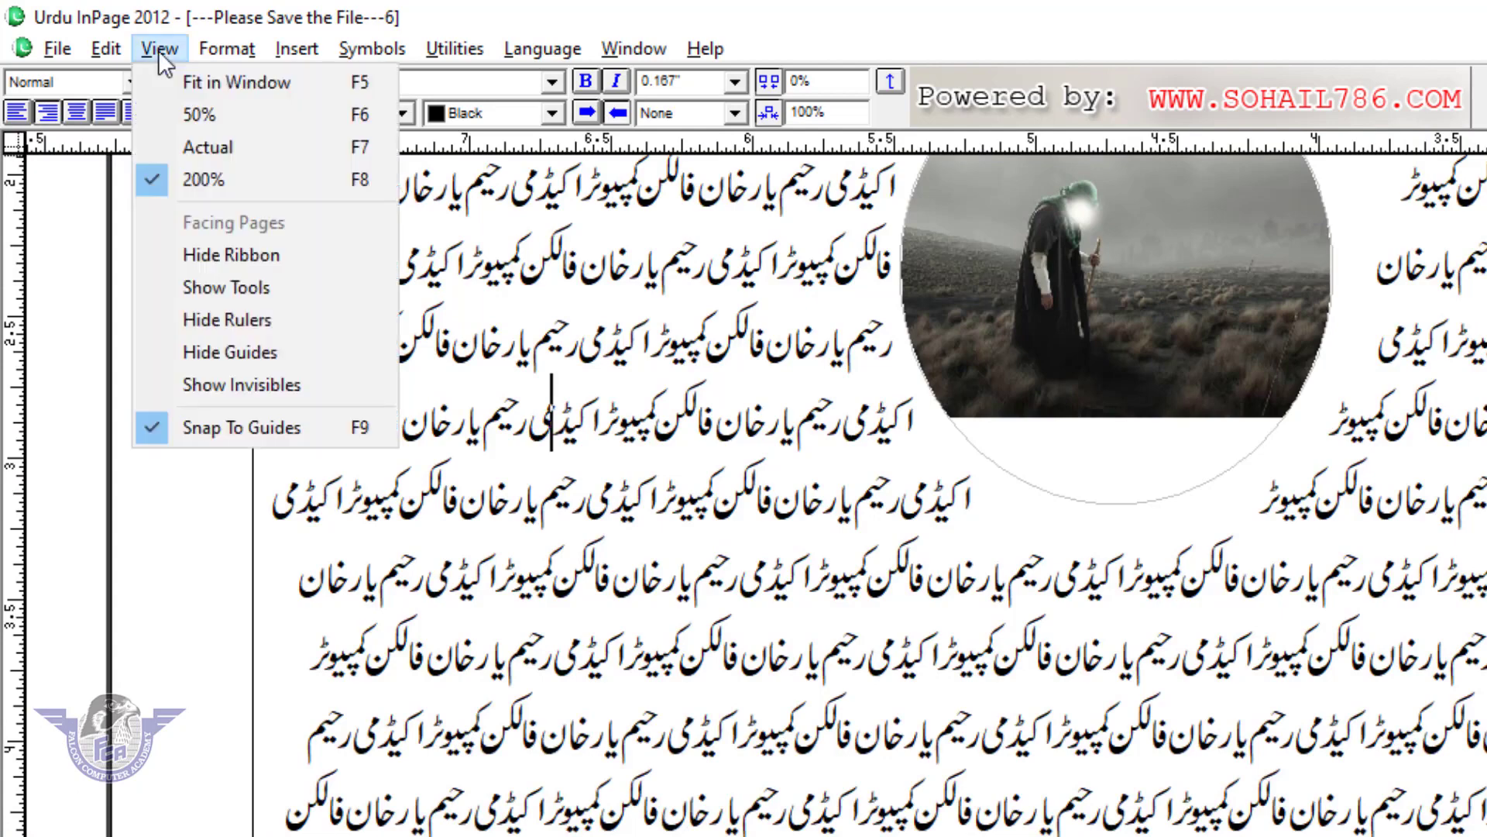
left_click(280, 305)
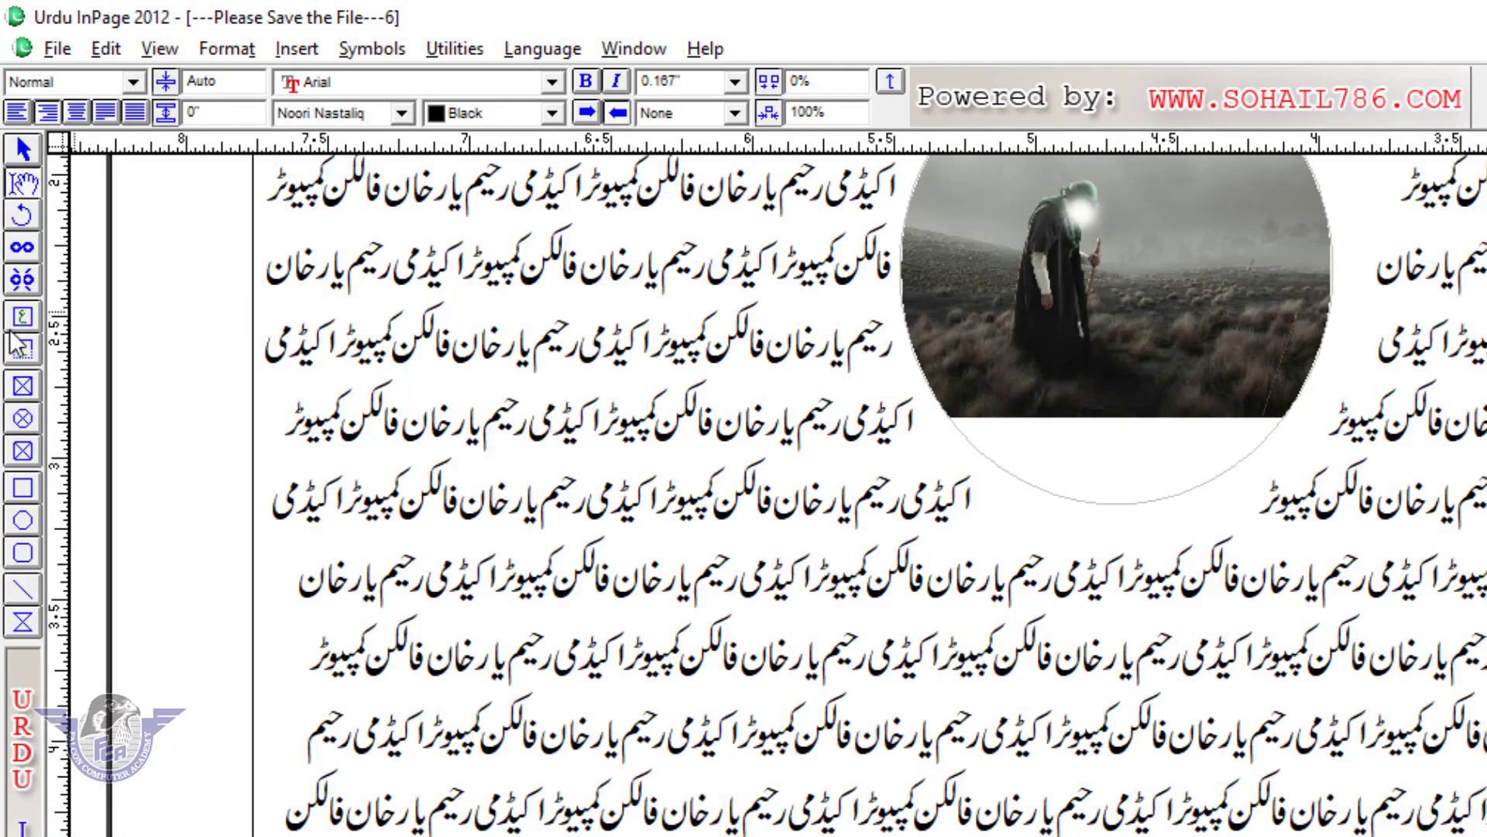
Step: Hide the rulers and display them again
left_click(158, 50)
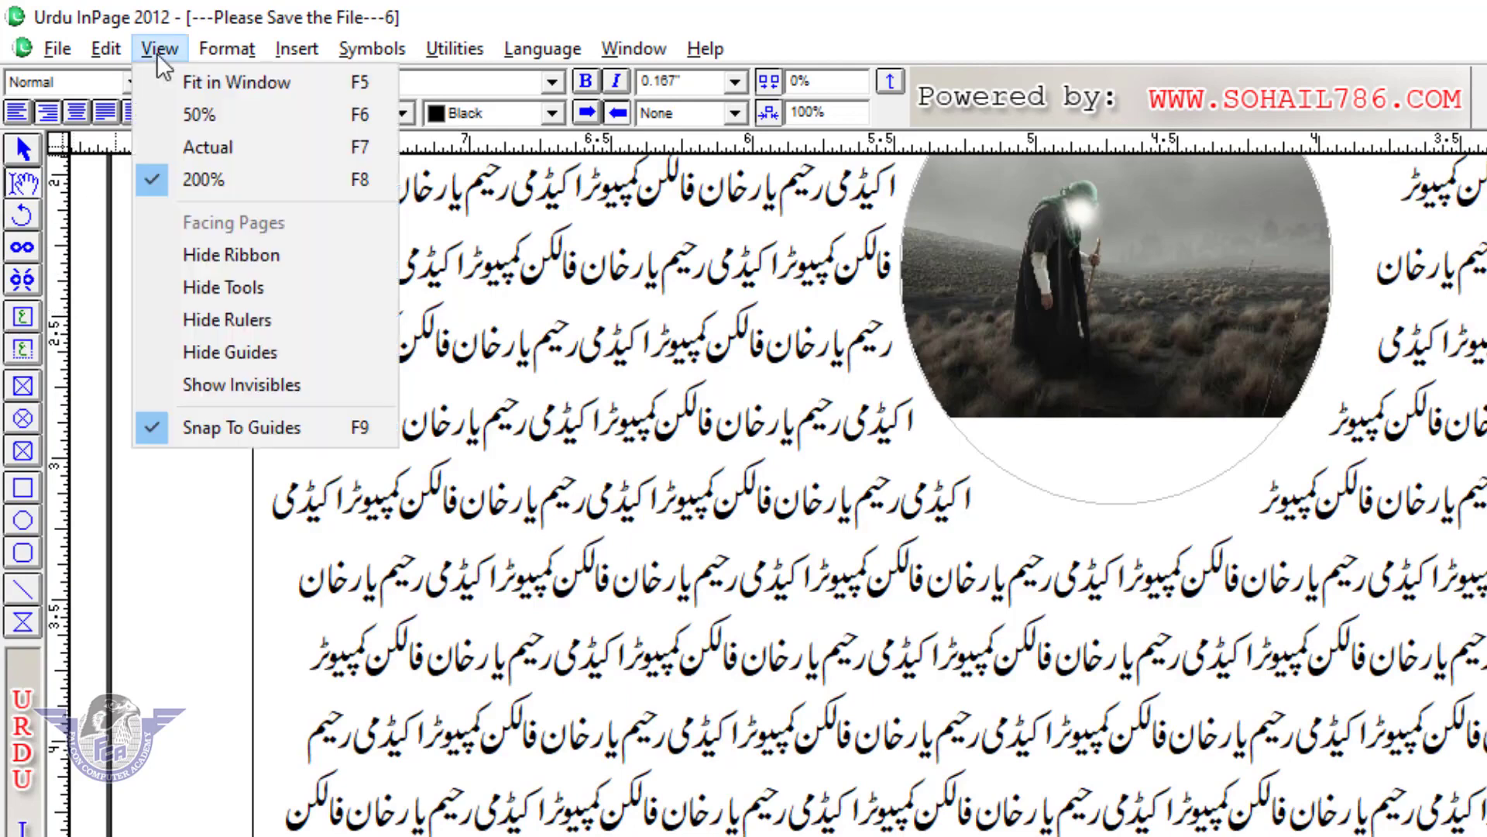
left_click(689, 365)
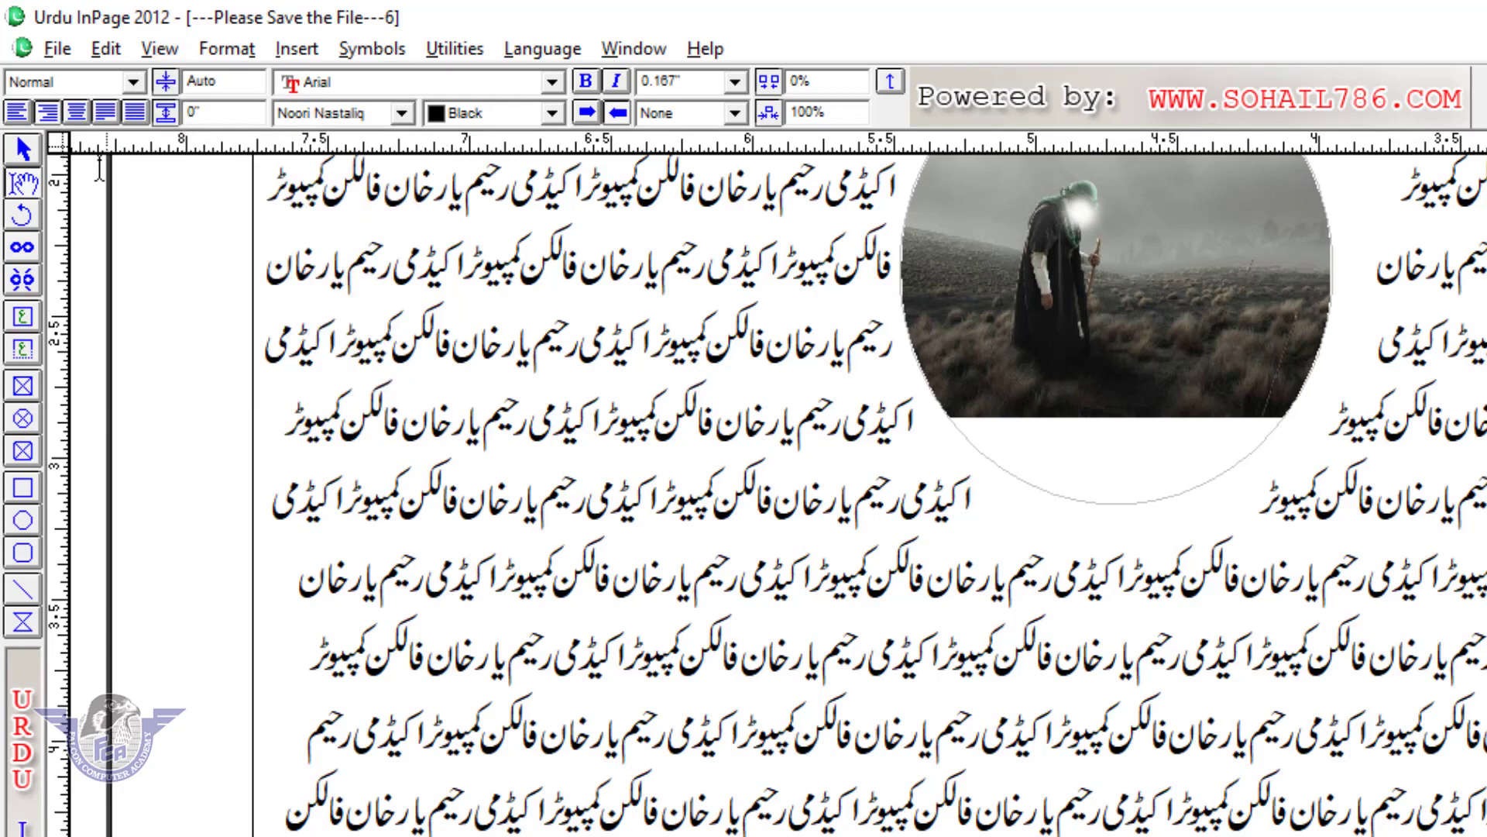
left_click(151, 49)
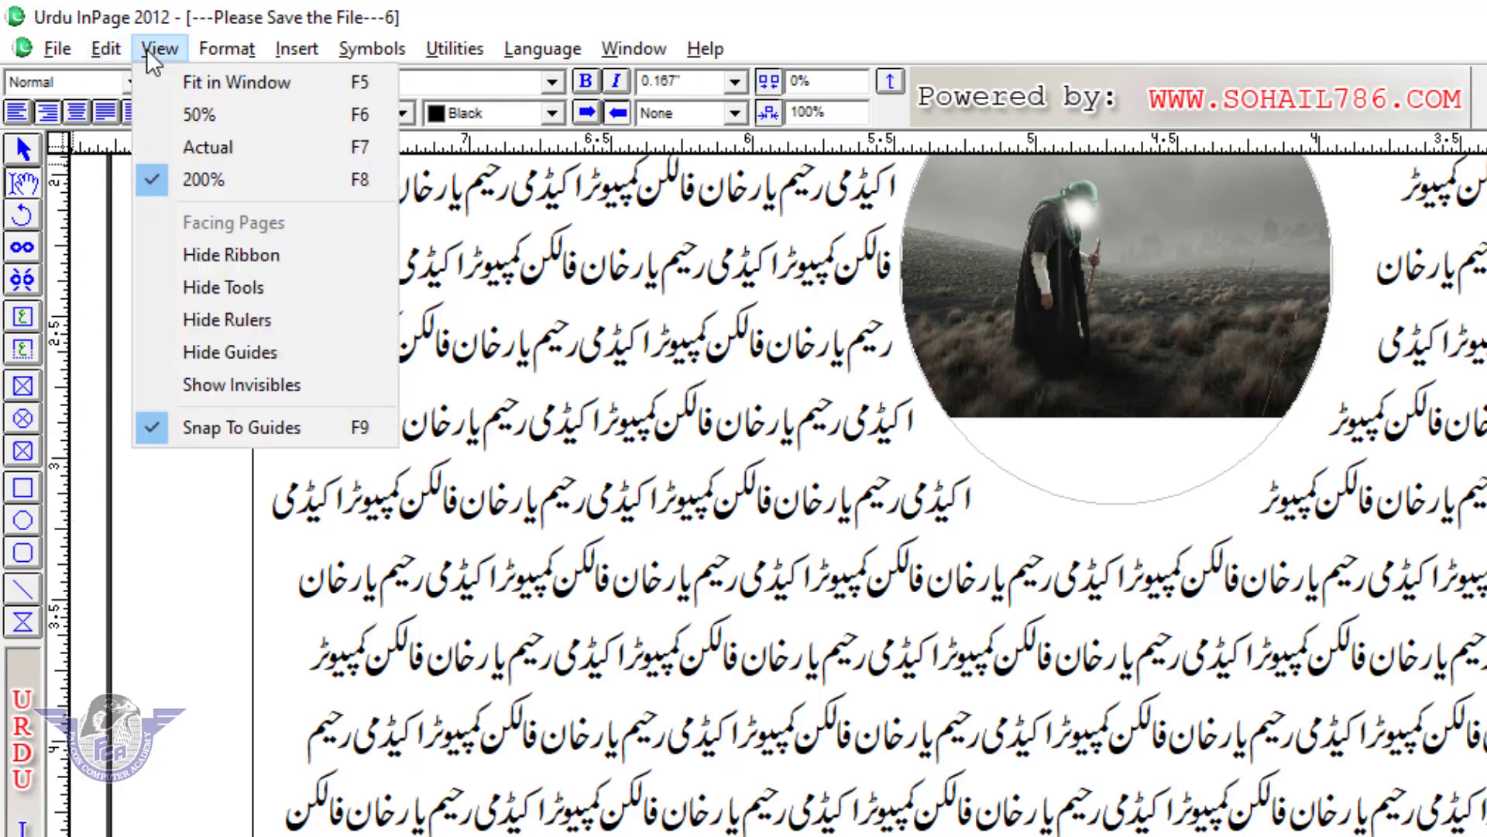
left_click(279, 319)
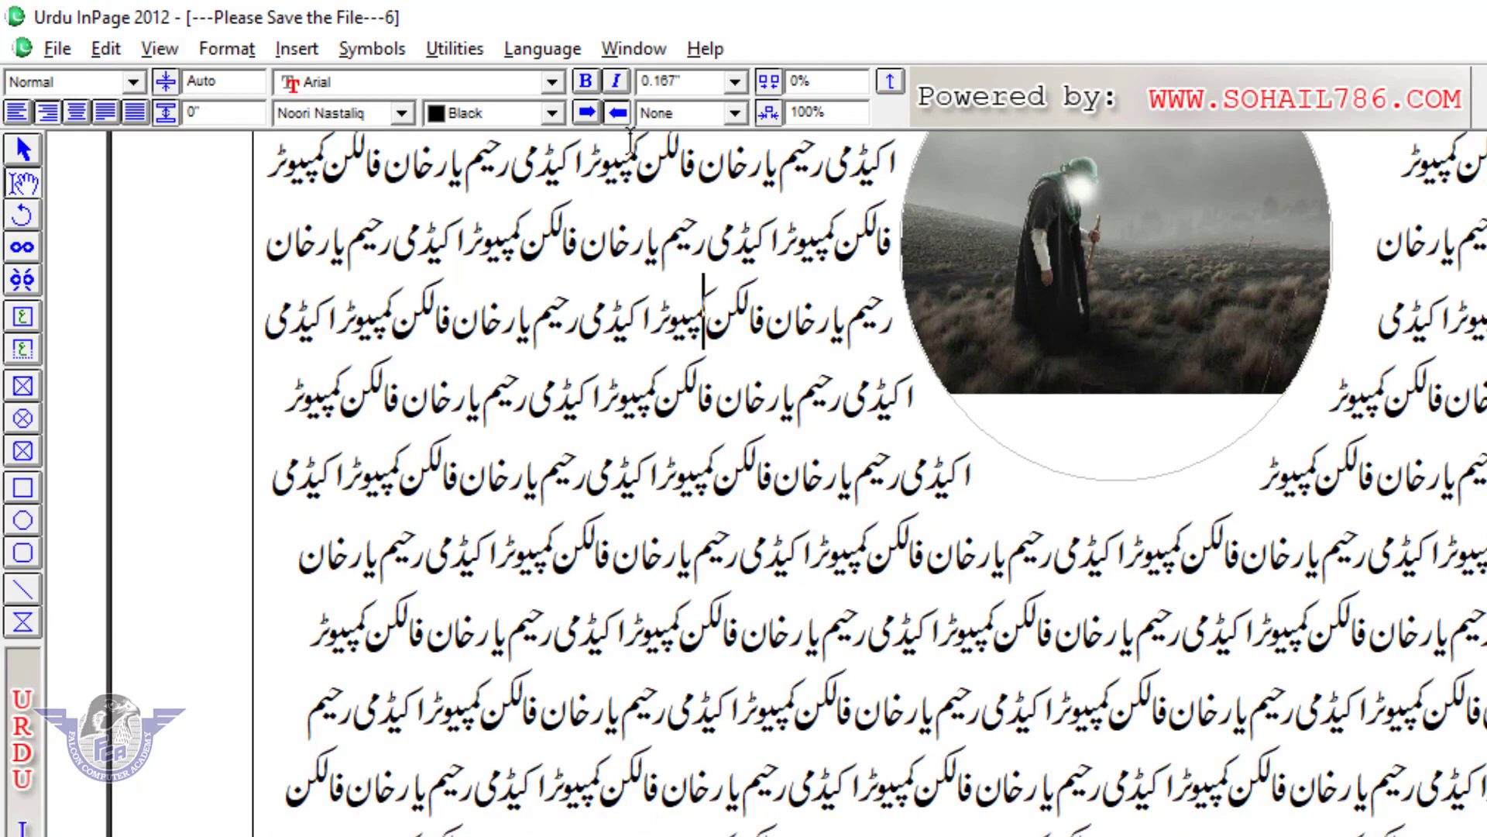
left_click(163, 52)
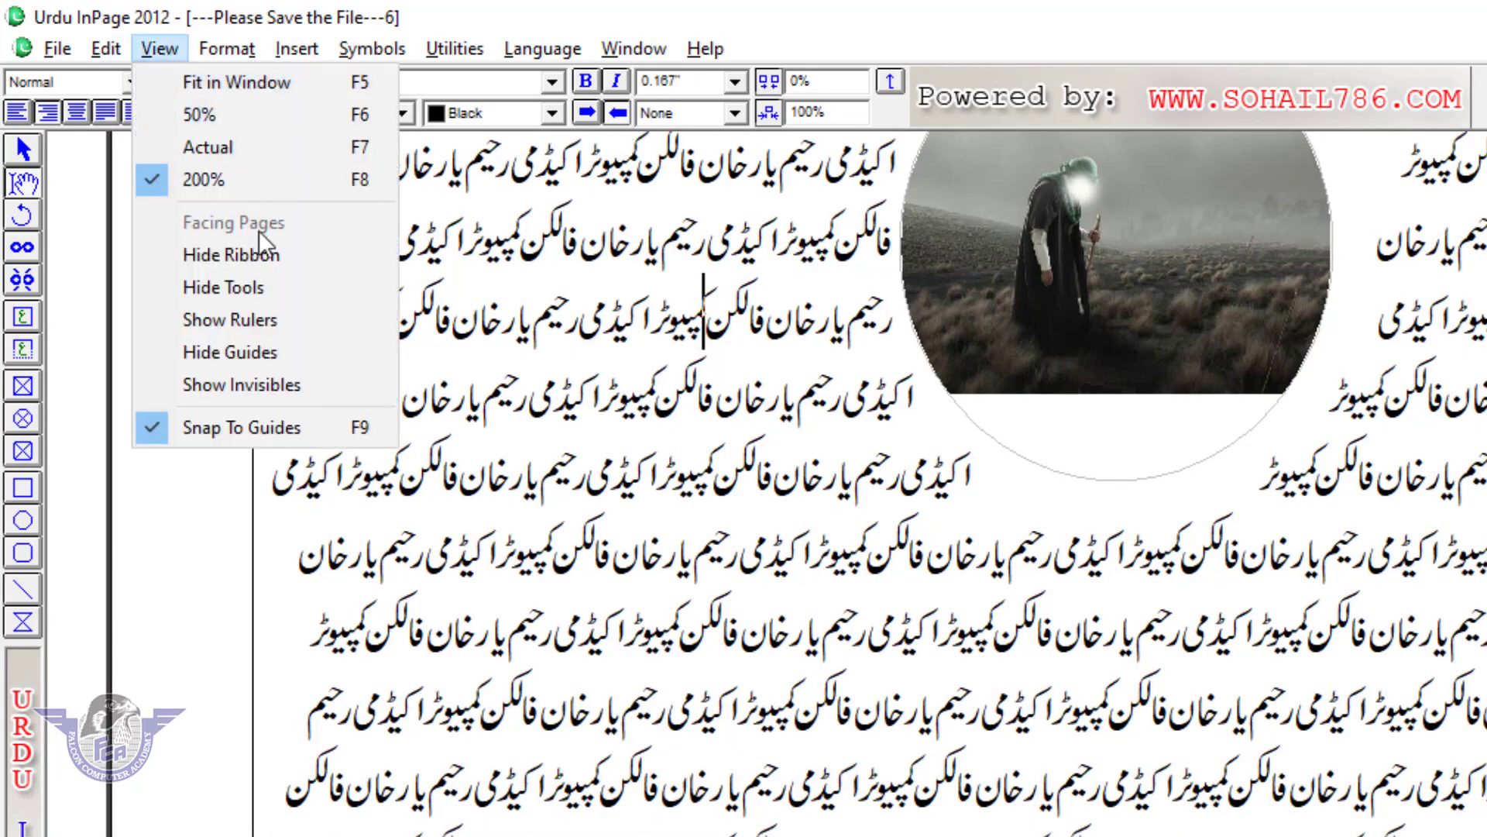
left_click(277, 320)
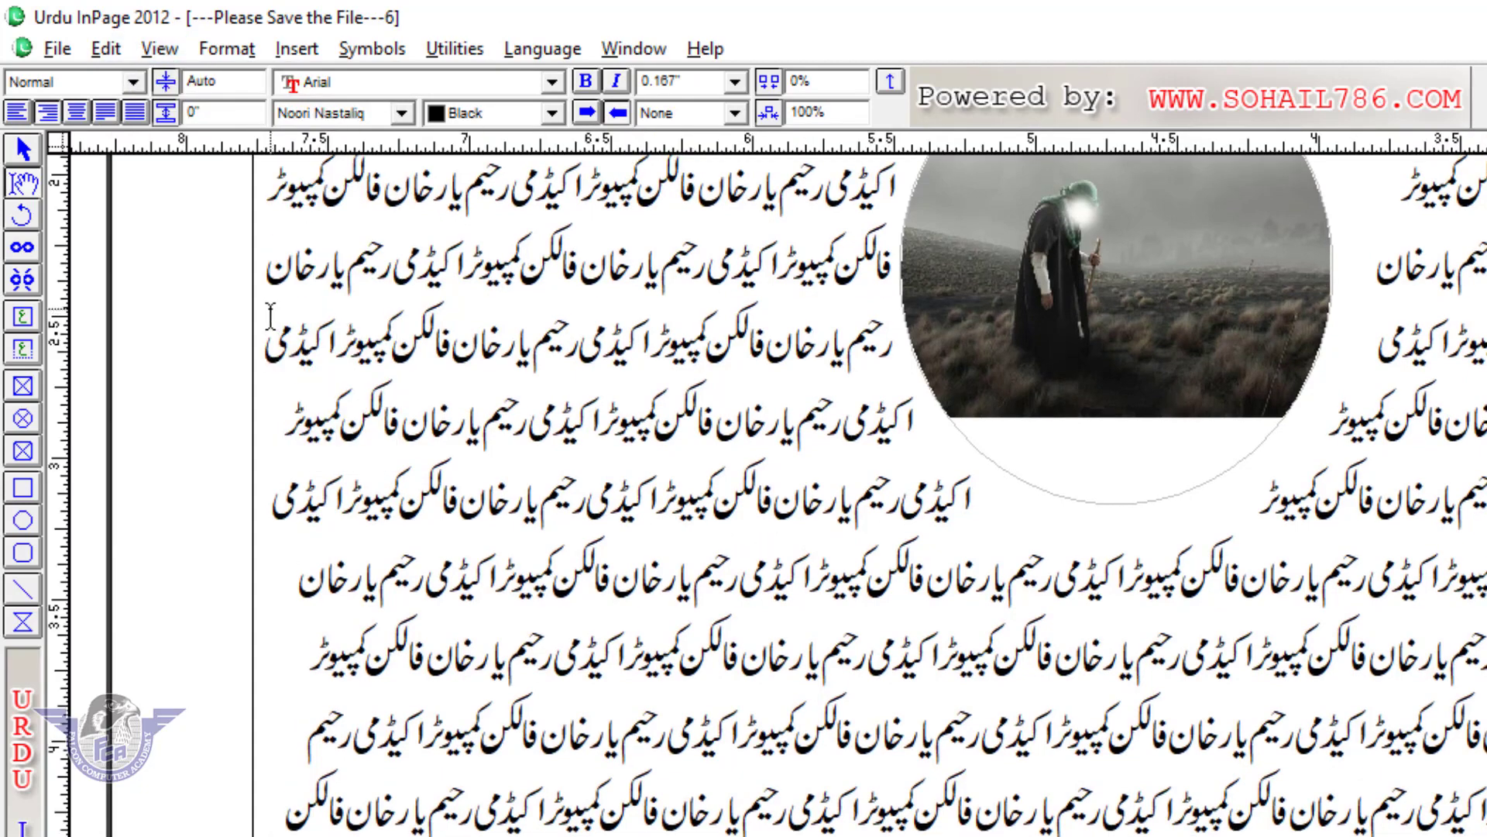
Step: Place horizontal guides at about 3.4" and 4" and a vertical guide at about 7.1" across the Urdu text
left_click_drag(437, 144, 453, 586)
left_click_drag(70, 568, 442, 596)
left_click_drag(794, 144, 728, 746)
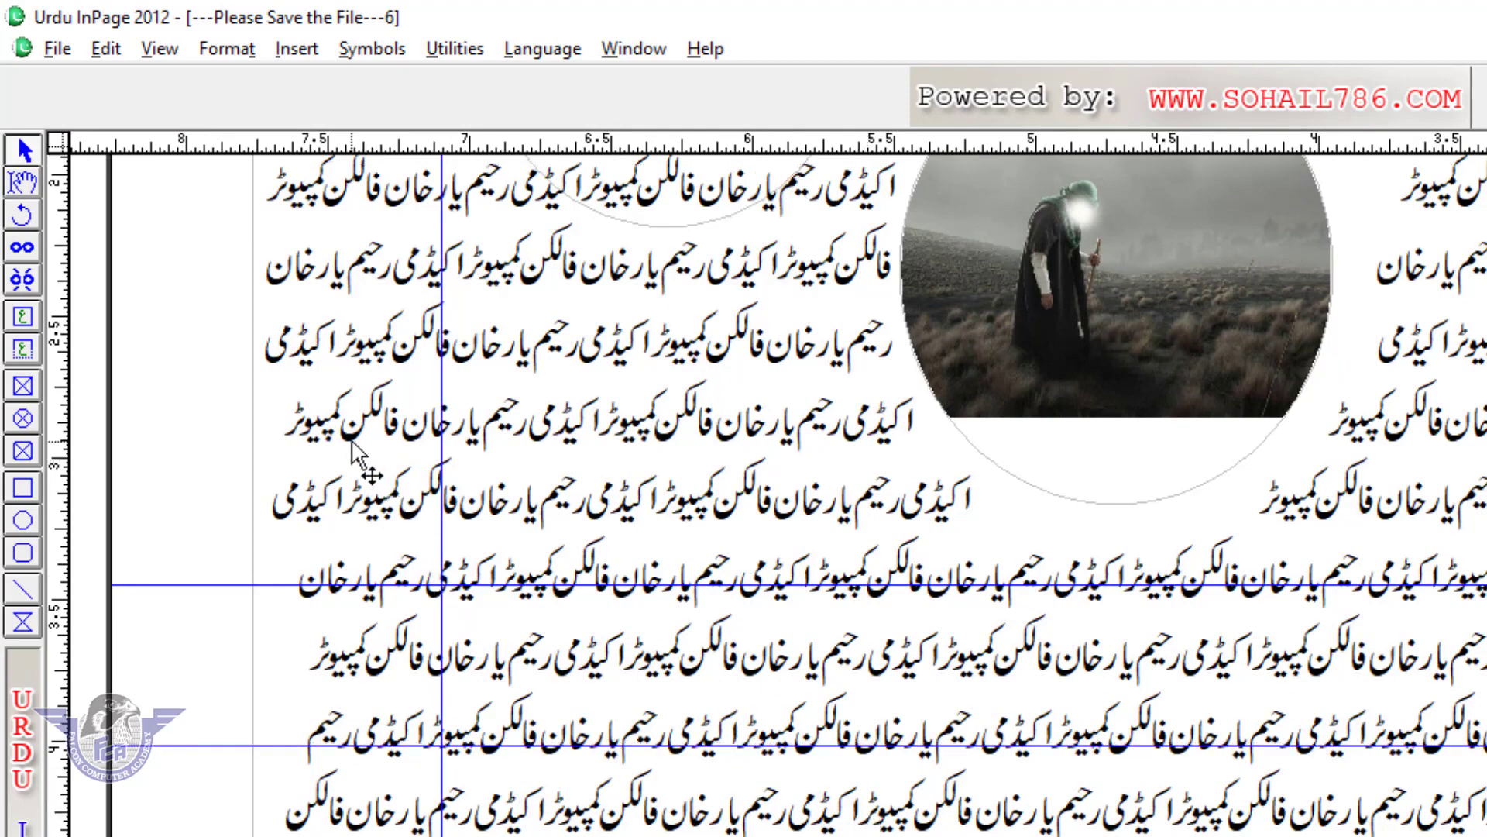
Step: Hide the guides on the page and show them again
left_click(159, 49)
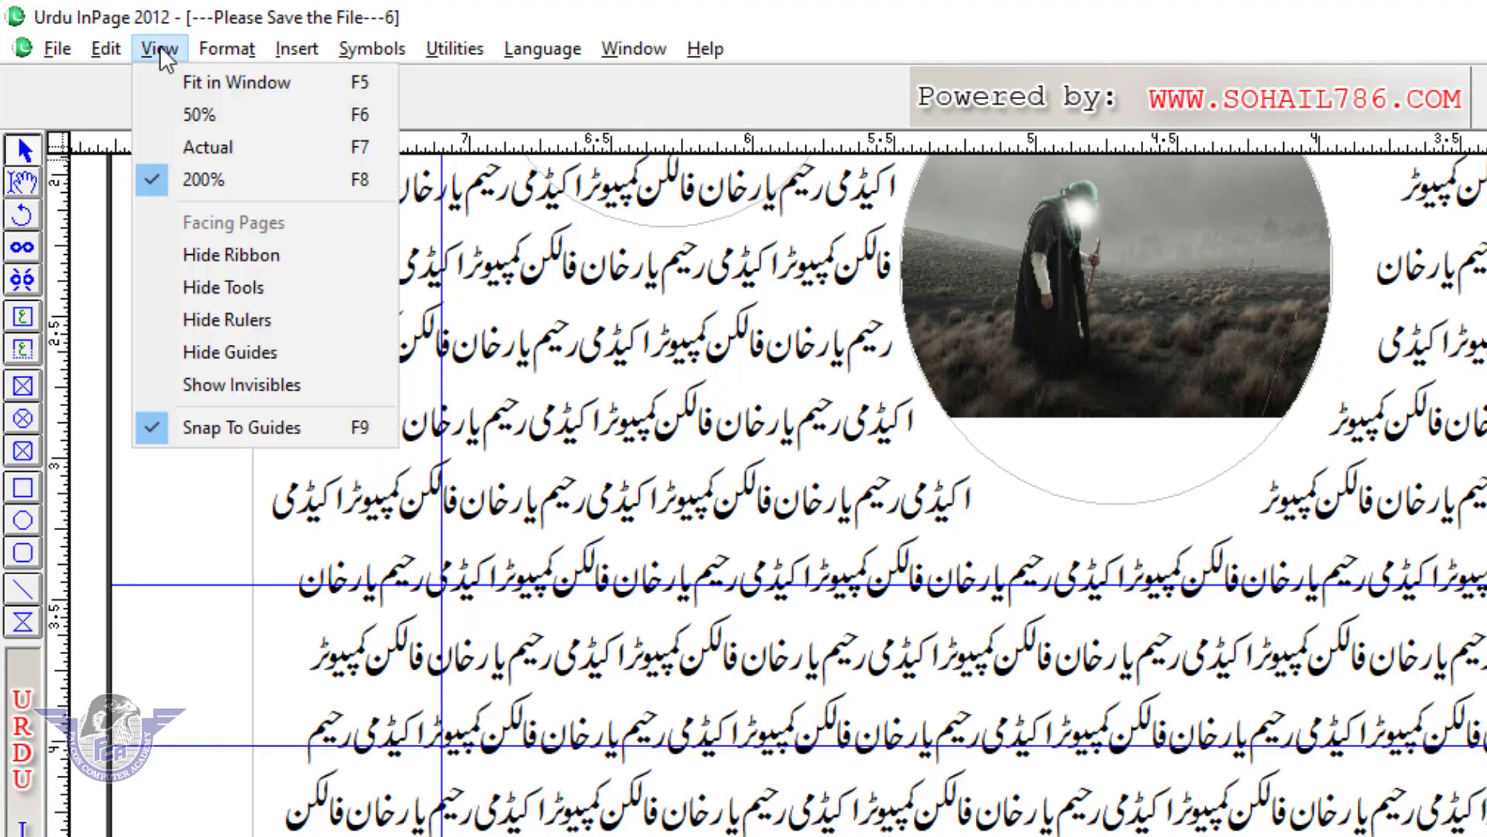
left_click(281, 353)
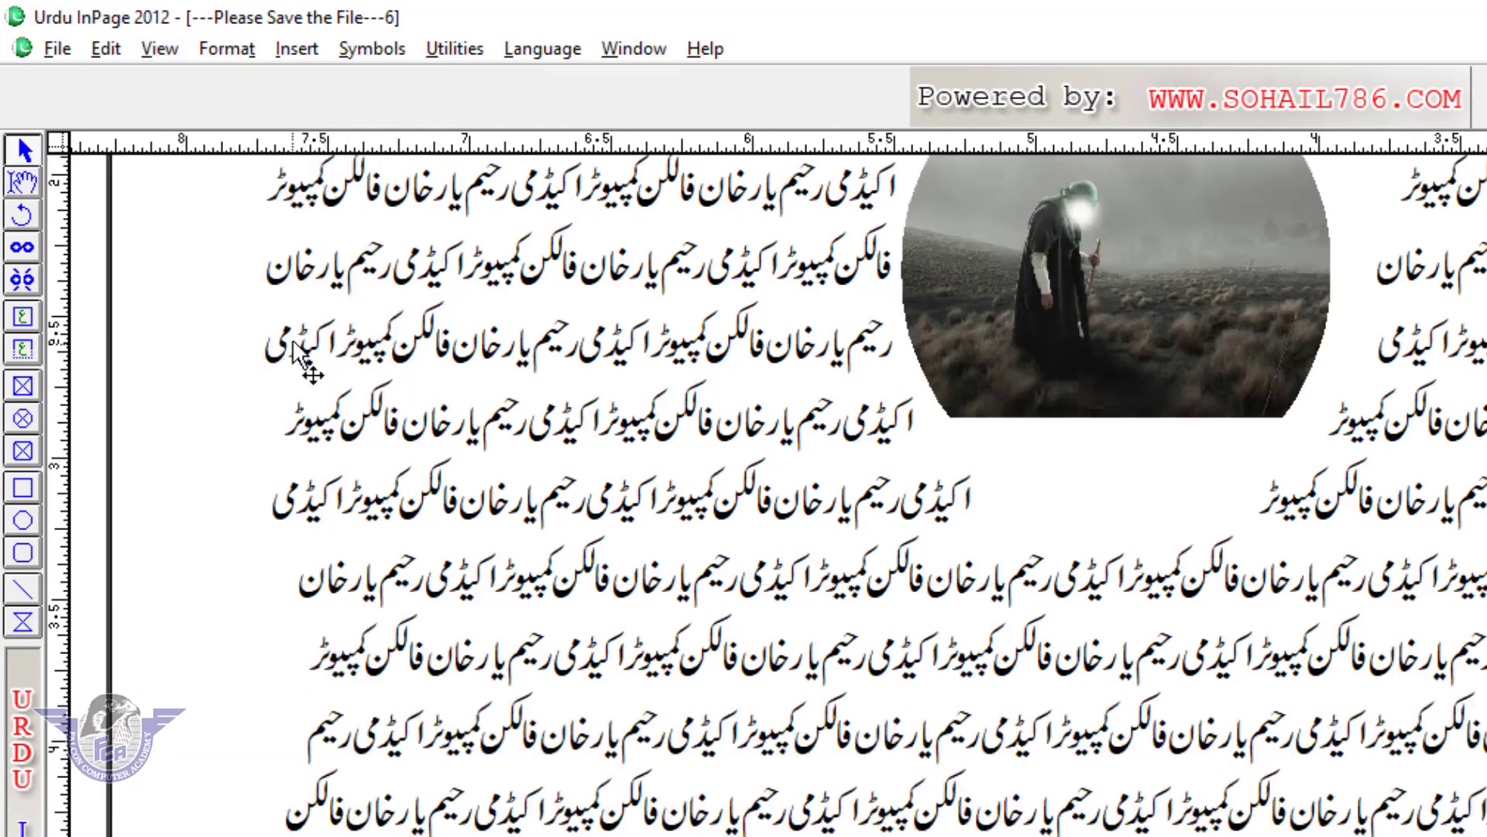
left_click(159, 48)
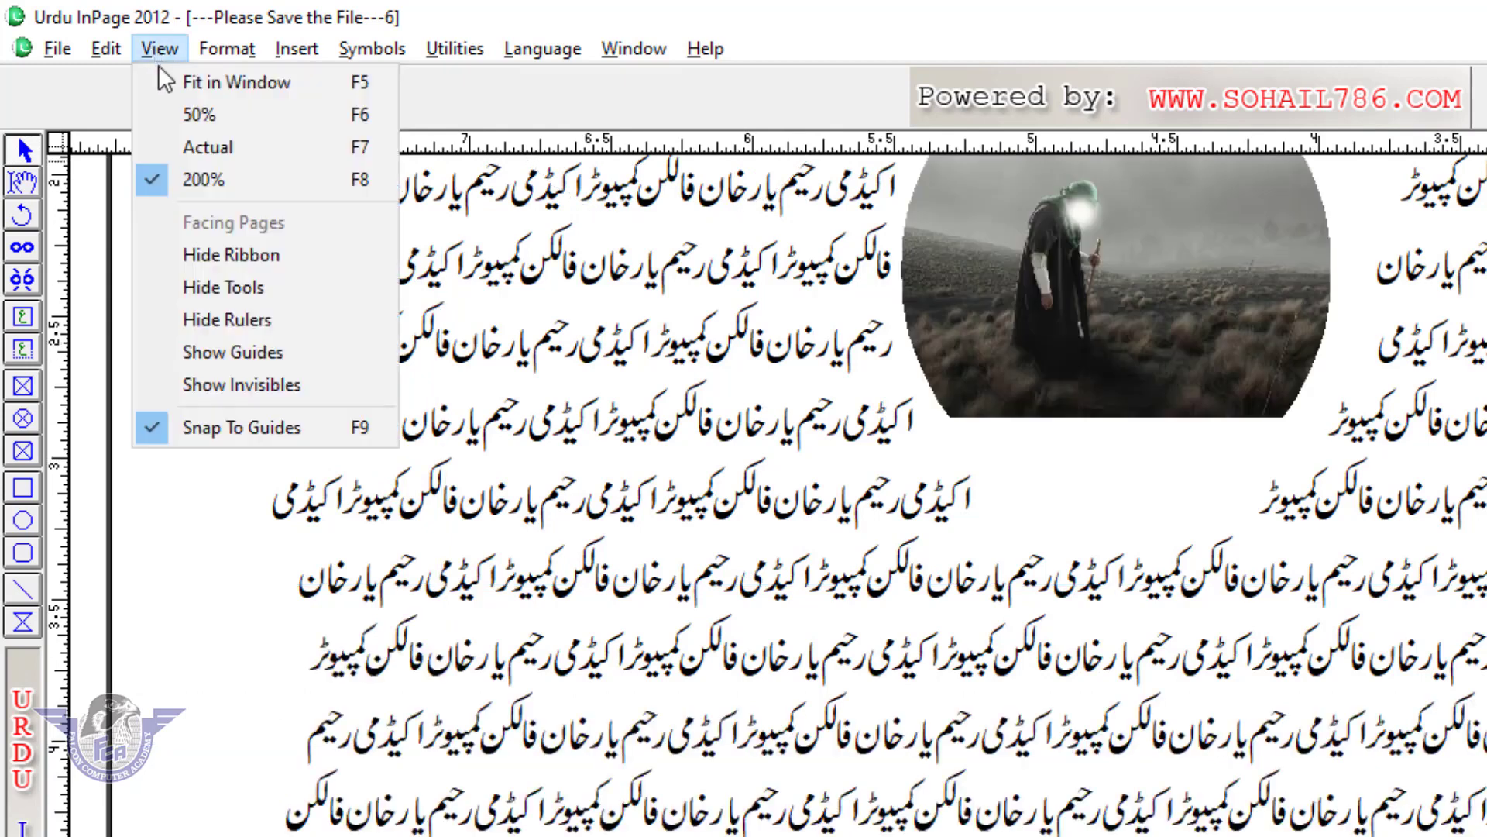
left_click(290, 351)
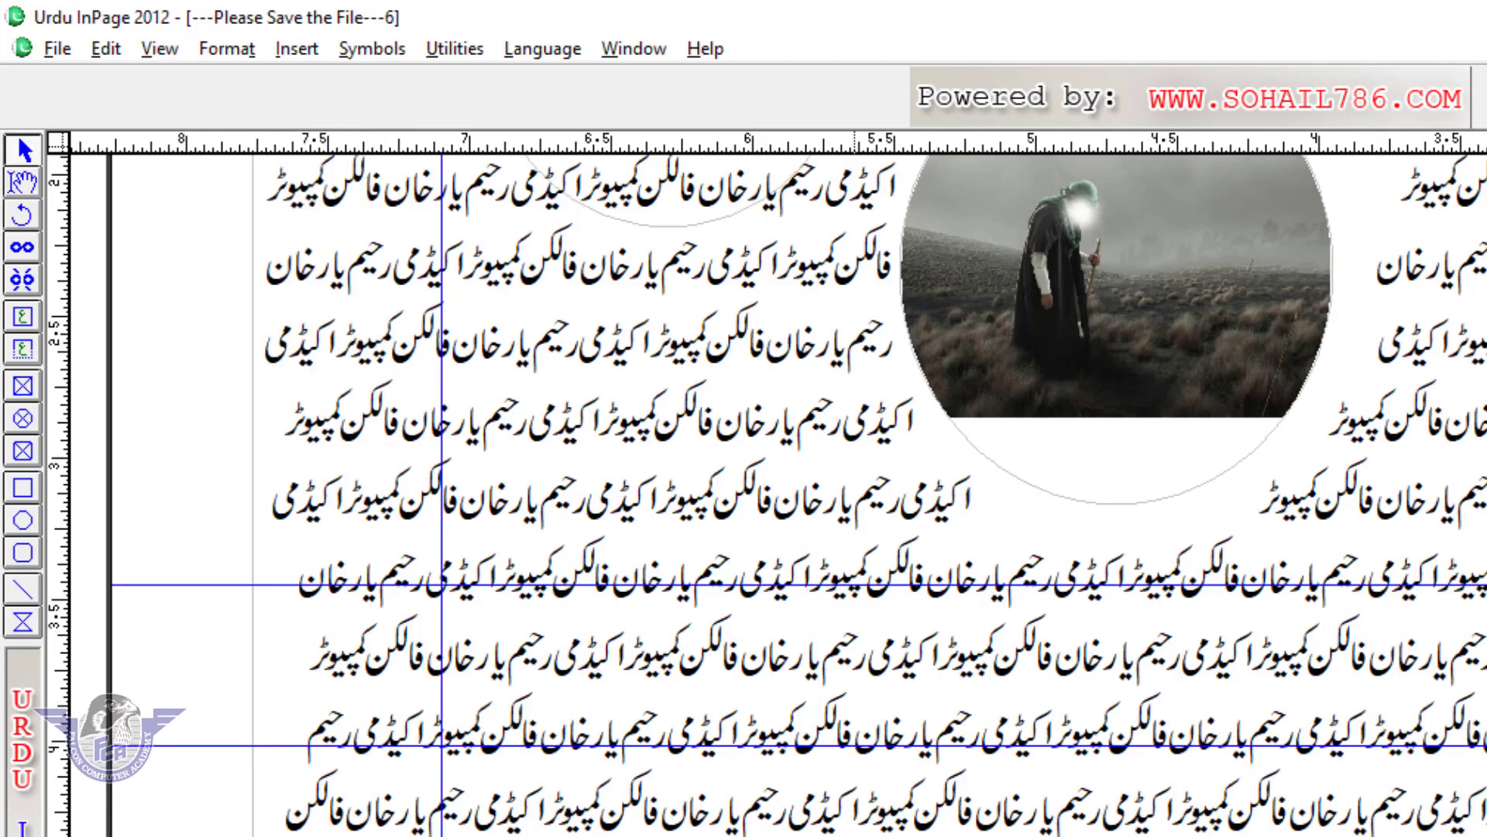
Step: Remove the upper horizontal guide and the vertical guide from the page
left_click(779, 583)
scroll(783, 543, "up", 1)
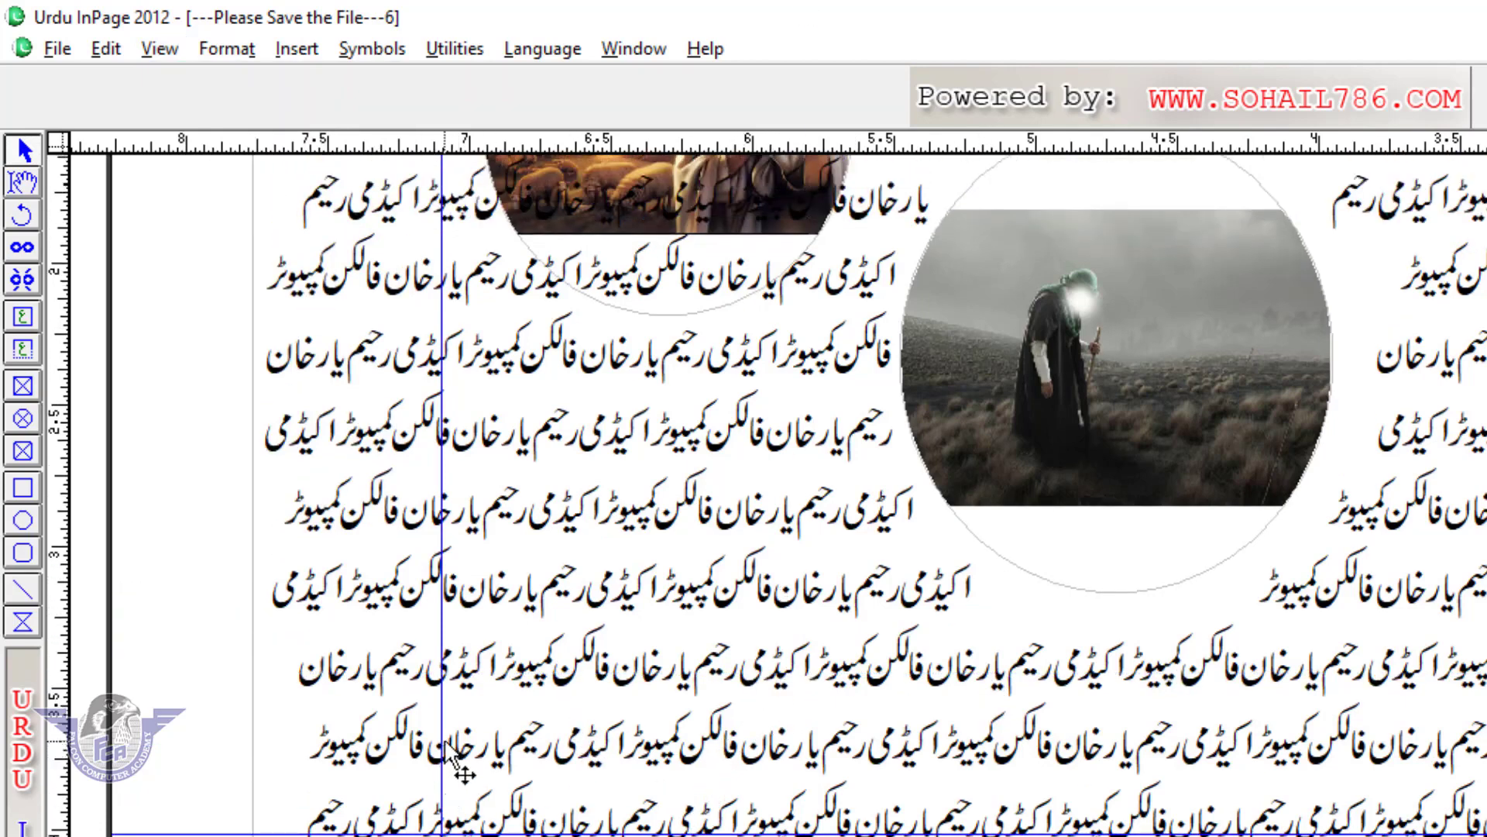
left_click_drag(443, 742, 29, 774)
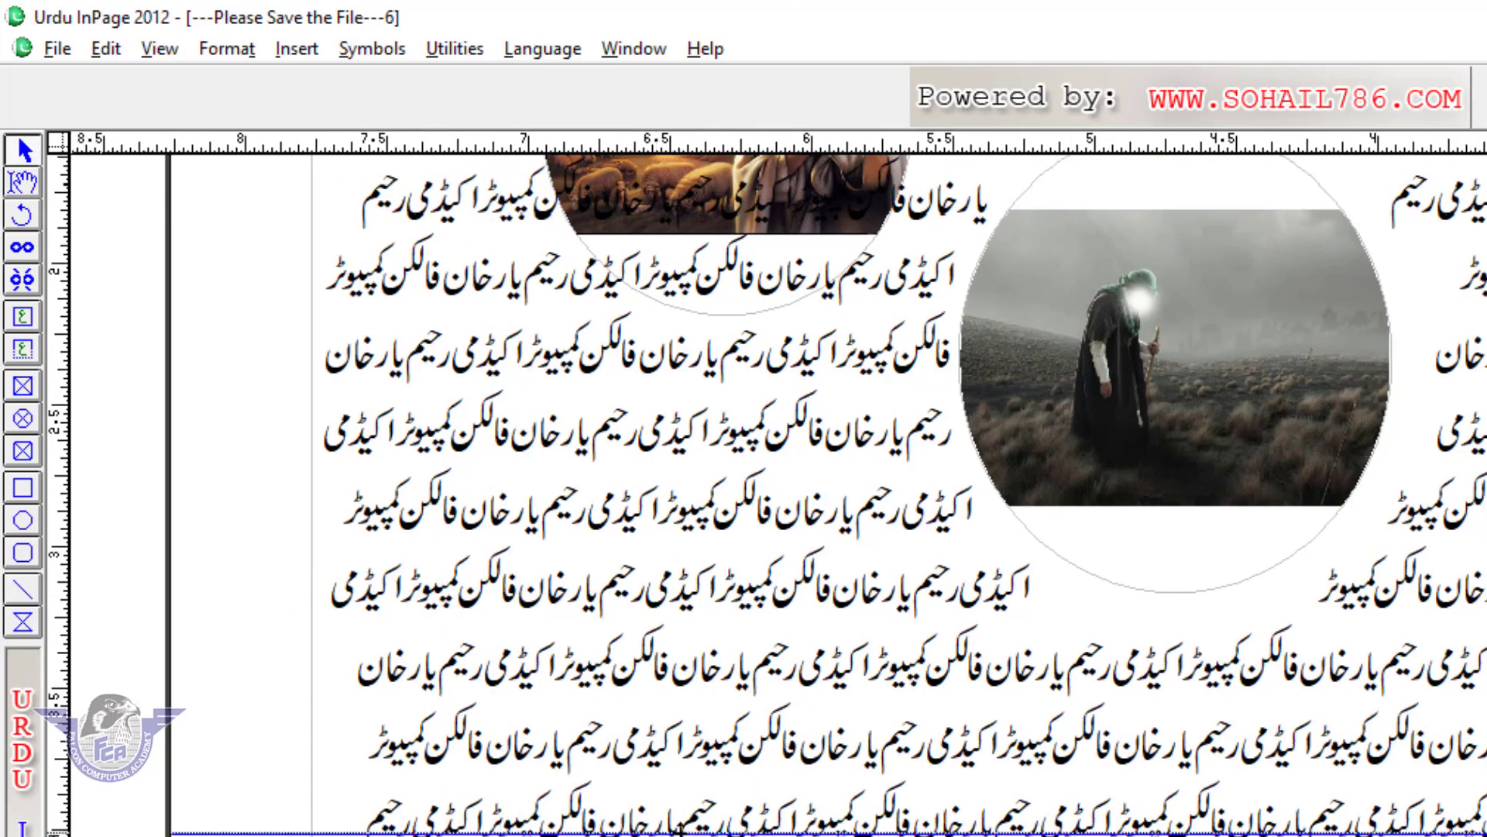
Step: Turn off Snap To Guides
scroll(1068, 500, "up", 2)
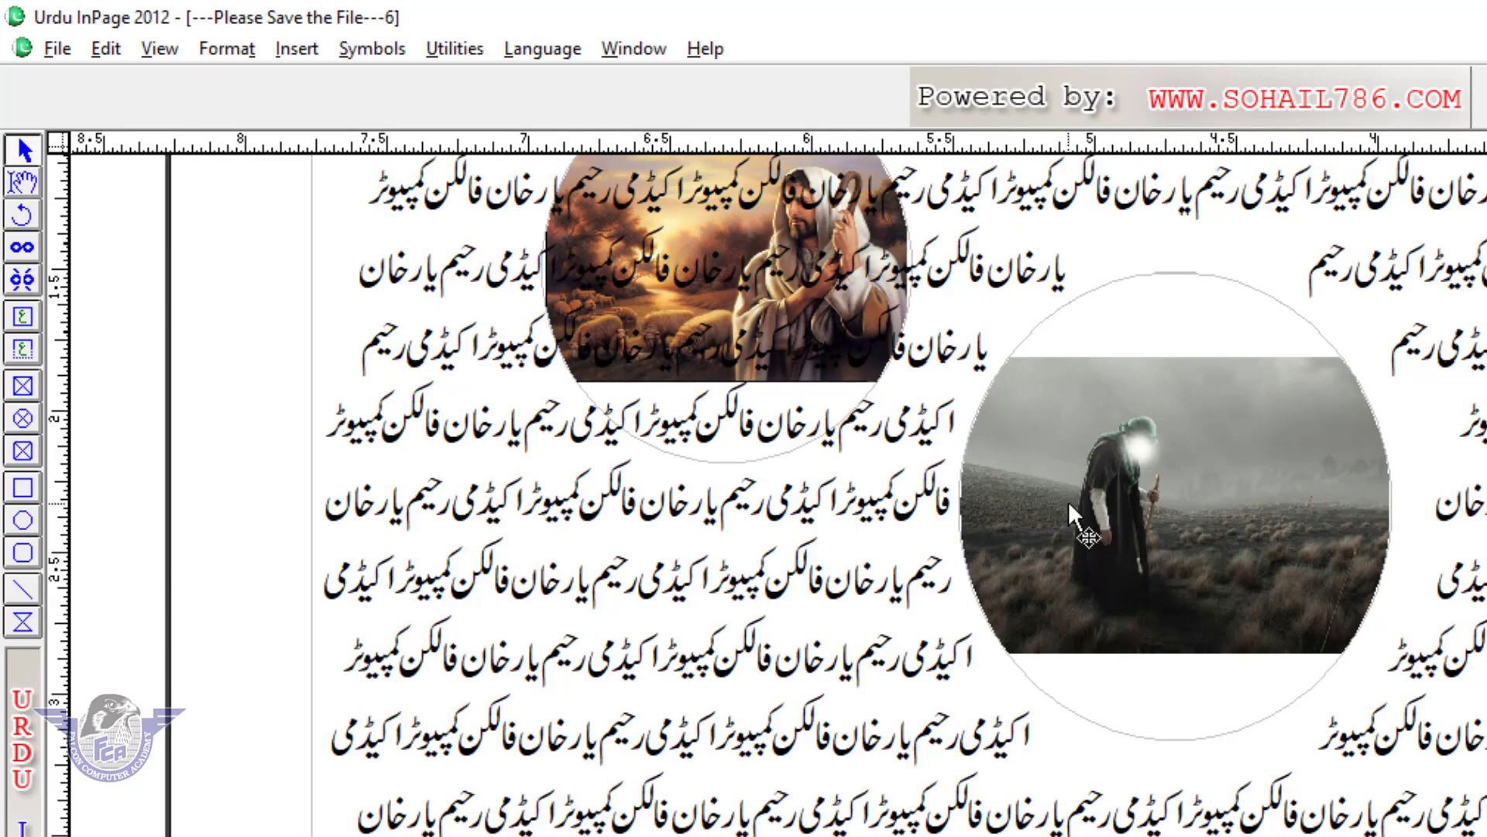
left_click(154, 51)
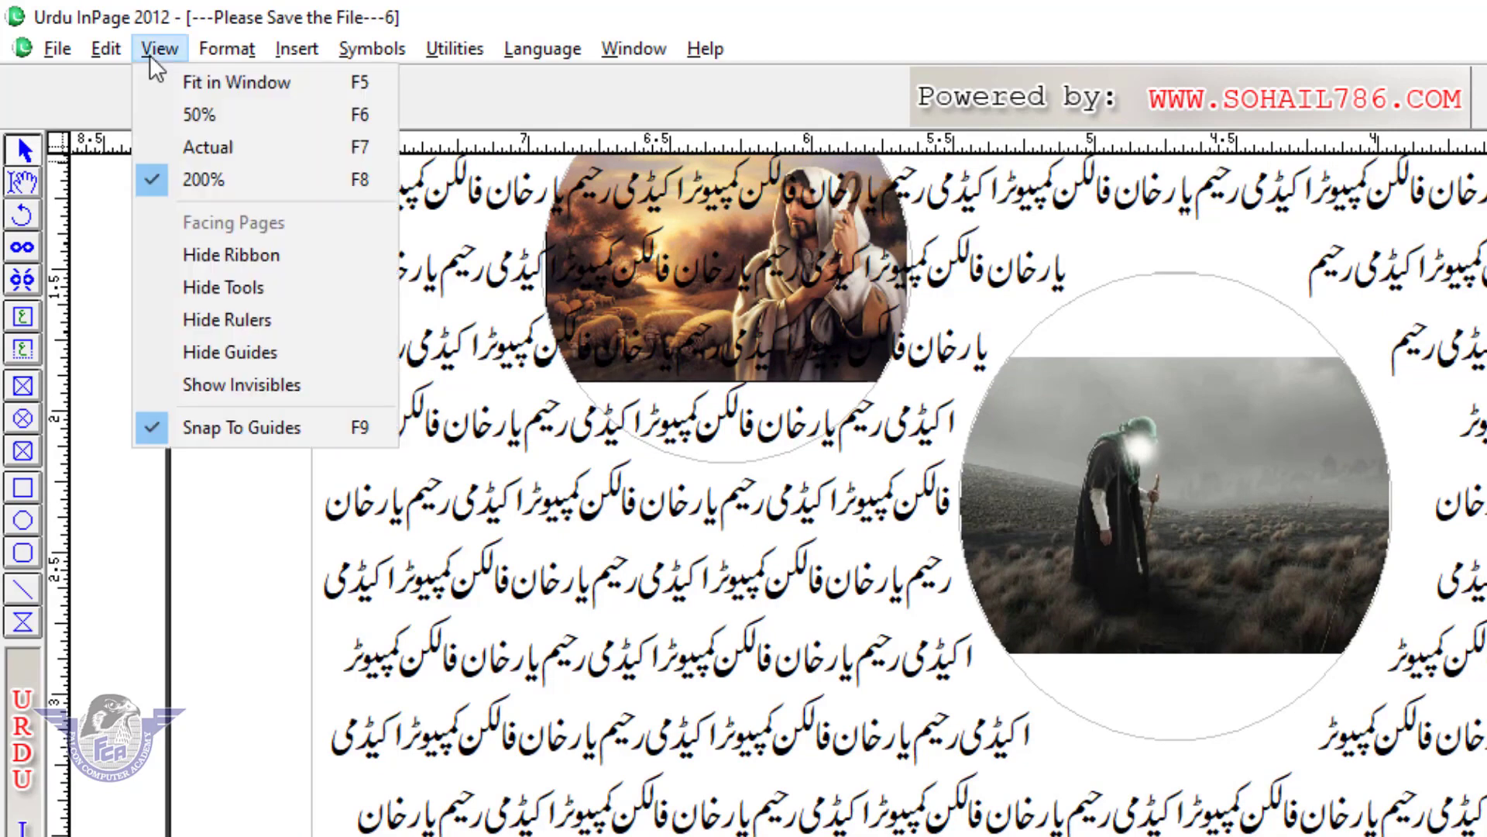
left_click(283, 428)
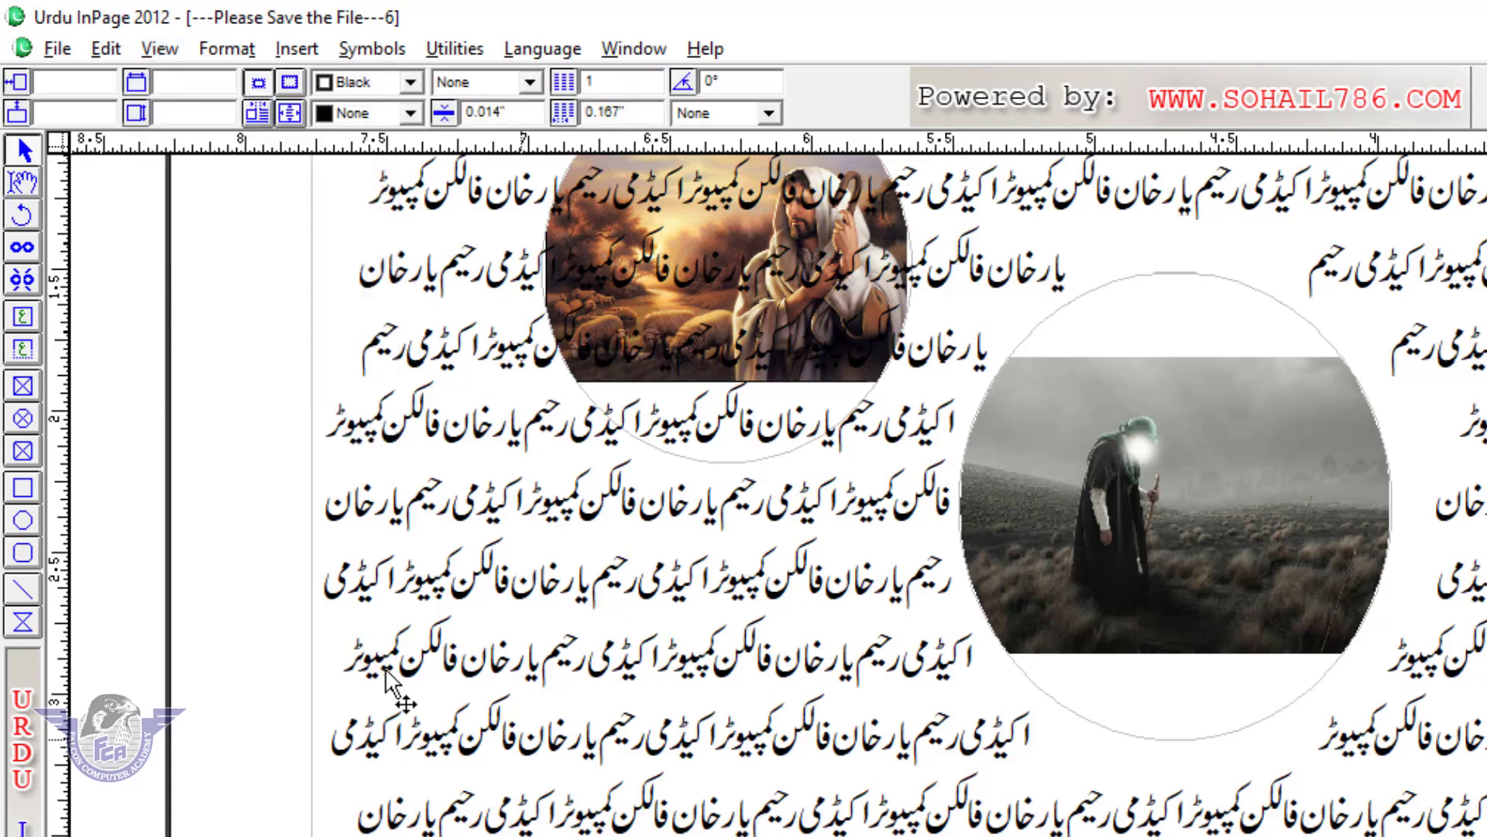
Step: Insert seven tabs at the start of the first text line below the blank gap under the pictures
left_click(24, 186)
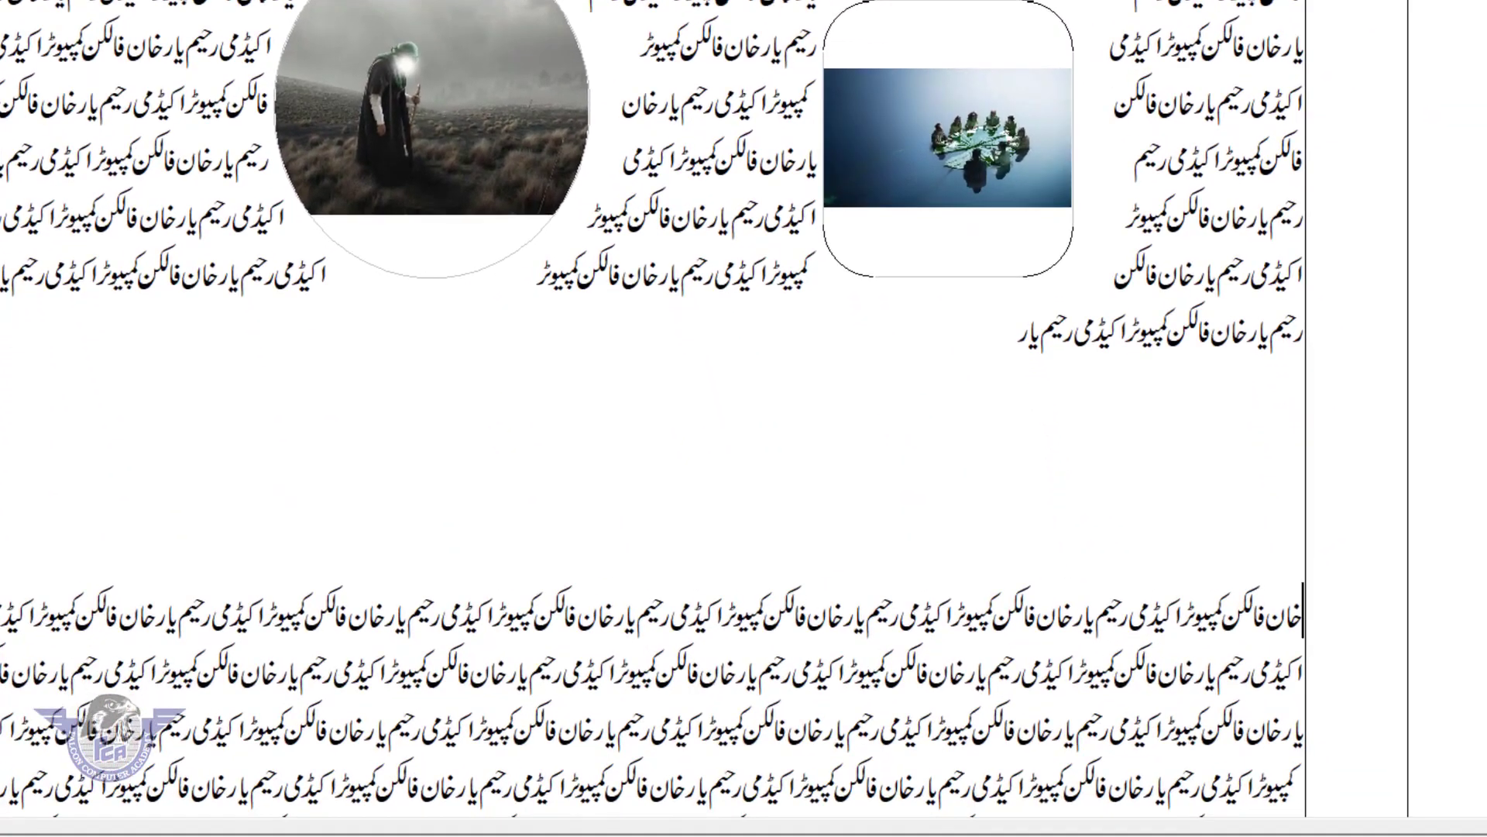
key("Tab")
key("Tab")
key("Tab")
key("Tab")
key("Tab")
key("Tab")
key("Tab")
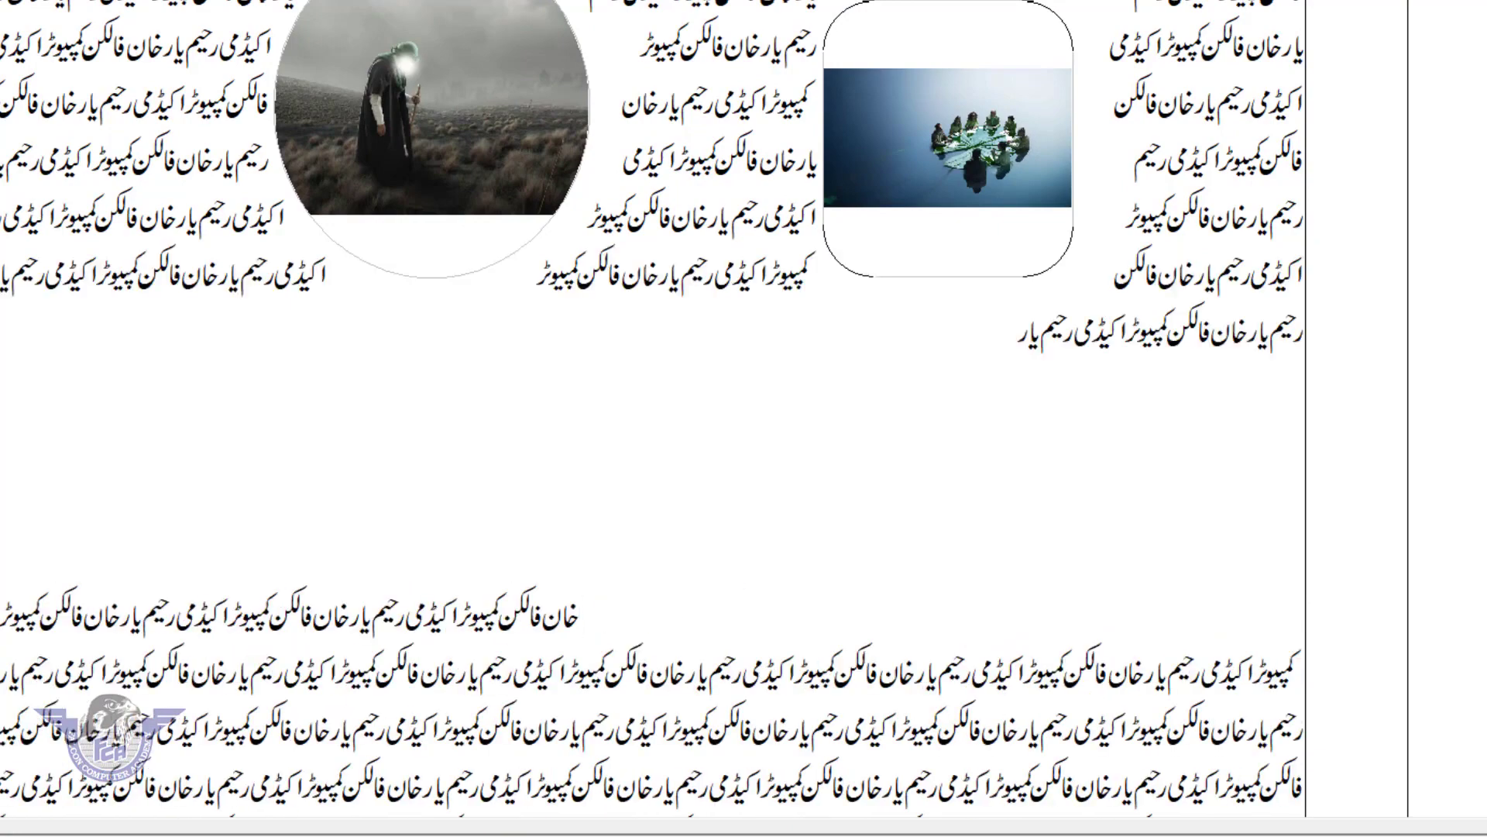
Step: Insert a run of spaces after the seven tabs in the first text line below the blank gap
key("Tab")
key("Tab")
key("Tab")
key("Tab")
key("Tab")
key("Tab")
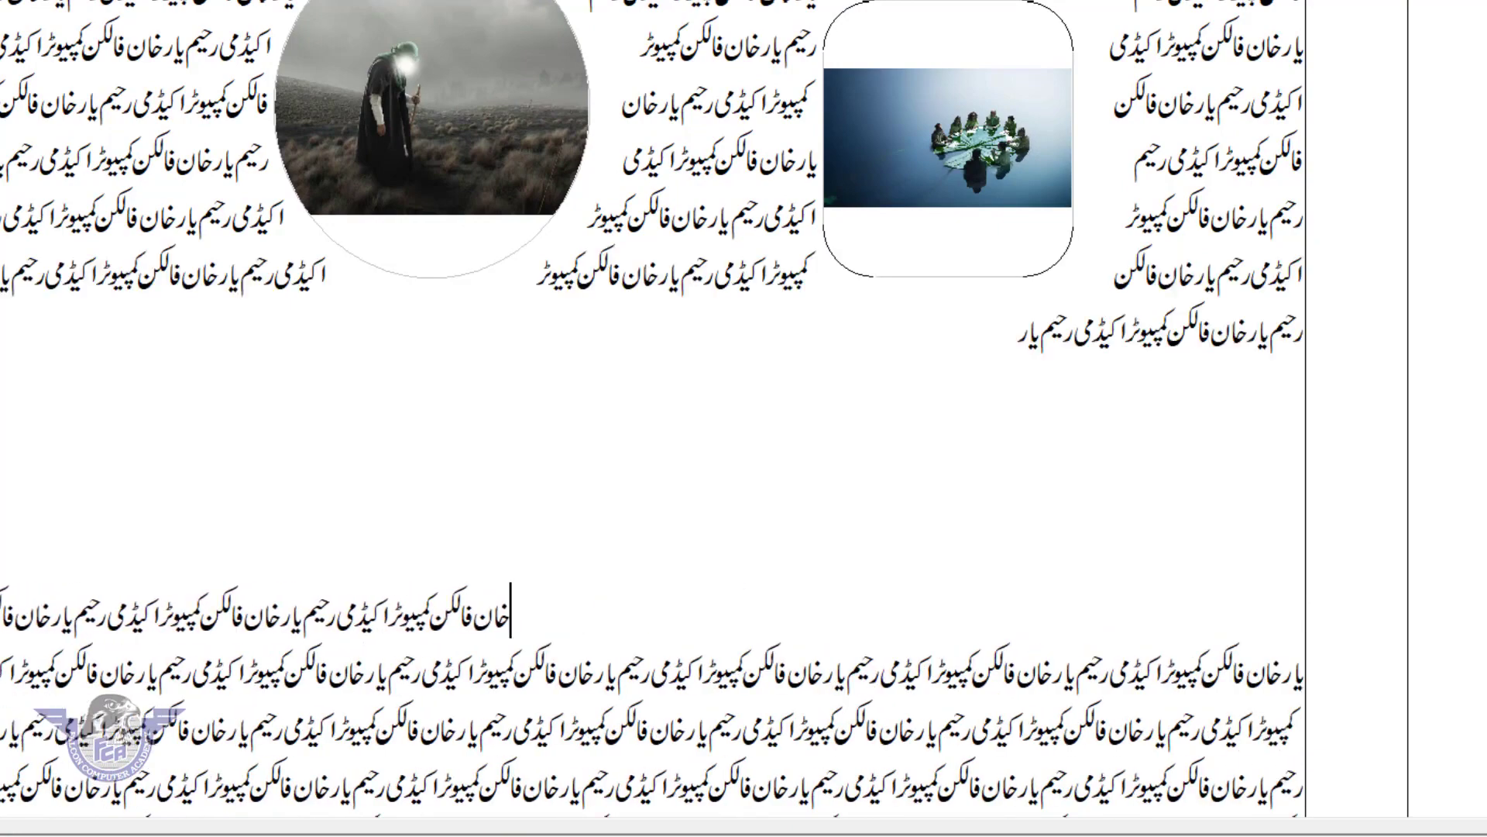
key("Tab")
key("Tab")
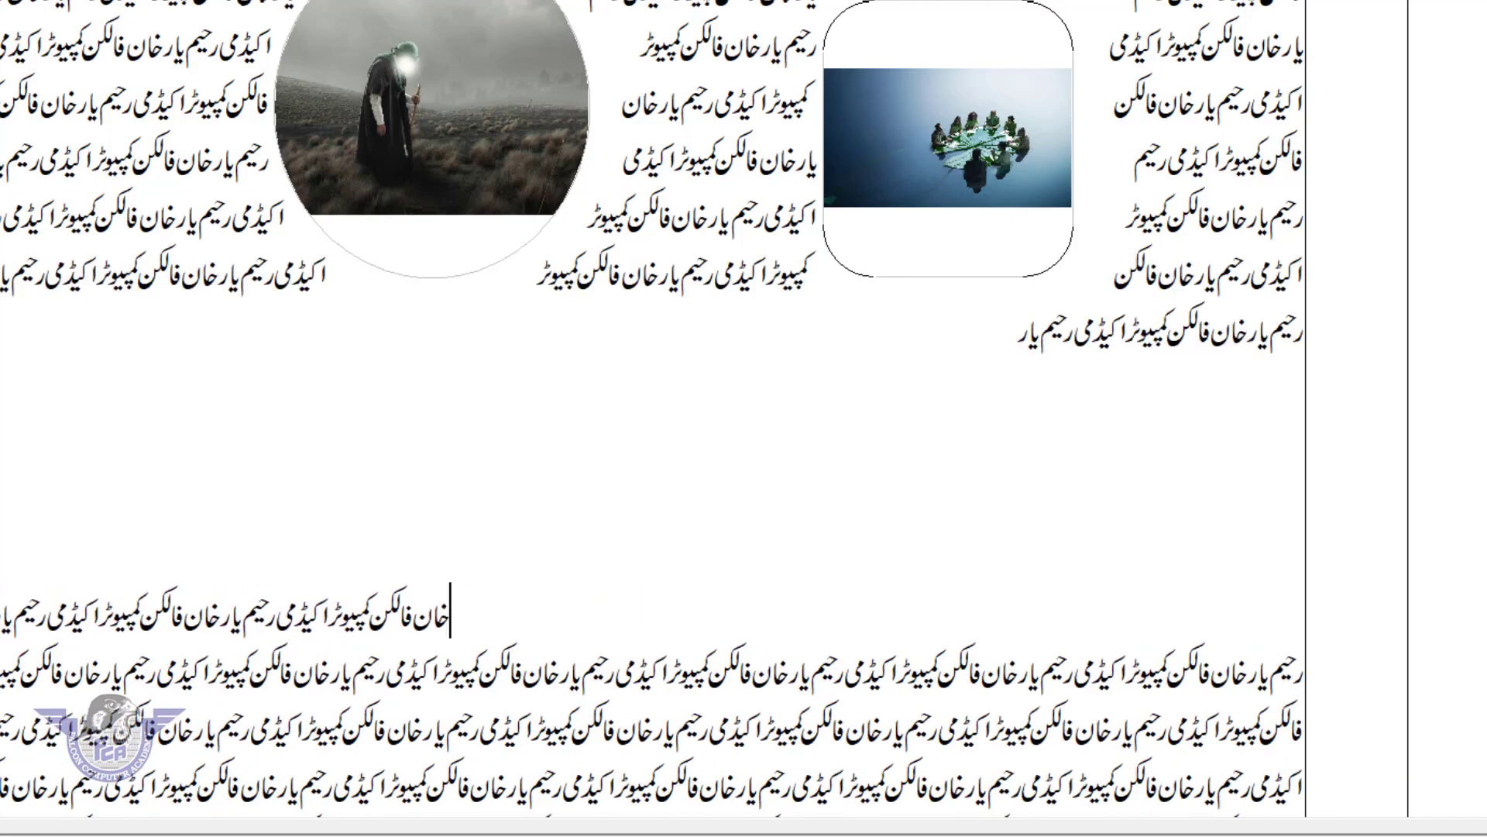
Step: Show the invisible characters, then highlight one tab mark and some of the space marks in the line below the gap
key("ctrl+shift+8")
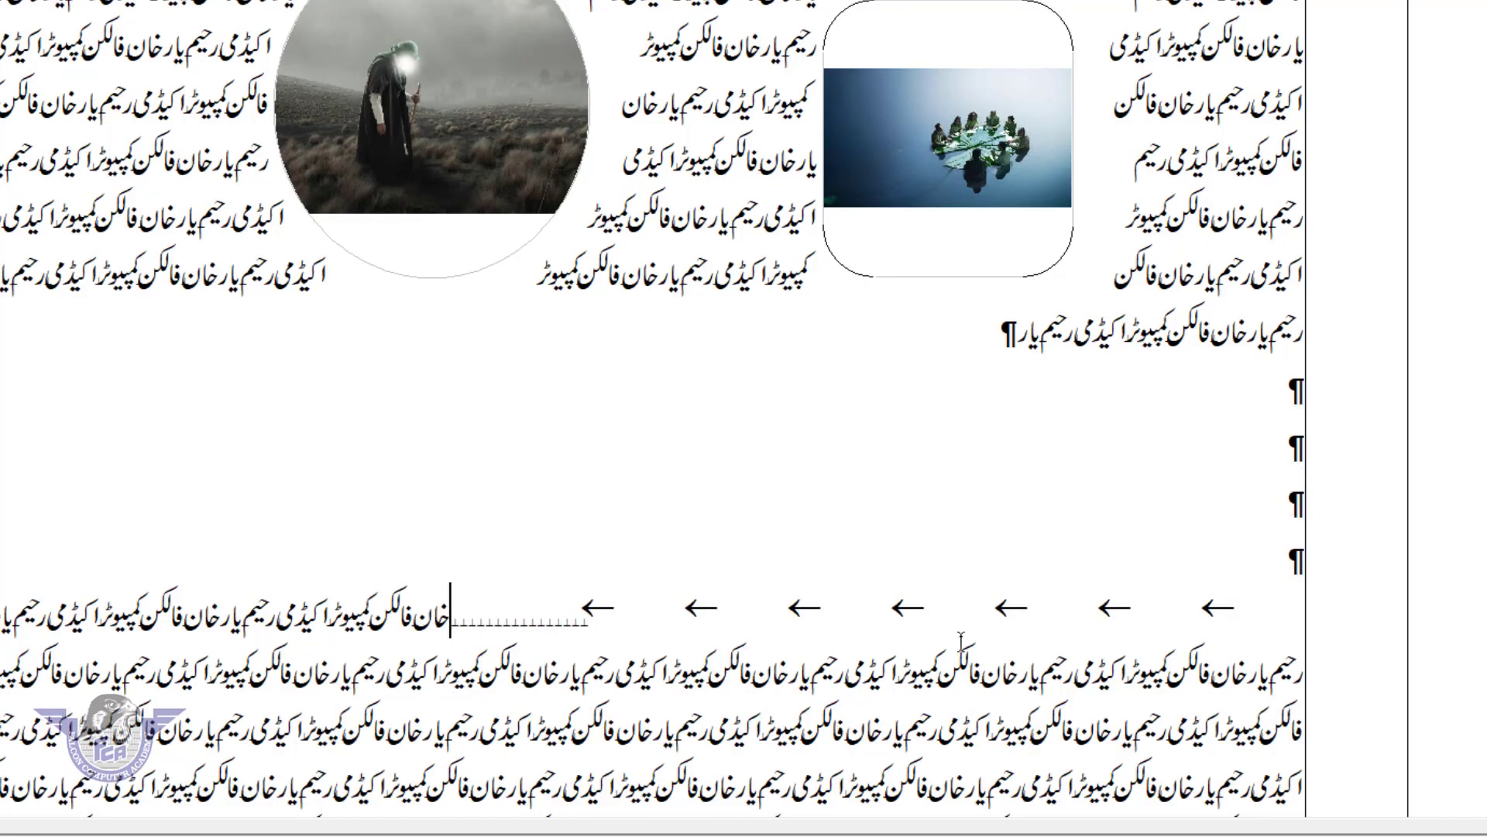
left_click_drag(795, 607, 909, 609)
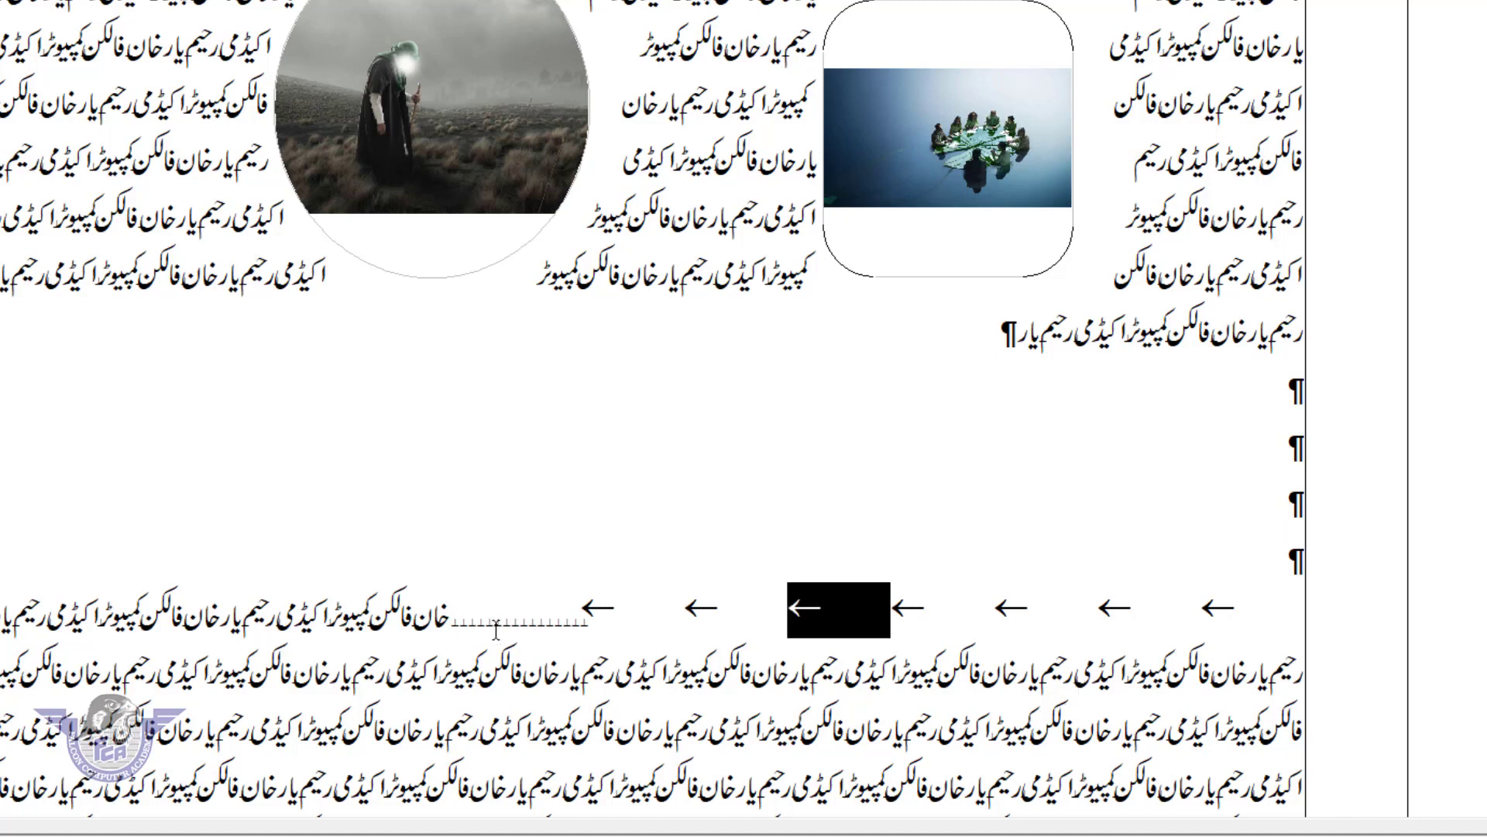
left_click_drag(496, 627, 529, 632)
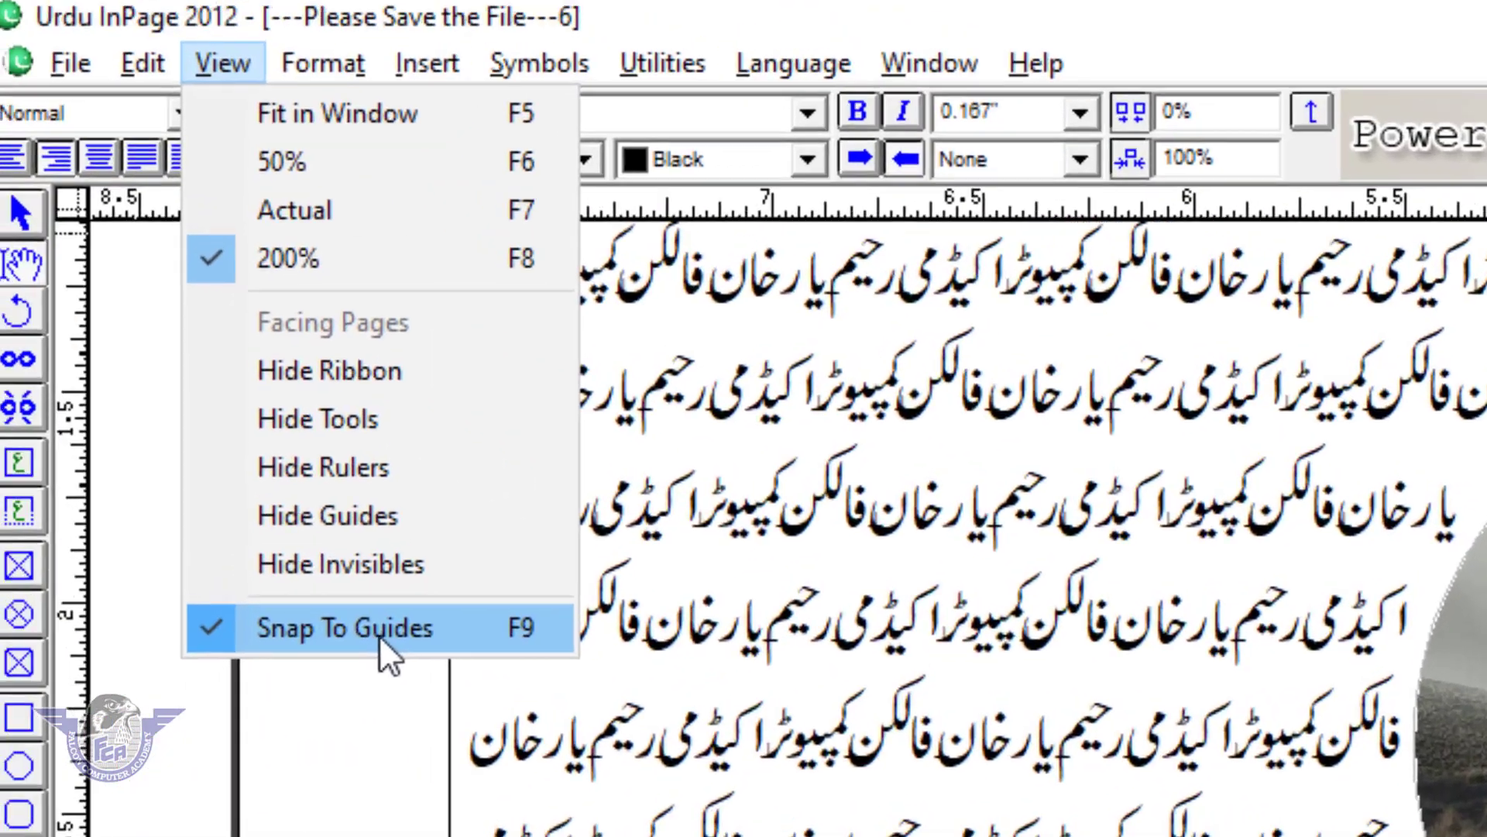
Step: Delete the circular picture of the robed figure and move the rounded-corner lake picture down so its lower edge rests on the horizontal guide
left_click(1336, 557)
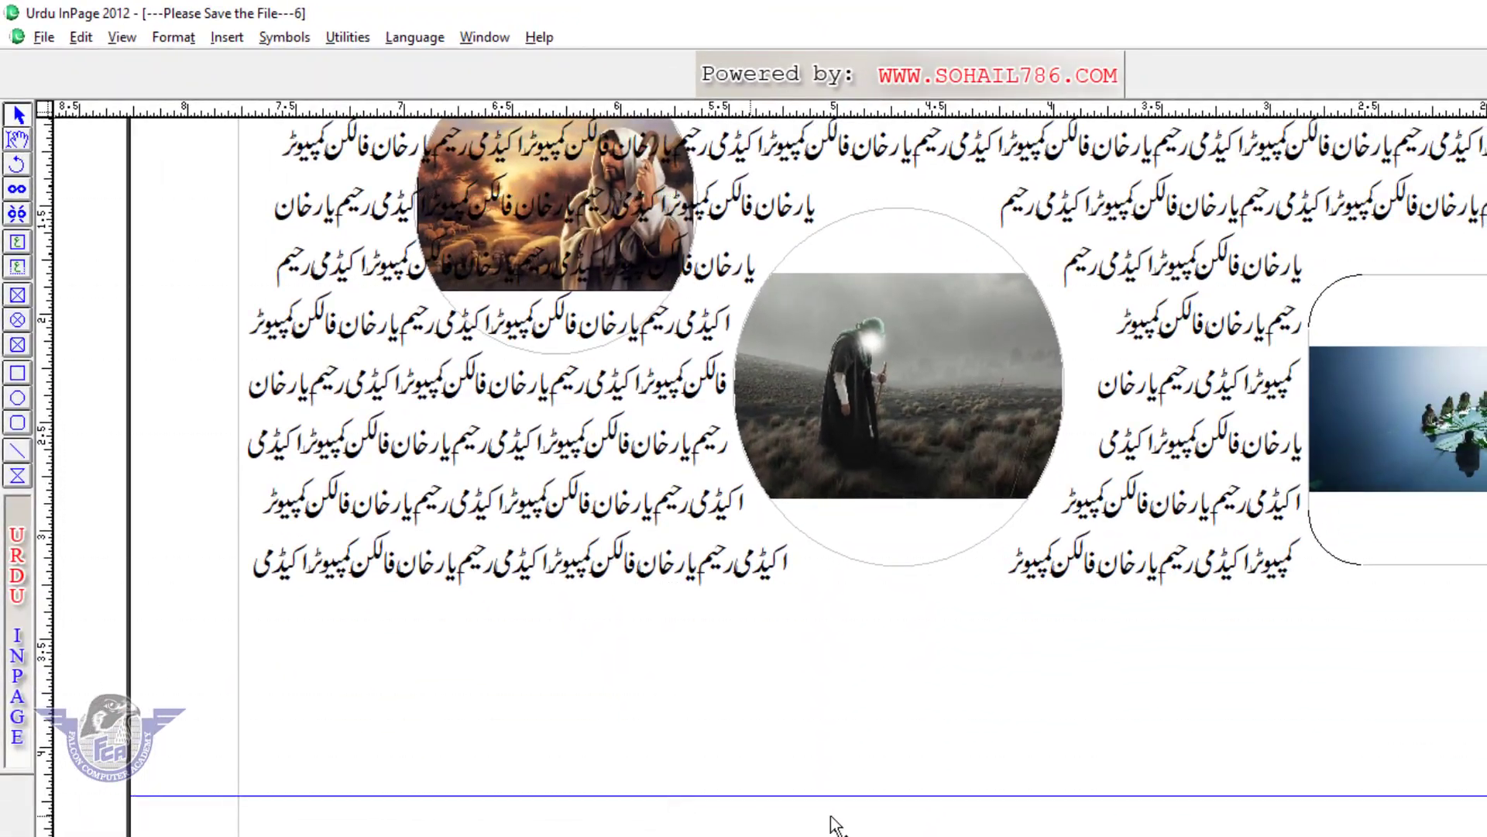
left_click(922, 411)
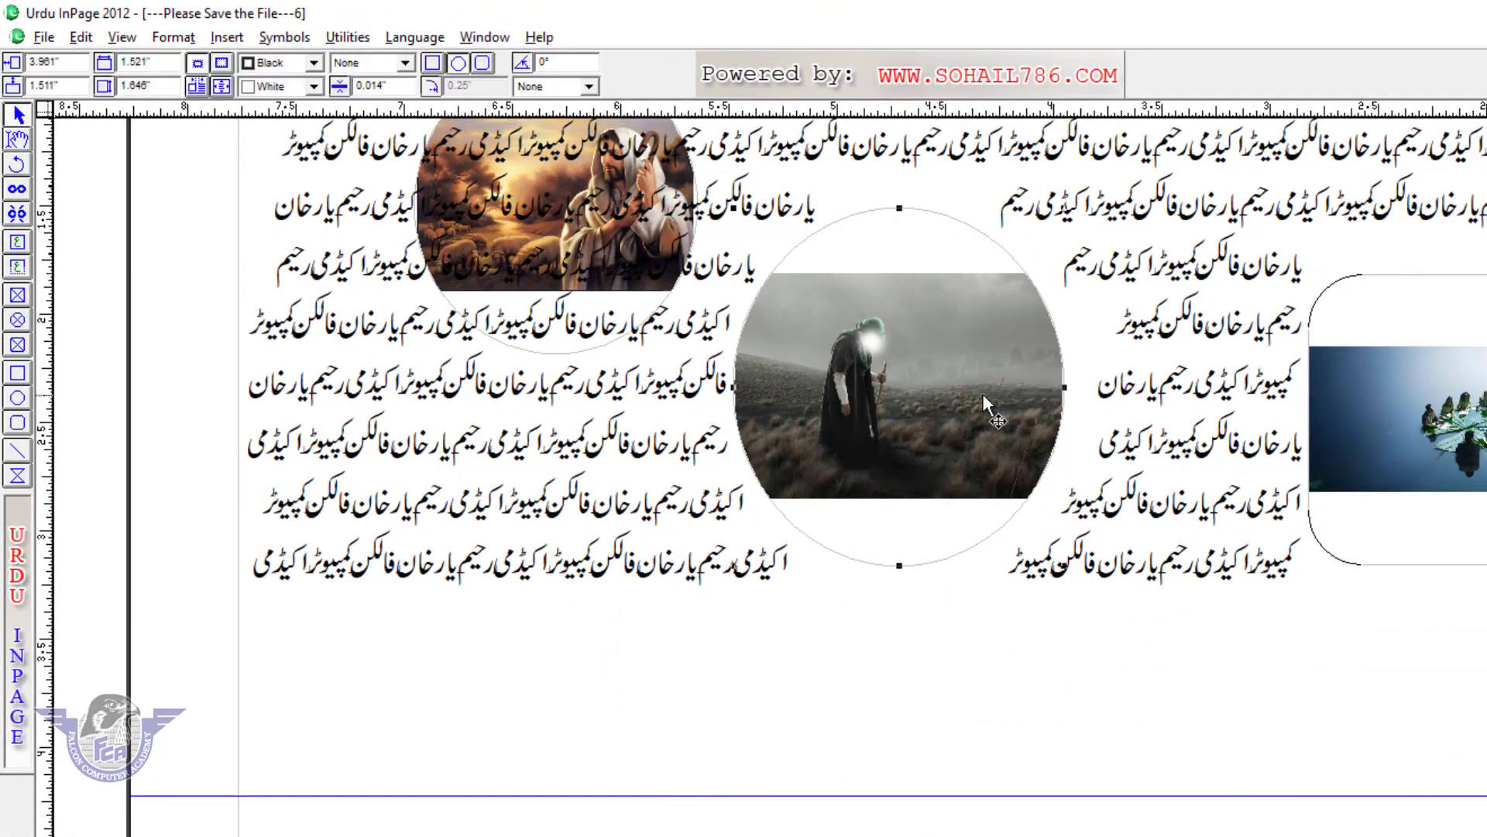
key("Delete")
left_click(1374, 462)
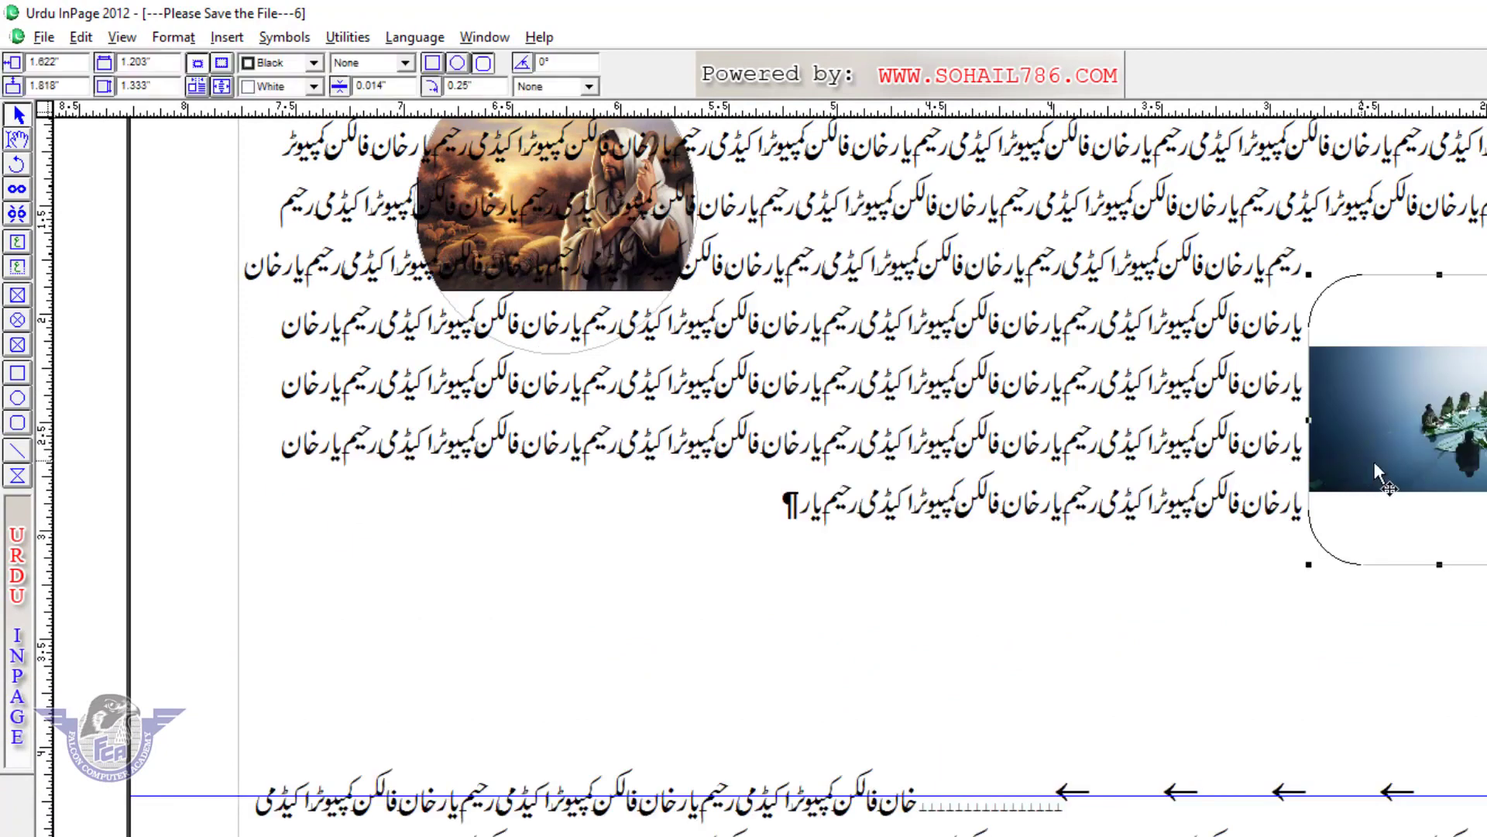
left_click_drag(1375, 462, 626, 687)
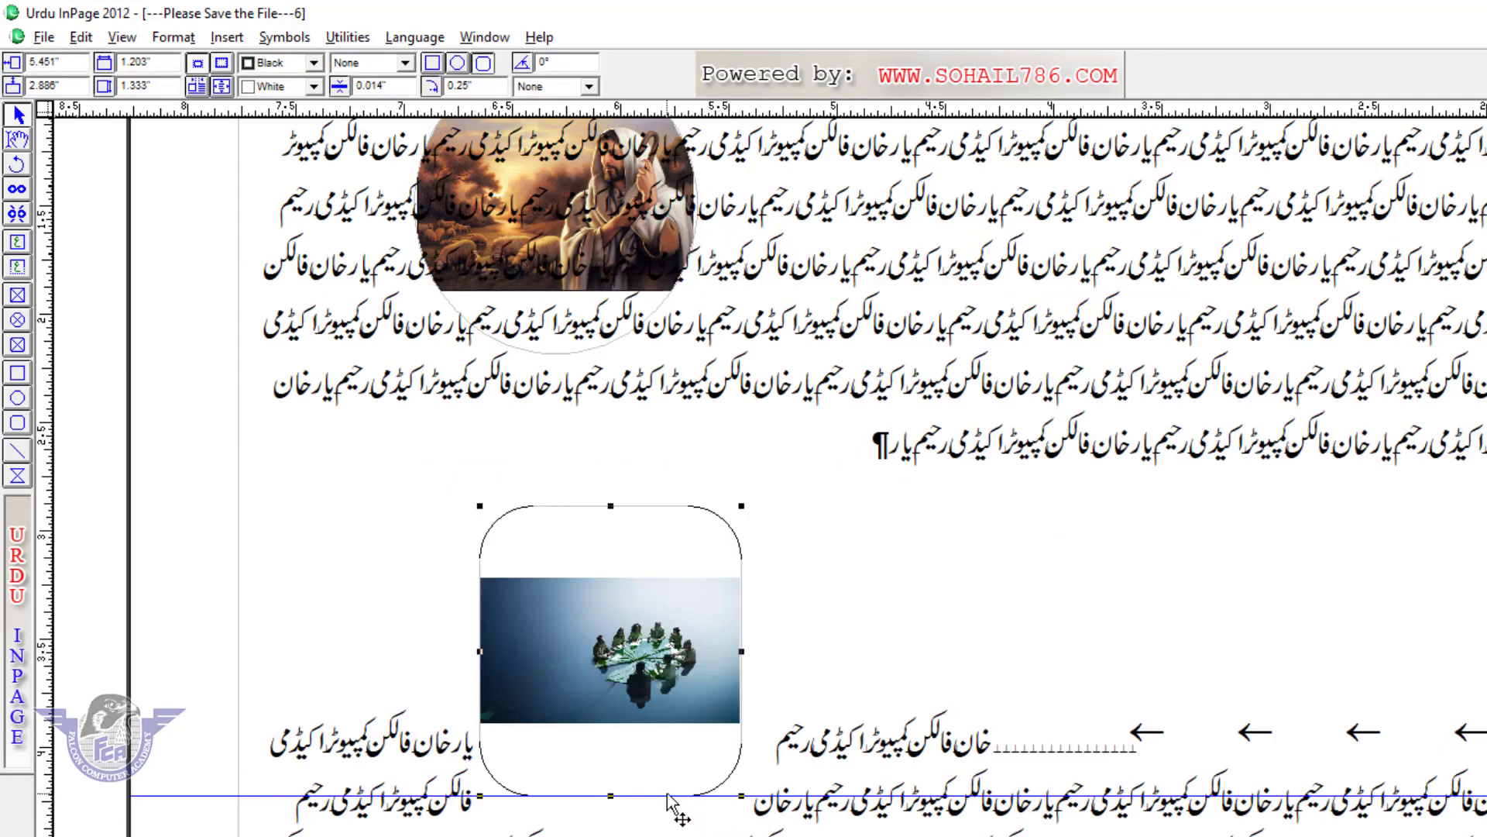
Step: Draw an elliptical picture box to the right of the lake picture with its lower edge on the horizontal guide
left_click(17, 321)
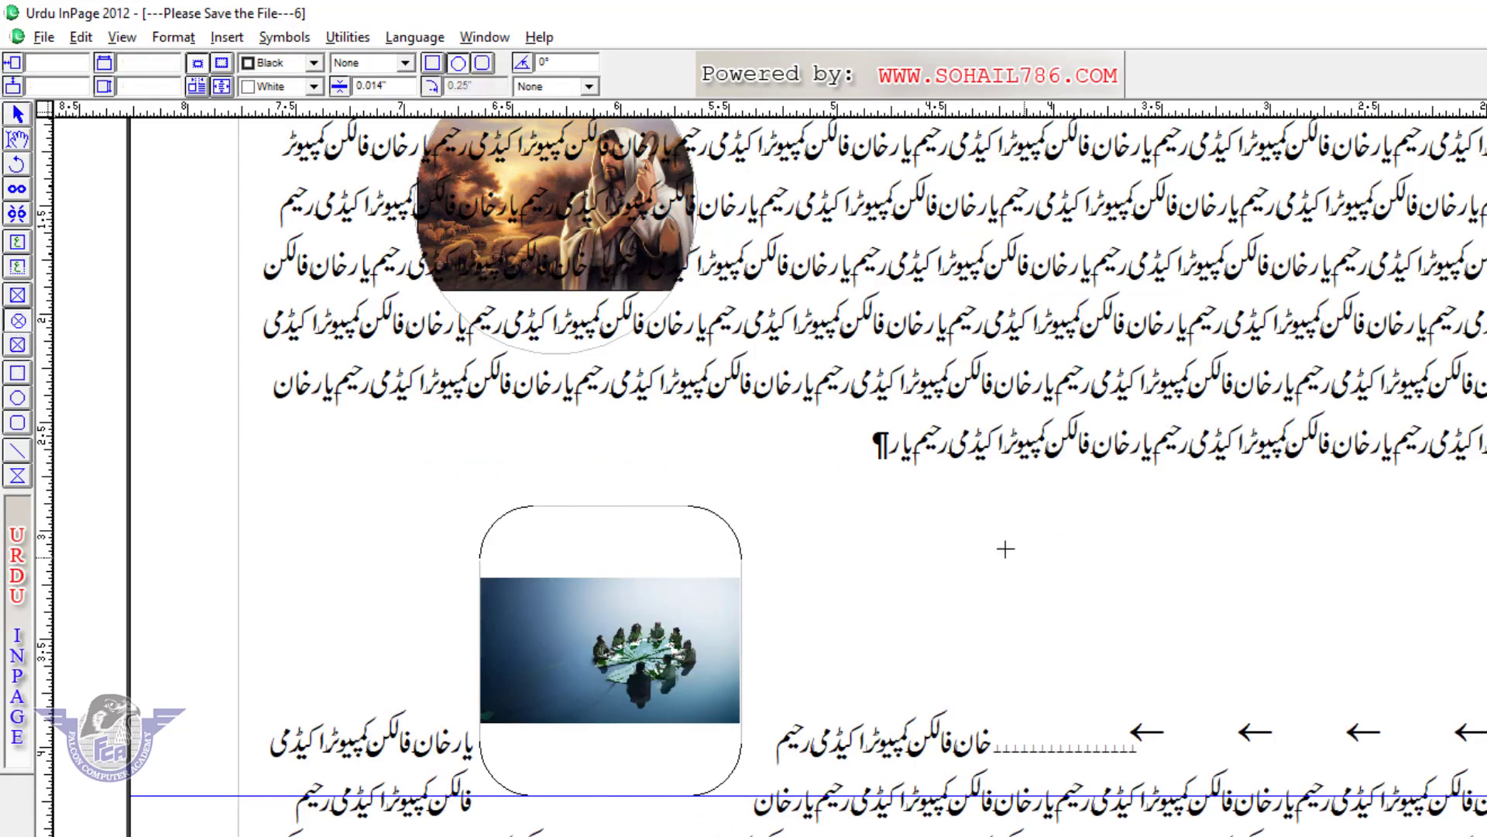
left_click_drag(940, 521, 1139, 795)
left_click_drag(1140, 795, 1182, 795)
Step: Turn off Snap To Guides and draw a second elliptical picture box further right, ending just above the horizontal guide
left_click(122, 37)
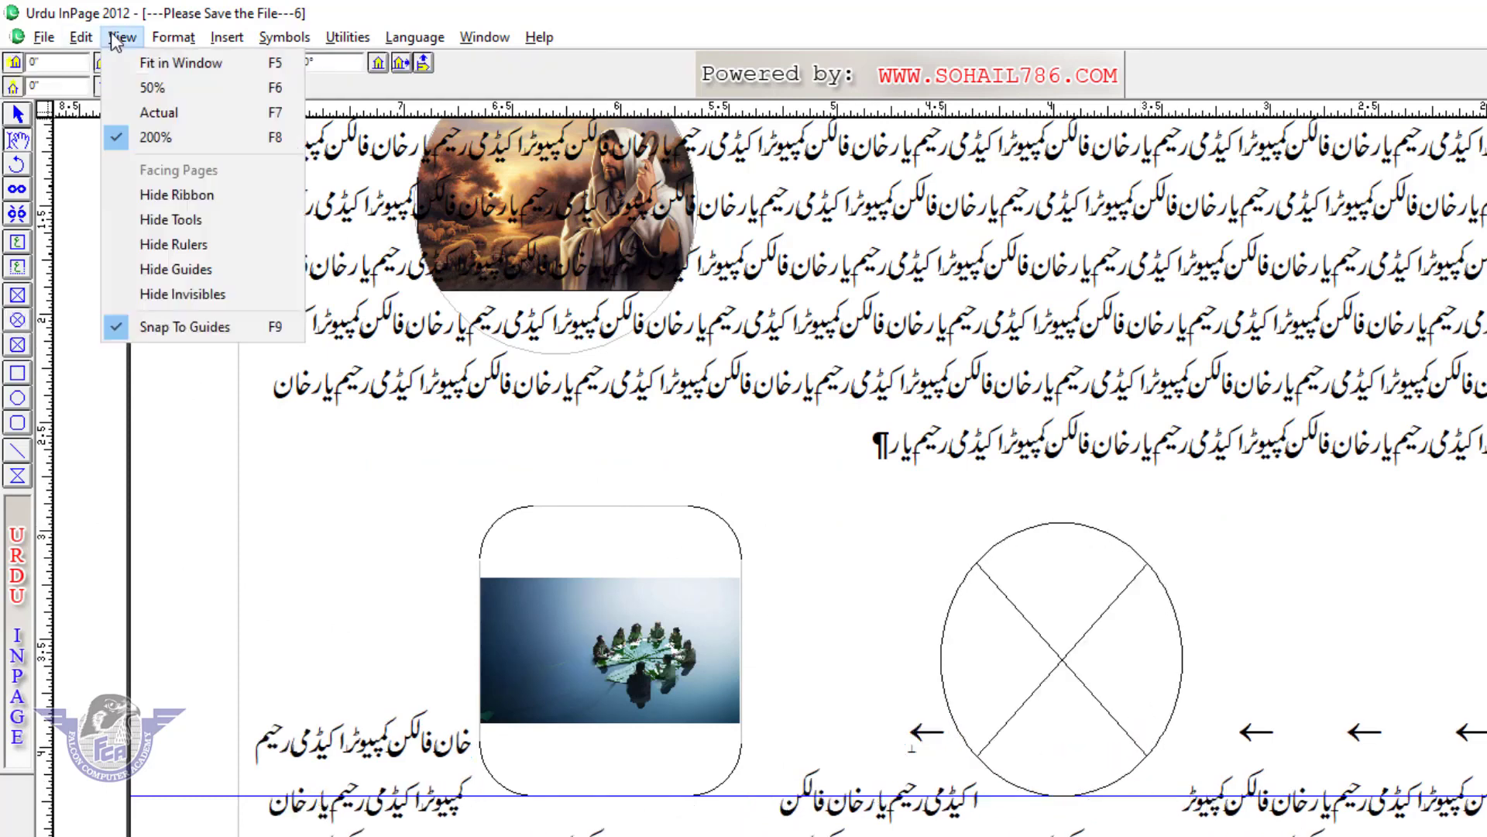
left_click(203, 327)
left_click(23, 324)
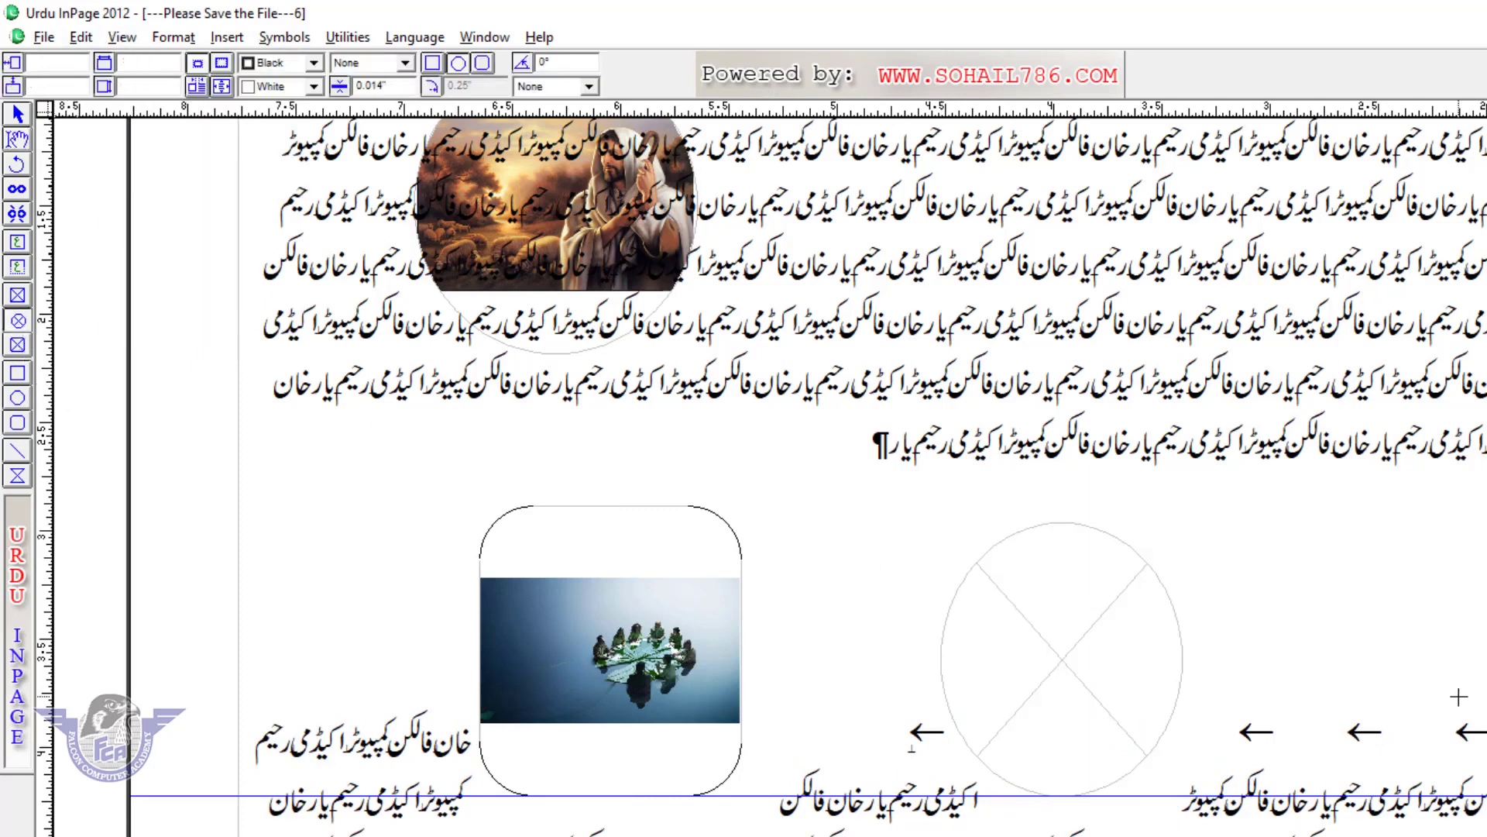
left_click_drag(1324, 563, 1367, 723)
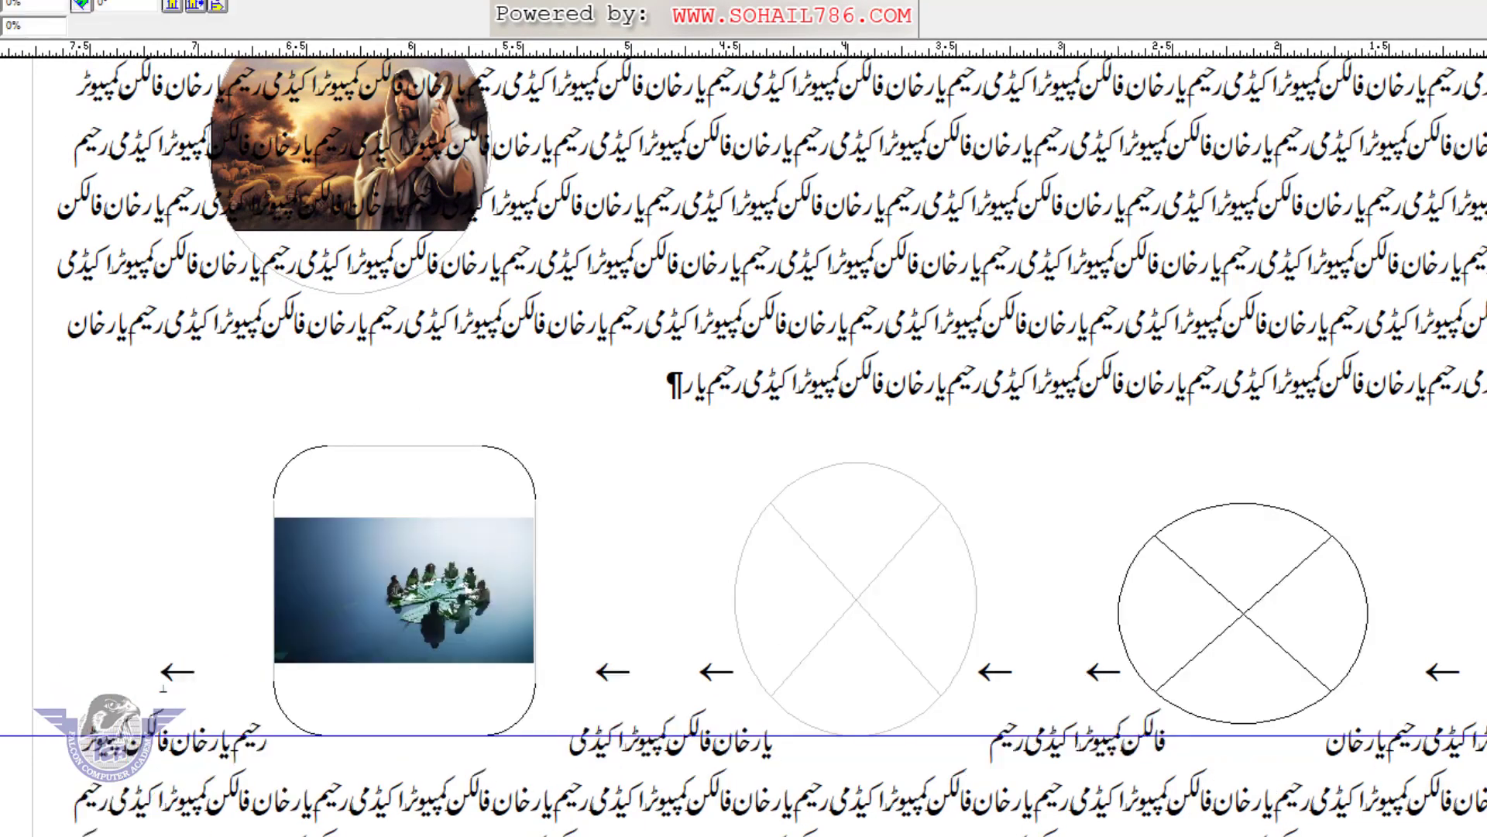
Step: Turn on Snap To Guides and draw a rounded-corner picture box left of the lake picture, ending on the horizontal guide
left_click(44, 38)
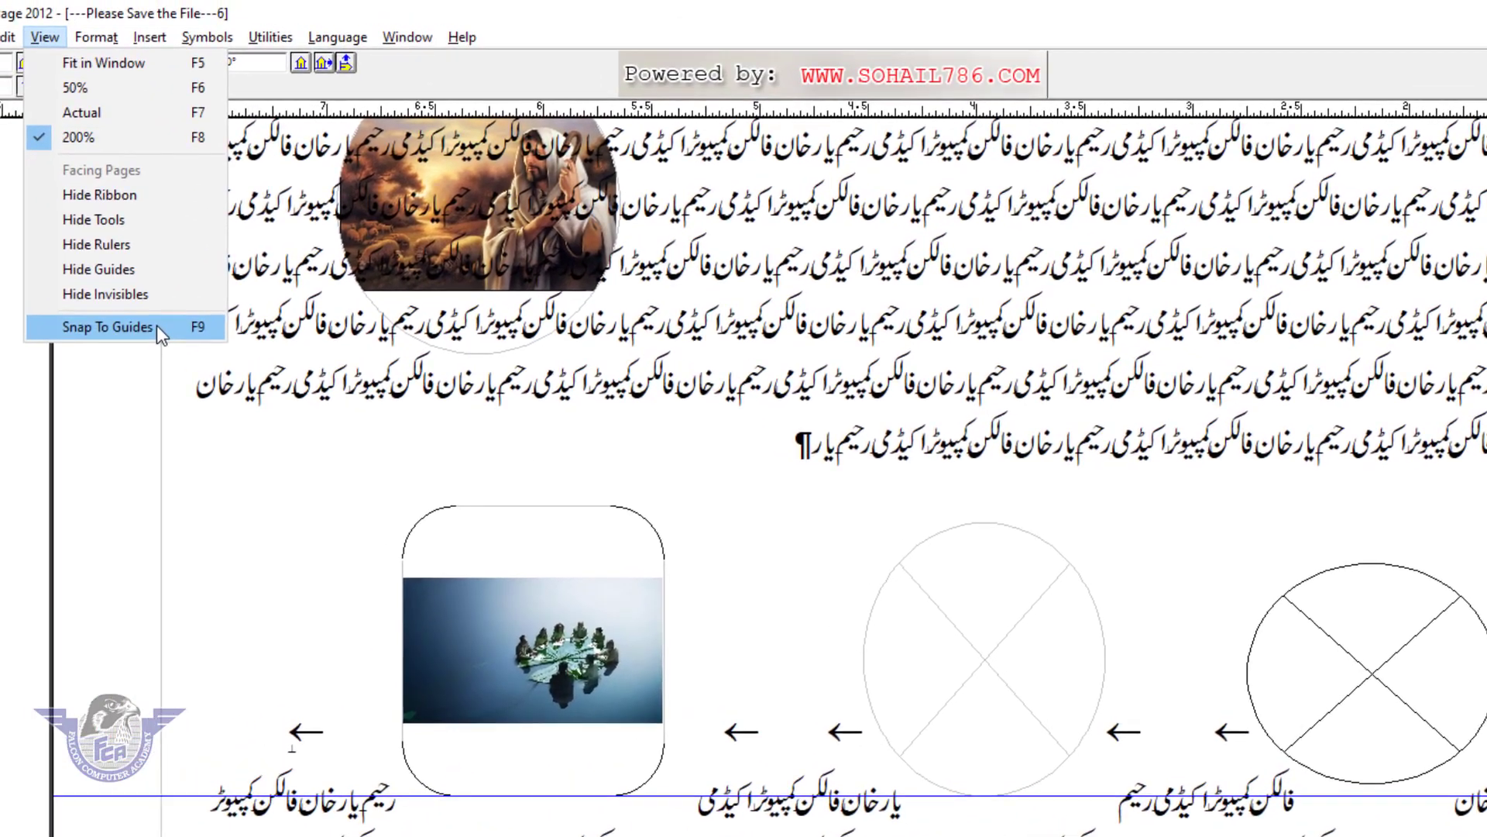
left_click(155, 326)
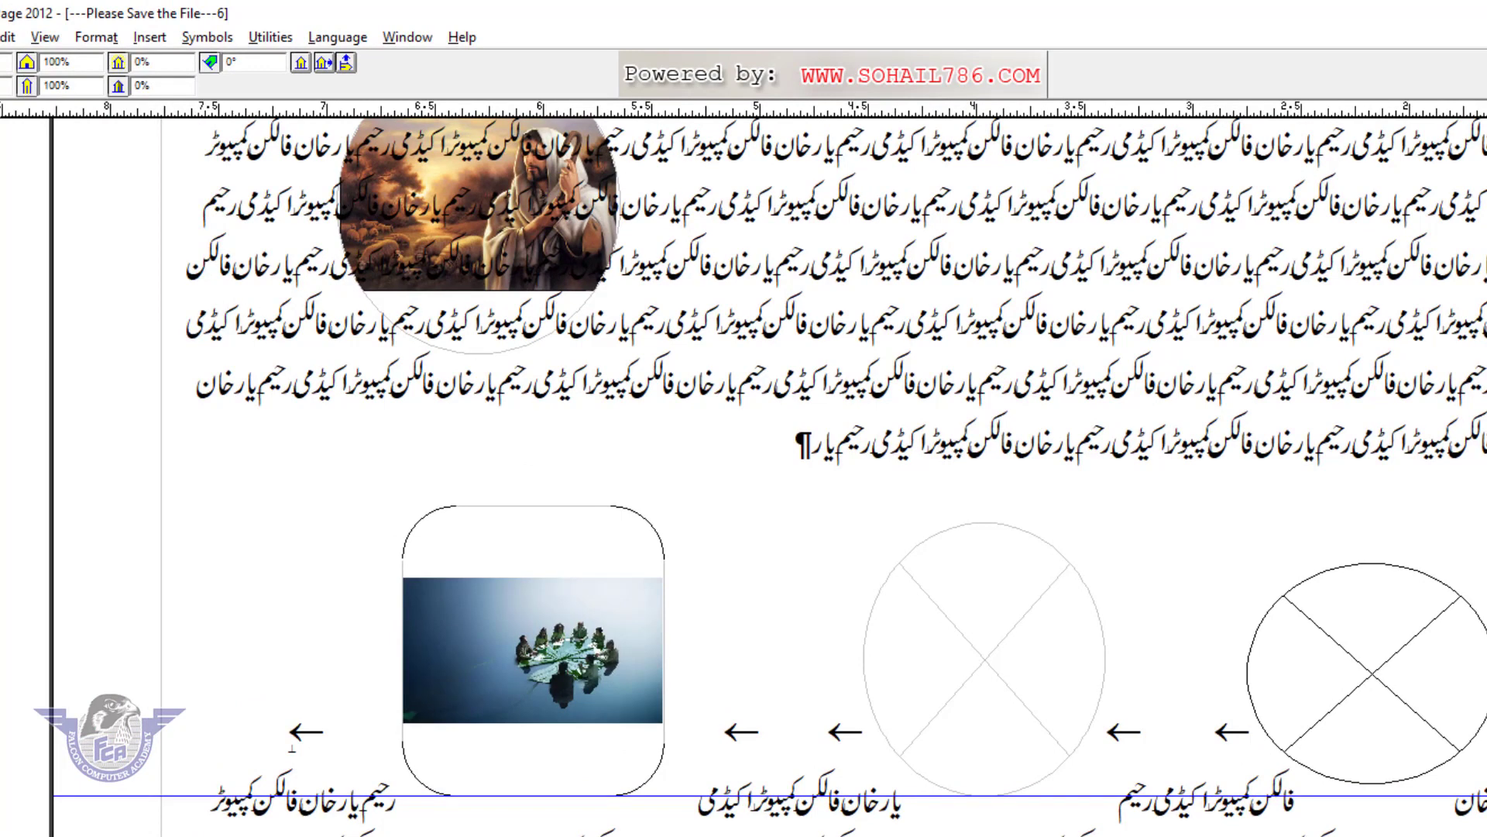
left_click(2, 348)
left_click_drag(186, 540, 341, 790)
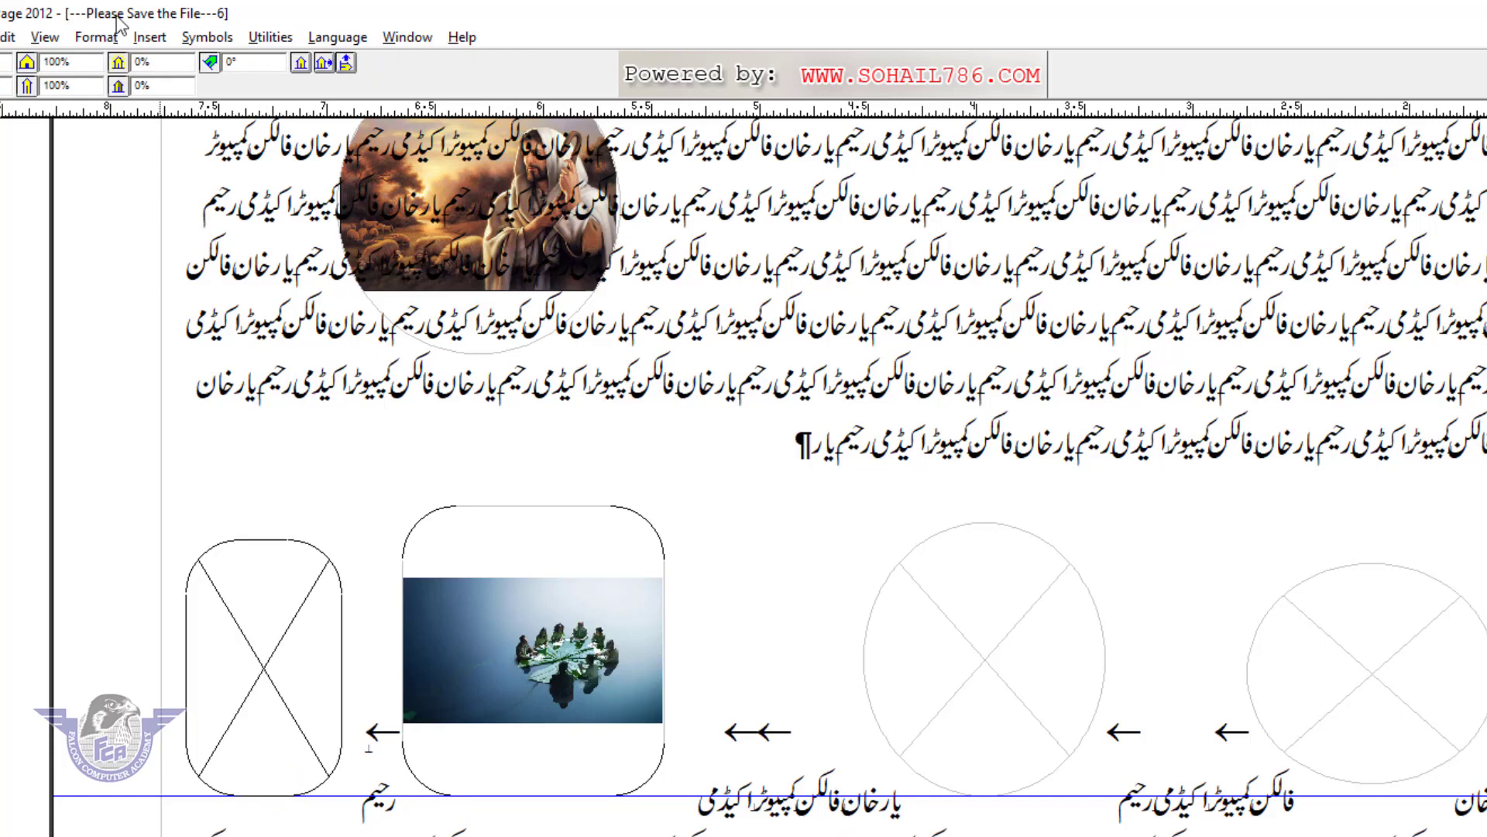
Step: Look at the document's page setup for size, orientation, margins and columns, and close it without changes
left_click(96, 38)
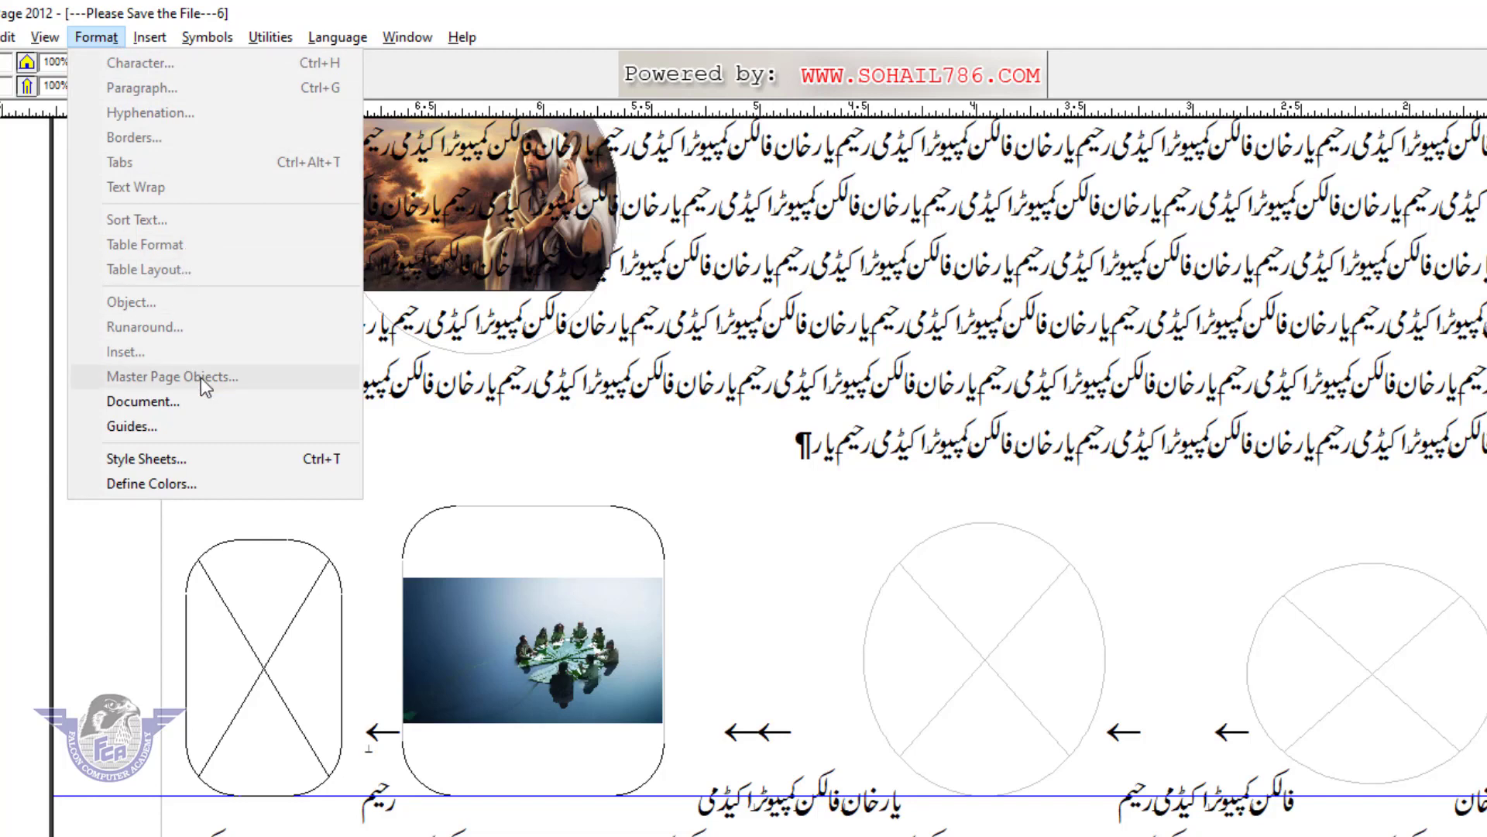
left_click(190, 404)
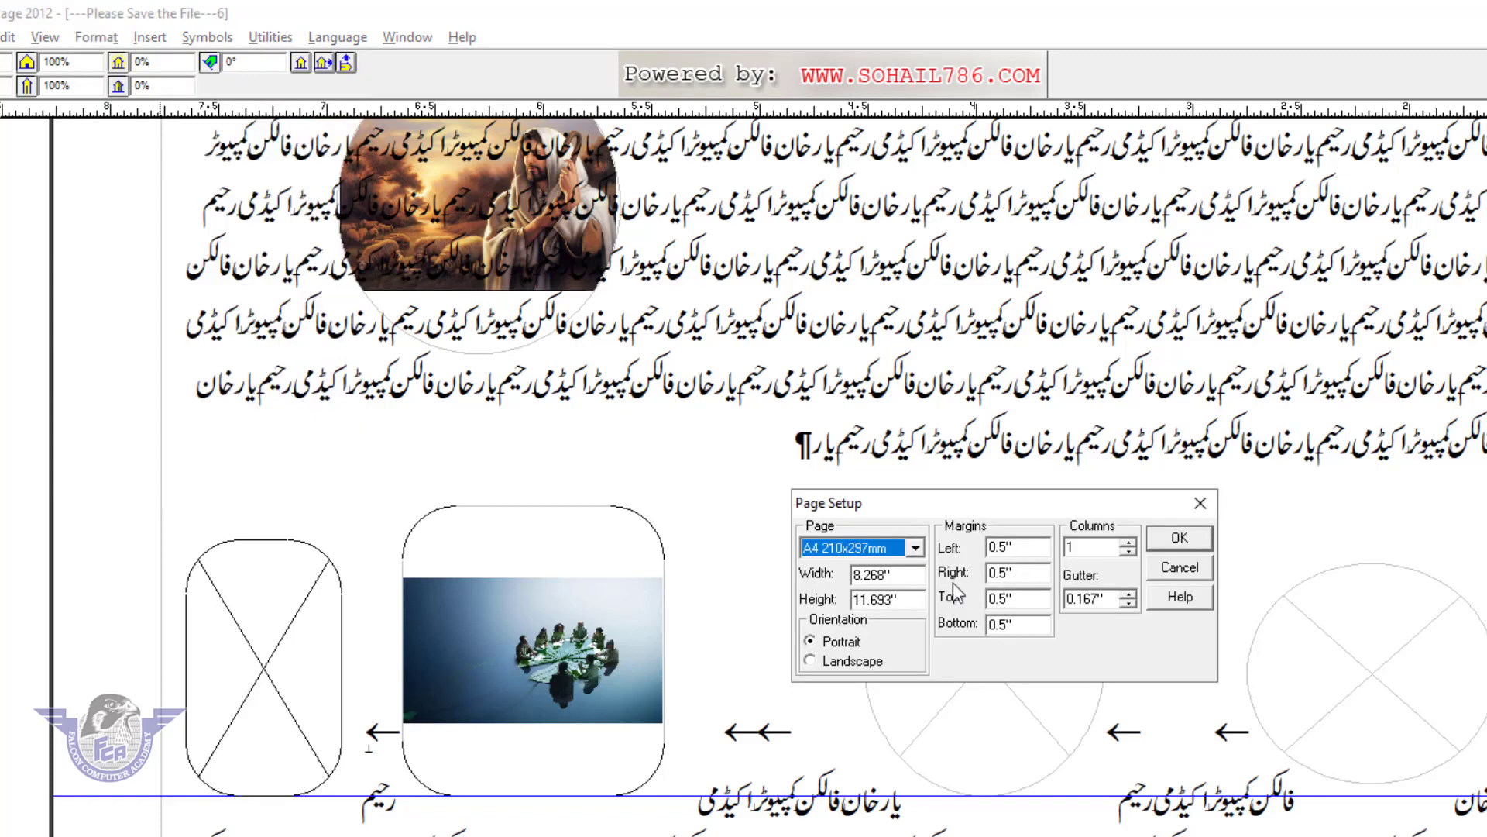
left_click(1181, 569)
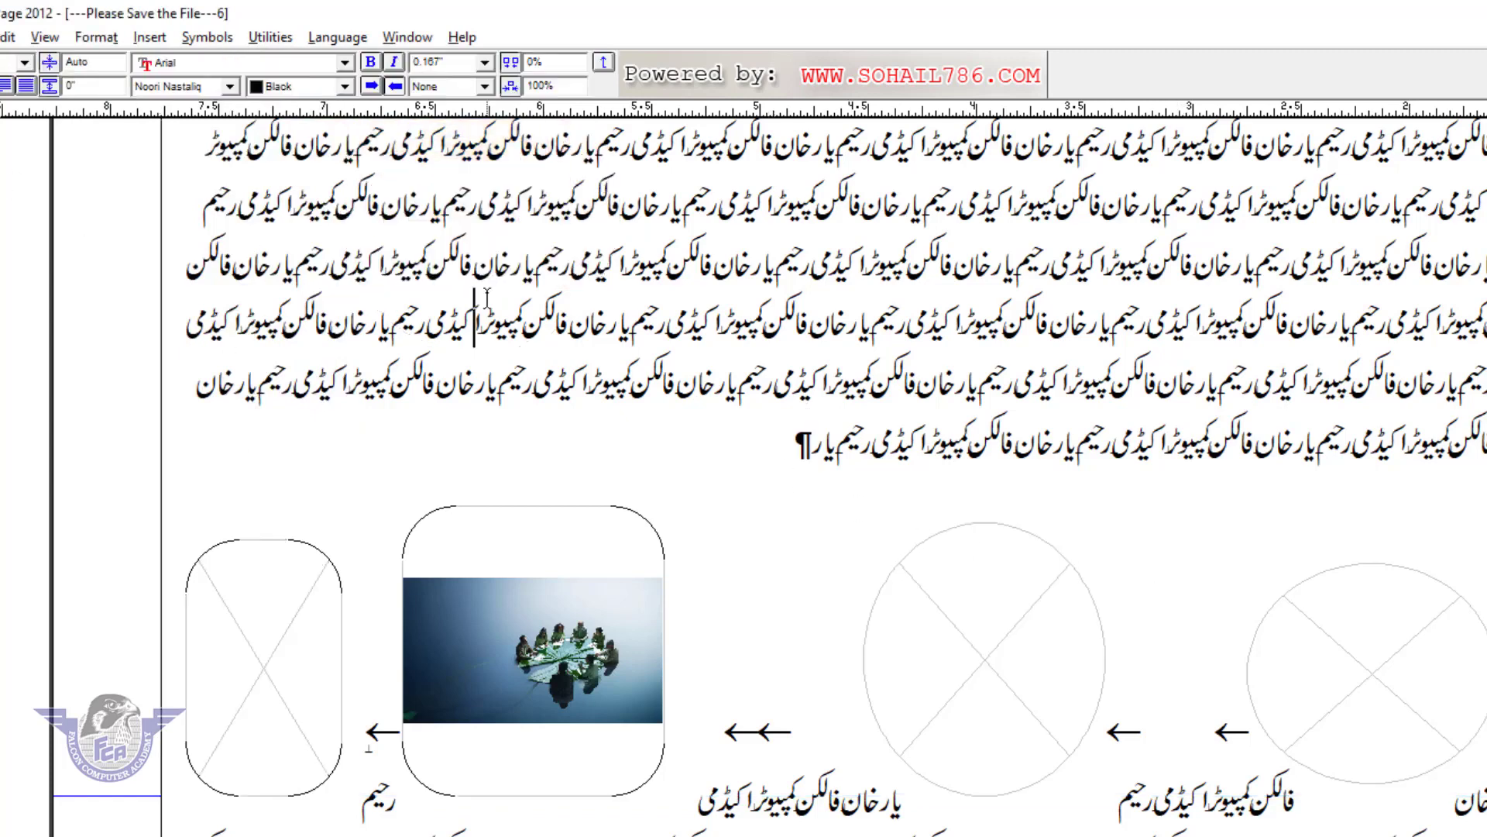
Step: Look through the list of insertable symbols and their shortcuts without inserting any
left_click(203, 38)
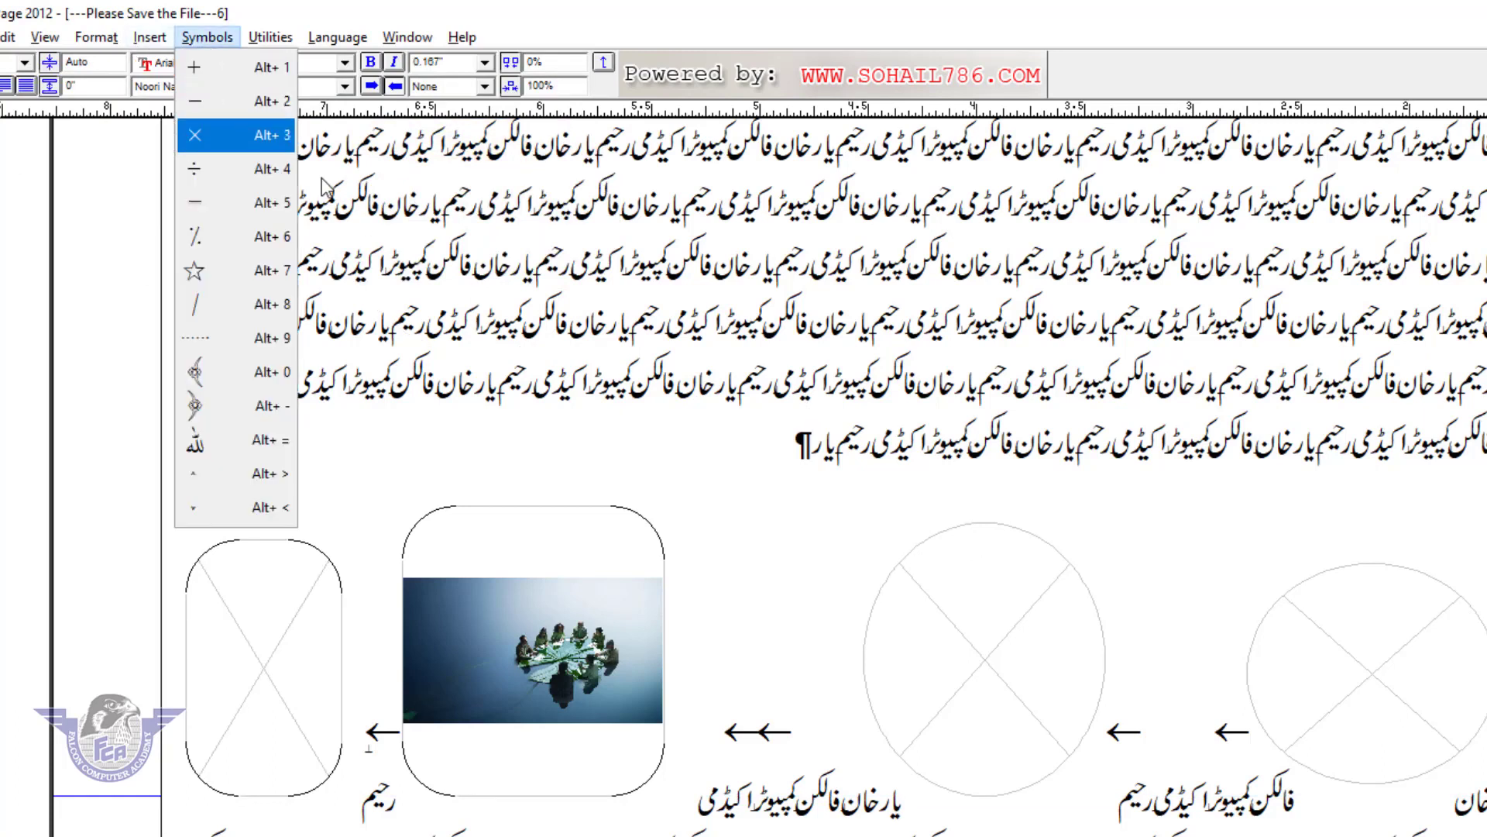
left_click(1247, 564)
left_click(1187, 382)
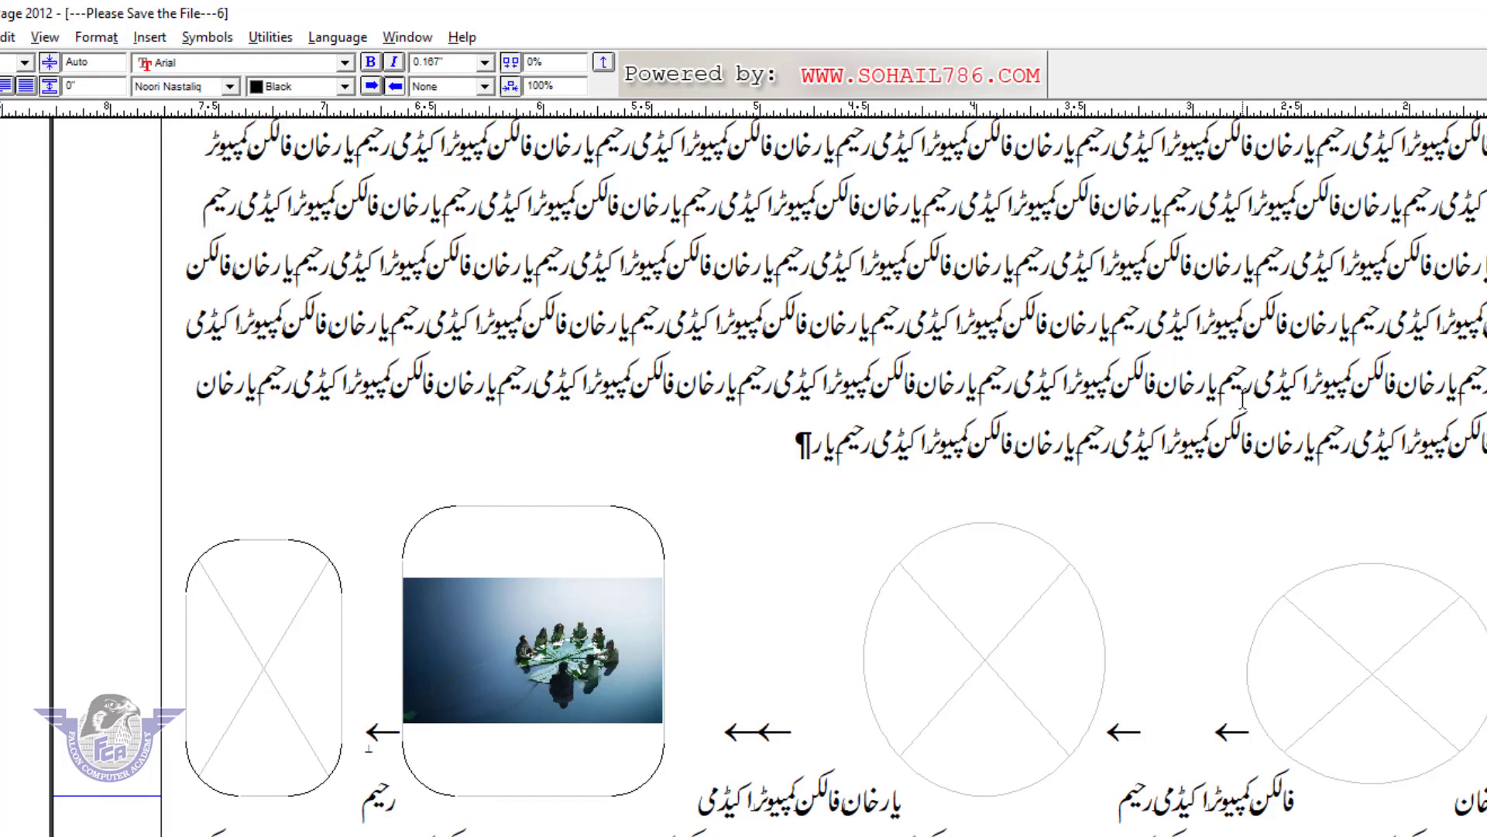
Step: Create a new blank document
key("ctrl+n")
key("Return")
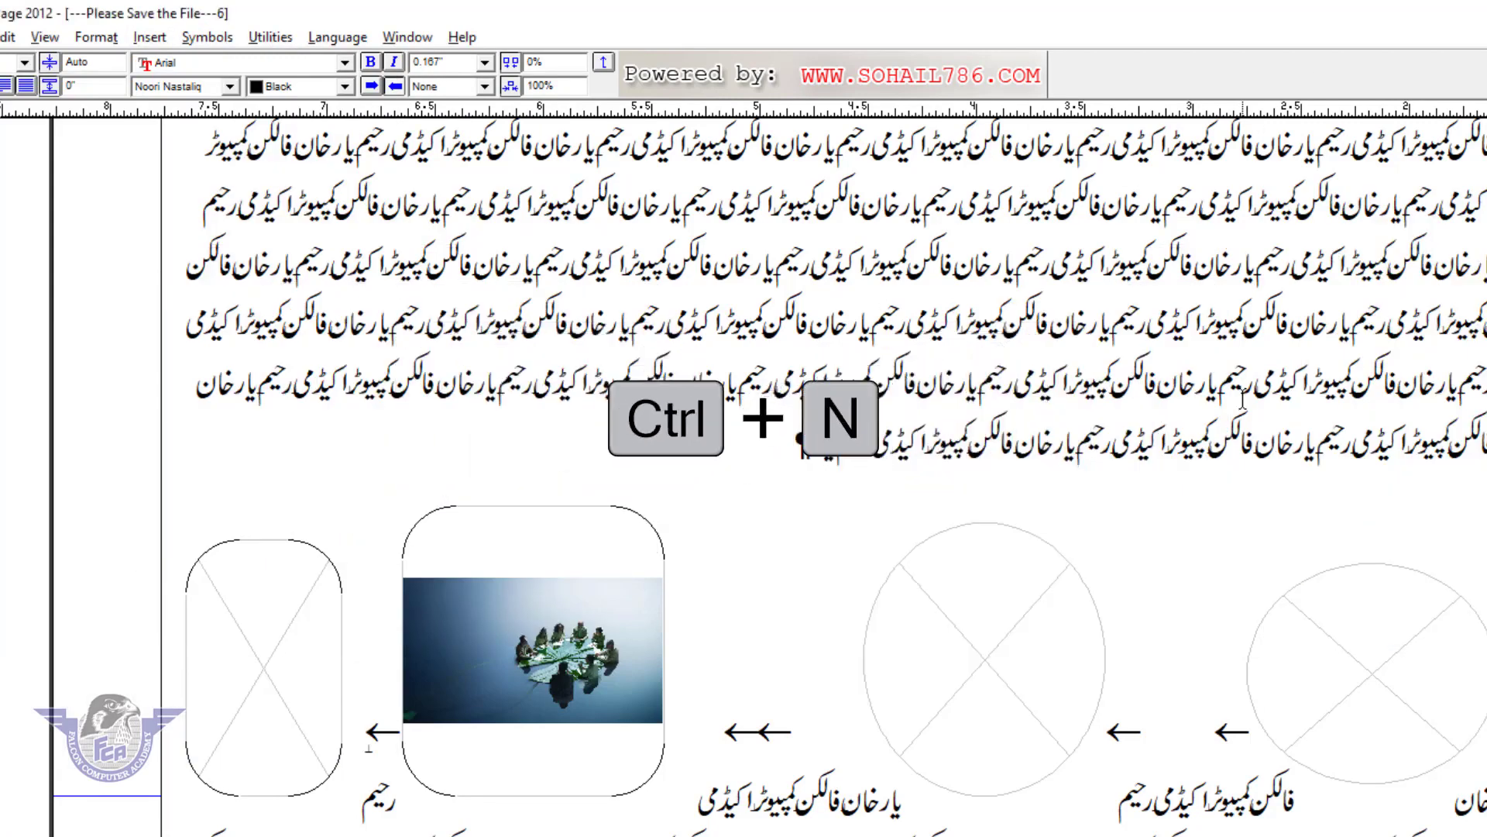
key("ctrl+2")
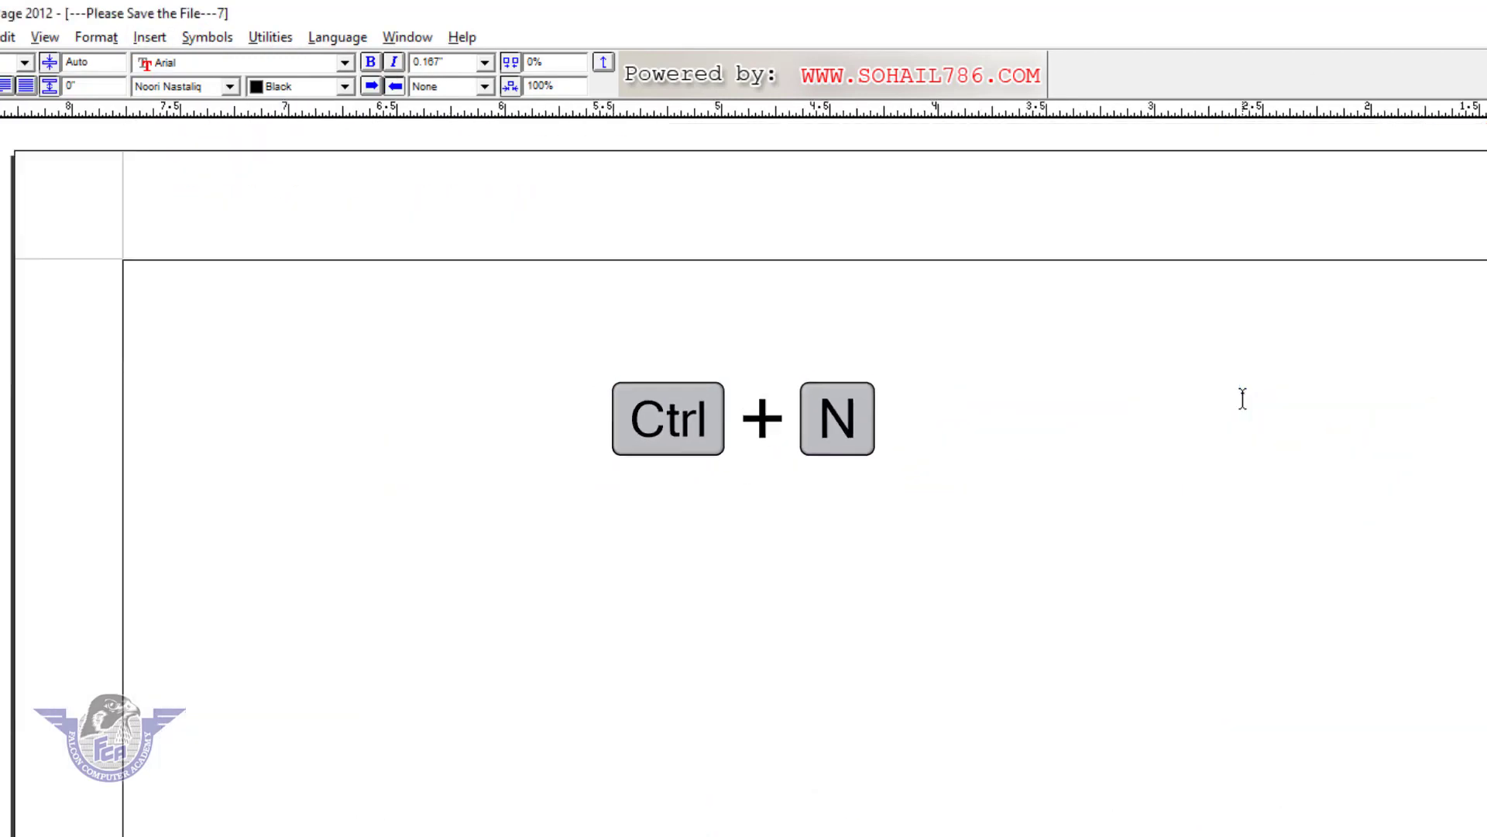
Step: Insert the symbols + − × ÷ = ٪ ☆ /, the dotted line, both ornate brackets and the ﷲ ligature on the first line
type("+-")
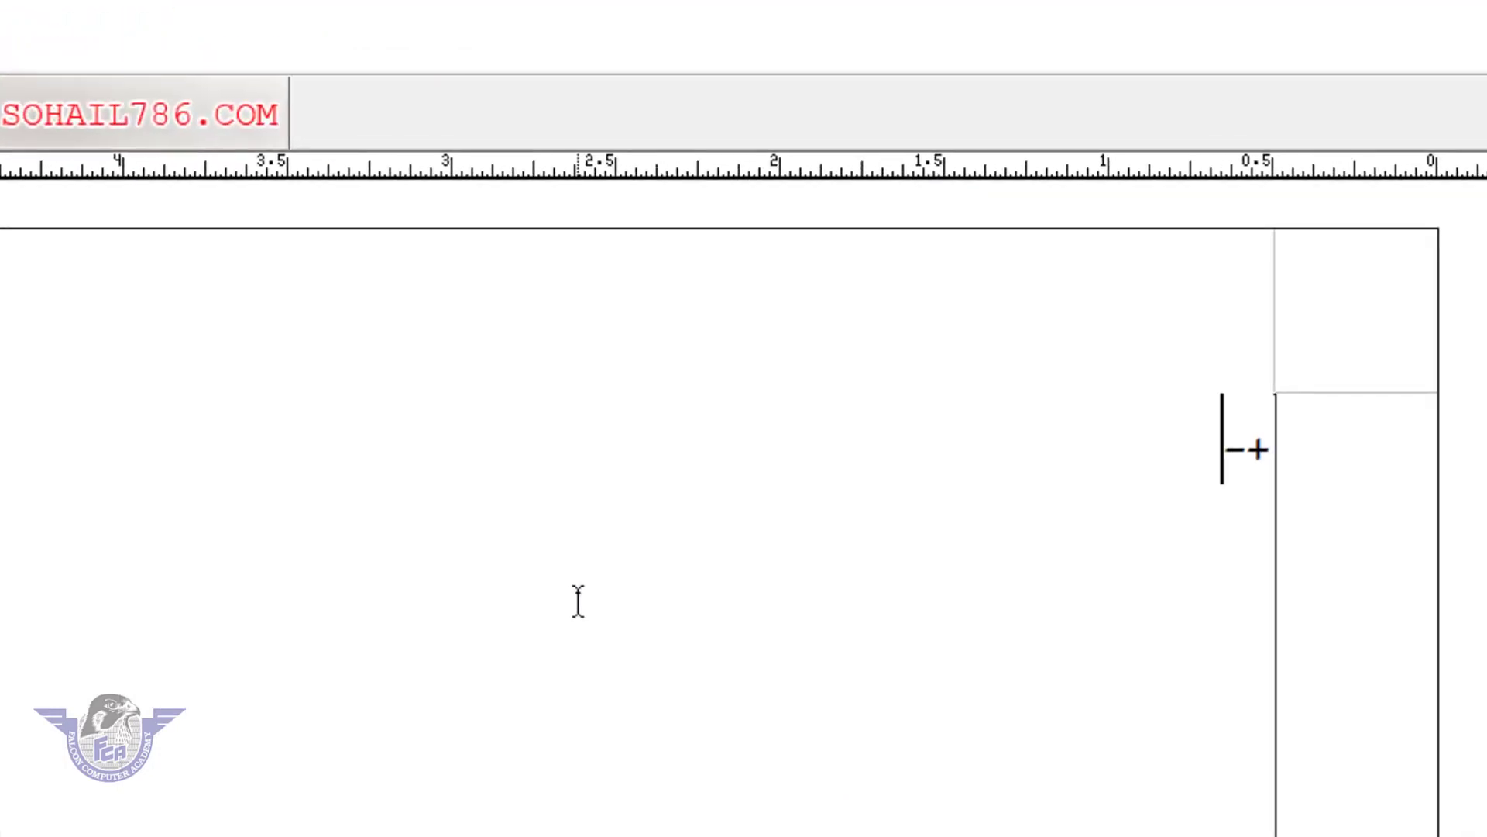
type("x÷=%")
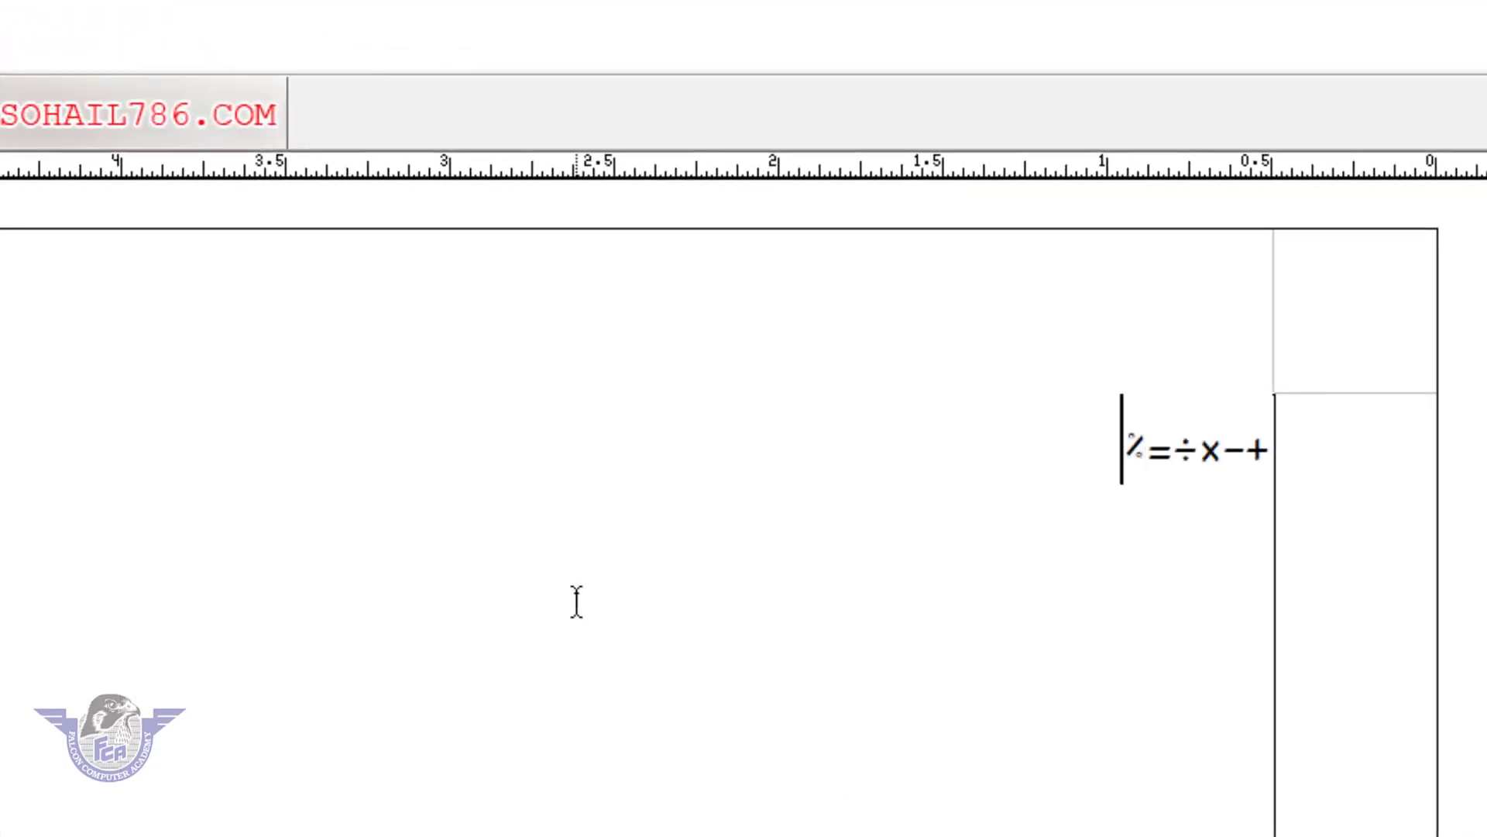
type("*/......﴾")
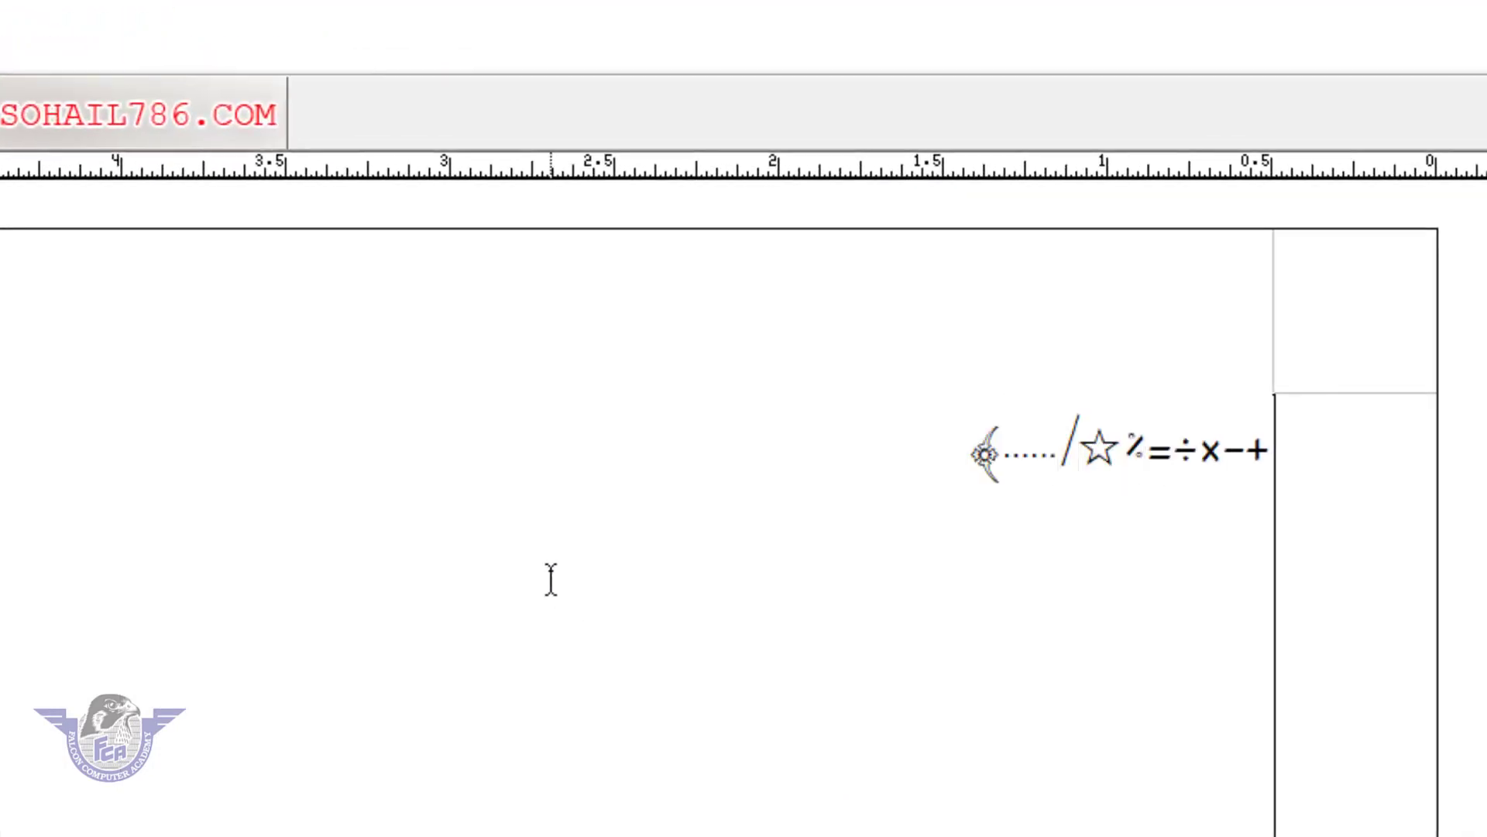
type("﴿ﷲ")
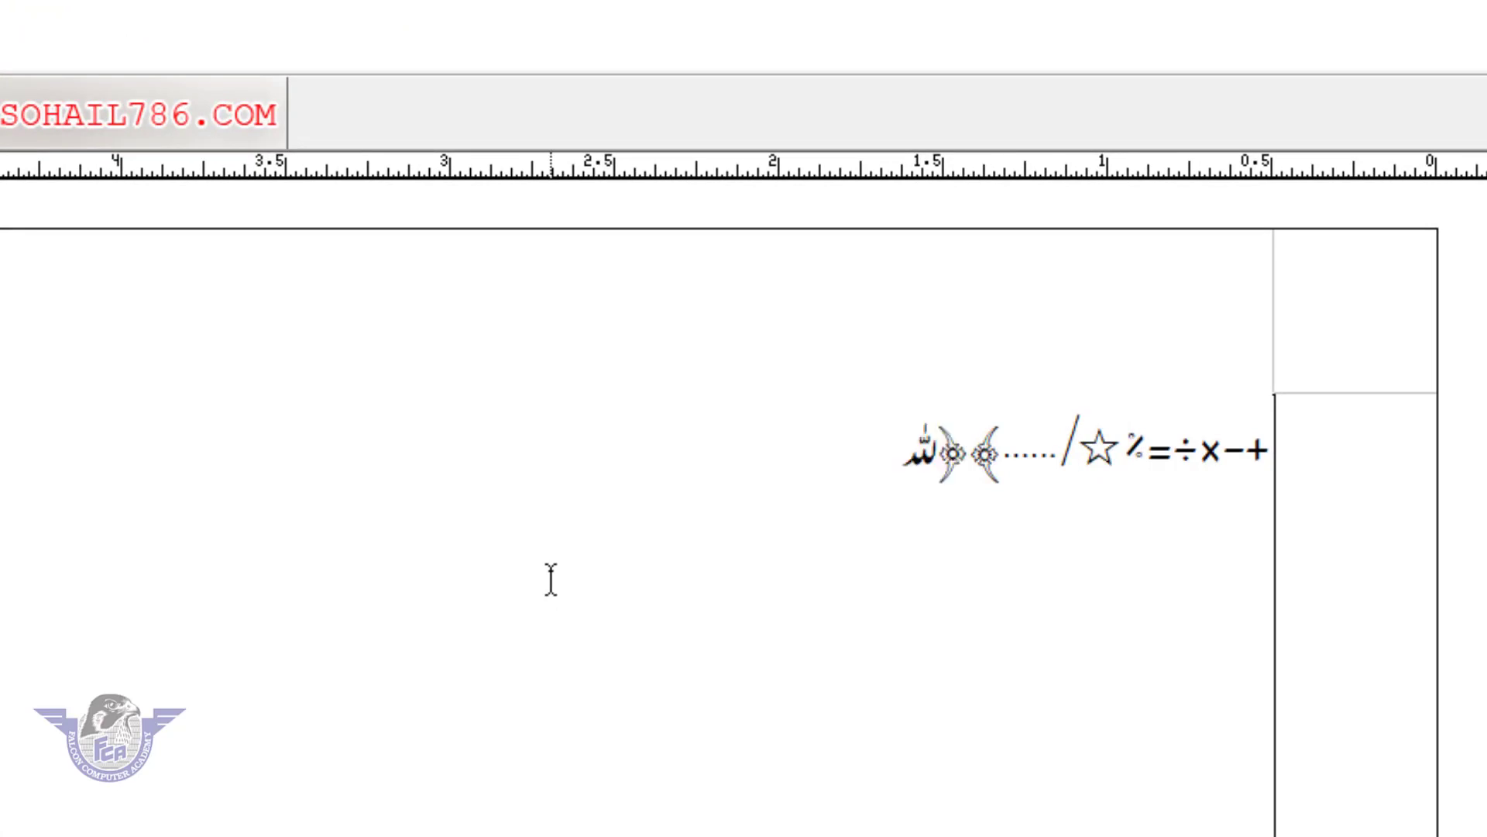
Step: Replace the line of symbols with the word اللہ and set its font size to 60 pt
key("ctrl+a")
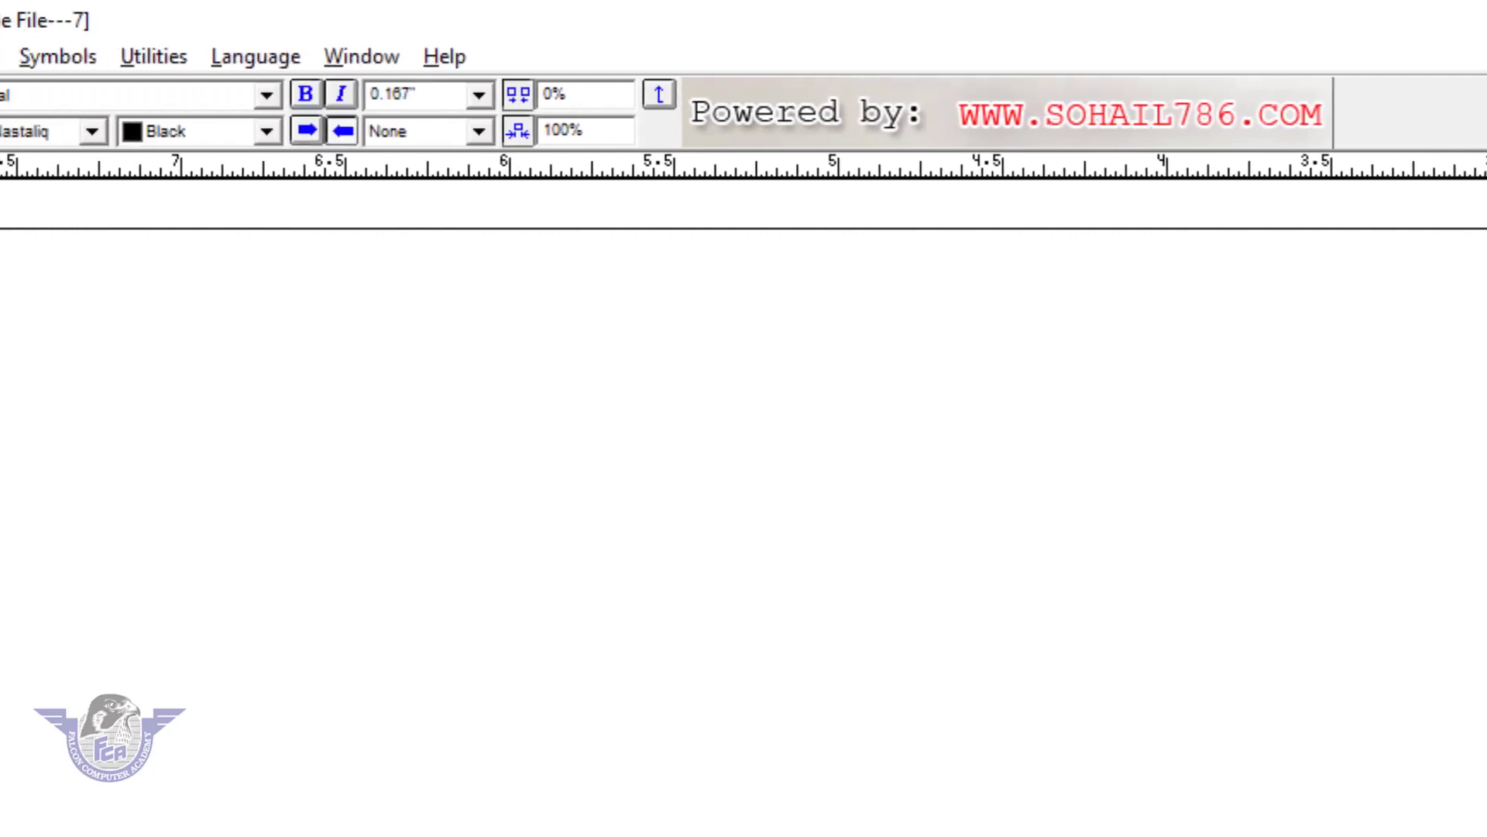
type("اللہ")
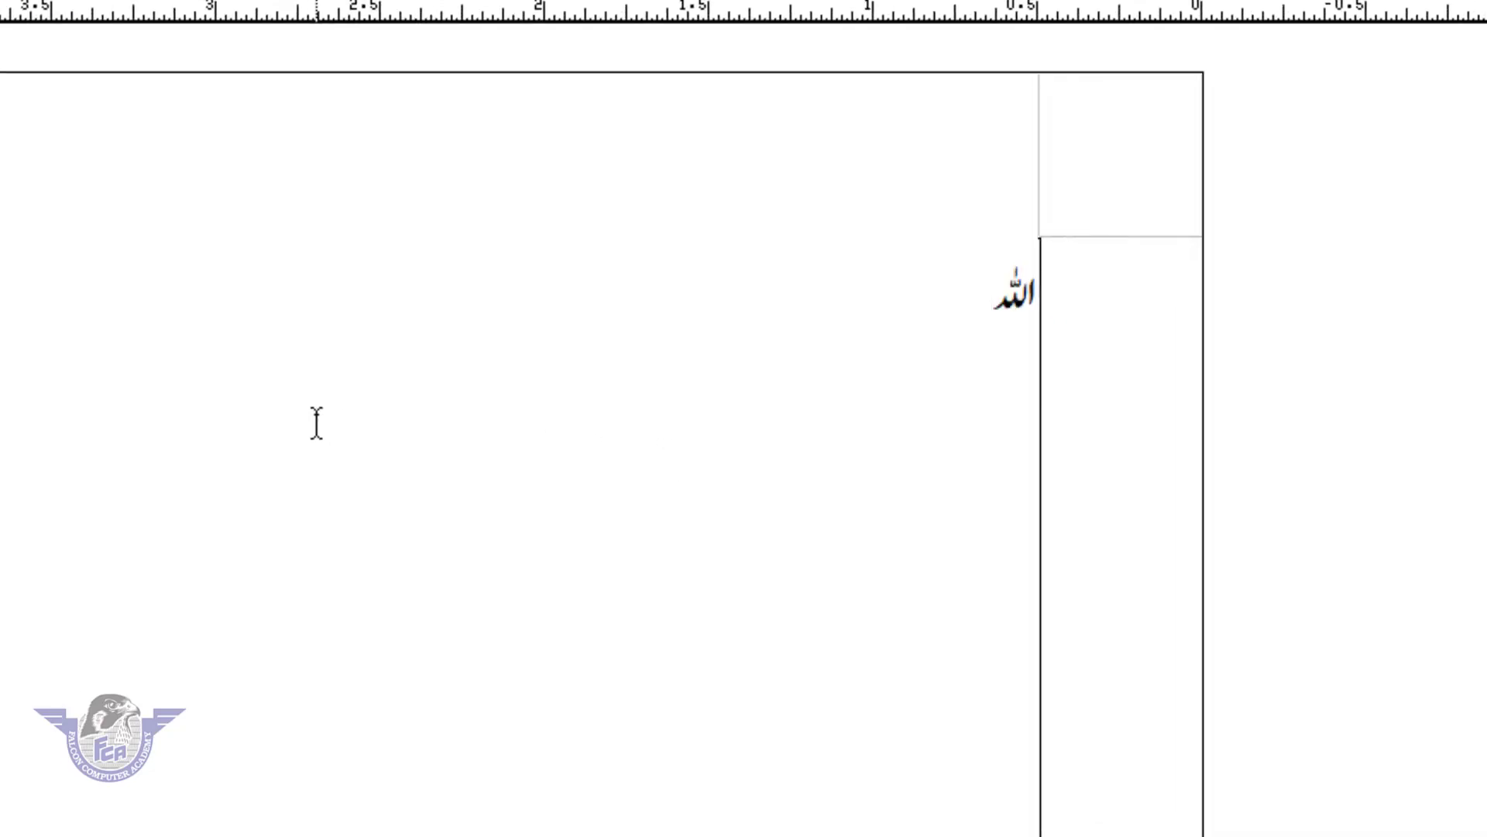
left_click_drag(985, 293, 1258, 283)
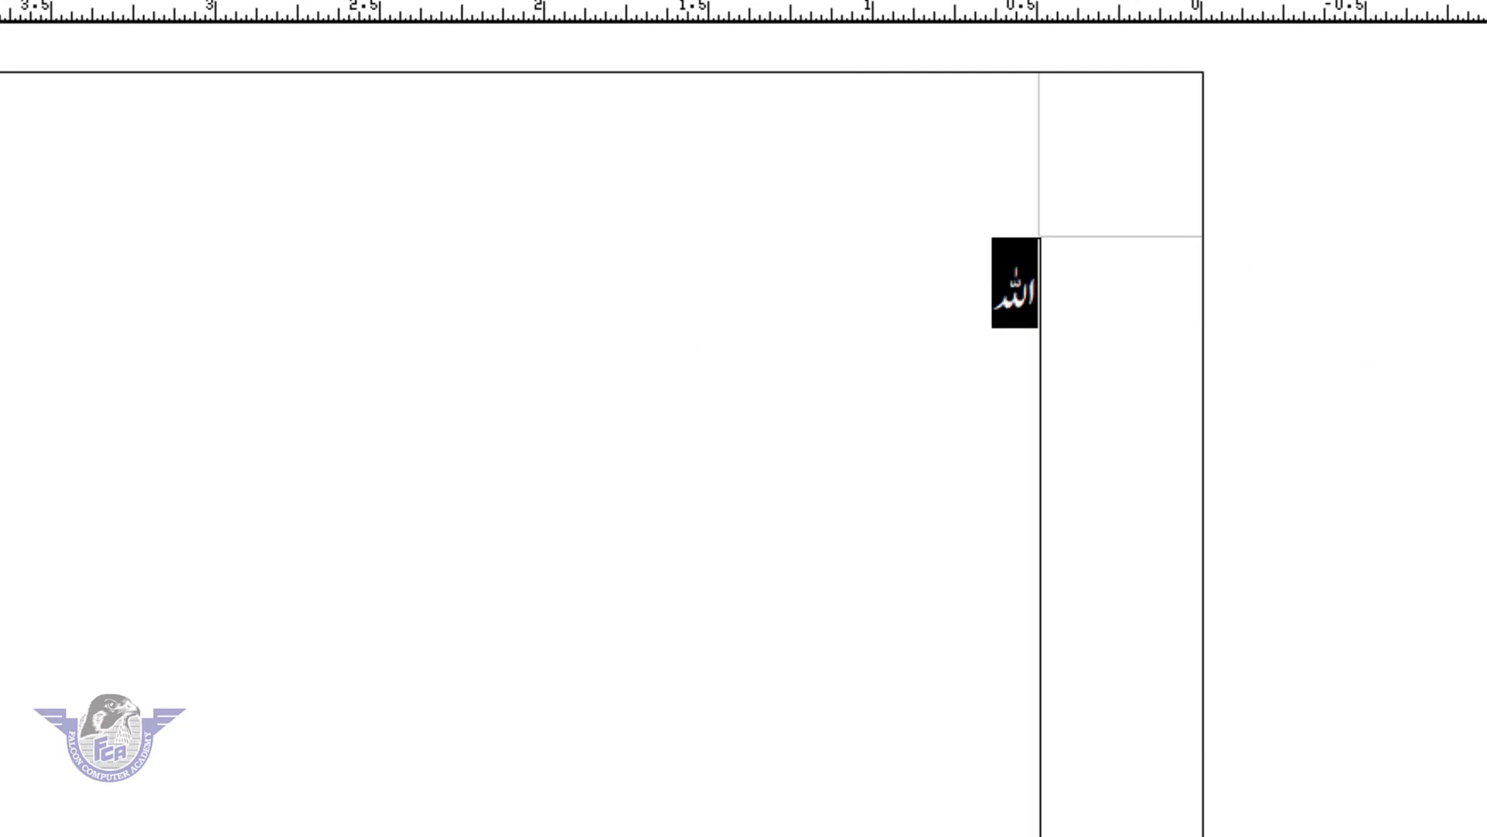
key("Return")
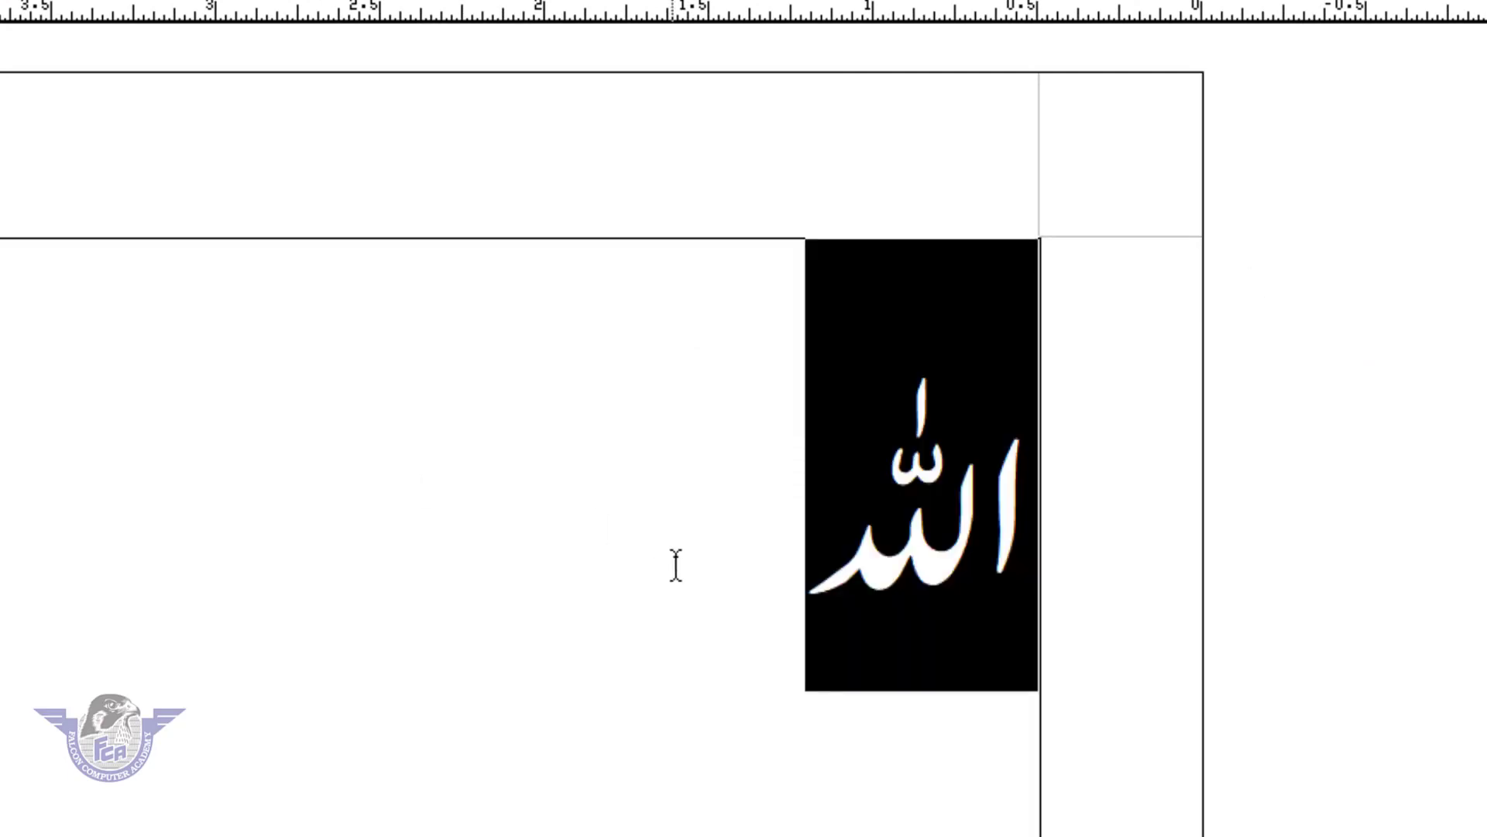
Step: Change the font of the word اللہ on the first line to Aswad
left_click(62, 42)
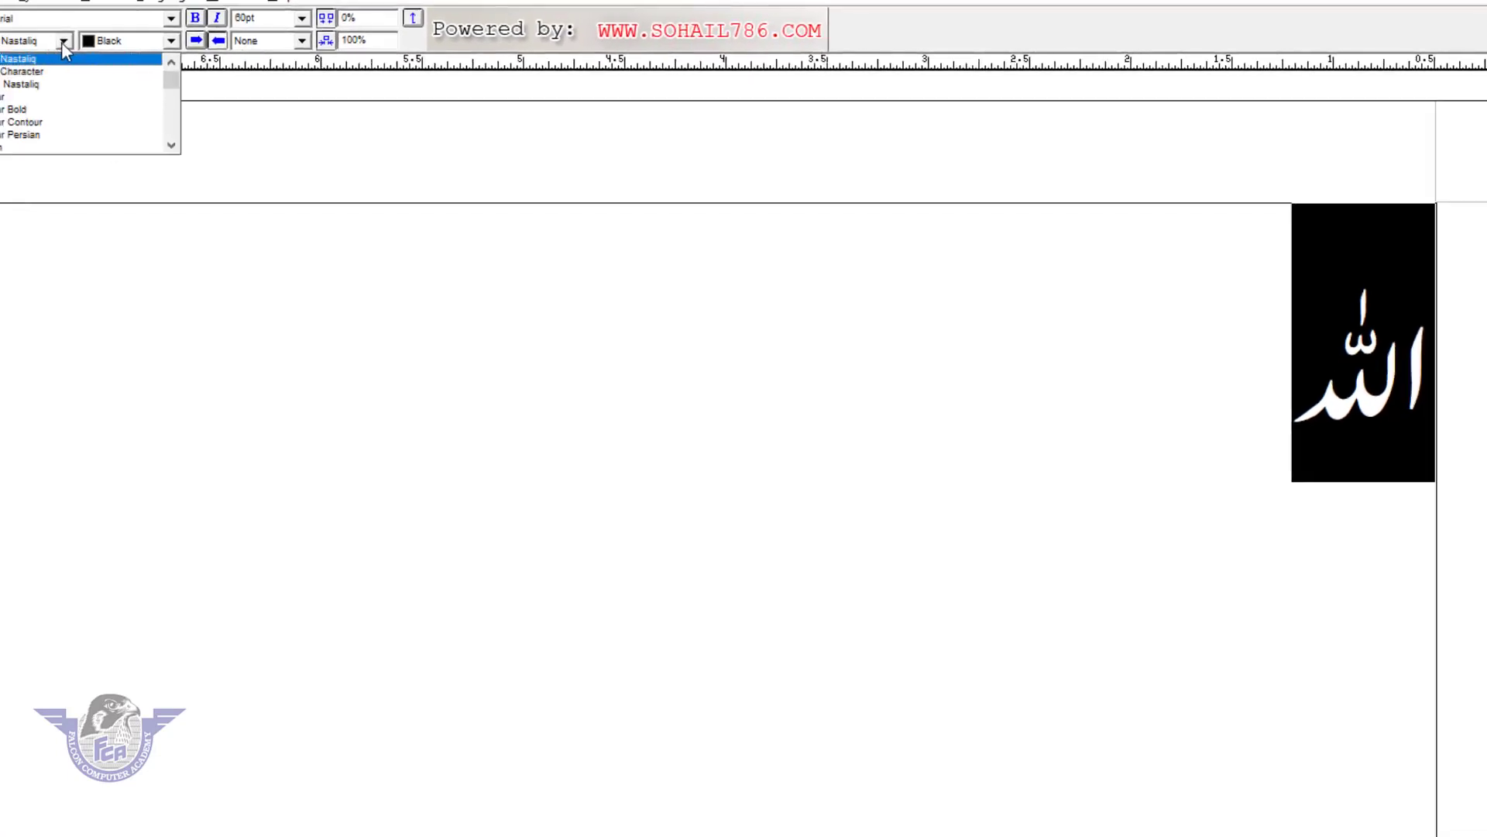
left_click(19, 59)
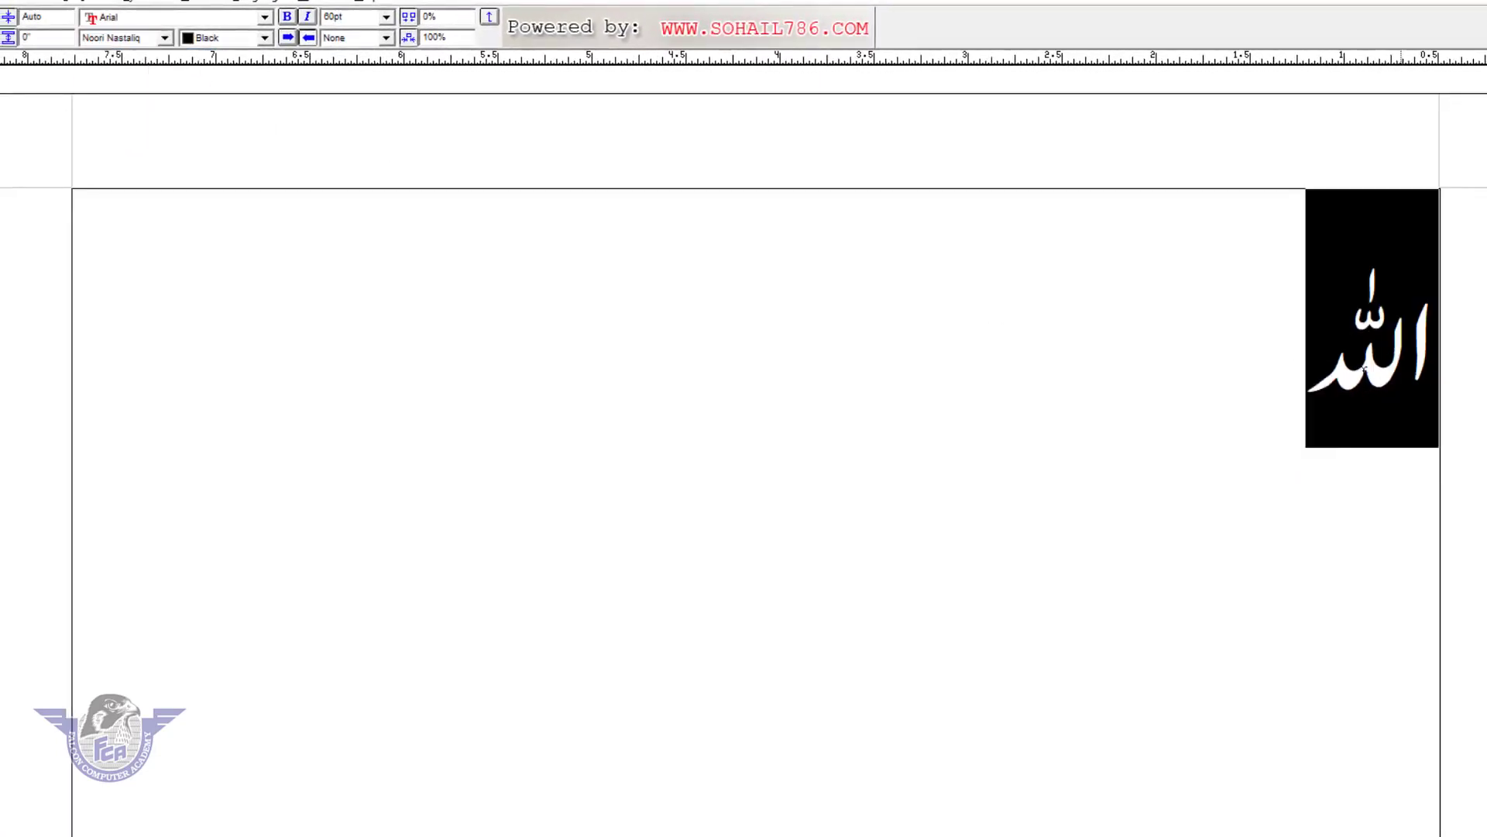
left_click(164, 37)
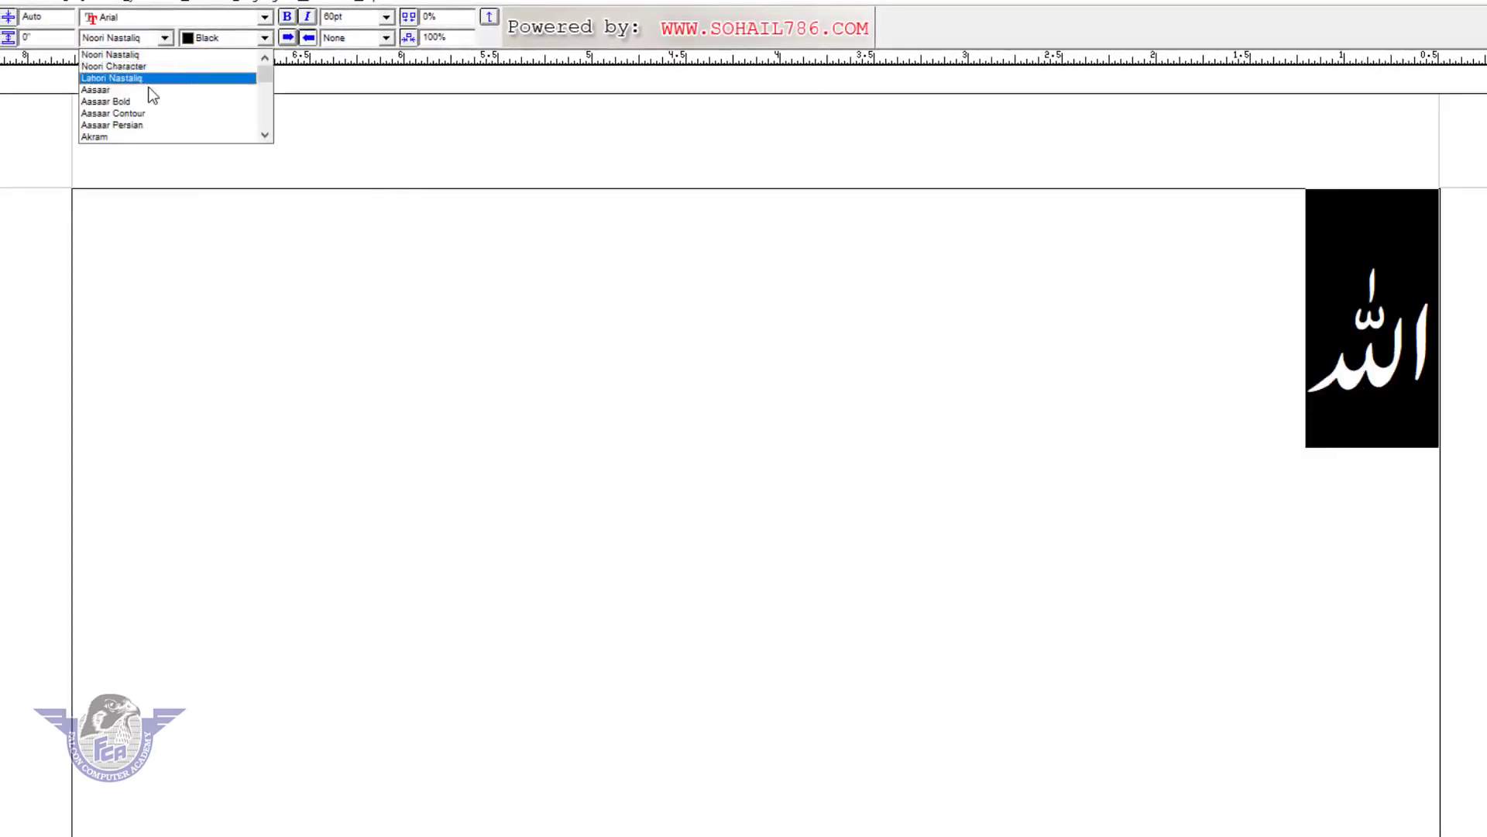
scroll(144, 124, "down", 1)
scroll(144, 124, "down", 1)
left_click(132, 135)
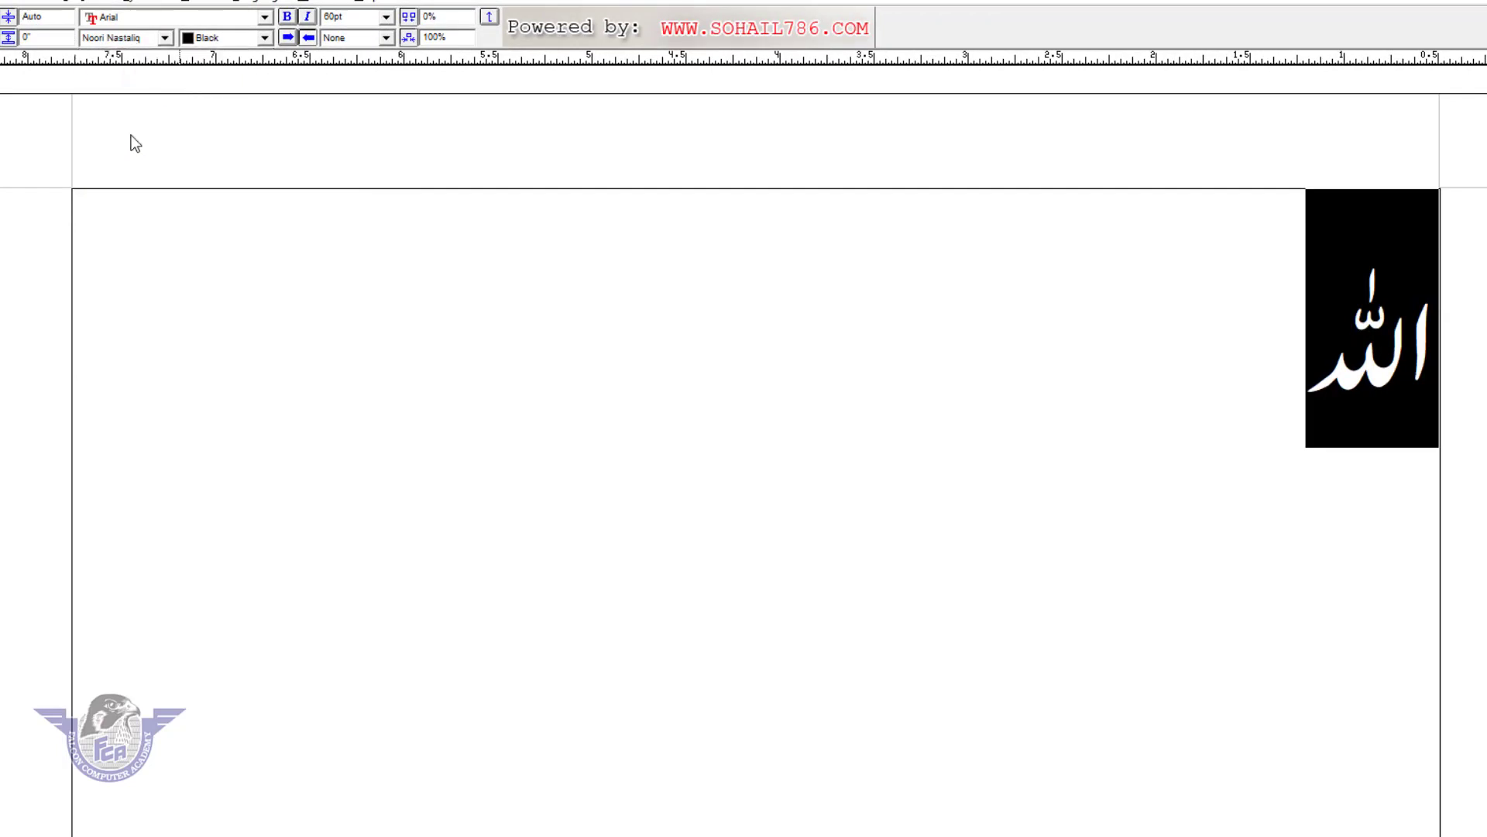
left_click(1272, 394)
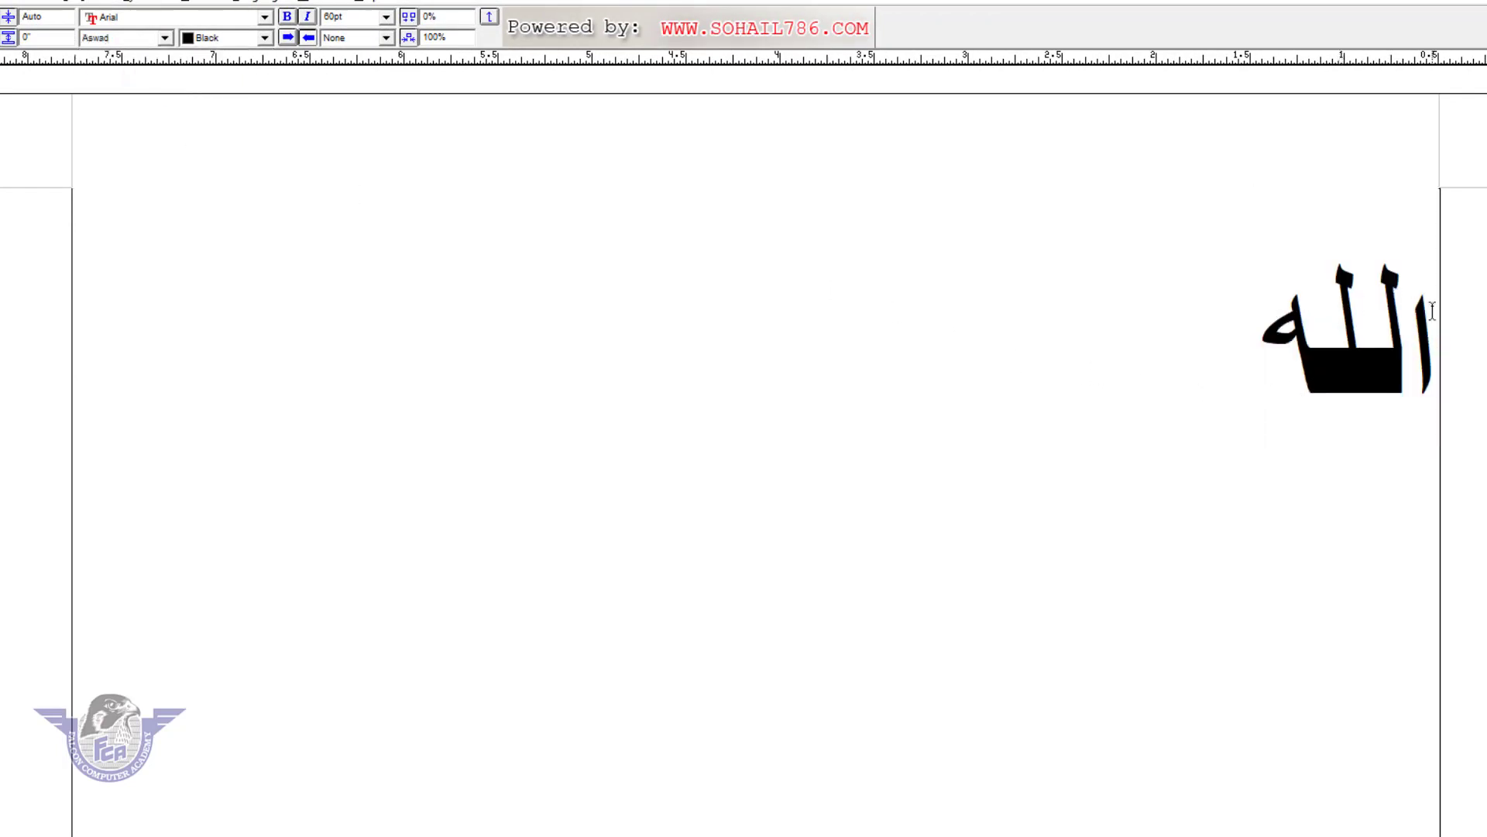
Step: Insert the ﷲ symbol into the Aswad-styled word on the first line
left_click_drag(1410, 337, 1257, 341)
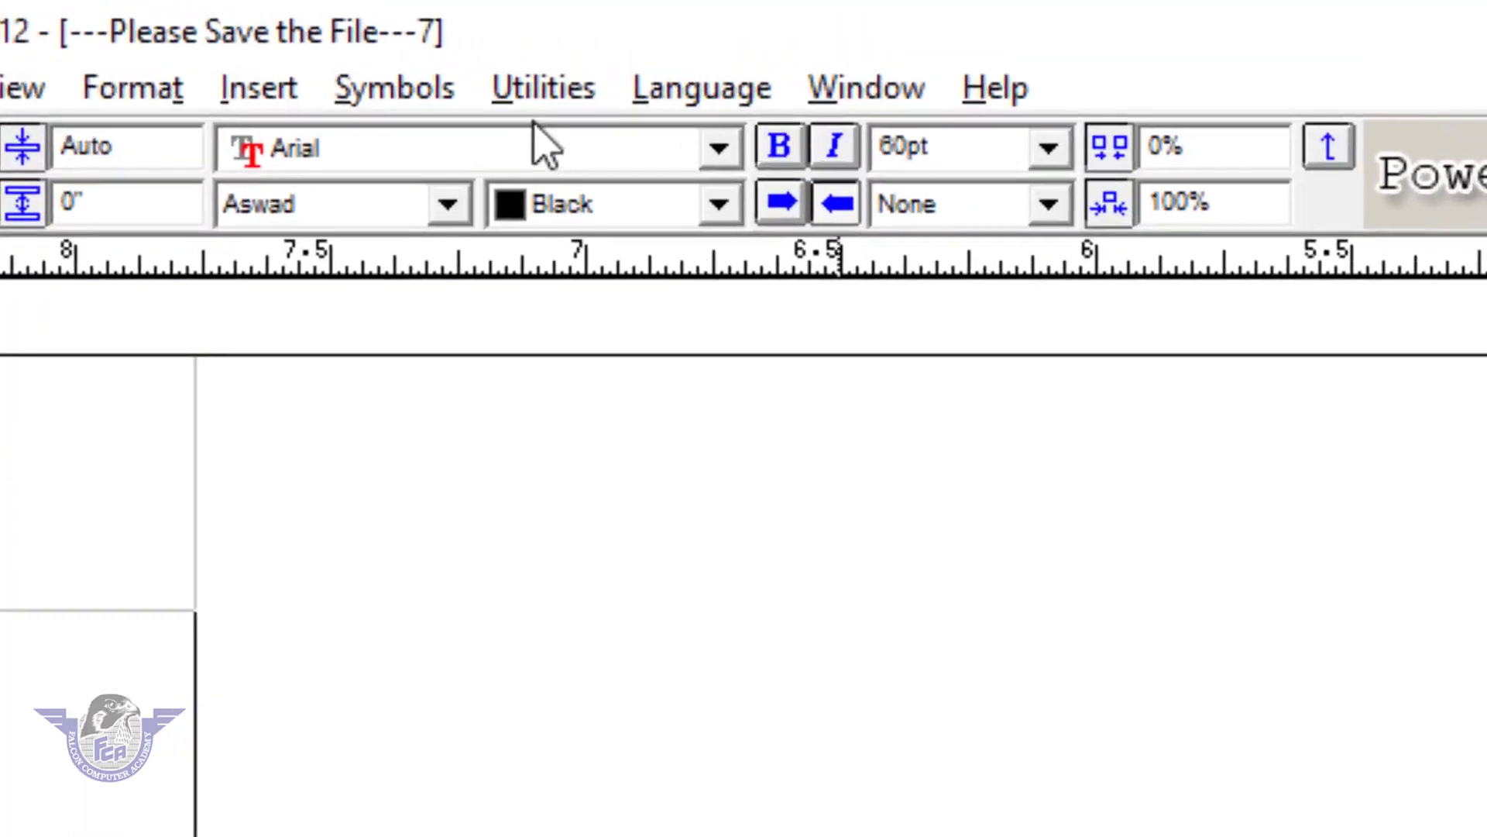
left_click(427, 91)
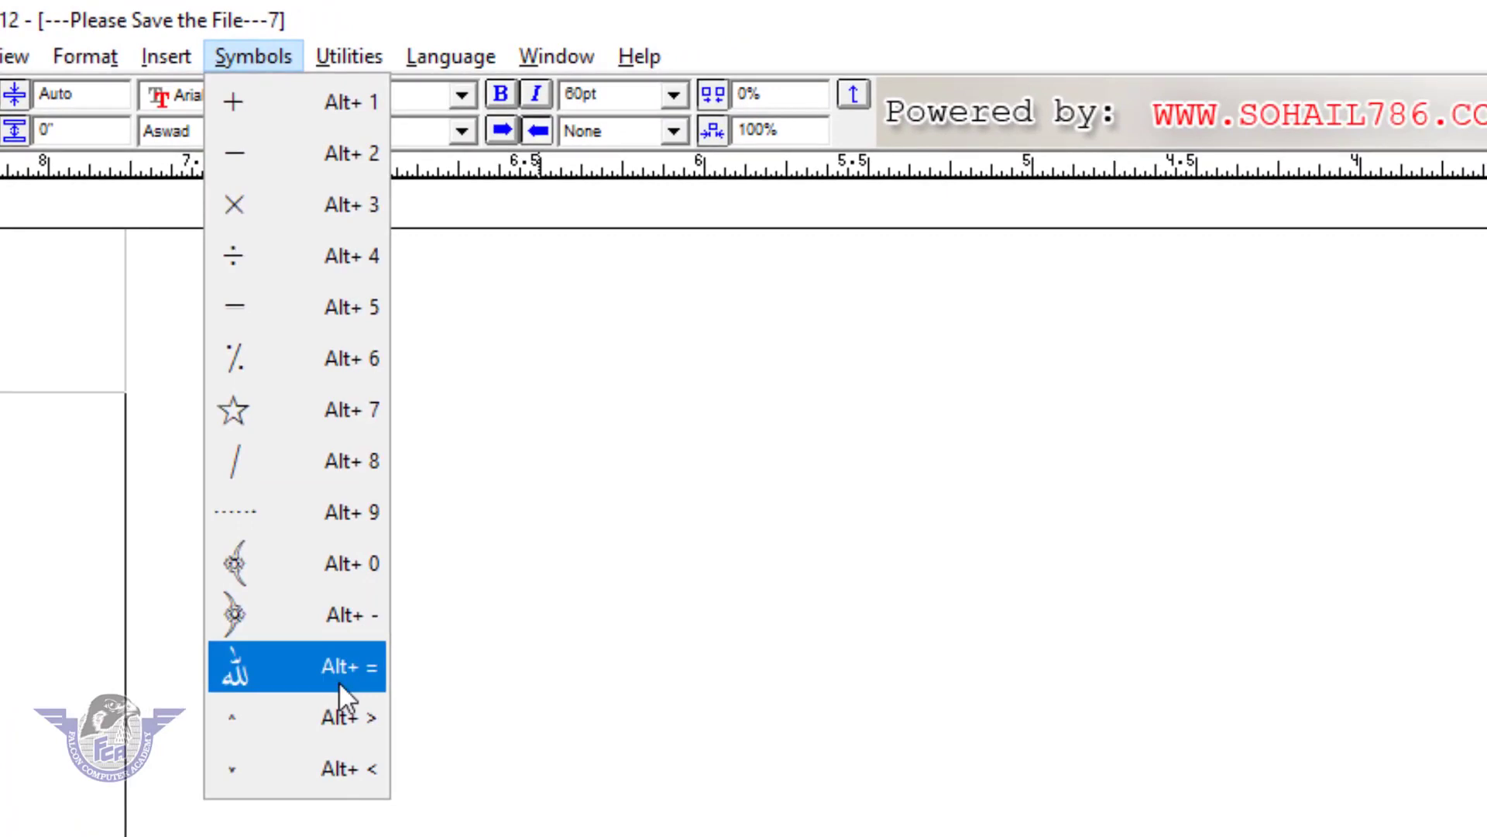
left_click(338, 674)
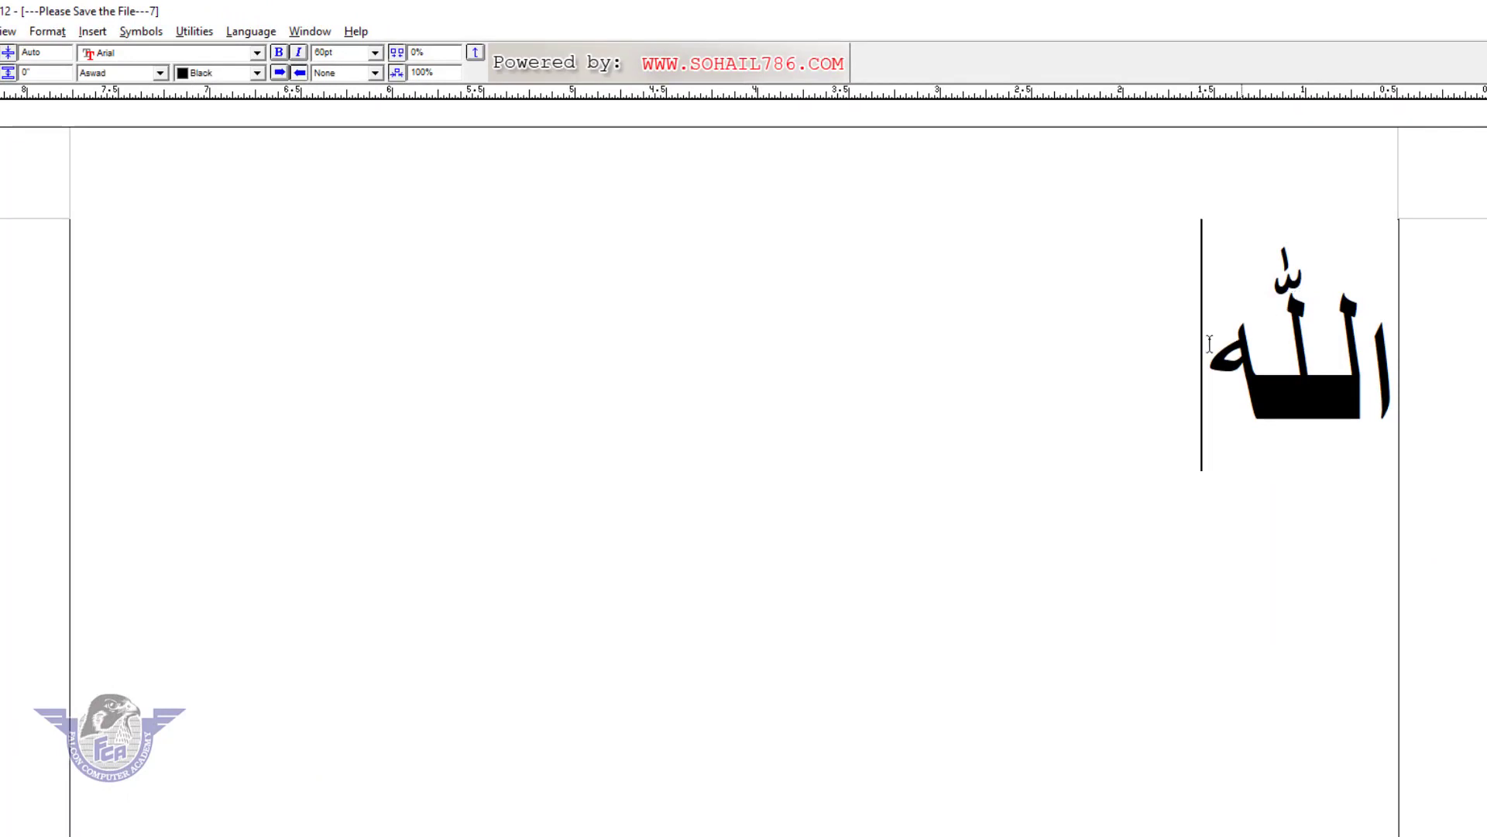
Step: Run Word Count on the document's text, close the result and look over the available Utilities commands
left_click(140, 32)
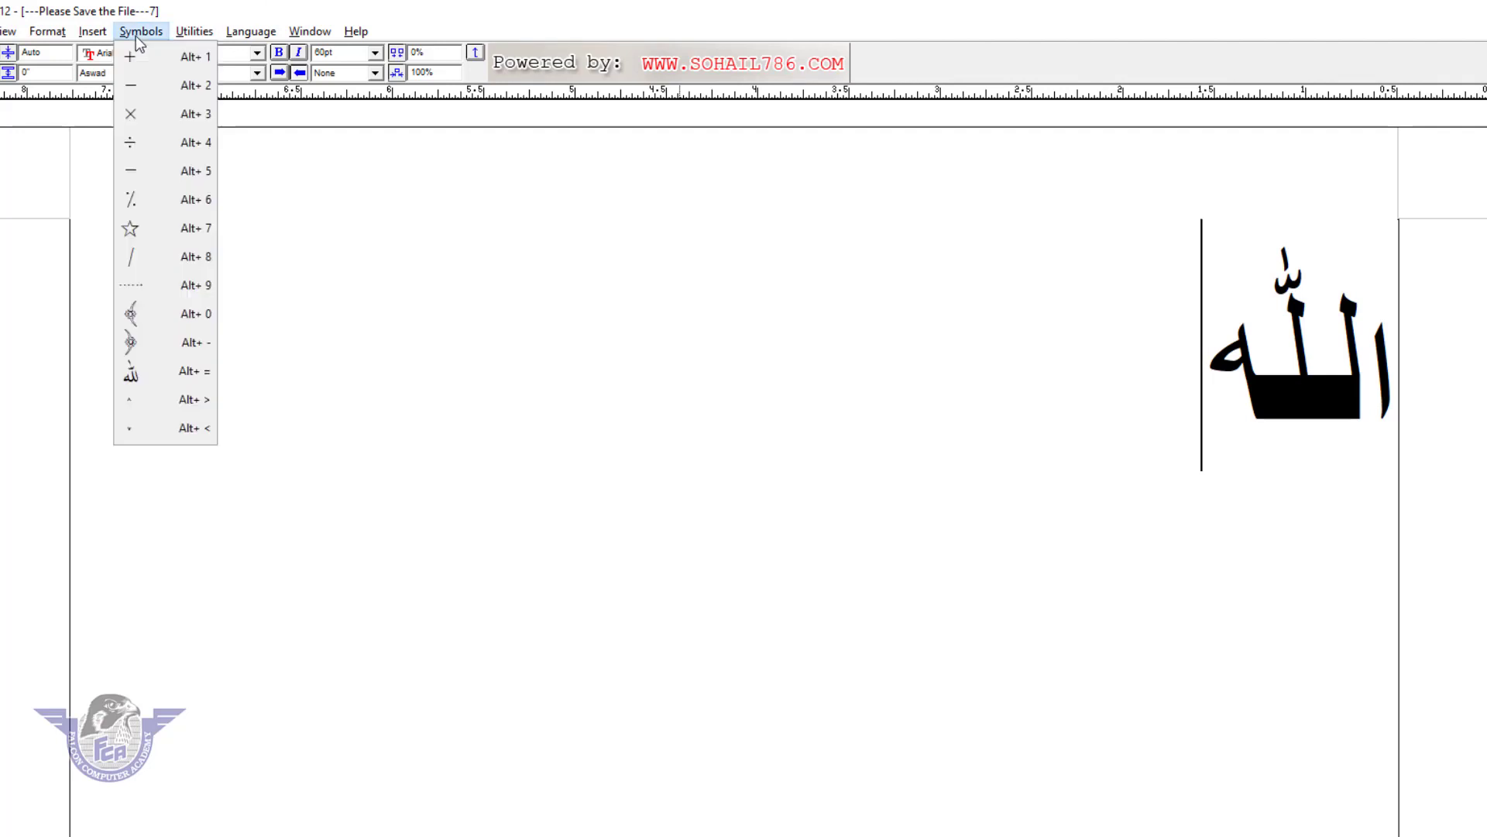
mouse_move(206, 35)
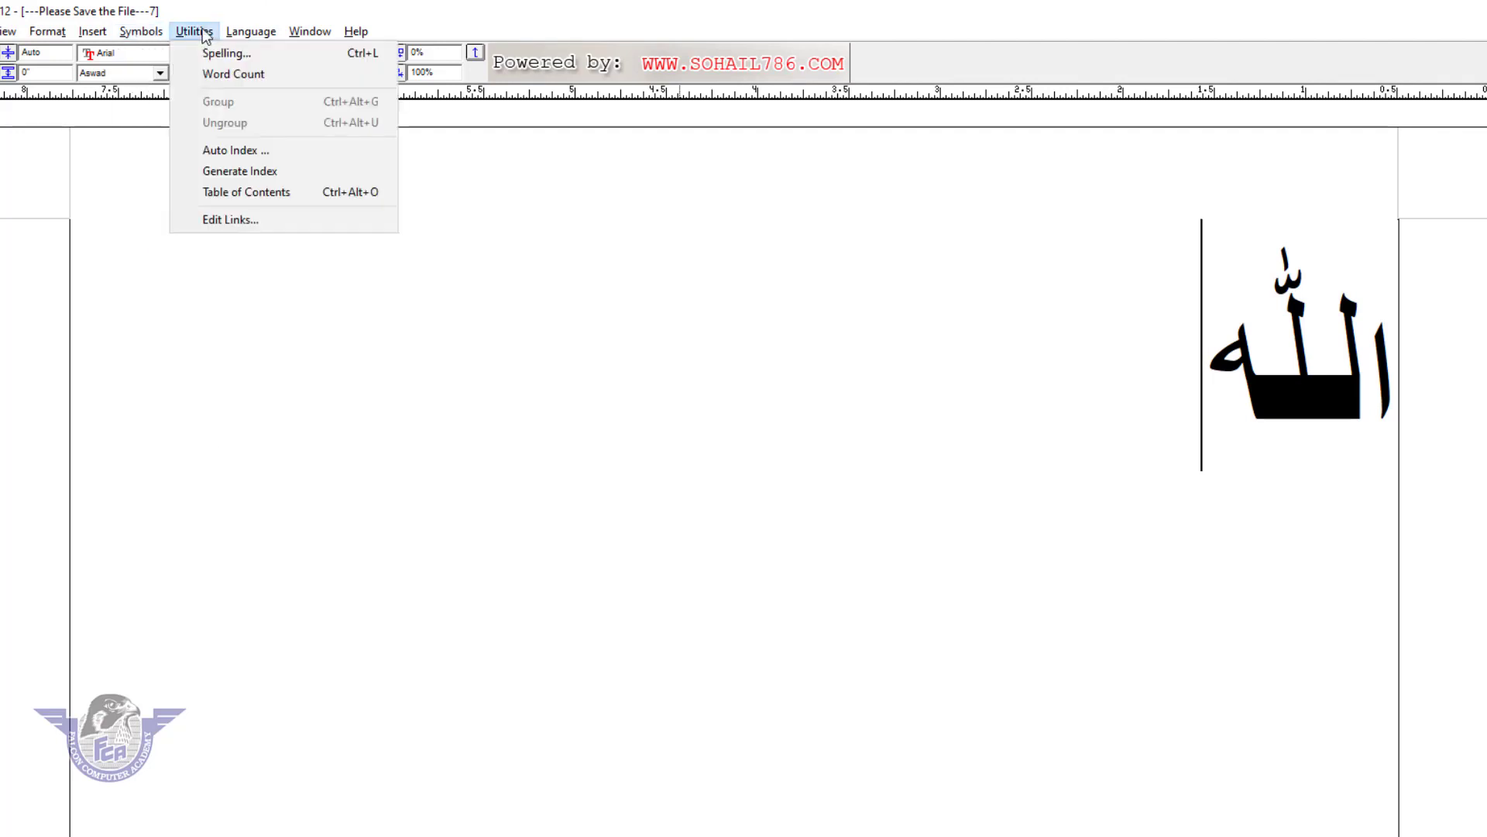
left_click(230, 75)
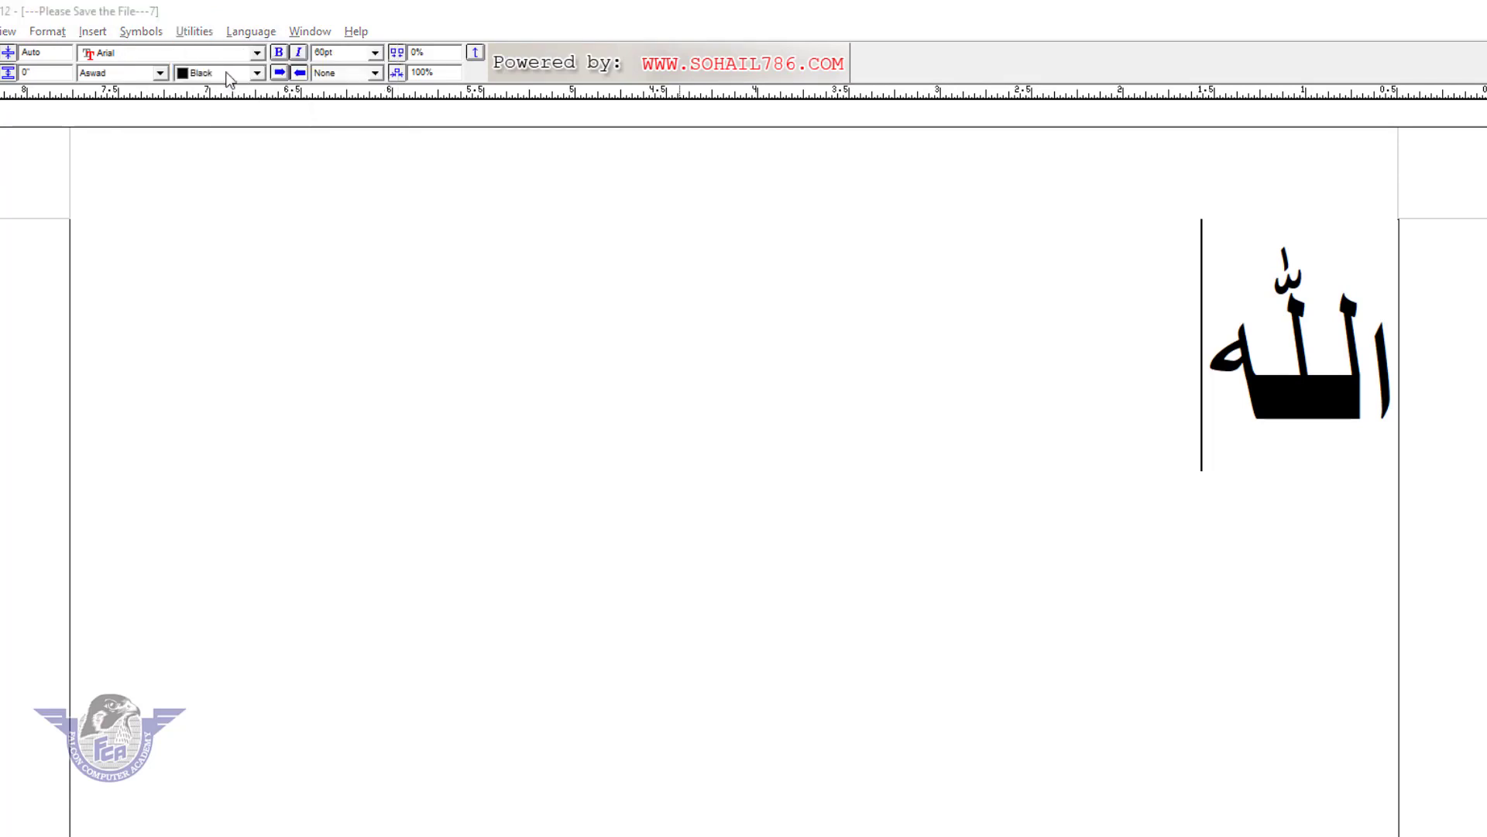
left_click_drag(40, 106, 660, 318)
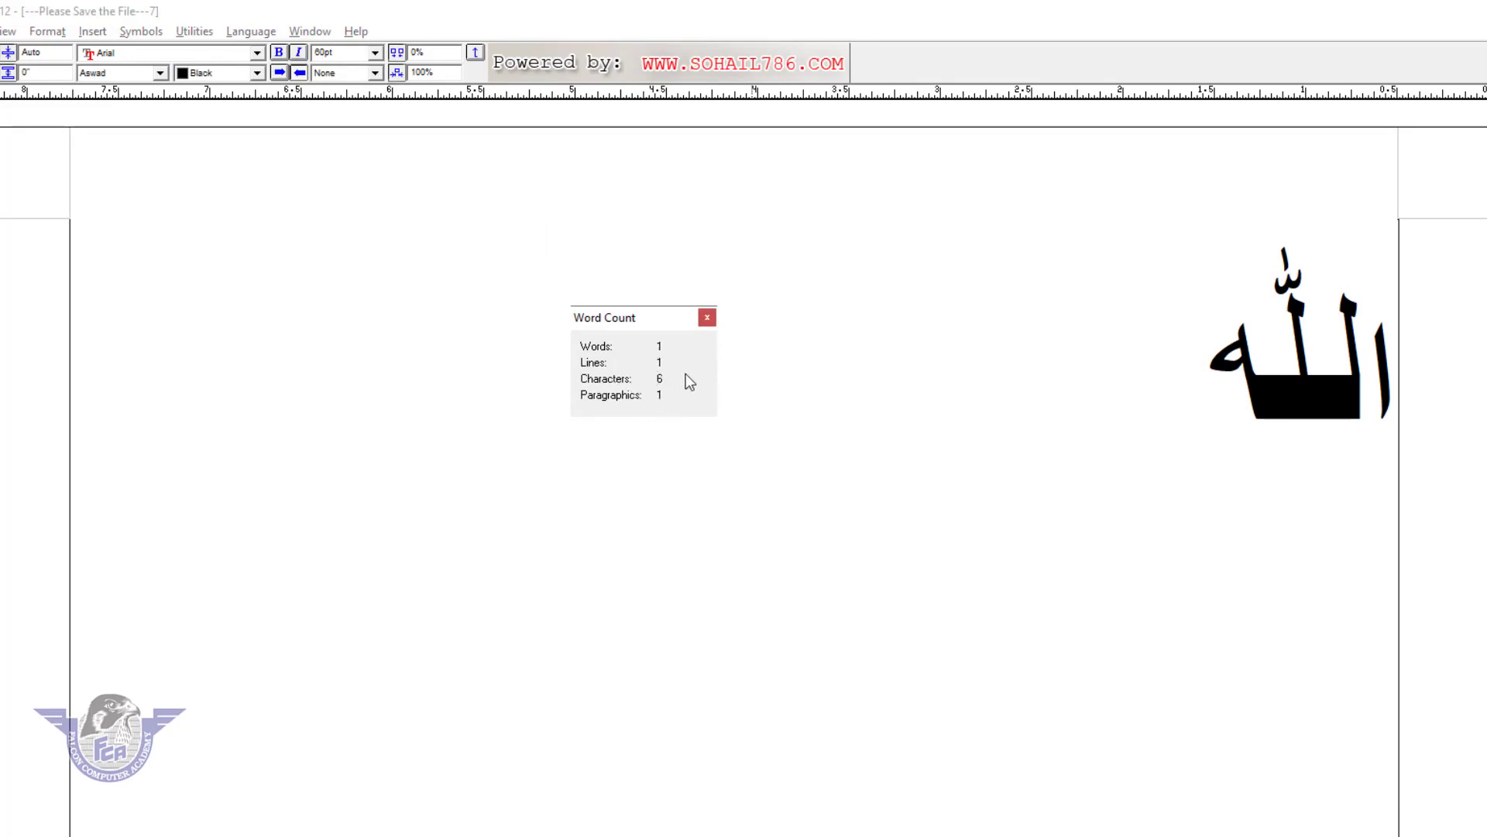
left_click(708, 319)
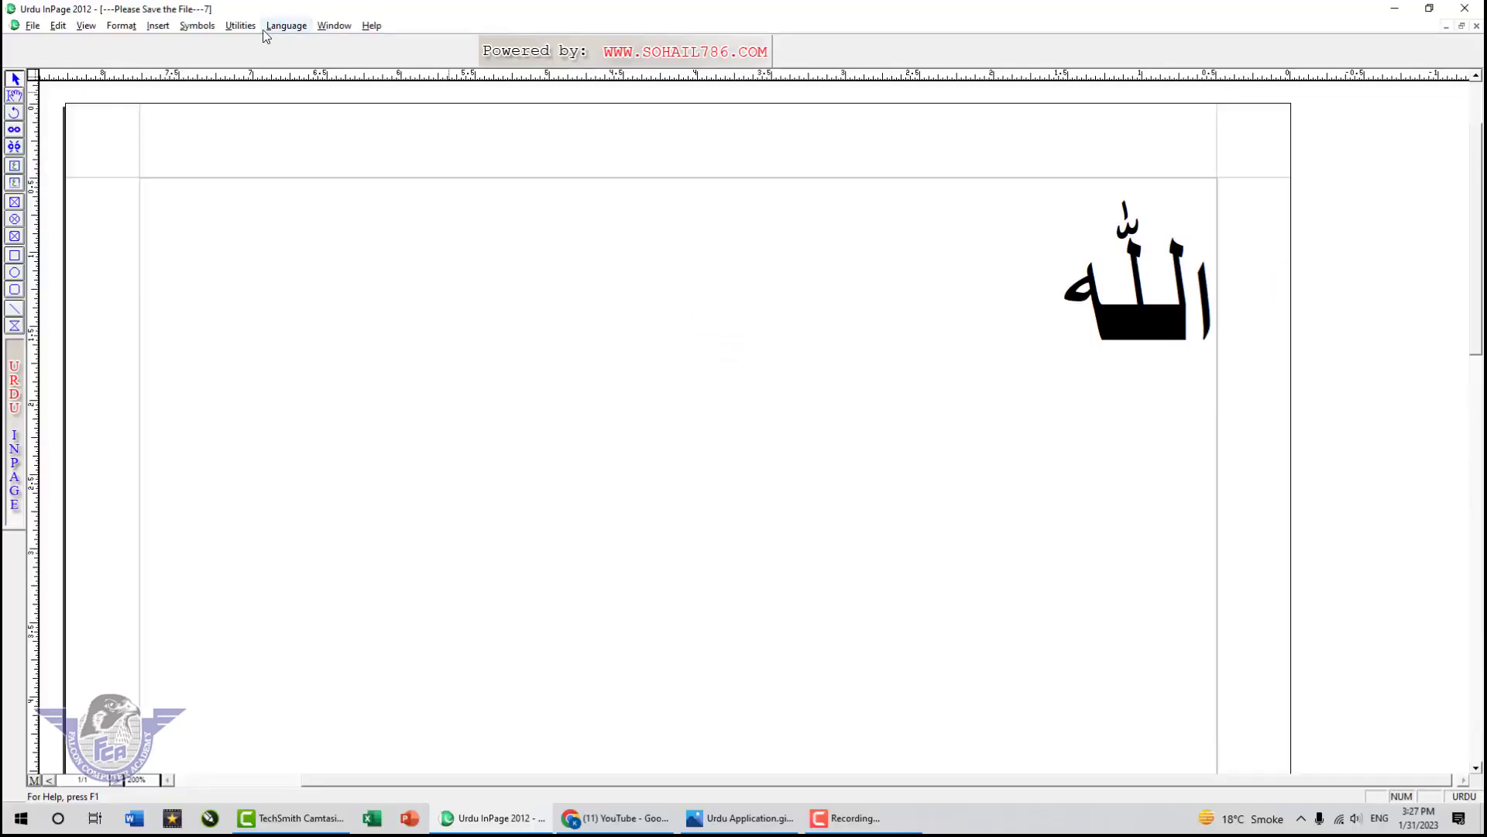
left_click(238, 30)
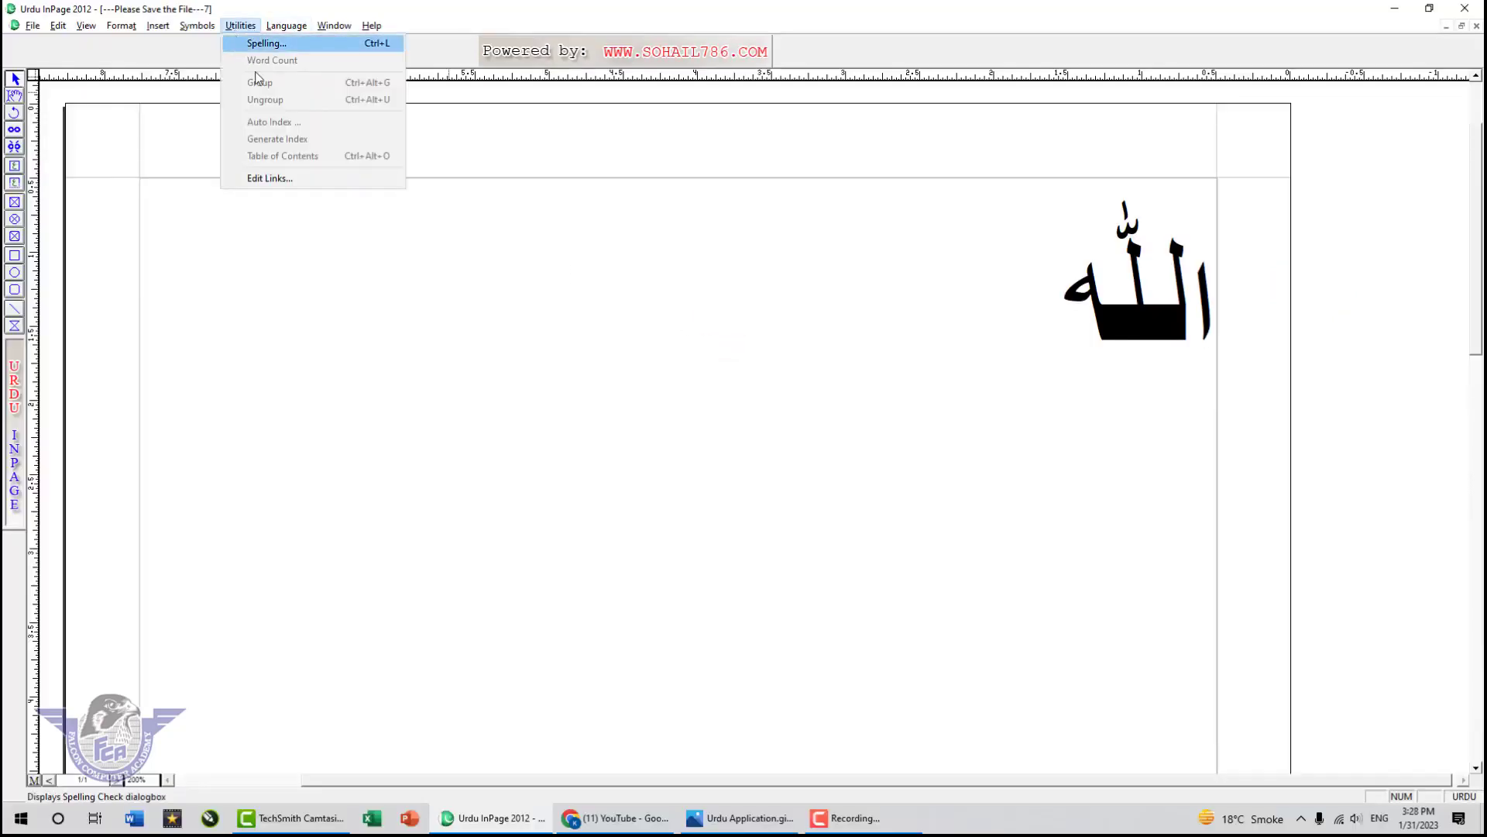
left_click(360, 268)
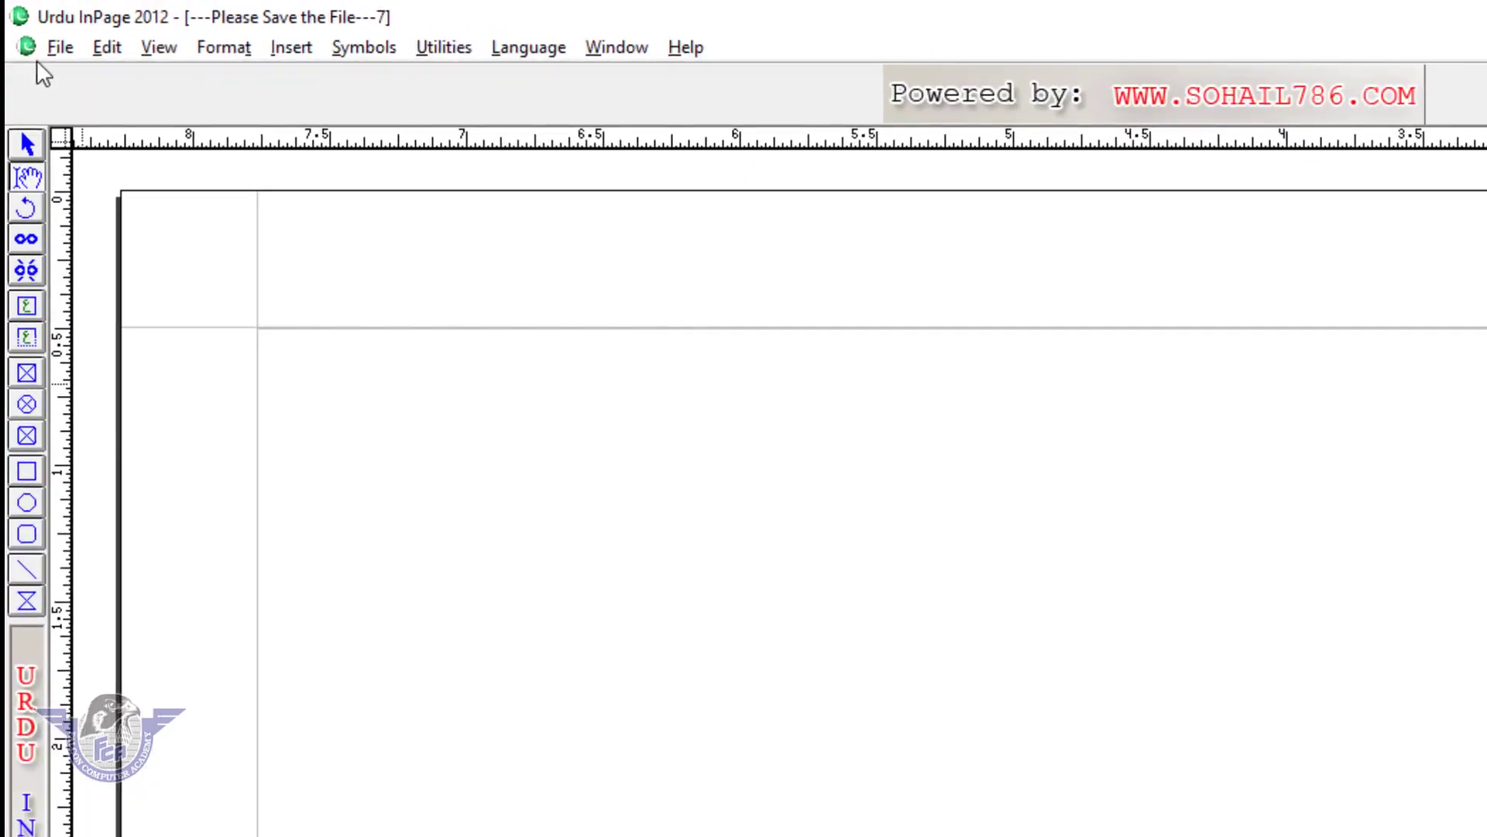
Step: Try to create another new document and check the list of open documents
left_click(53, 51)
left_click(77, 81)
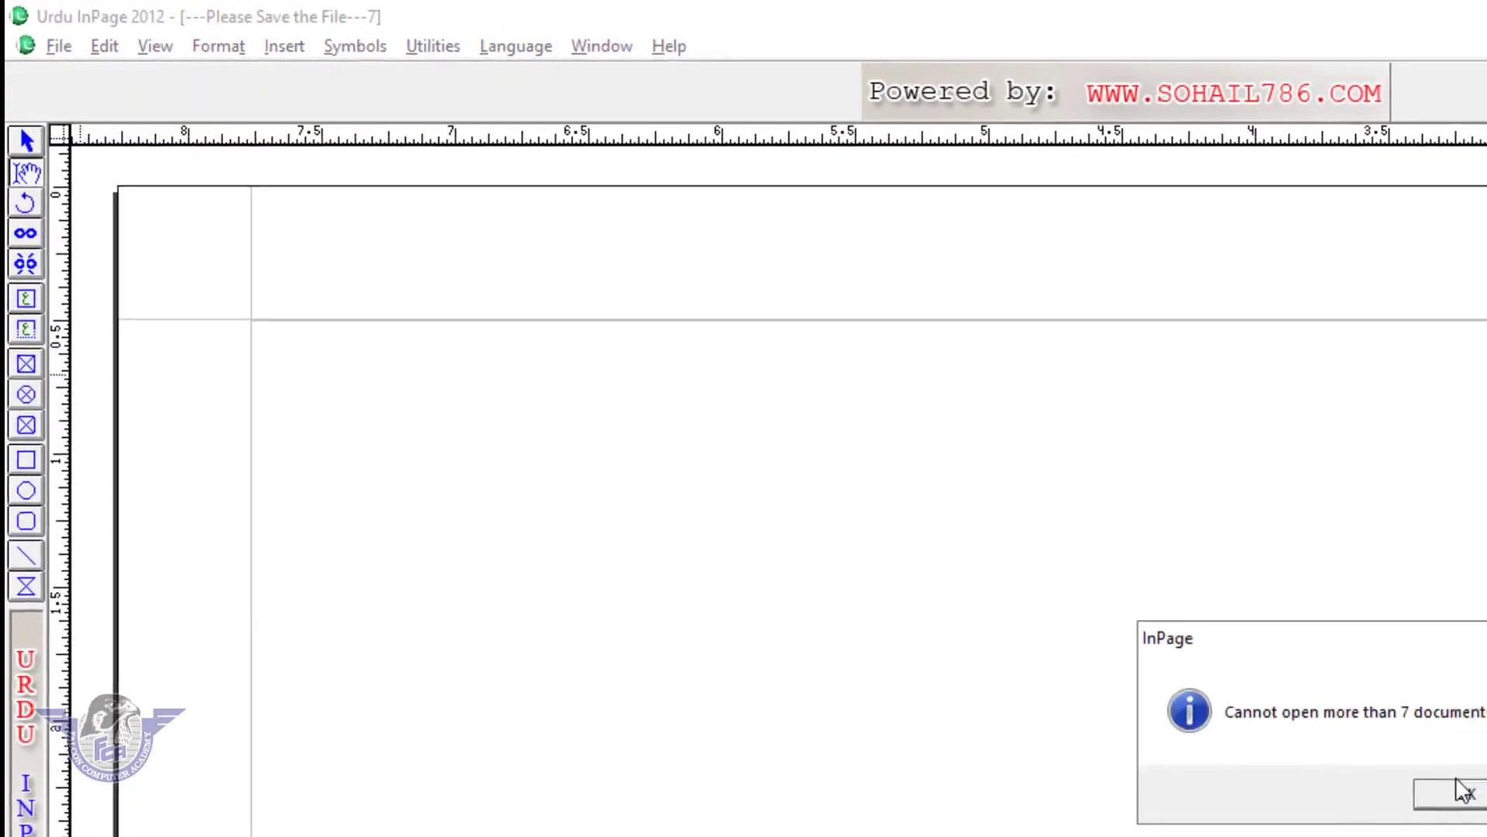
left_click(1291, 715)
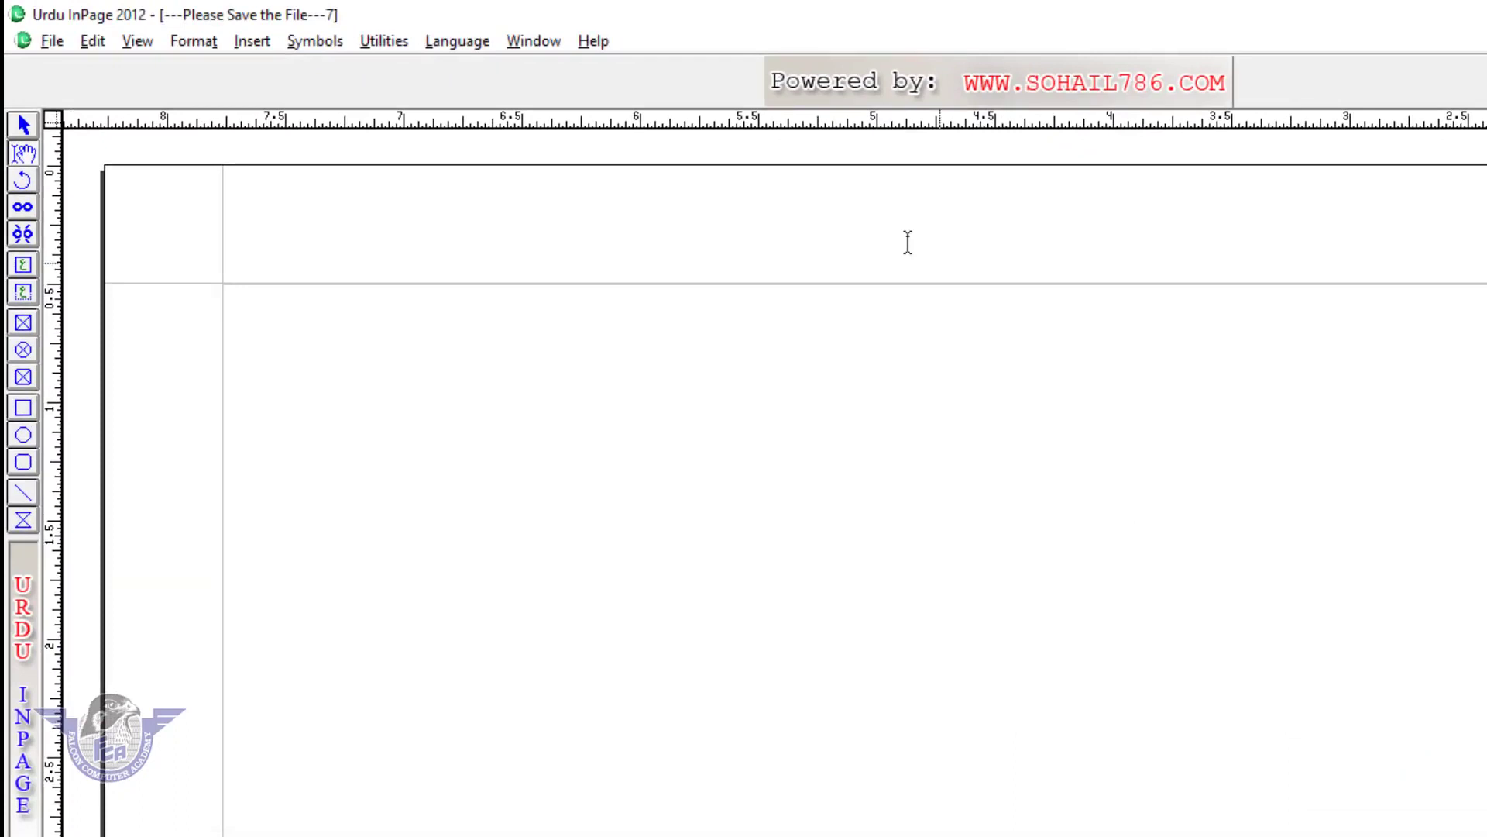
left_click(535, 40)
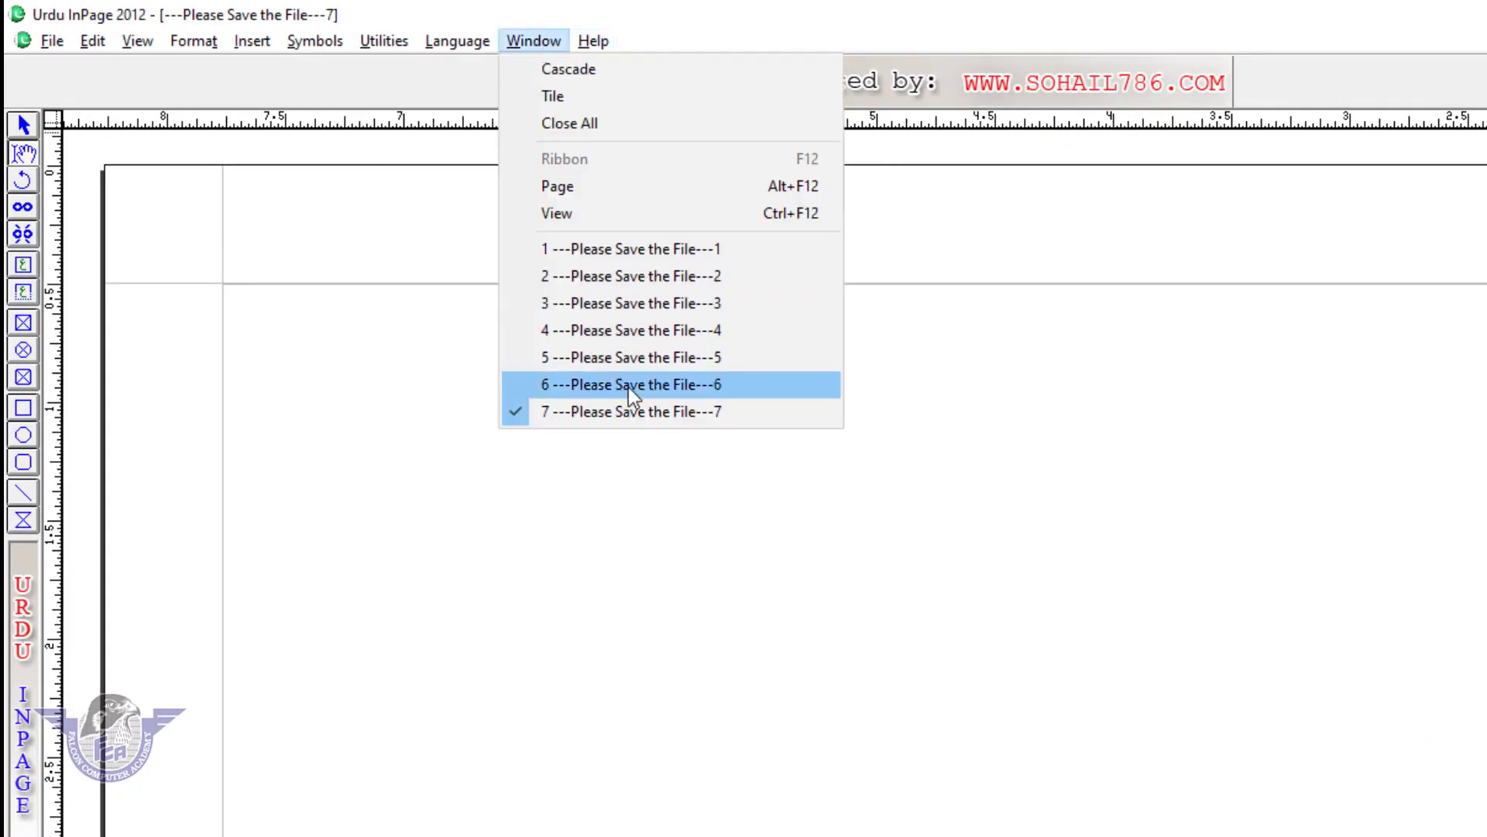
left_click(1156, 434)
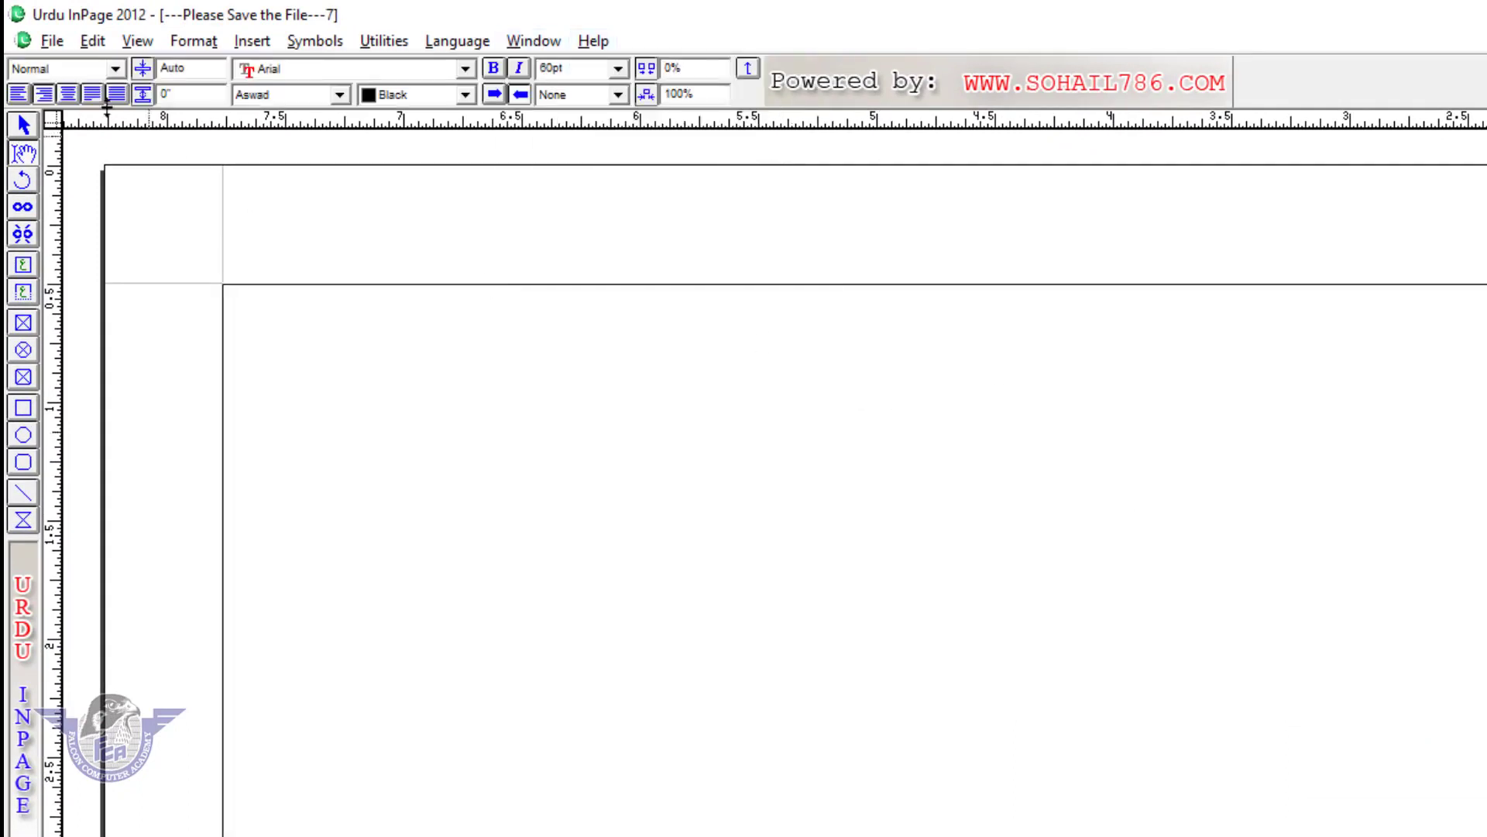
Step: Close documents 7 and 6 without saving either of them
left_click(50, 40)
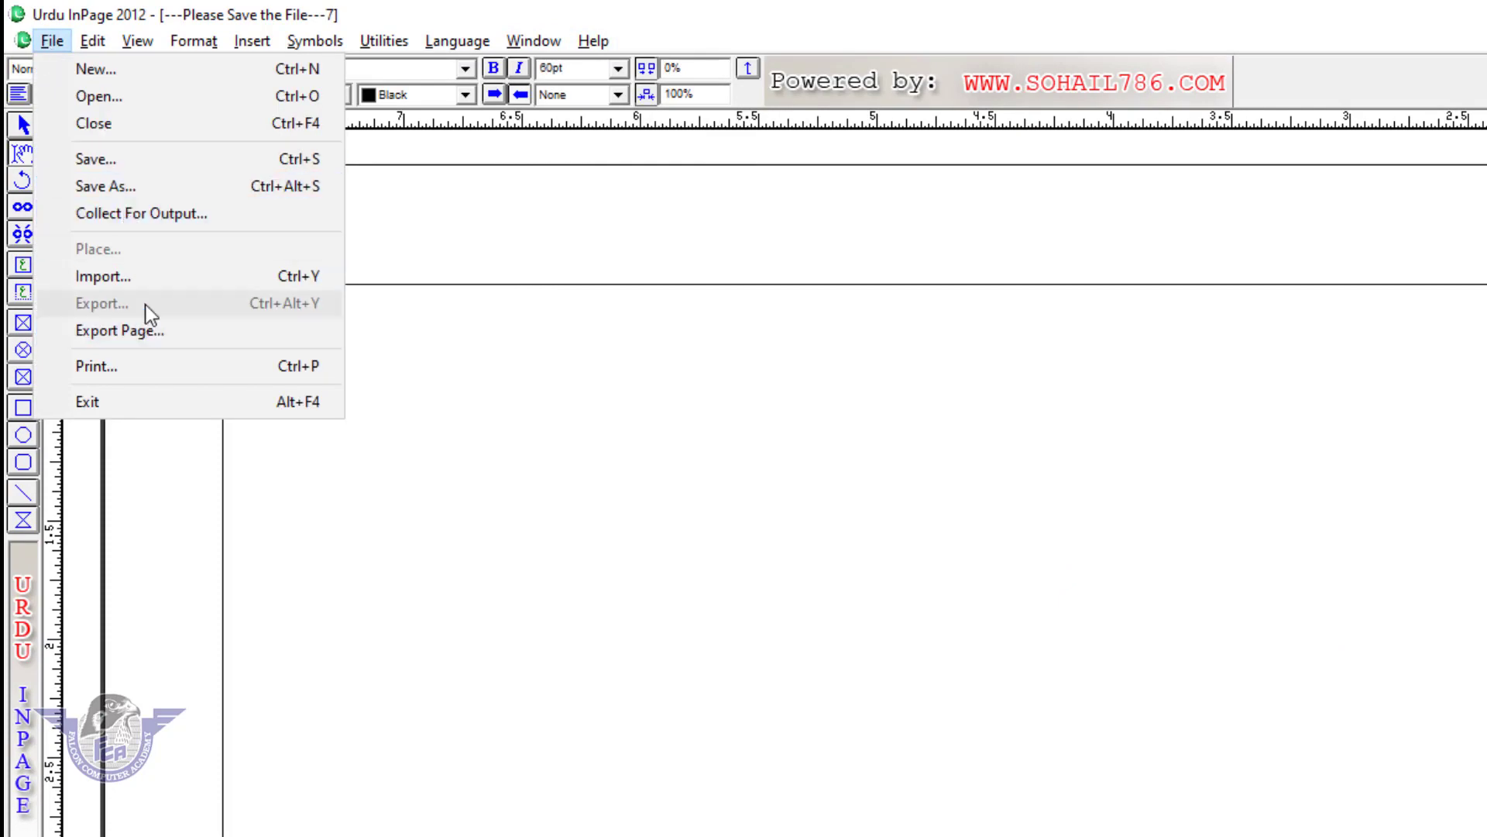
left_click(97, 124)
left_click(1213, 704)
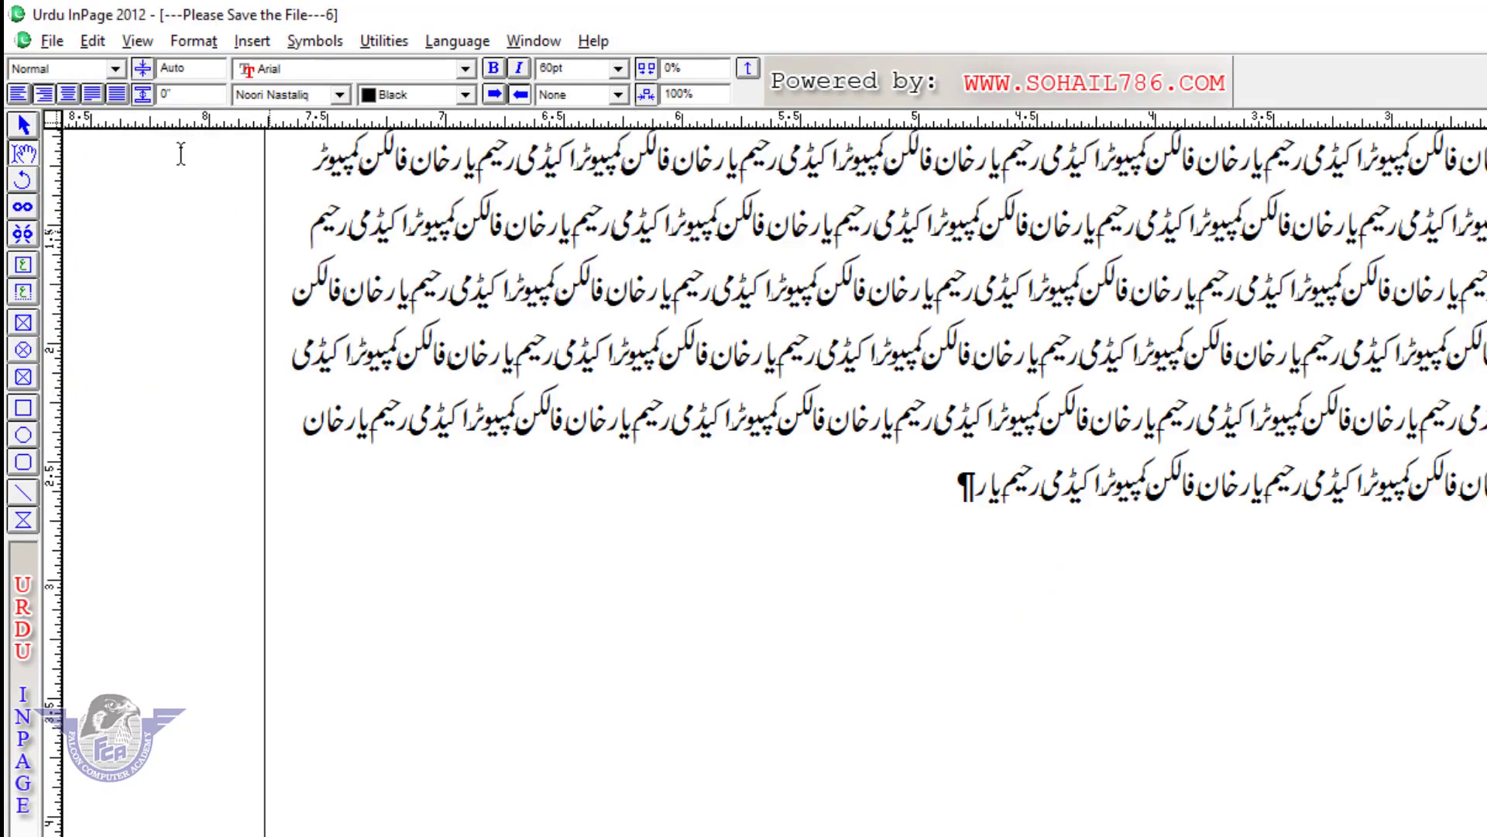
left_click(92, 40)
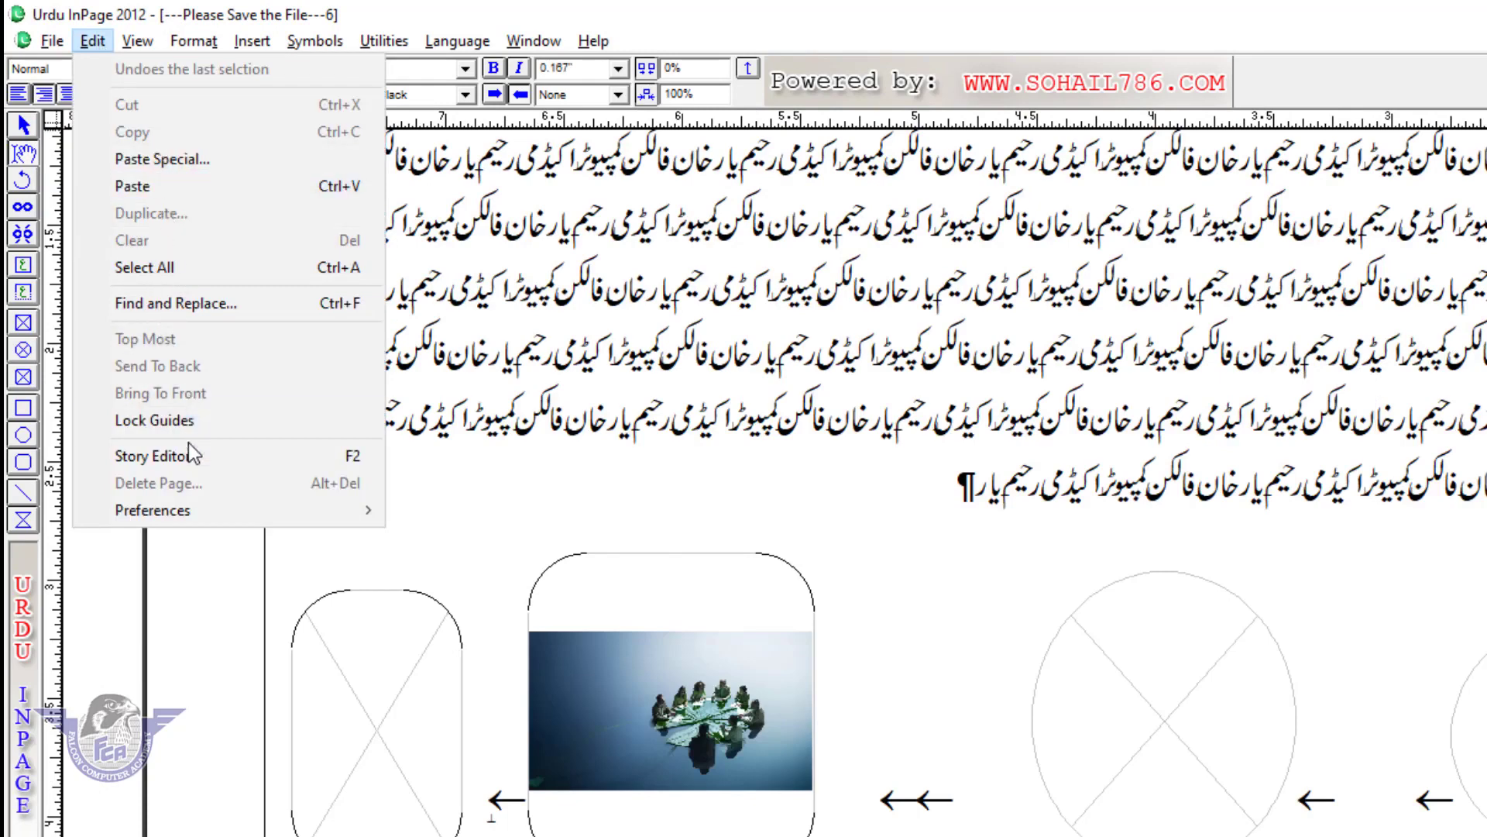
left_click(96, 124)
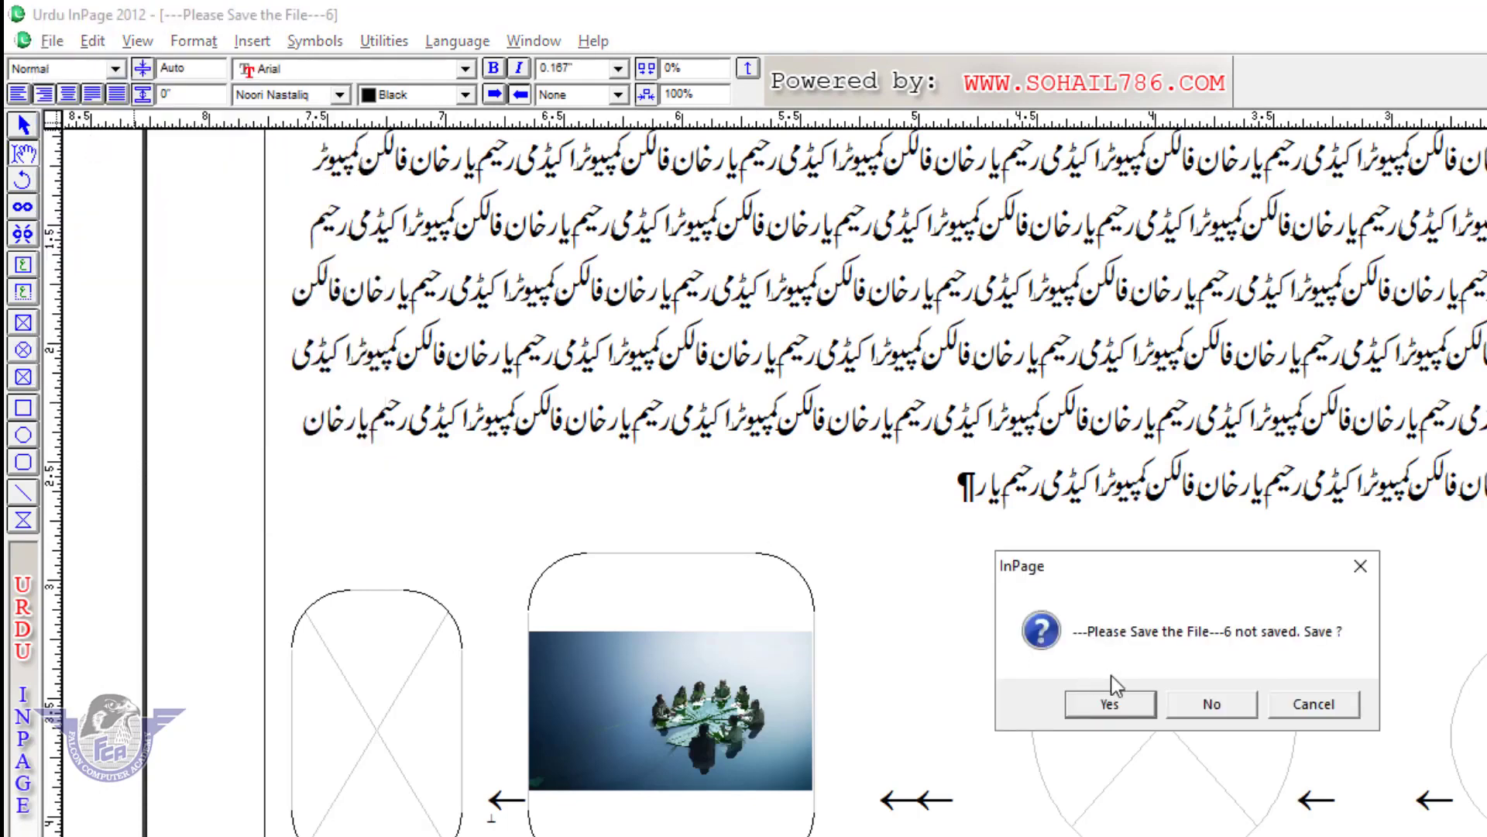
left_click(1207, 701)
Step: Create a new blank document with the default page settings and enlarge its view
left_click(56, 45)
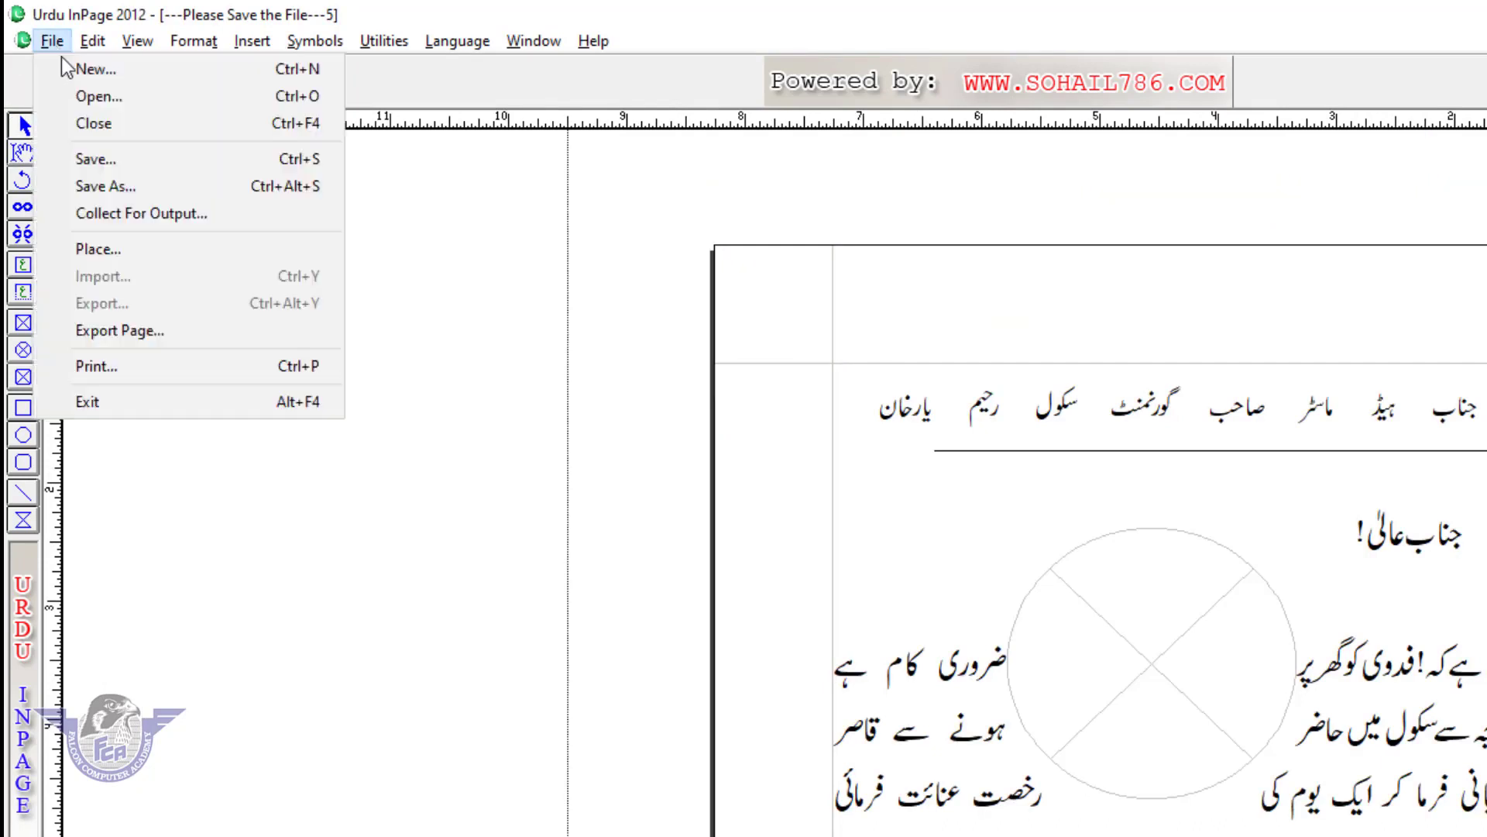
left_click(65, 68)
left_click(1360, 577)
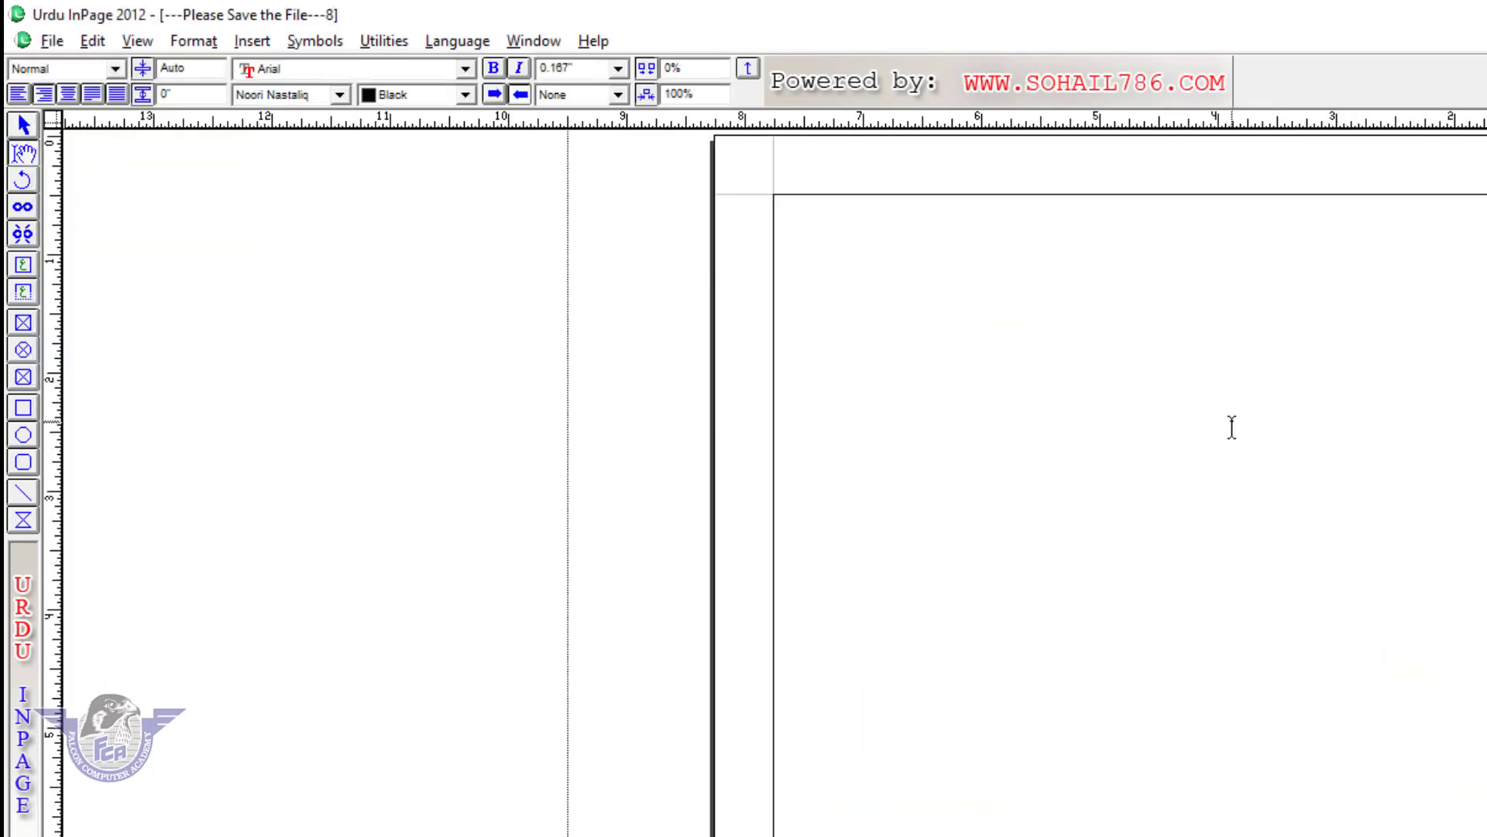
key("ctrl+2")
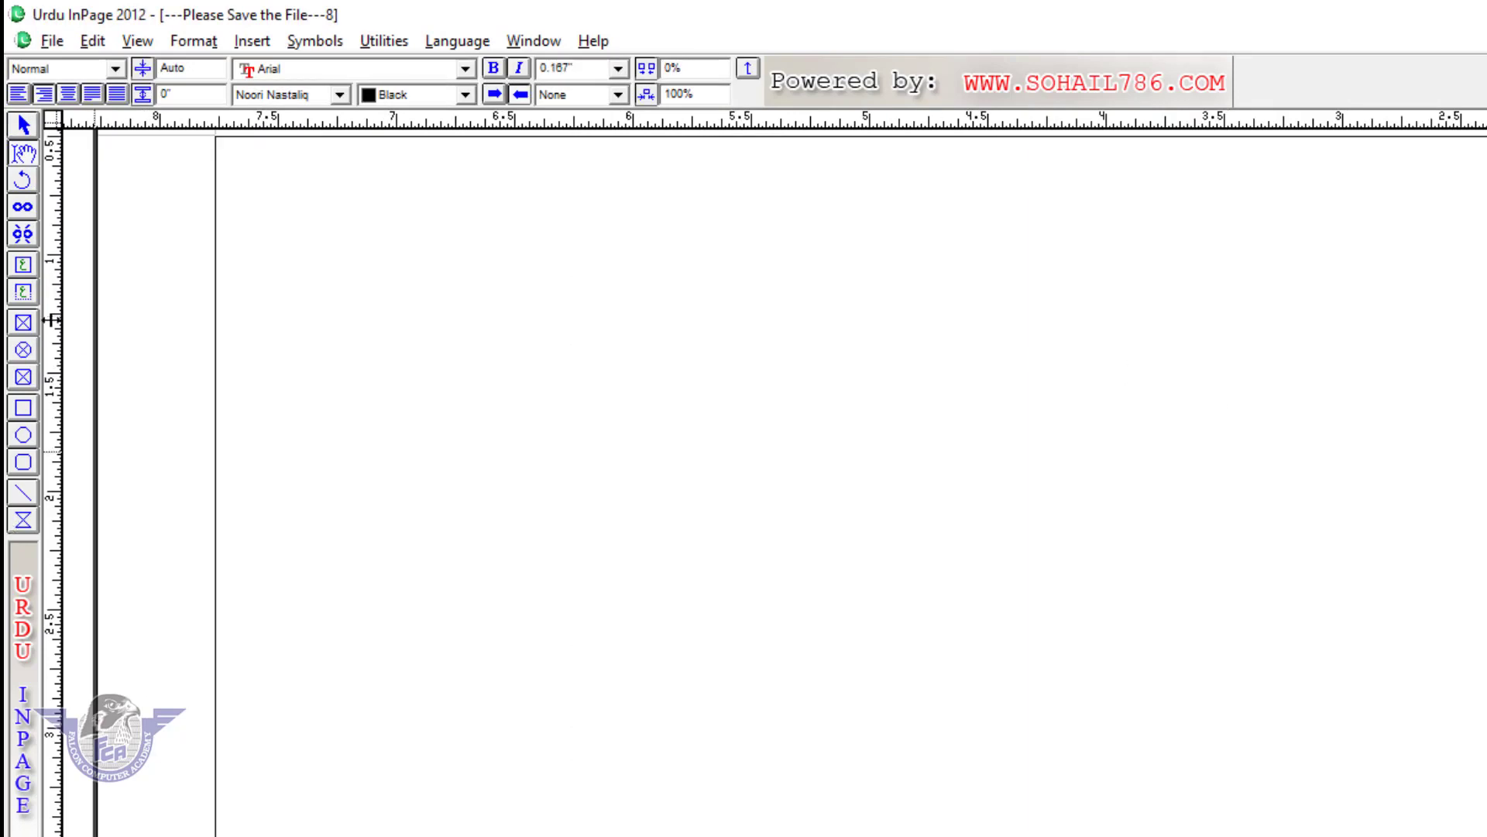
Step: Draw a circular picture frame about 1.8 inches wide and import the green tree landscape picture from Downloads into it
left_click(23, 349)
left_click_drag(445, 261, 873, 711)
right_click(699, 493)
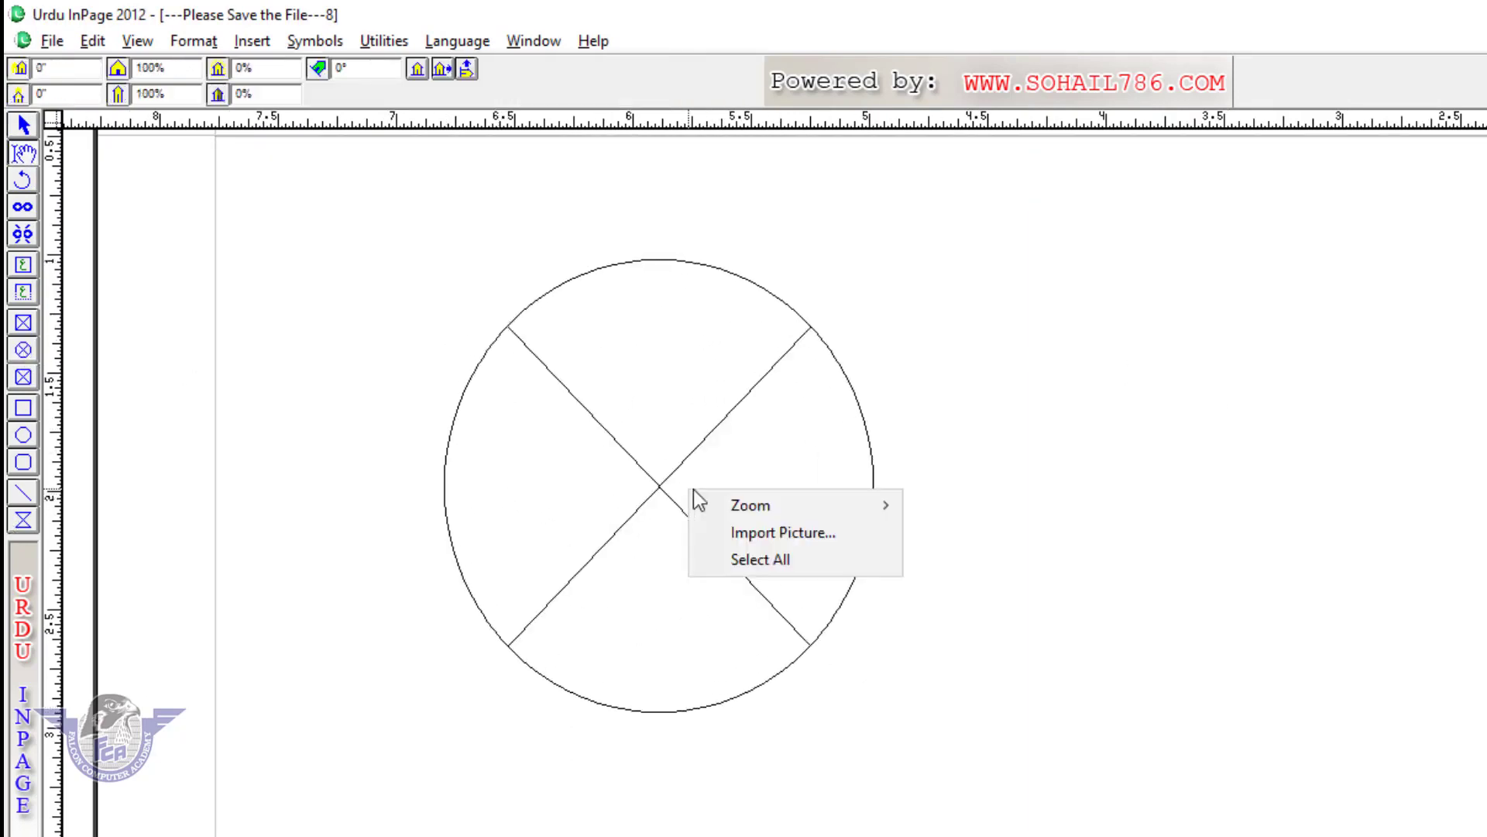
left_click(756, 530)
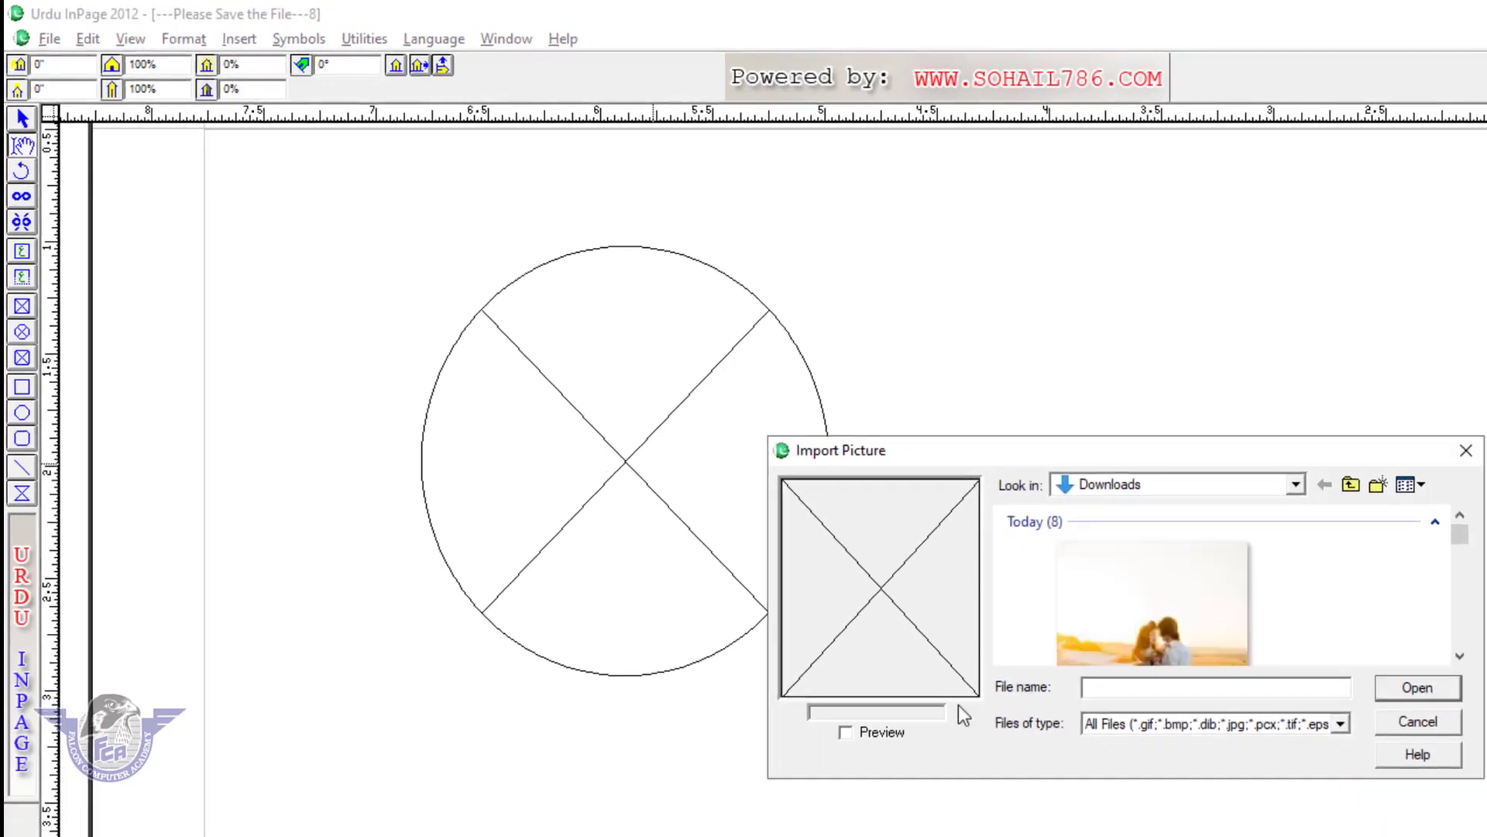
left_click(899, 771)
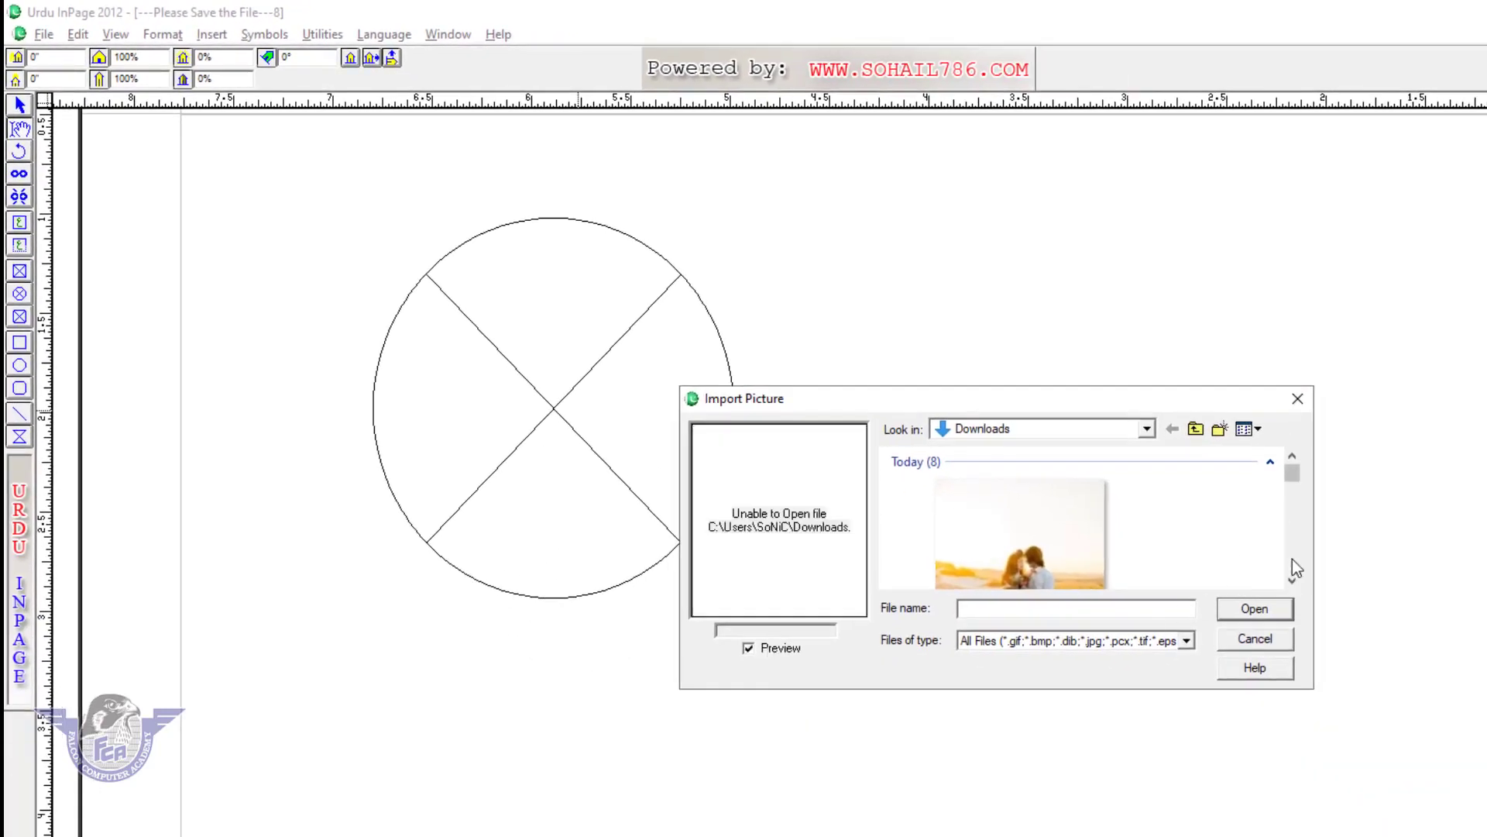
scroll(1292, 559, "down", 1)
scroll(1292, 559, "down", 1)
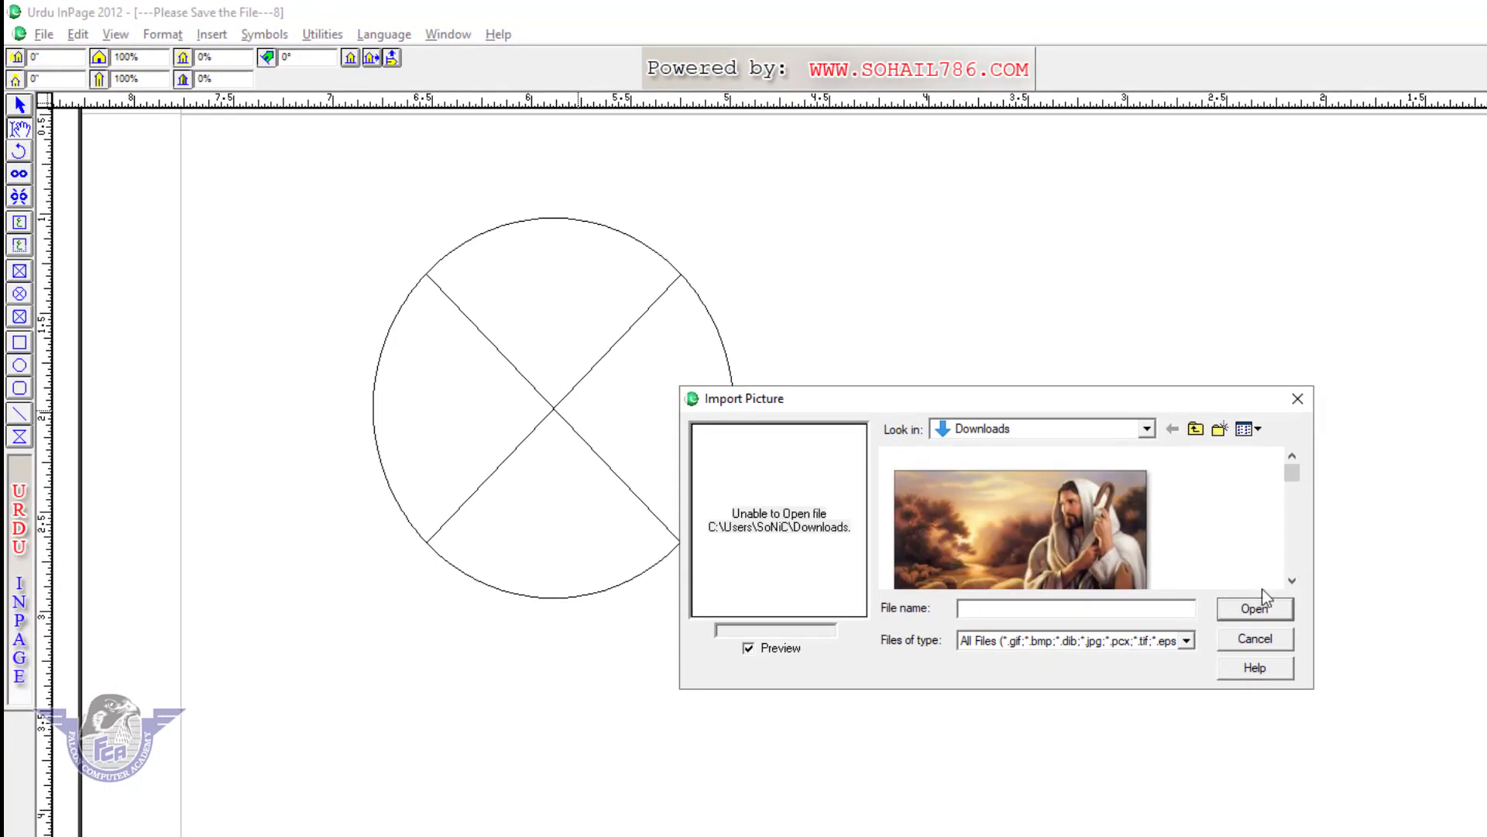
left_click(1293, 579)
left_click(1292, 579)
left_click(1292, 579)
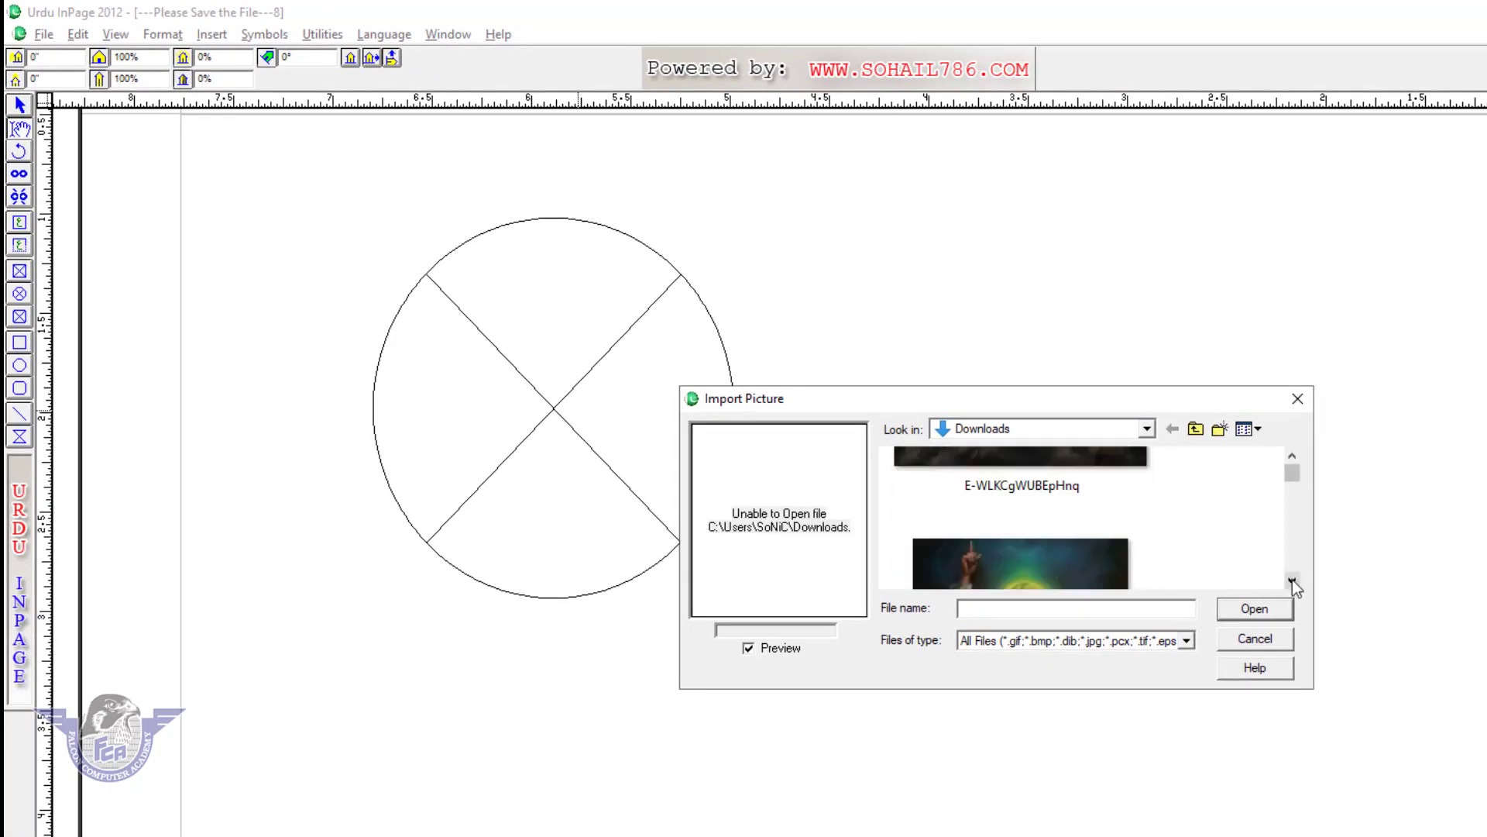
left_click(1293, 579)
left_click(1292, 580)
double_click(1064, 557)
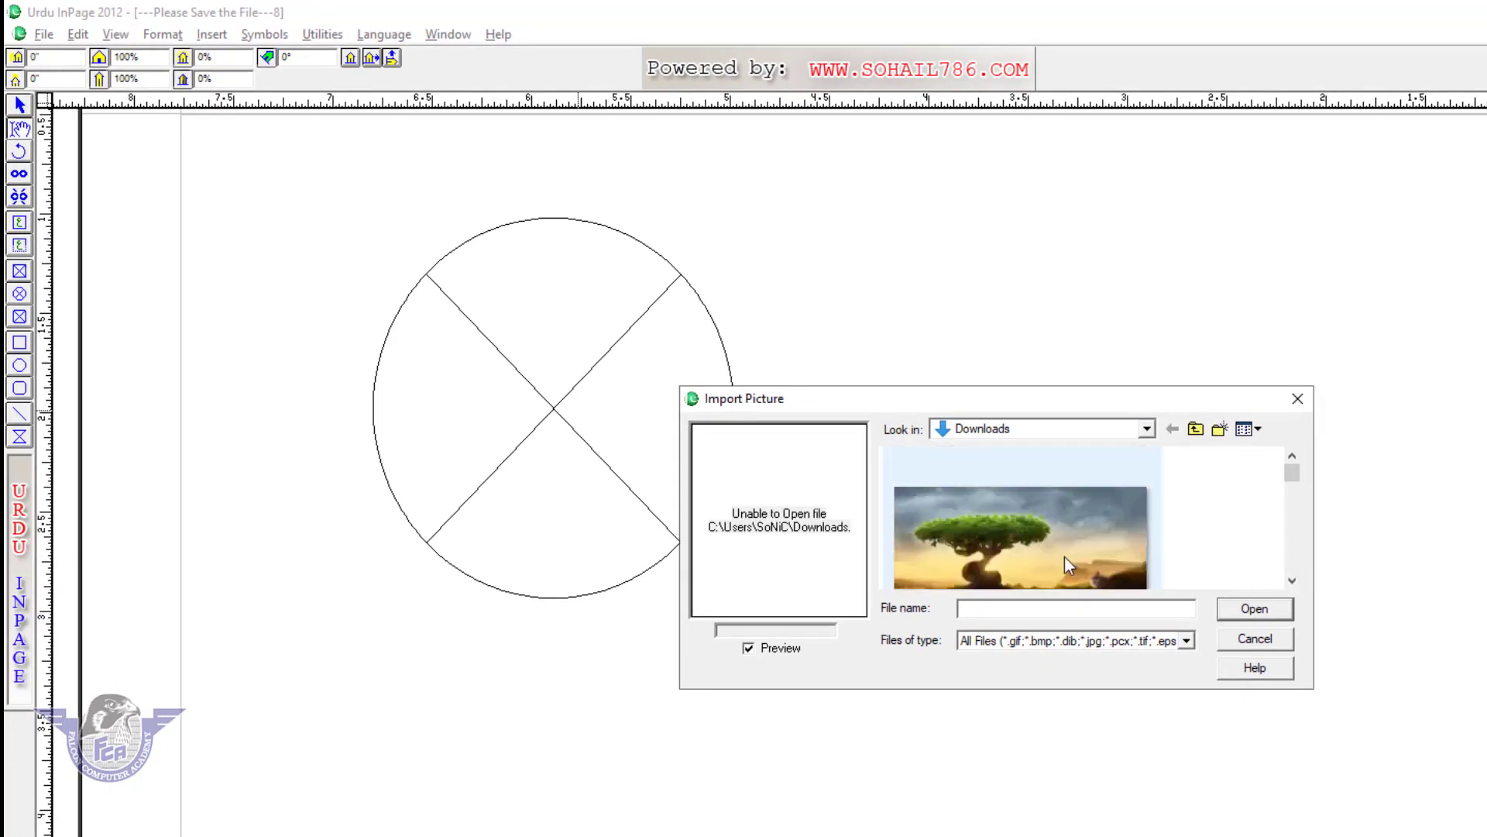
Step: Draw a second circular picture frame about 2.1 inches wide beside the tree picture and import the old man with flowers picture from Downloads
left_click(20, 295)
left_click_drag(783, 316, 1198, 744)
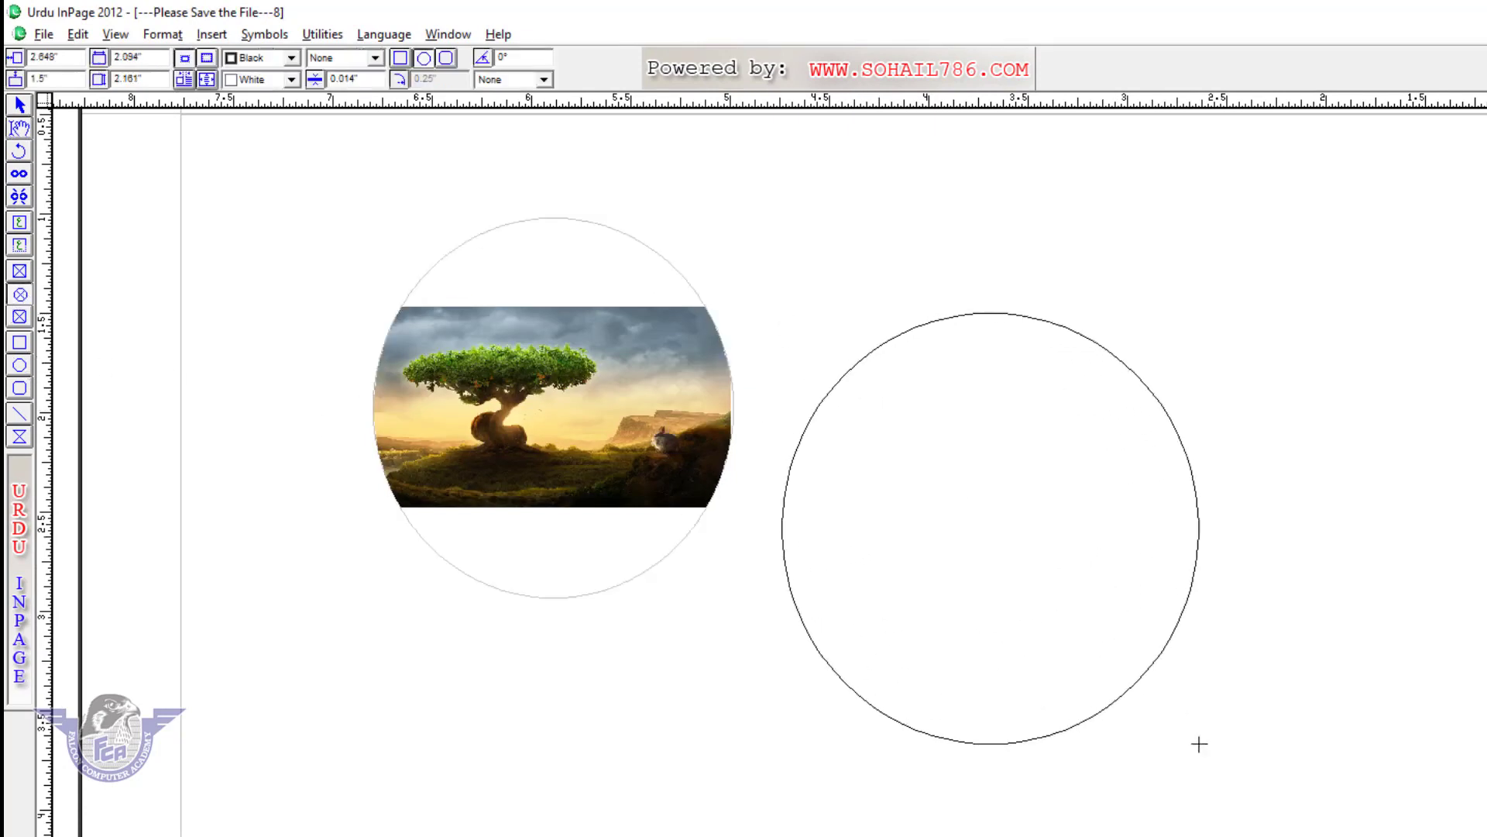
double_click(1015, 548)
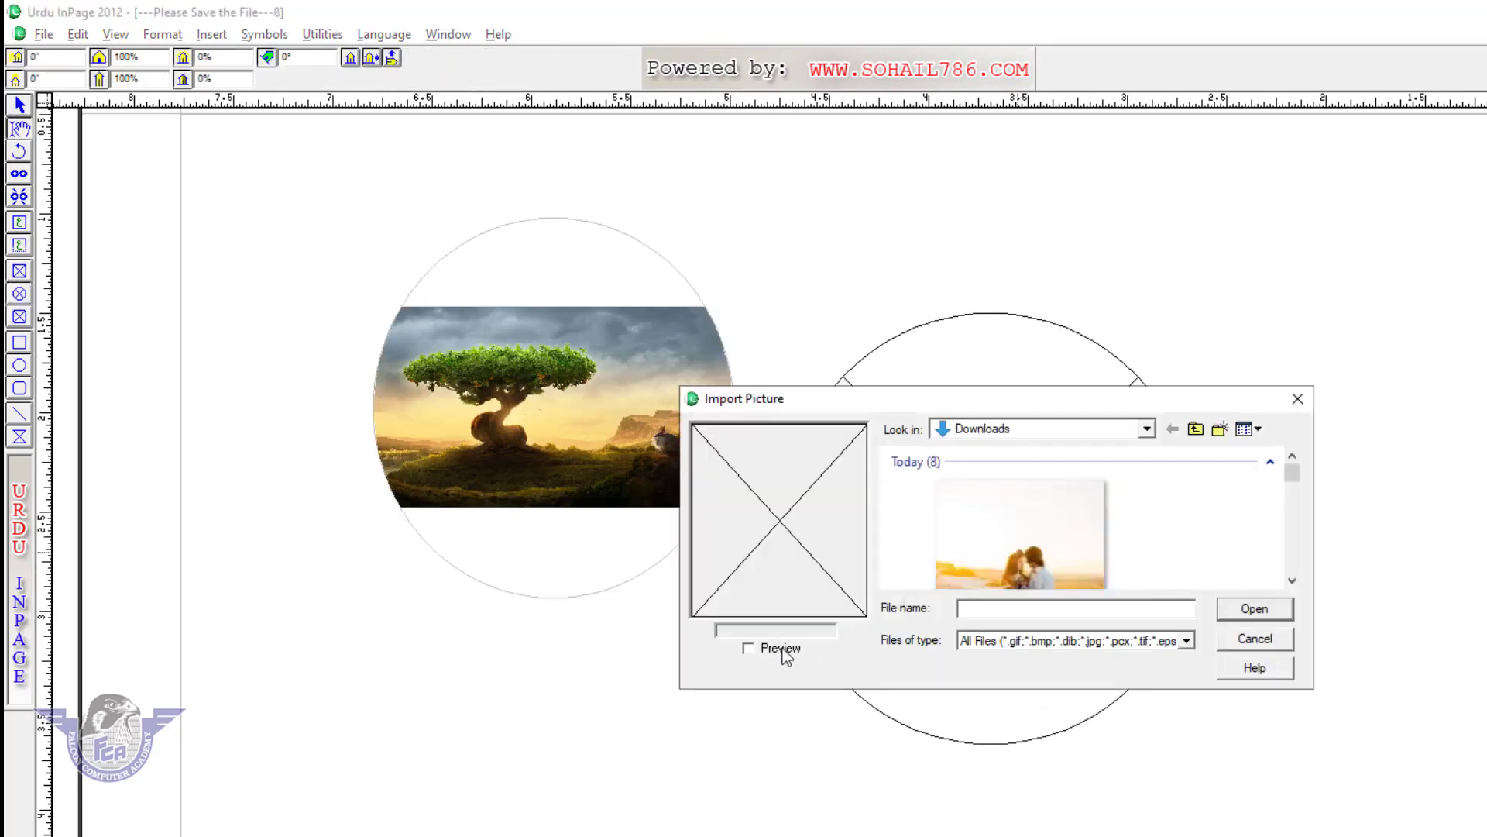
left_click(748, 648)
left_click_drag(1291, 480, 1288, 532)
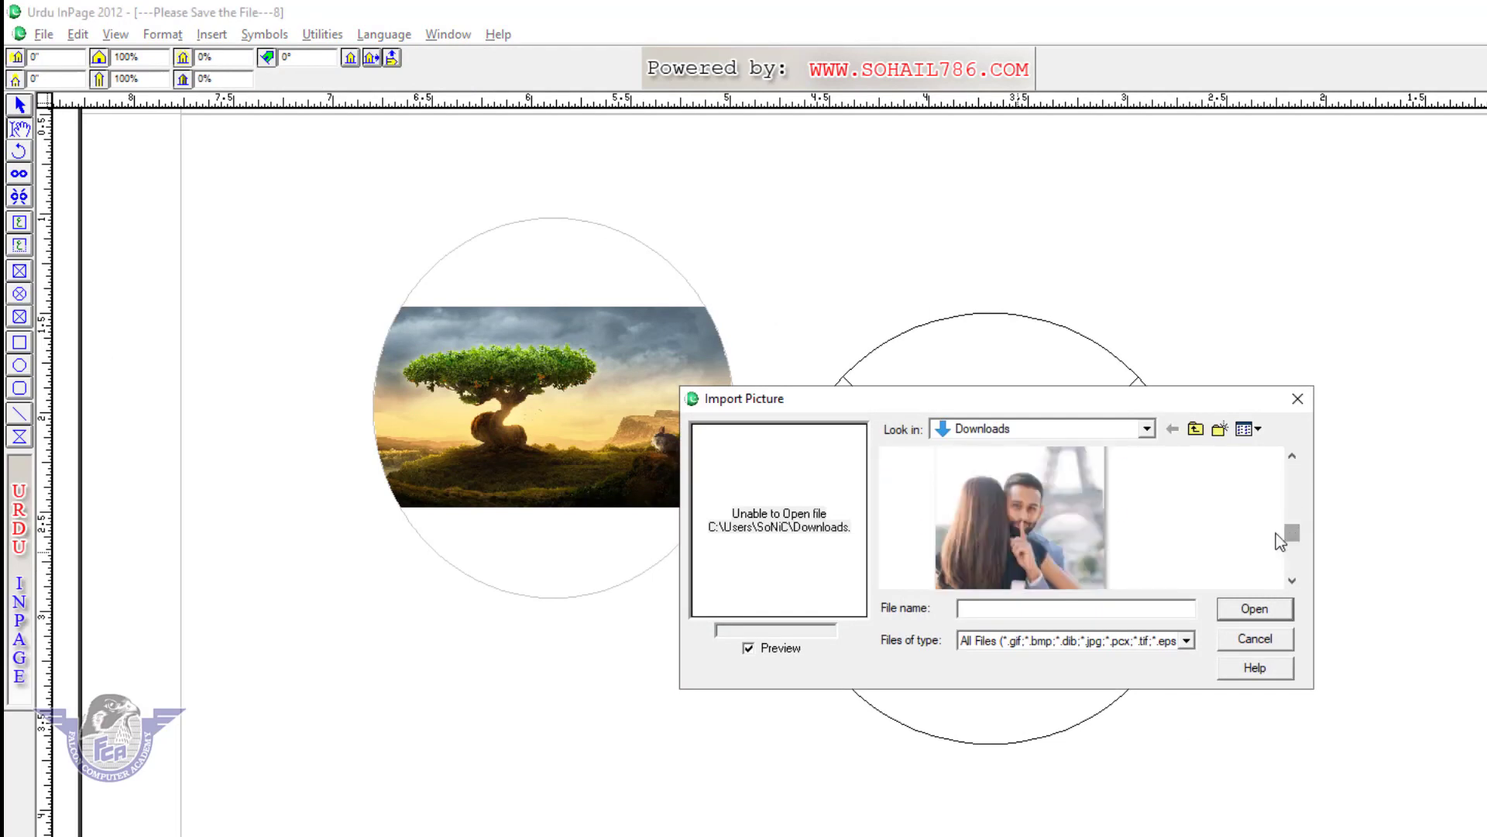
left_click(1293, 580)
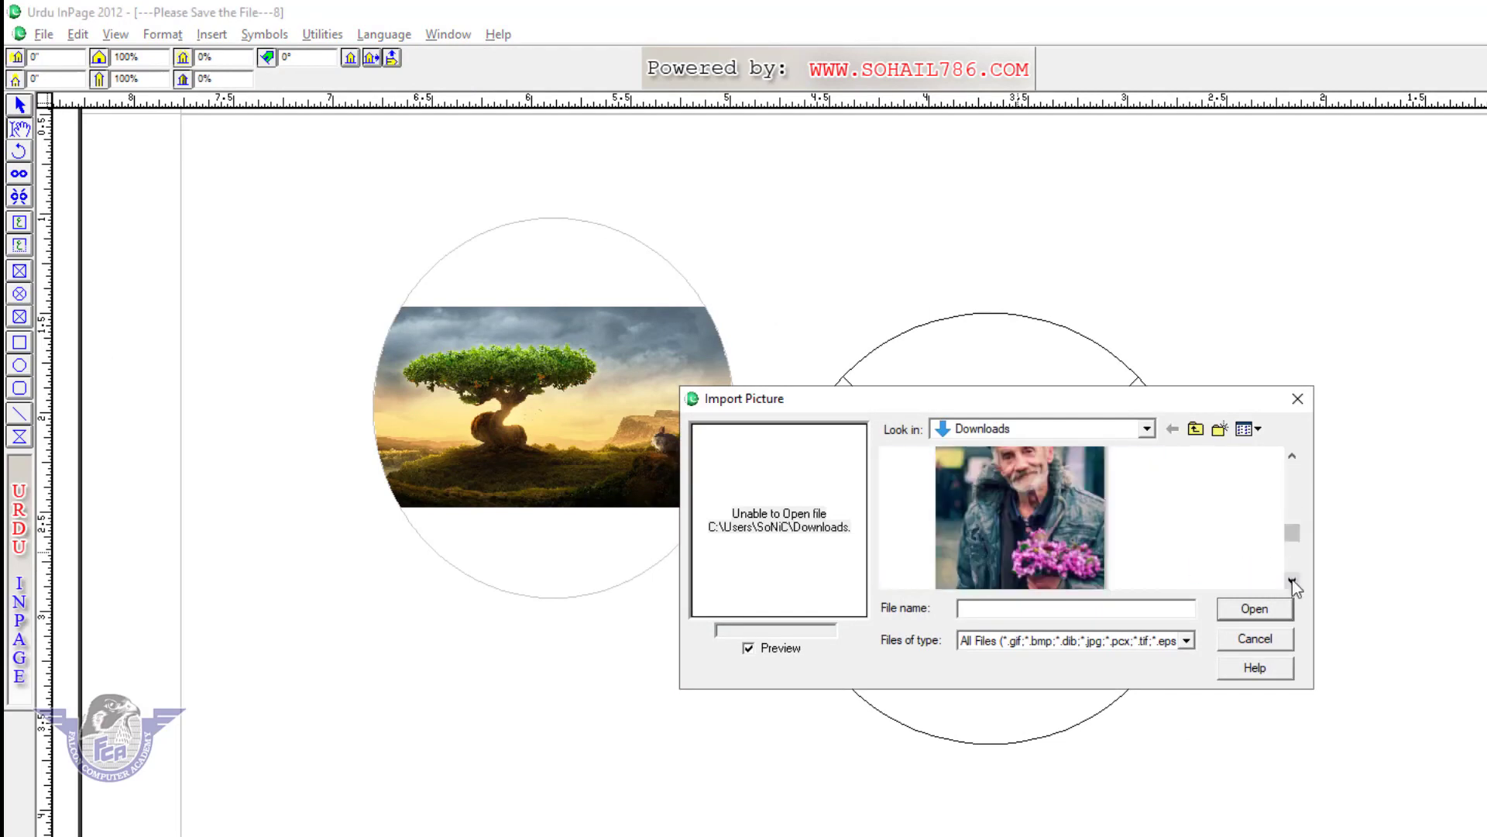
double_click(1048, 533)
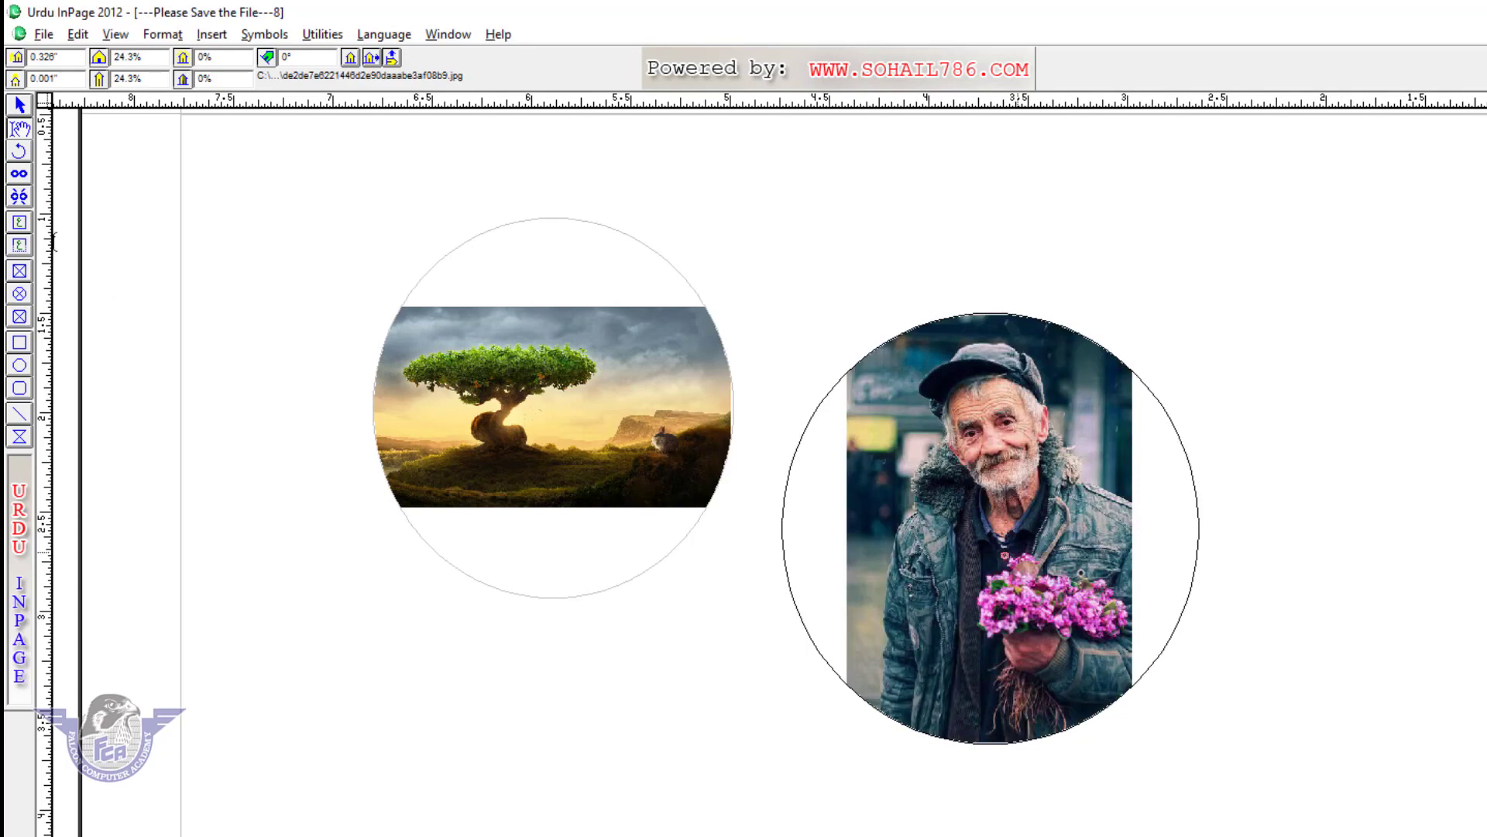
Step: Move the old man's picture frame slightly upward to a vertical position of about 1.22 inches
left_click(20, 105)
left_click(1030, 597)
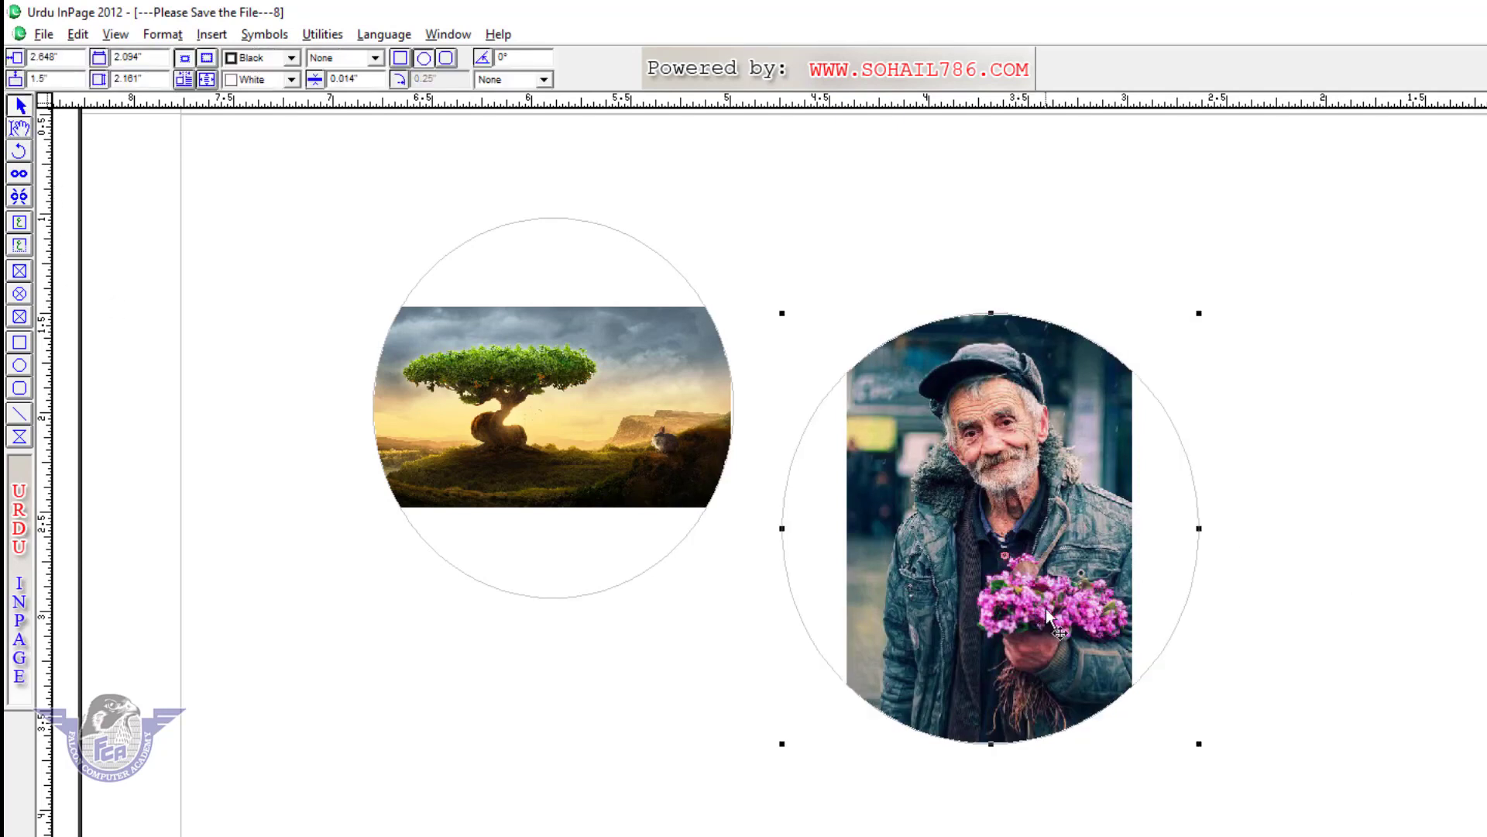
left_click_drag(1046, 608, 1057, 553)
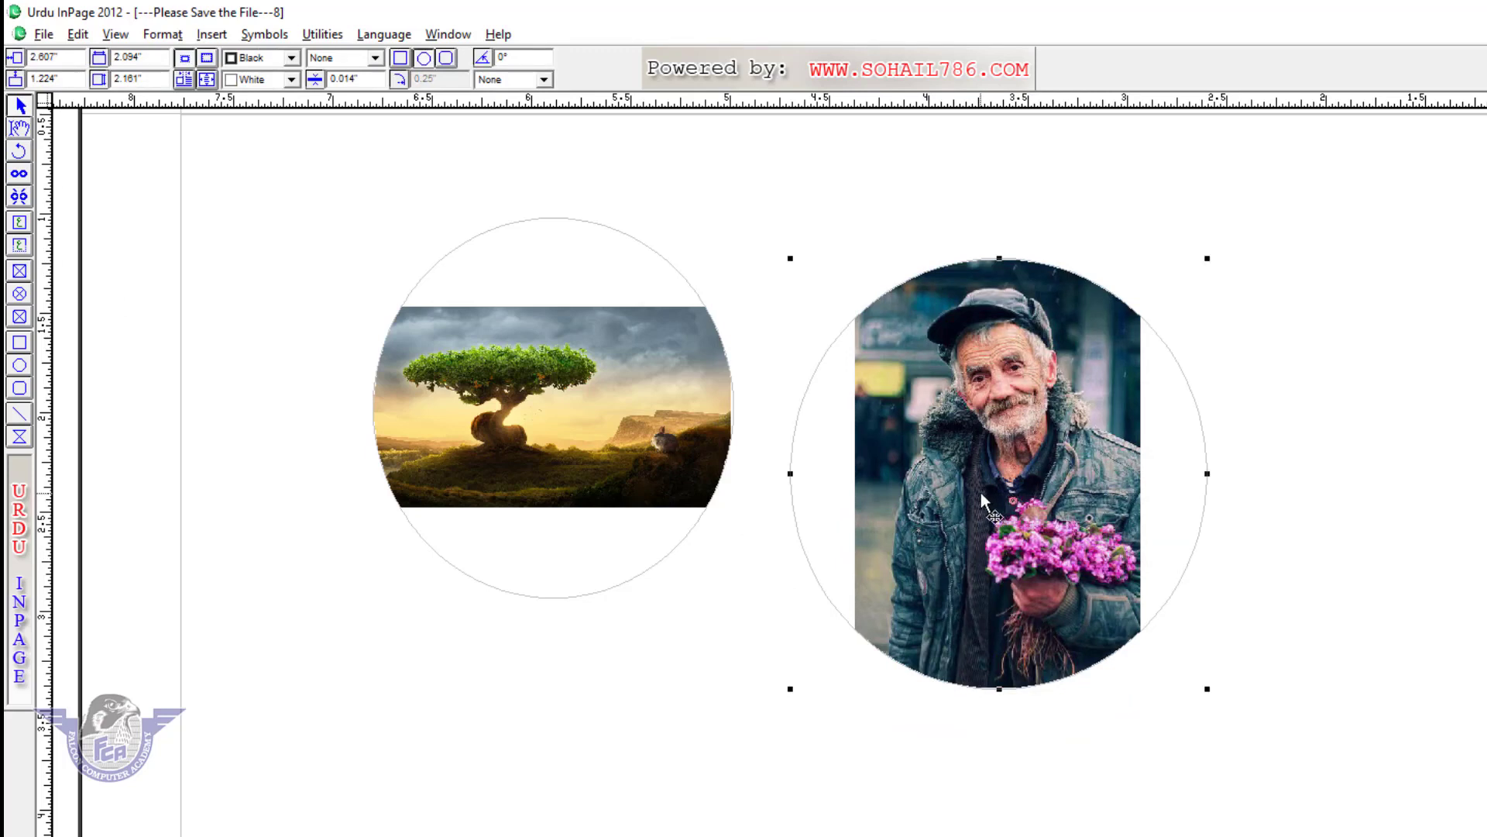
Step: Group the two circular picture frames and move them together down and back up to test the grouping
left_click(709, 453, "shift")
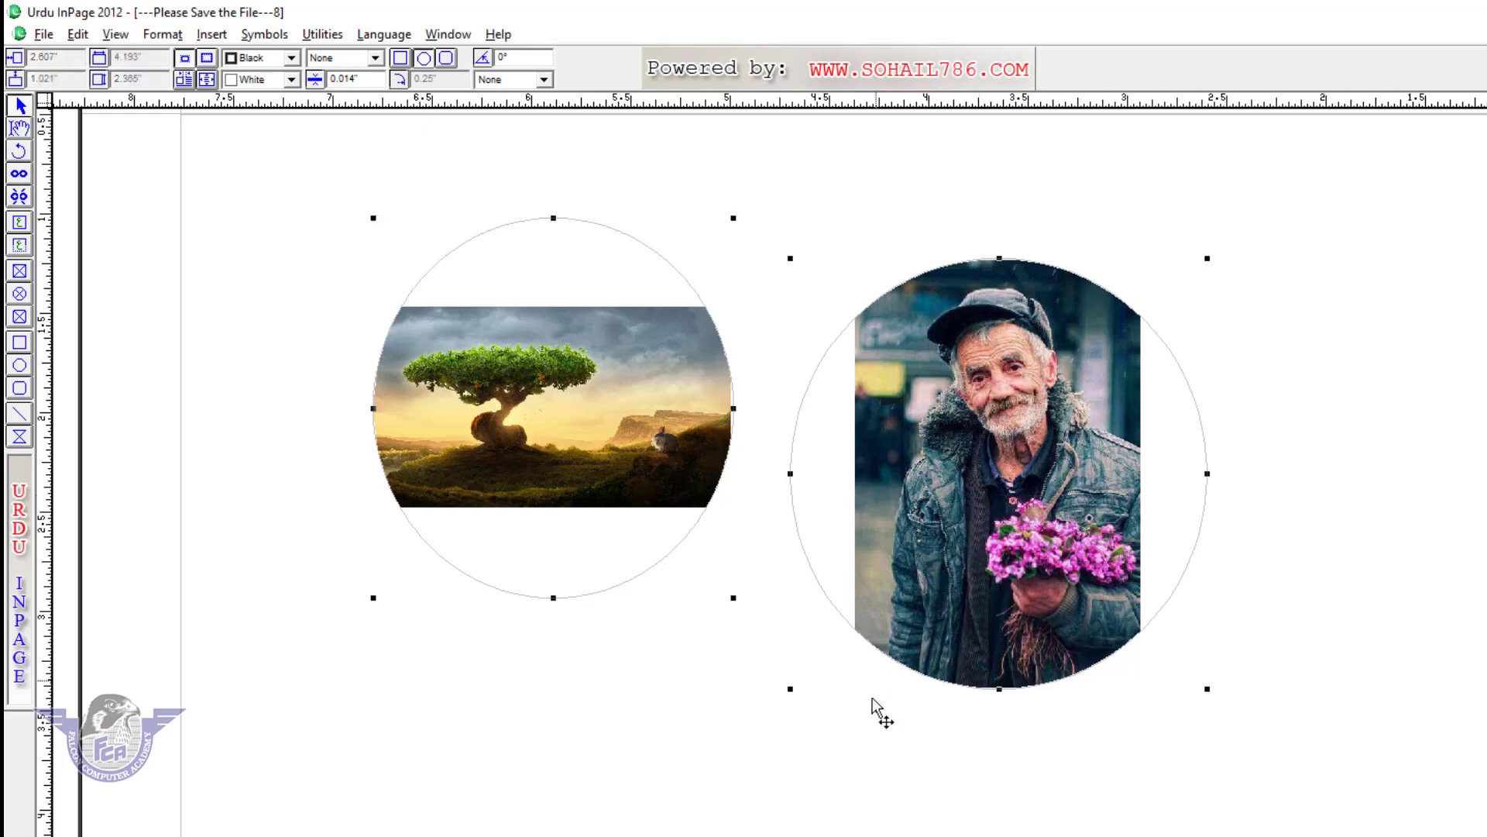
left_click(322, 36)
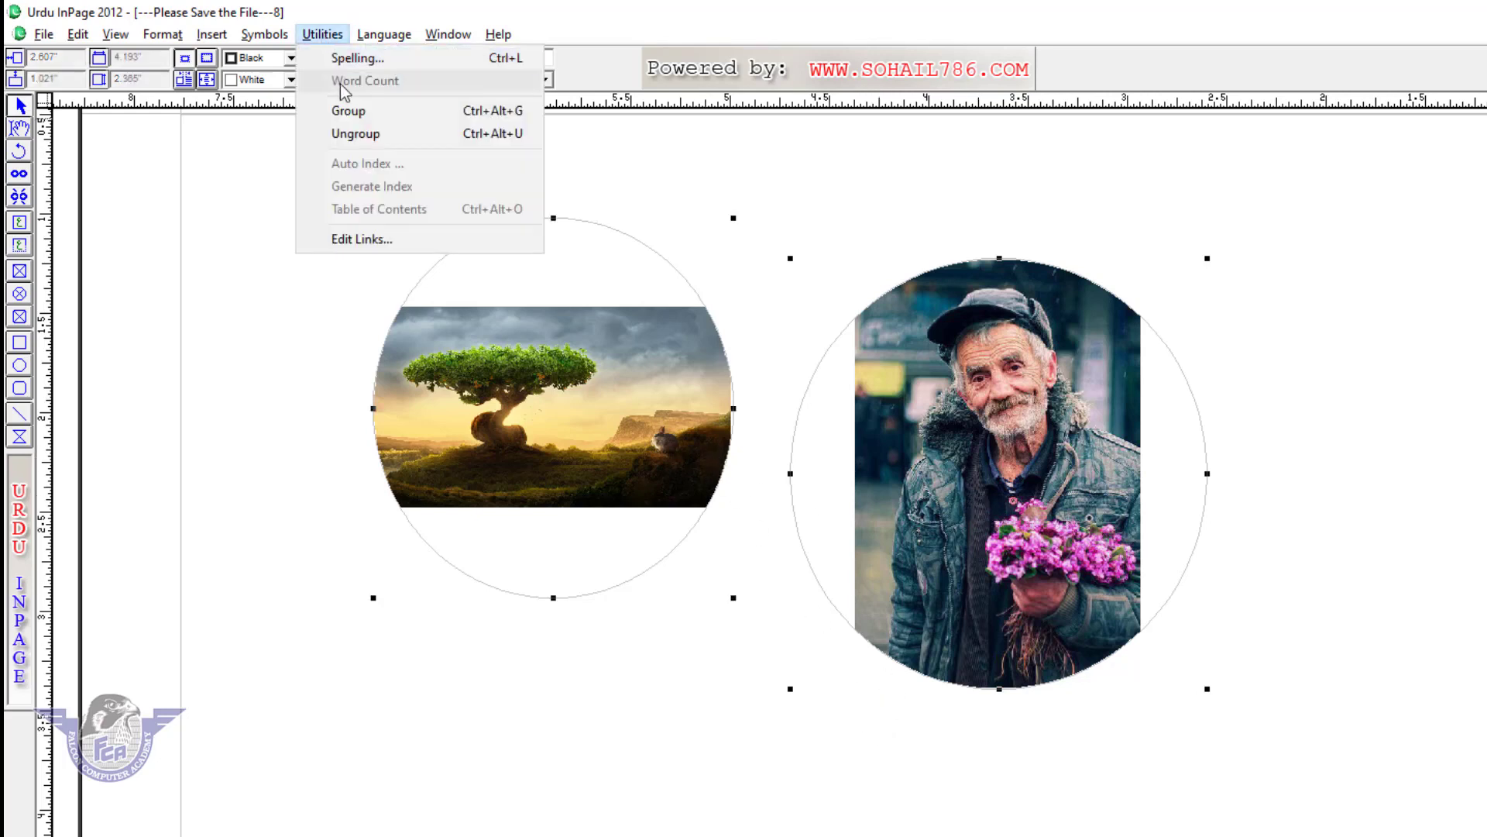
left_click(349, 112)
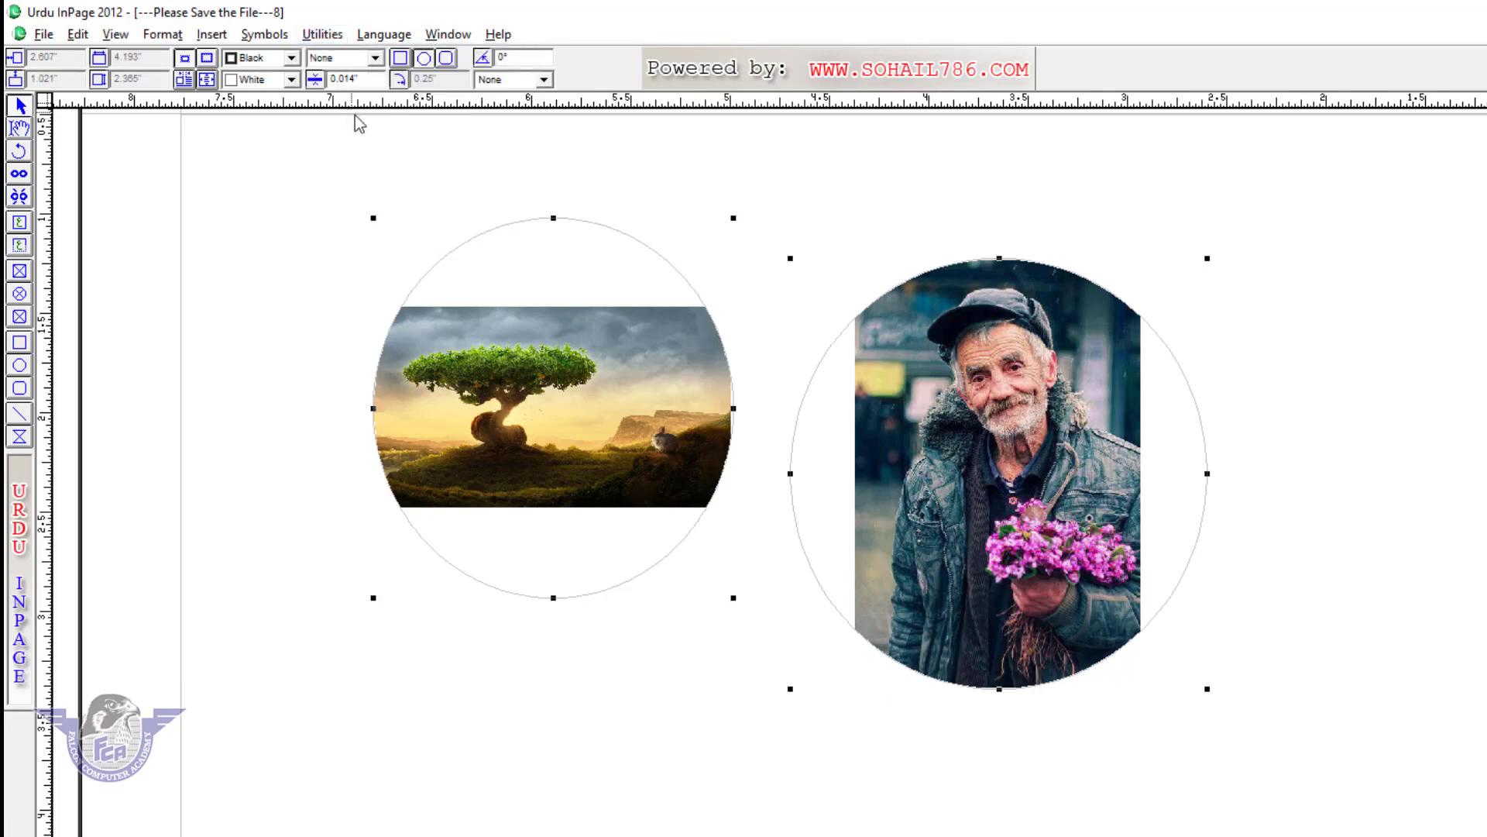
left_click(1446, 468)
left_click_drag(1163, 587, 1257, 686)
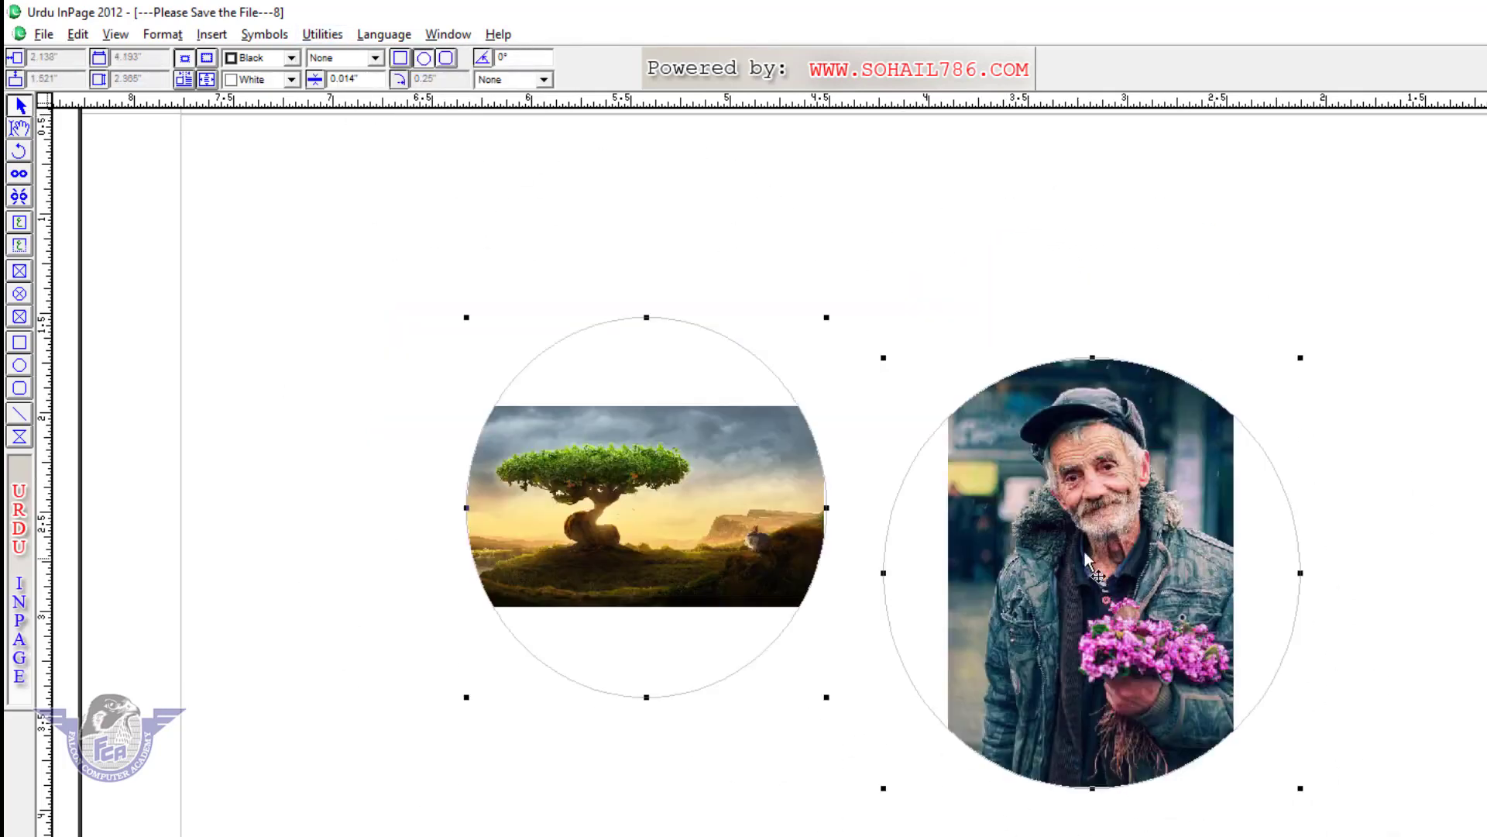
left_click_drag(1086, 556, 997, 454)
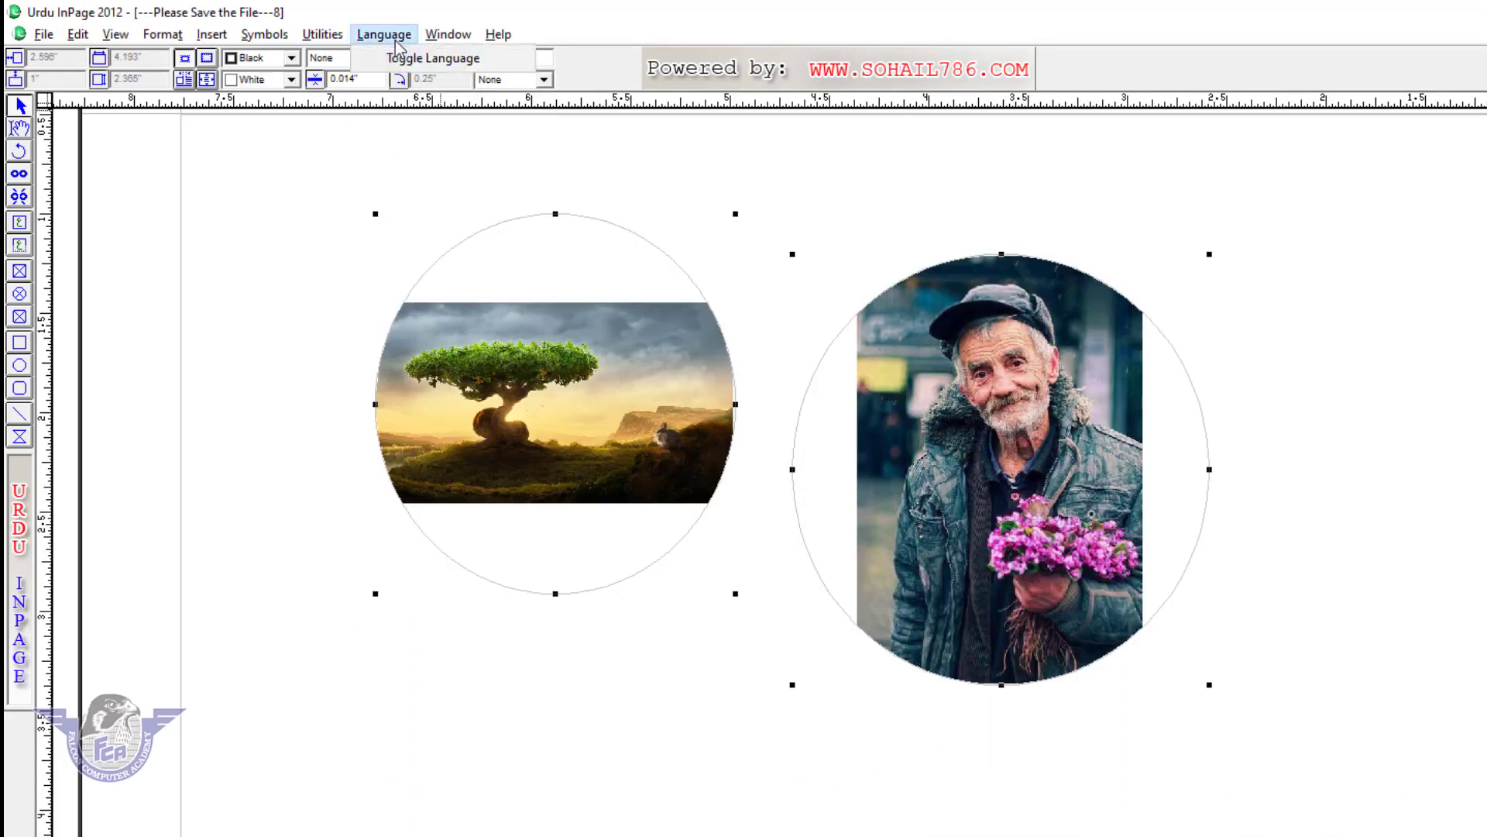
Step: Ungroup the two picture frames and move only the old man's frame slightly upward
left_click(328, 39)
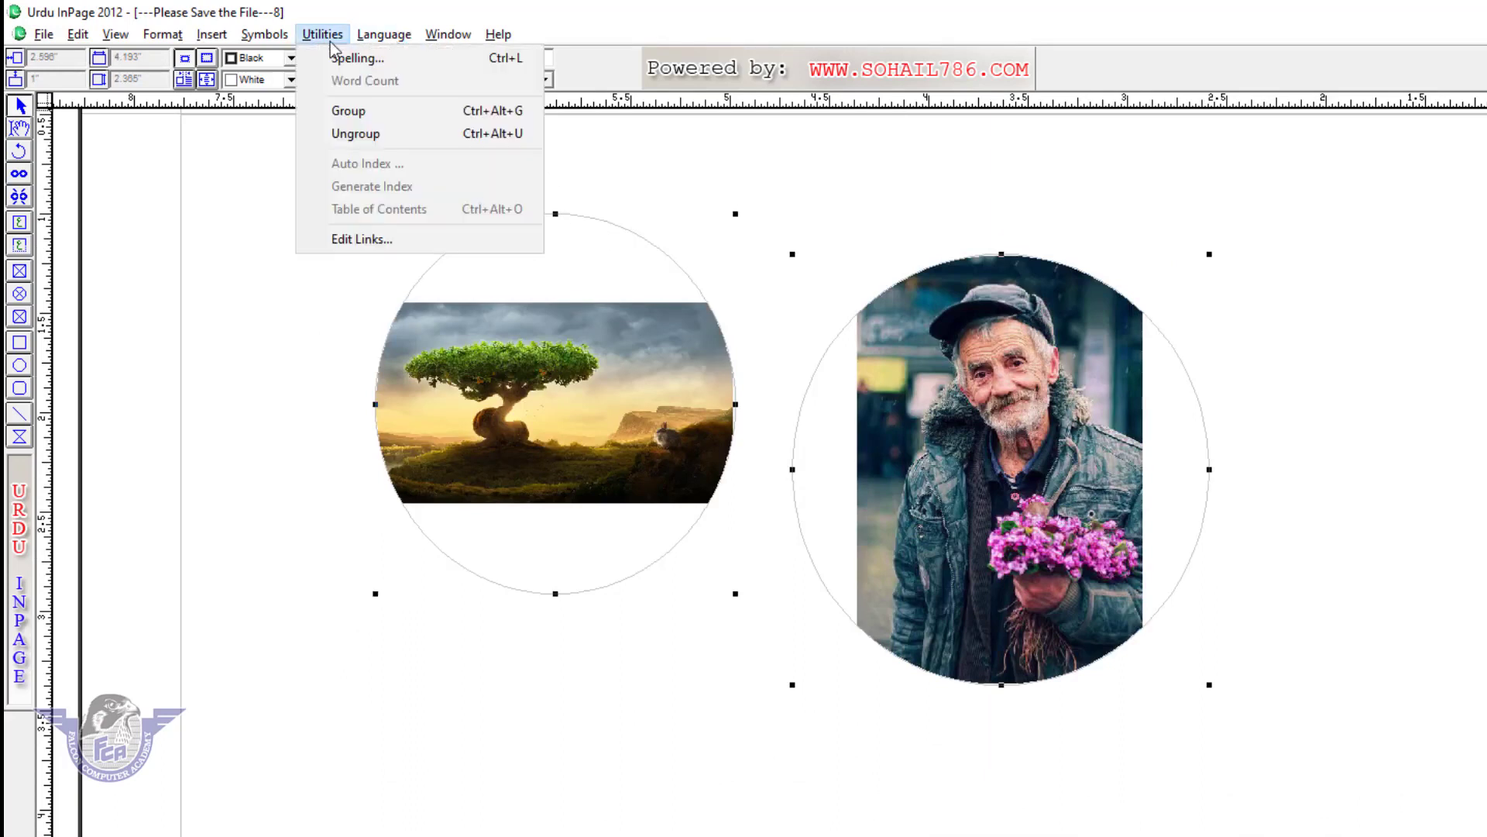
left_click(376, 142)
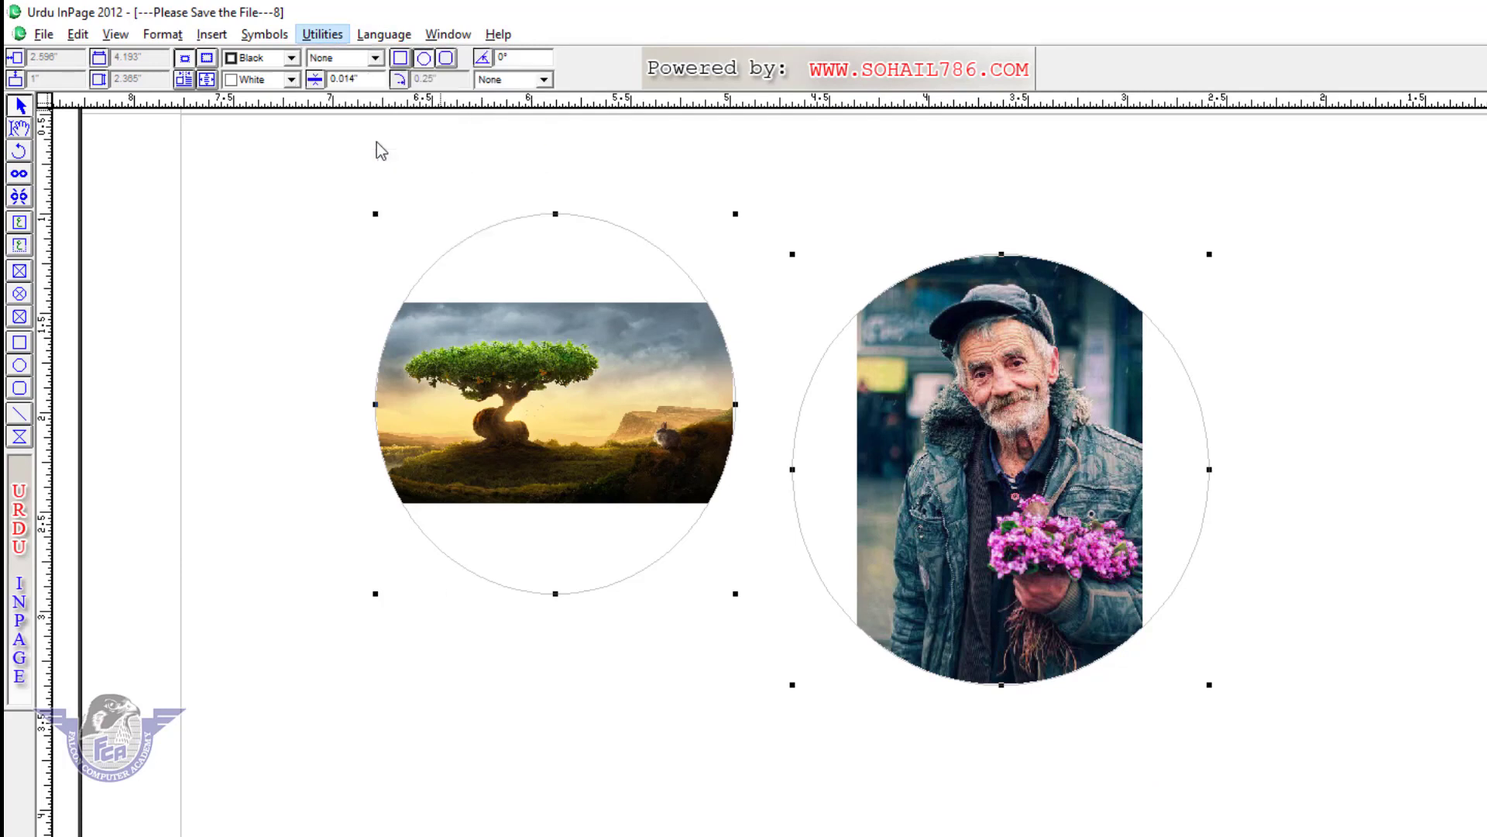
left_click(1155, 454)
mouse_move(1042, 495)
left_mouse_down()
mouse_move(1218, 426)
mouse_move(1179, 526)
mouse_move(1041, 479)
left_mouse_up()
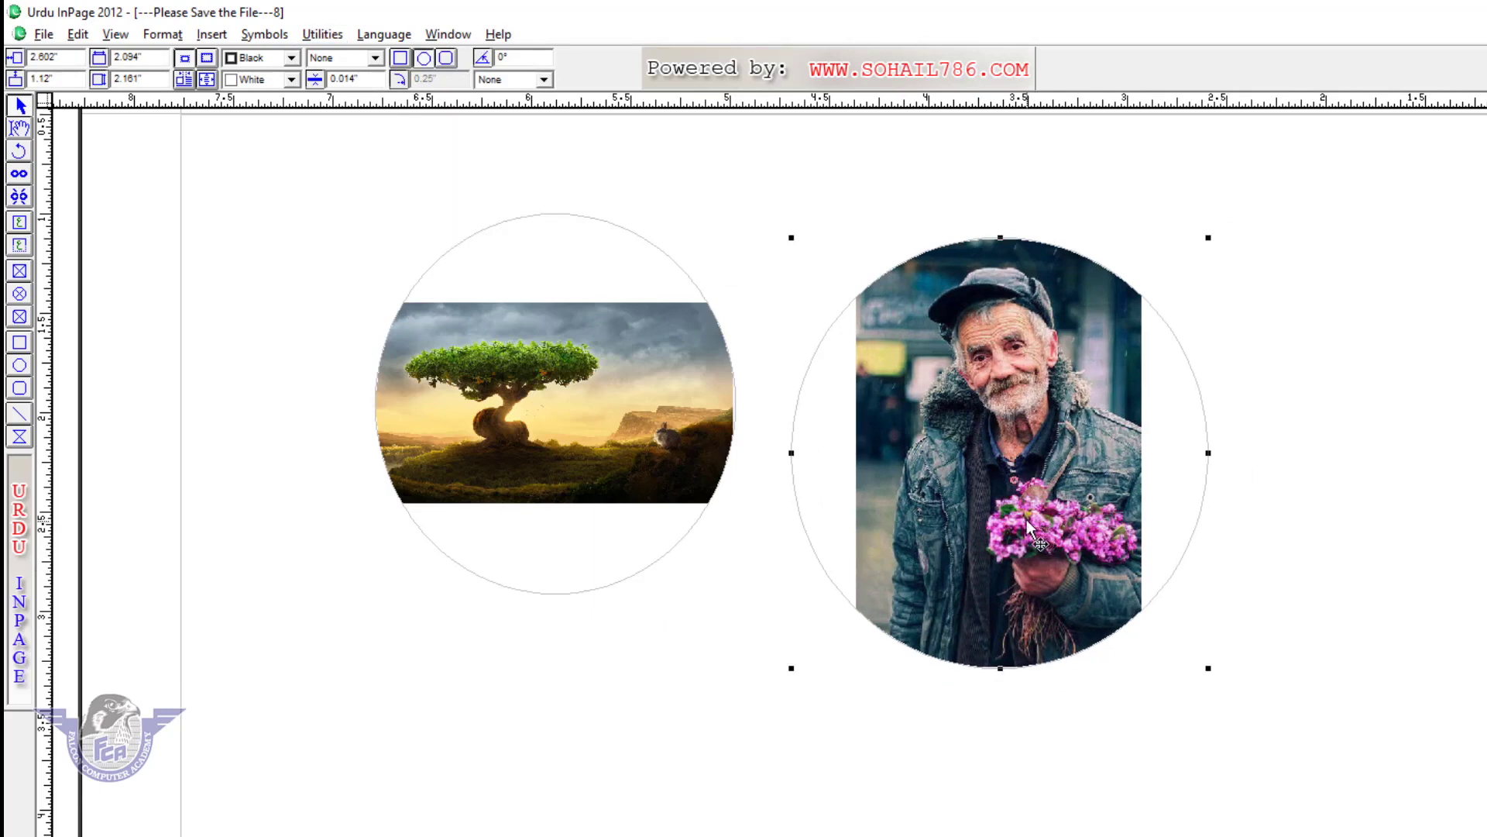
Step: Run the Toggle Language command twice
left_click(323, 35)
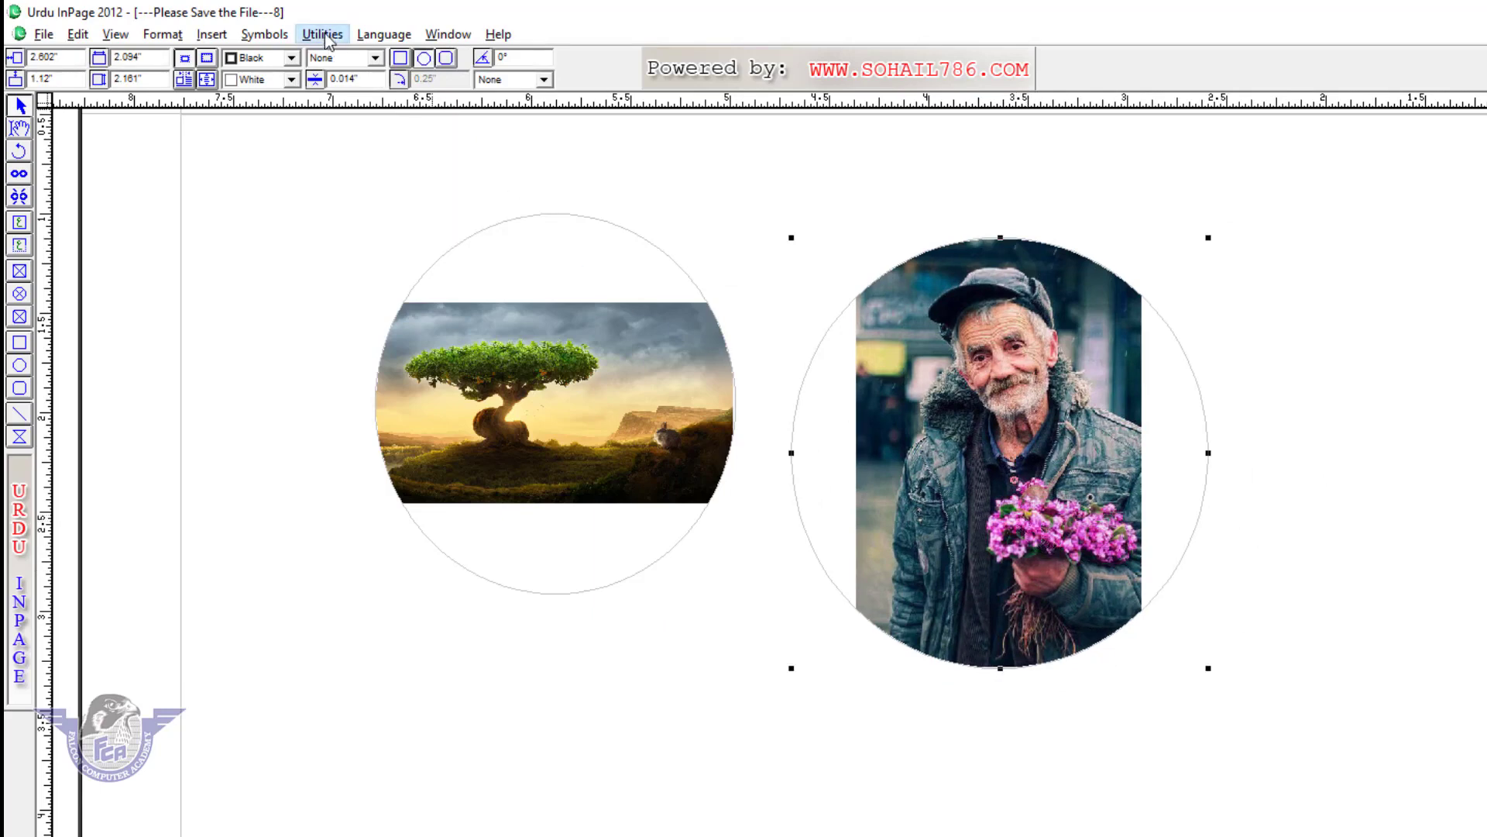
left_click(325, 37)
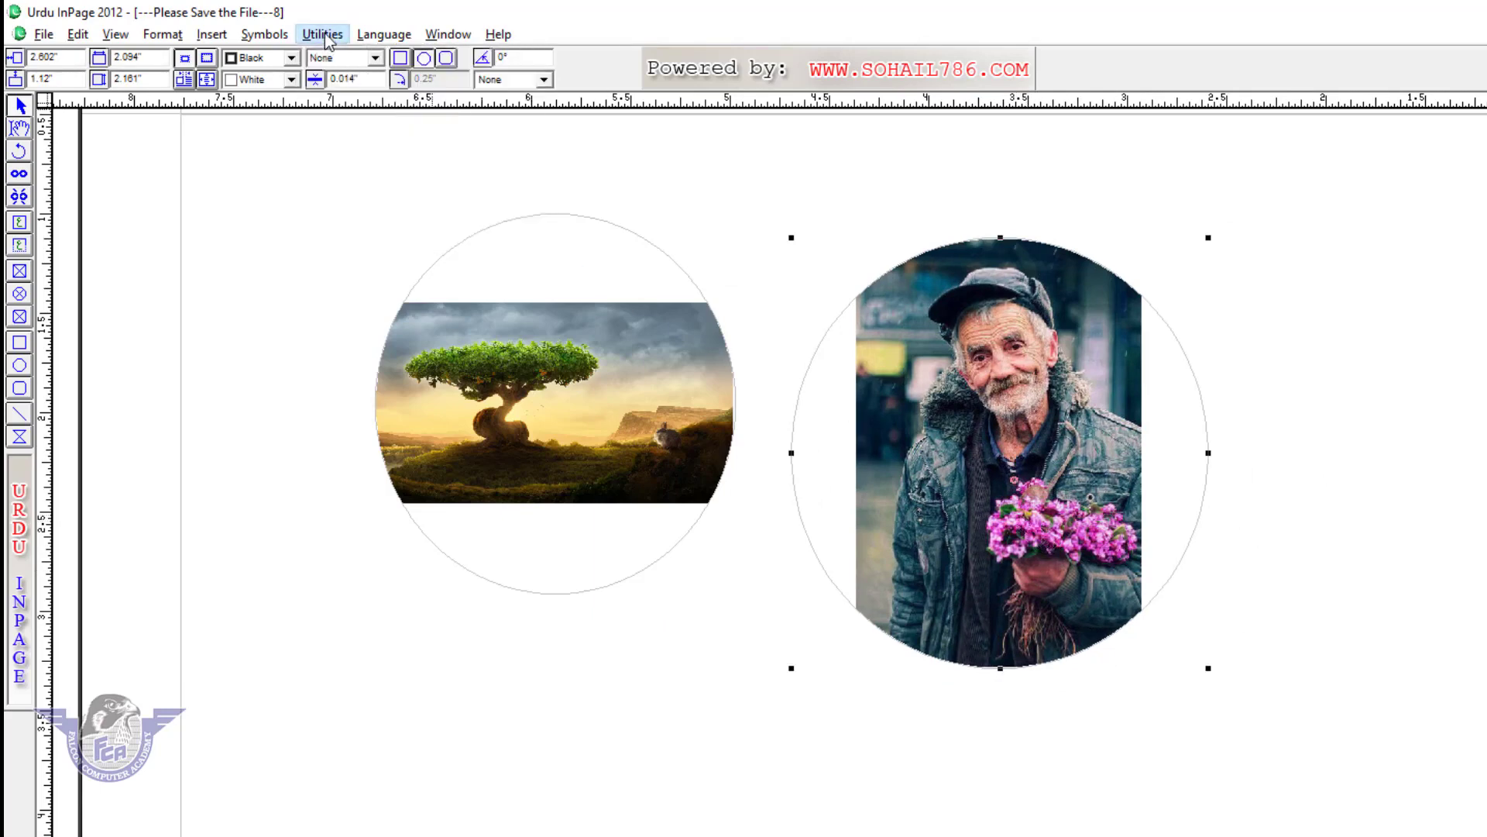
left_click(387, 39)
left_click(403, 59)
left_click(387, 36)
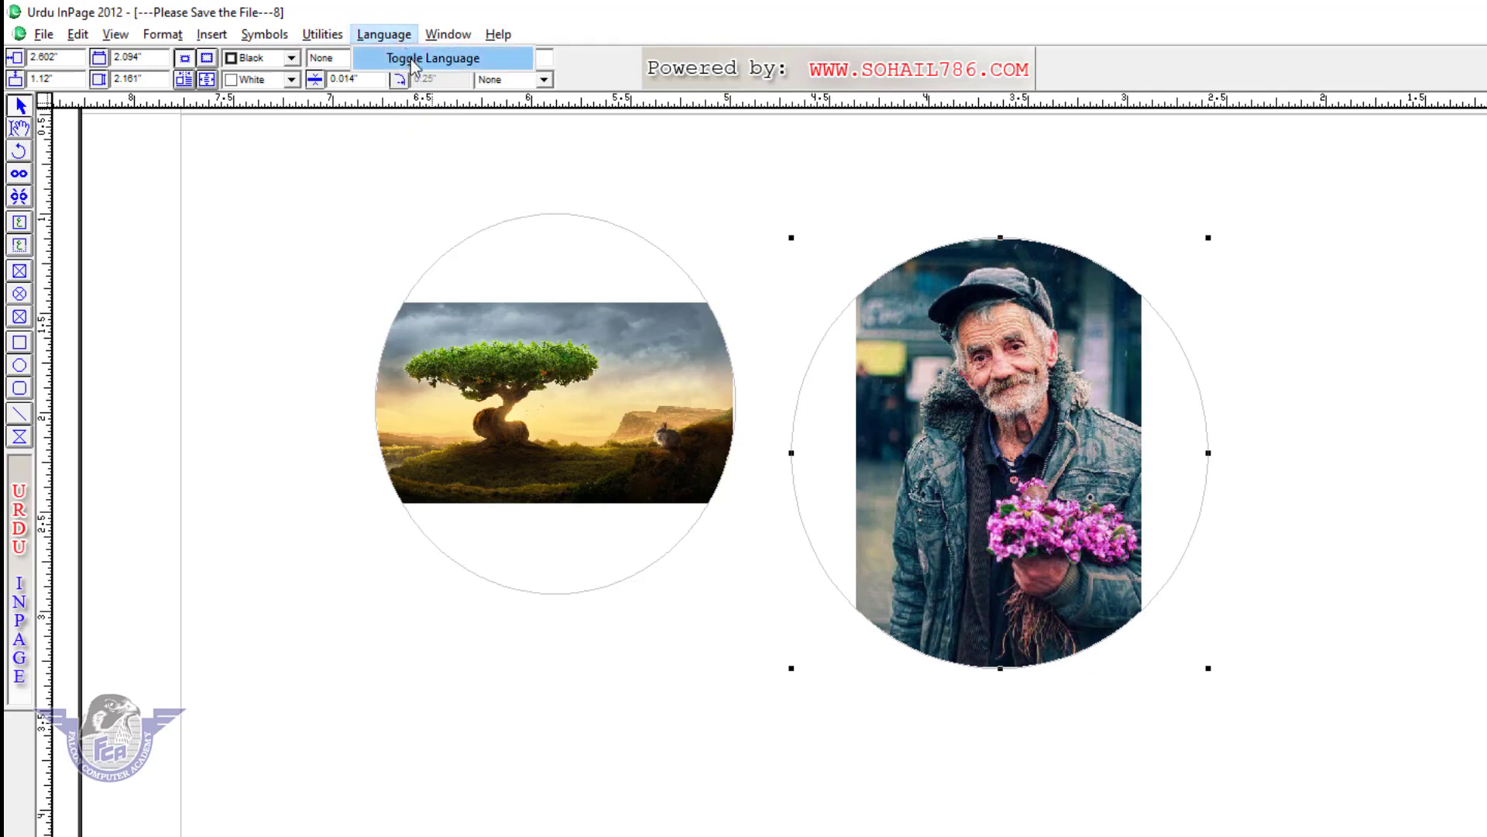
left_click(414, 61)
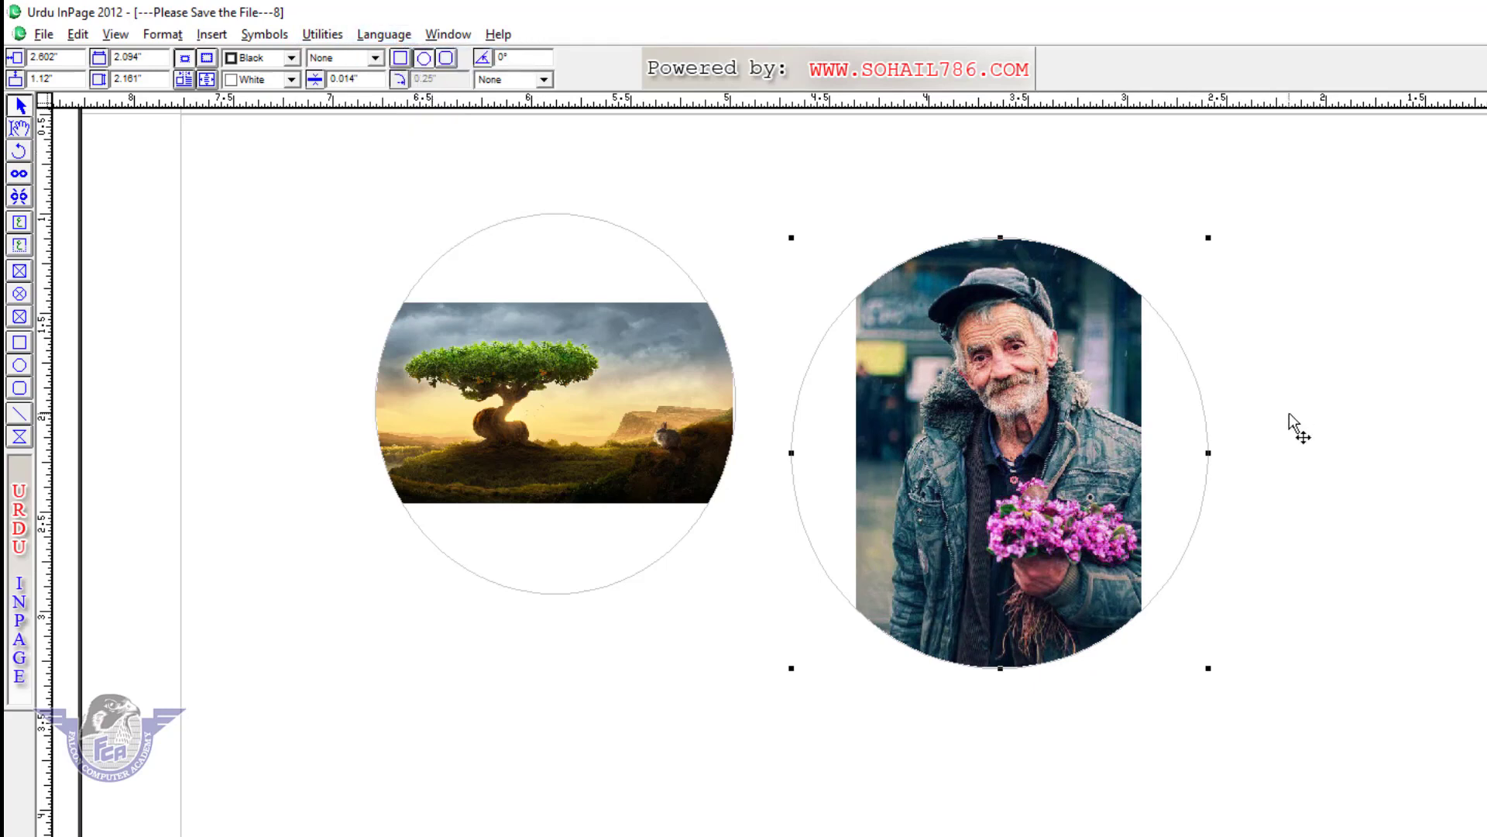
Step: Cascade the open document windows and rearrange them as tiles
left_click(450, 35)
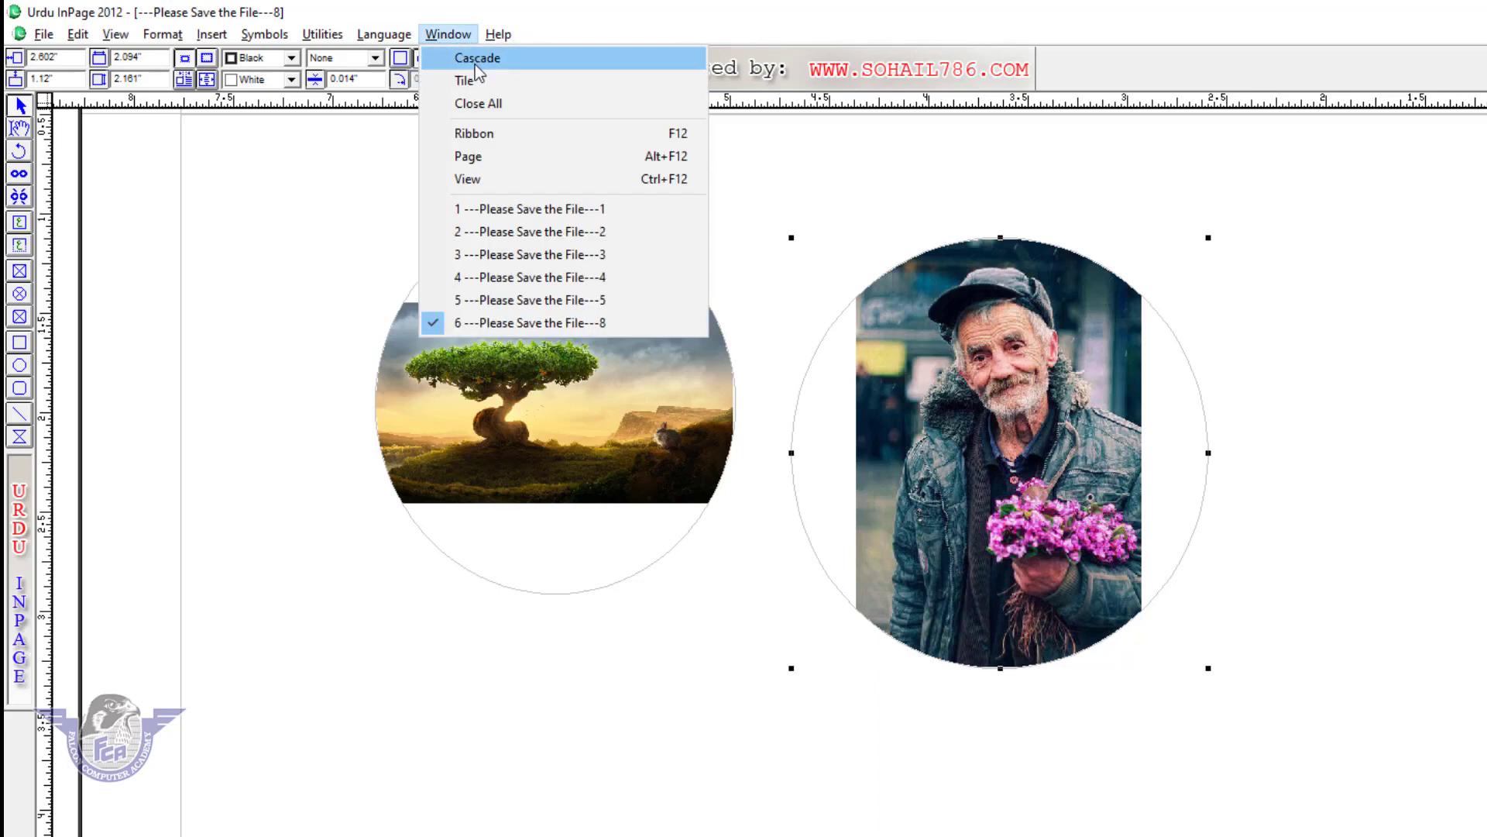
left_click(476, 64)
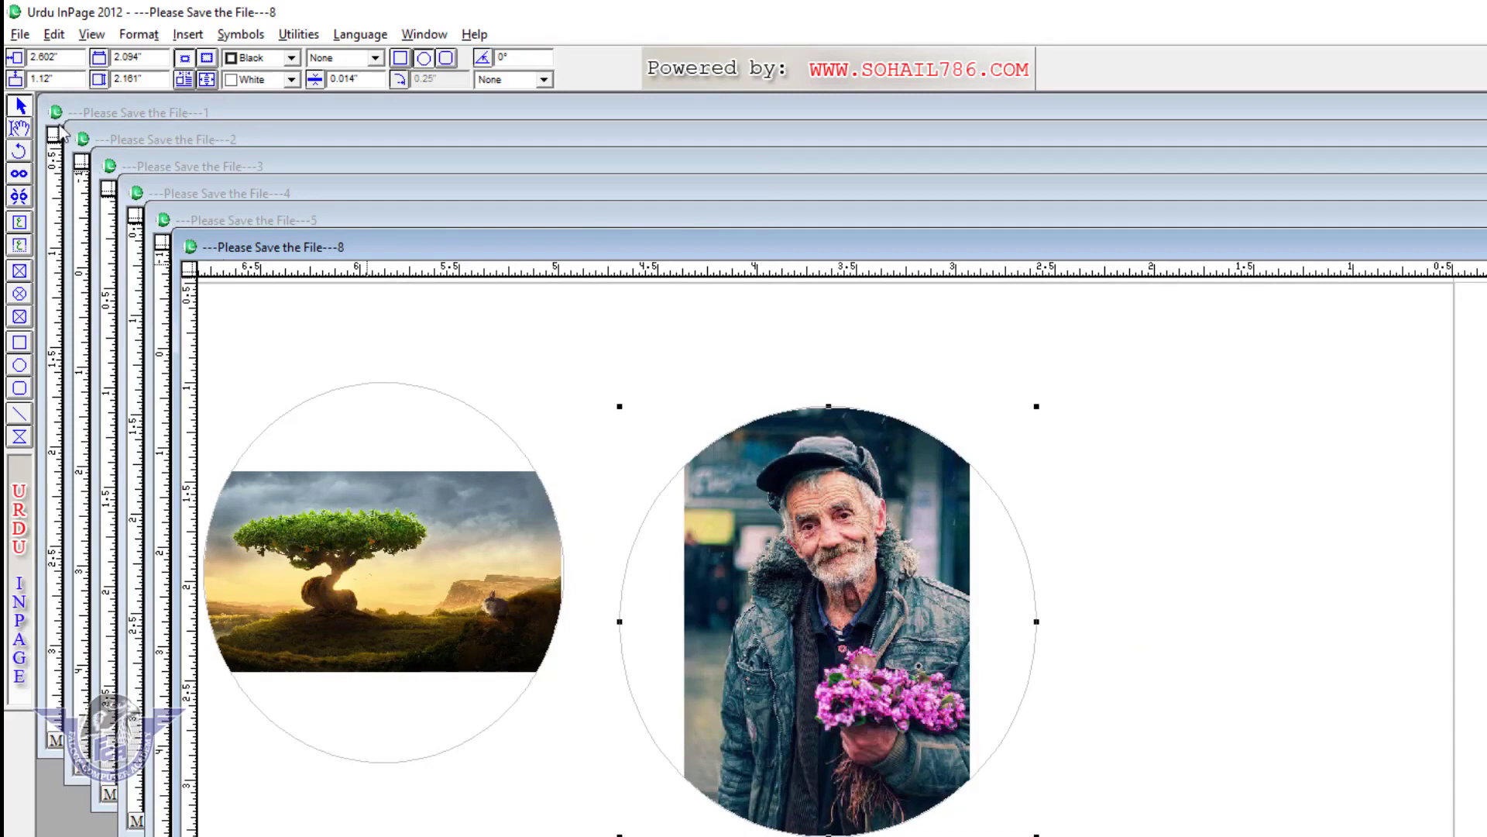
left_click(420, 39)
left_click(451, 80)
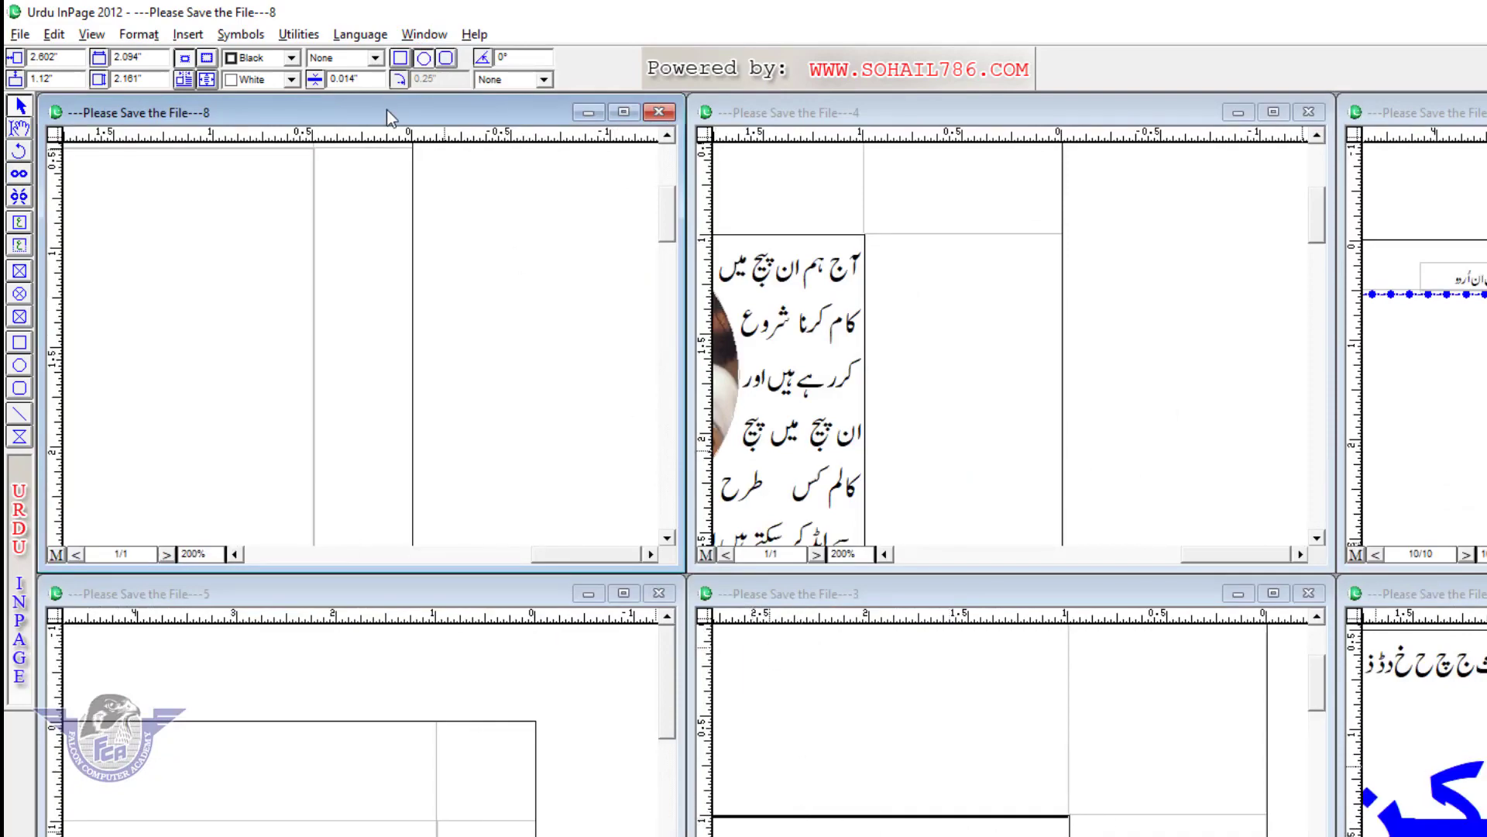
Step: Activate the tiled documents 4, 2, 1, 3 and 5 one after another and maximize document 8
left_click(1073, 120)
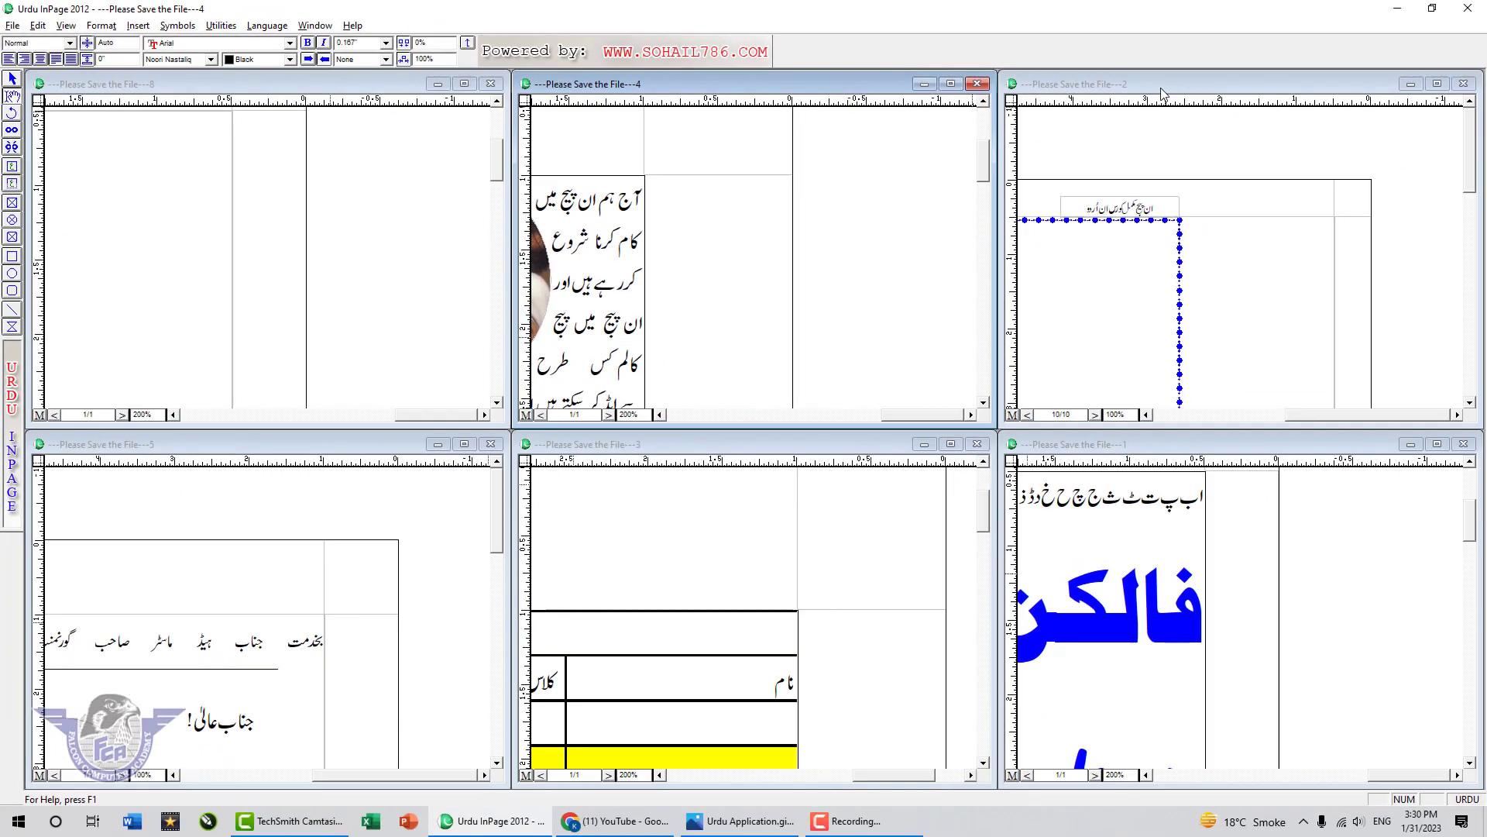
left_click(1162, 92)
left_click(1131, 444)
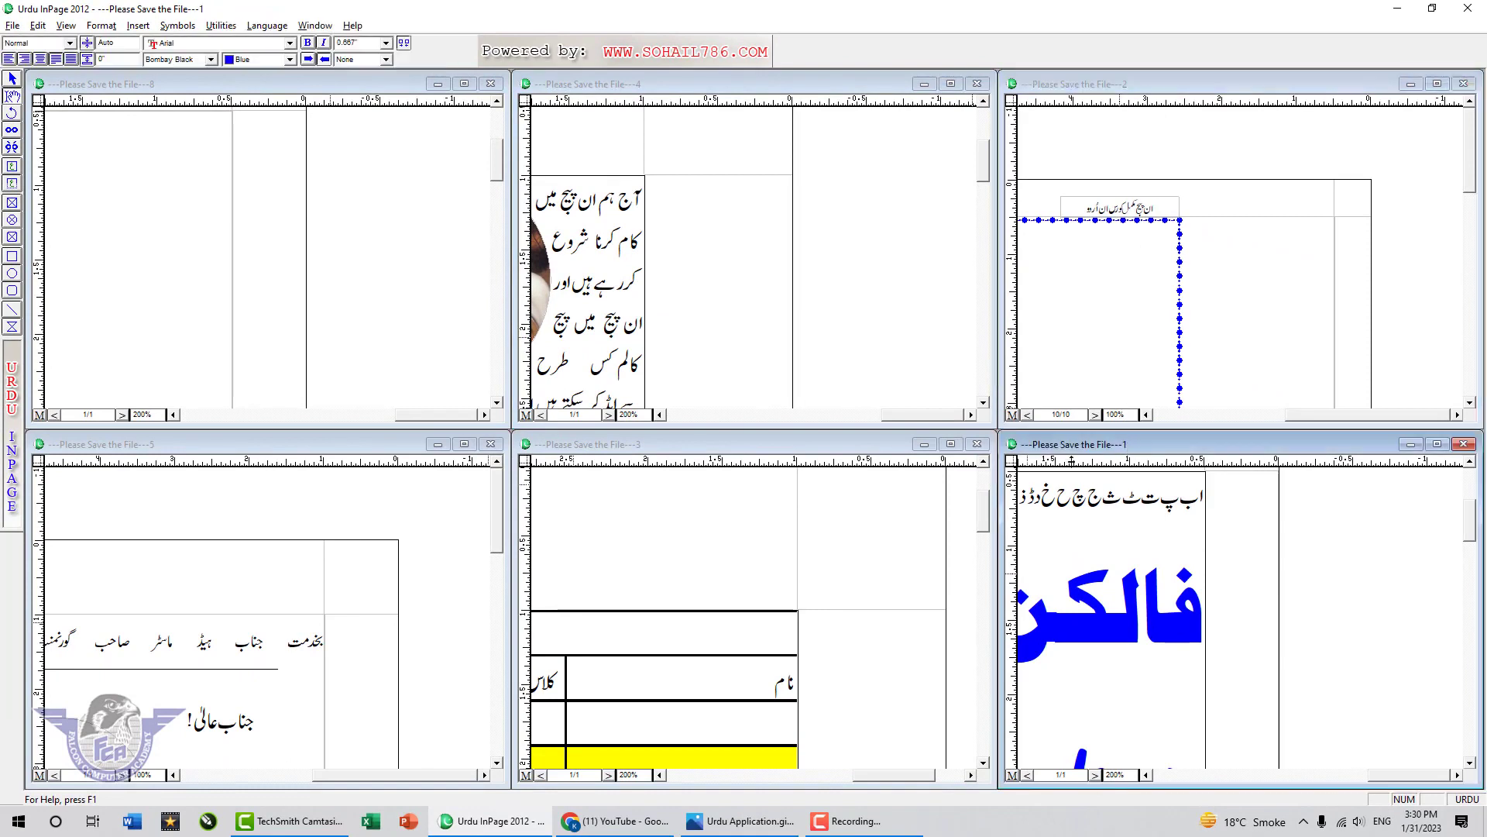
left_click(719, 444)
left_click(194, 450)
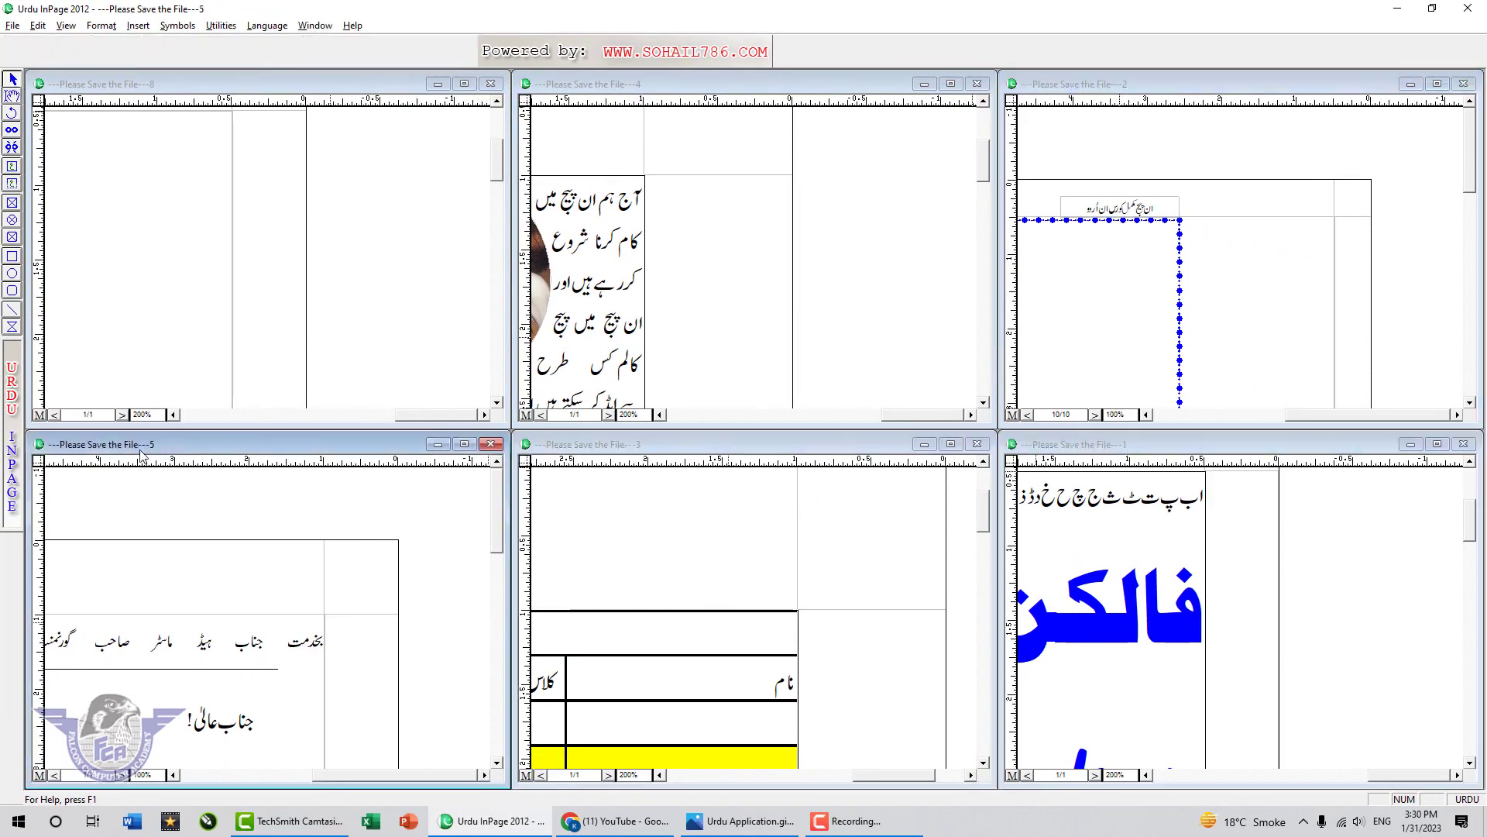
double_click(361, 89)
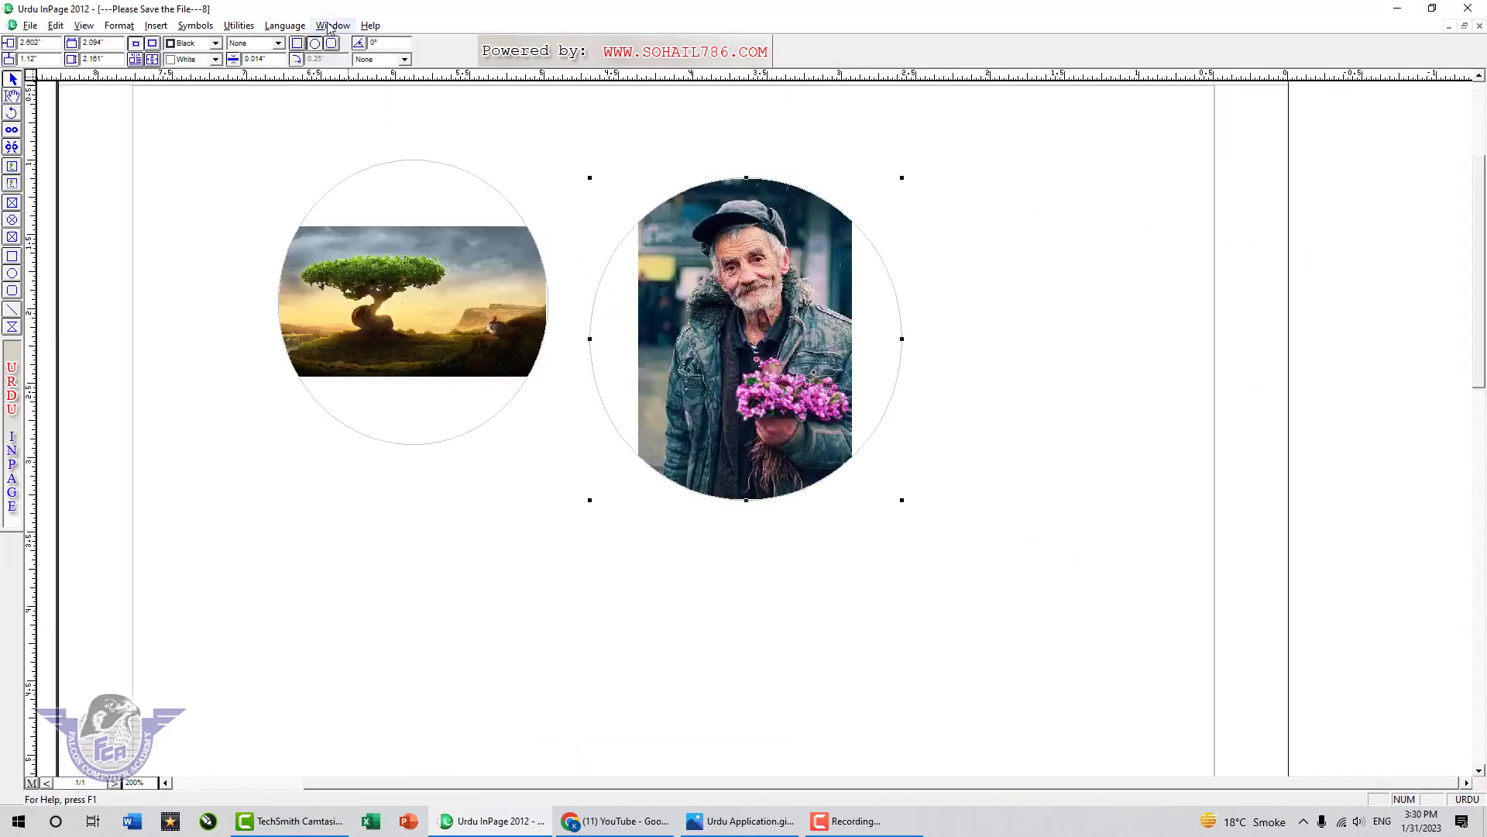
Step: Start closing all documents, discard the changes to documents 8, 5 and 3, and cancel the closing at document 1
left_click(331, 29)
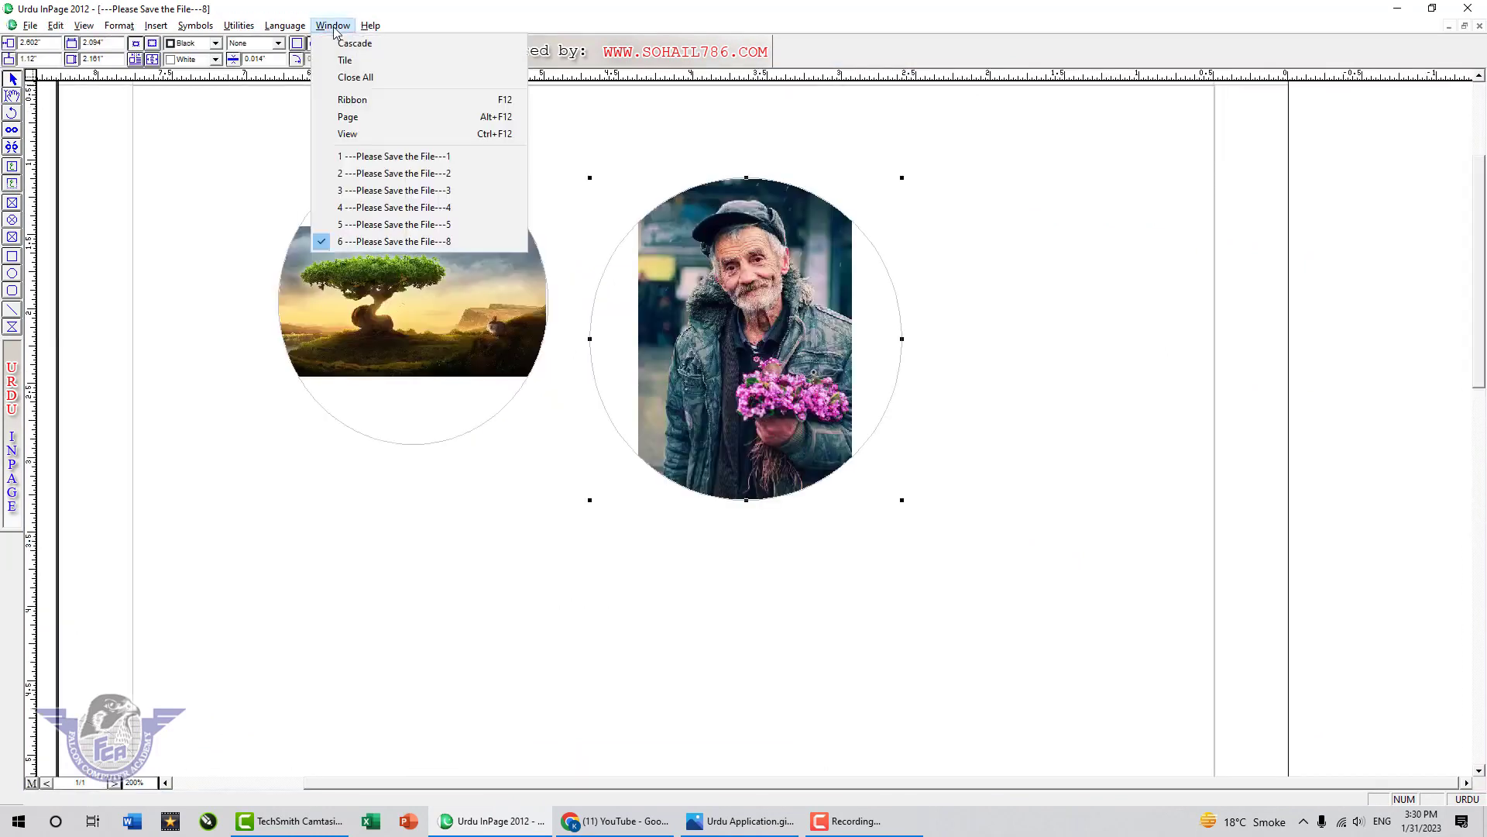
left_click(364, 82)
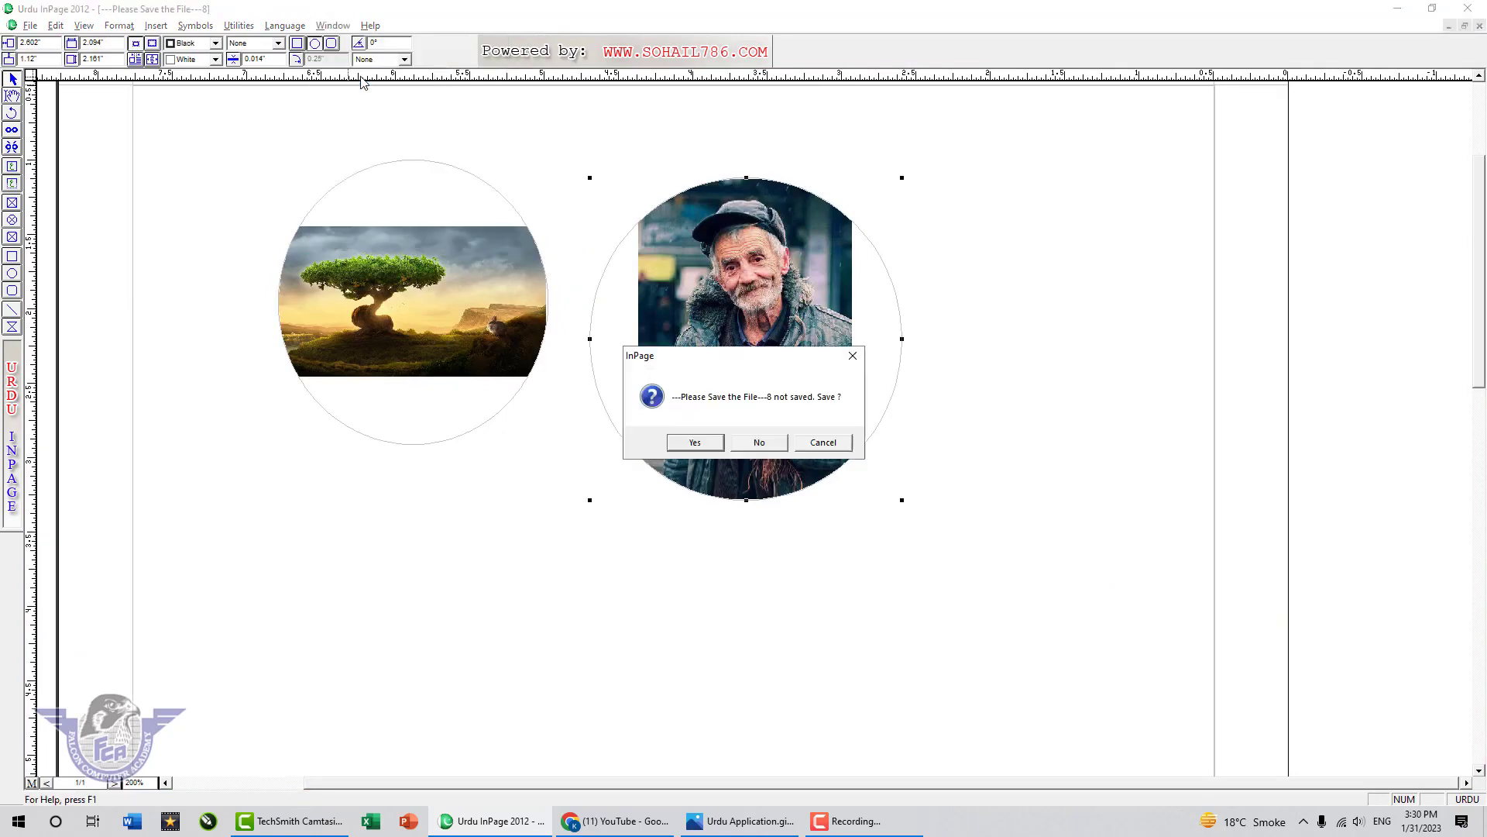
left_click(759, 443)
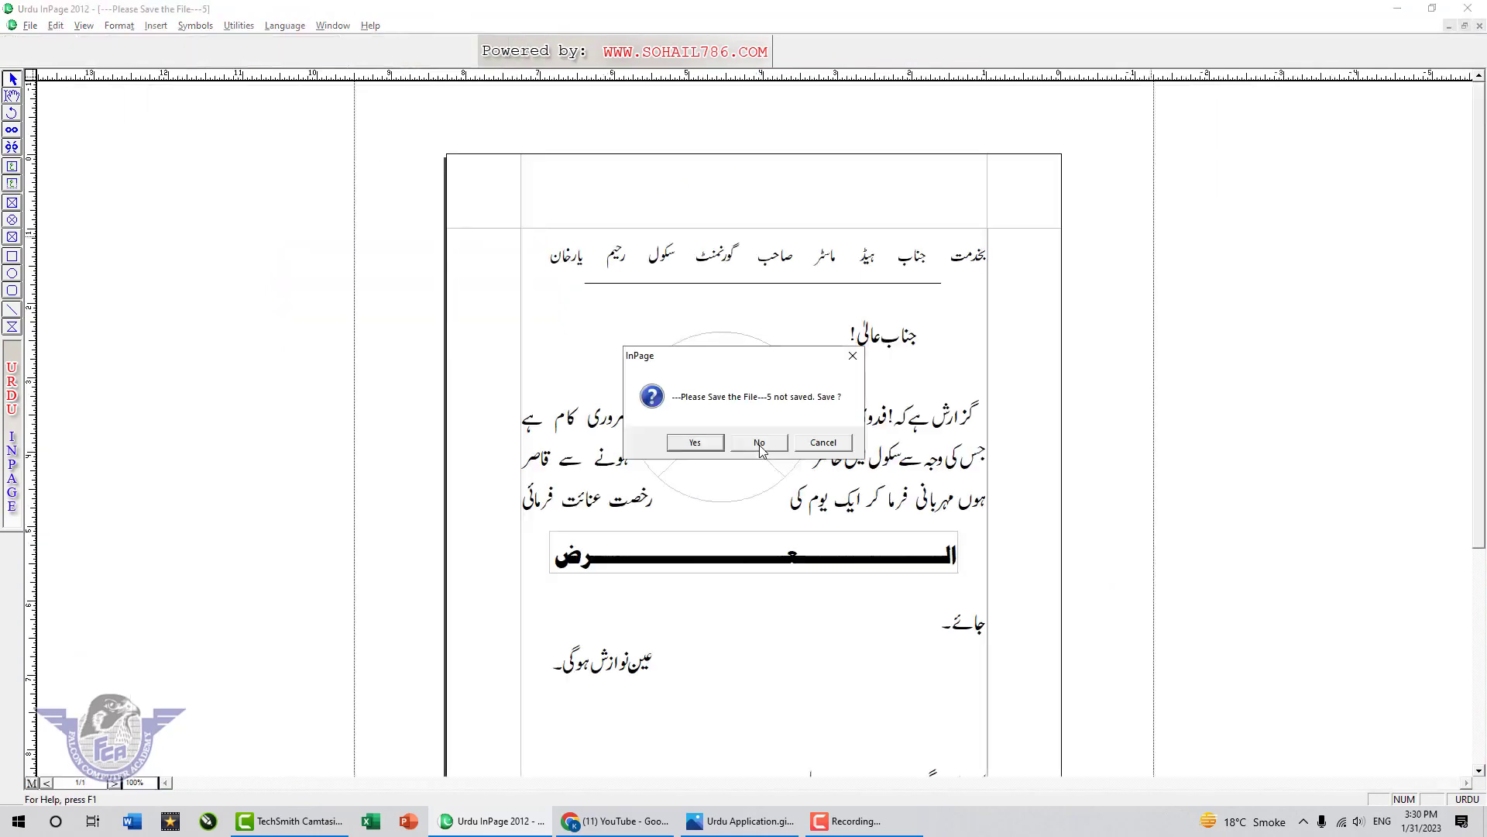
left_click(759, 443)
left_click(762, 443)
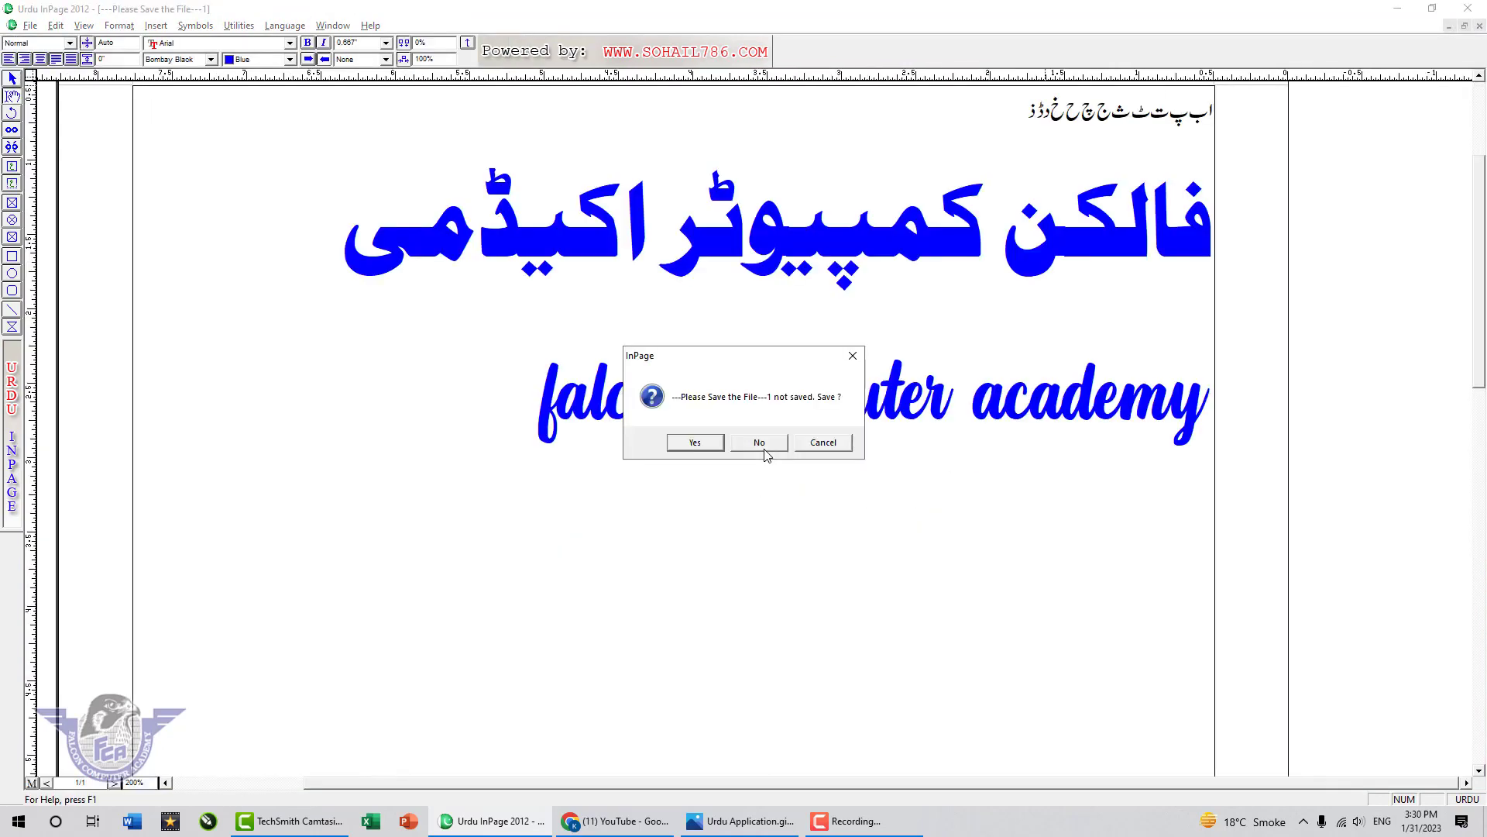
left_click(810, 445)
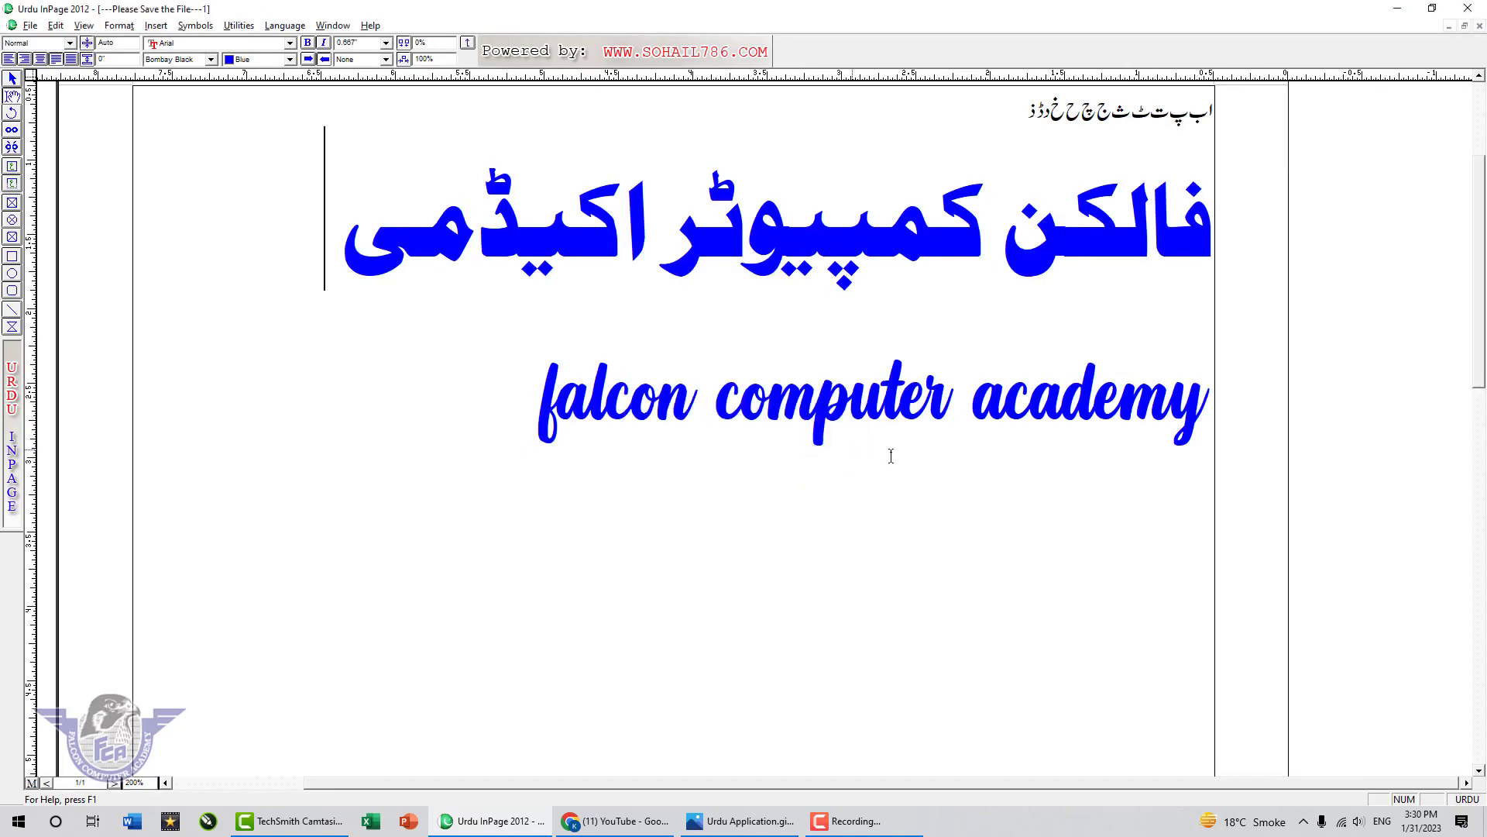
Step: Select the large Urdu heading line and look over the Ribbon, Page and View window commands
left_click(333, 26)
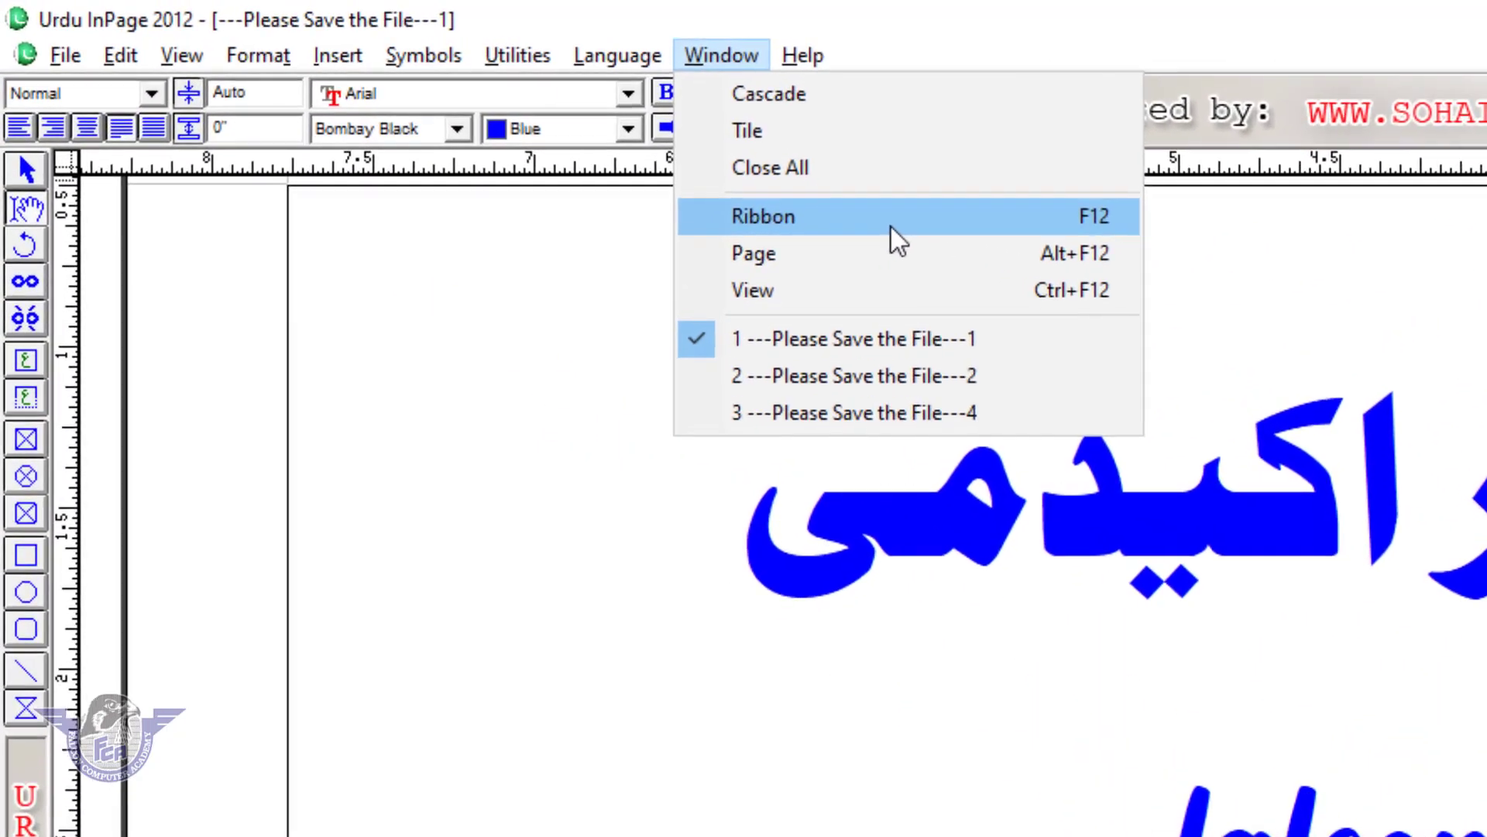
double_click(825, 394)
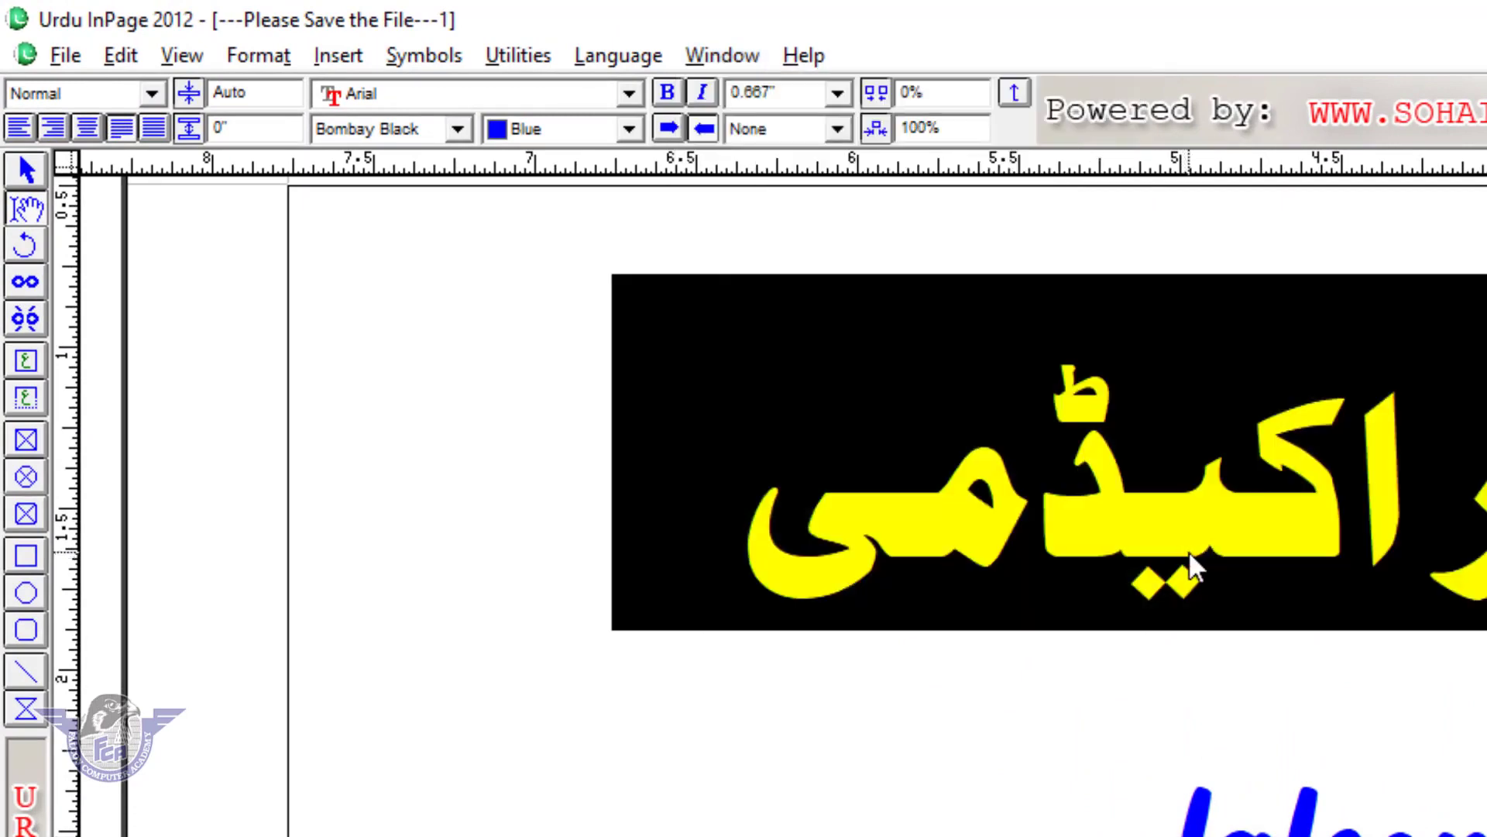
left_click(736, 58)
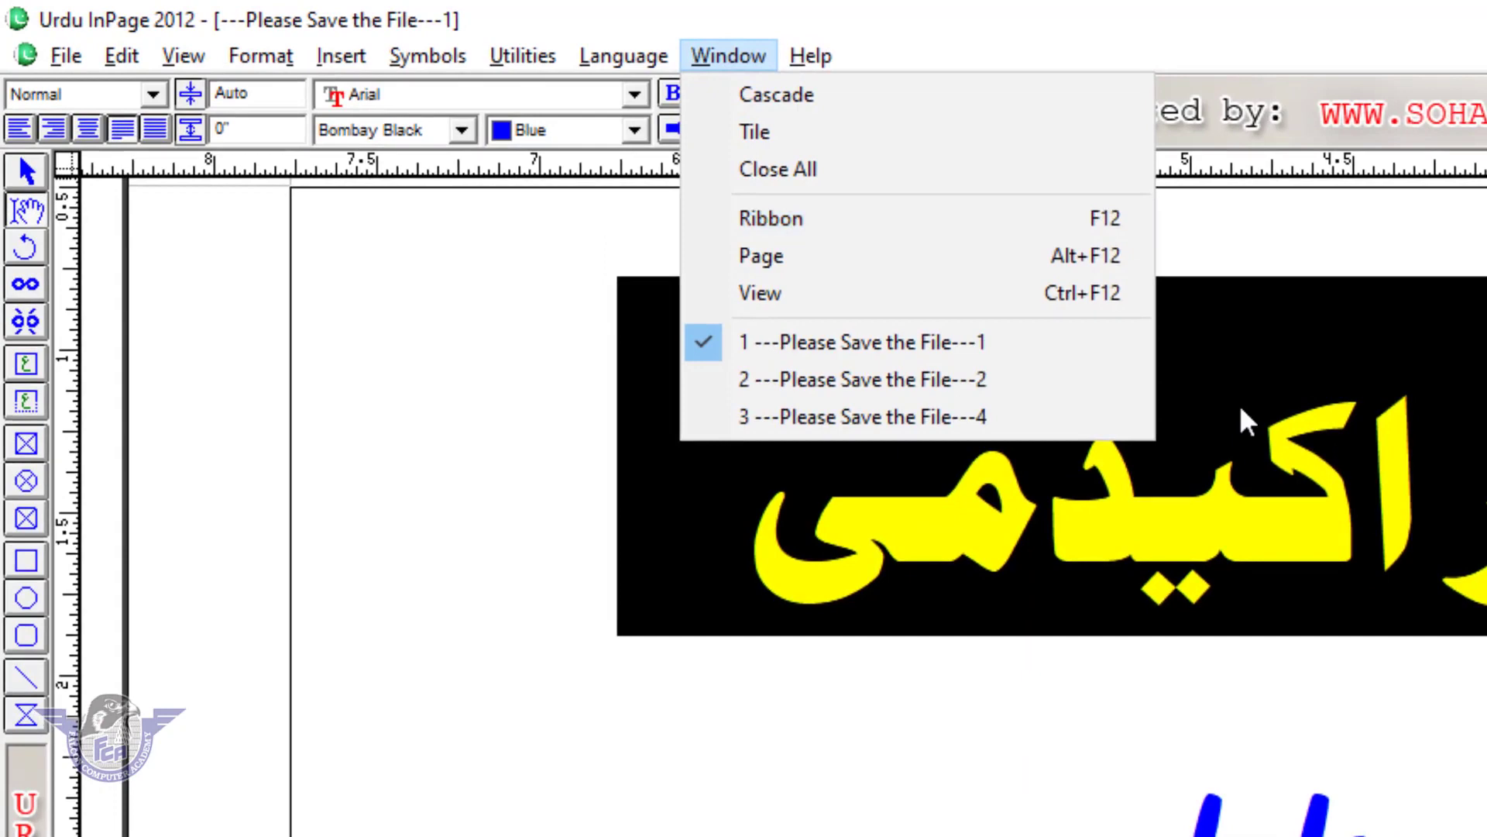
left_click(1451, 547)
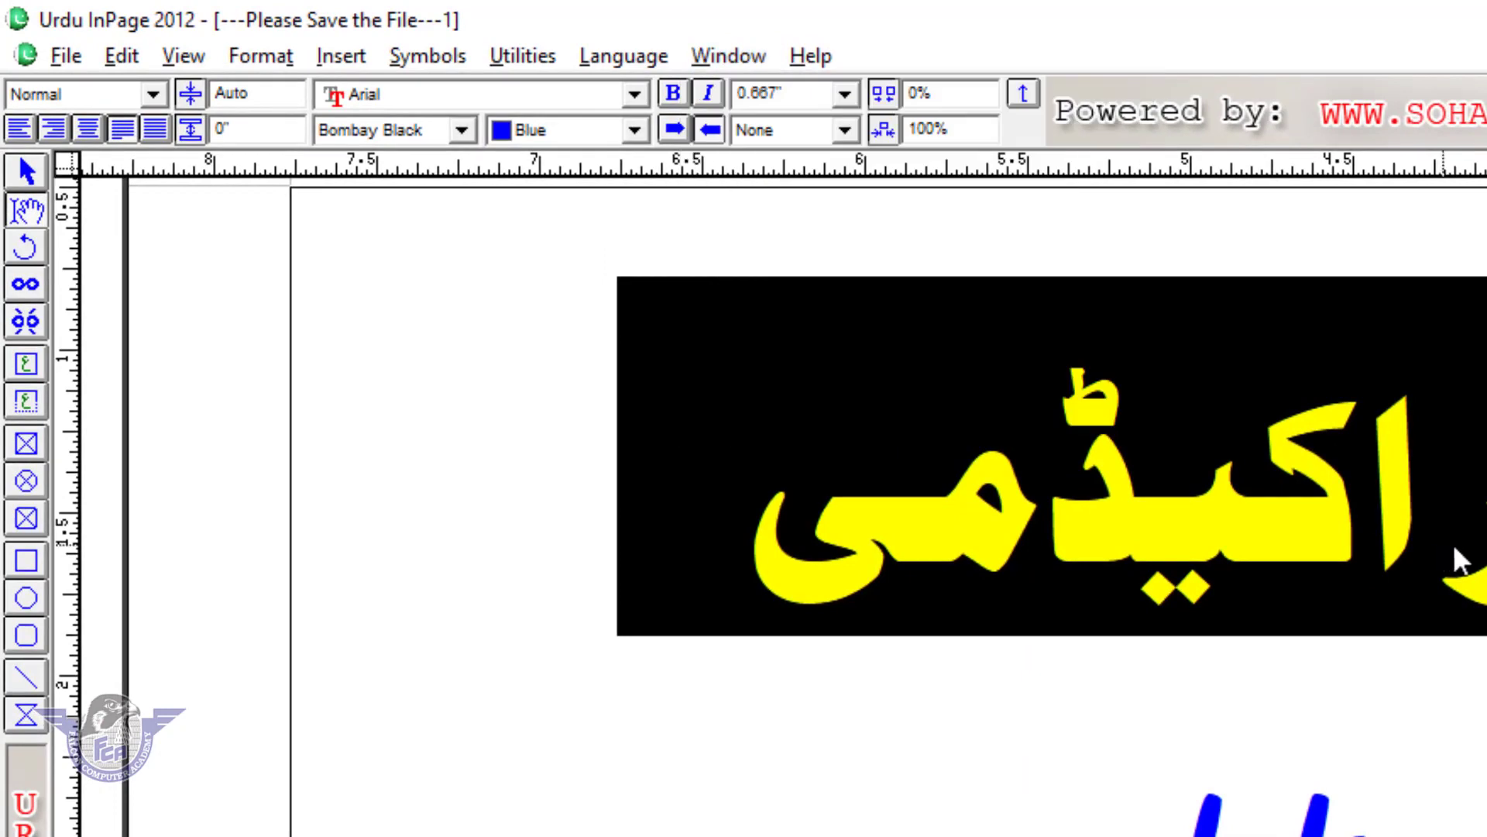
Step: Set the font of the selected large Urdu heading line to Diwani
triple_click(1479, 541)
key("Tab")
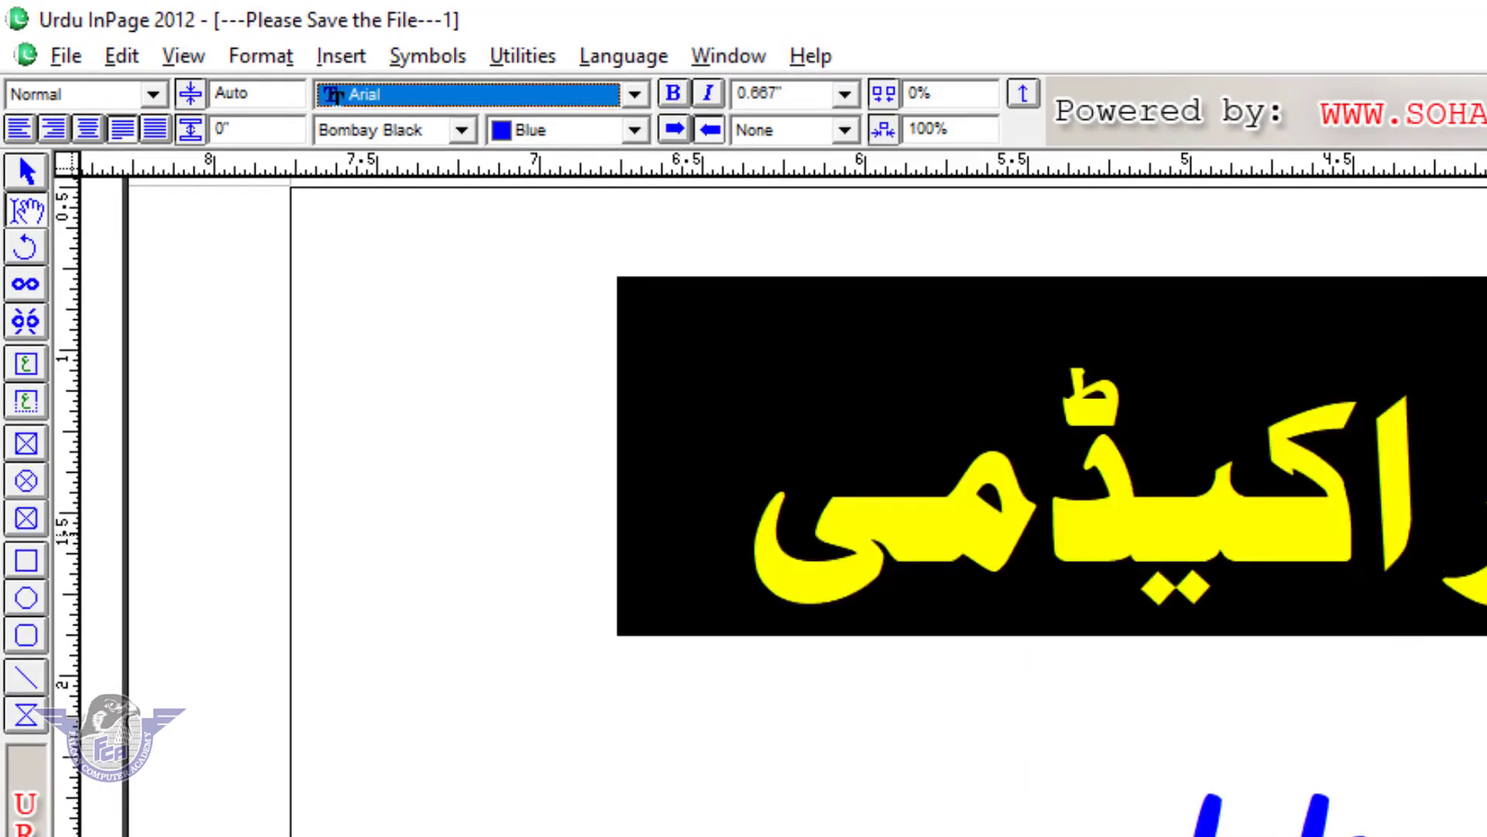
key("Tab")
type("Diwani")
key("Return")
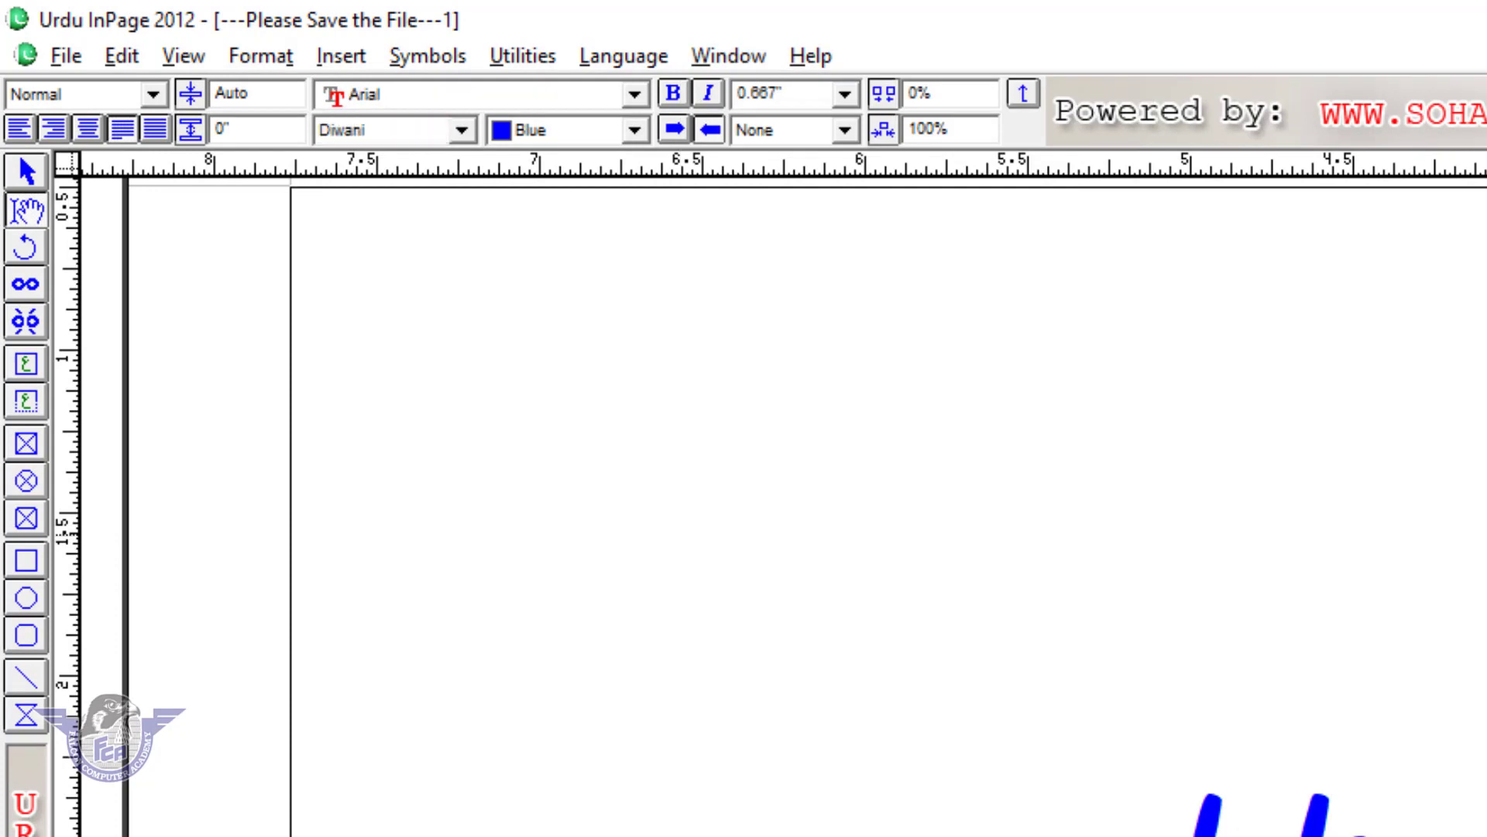
Step: Colour the Urdu heading line Magenta and set its font size to 1"
key("Tab")
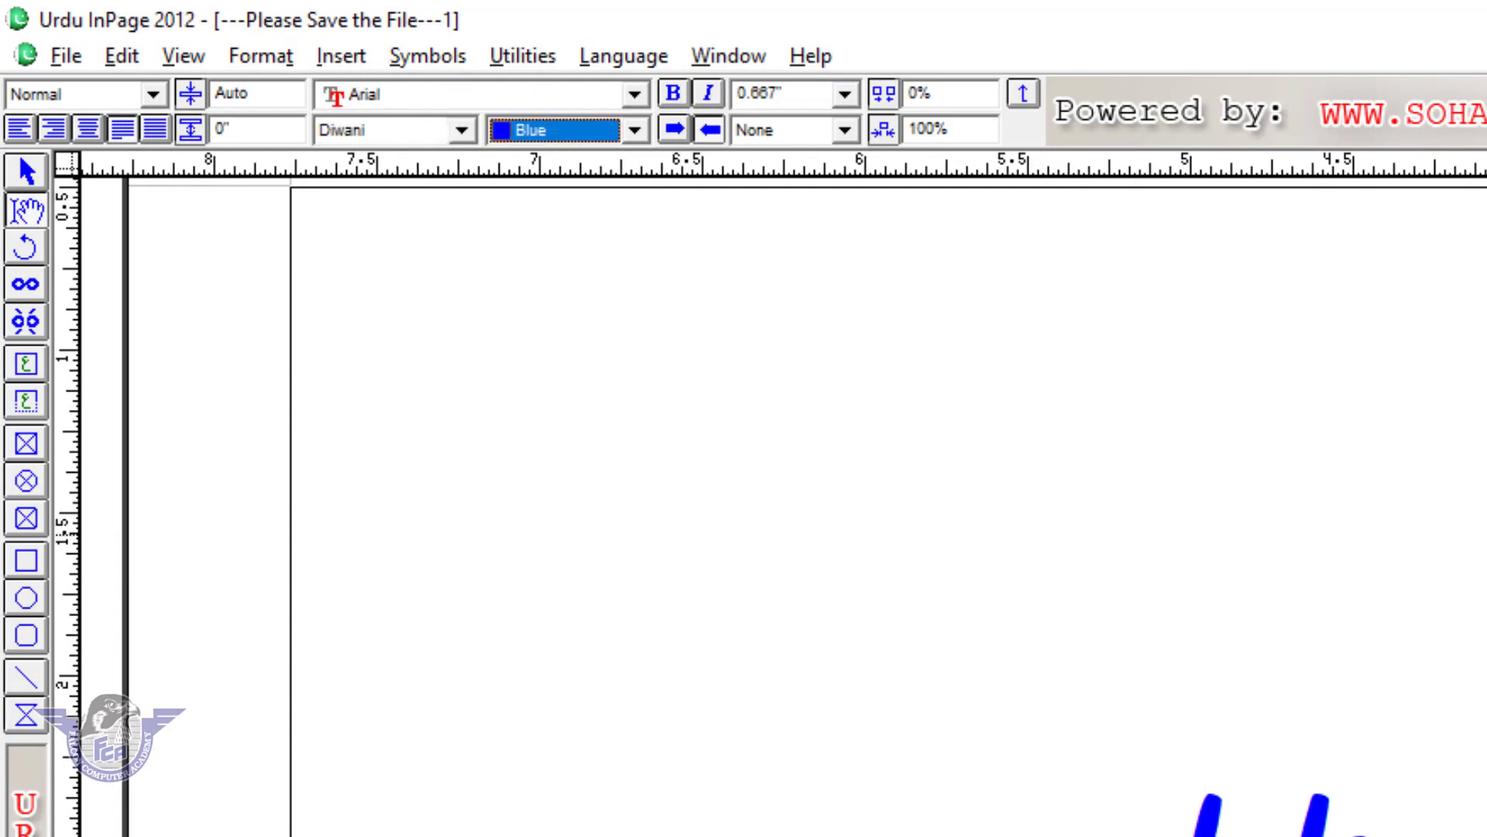
key("m")
key("Return")
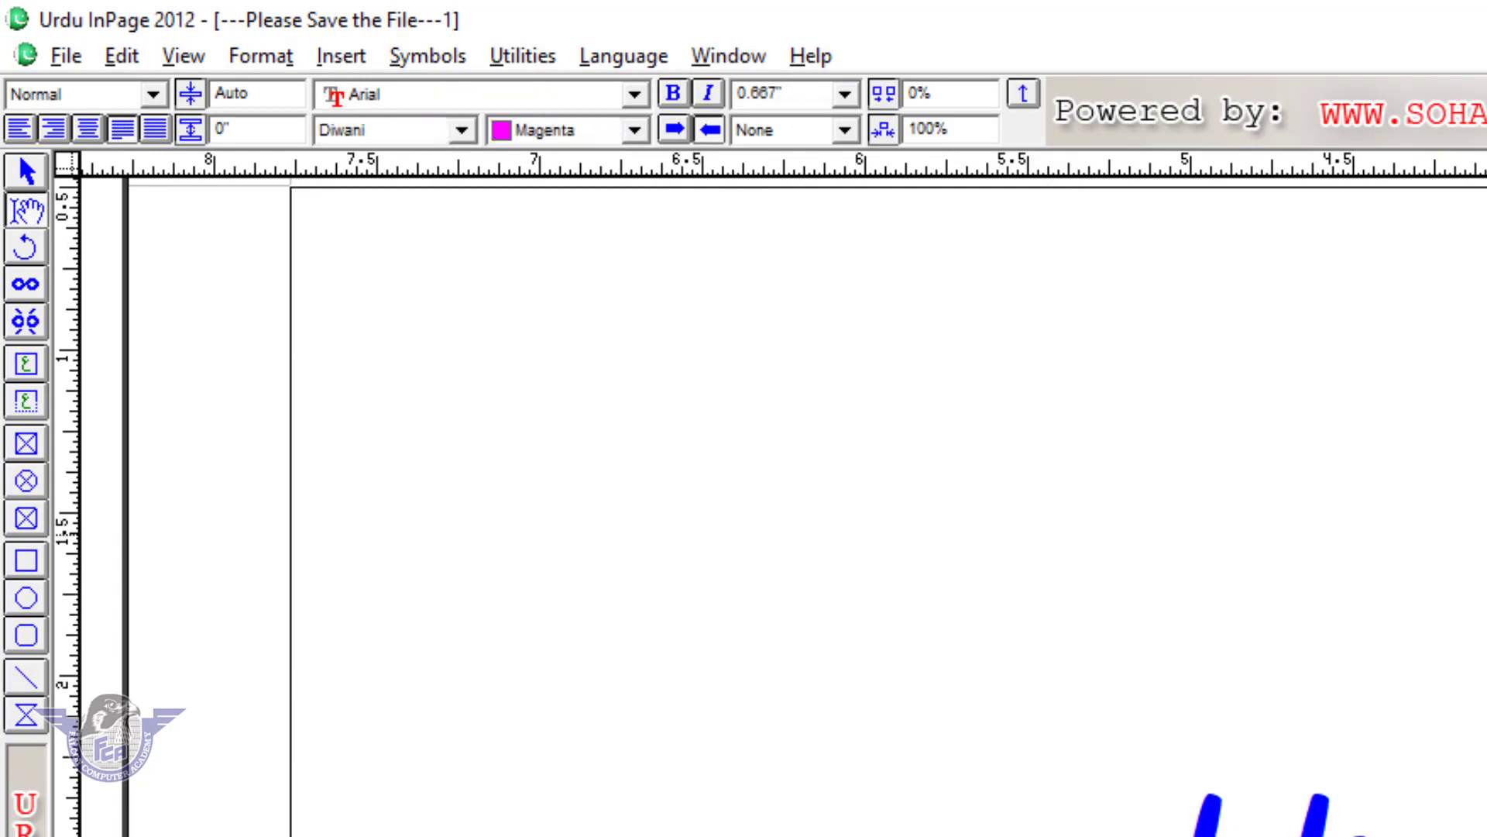
key("Tab")
type("1")
key("Return")
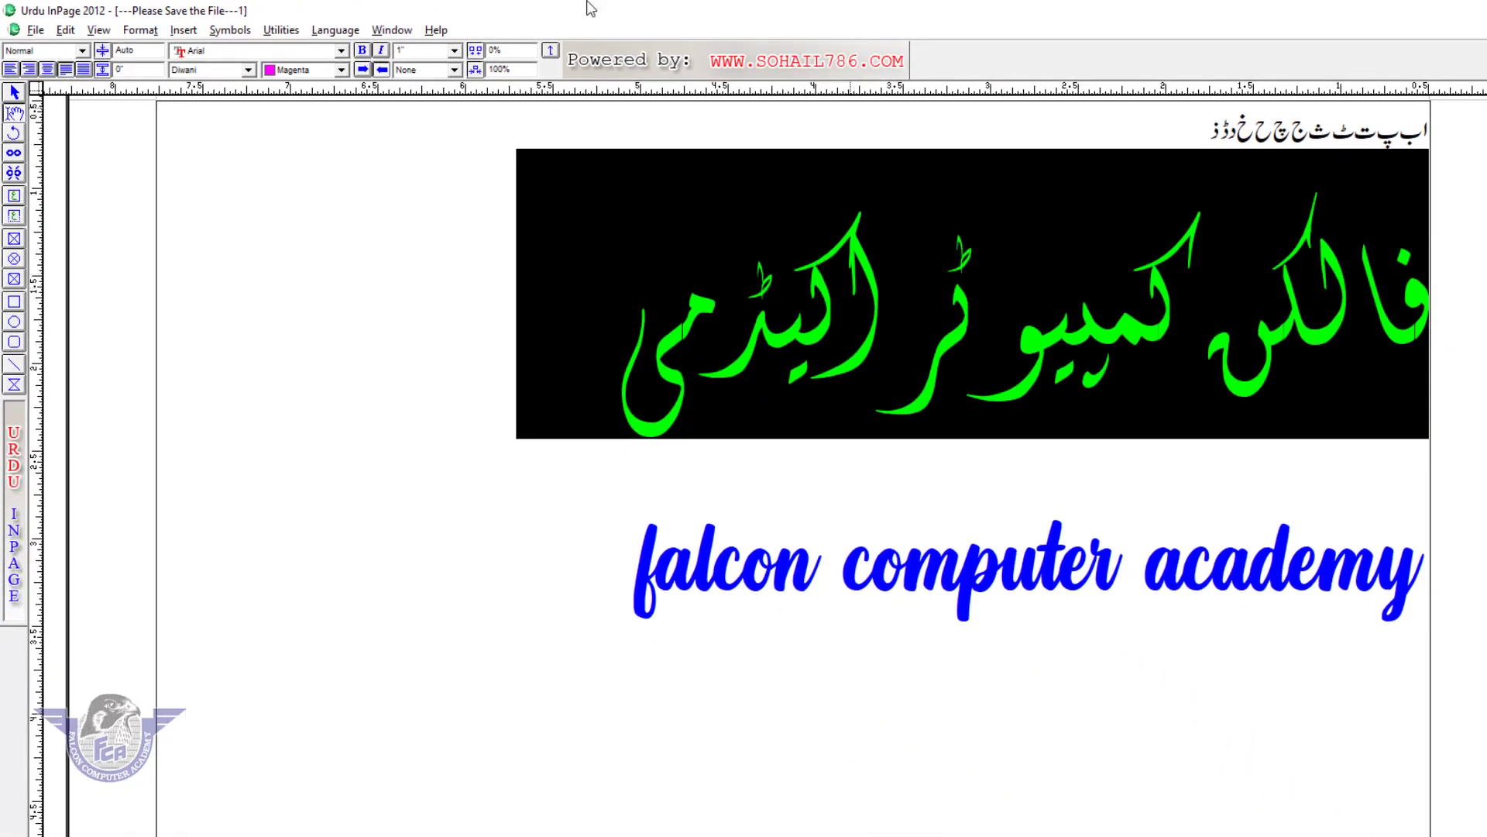
Step: Look over the Page window command, select all the text and duplicate it until the document runs to seven pages
left_click(392, 31)
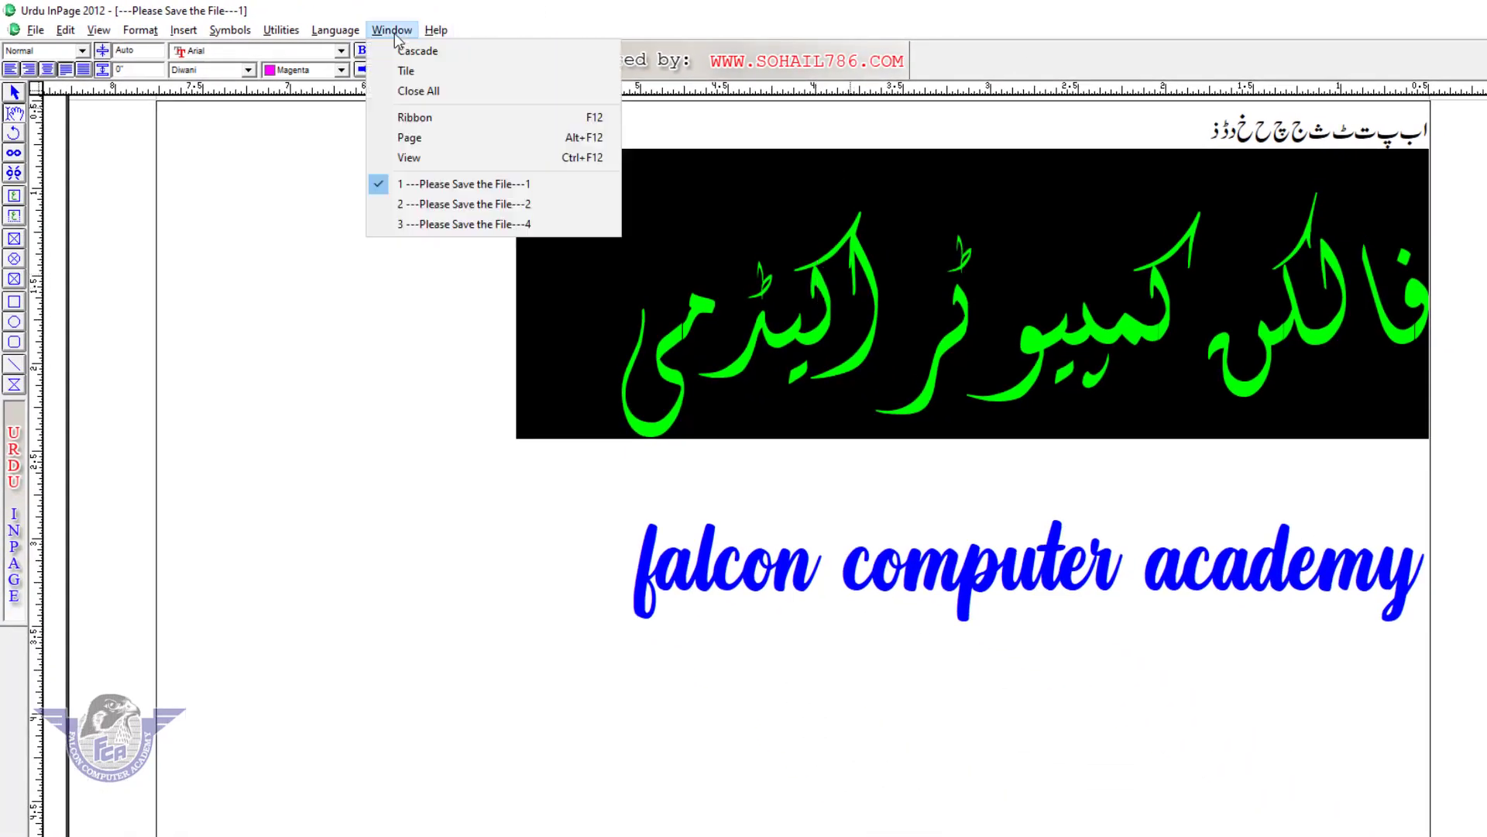
left_click(589, 143)
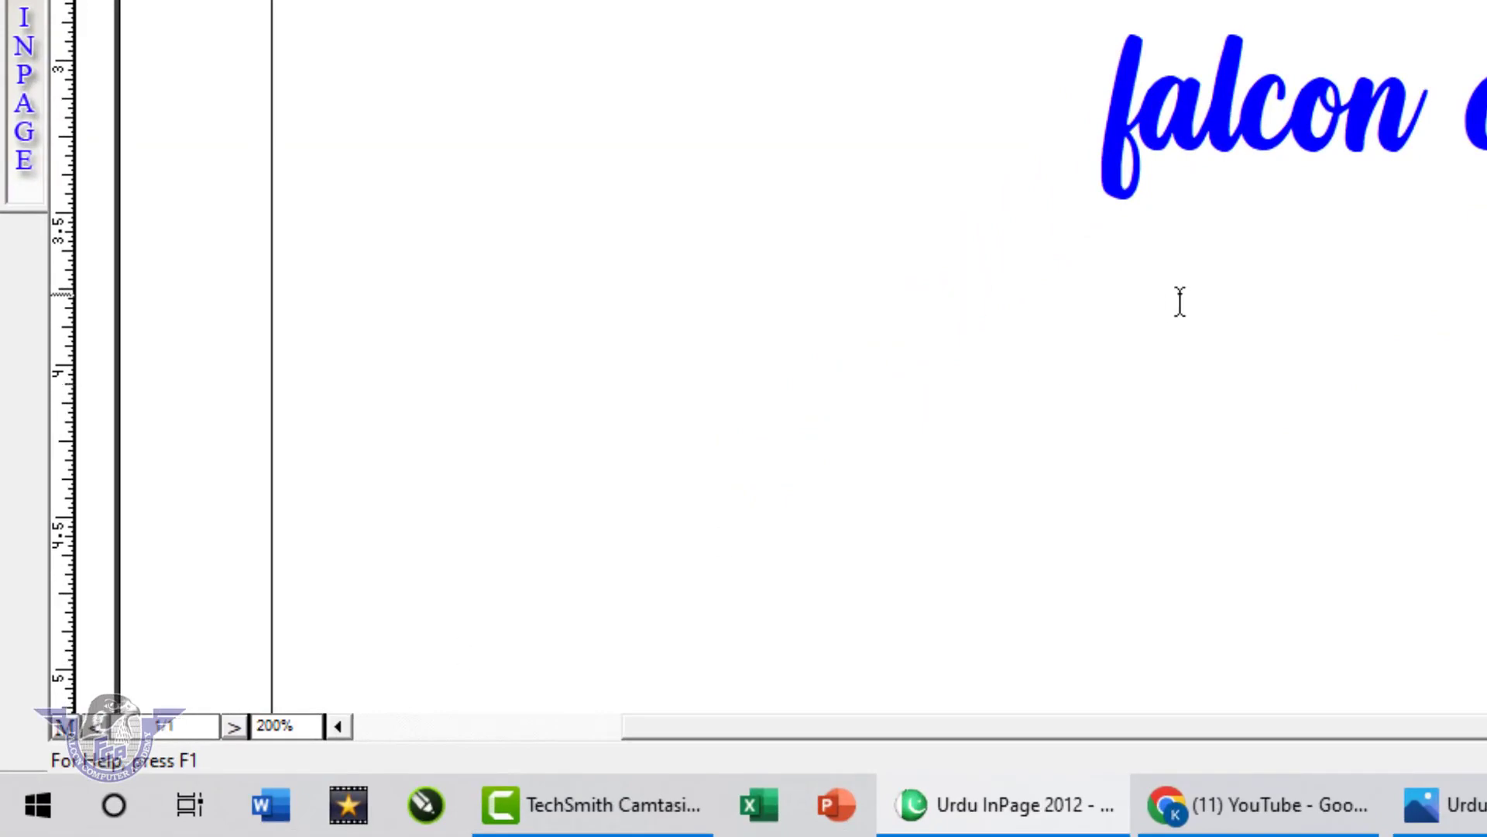
key("ctrl+a")
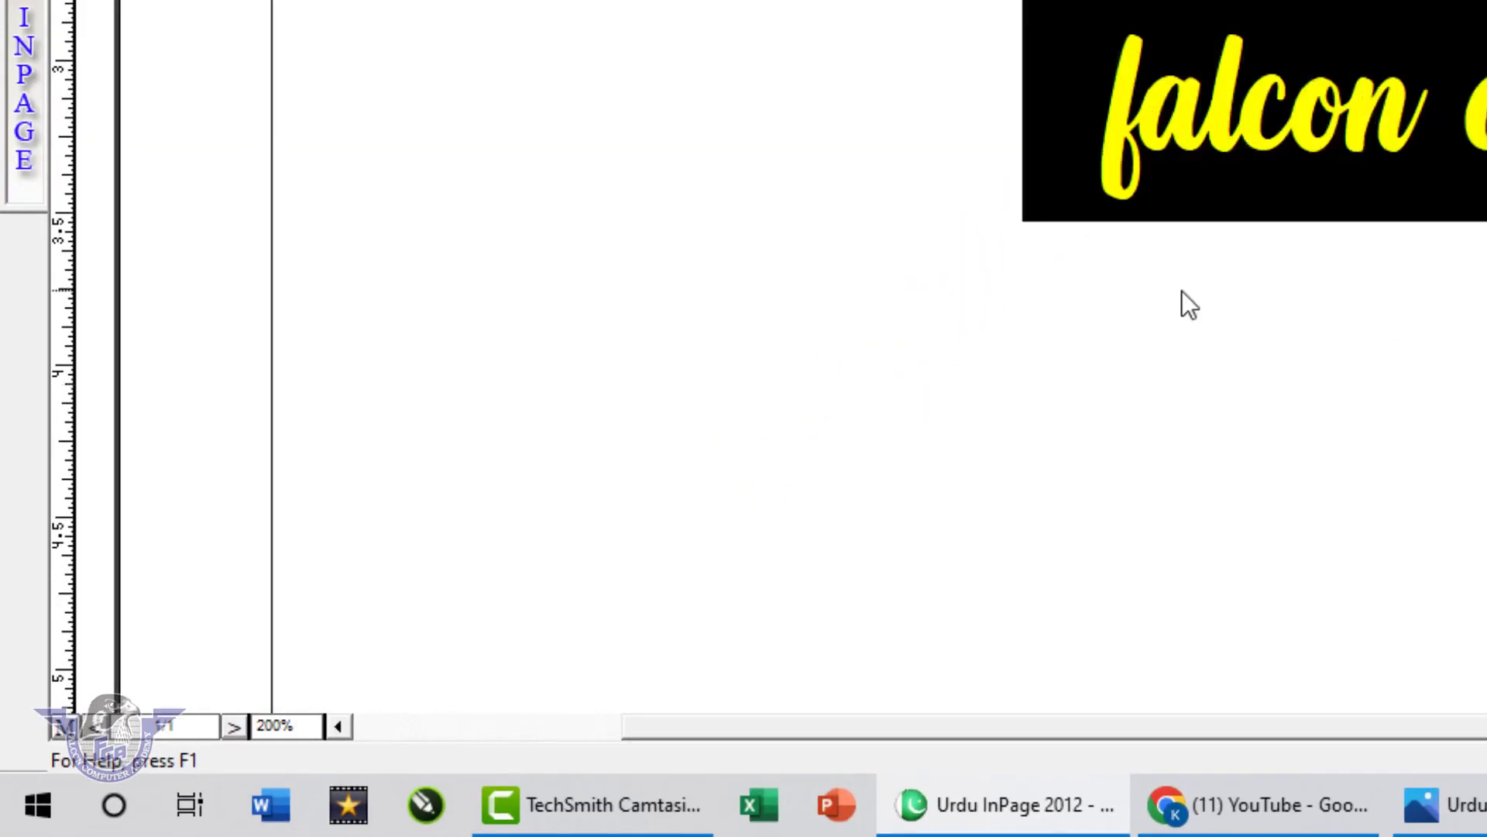
left_click(1182, 301)
scroll(1182, 301, "down", 10)
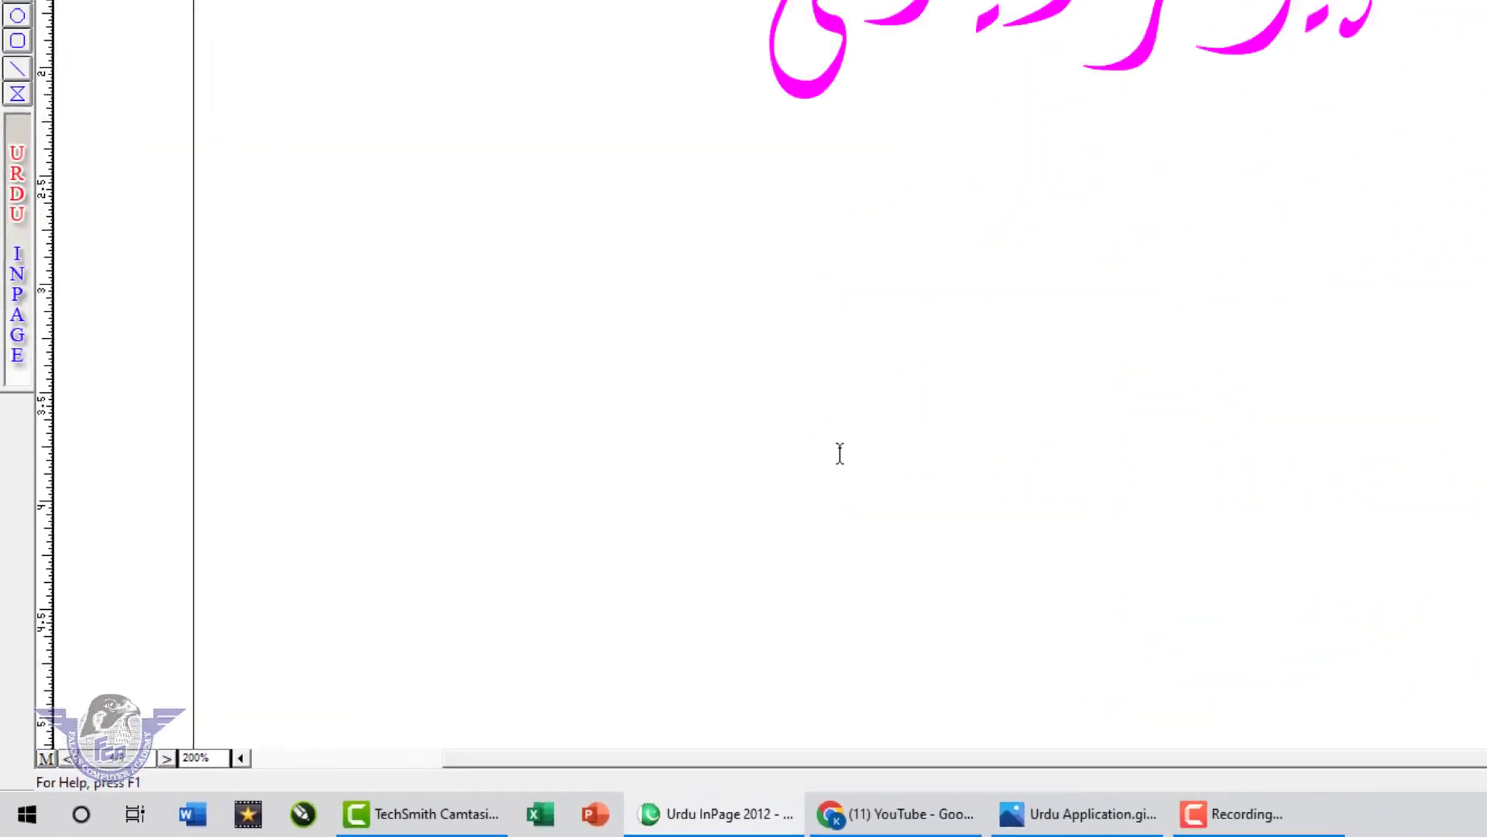
scroll(944, 403, "up", 5)
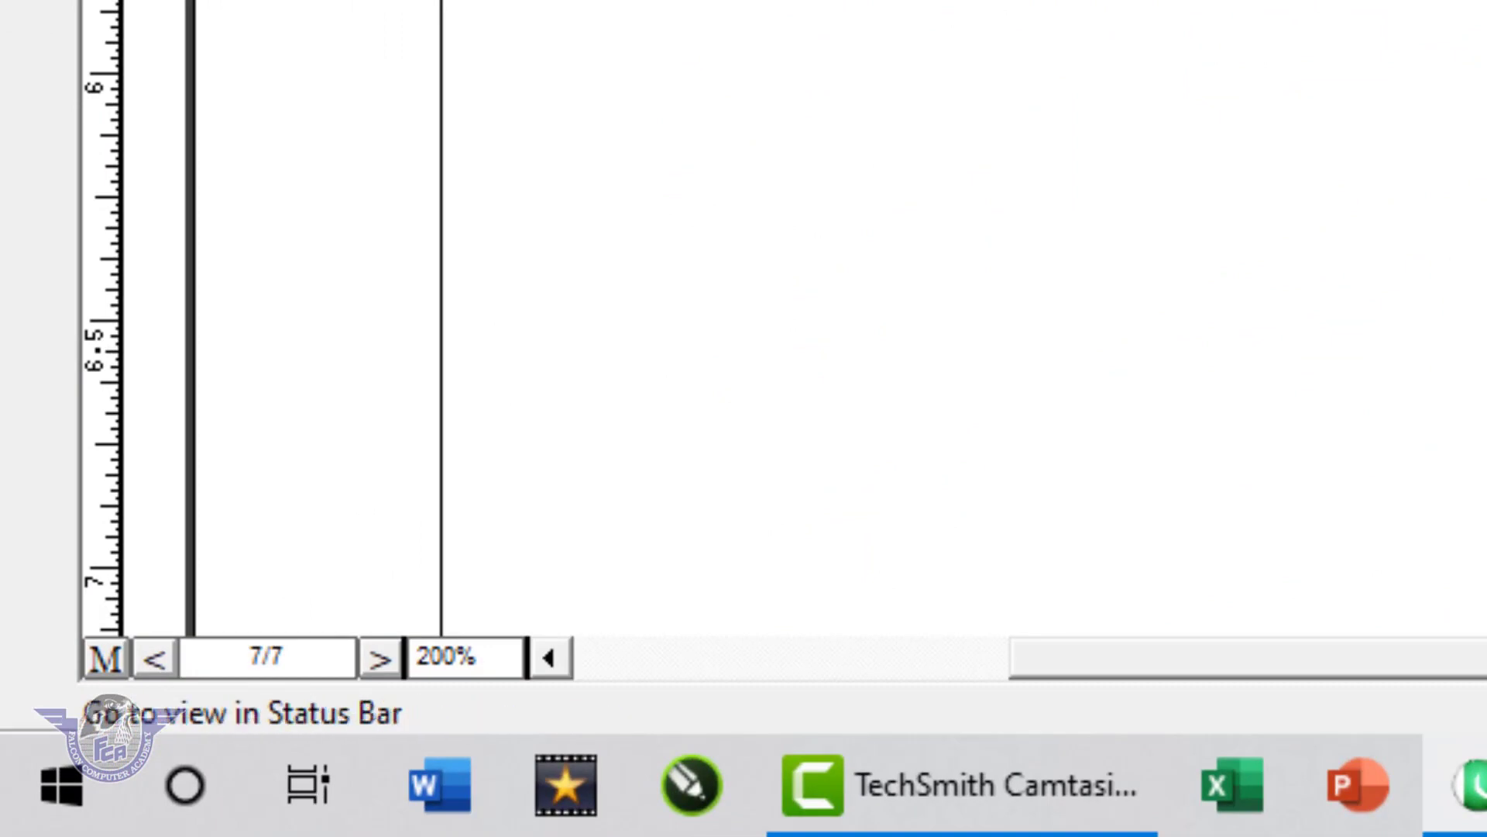
Step: Use the Page window command to go to page 1 and on to page 3 of the document
key("alt+F12")
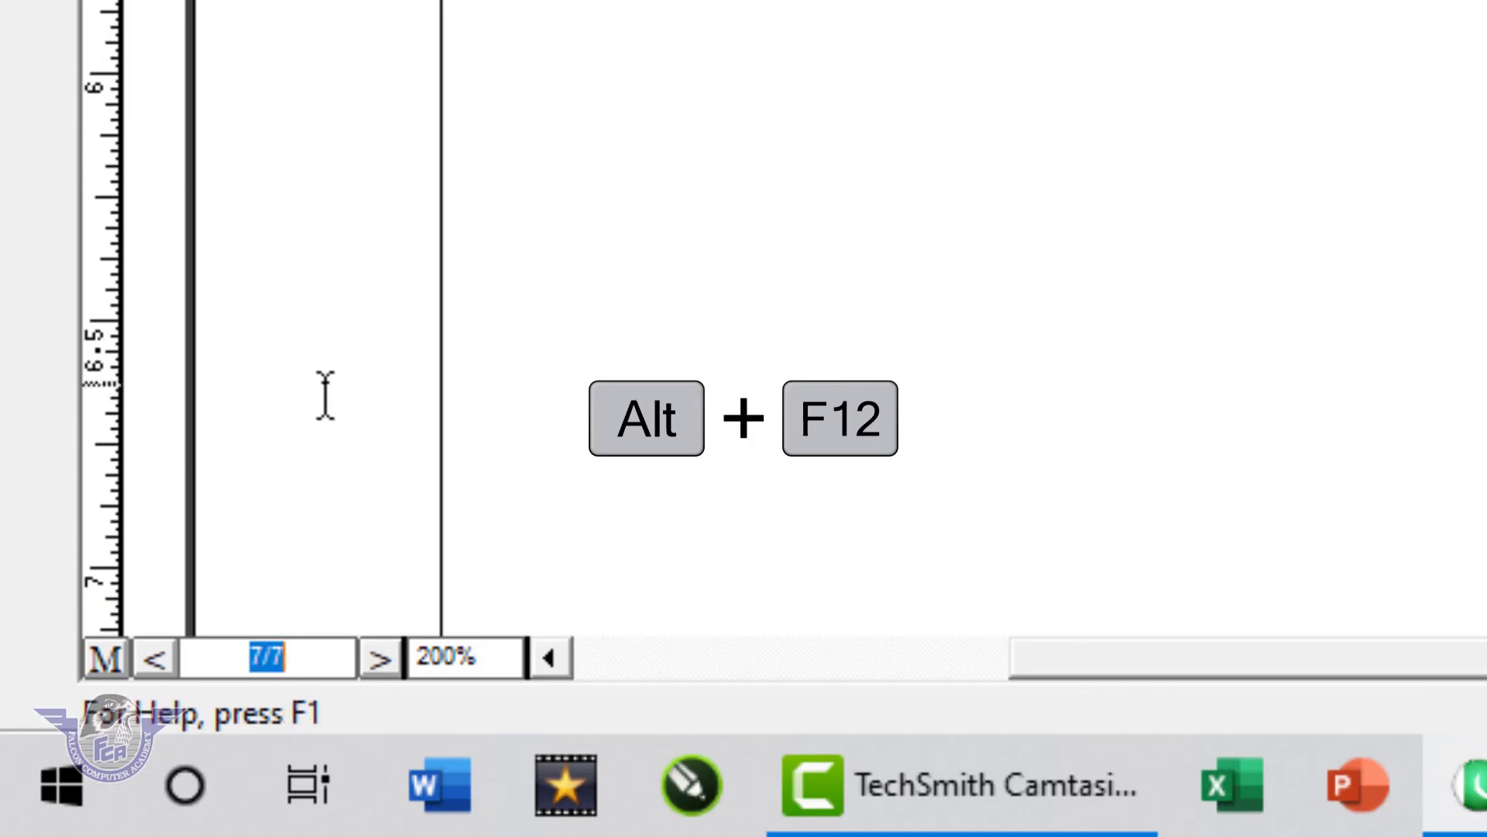
type("1")
key("Return")
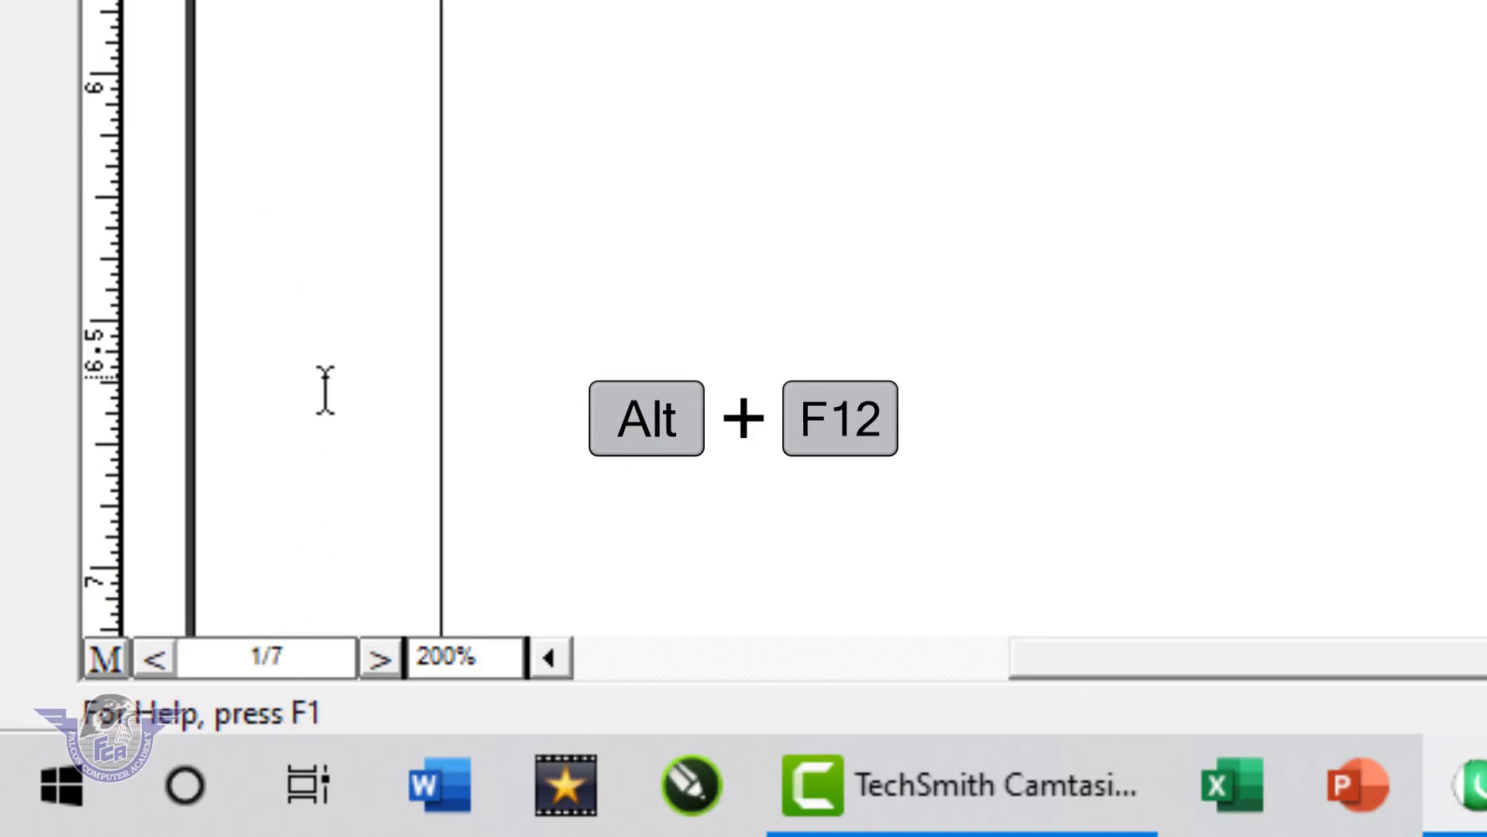
key("alt+F12")
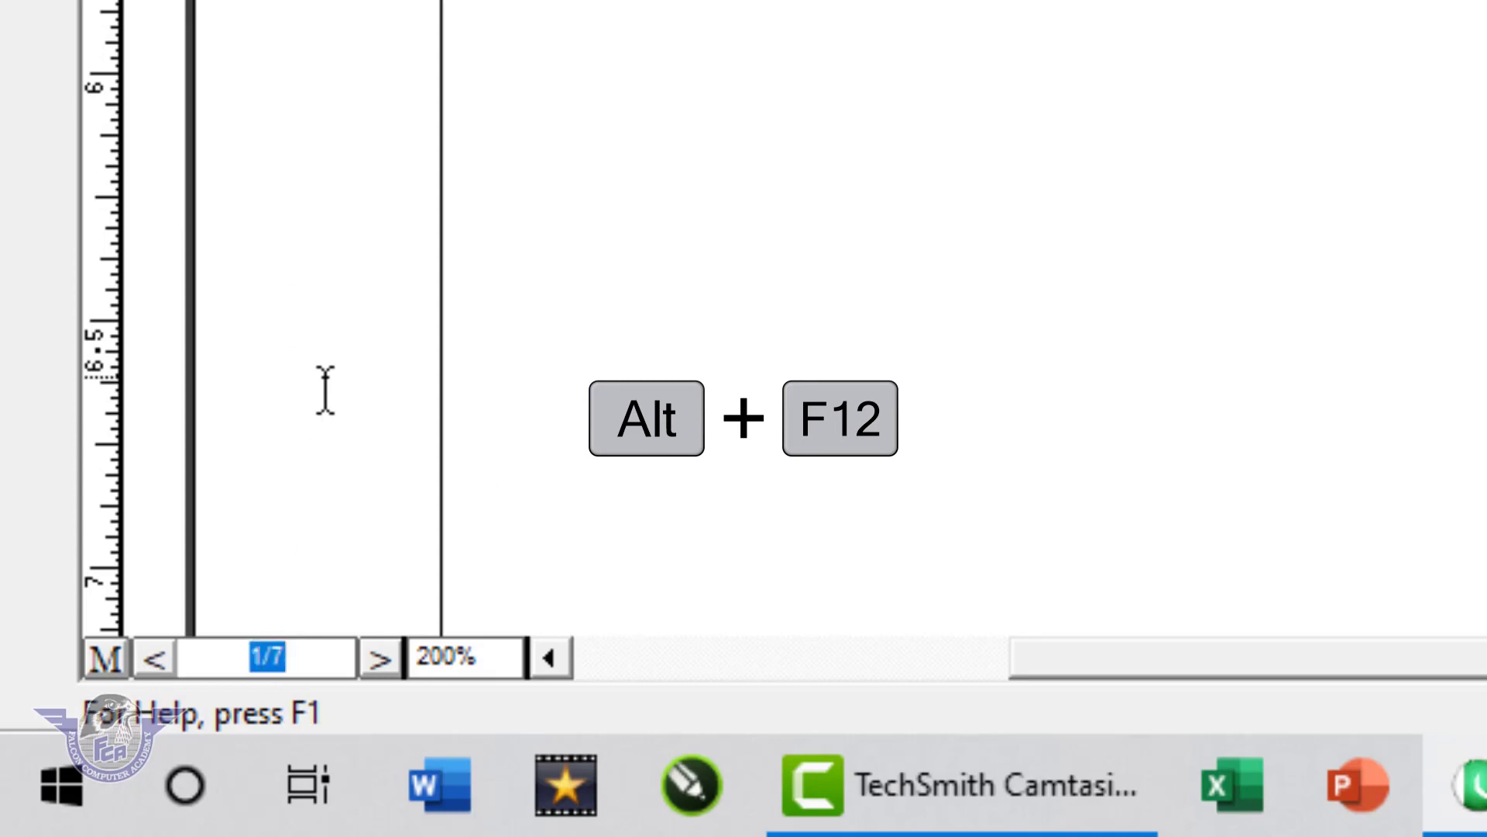
type("3")
key("Return")
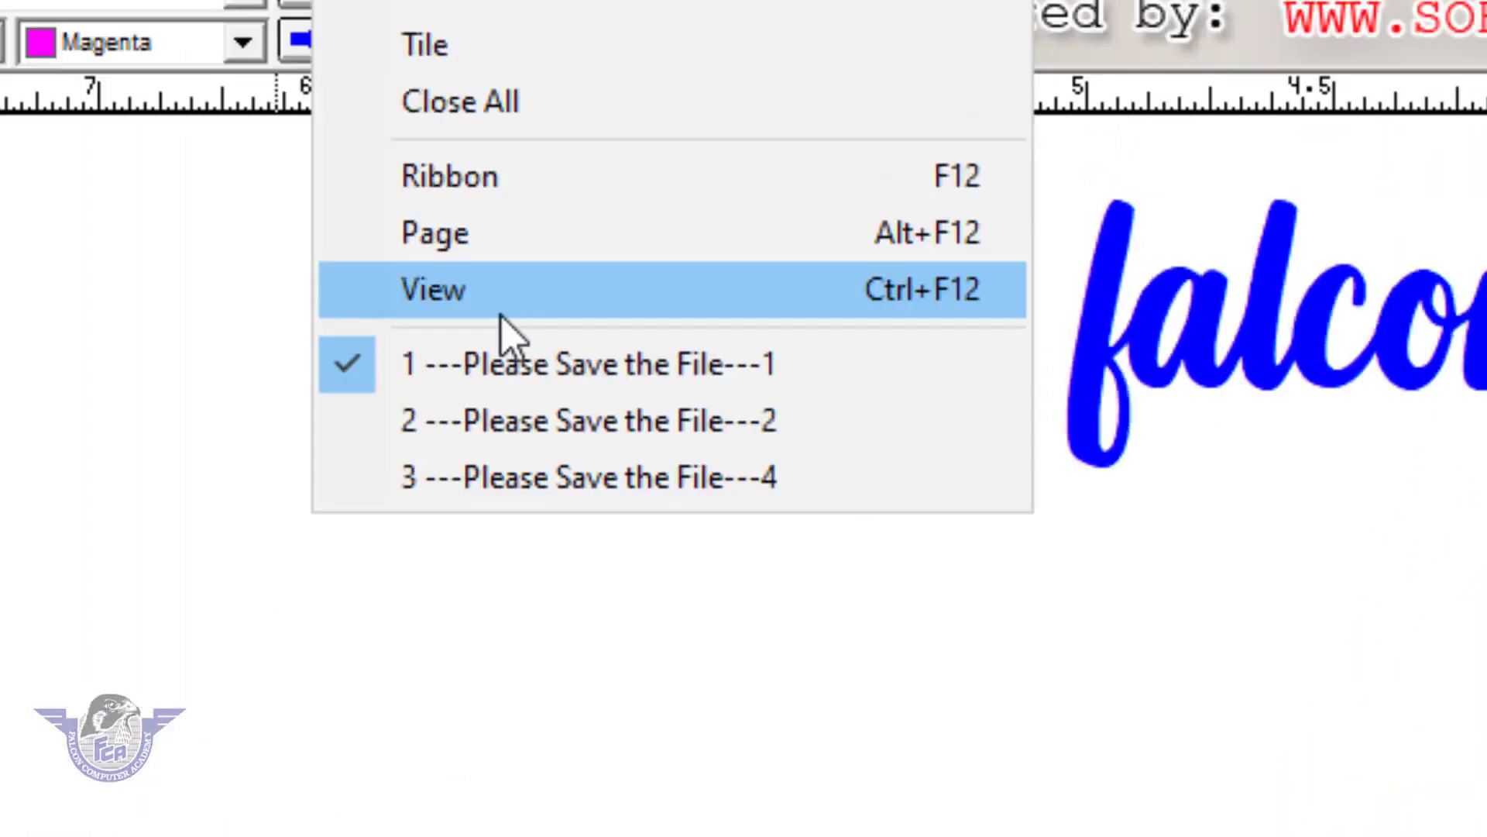
Step: Use the View window command to set the page magnification to 100% and to 50%
key("Escape")
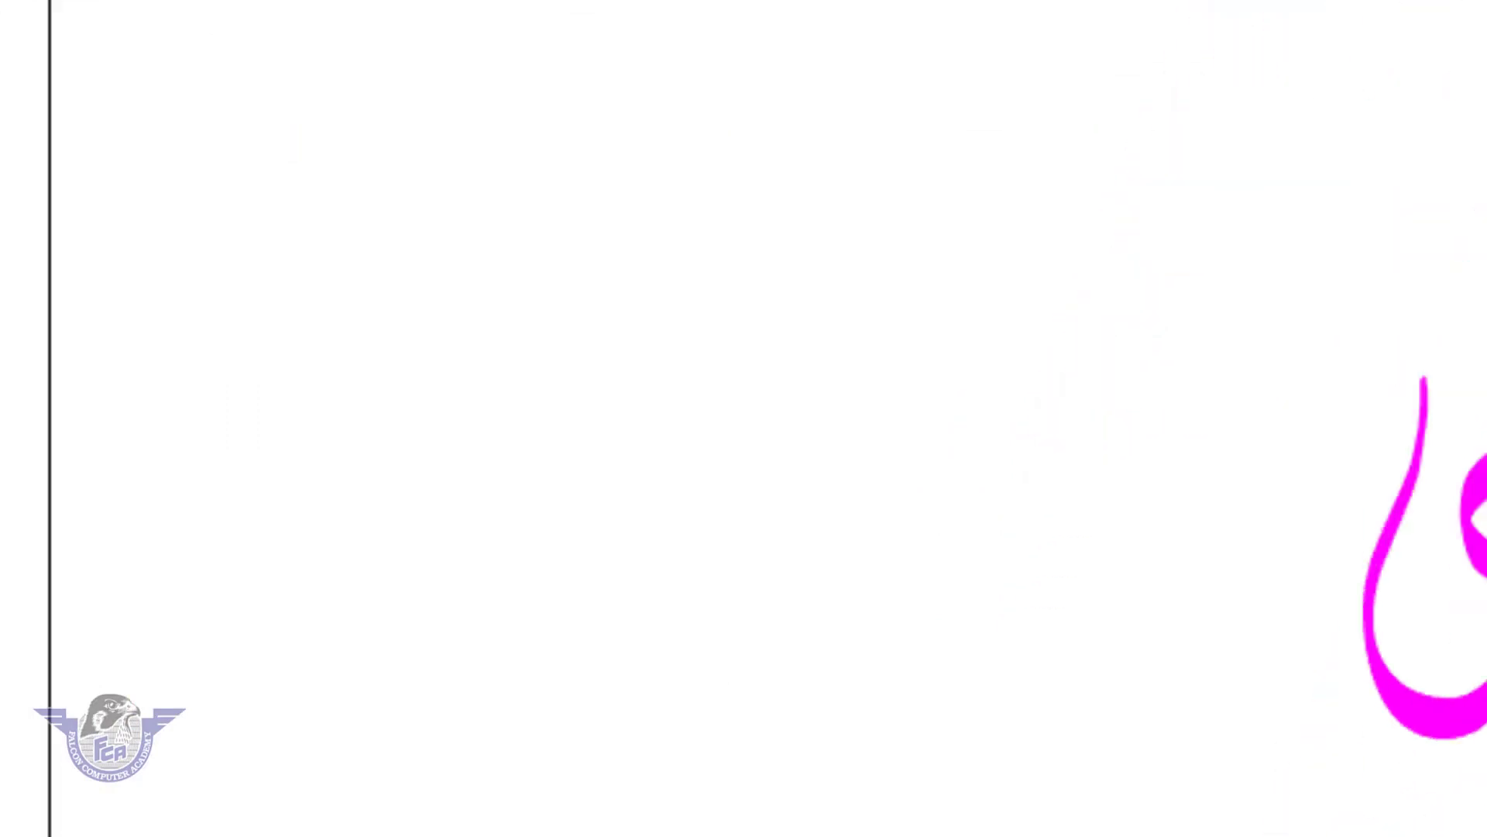
key("ctrl+F12")
type("100")
key("Return")
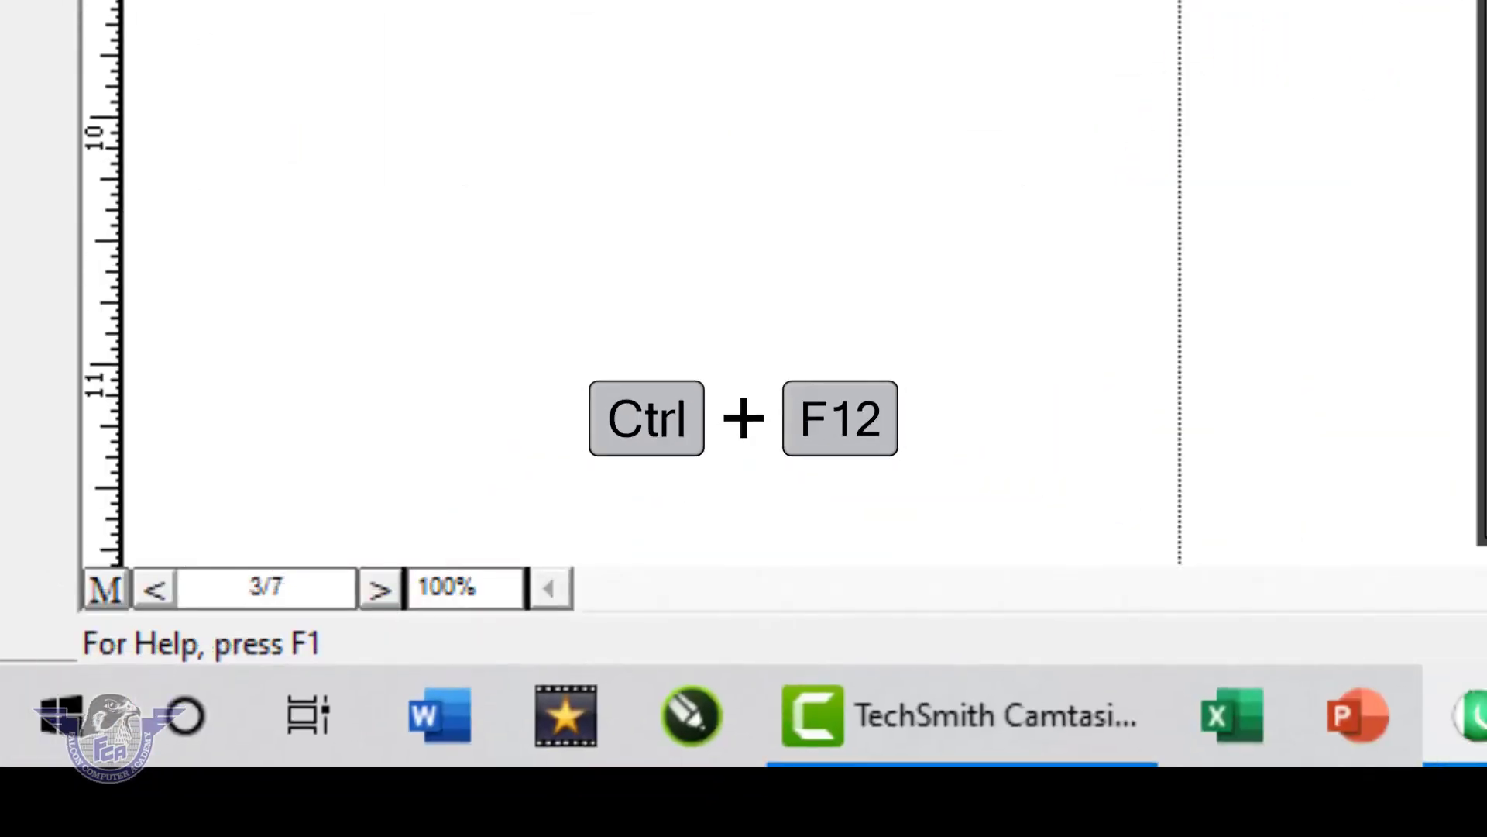
key("ctrl+F12")
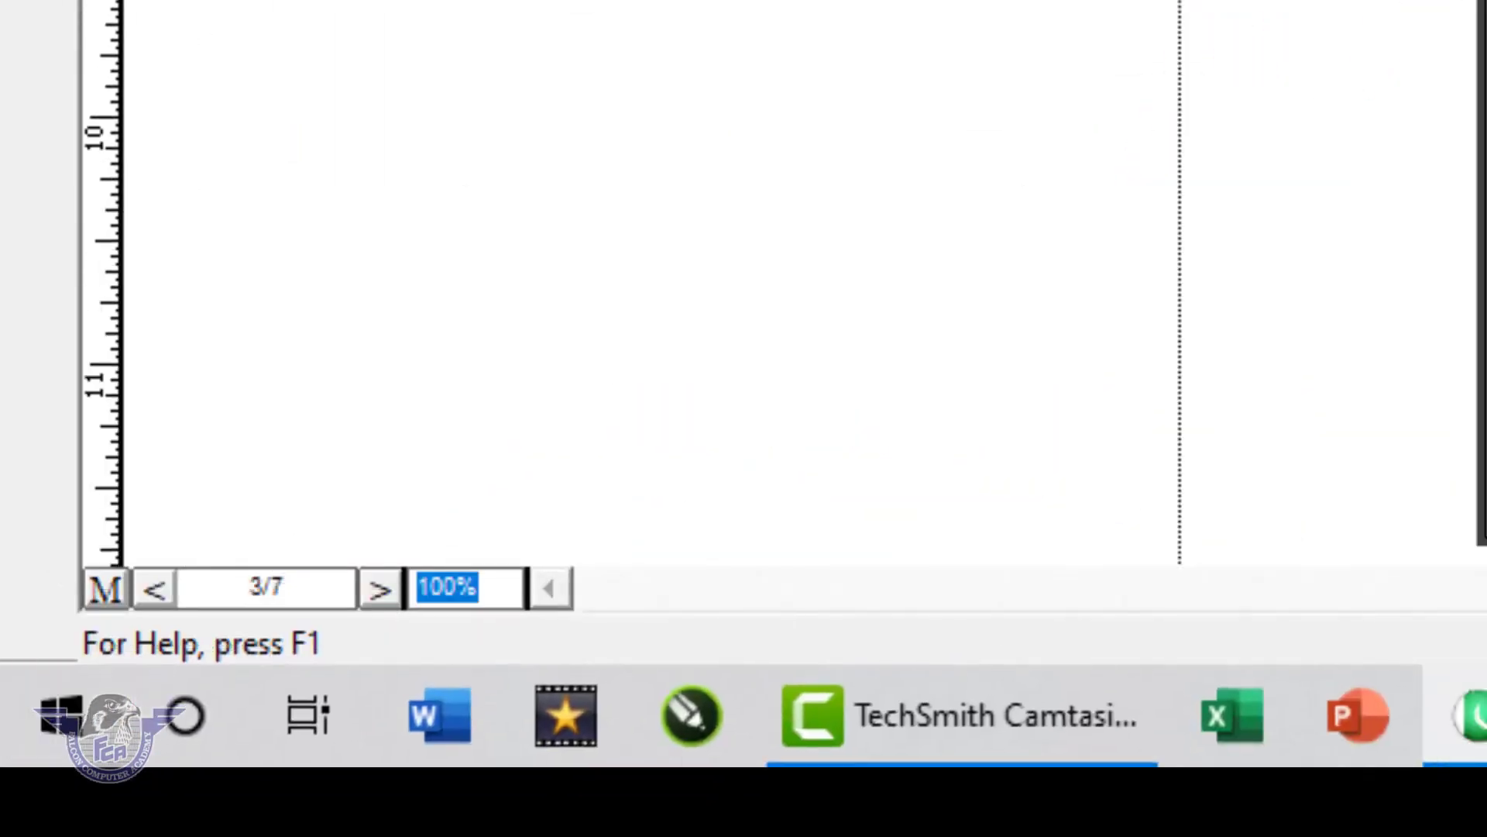
type("50")
key("Return")
Step: Set the page magnification to 35% and back to 200% with the View window command
key("ctrl+F12")
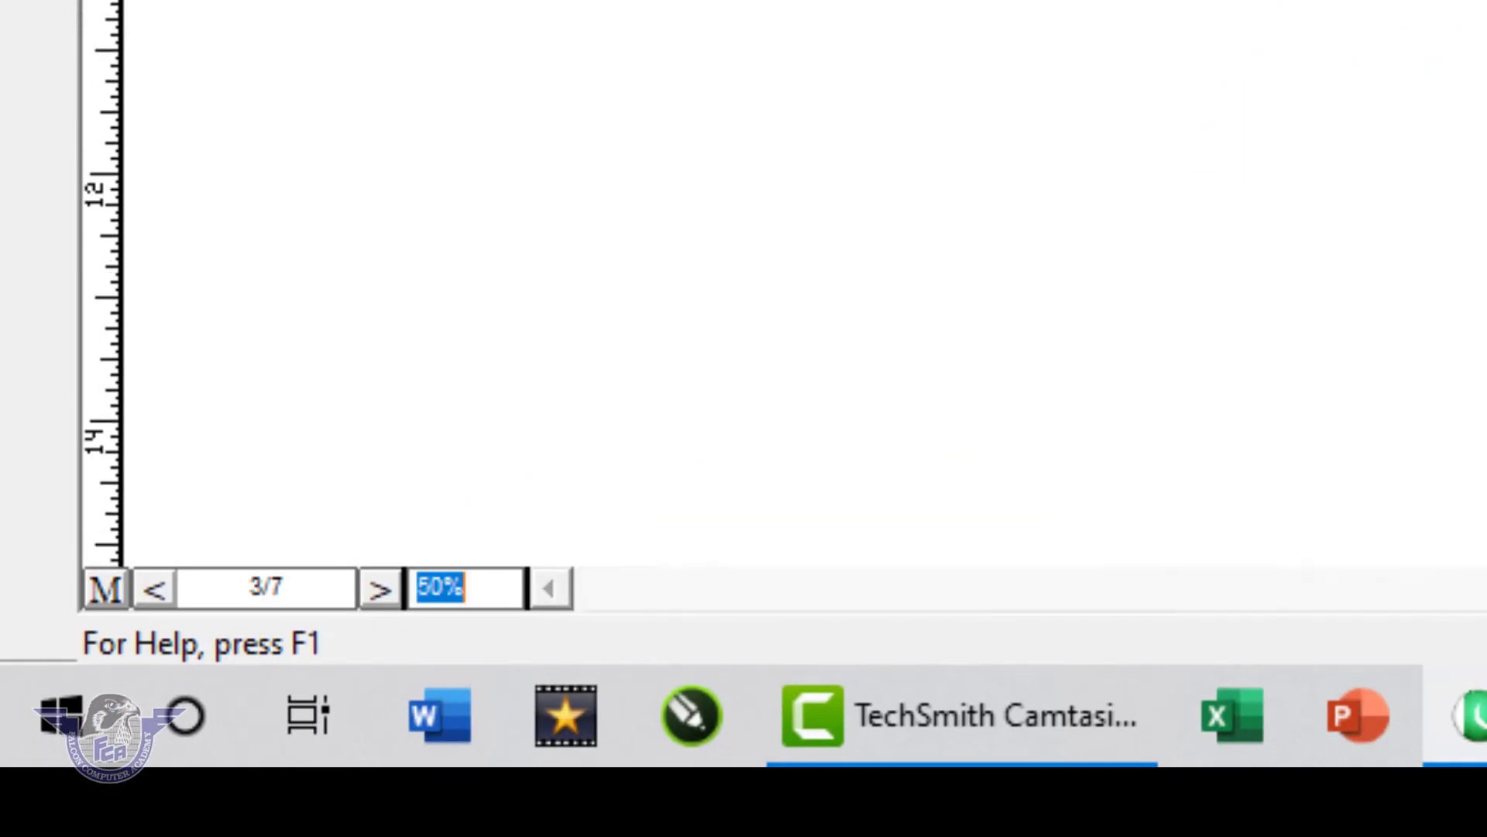
type("35")
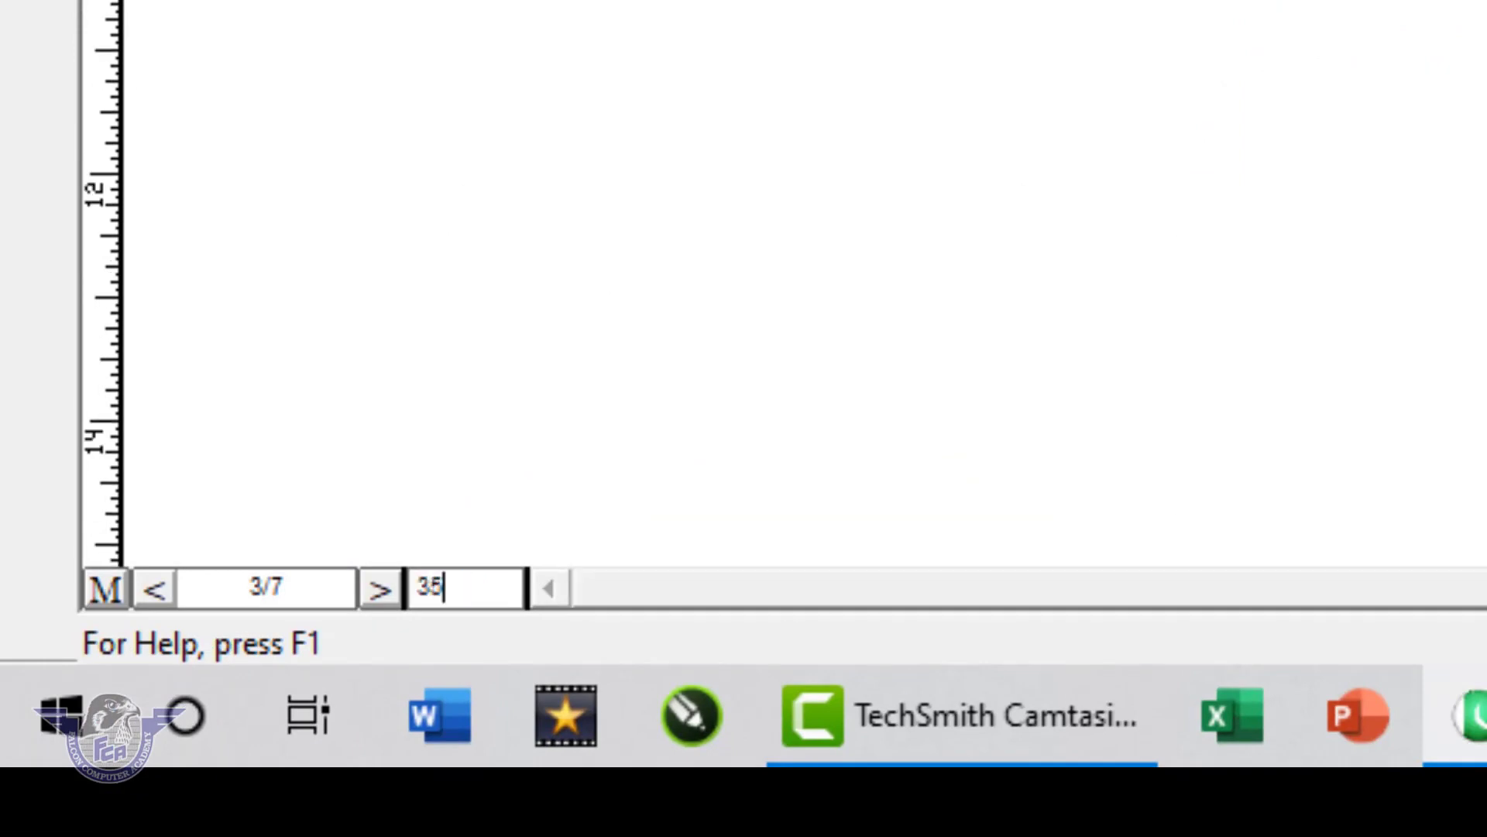
key("Return")
key("ctrl+F12")
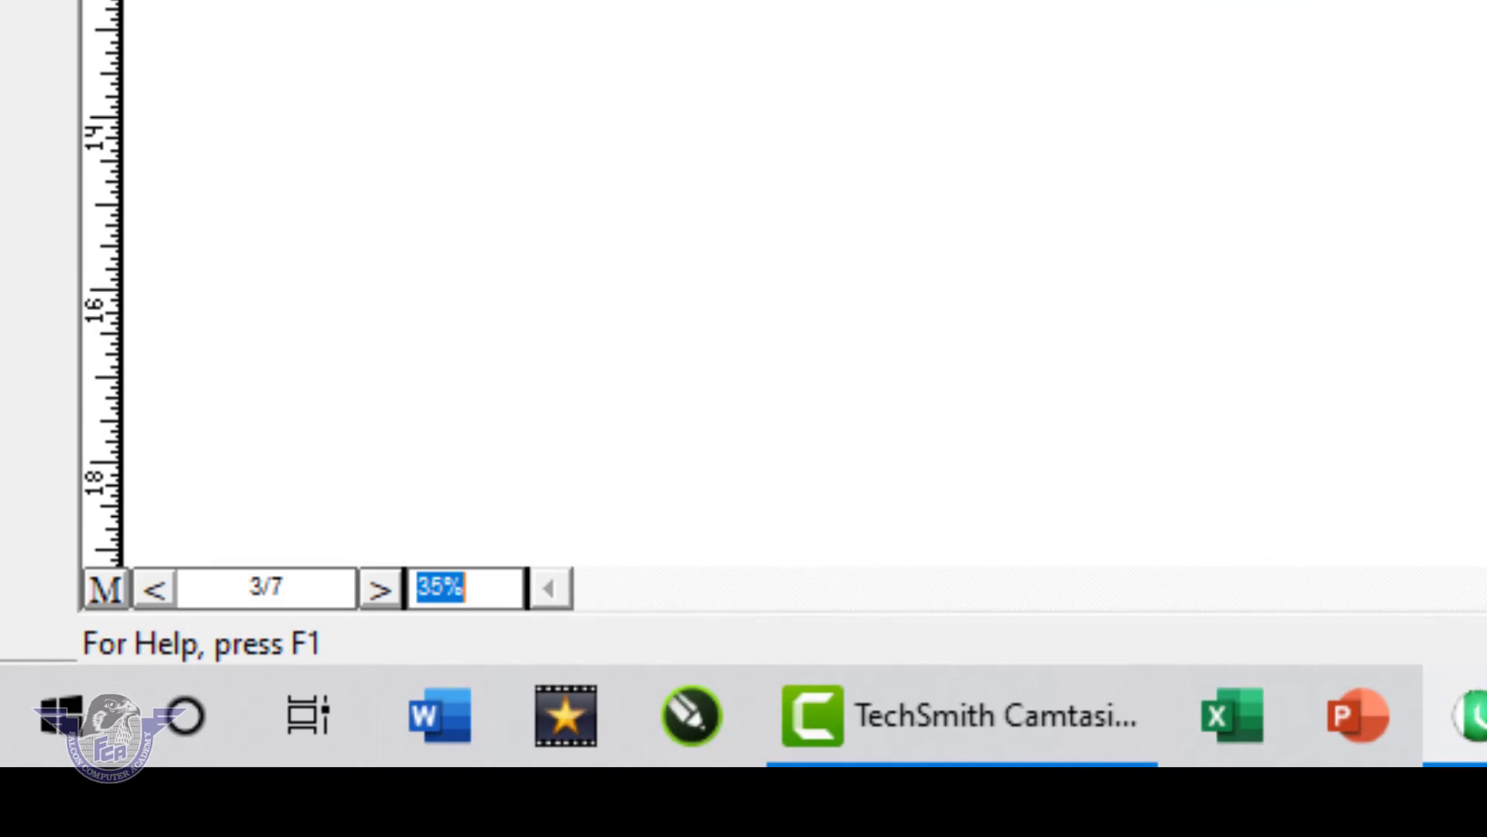
type("200")
key("Return")
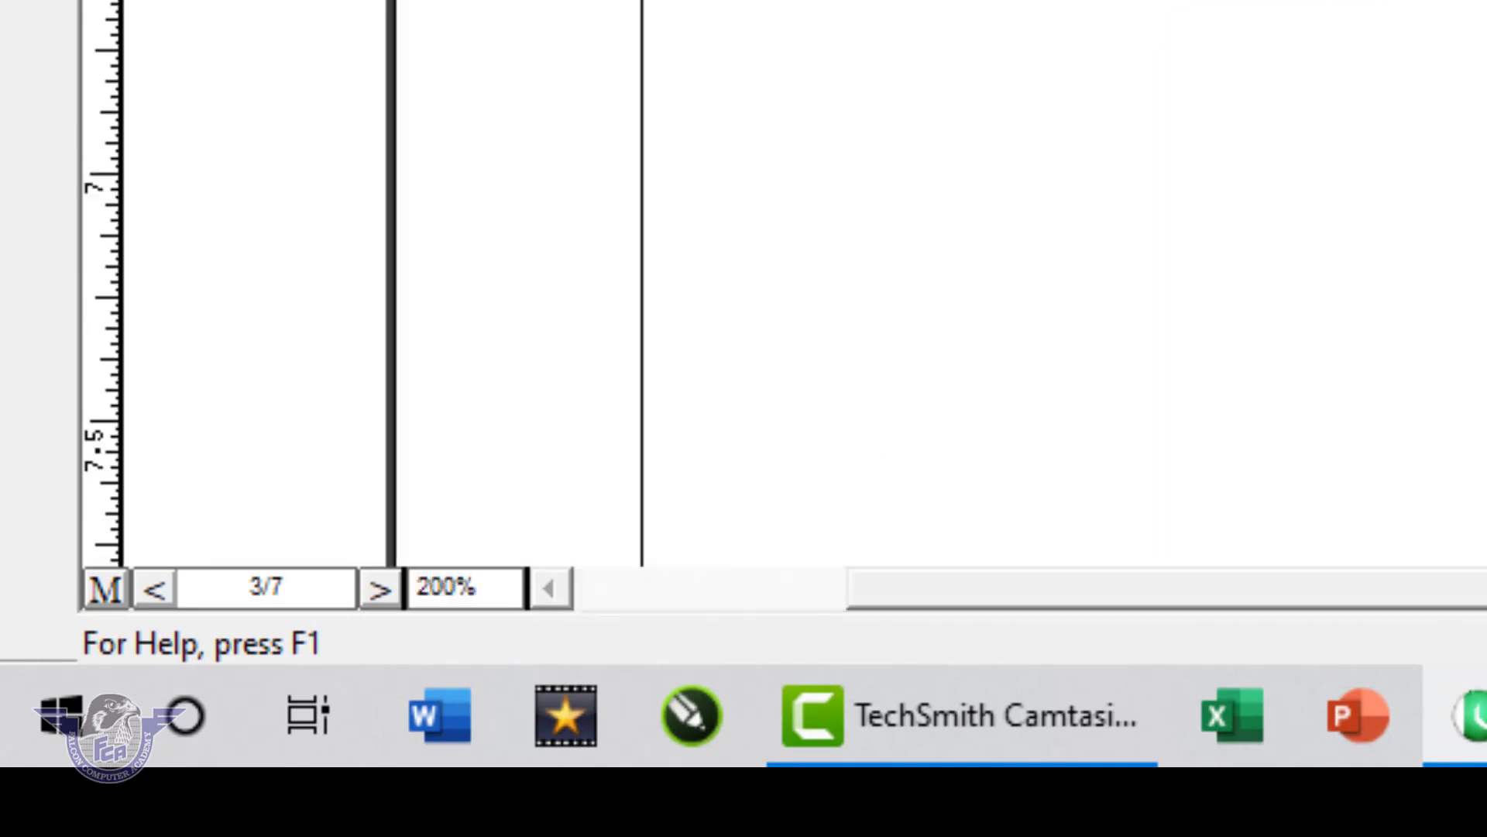
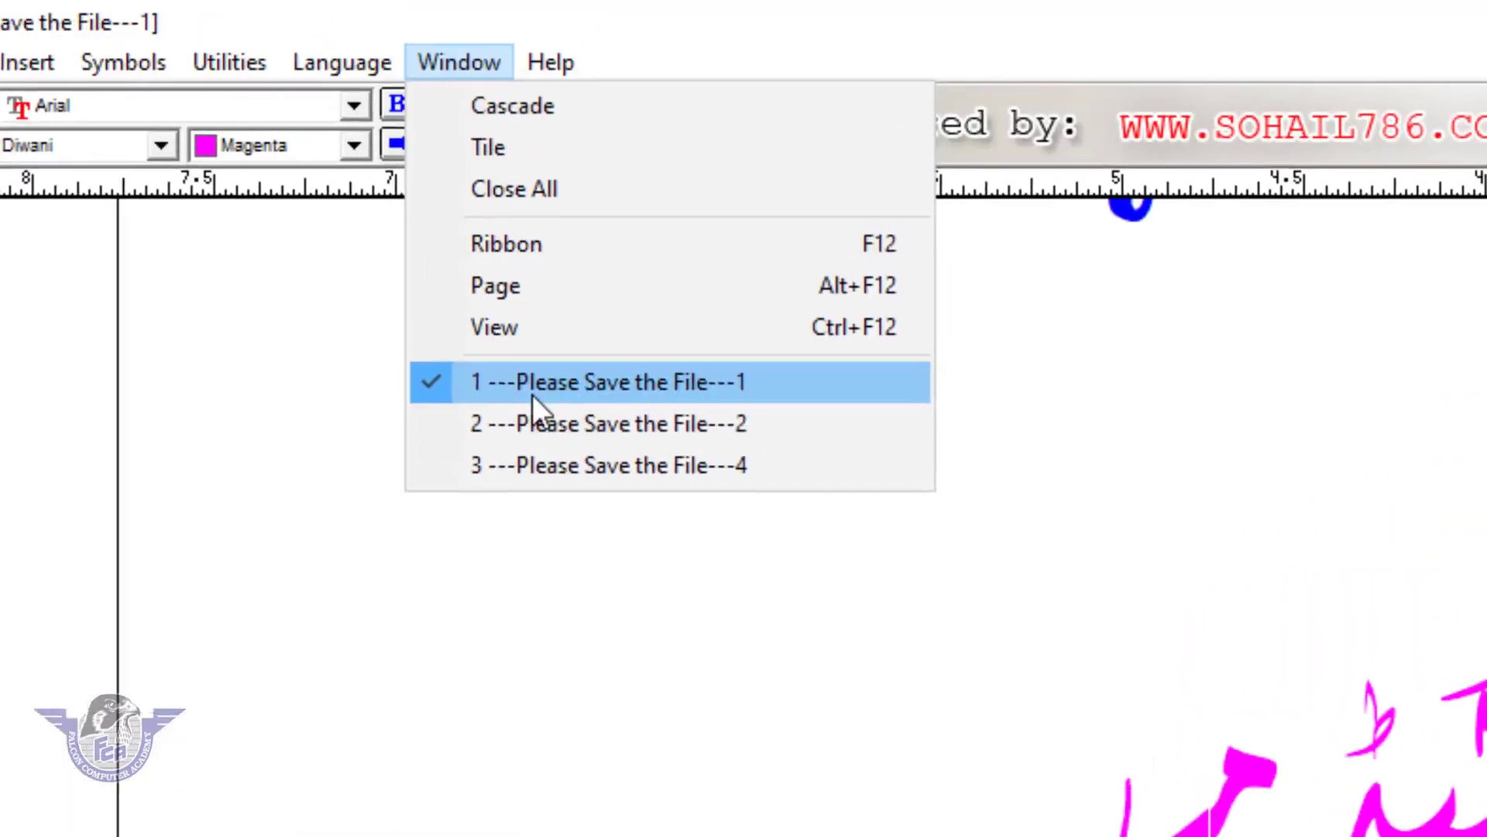
Step: Switch between the open unsaved documents in the order 2, 4, 1, 2 and 4 using the window list
left_click(570, 424)
left_click(293, 45)
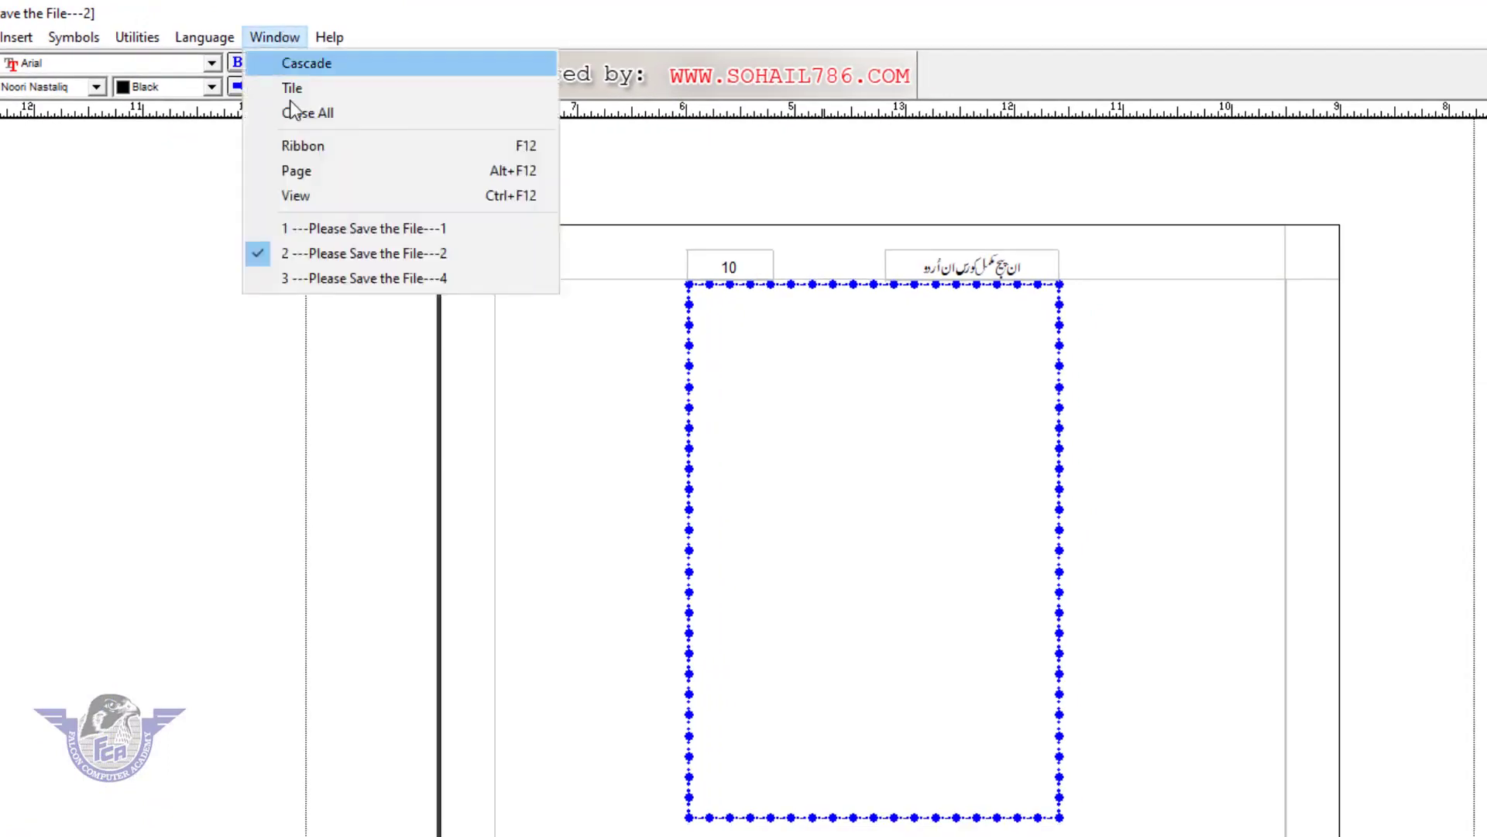
left_click(362, 276)
left_click(274, 38)
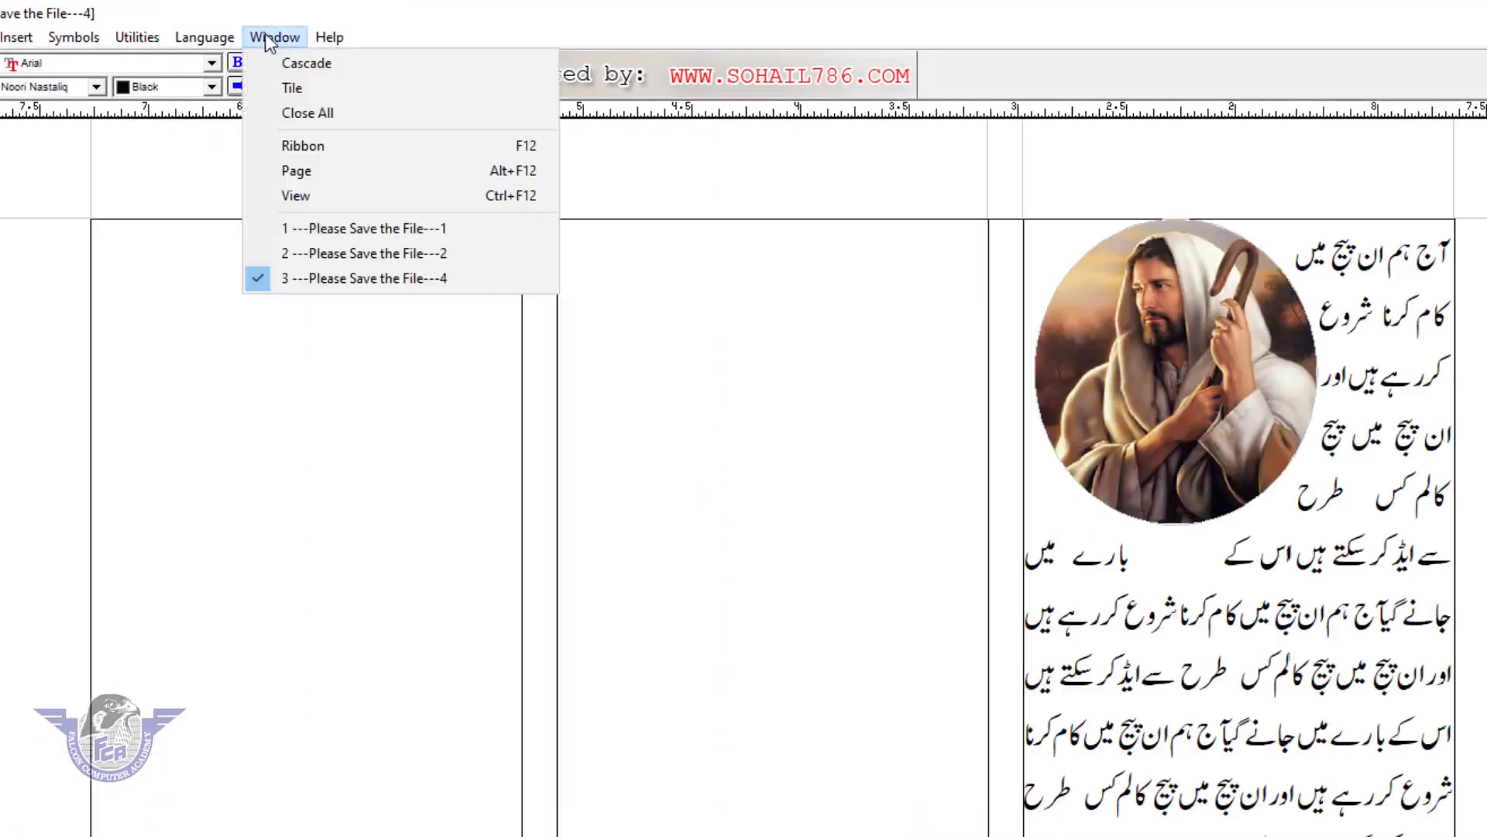
left_click(354, 225)
left_click(276, 37)
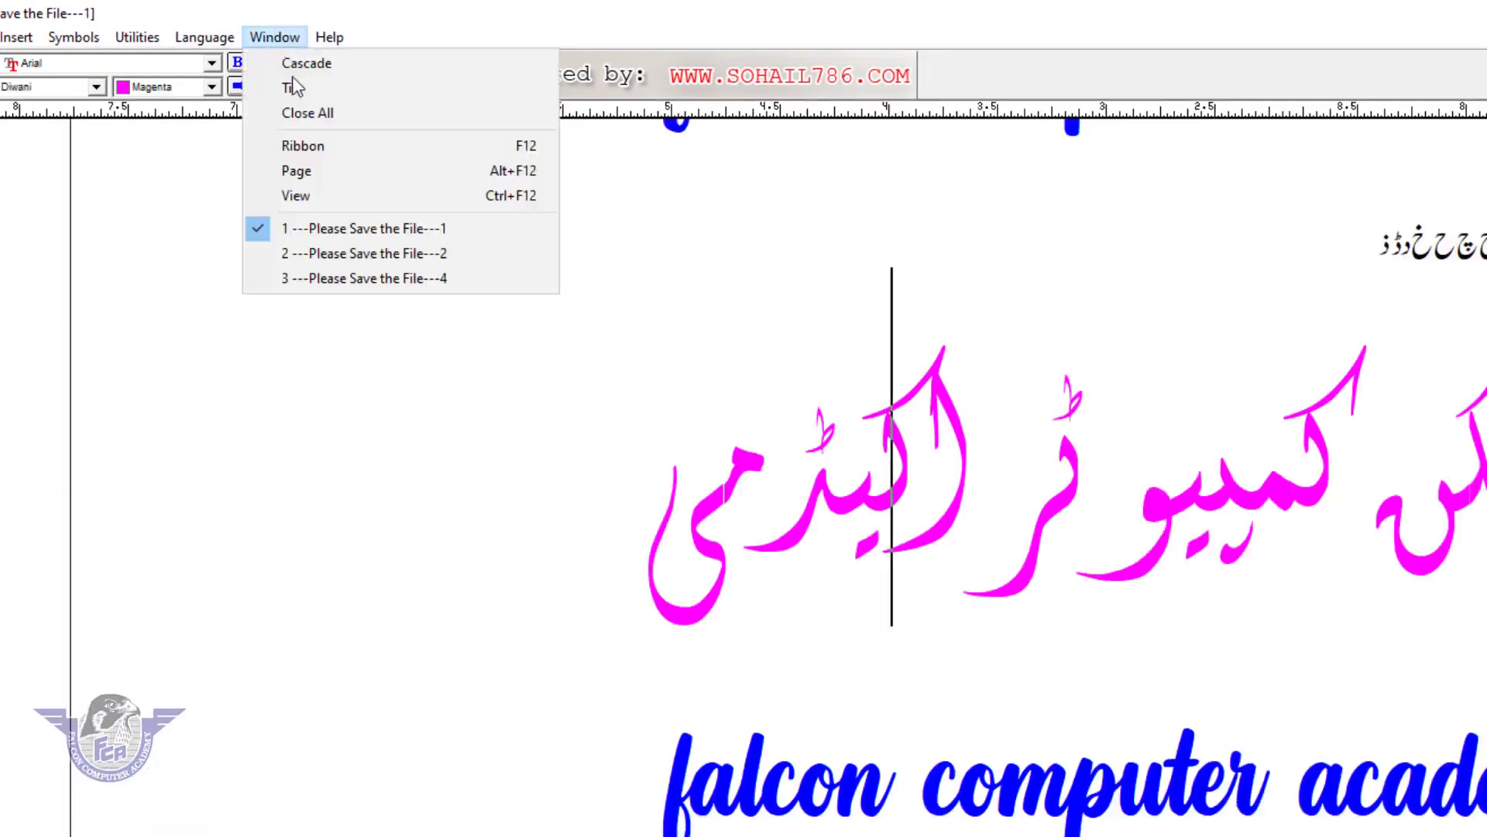
left_click(340, 252)
left_click(279, 39)
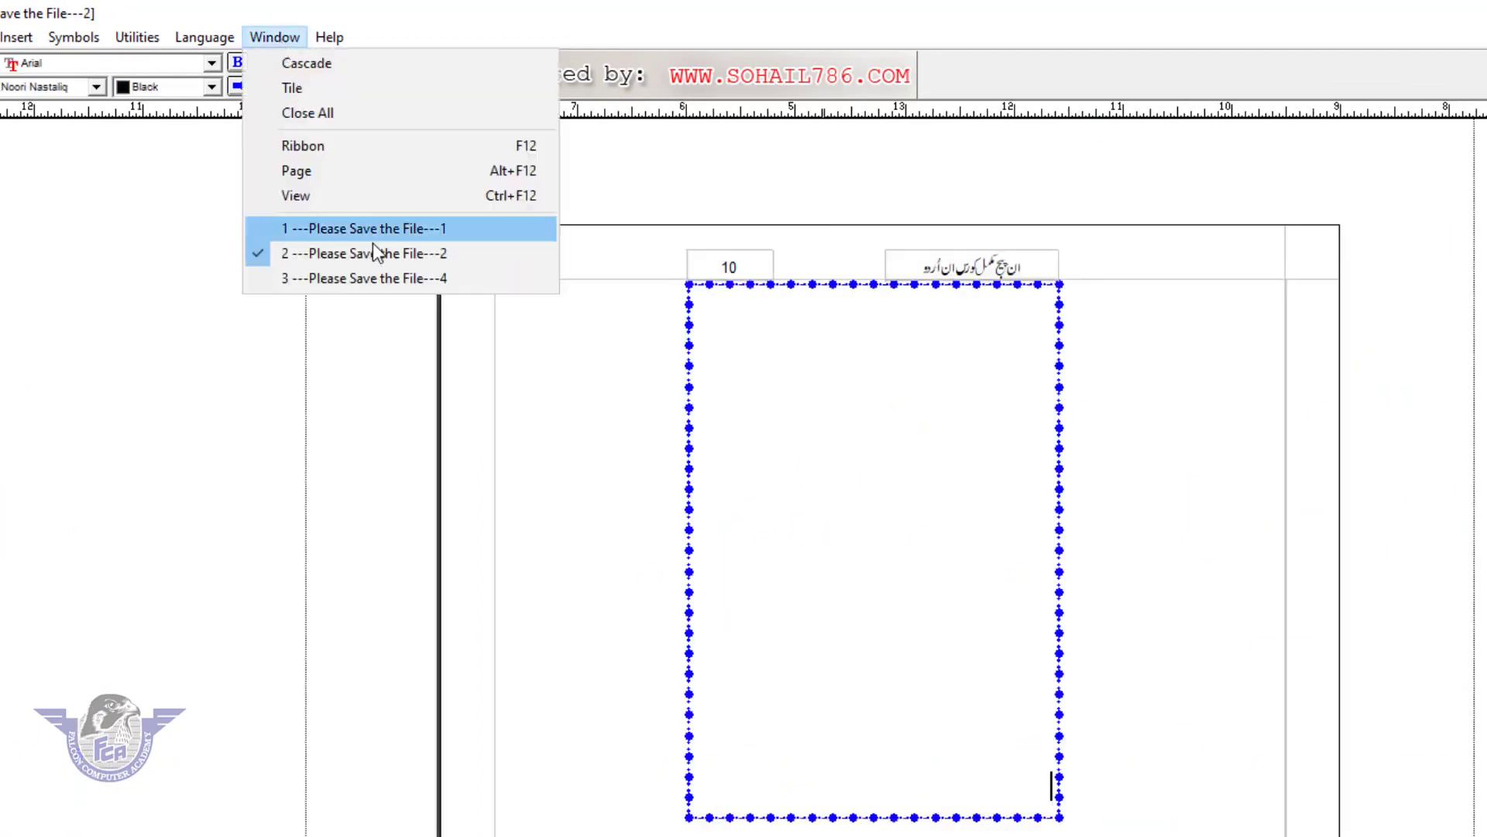
left_click(380, 275)
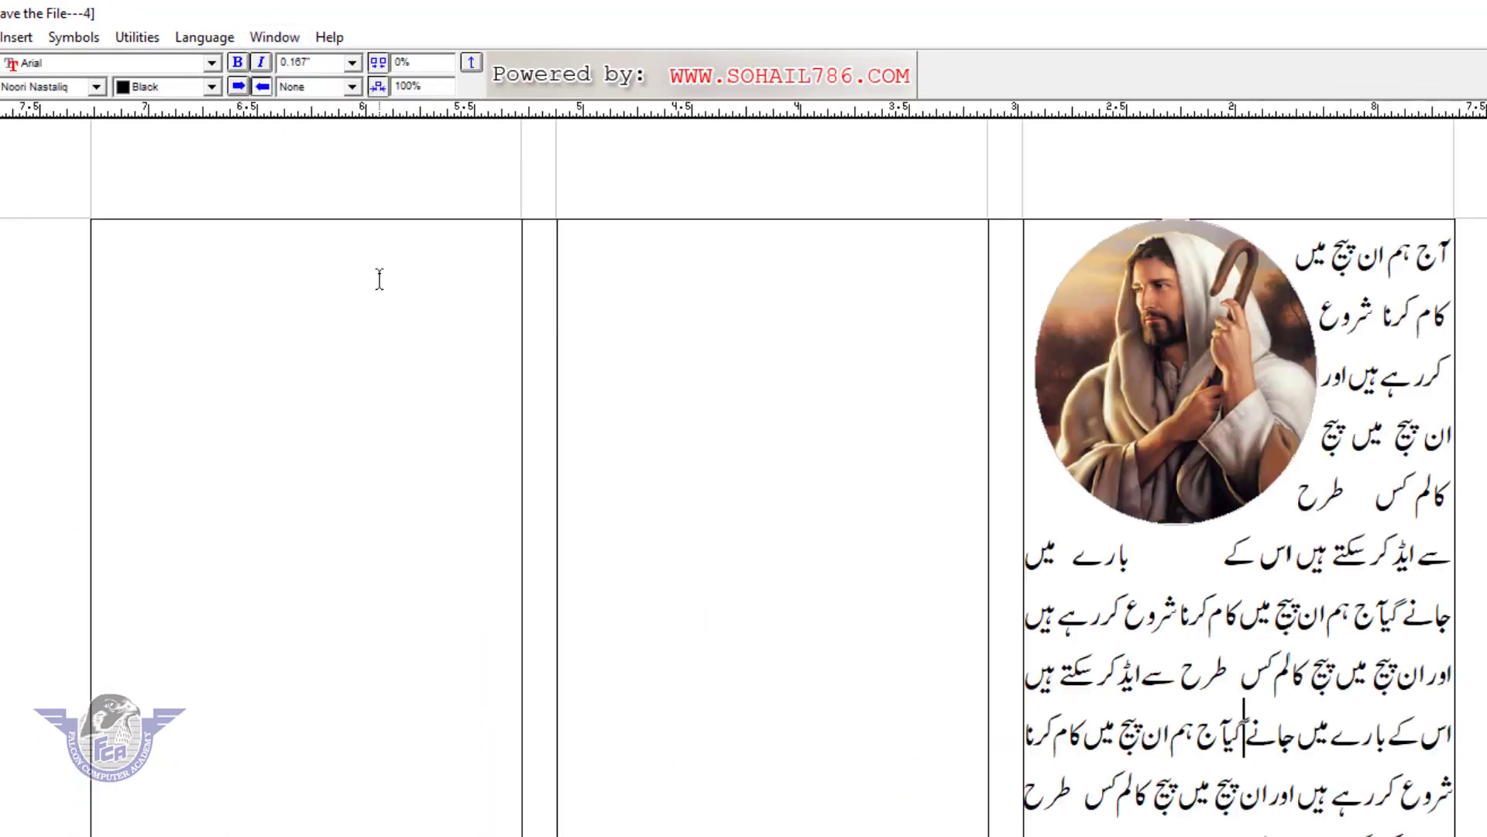